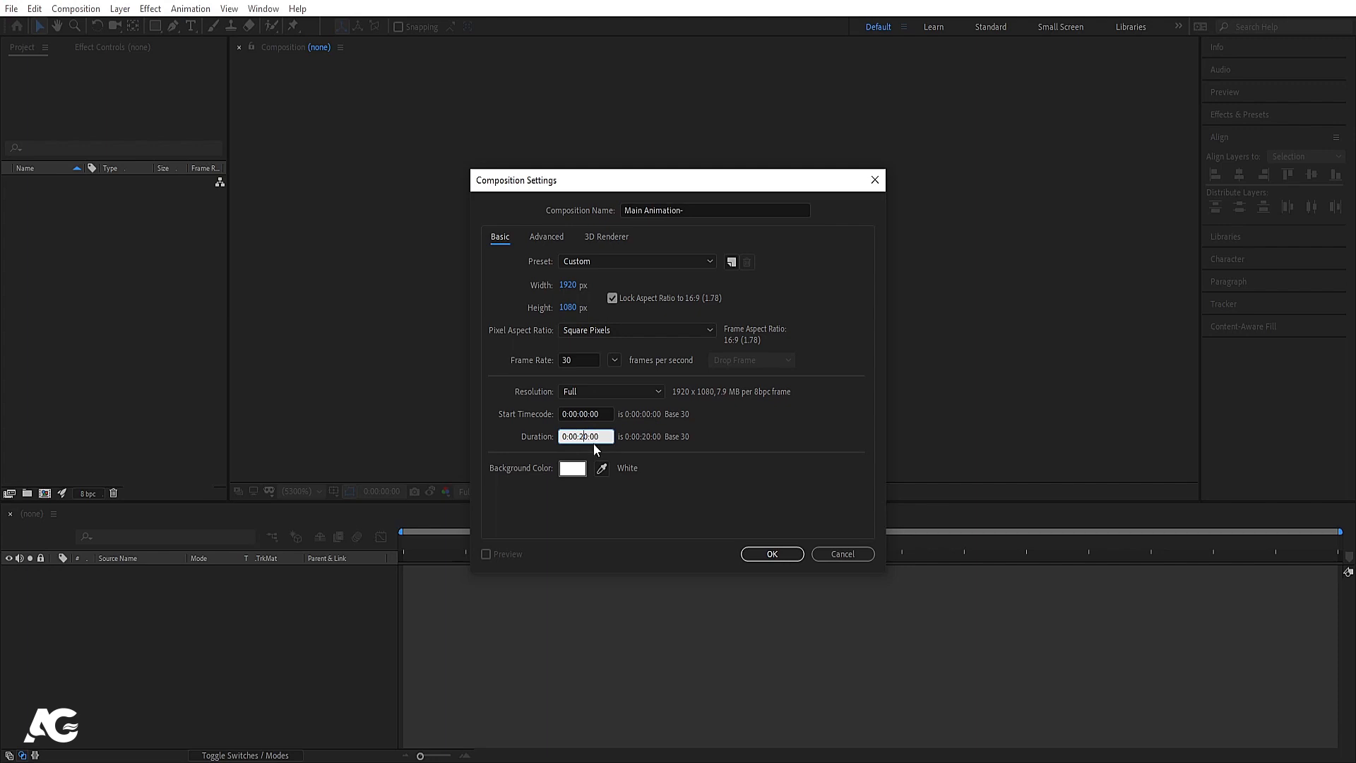
# Step: Set the new composition's background colour to black (000000) and create the composition
pyautogui.click(572, 468)
pyautogui.moveTo(296, 466); pyautogui.dragTo(413, 611)
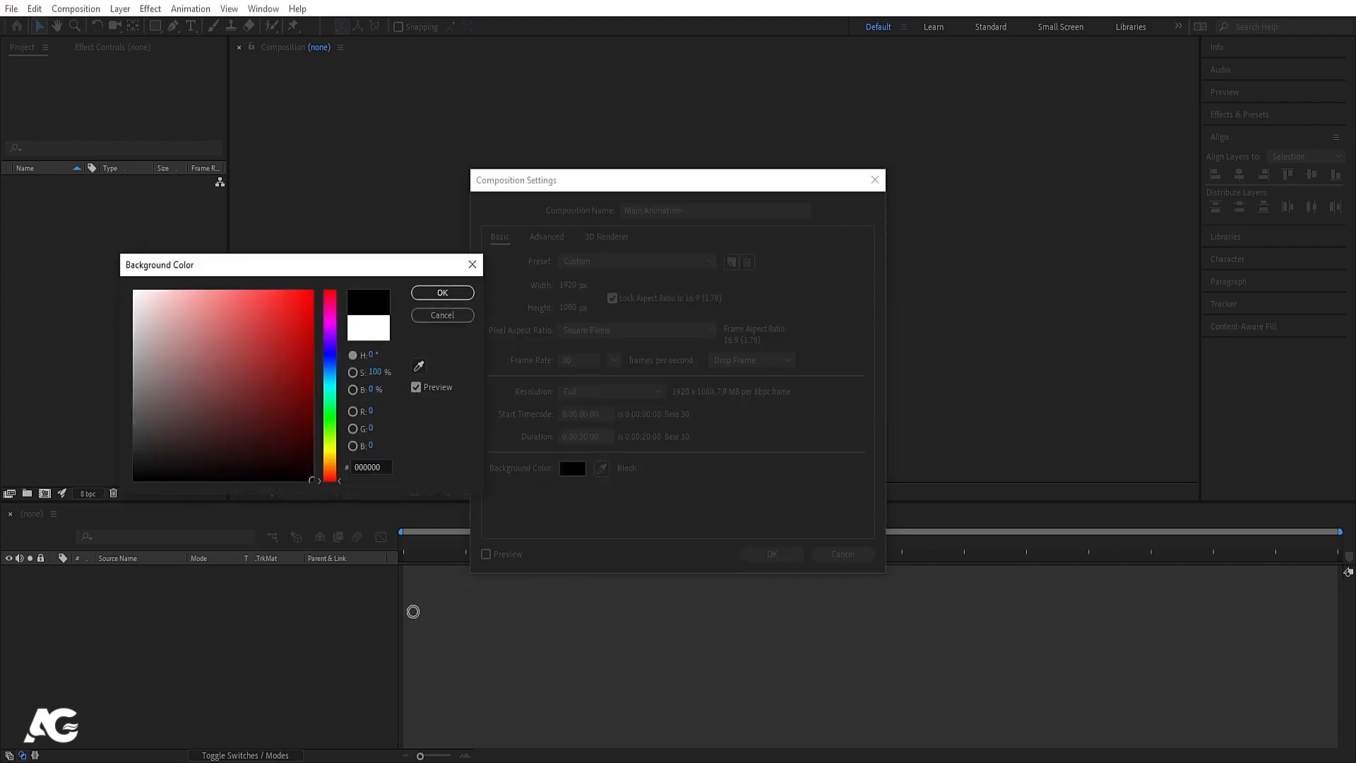
pyautogui.click(425, 293)
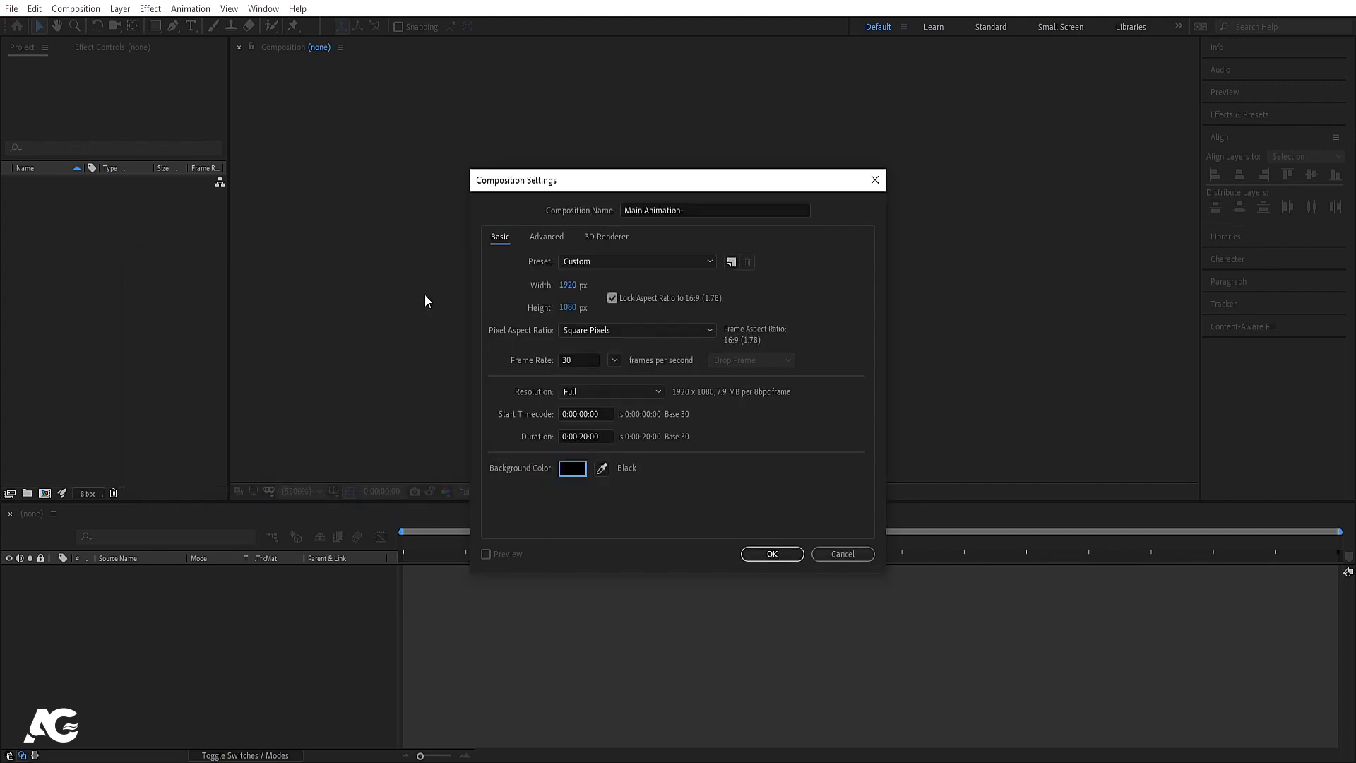
pyautogui.click(765, 555)
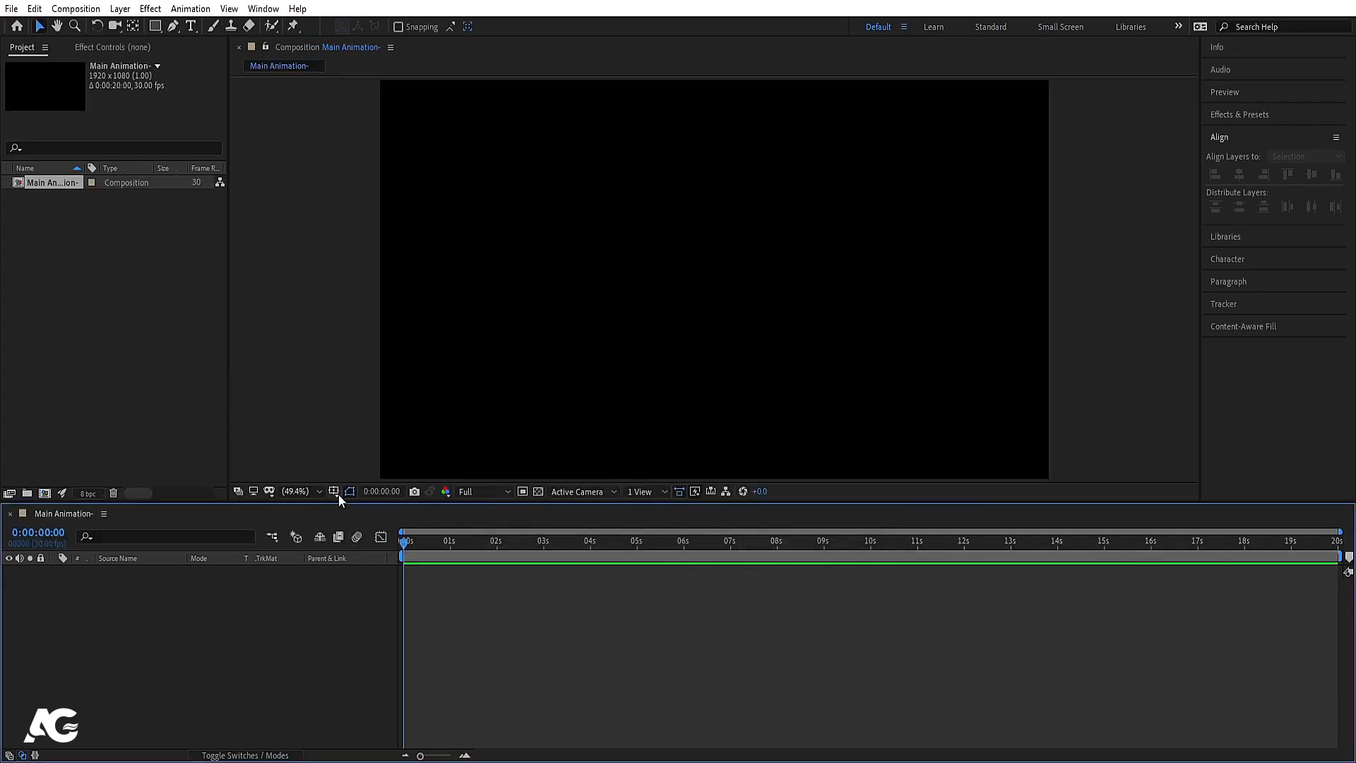
# Step: Show the title/action safe guides and add a text layer reading DESIGN near the middle of the composition
pyautogui.click(334, 492)
pyautogui.click(349, 508)
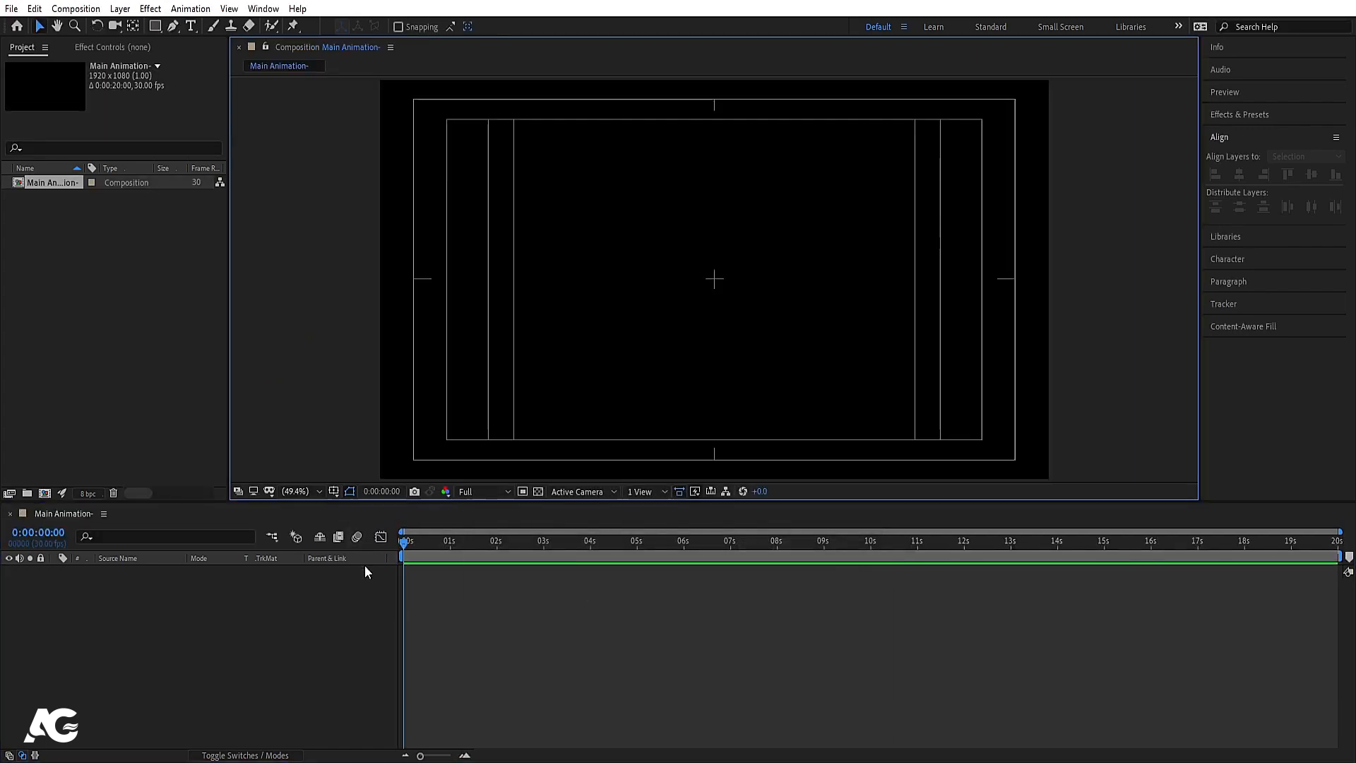
pyautogui.click(192, 26)
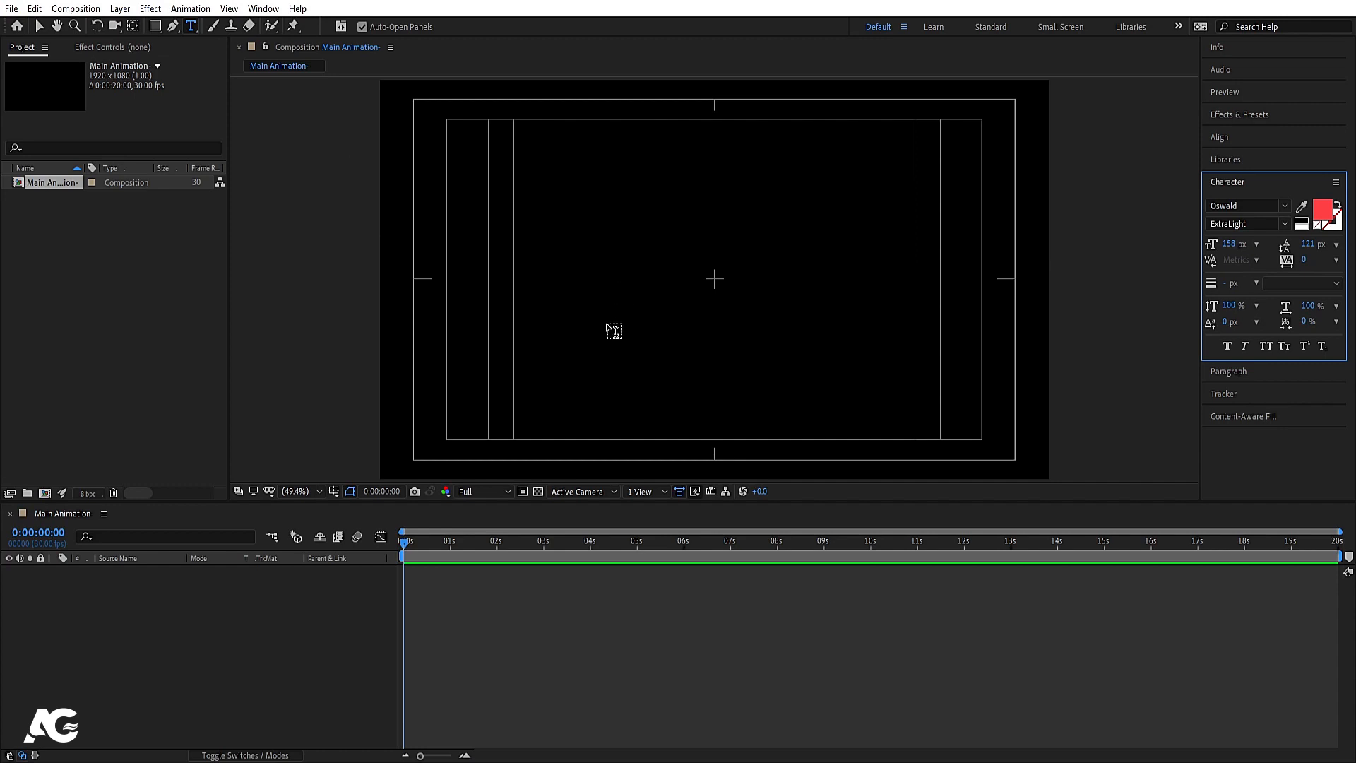
pyautogui.click(608, 331)
pyautogui.write('DESIGN')
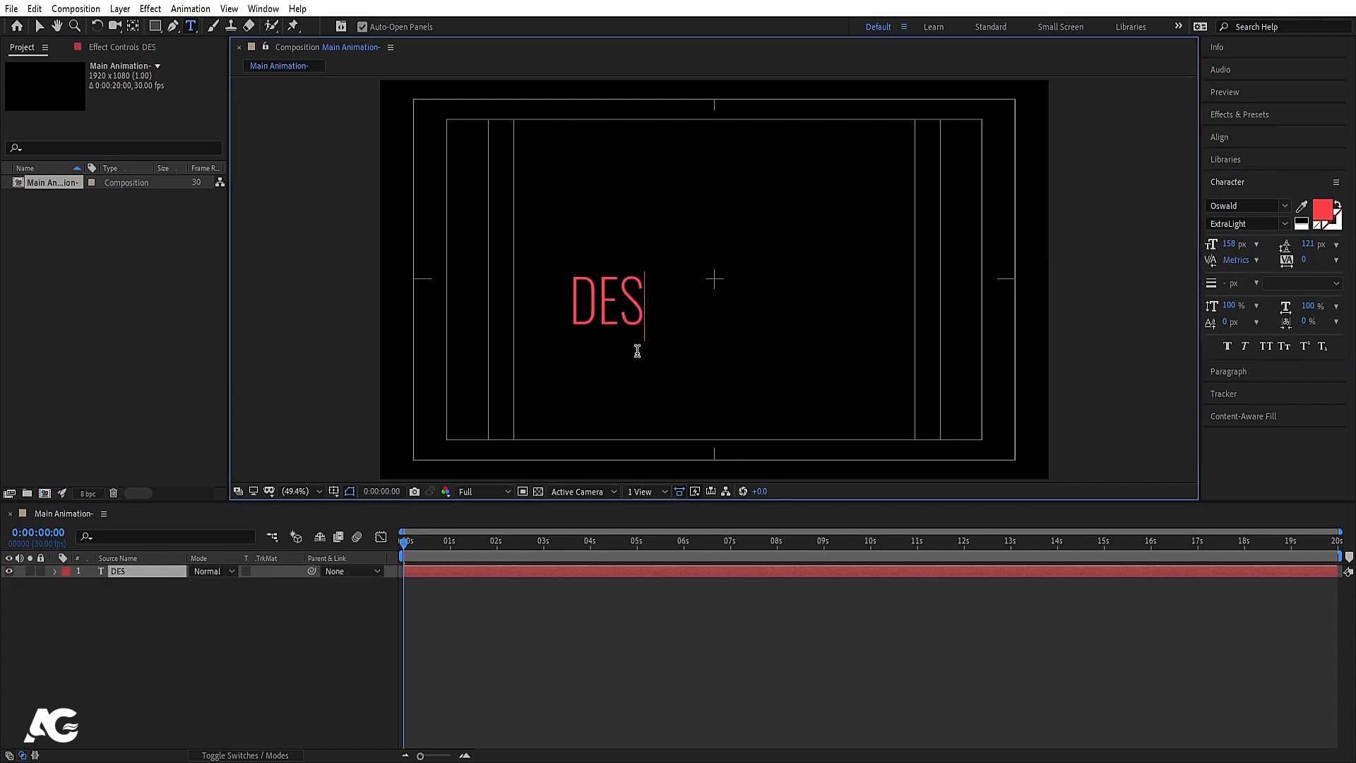
pyautogui.click(233, 570)
# Step: Centre the DESIGN layer's anchor point on its text and align the layer to the composition's horizontal and vertical centre
pyautogui.click(157, 574)
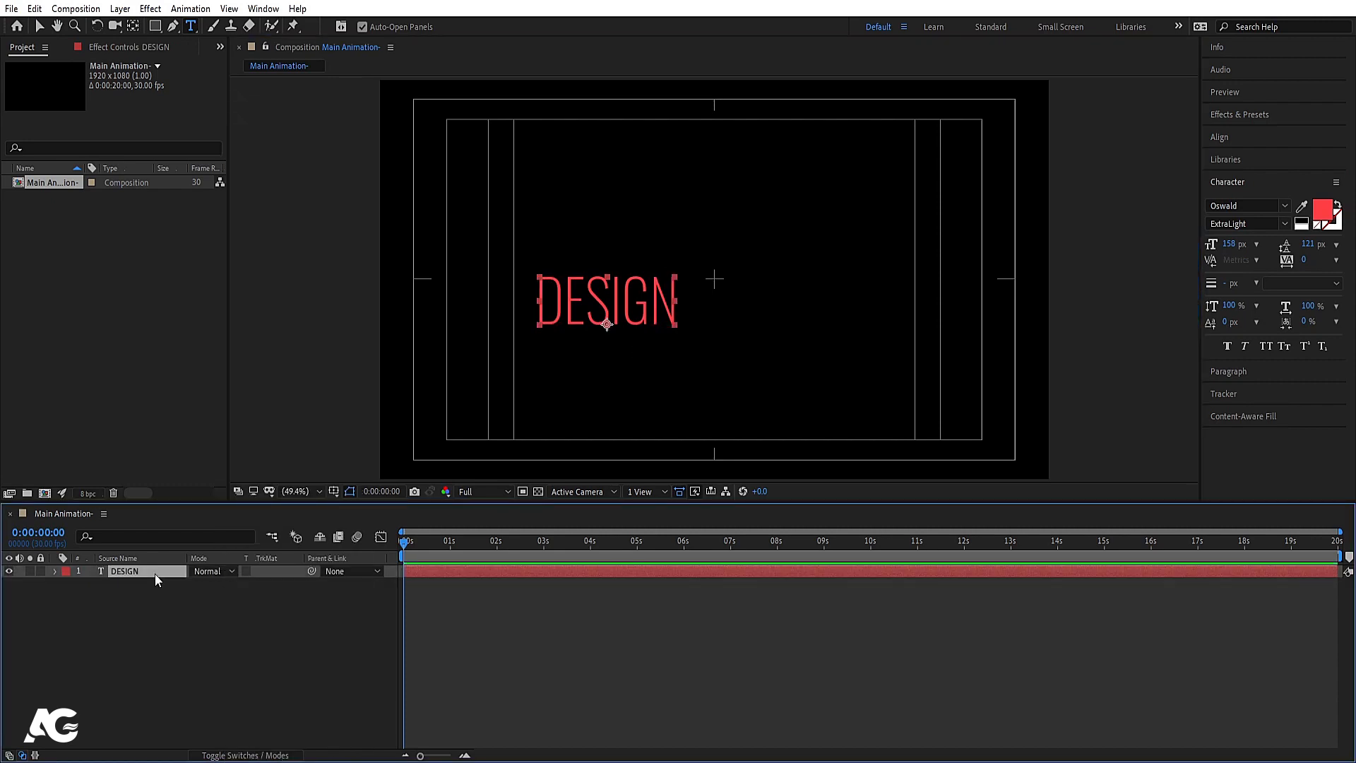
pyautogui.hotkey('ctrl', 'alt', 'Home')
pyautogui.click(1250, 135)
pyautogui.click(1239, 175)
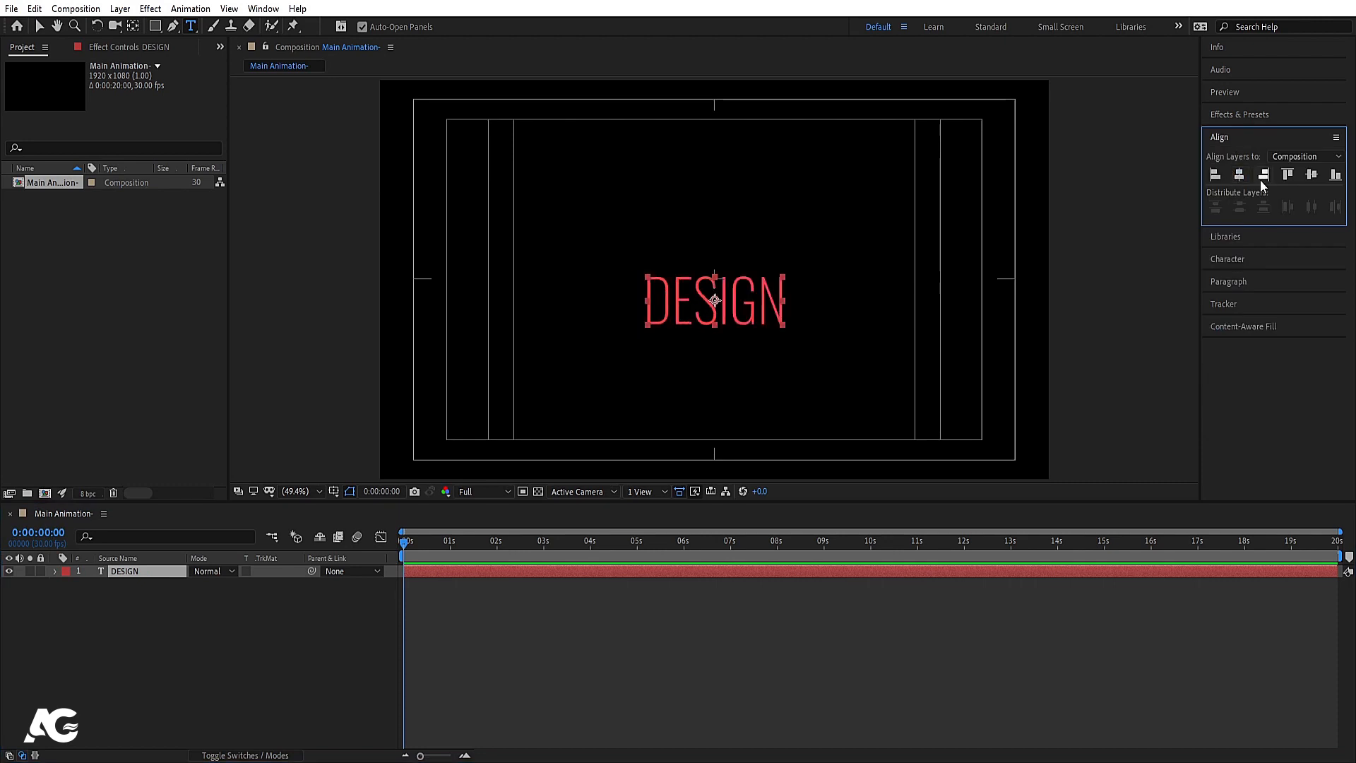
pyautogui.click(1313, 175)
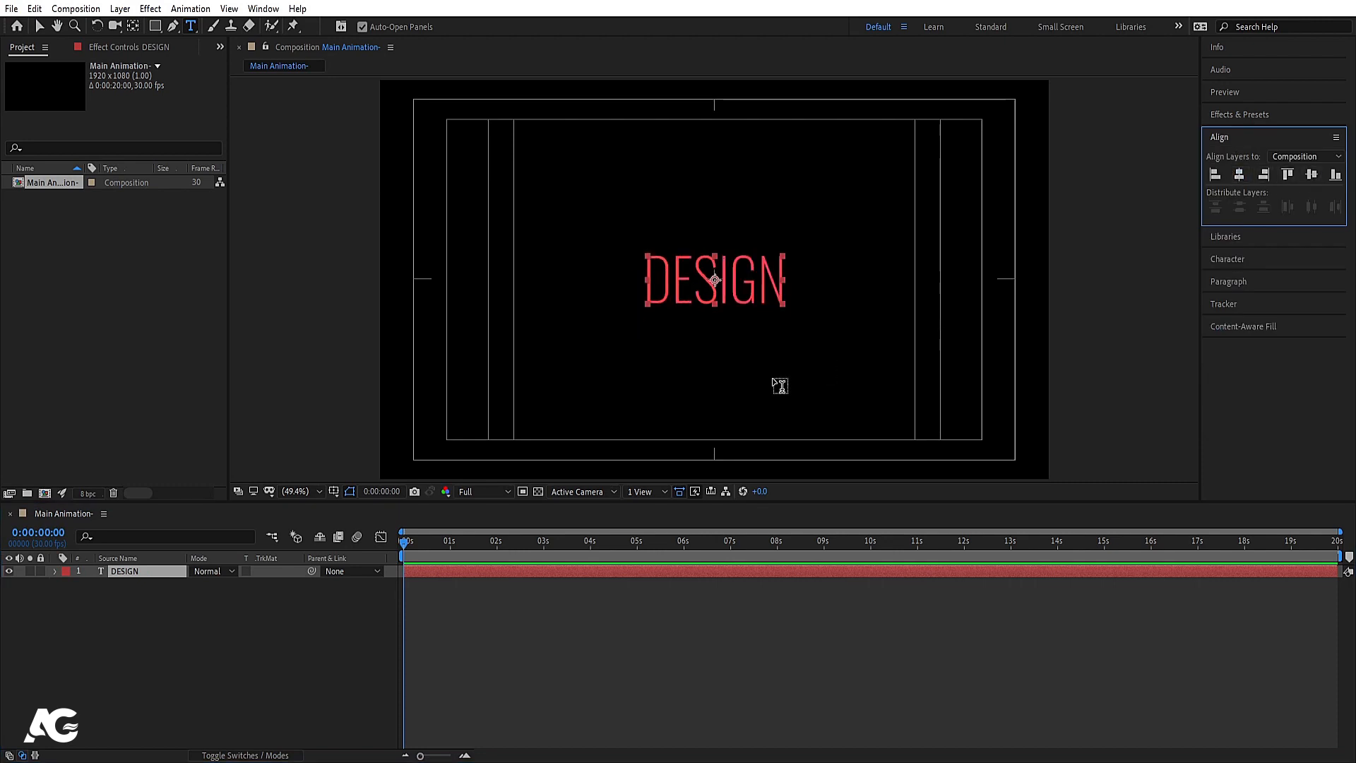
# Step: Change the DESIGN text's font style to Oswald SemiBold
pyautogui.click(1218, 258)
pyautogui.click(1286, 224)
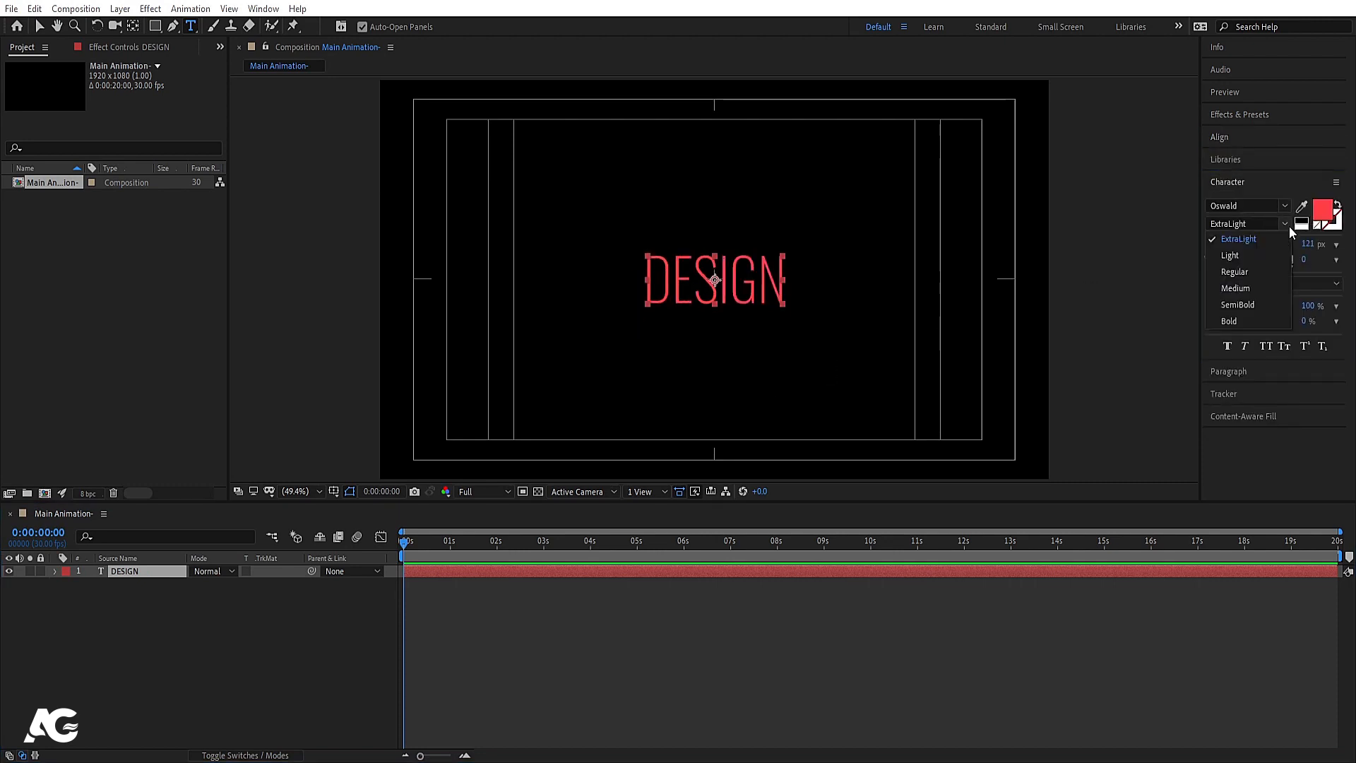
pyautogui.click(1235, 300)
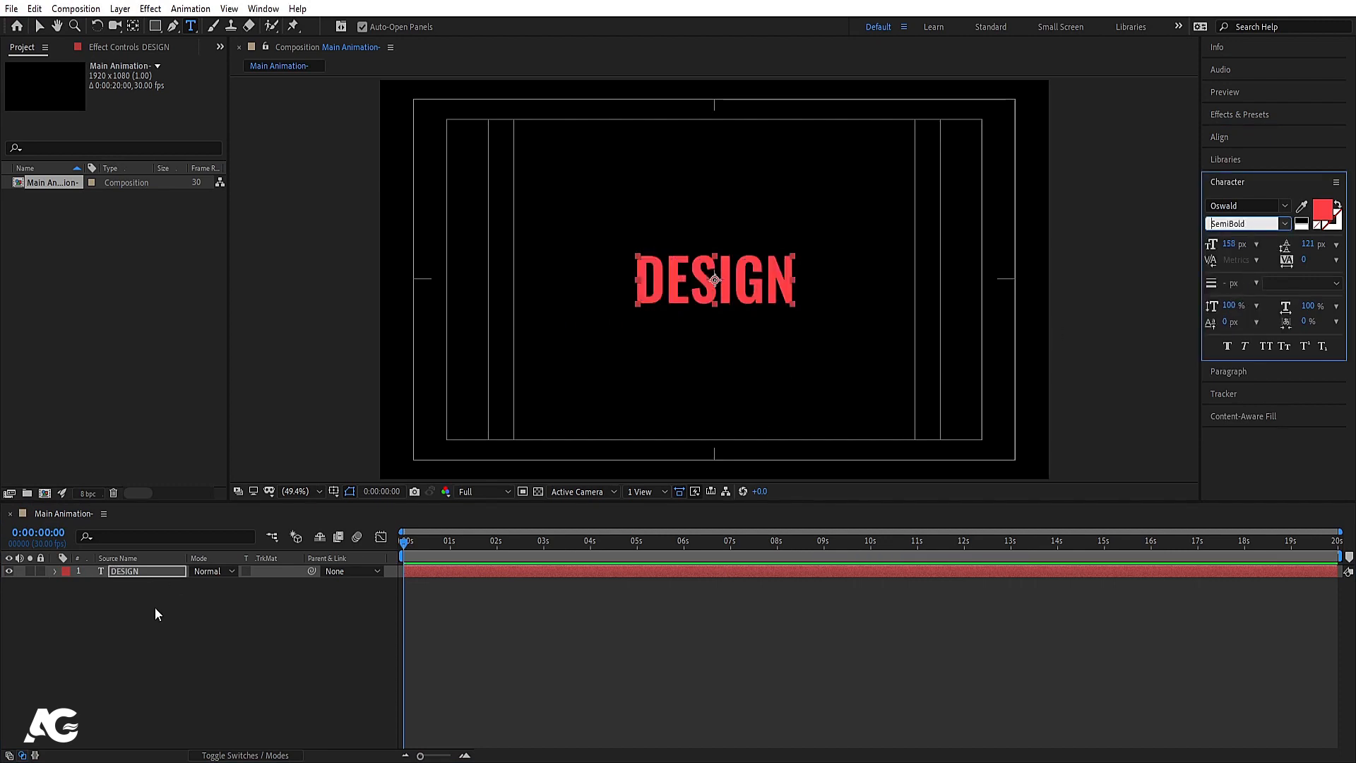
# Step: Scale the DESIGN layer to 160% and move it straight down so its top edge sits near the composition's centre line
pyautogui.click(142, 572)
pyautogui.press('s')
pyautogui.moveTo(222, 584); pyautogui.dragTo(244, 583)
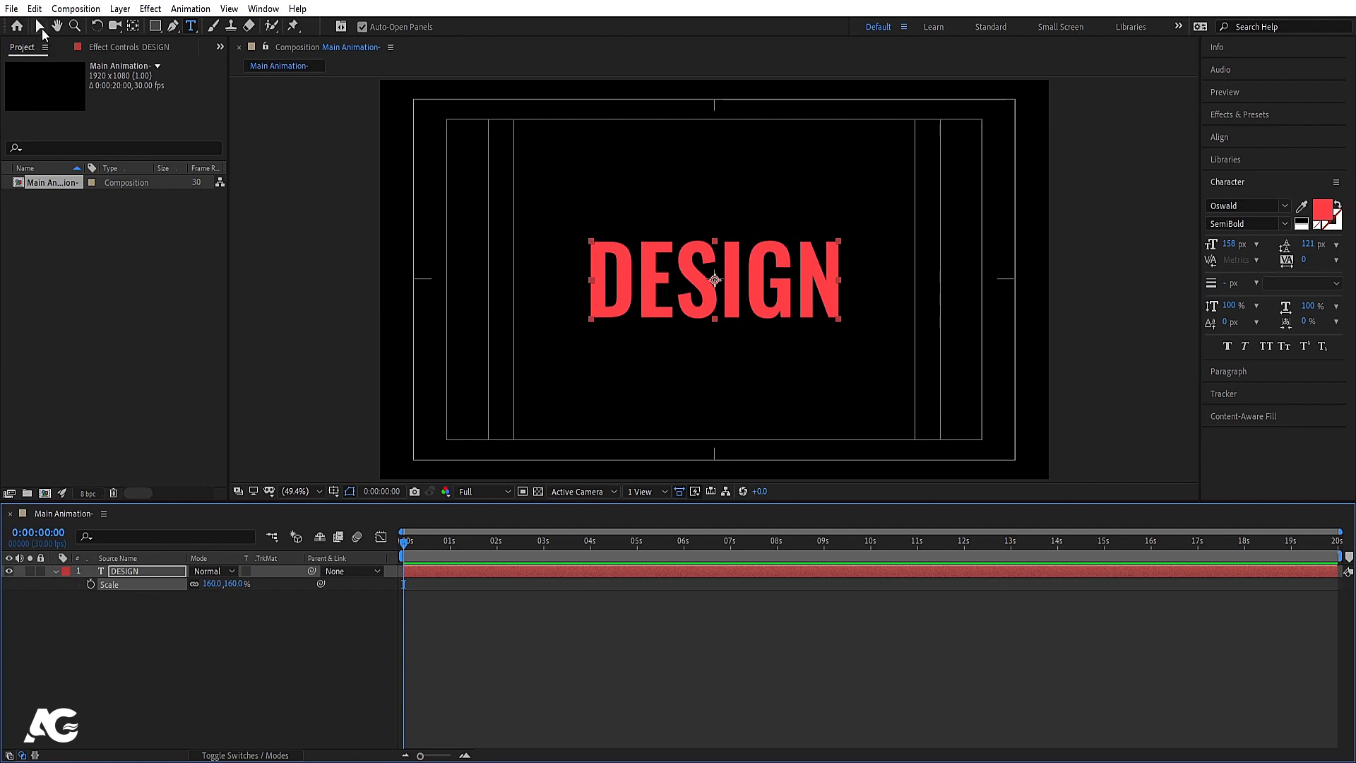
pyautogui.click(40, 26)
pyautogui.moveTo(701, 284); pyautogui.dragTo(700, 320)
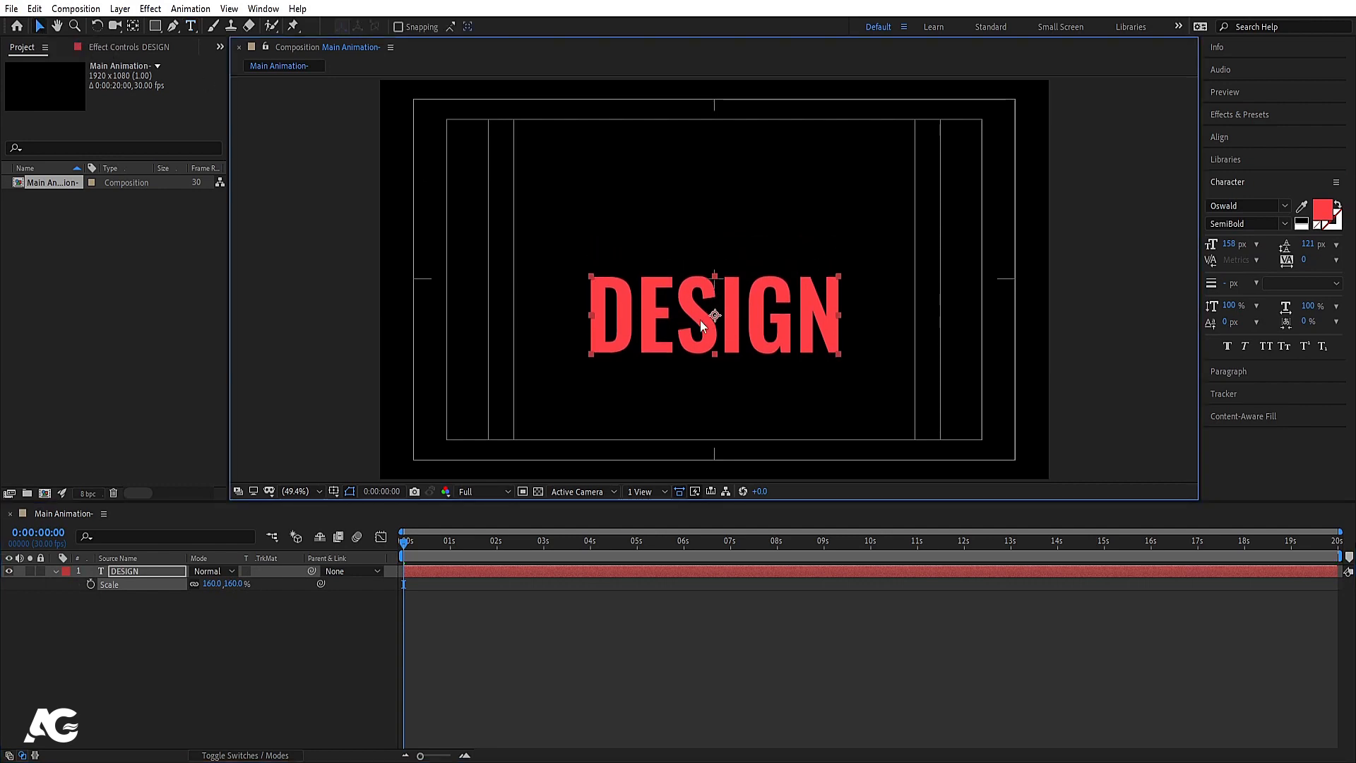
pyautogui.click(168, 680)
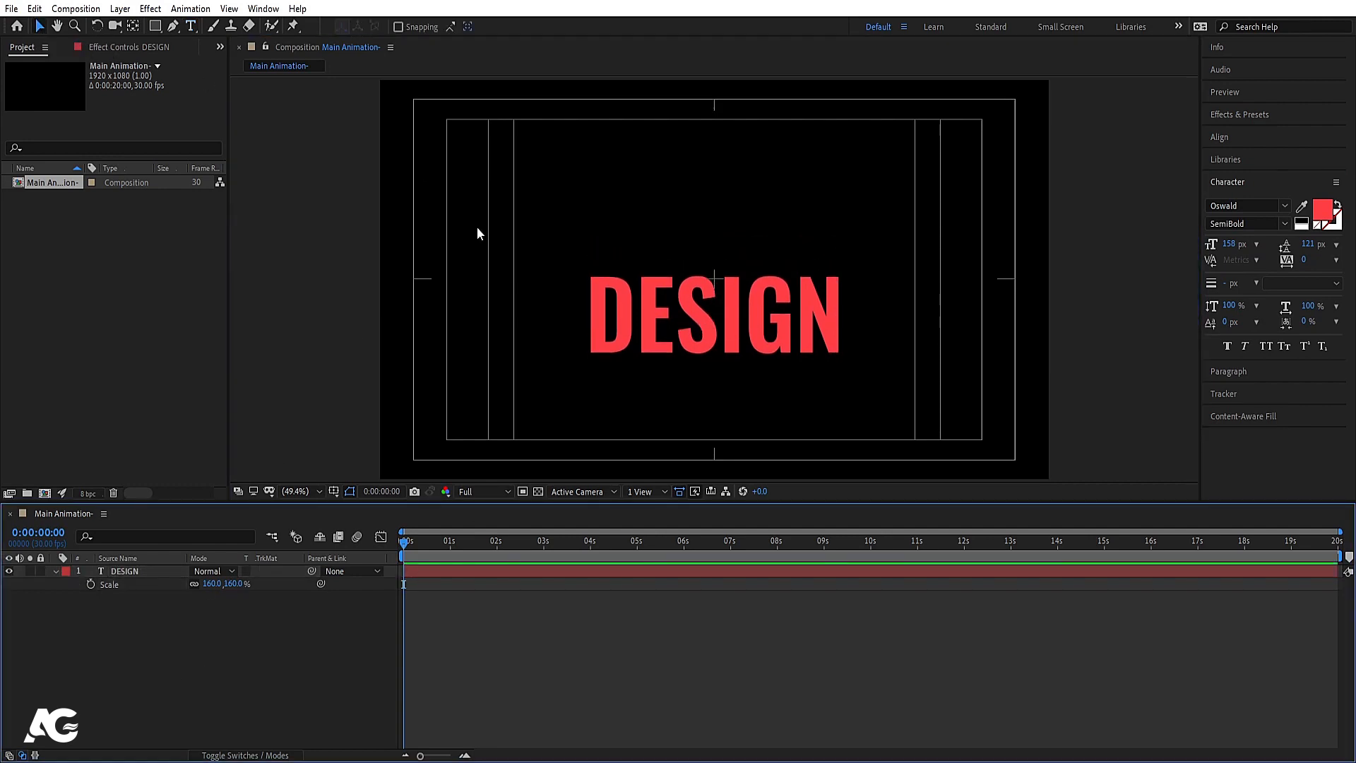
# Step: Add a second text layer reading MOTION above and to the left of DESIGN
pyautogui.click(192, 26)
pyautogui.click(517, 223)
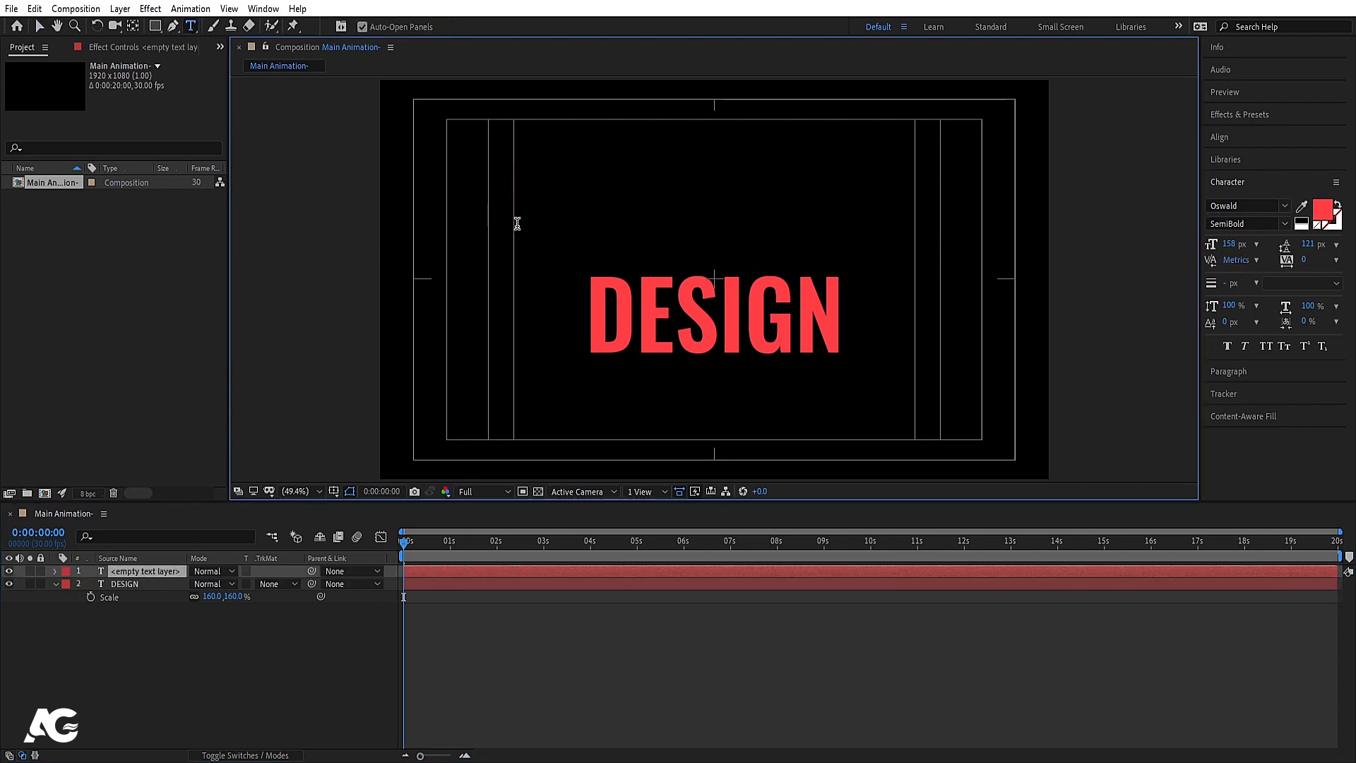
pyautogui.write('MOTION')
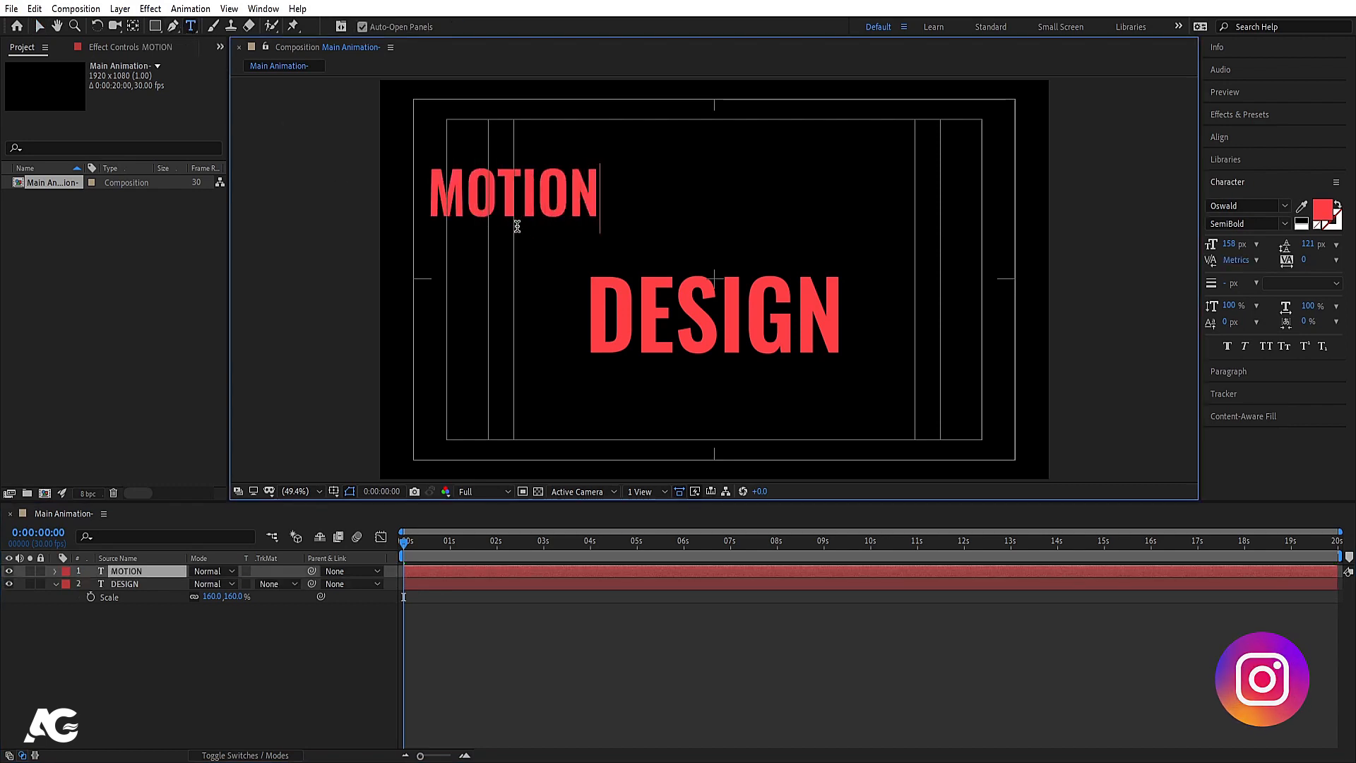
# Step: Set the MOTION text to the Light font style at a size of 148 px
pyautogui.hotkey('ctrl', 'a')
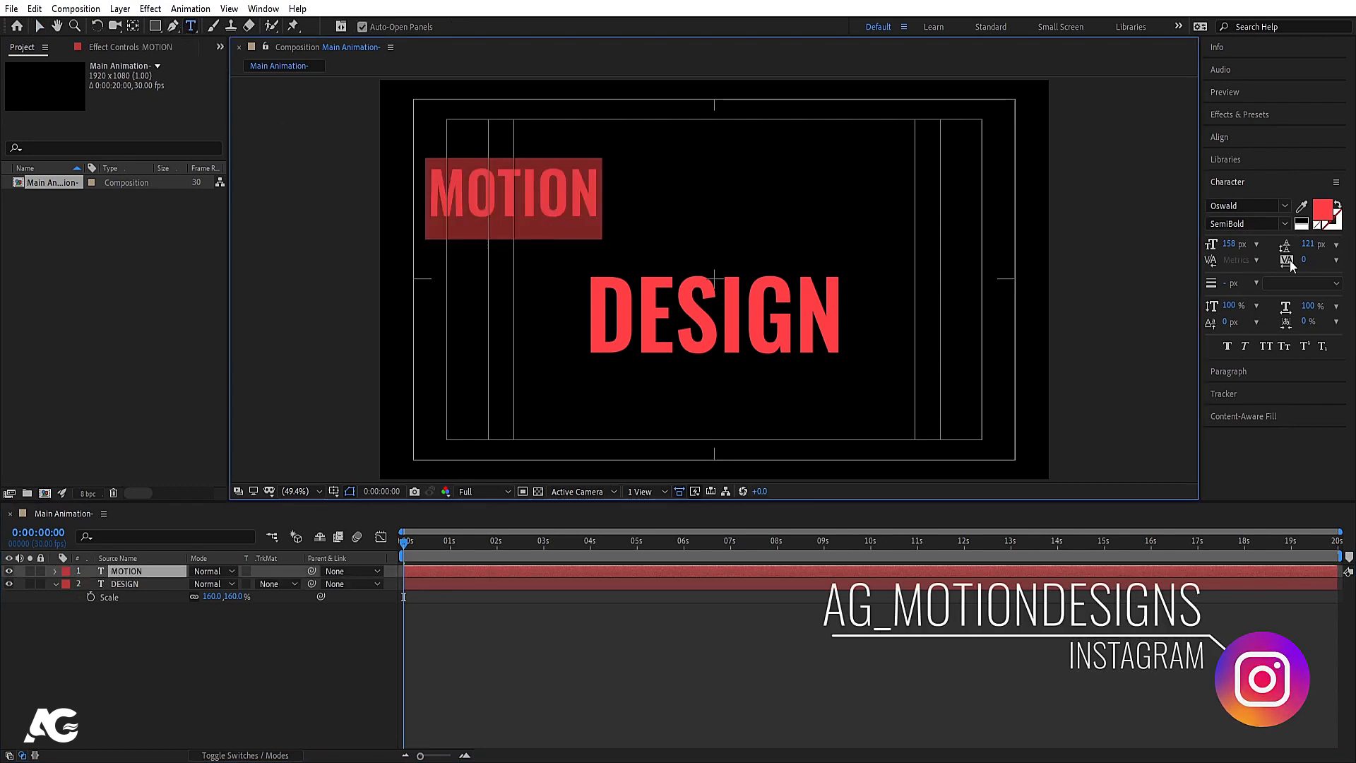
pyautogui.click(1285, 223)
pyautogui.click(1238, 263)
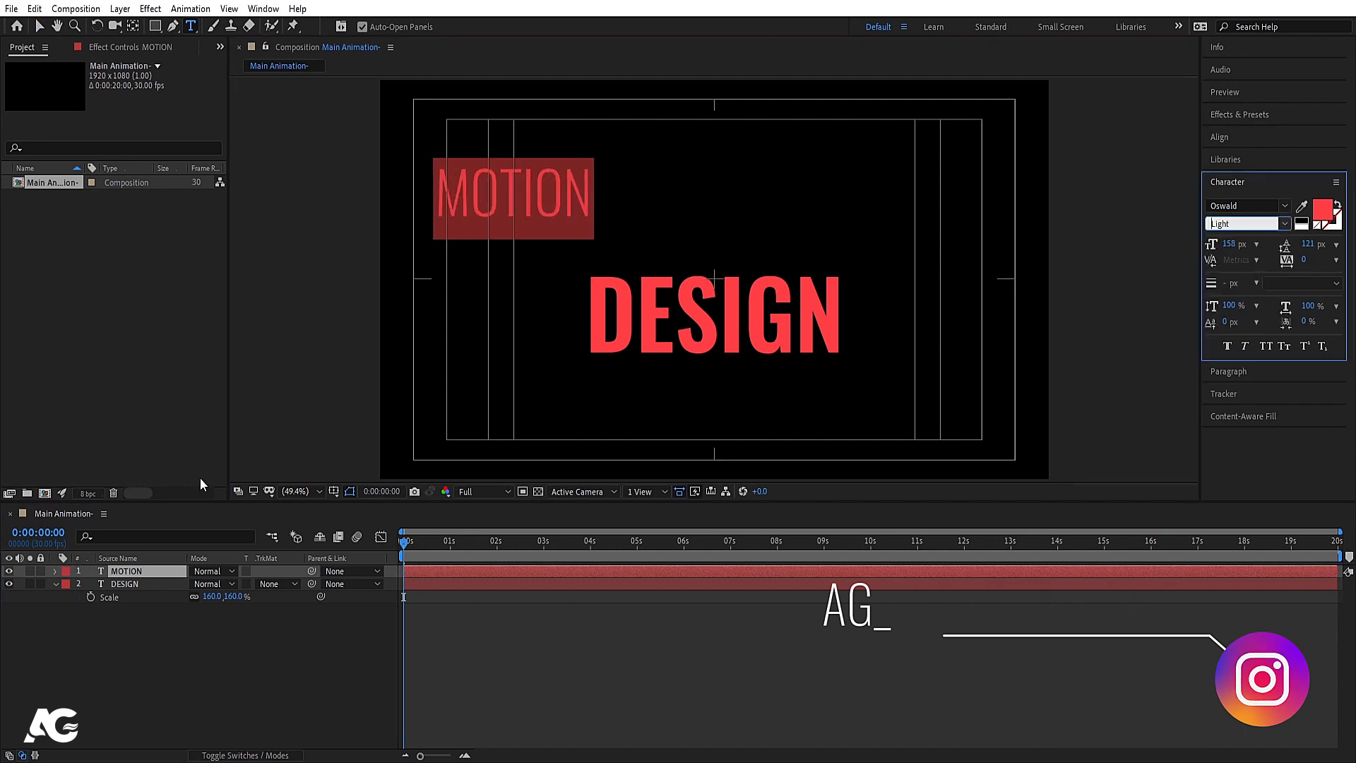
pyautogui.moveTo(1228, 243); pyautogui.dragTo(1211, 245)
pyautogui.click(163, 603)
# Step: Centre the MOTION layer's anchor point and place the text directly above DESIGN with their left edges aligned
pyautogui.click(126, 574)
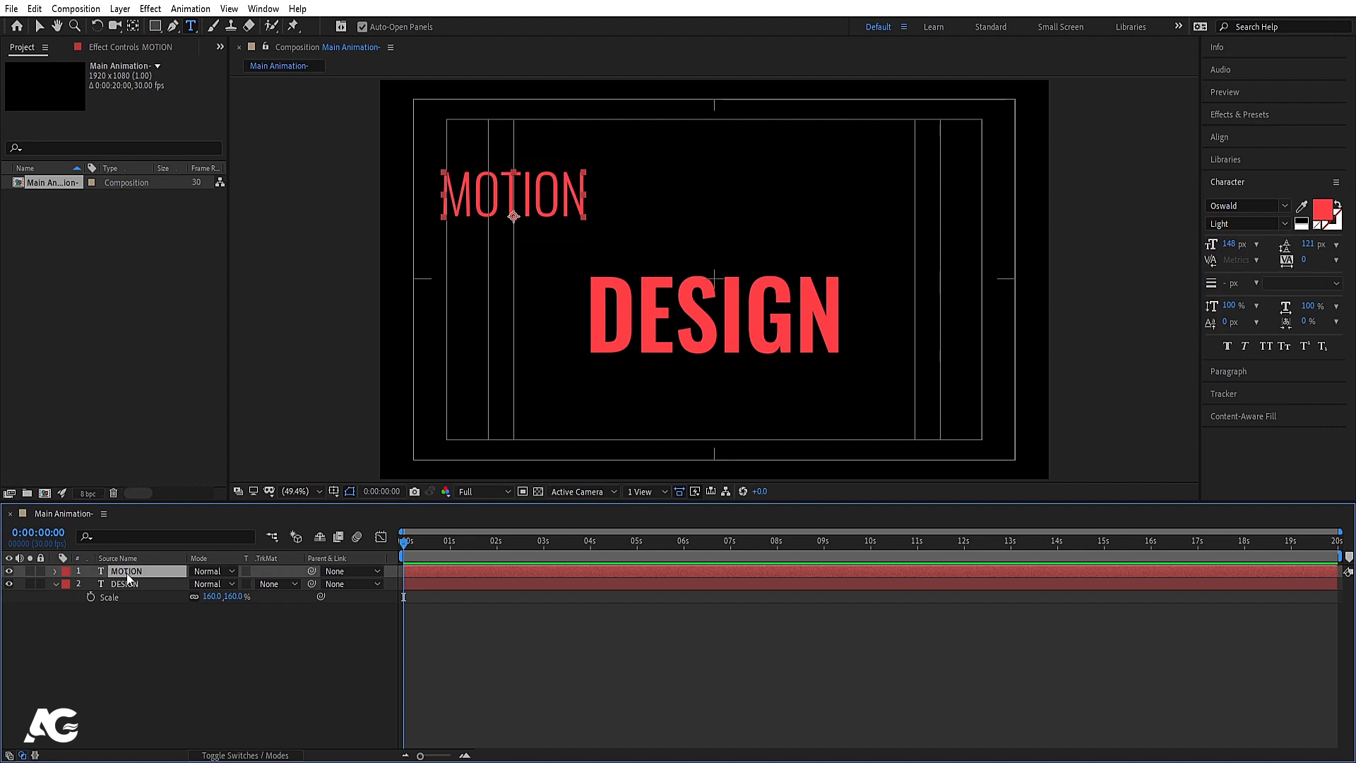
pyautogui.hotkey('ctrl', 'alt', 'Home')
pyautogui.press('c')
pyautogui.press('v')
pyautogui.moveTo(537, 201); pyautogui.dragTo(686, 257)
pyautogui.click(260, 695)
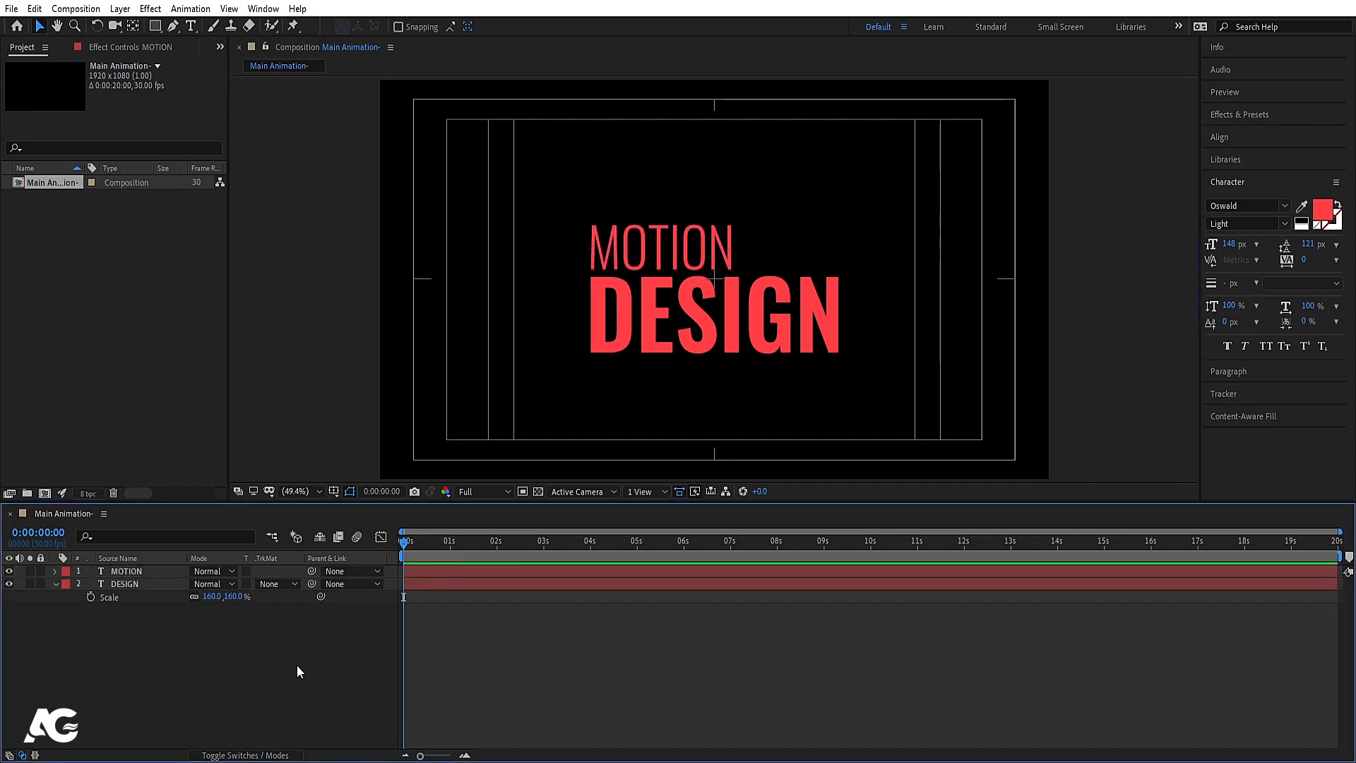
# Step: Change the fill colour of both the DESIGN and MOTION texts to white
pyautogui.click(758, 311)
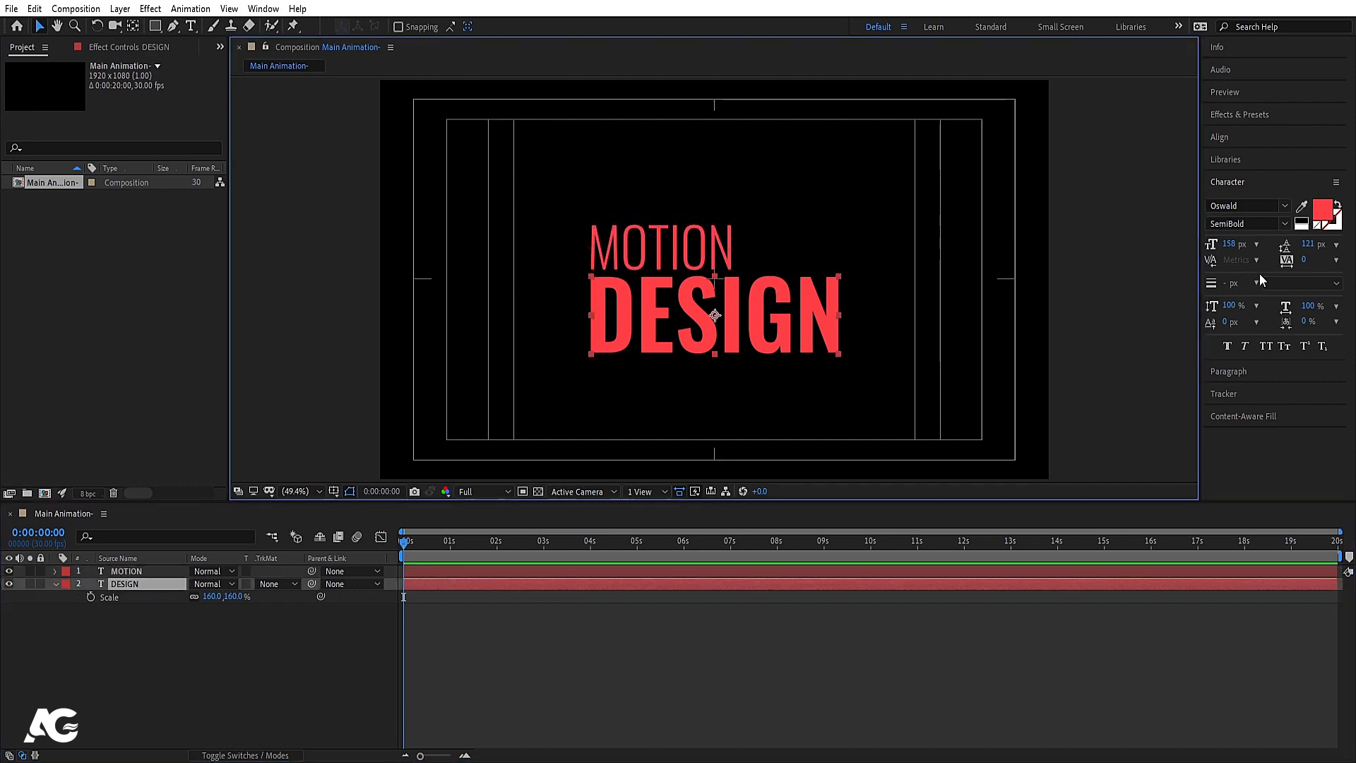
pyautogui.click(1301, 221)
pyautogui.click(312, 647)
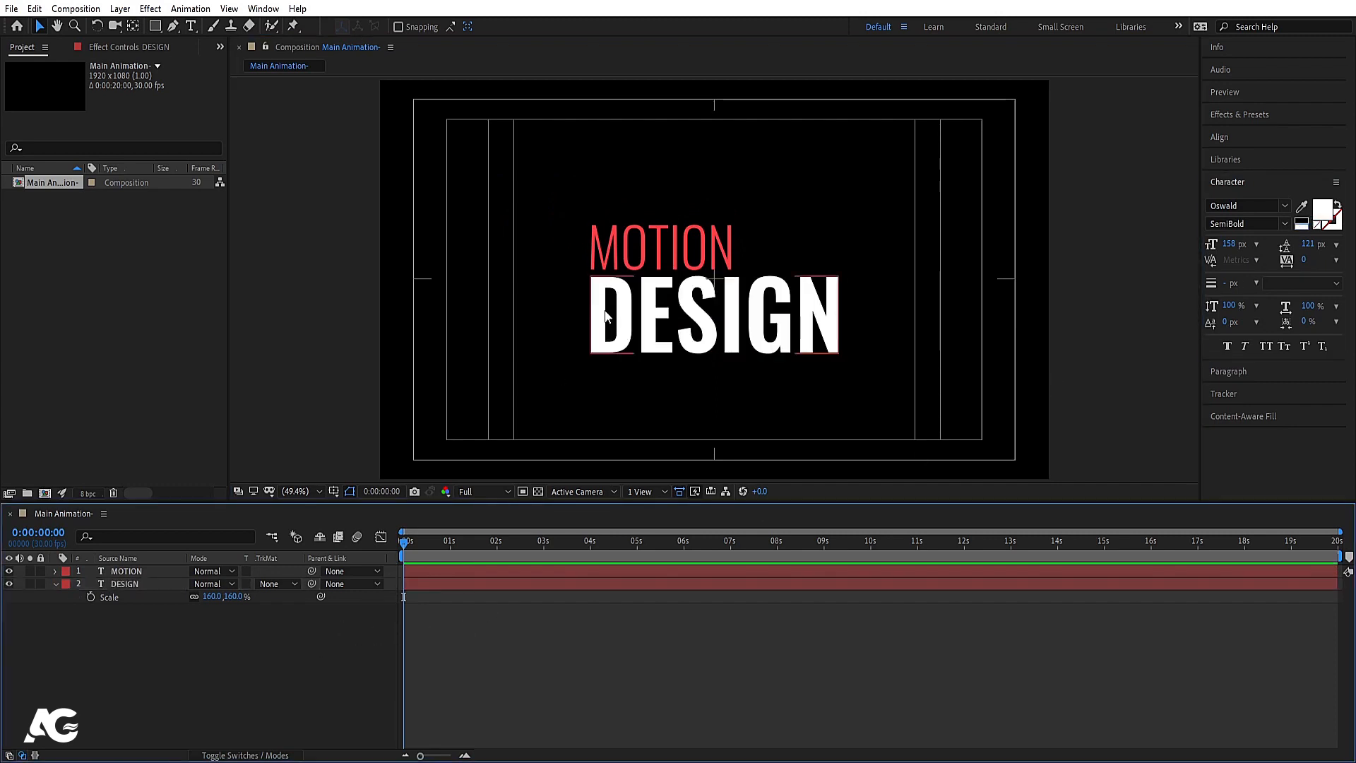
pyautogui.click(639, 247)
pyautogui.click(1301, 221)
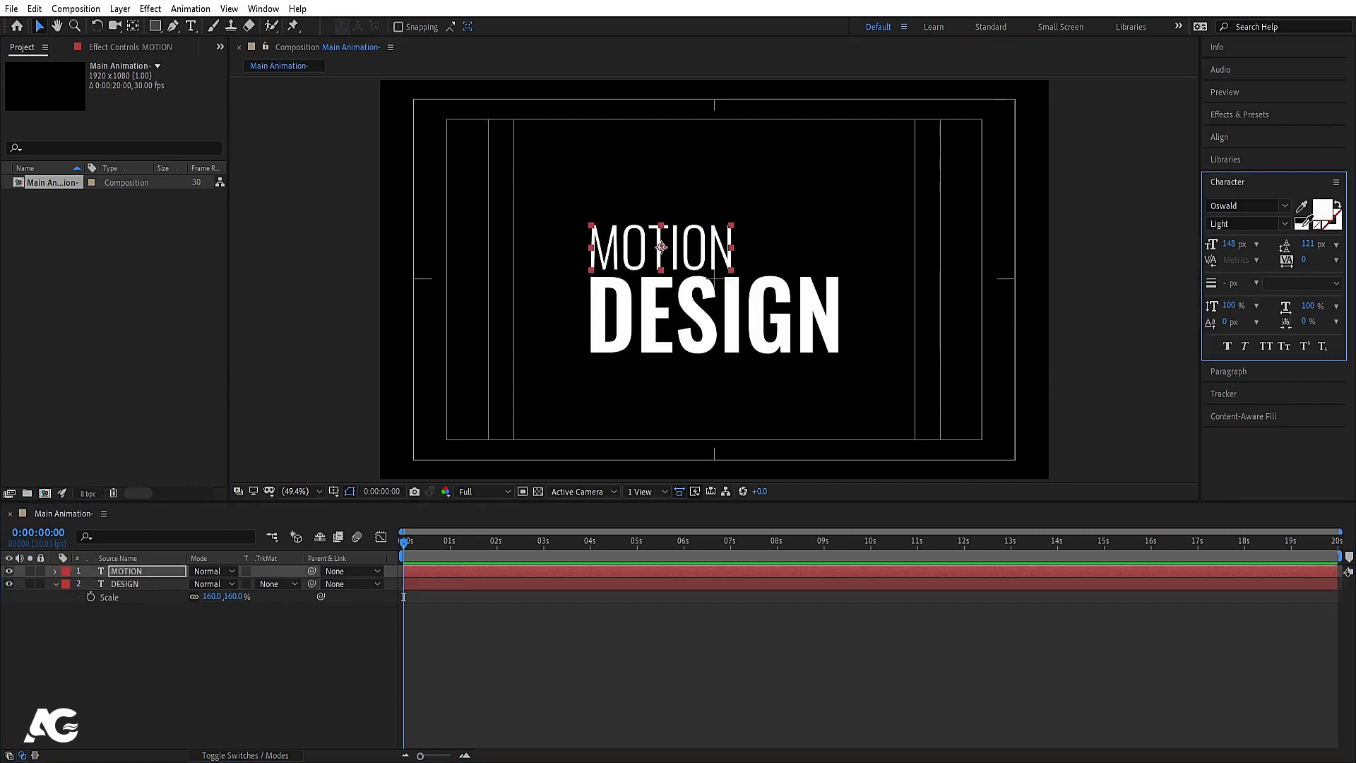
# Step: Set the DESIGN text's fill colour to bright blue (007EFF)
pyautogui.click(697, 308)
pyautogui.click(1323, 210)
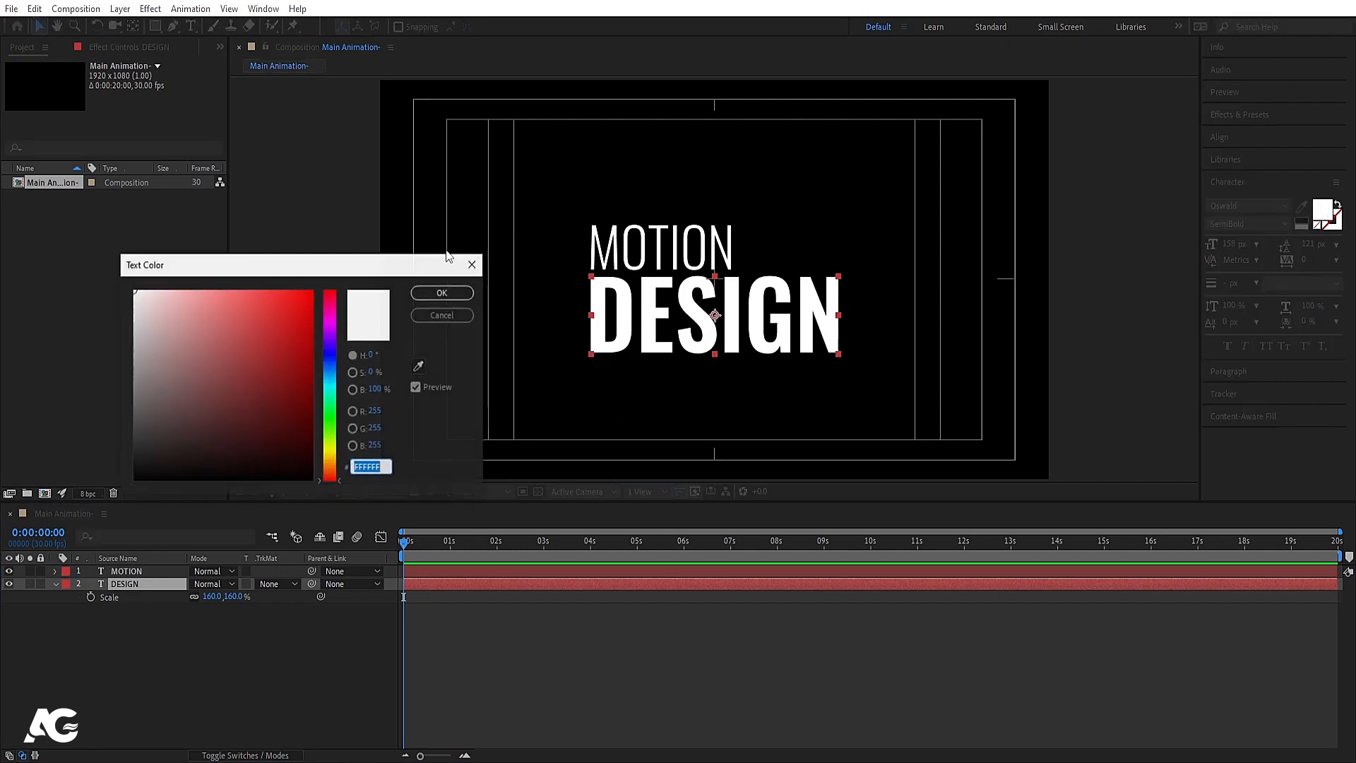
pyautogui.click(328, 371)
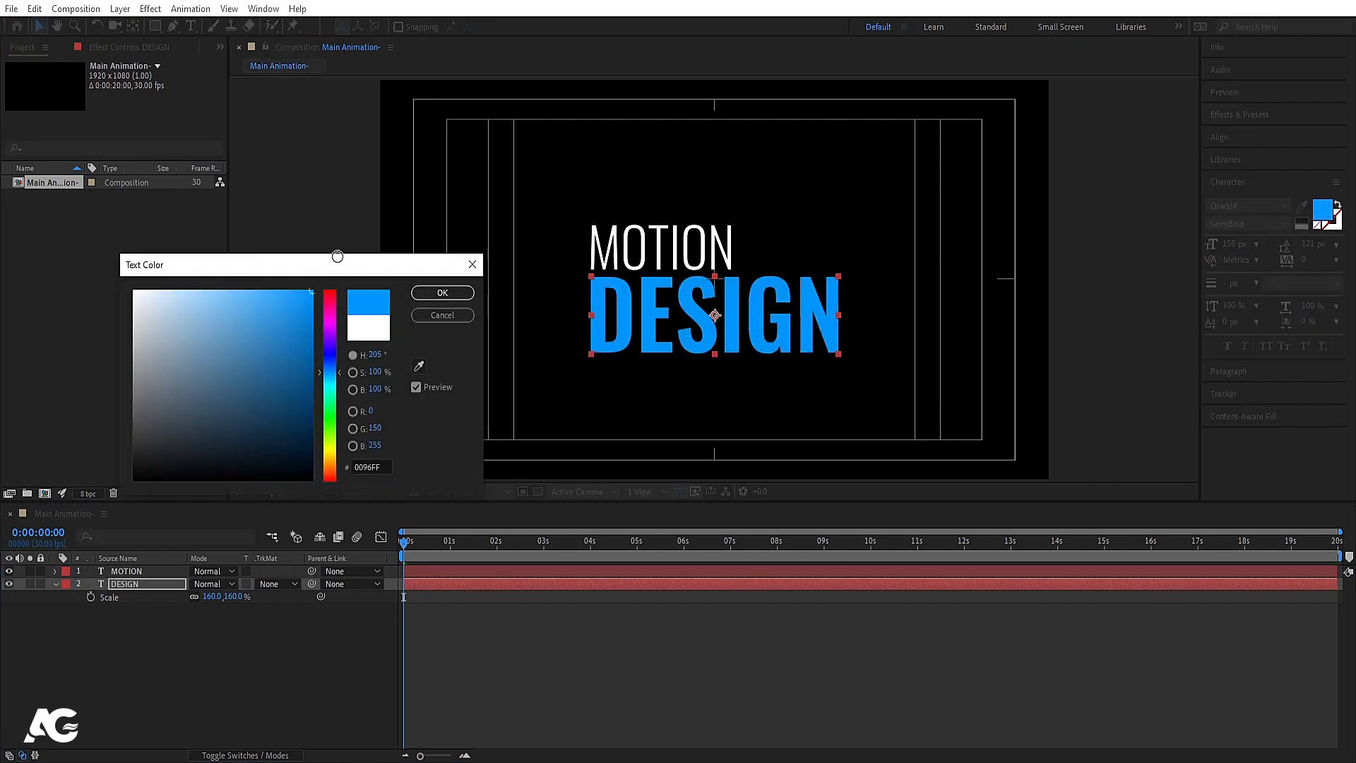
pyautogui.click(328, 348)
pyautogui.moveTo(328, 348); pyautogui.dragTo(344, 373)
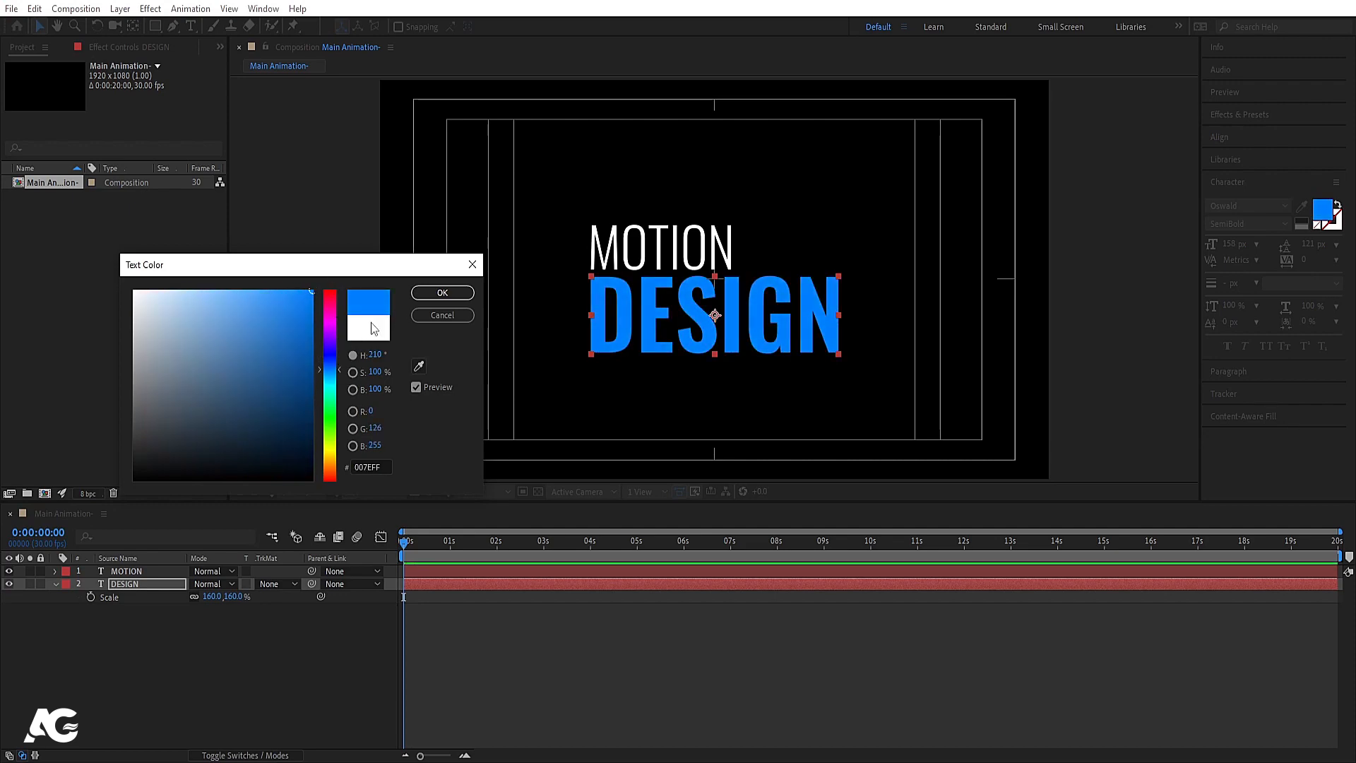
pyautogui.click(442, 292)
# Step: Nudge the MOTION text slightly down, closer to DESIGN, and deselect it
pyautogui.click(662, 247)
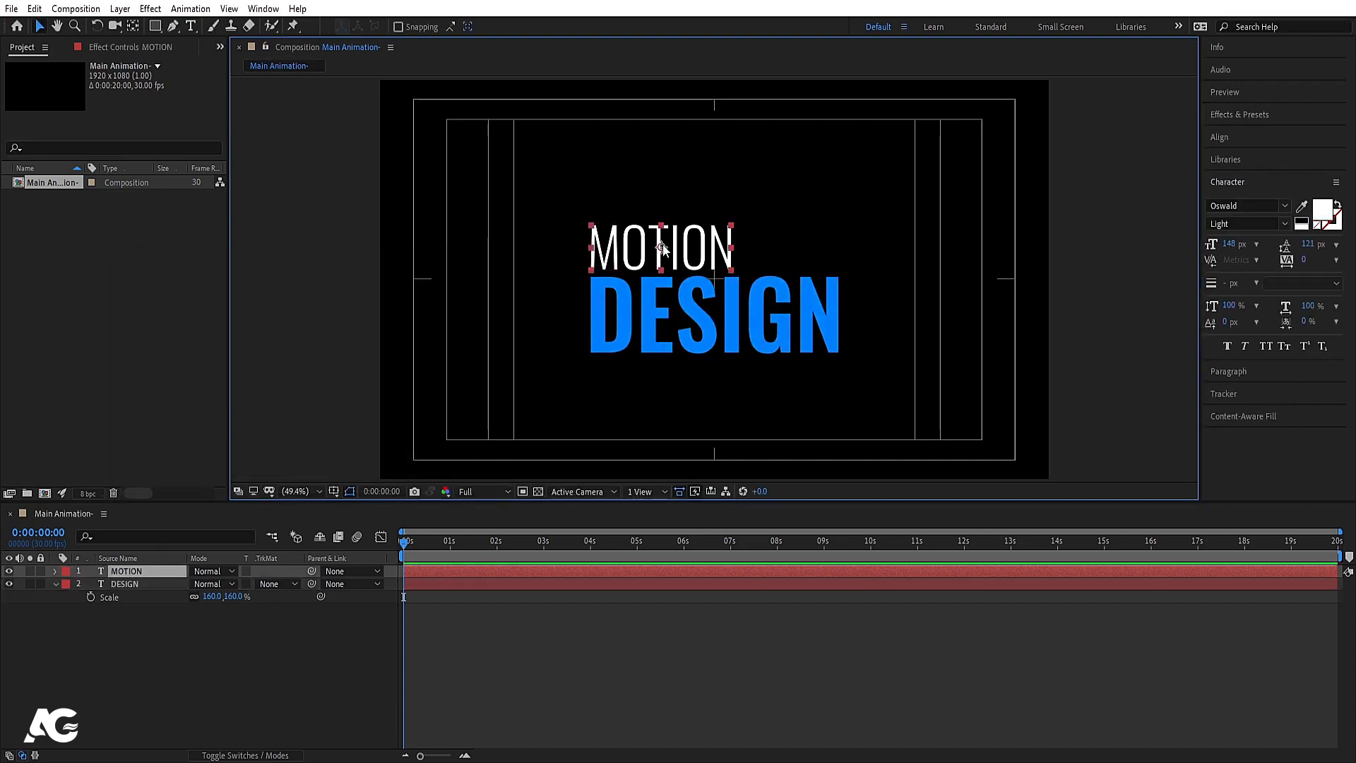
pyautogui.click(799, 181)
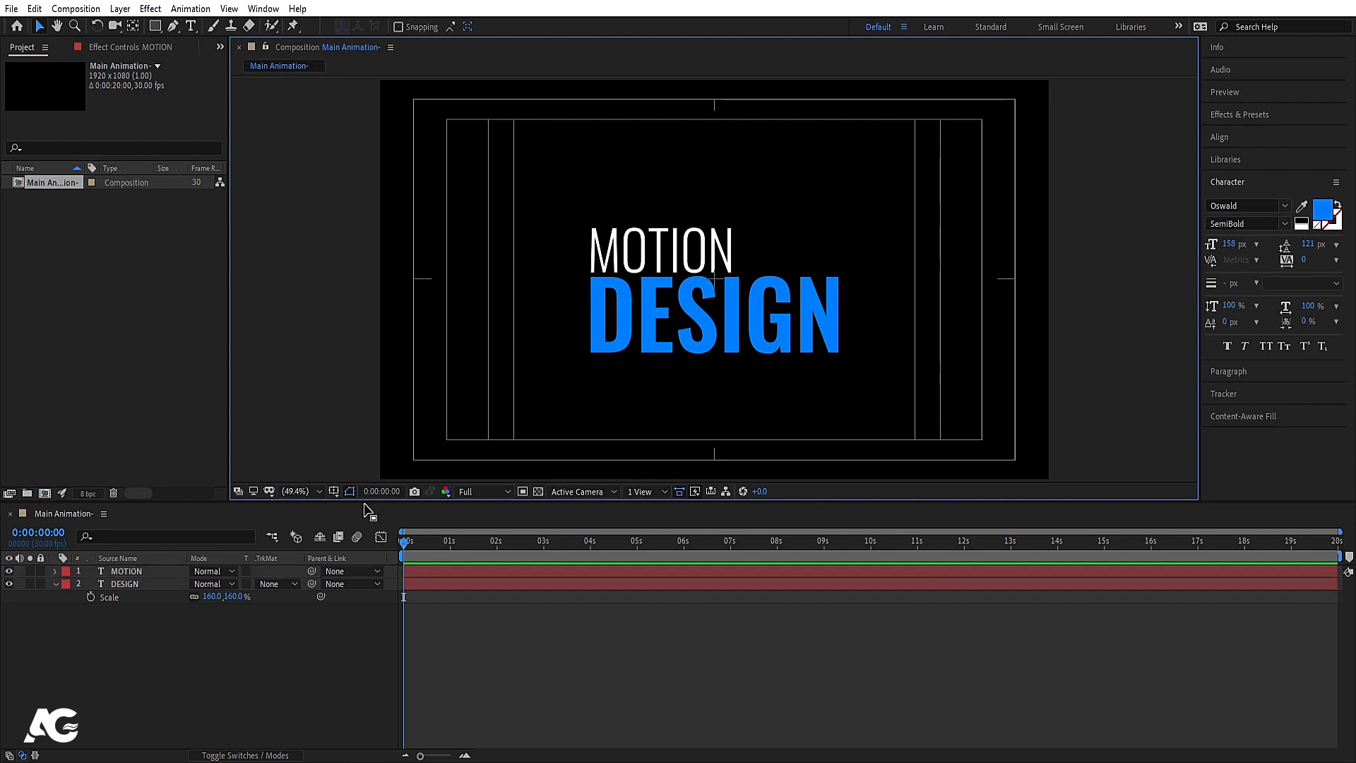
pyautogui.click(174, 668)
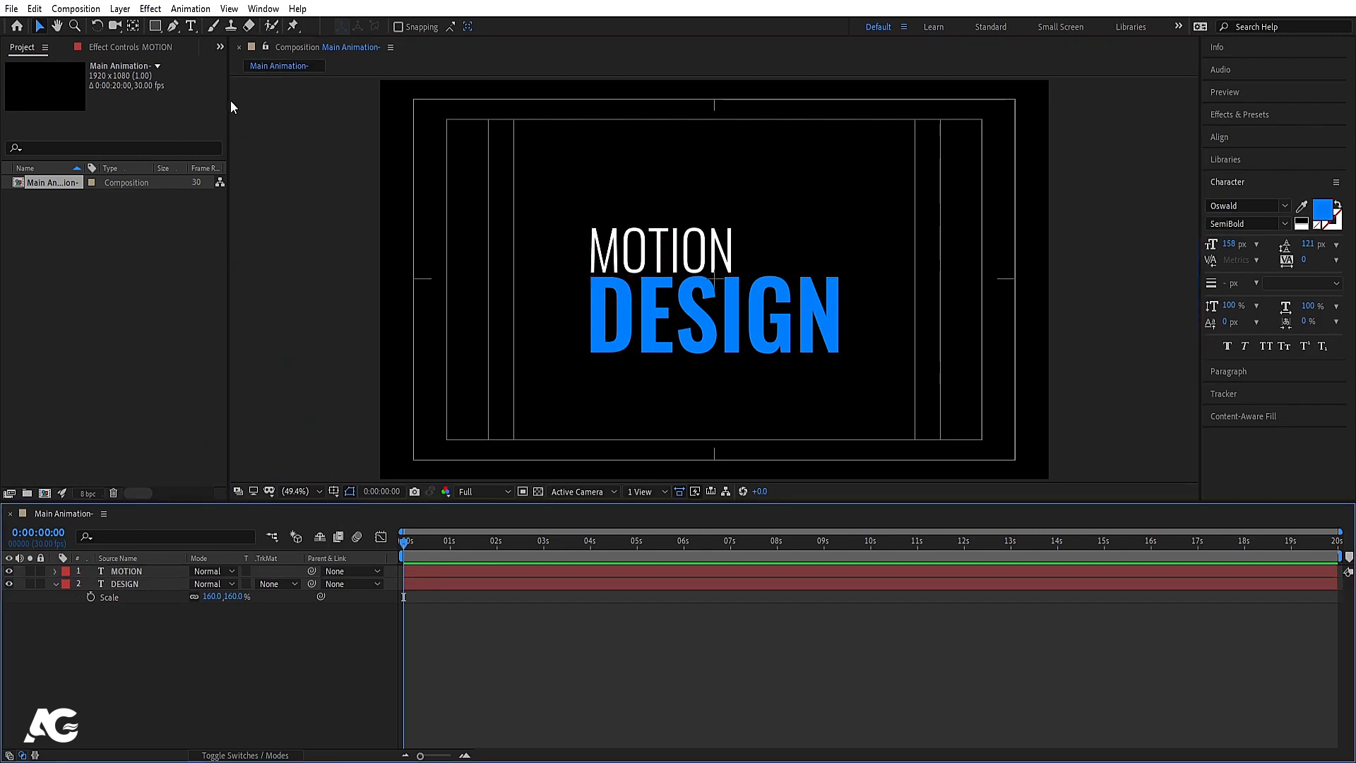
# Step: Activate the Rectangle tool and set its stroke to None, keeping the white fill
pyautogui.moveTo(154, 26); pyautogui.dragTo(200, 23)
pyautogui.click(431, 27)
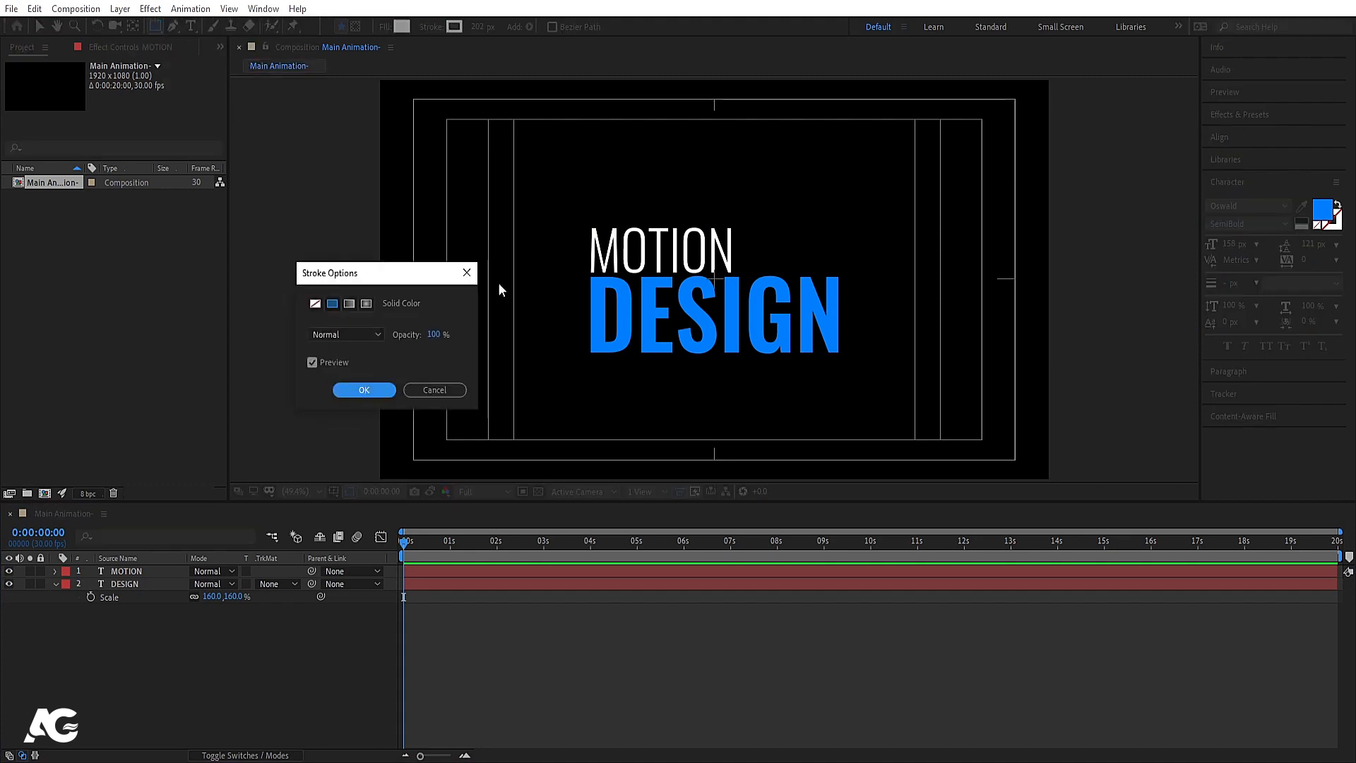
pyautogui.click(316, 305)
pyautogui.click(367, 389)
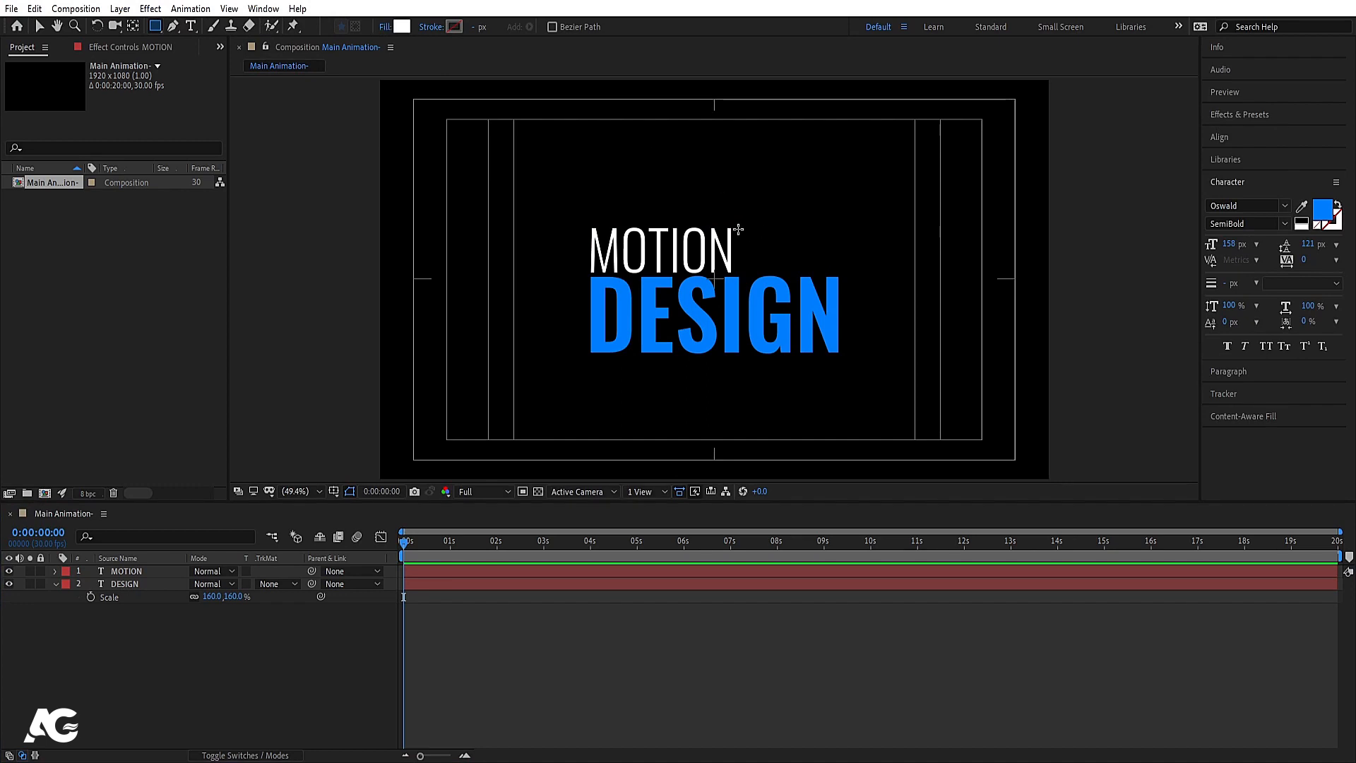
# Step: Draw a white rectangle filling the gap beside MOTION up to DESIGN's right edge and centre its anchor point
pyautogui.moveTo(738, 230); pyautogui.dragTo(839, 274)
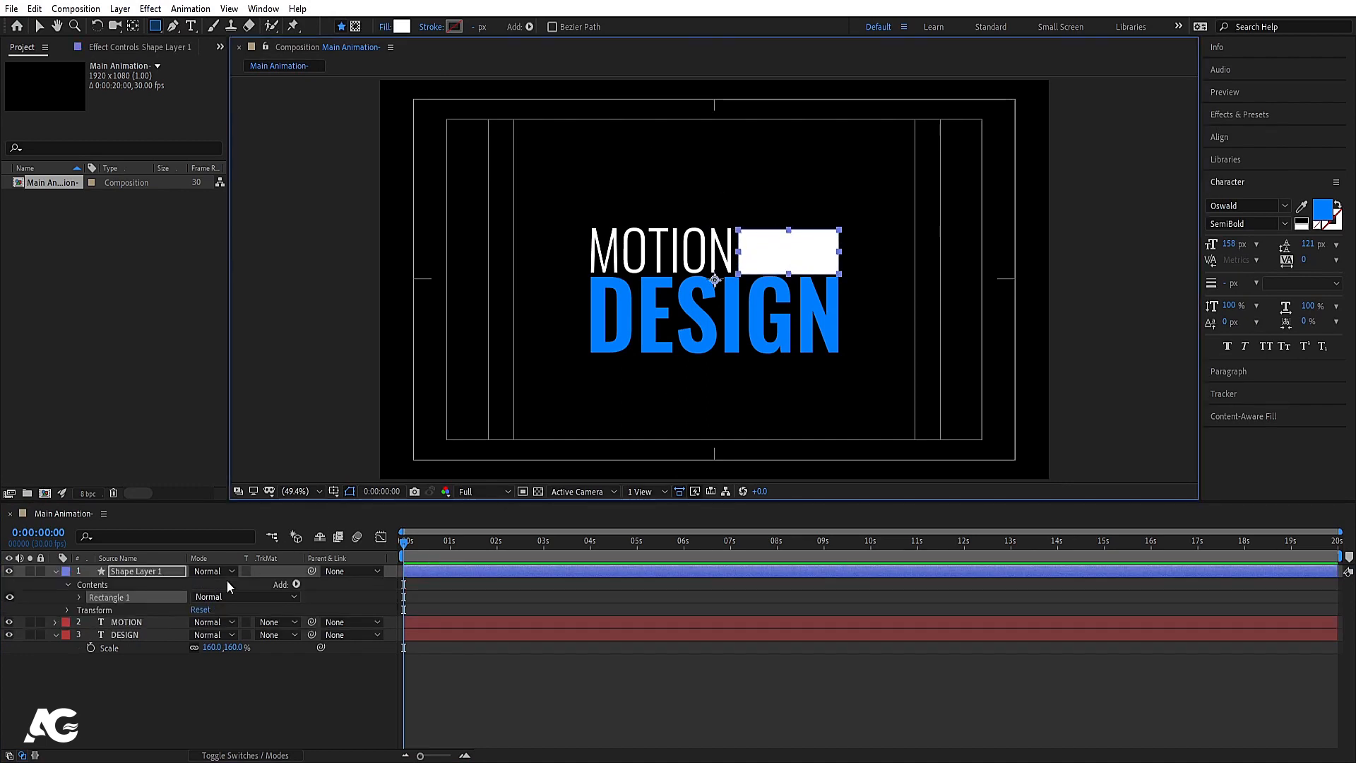
pyautogui.click(158, 571)
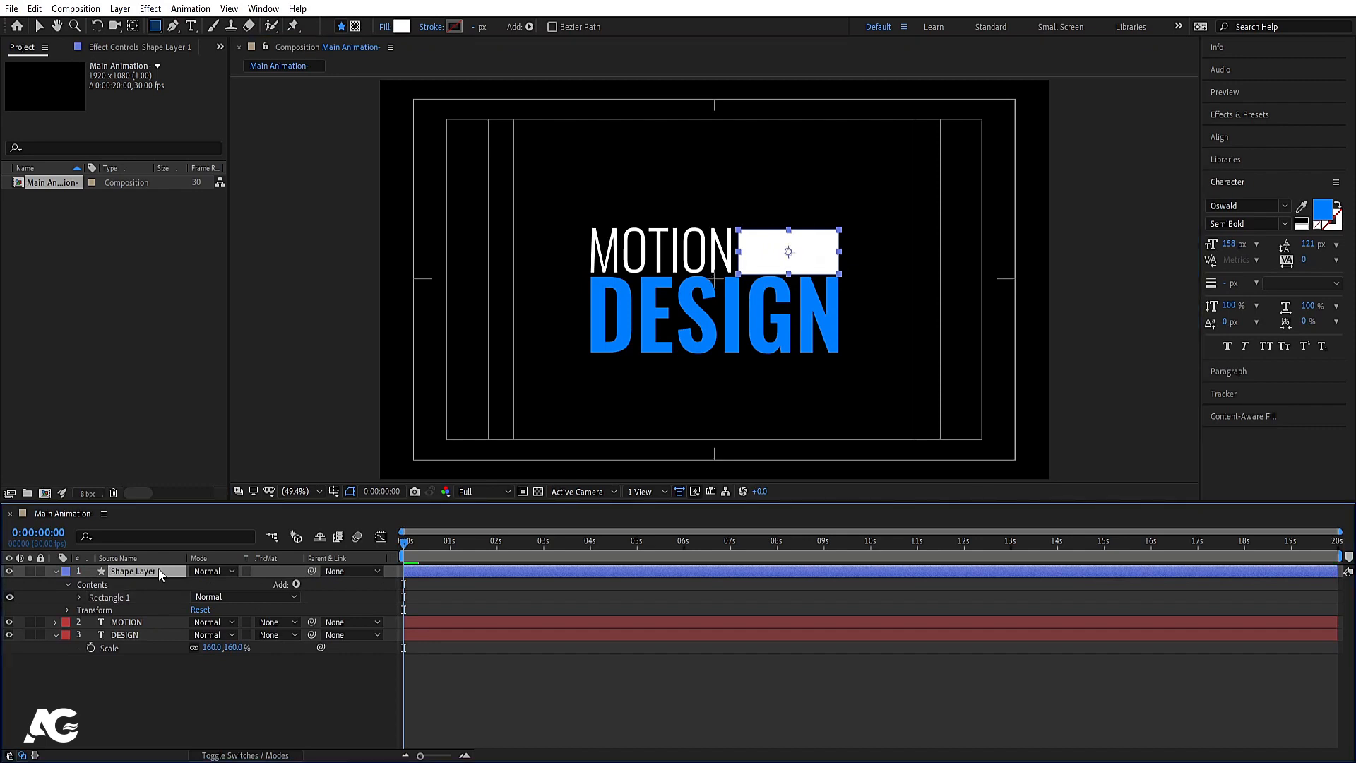
pyautogui.click(255, 694)
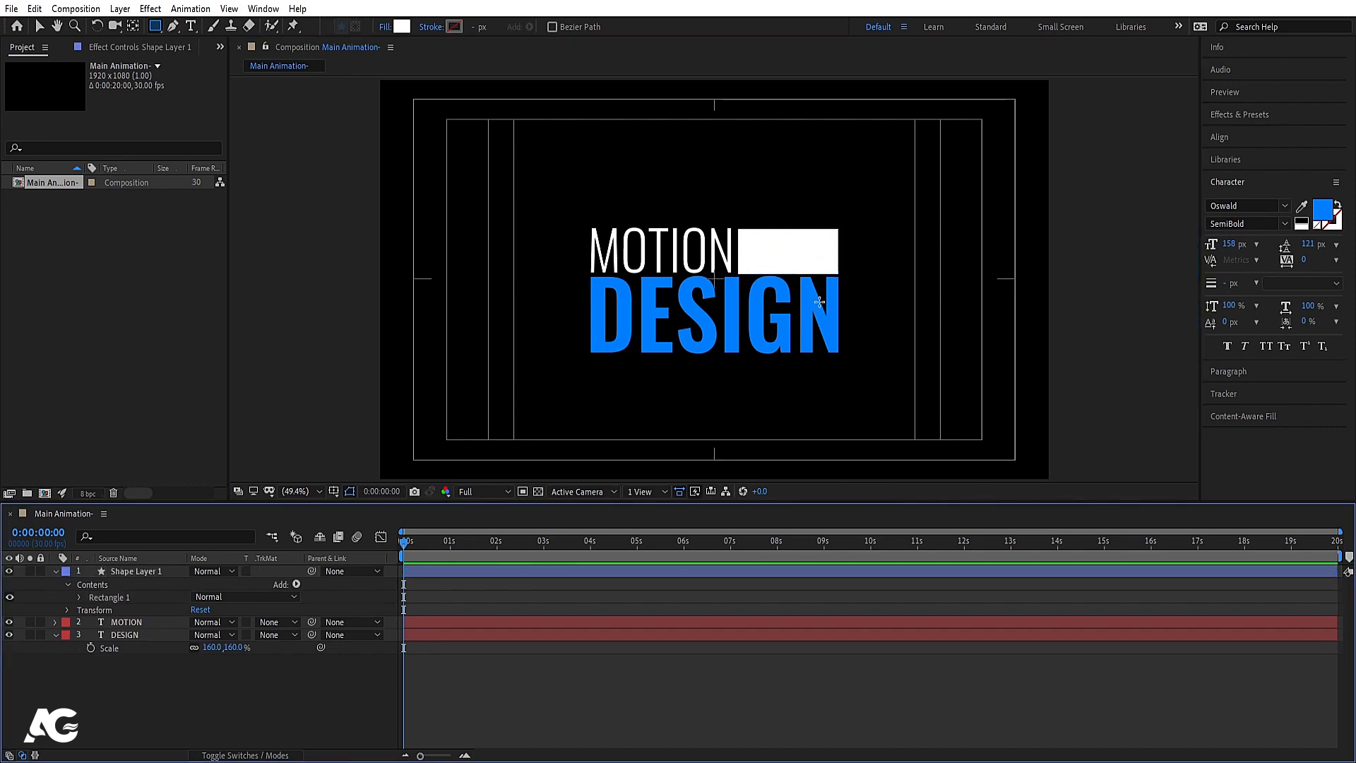
# Step: Nudge the white rectangle slightly upward to line it up with the MOTION text
pyautogui.press('v')
pyautogui.click(809, 263)
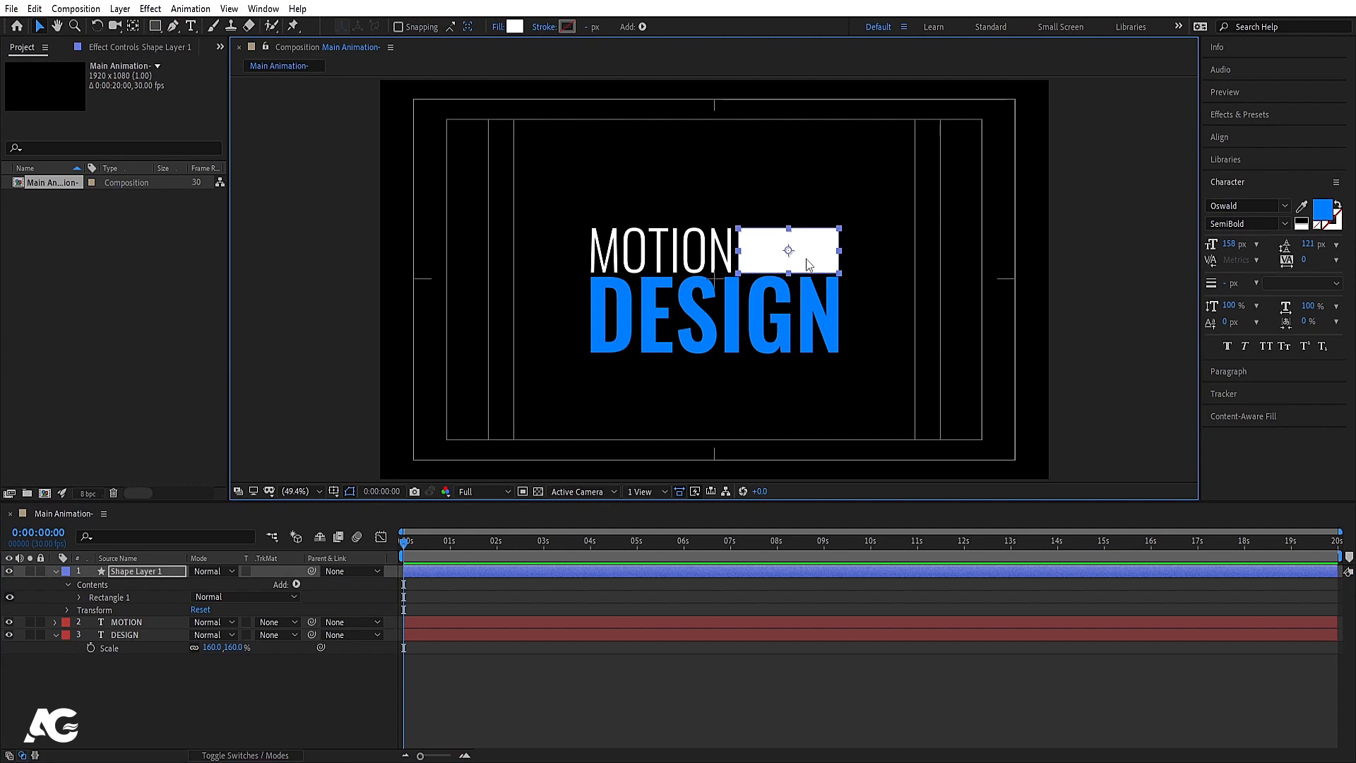
# Step: With no layer selected, activate the Pen tool with fill set to None and stroke colour 007EFF
pyautogui.click(179, 694)
pyautogui.press('u')
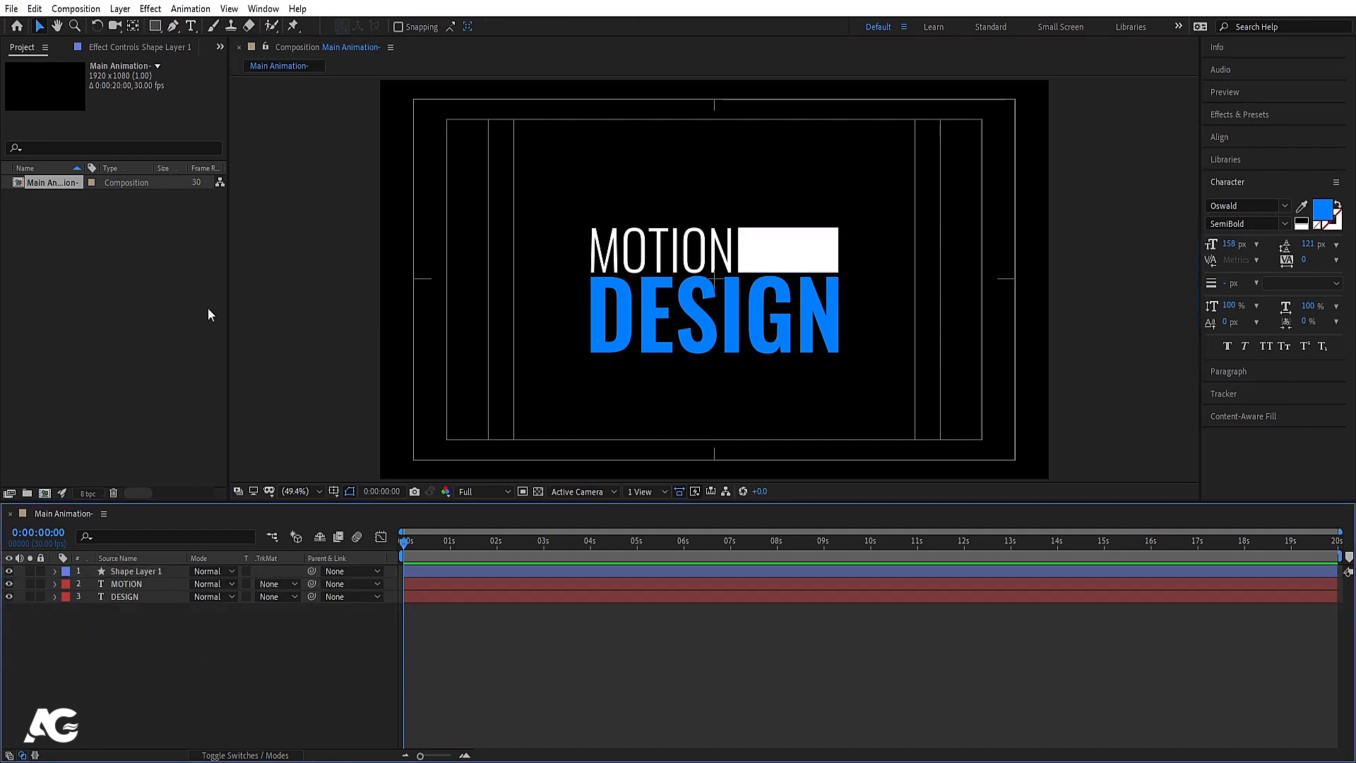
pyautogui.click(172, 27)
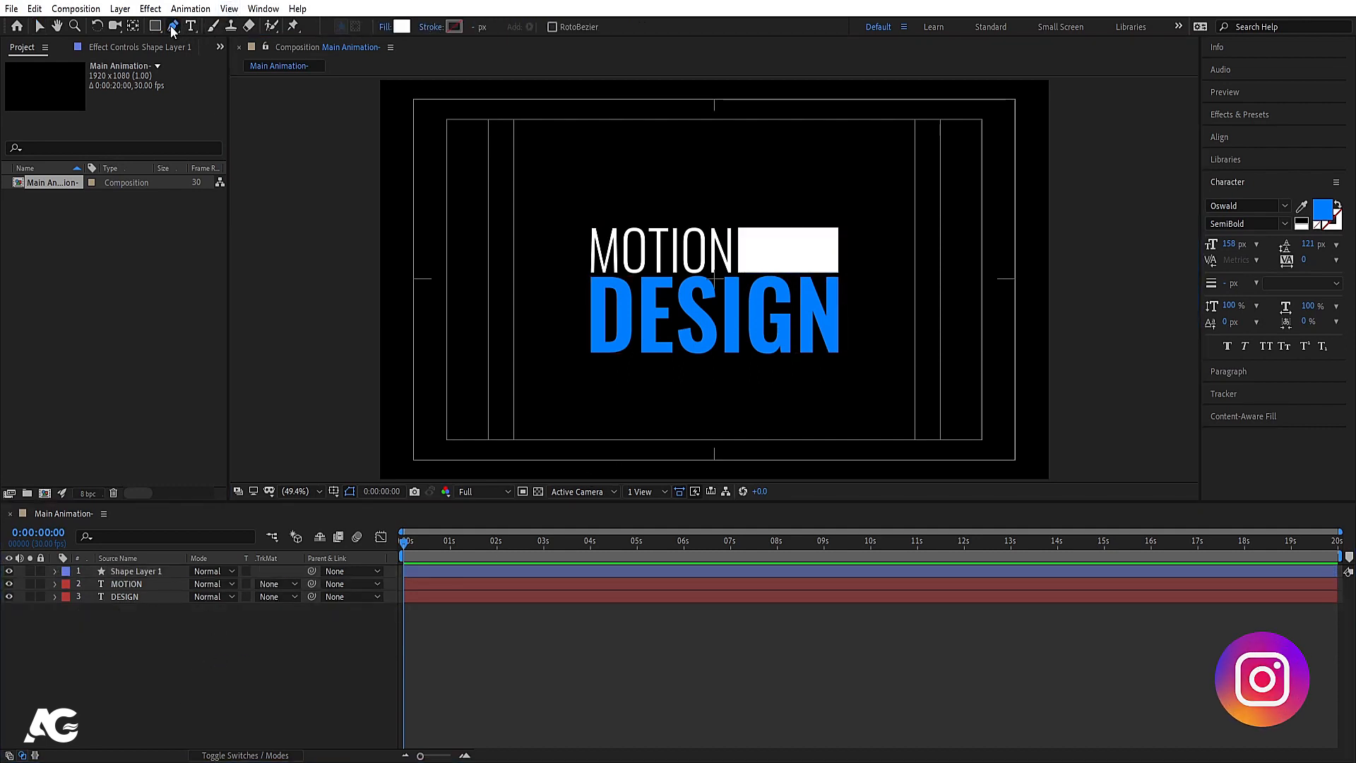
pyautogui.click(385, 27)
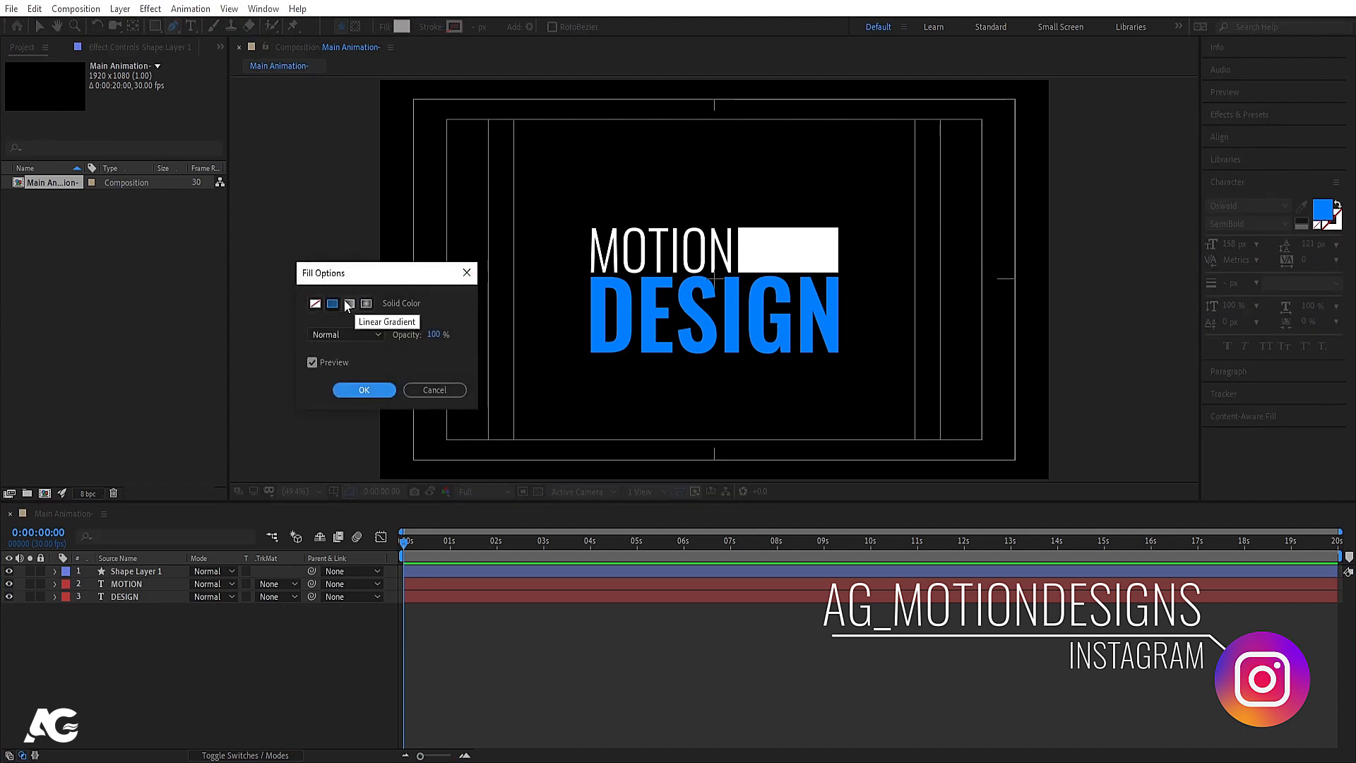
pyautogui.click(314, 303)
pyautogui.click(352, 385)
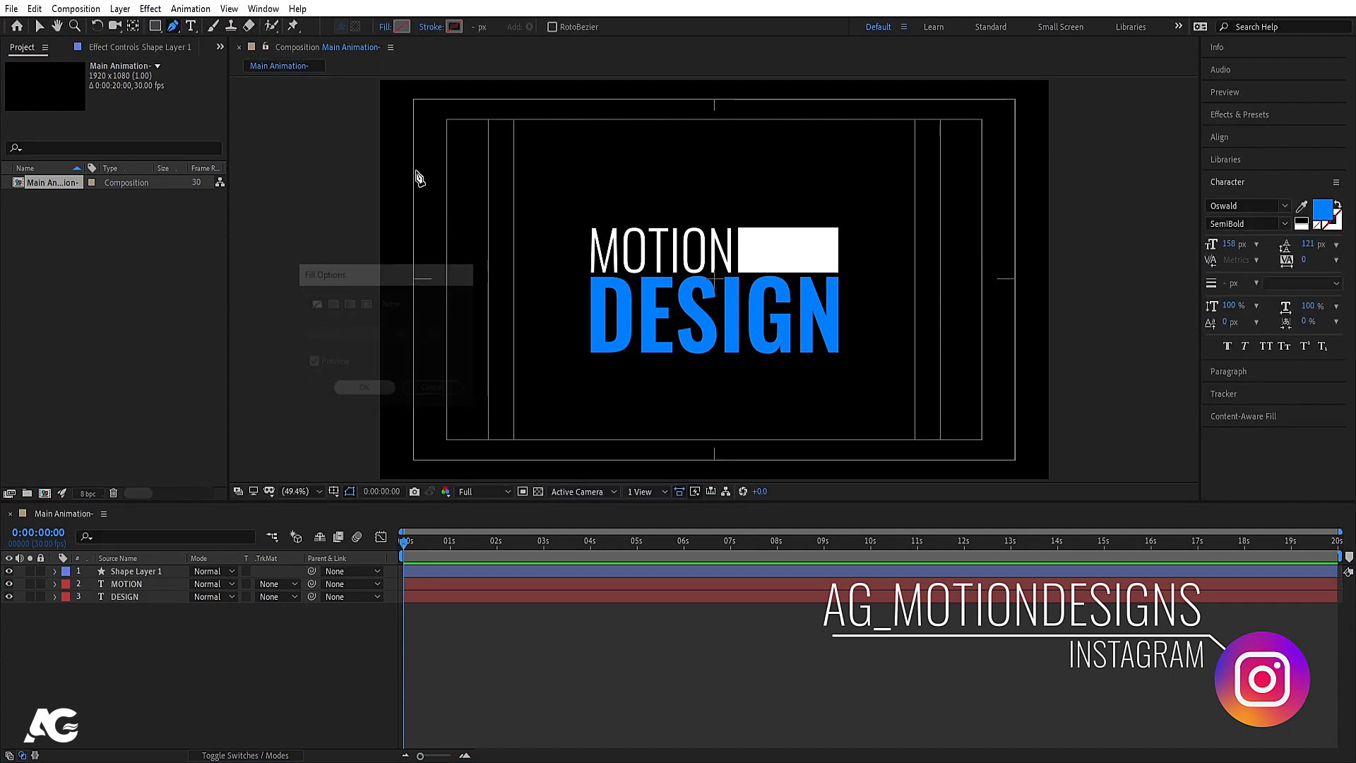
pyautogui.click(455, 27)
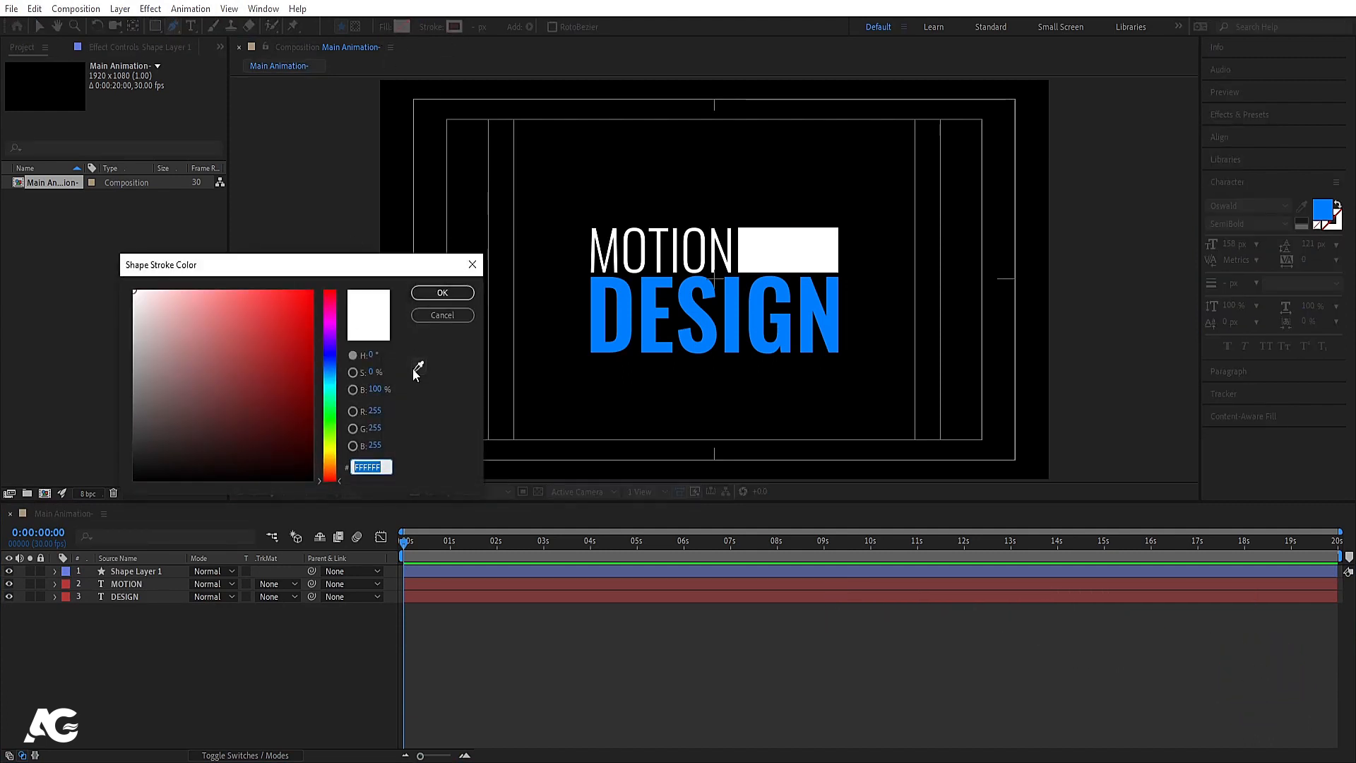
pyautogui.write('007EFF')
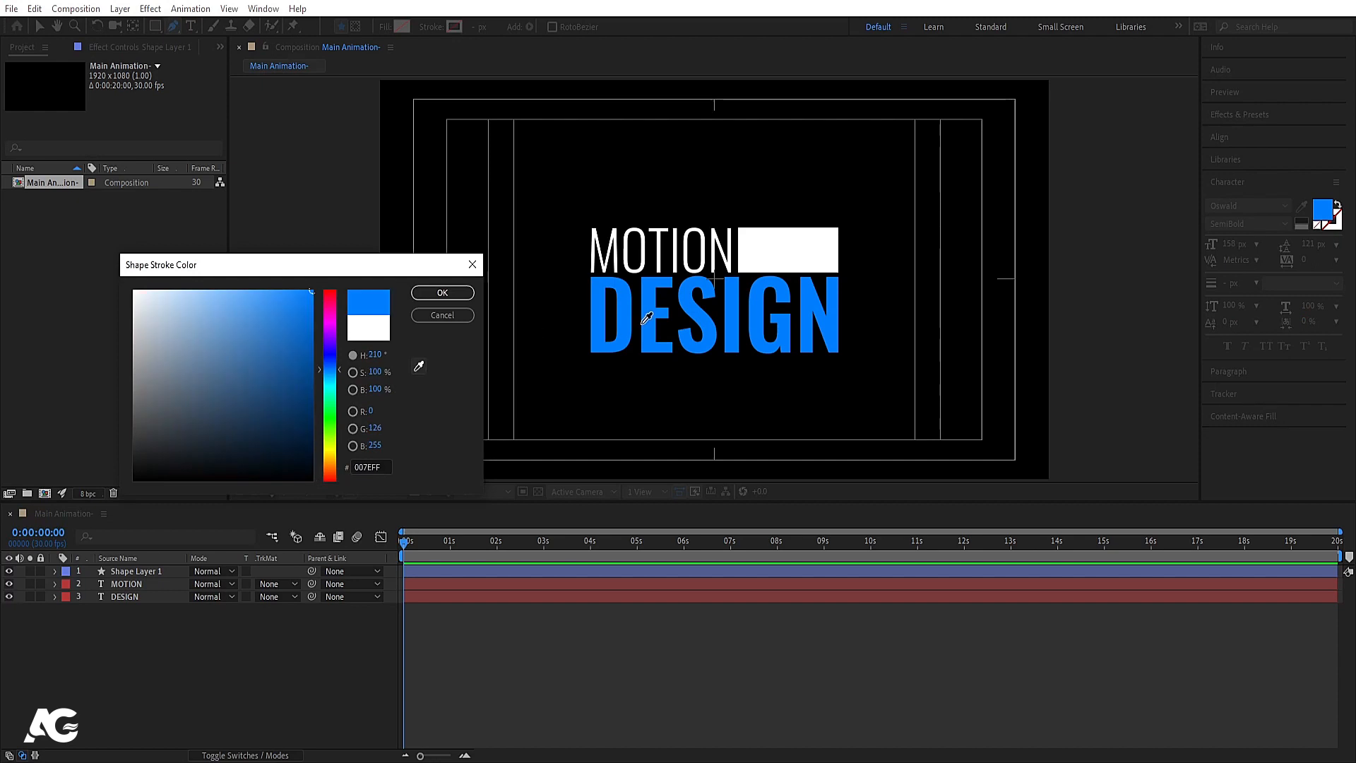
pyautogui.click(442, 293)
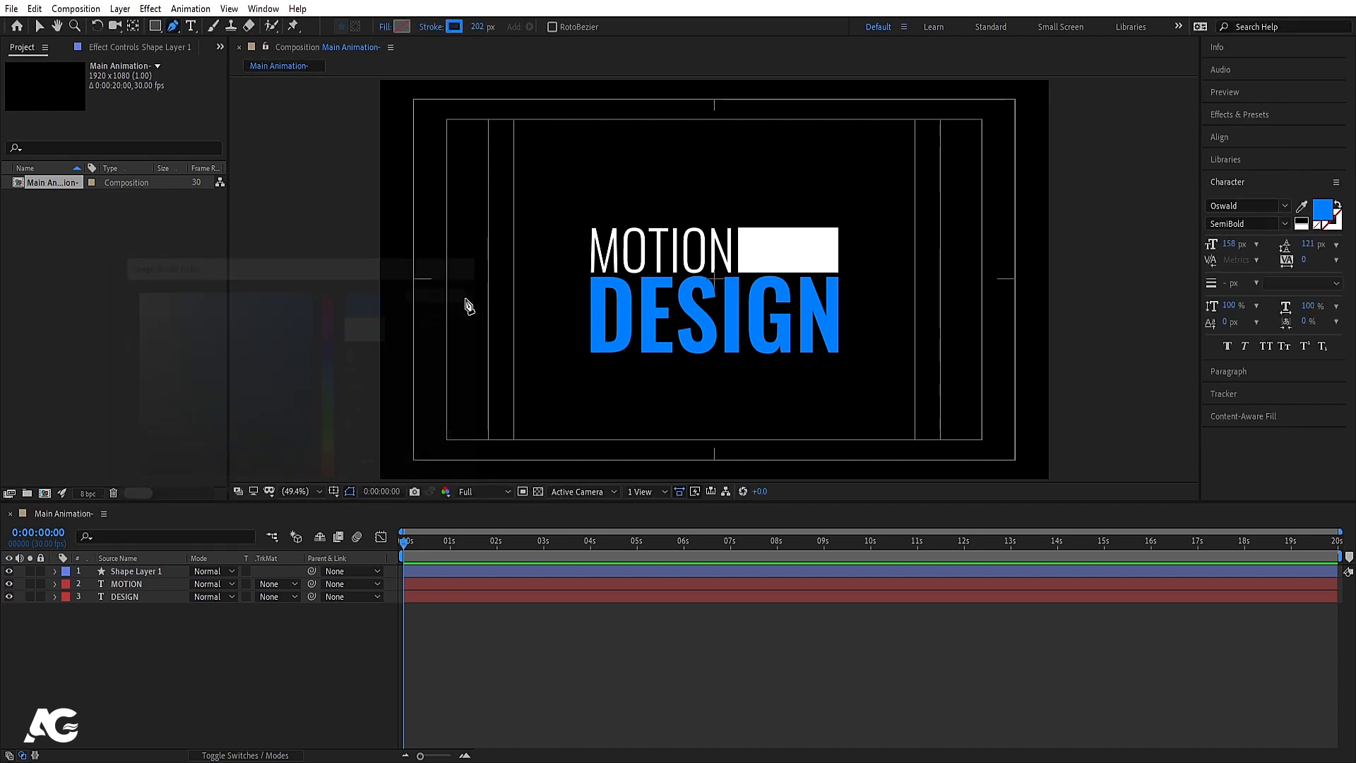
# Step: Draw a straight diagonal line rising across the MOTION text, set its stroke width to 5 px and deselect it
pyautogui.click(534, 356)
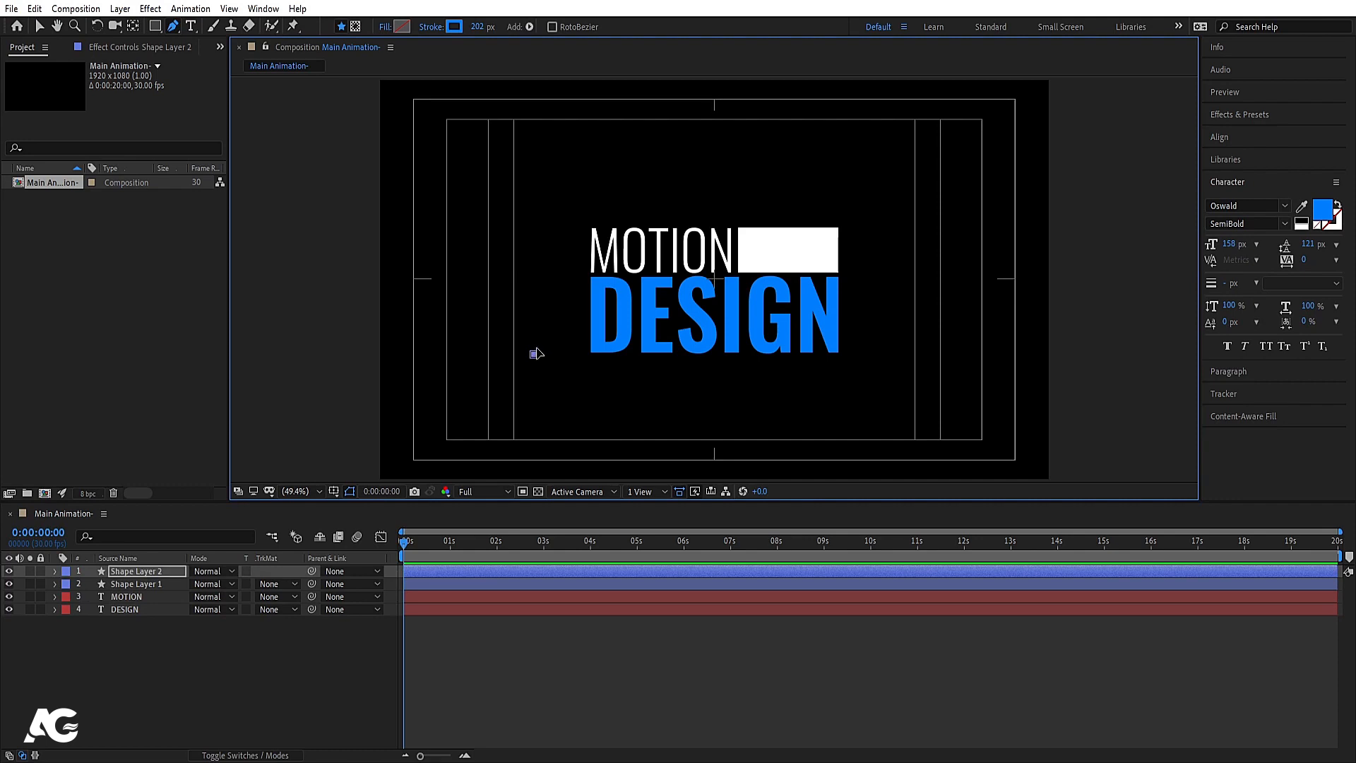
pyautogui.click(693, 140)
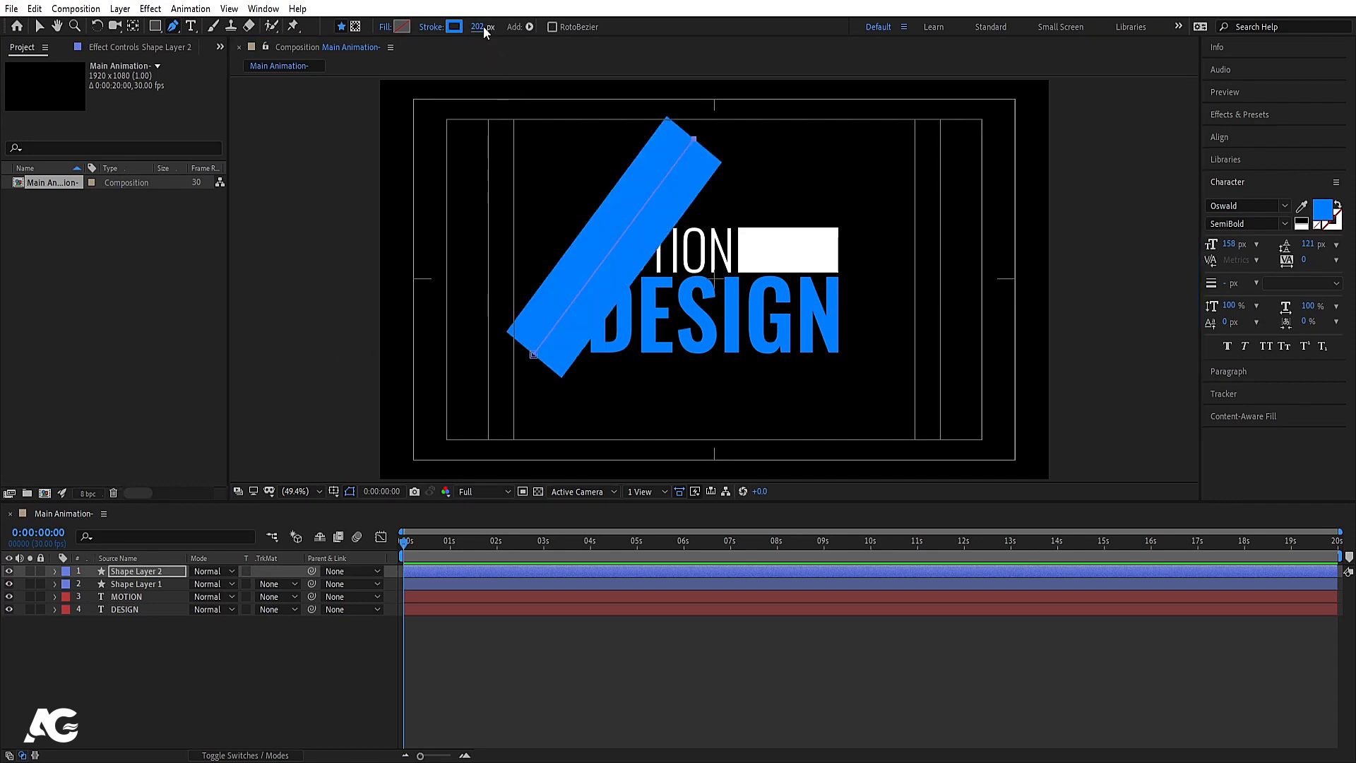
pyautogui.write('5')
pyautogui.press('Return')
pyautogui.click(175, 709)
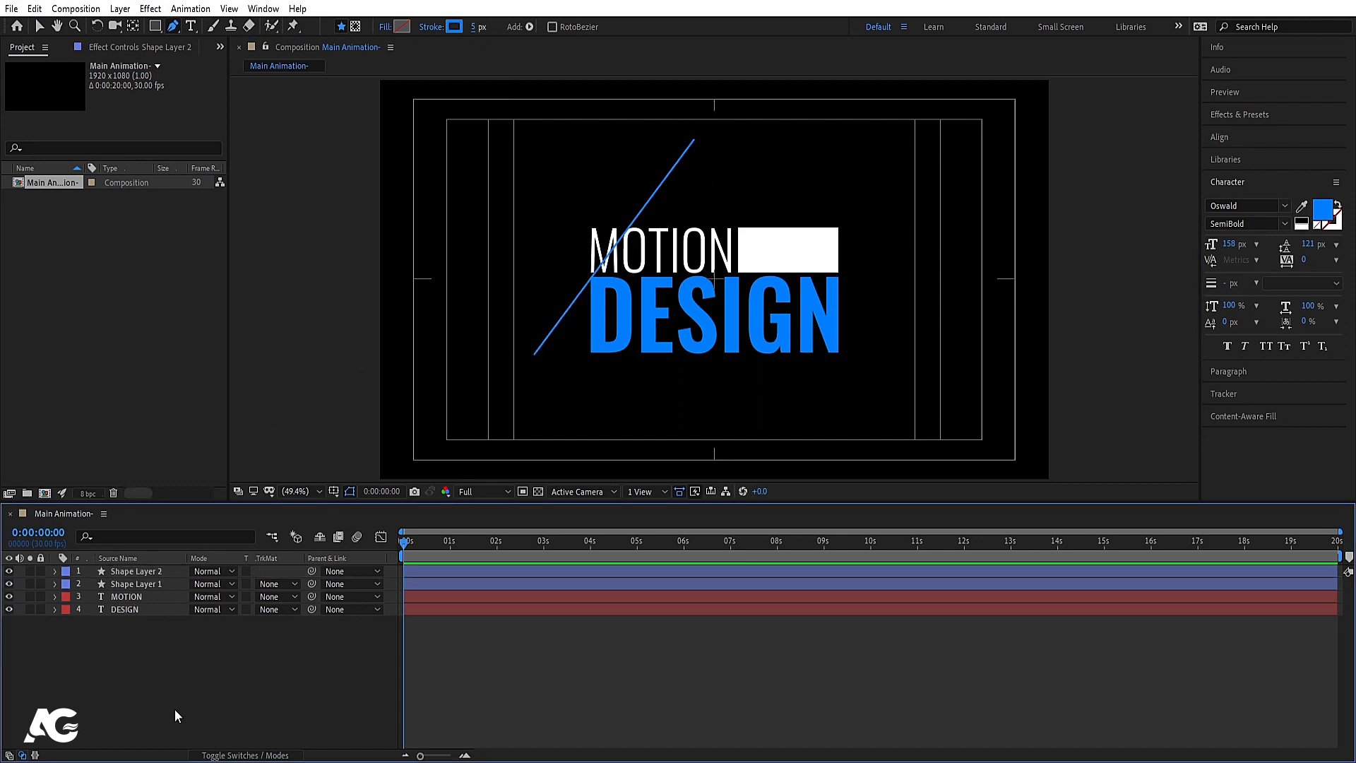
# Step: Add a Repeater to the diagonal line's shape layer
pyautogui.click(132, 572)
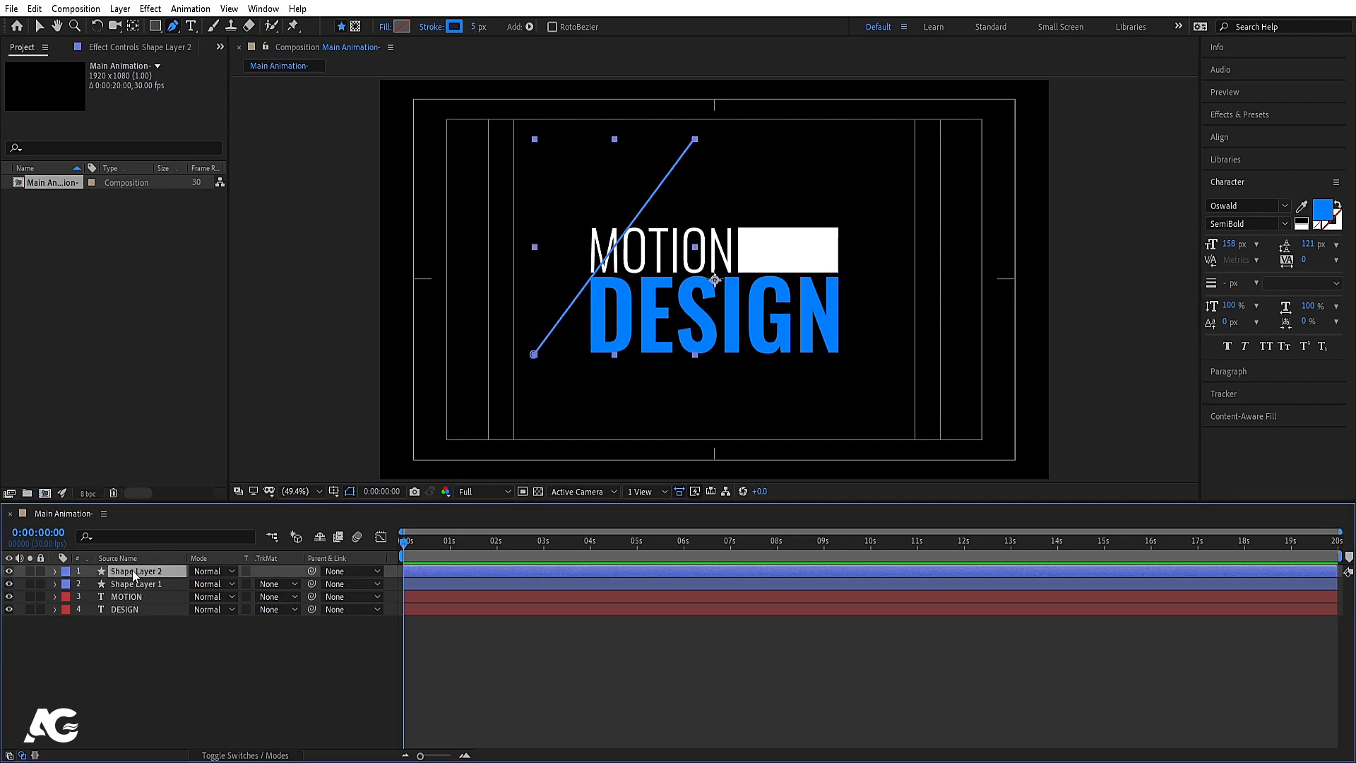
pyautogui.click(55, 572)
pyautogui.click(296, 584)
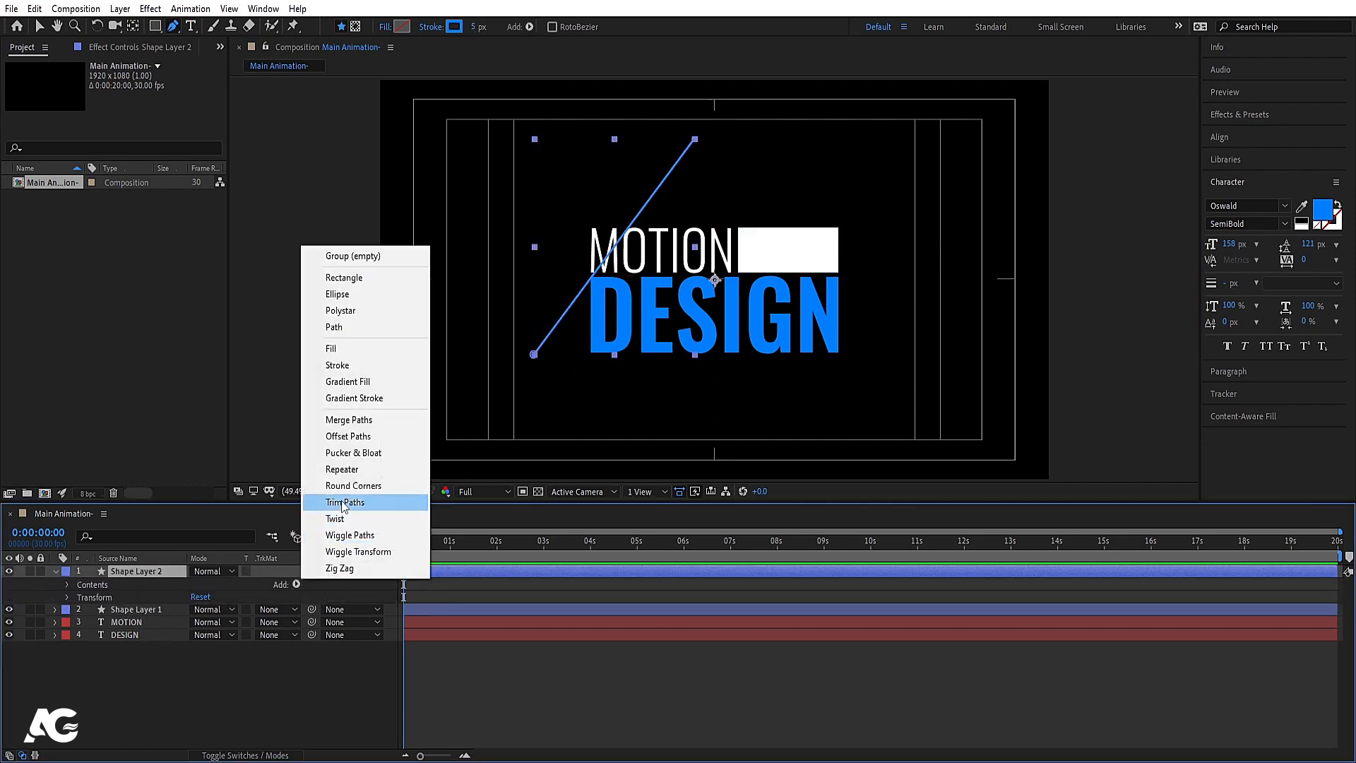
pyautogui.click(342, 469)
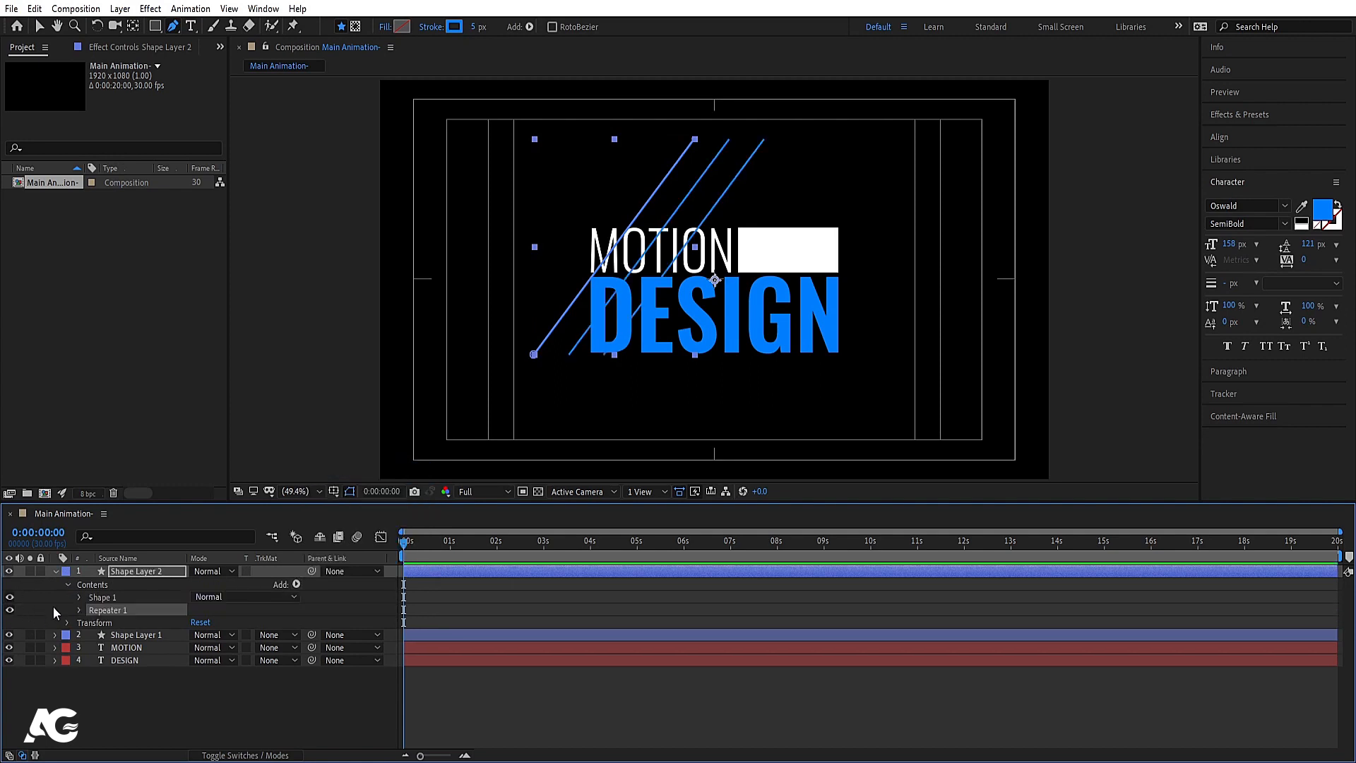
# Step: Set the Repeater to 100 copies and its transform position to 13, 0 for dense diagonal stripes
pyautogui.click(79, 609)
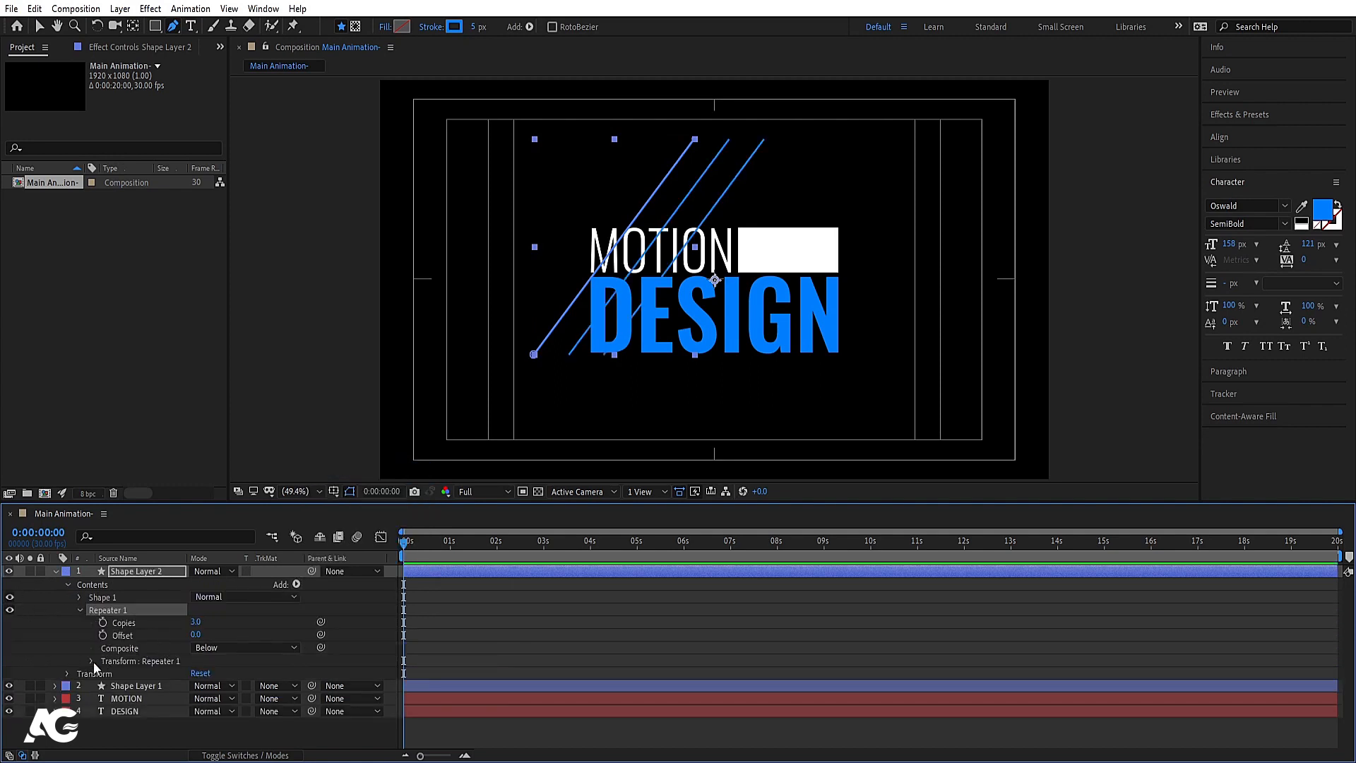
pyautogui.click(200, 620)
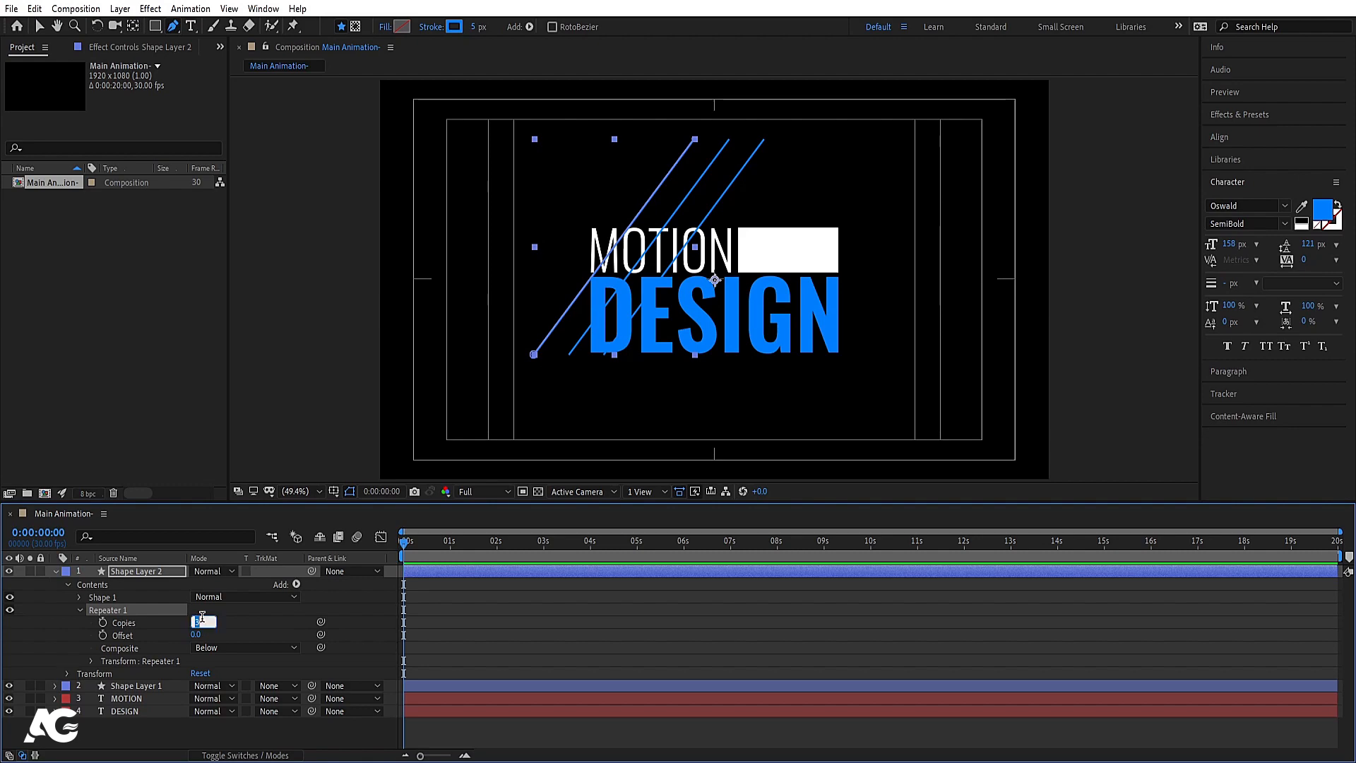
pyautogui.write('100')
pyautogui.press('Return')
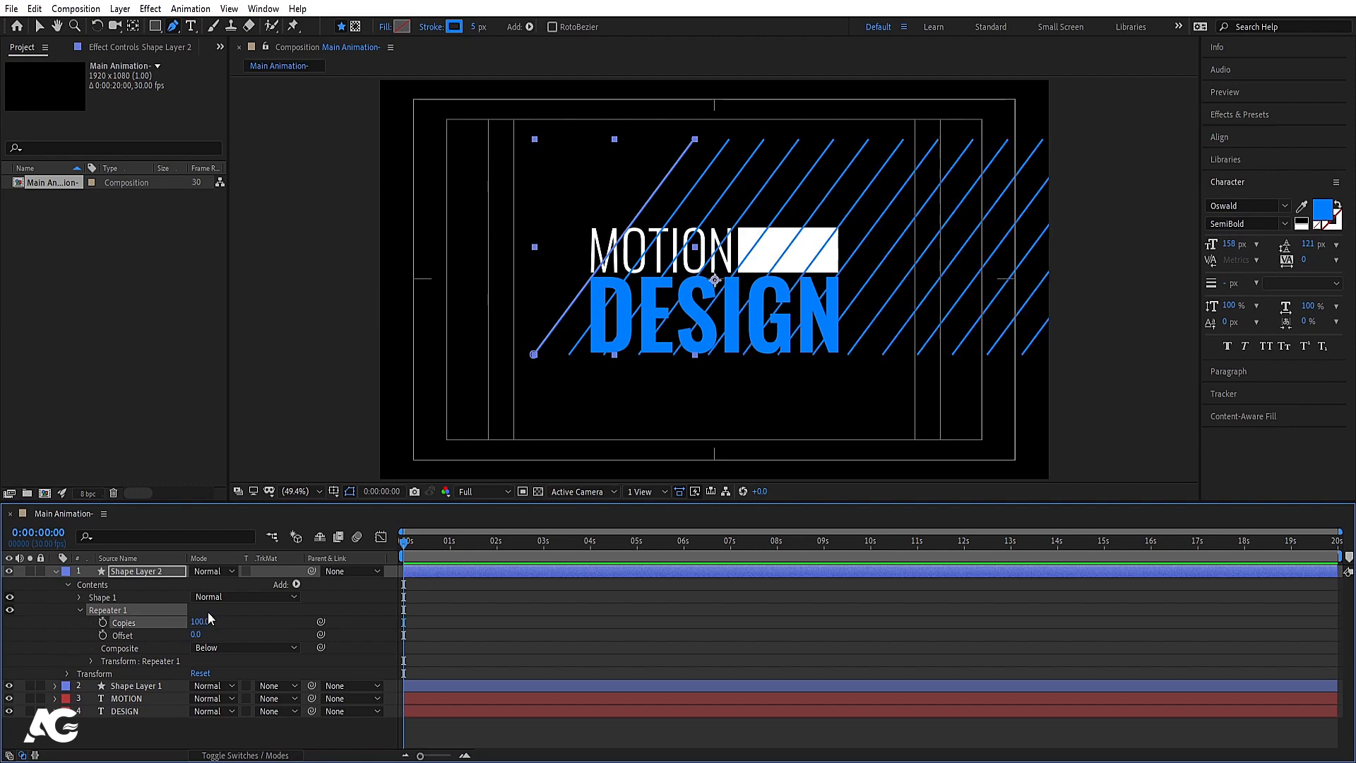
pyautogui.click(91, 661)
pyautogui.moveTo(198, 688); pyautogui.dragTo(140, 686)
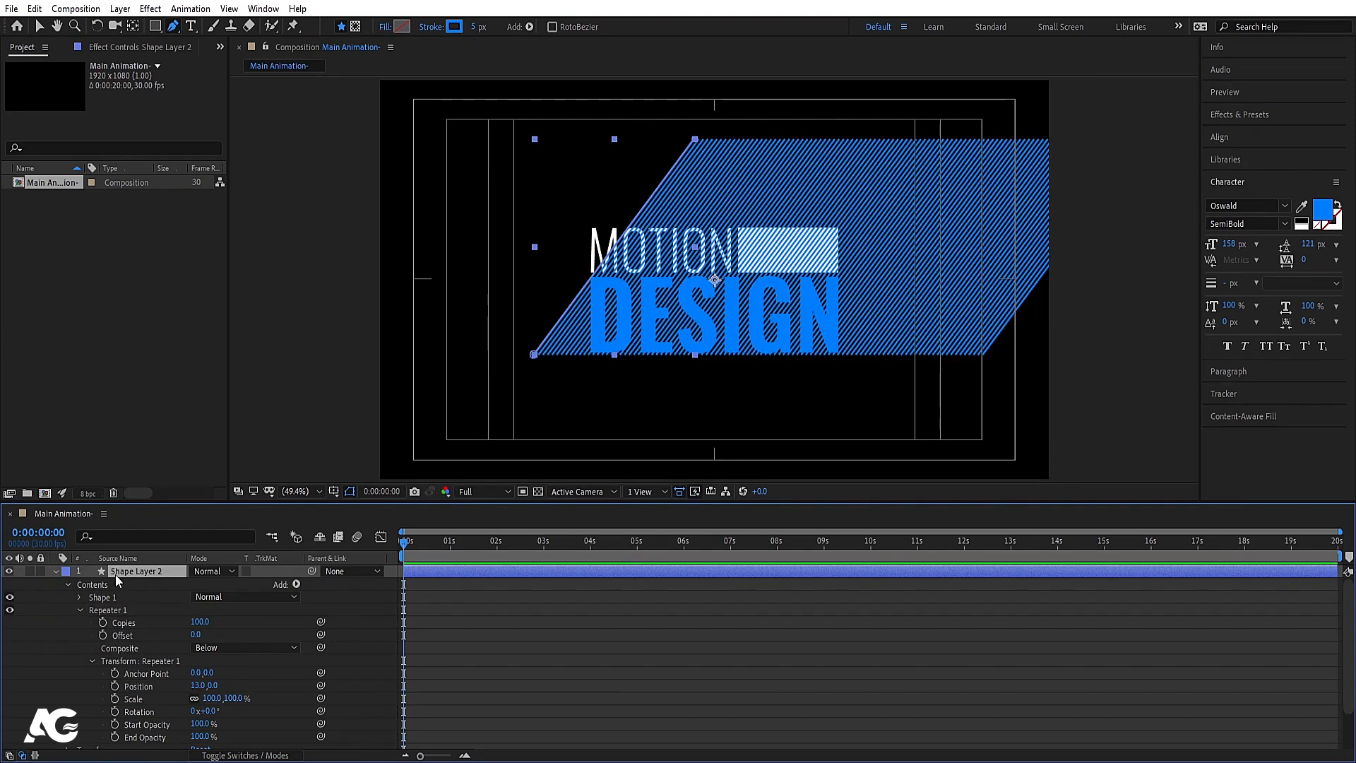
# Step: Keyframe the stripe layer's position at 439, 540 at the start and farther right at 0:00:09:29, then return to the start
pyautogui.press('p')
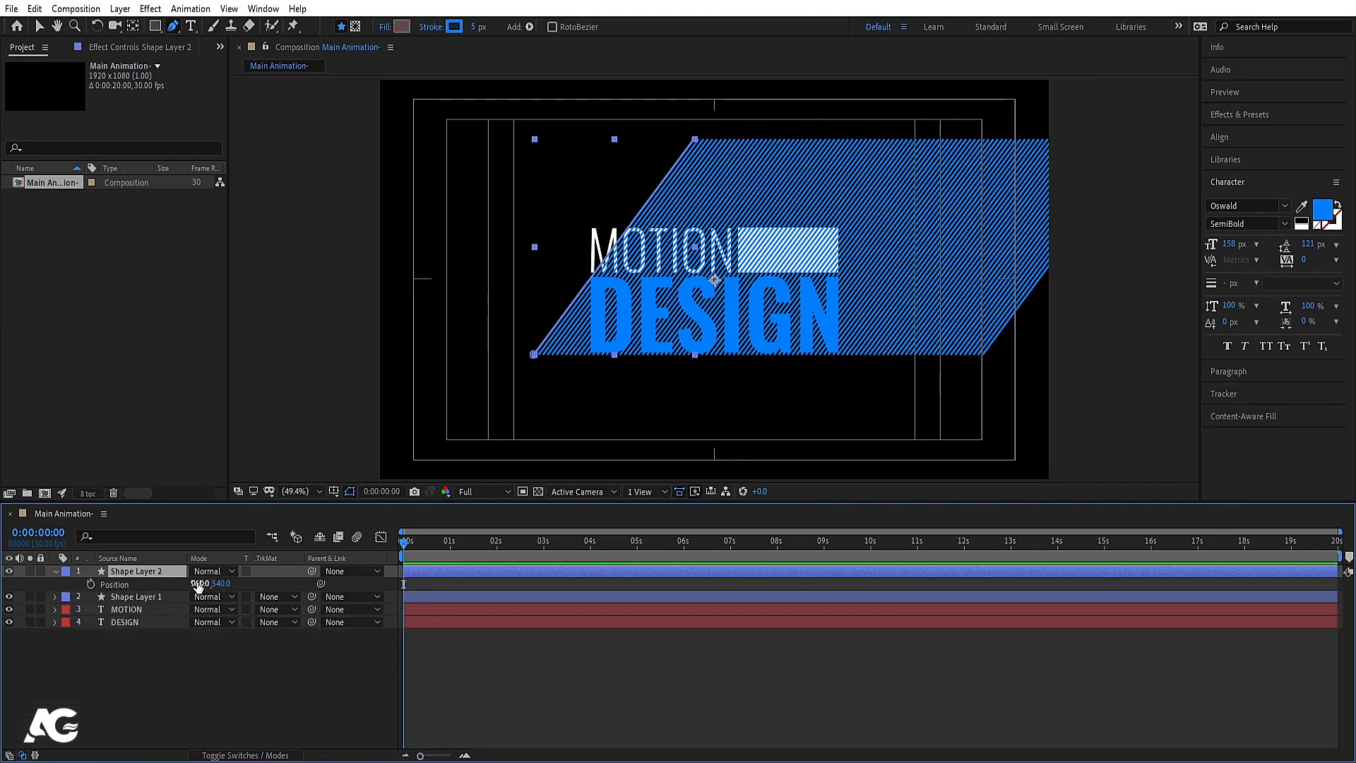
pyautogui.moveTo(199, 584); pyautogui.dragTo(80, 587)
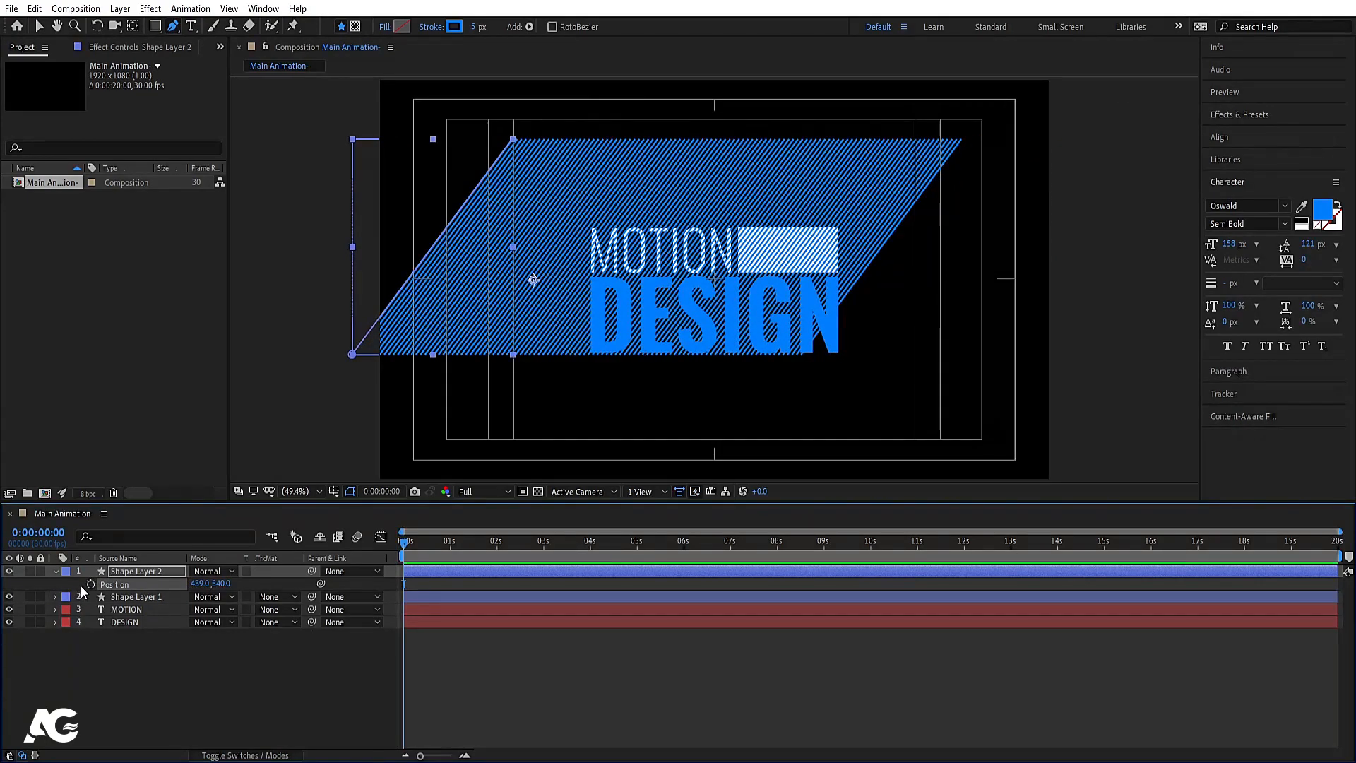
pyautogui.click(90, 584)
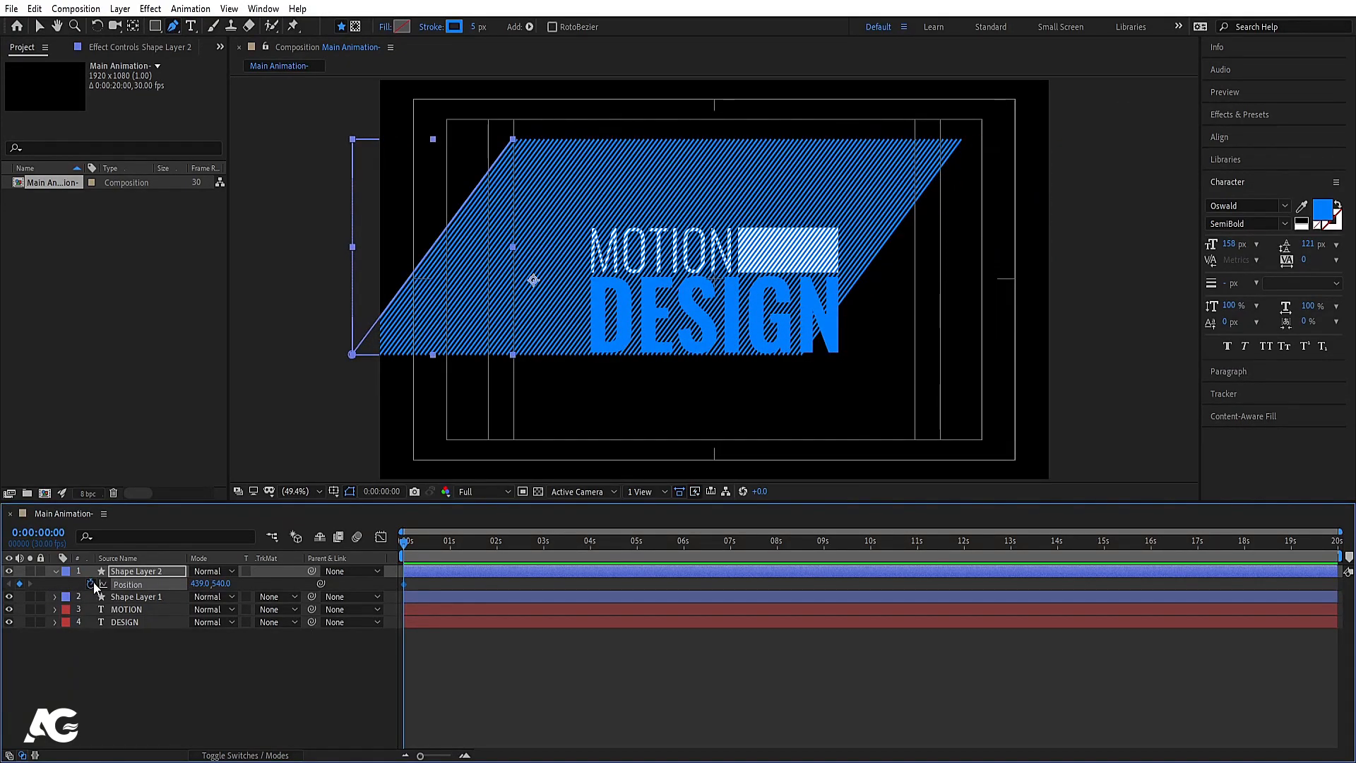
pyautogui.click(871, 542)
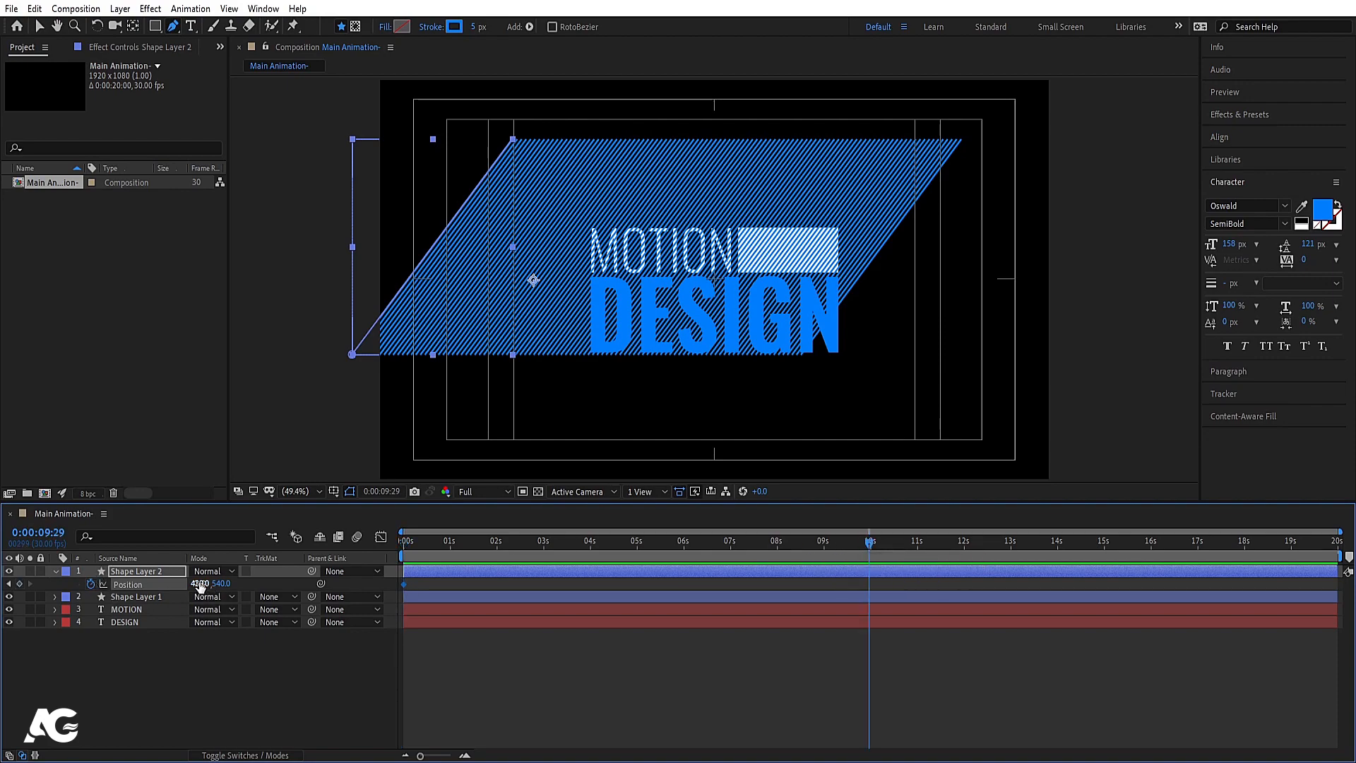
pyautogui.moveTo(200, 585); pyautogui.dragTo(636, 500)
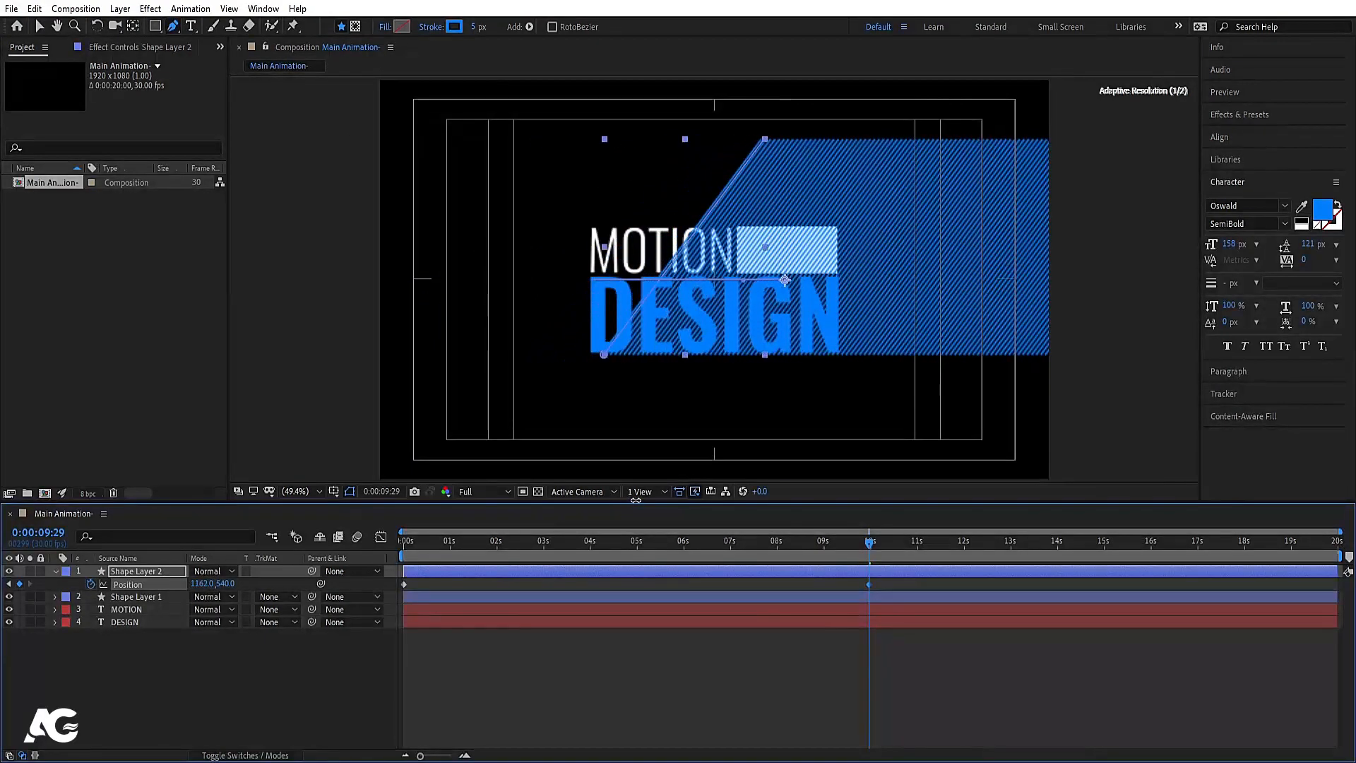
pyautogui.press('Home')
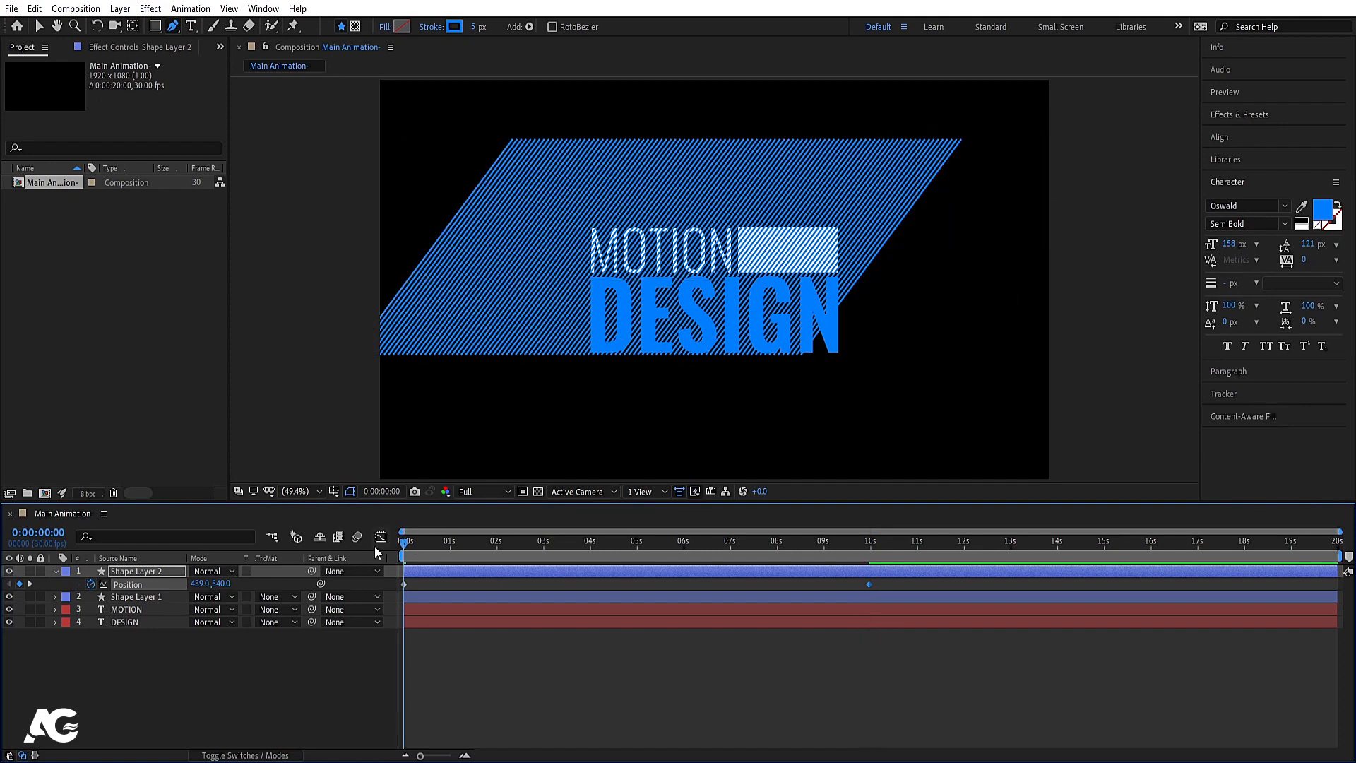
# Step: Place the white rectangle layer above the stripe layer and use it as the stripes' alpha track matte
pyautogui.click(155, 570)
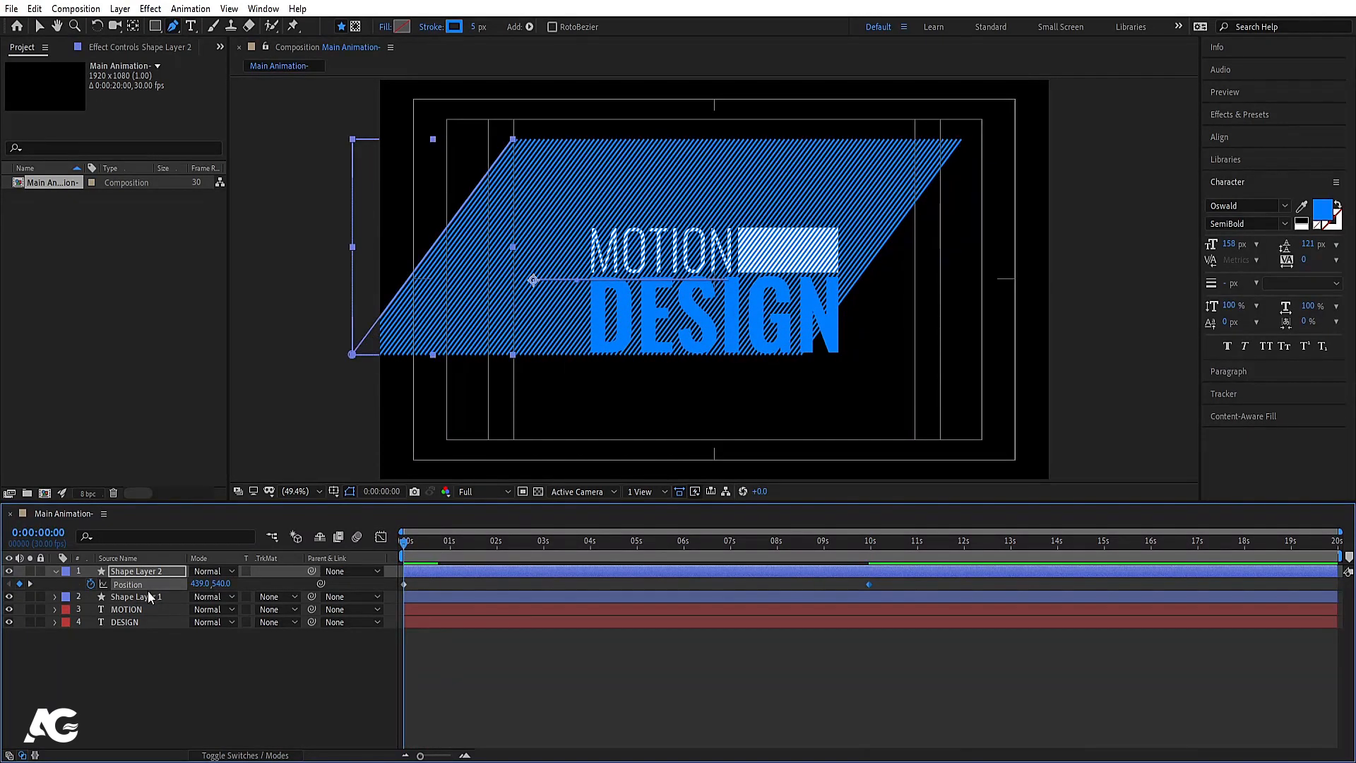
pyautogui.click(144, 597)
pyautogui.moveTo(158, 595); pyautogui.dragTo(137, 569)
pyautogui.click(138, 583)
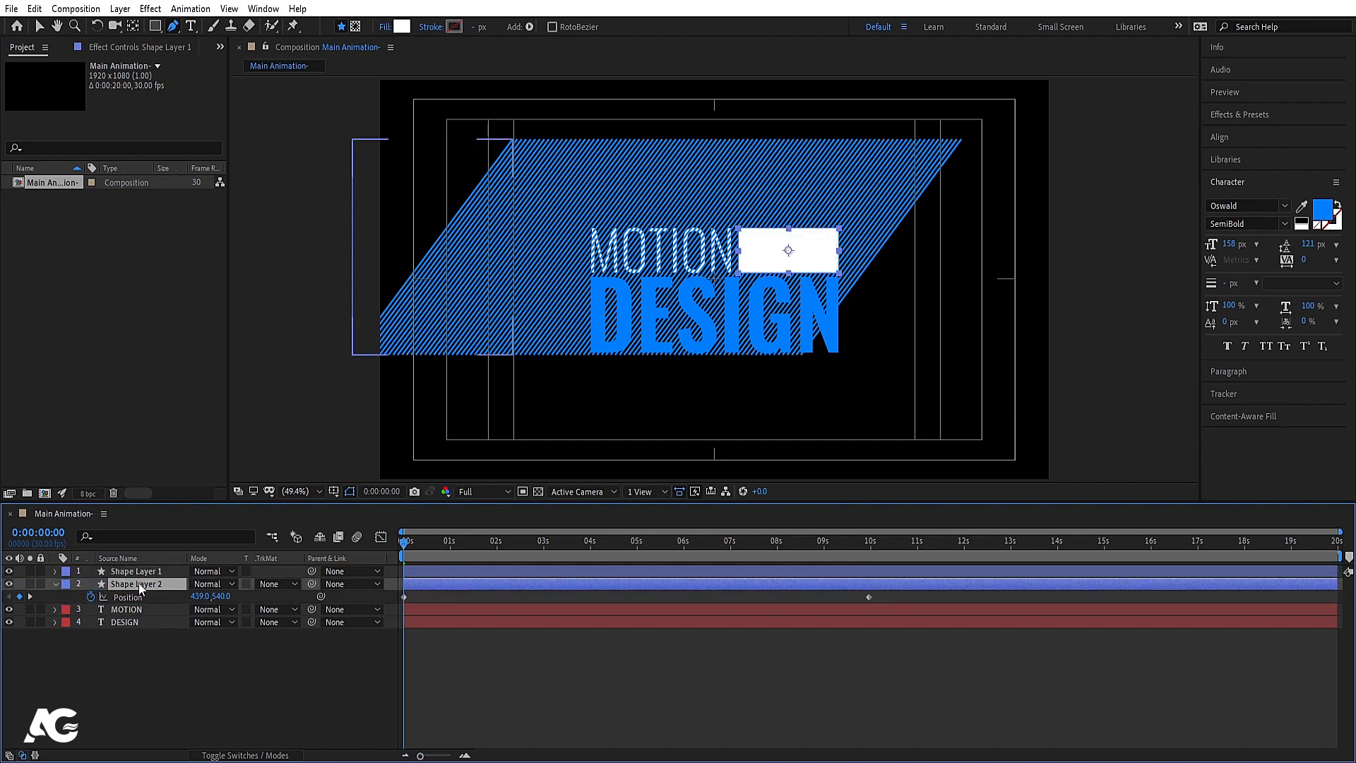
pyautogui.click(281, 584)
pyautogui.click(288, 618)
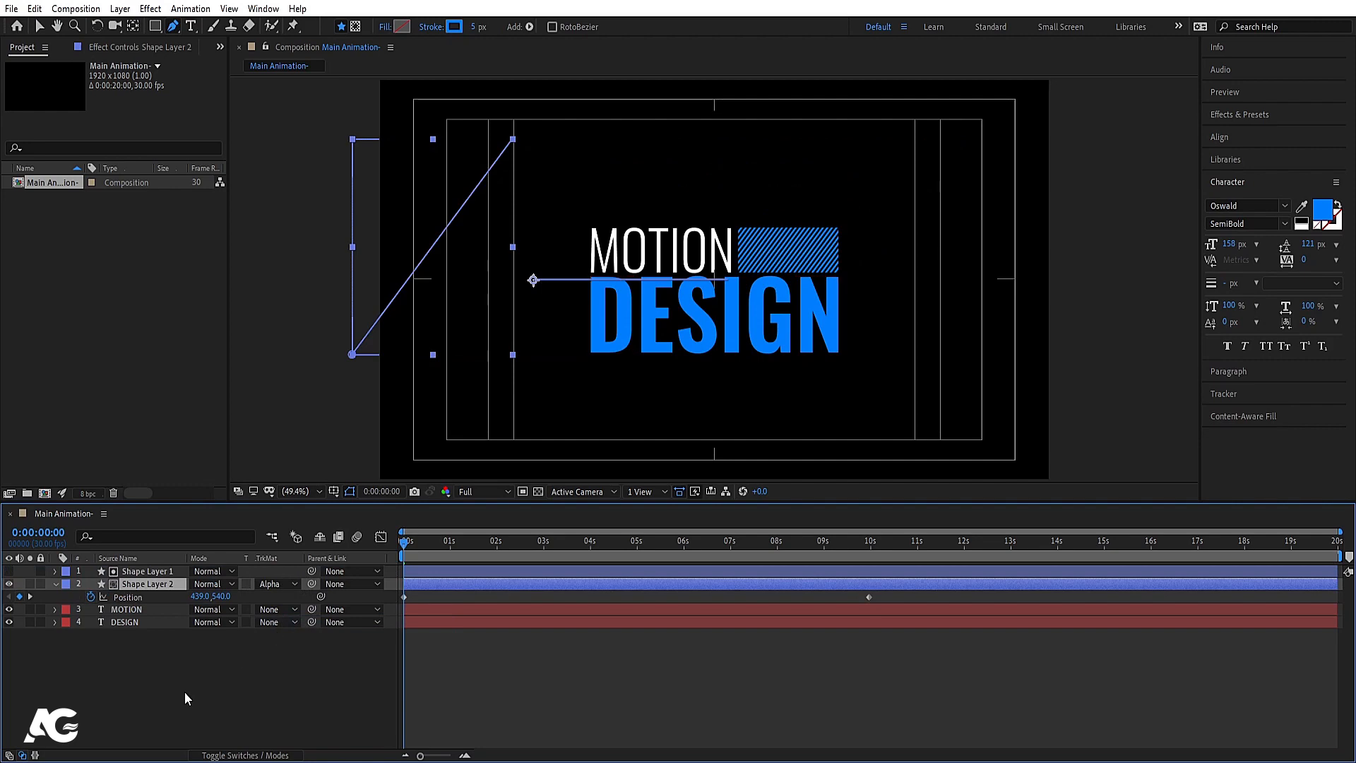
pyautogui.click(177, 646)
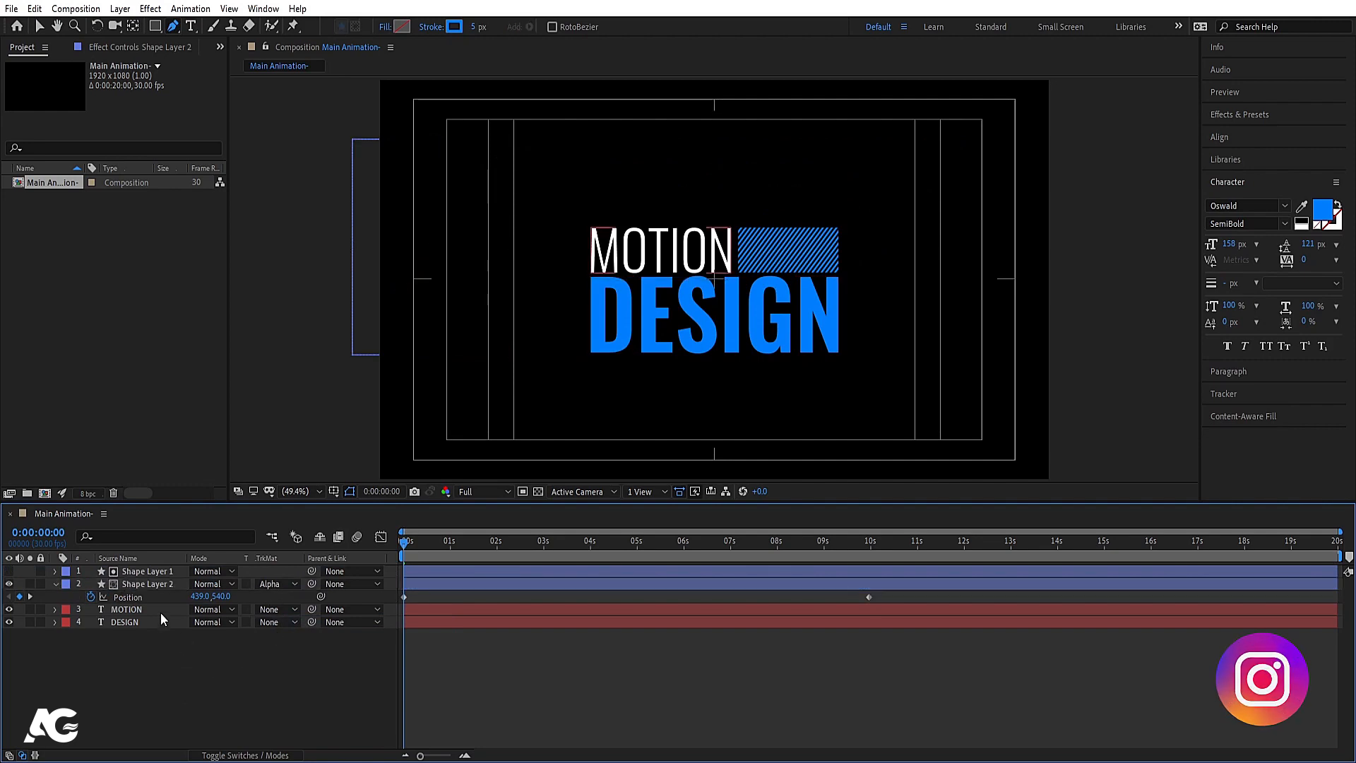
# Step: Keyframe the matte rectangle's scale from 0, 100% at the start to 100, 100% at one second
pyautogui.click(144, 573)
pyautogui.press('s')
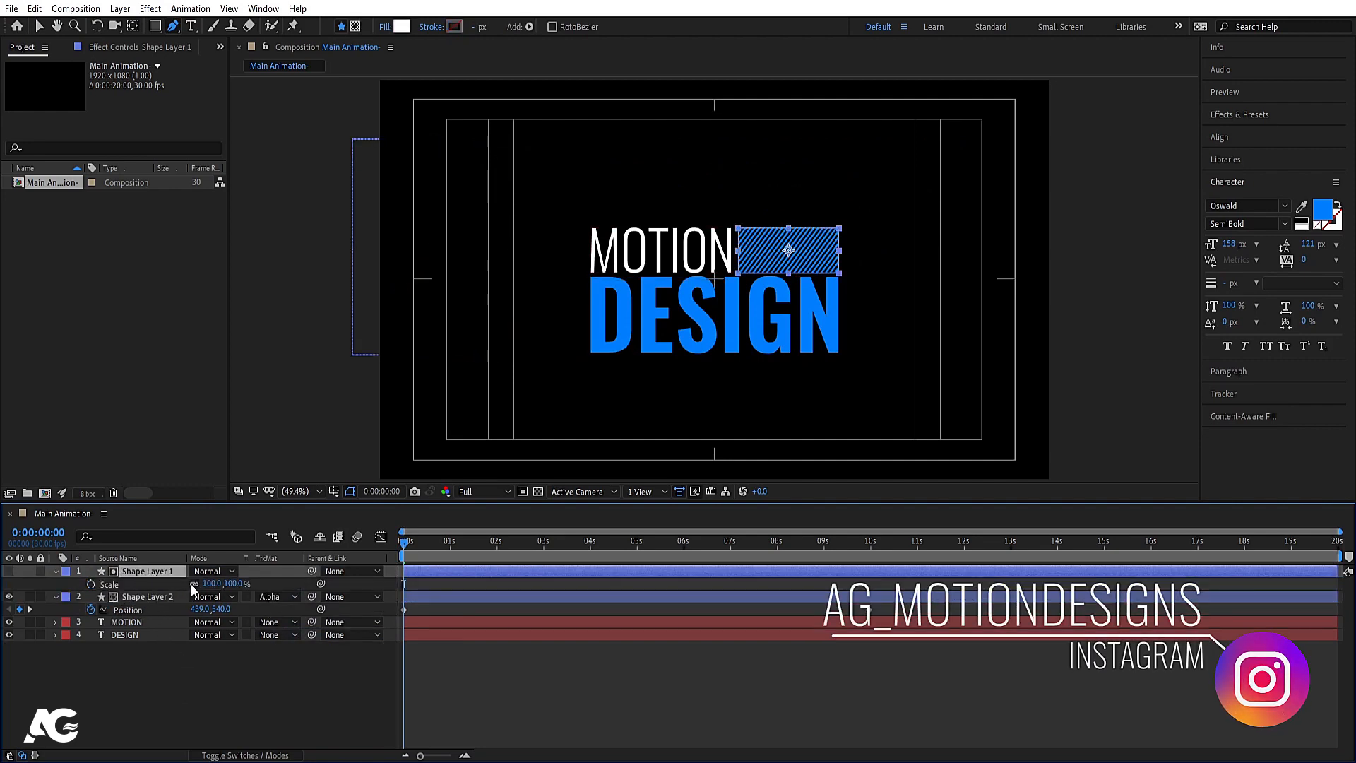
pyautogui.click(91, 584)
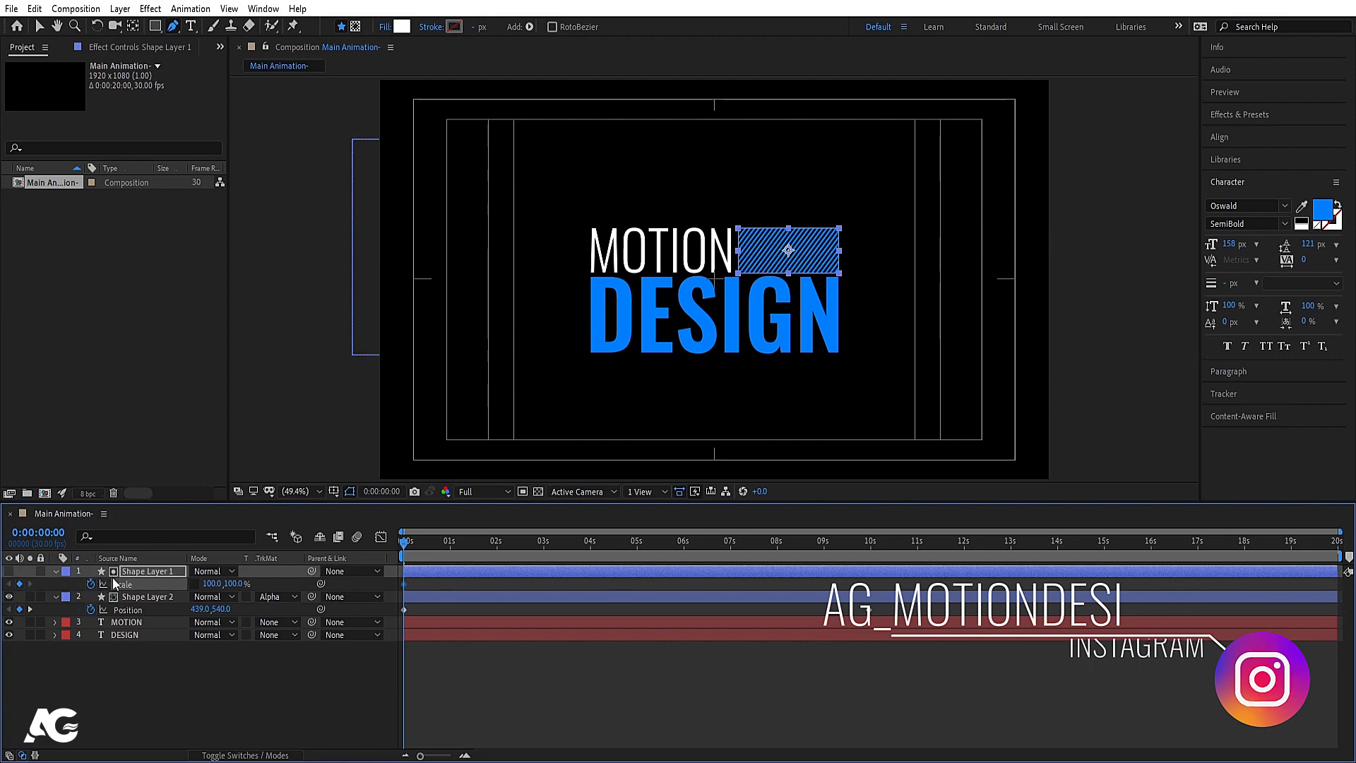
pyautogui.click(451, 549)
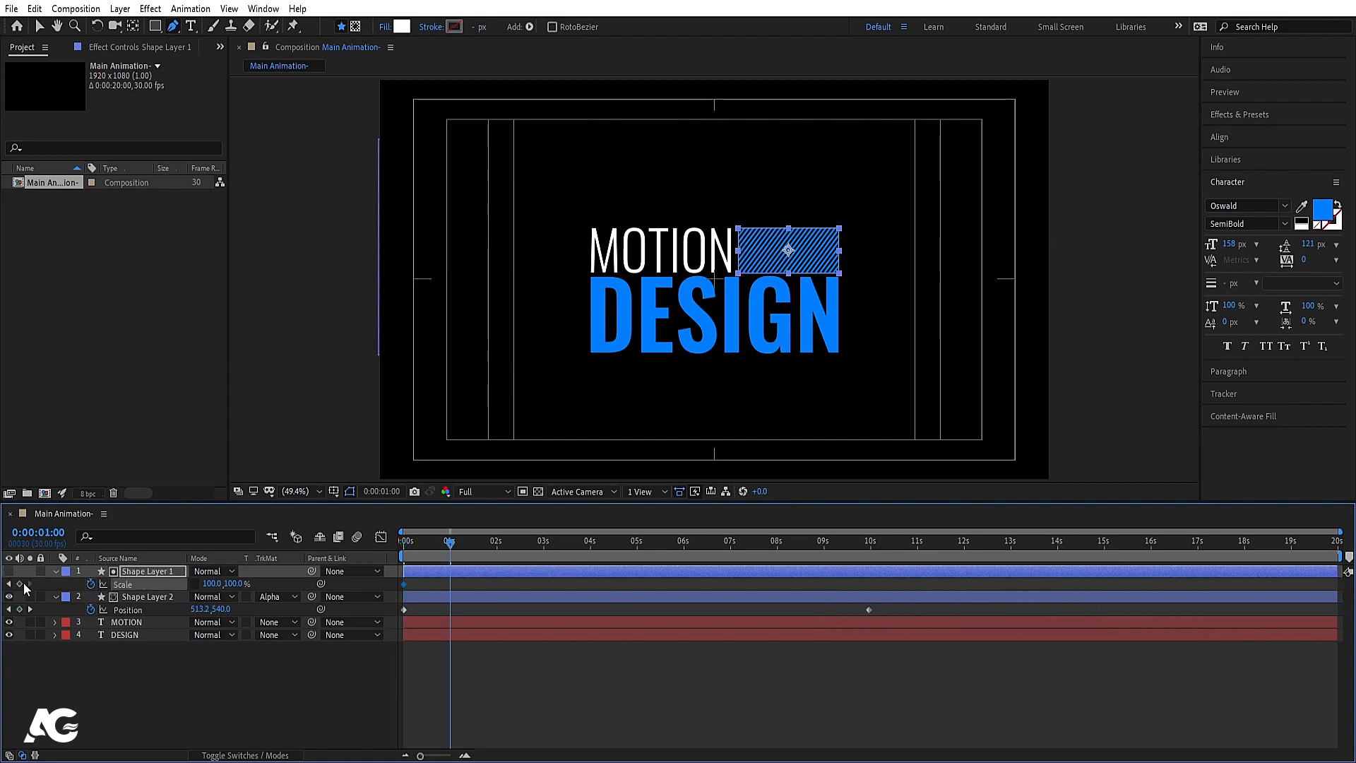
pyautogui.press('Home')
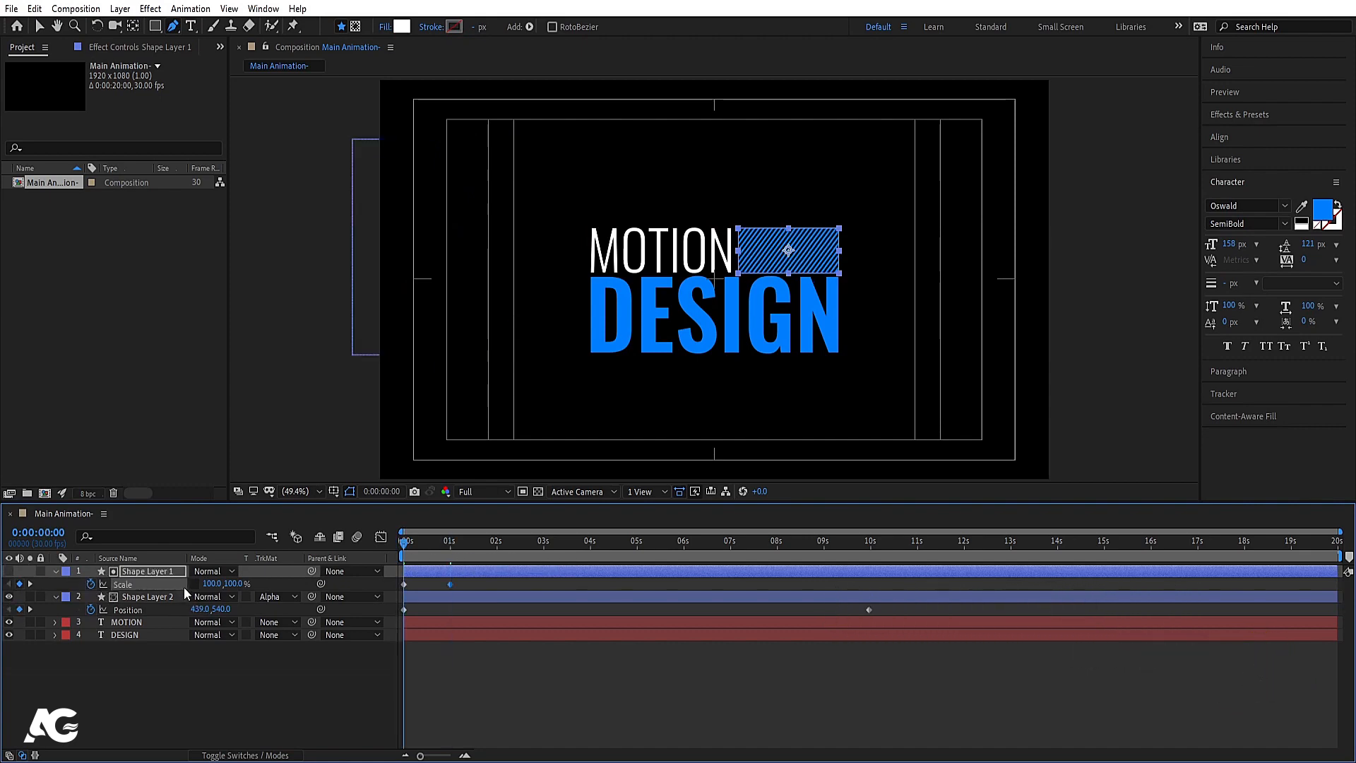
pyautogui.click(209, 583)
pyautogui.write('0')
pyautogui.press('Return')
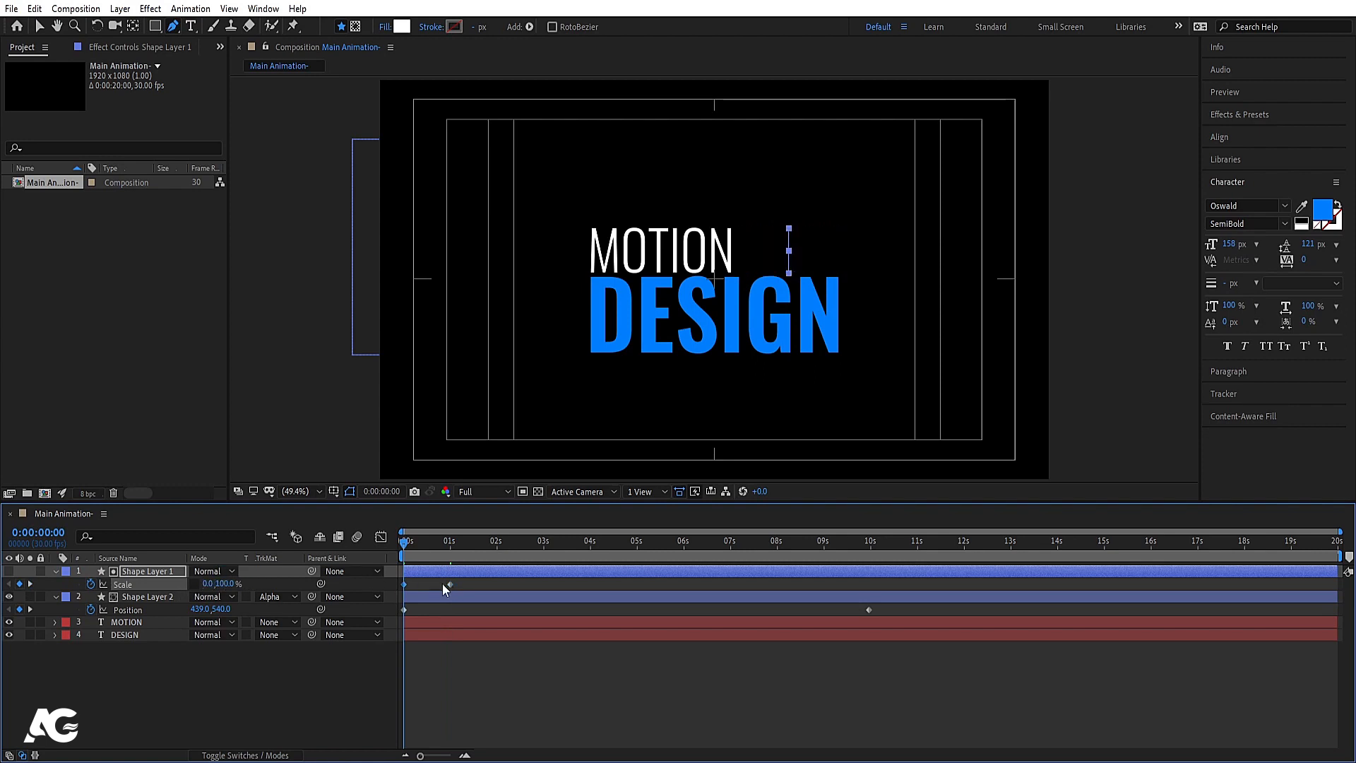
# Step: Apply easing to both scale keyframes of the matte rectangle and reshape their curve in the Graph Editor
pyautogui.moveTo(428, 593); pyautogui.dragTo(374, 593)
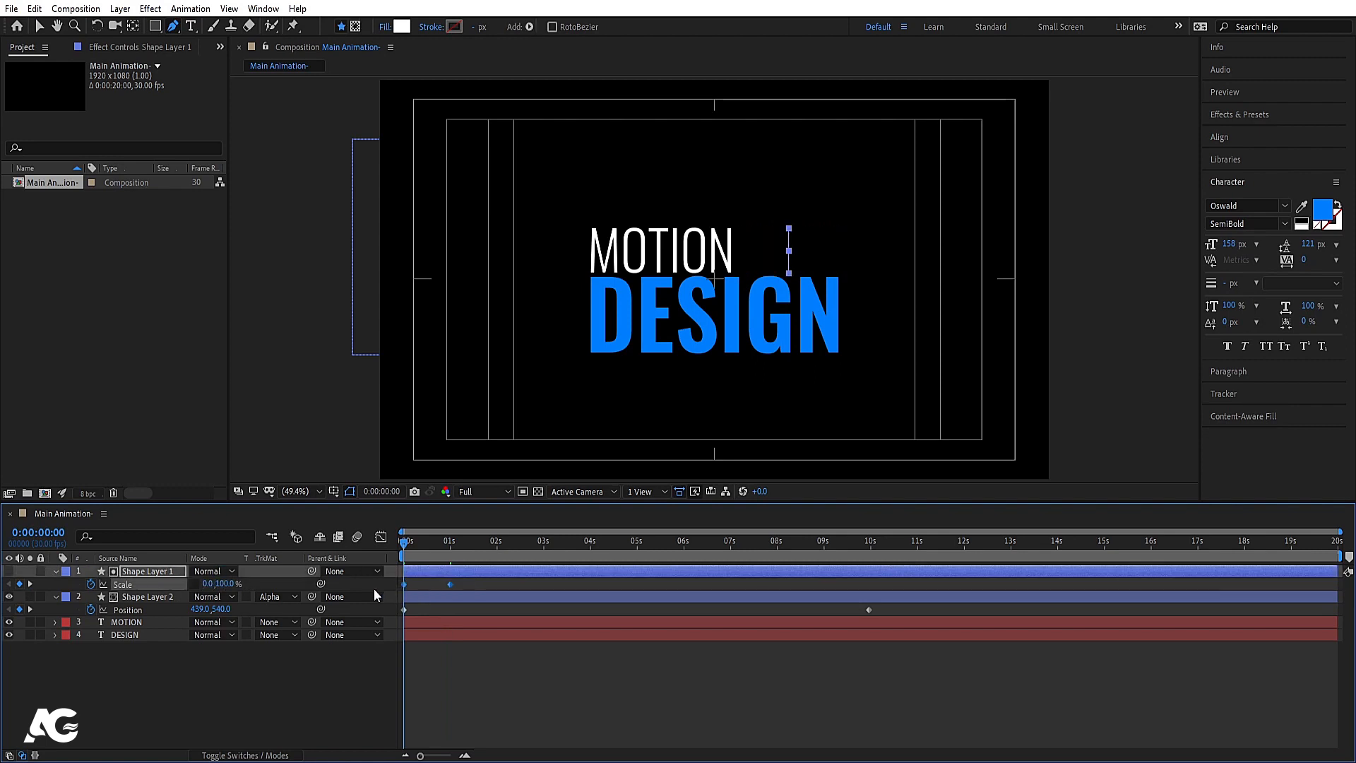
pyautogui.click(380, 538)
pyautogui.moveTo(508, 671); pyautogui.dragTo(438, 711)
pyautogui.click(380, 538)
# Step: Preview the striped rectangle's reveal from the start, then deselect the layers and collapse their properties
pyautogui.press('space')
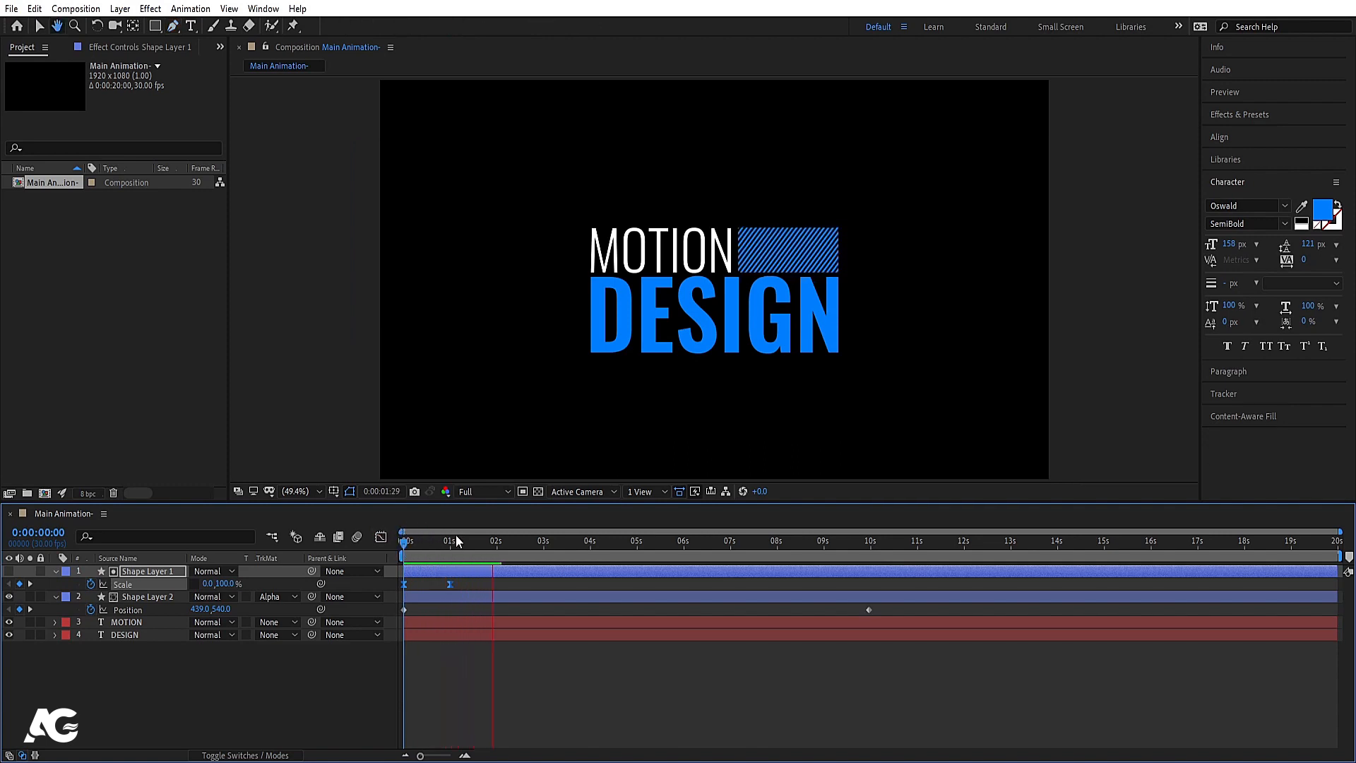
pyautogui.press("'")
pyautogui.press('space')
pyautogui.click(241, 701)
pyautogui.press('u')
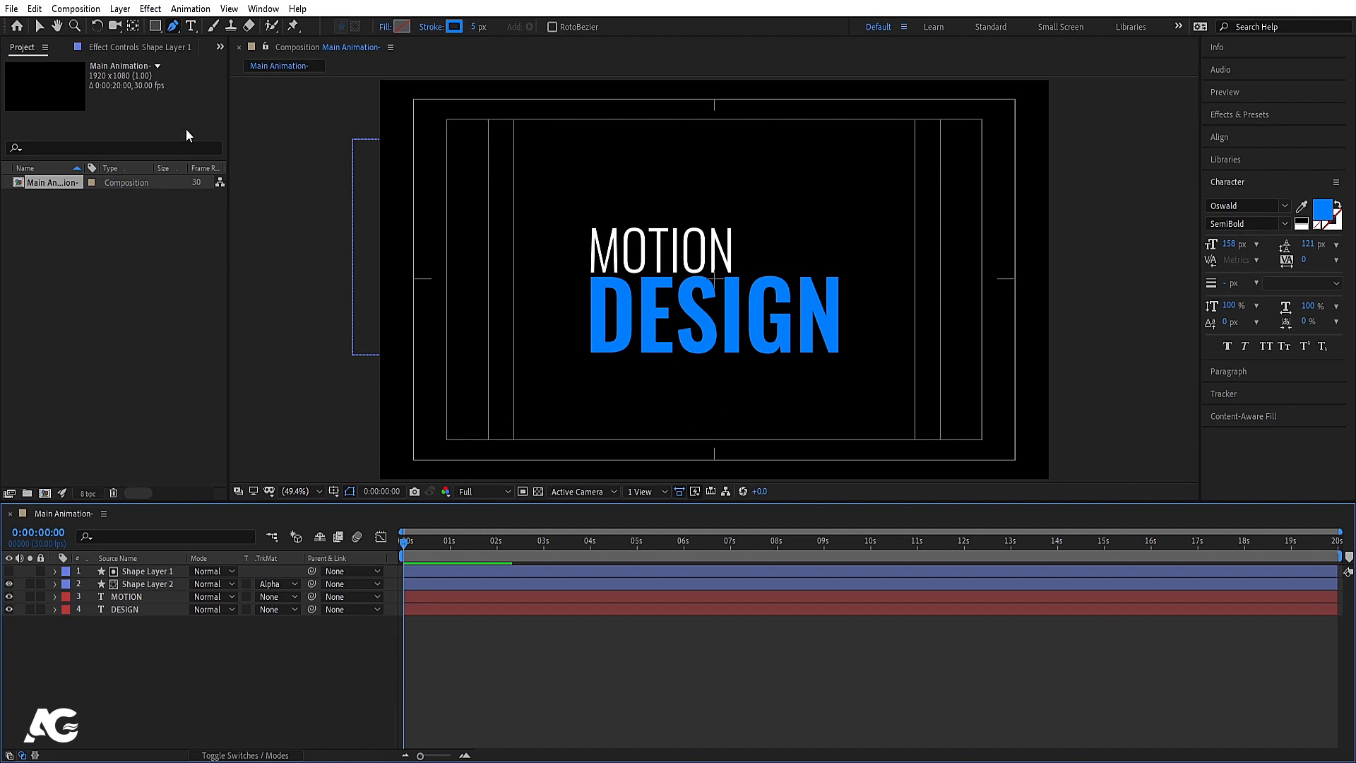
# Step: Draw a short horizontal line with the Pen tool just above the start of the word MOTION, on its own shape layer
pyautogui.click(174, 26)
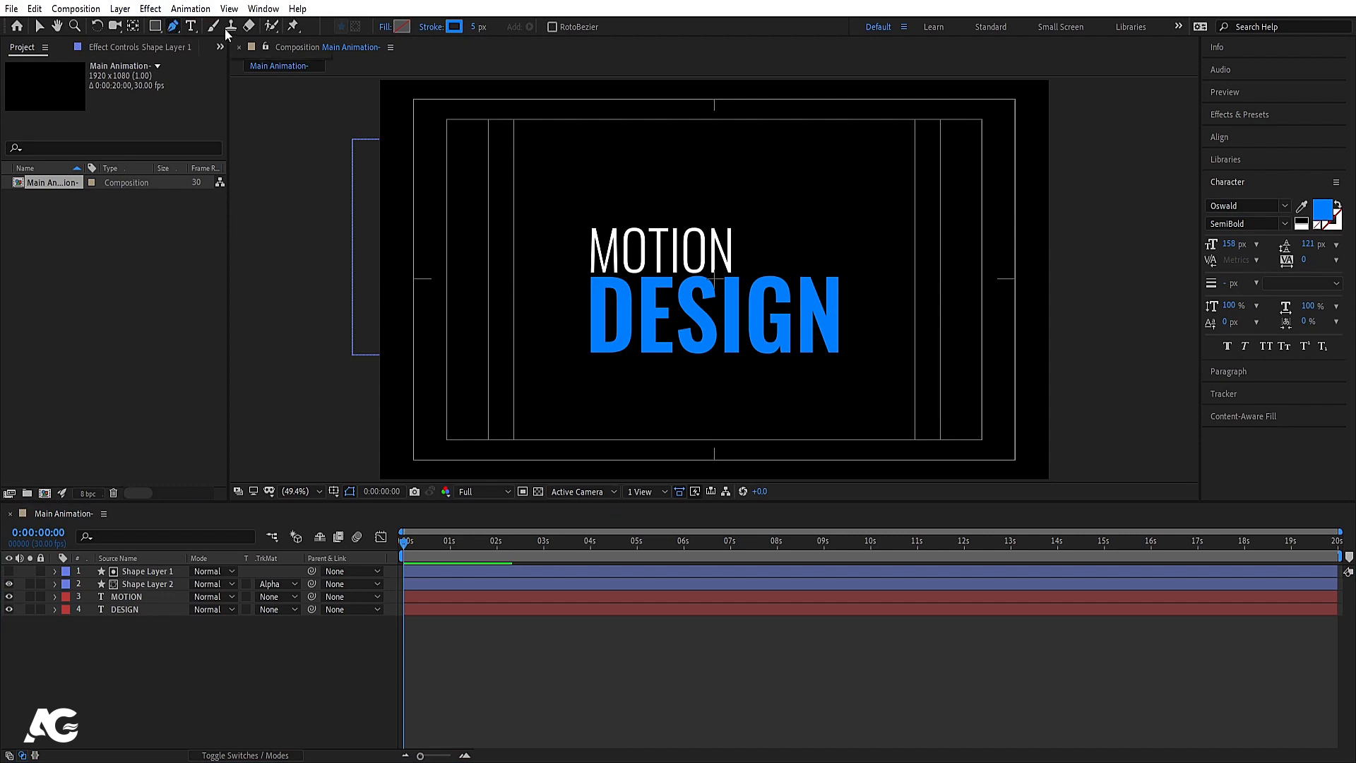
pyautogui.click(574, 216)
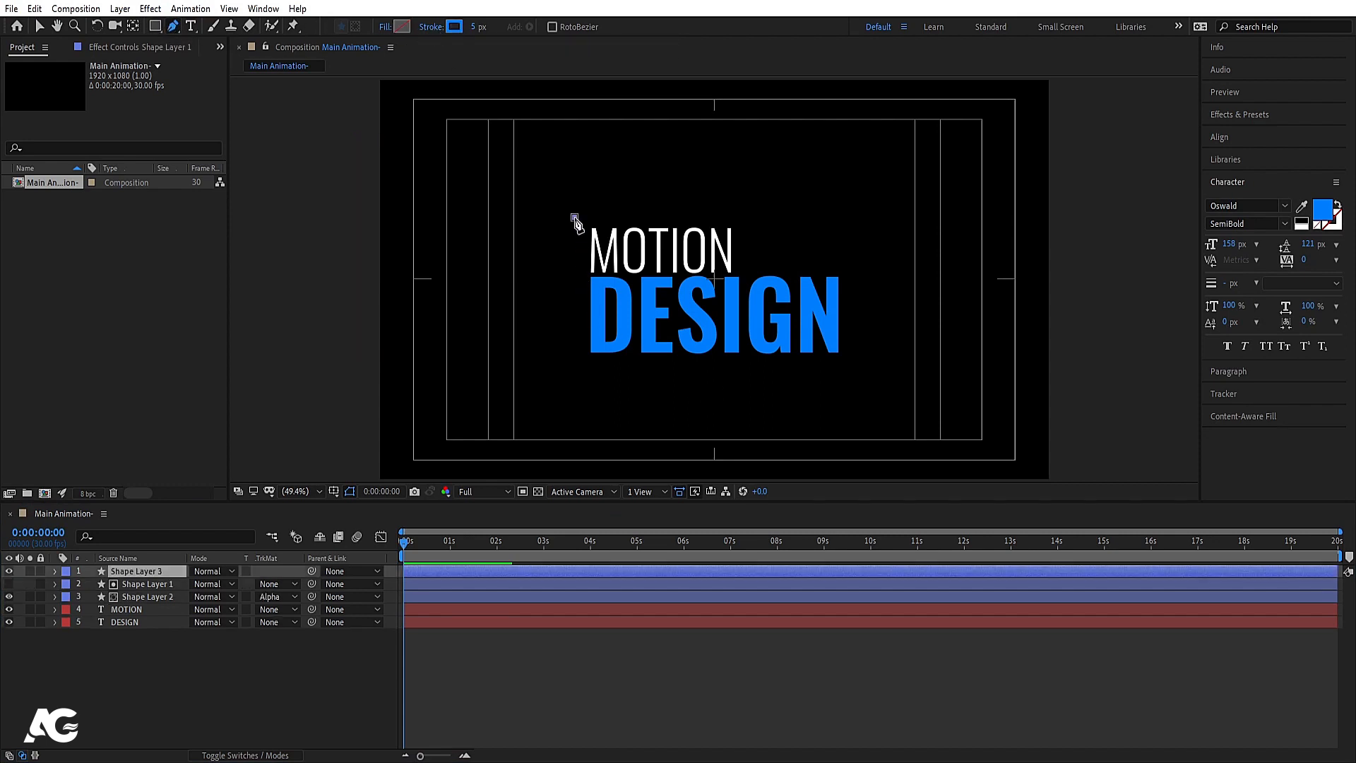
pyautogui.click(110, 725)
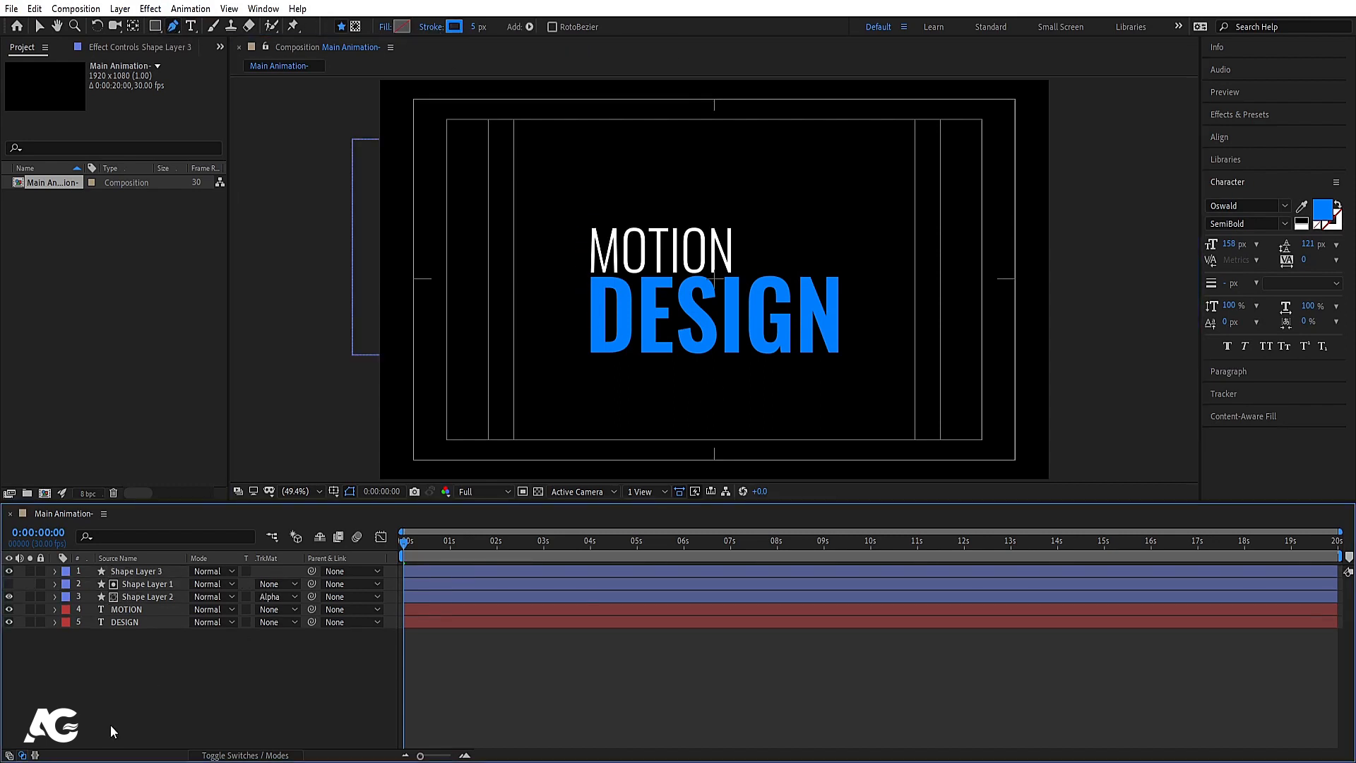
# Step: Add Trim Paths to the new line's shape layer and expand its settings
pyautogui.click(130, 572)
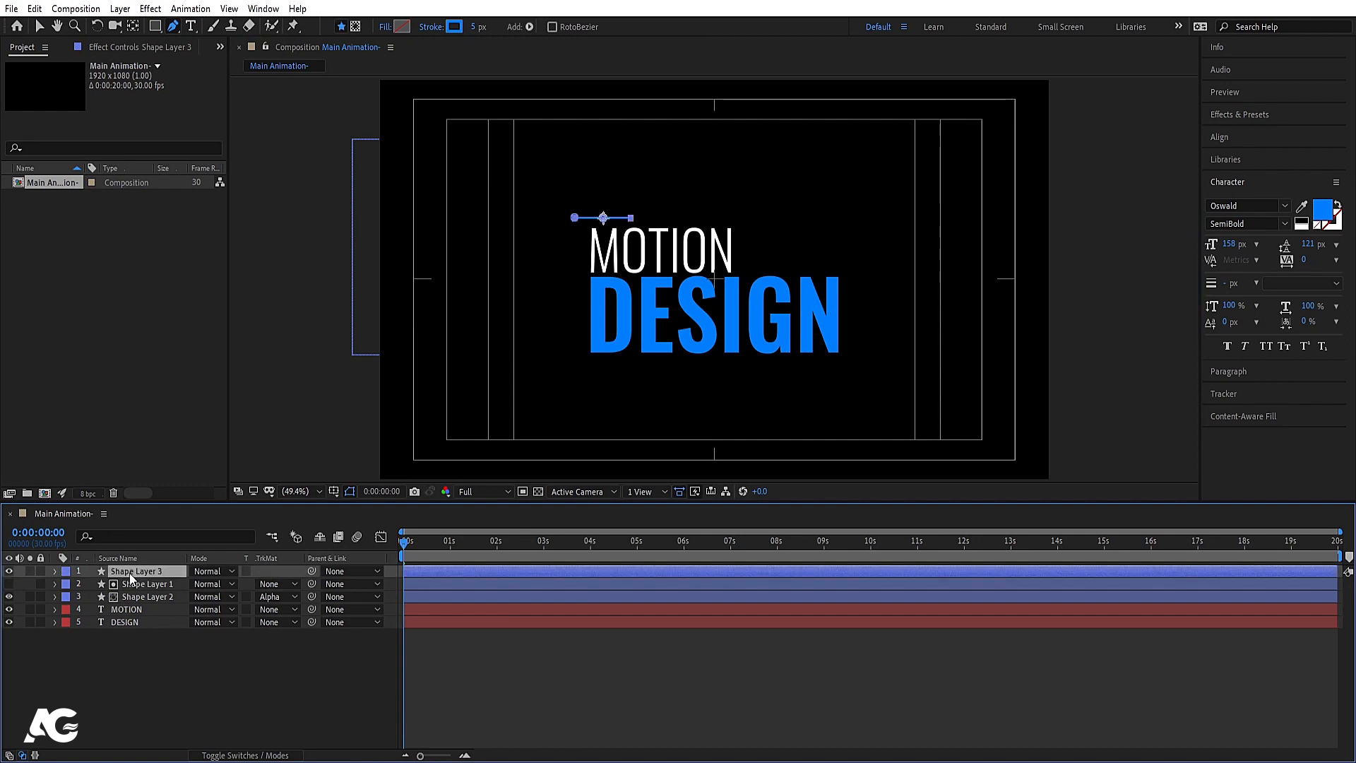
pyautogui.click(54, 571)
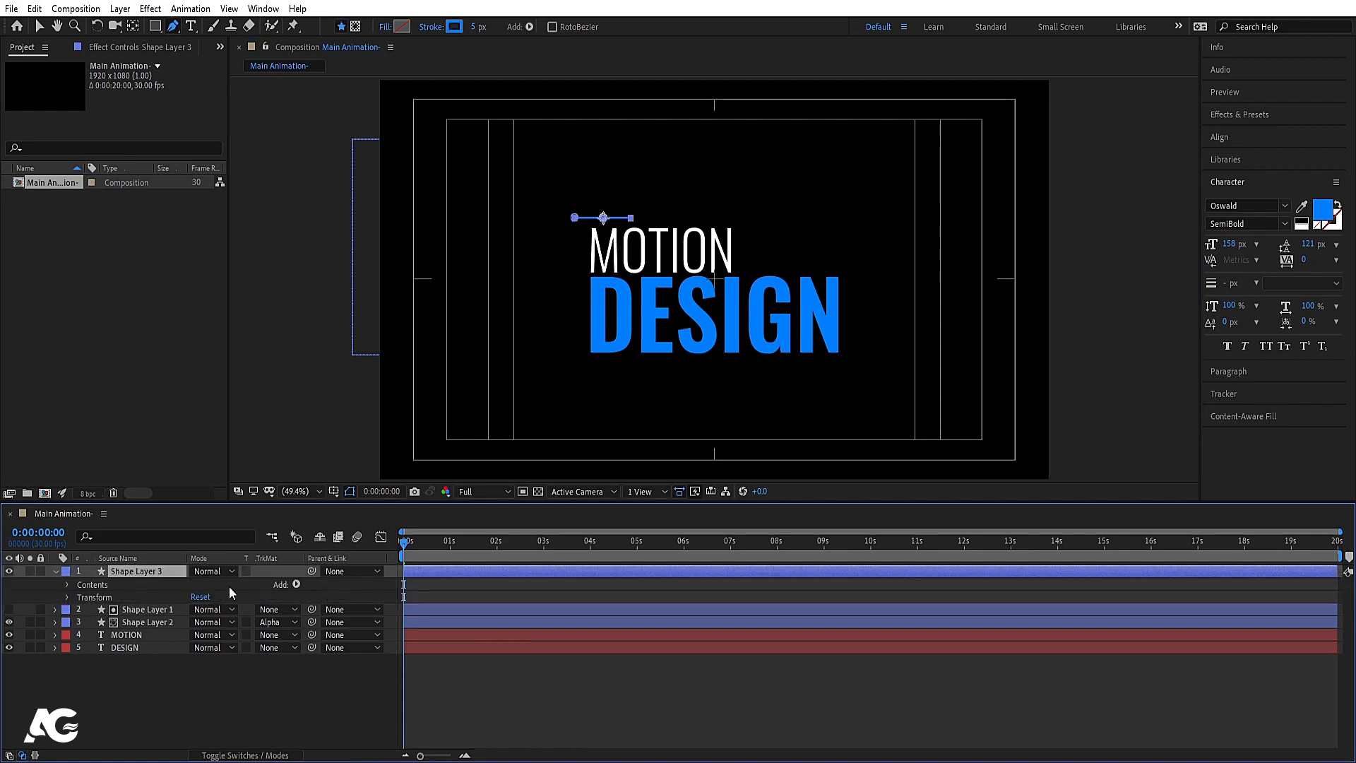
pyautogui.click(296, 585)
pyautogui.click(331, 505)
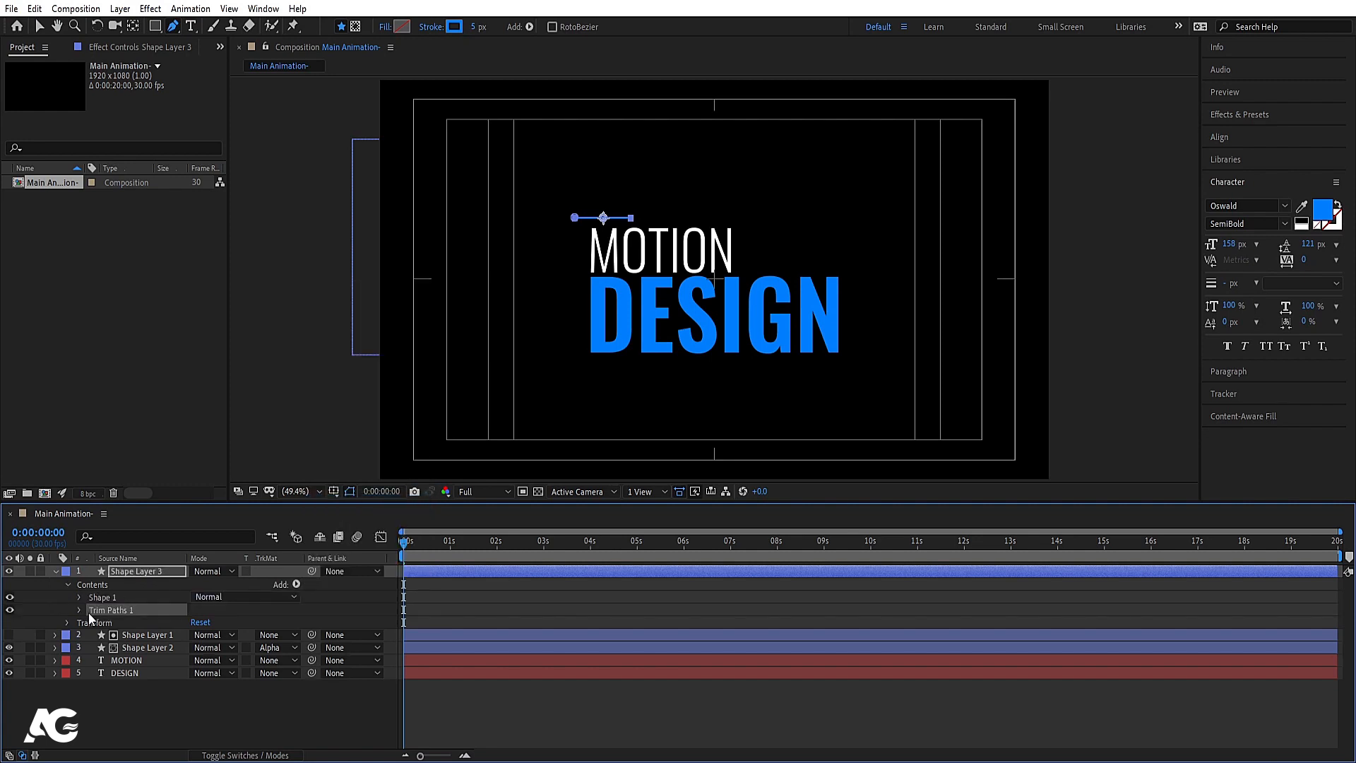
pyautogui.click(78, 610)
# Step: Try a Trim Paths End of 40% on the line, vary its Offset, and undo the Offset change
pyautogui.click(200, 634)
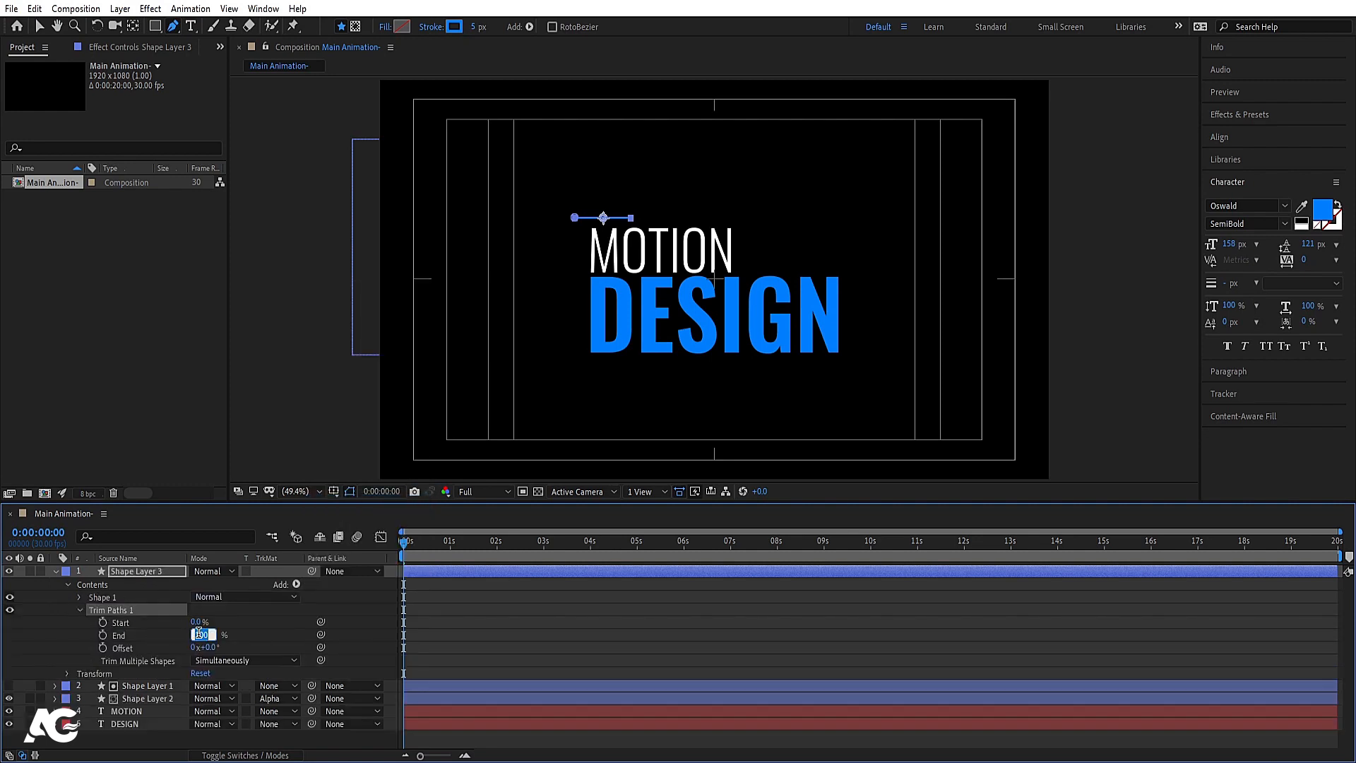
pyautogui.write('0')
pyautogui.press('Return')
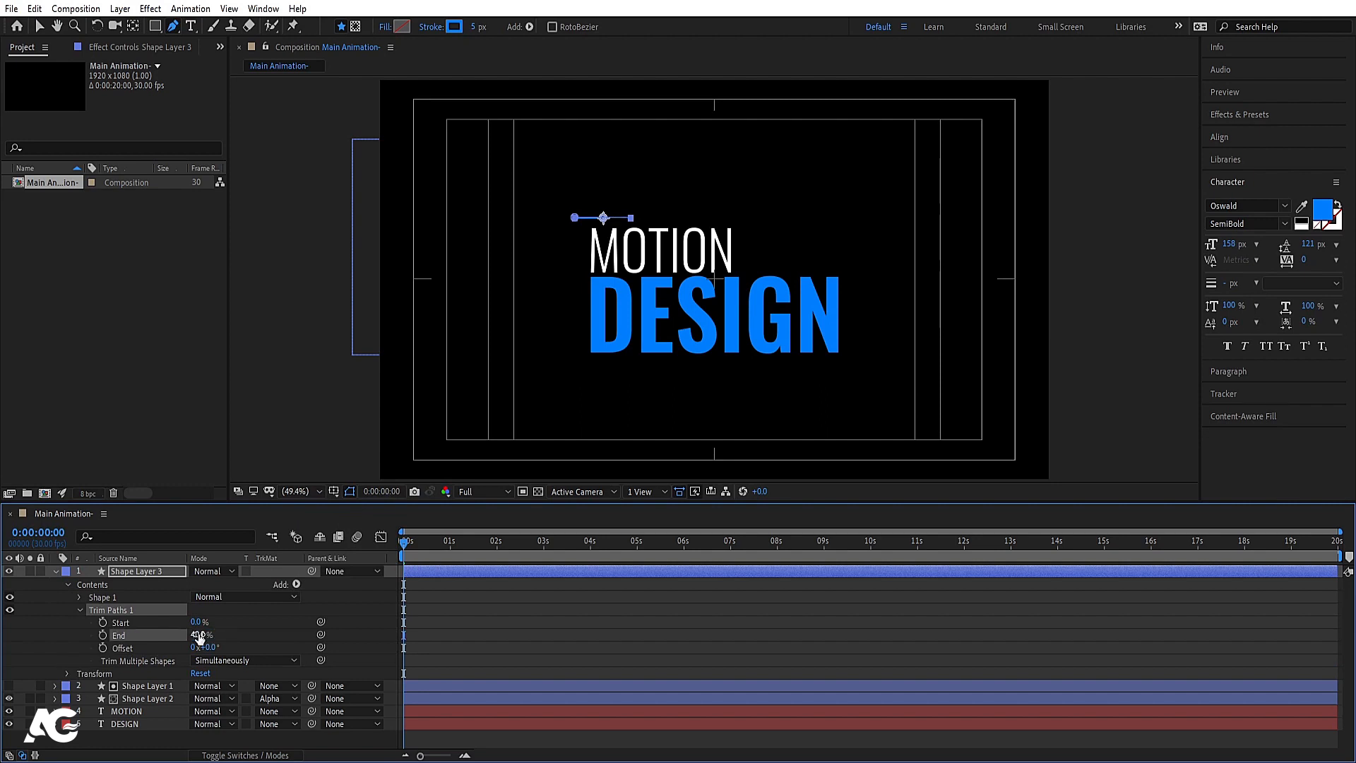
pyautogui.click(224, 623)
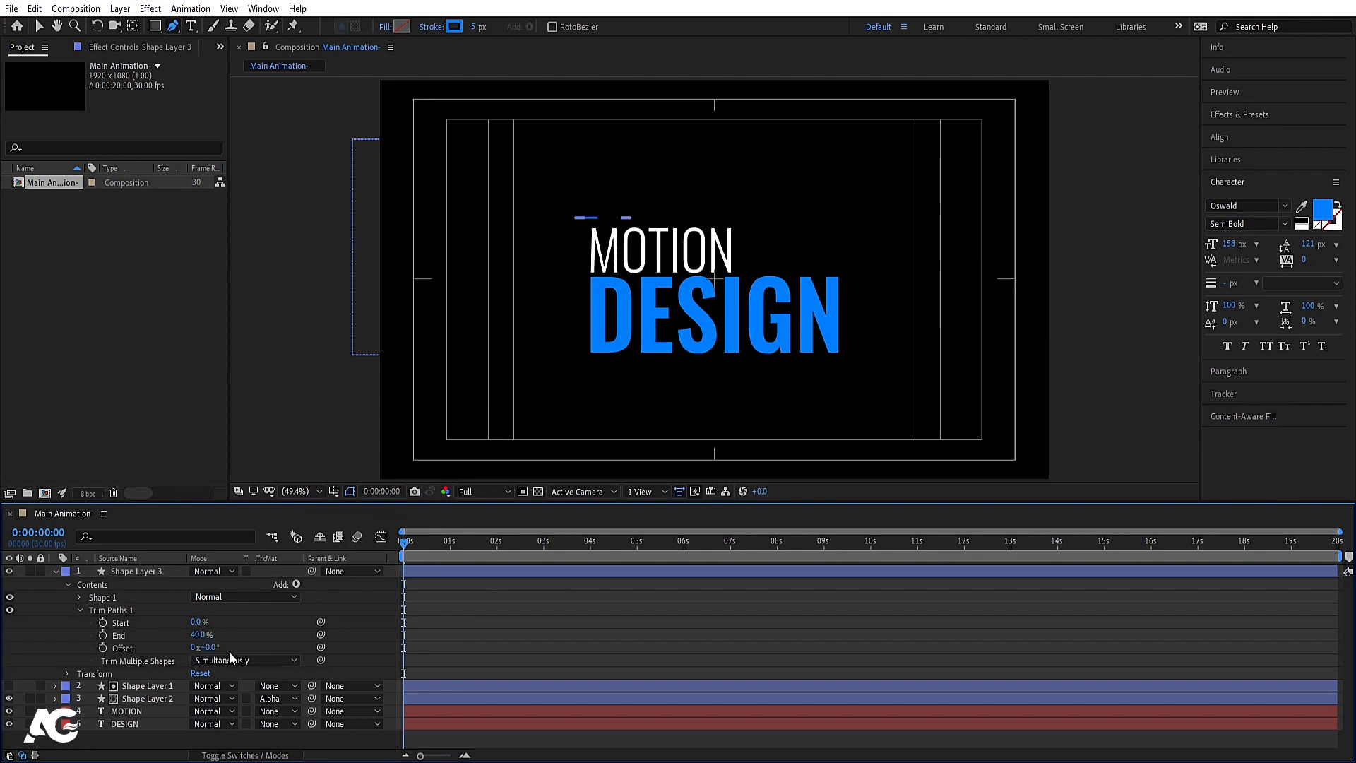
pyautogui.moveTo(210, 648); pyautogui.dragTo(257, 642)
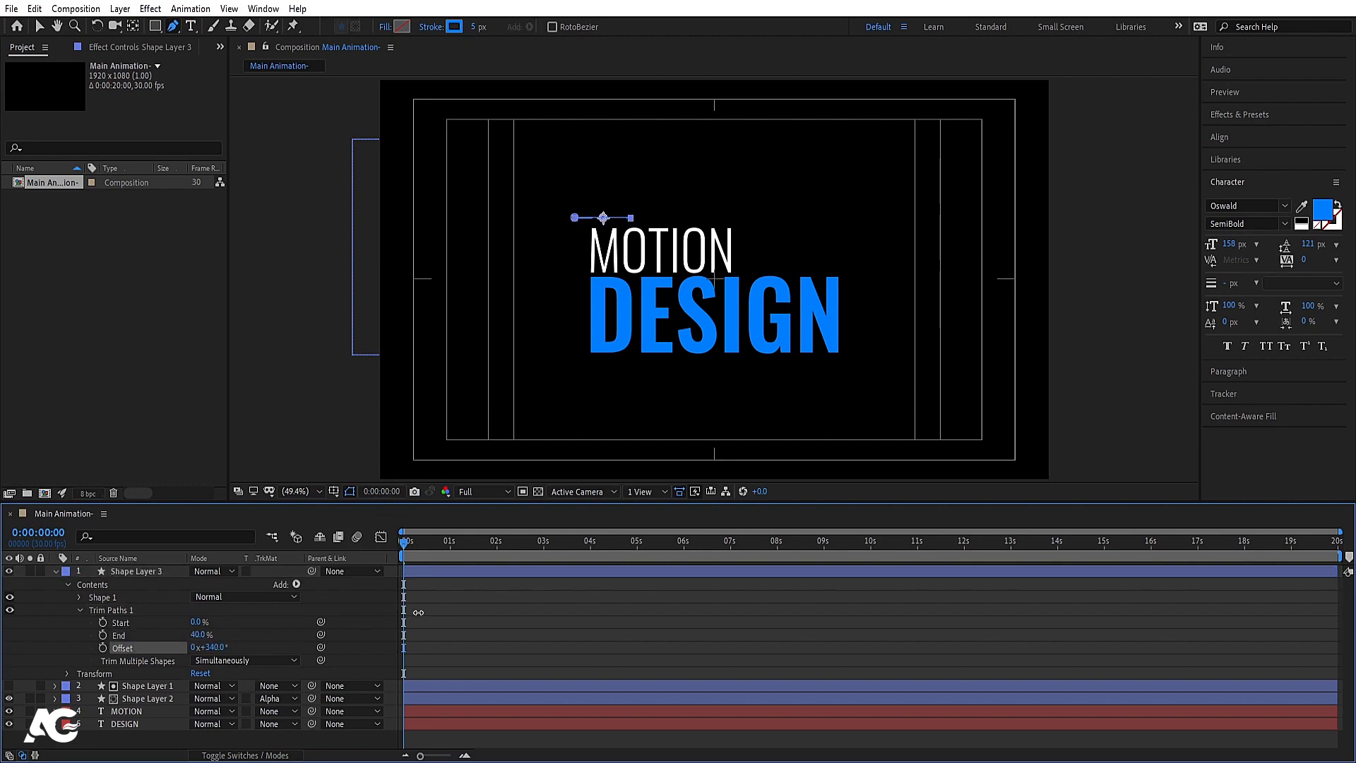
pyautogui.moveTo(418, 612); pyautogui.dragTo(425, 610)
pyautogui.hotkey('ctrl', 'z')
# Step: Set the Trim Paths End of the line to 70%, leaving its Offset without an expression
pyautogui.click(200, 634)
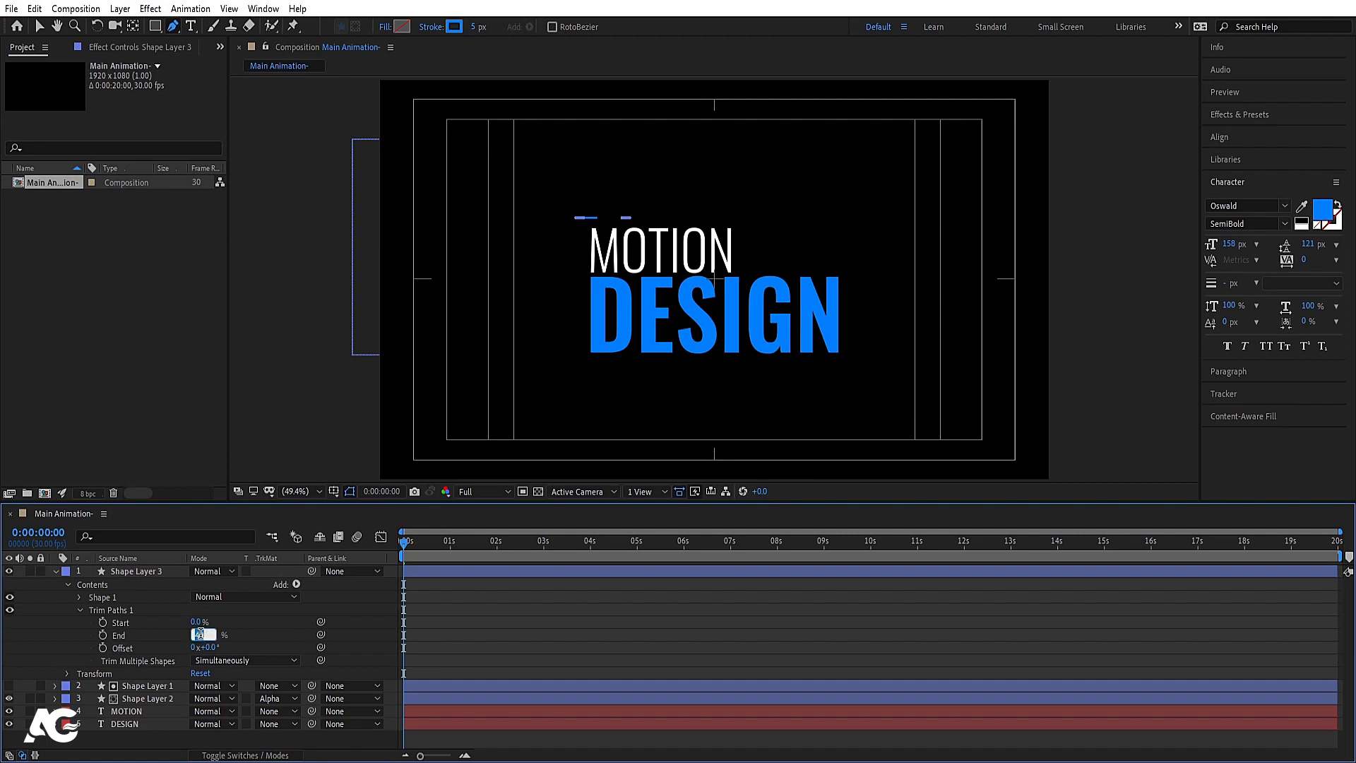
pyautogui.press('Return')
pyautogui.keyDown('alt'); pyautogui.click(103, 647); pyautogui.keyUp('alt')
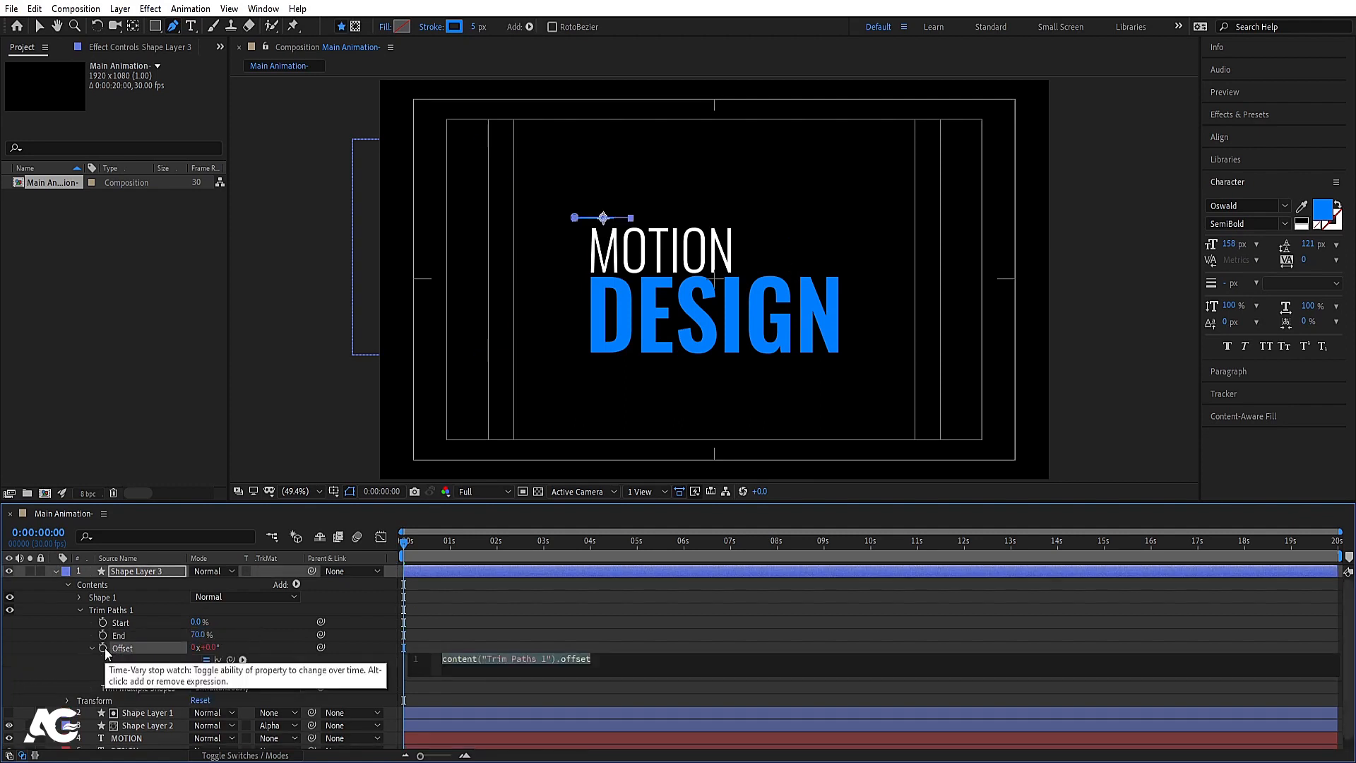
pyautogui.keyDown('alt'); pyautogui.click(103, 647); pyautogui.keyUp('alt')
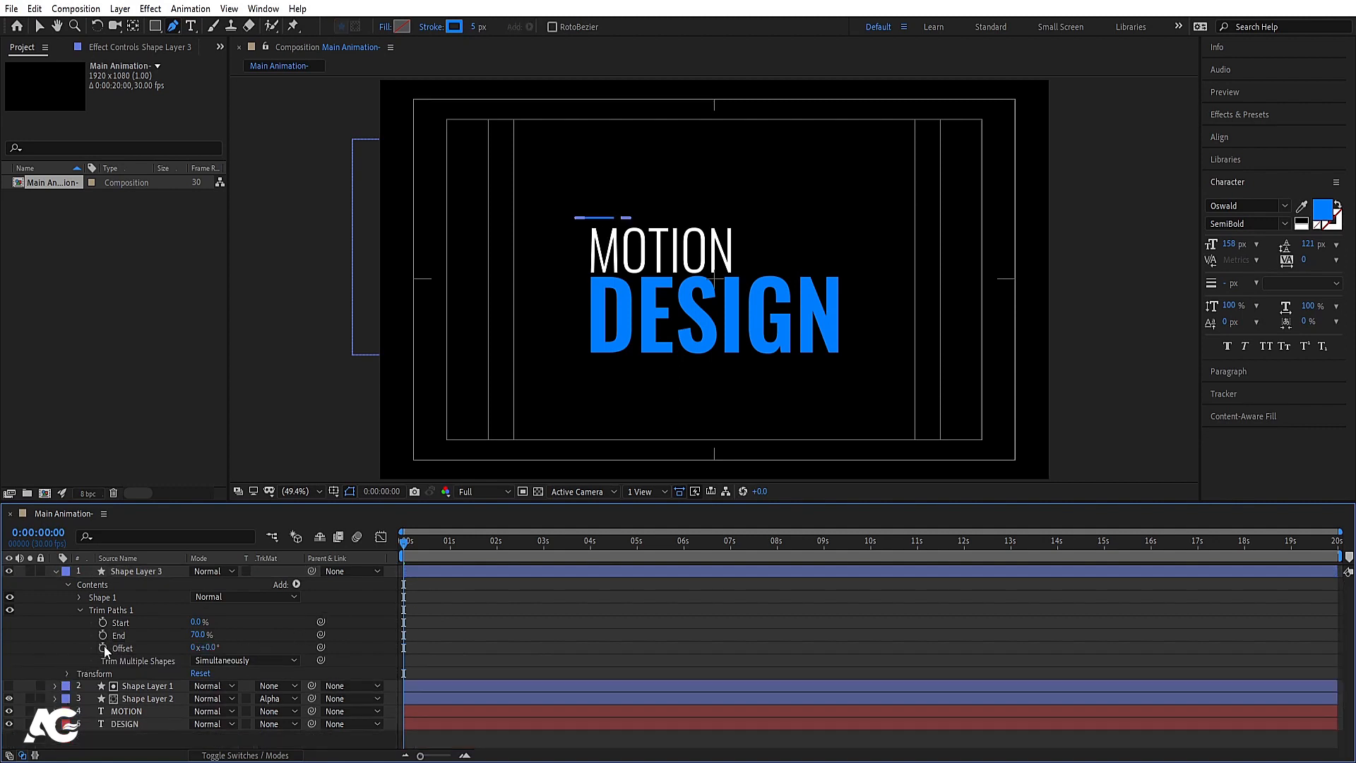
# Step: Keyframe the line's Trim Paths Offset from 0 at the start to 10 revolutions at 0:00:19:29, and preview it
pyautogui.click(103, 646)
pyautogui.moveTo(760, 556)
pyautogui.mouseDown()
pyautogui.moveTo(1002, 579)
pyautogui.moveTo(1342, 558)
pyautogui.mouseUp()
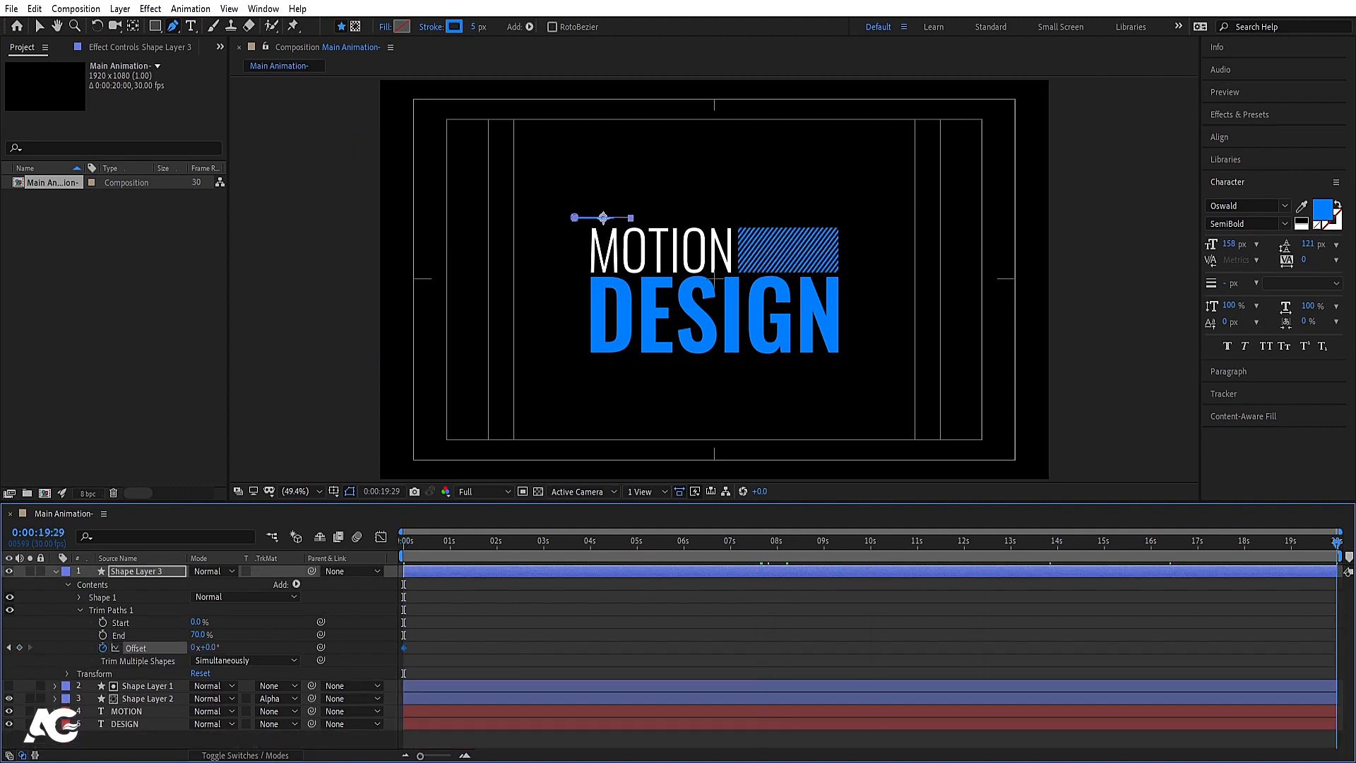
pyautogui.click(195, 648)
pyautogui.write('20')
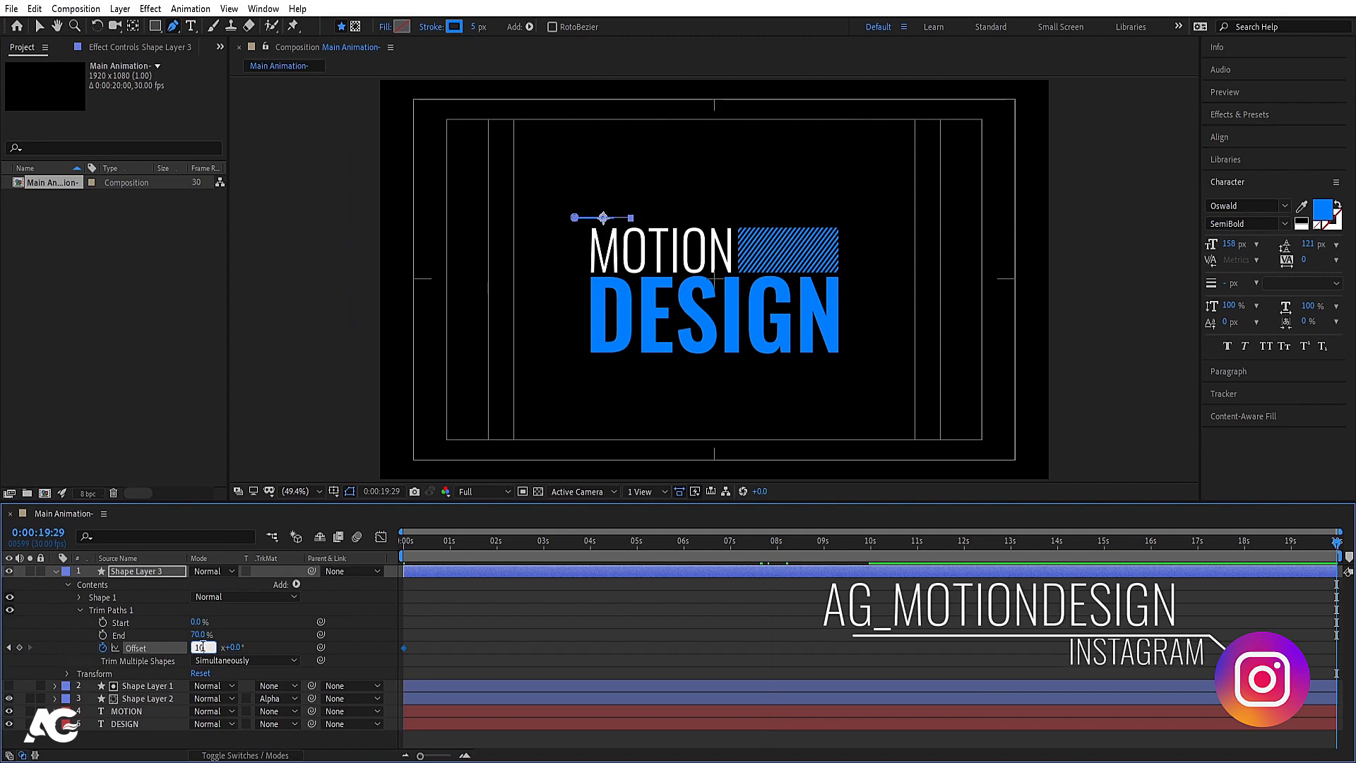
pyautogui.press('Return')
pyautogui.moveTo(431, 555); pyautogui.dragTo(345, 570)
pyautogui.press('space')
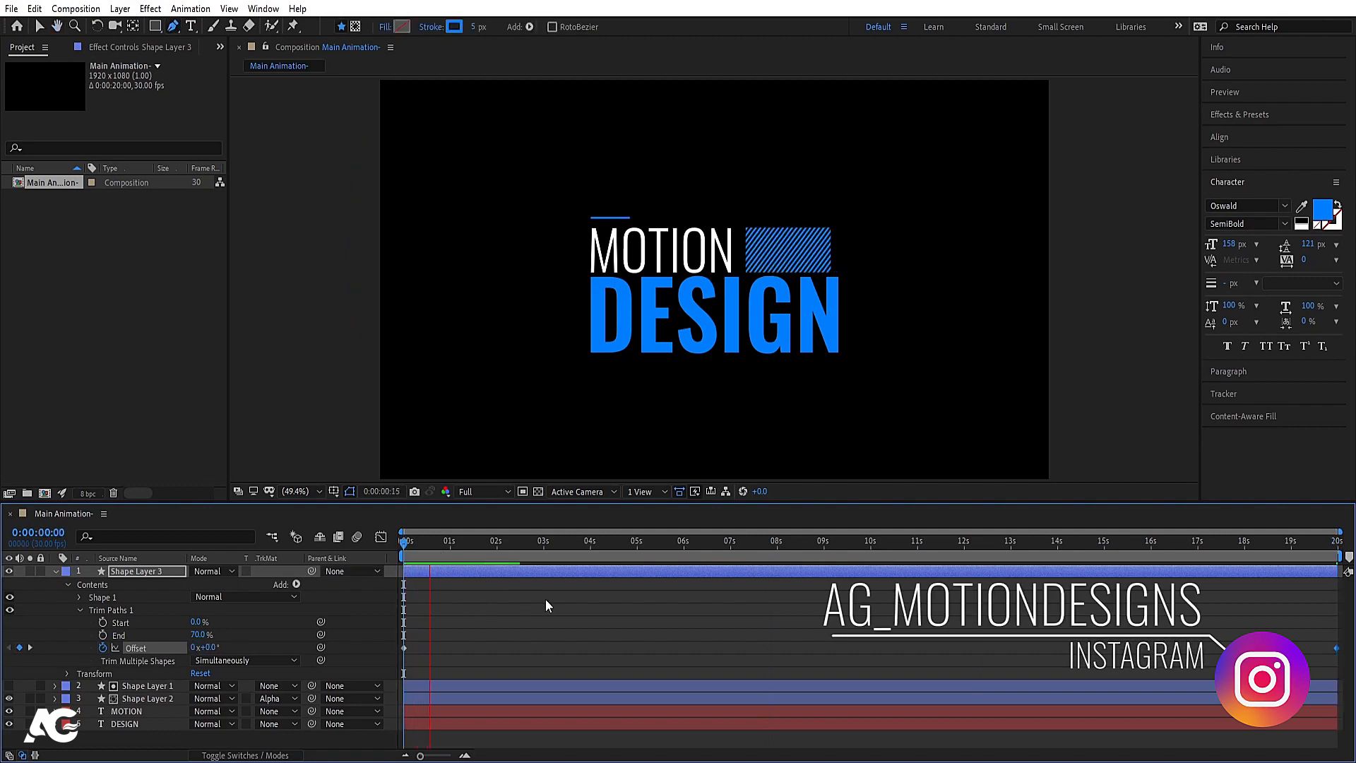
pyautogui.press('space')
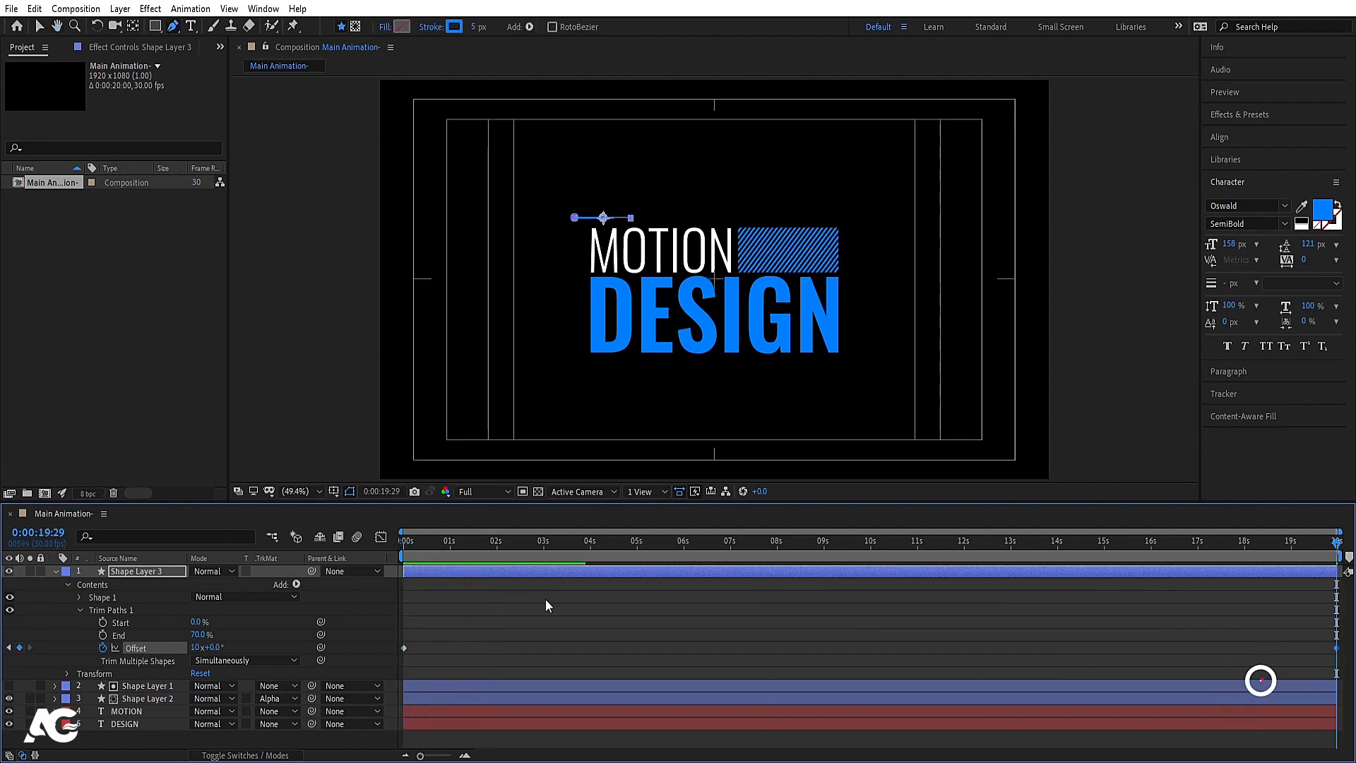
# Step: Set the final Offset keyframe to 30 revolutions and preview the line from the start
pyautogui.click(195, 647)
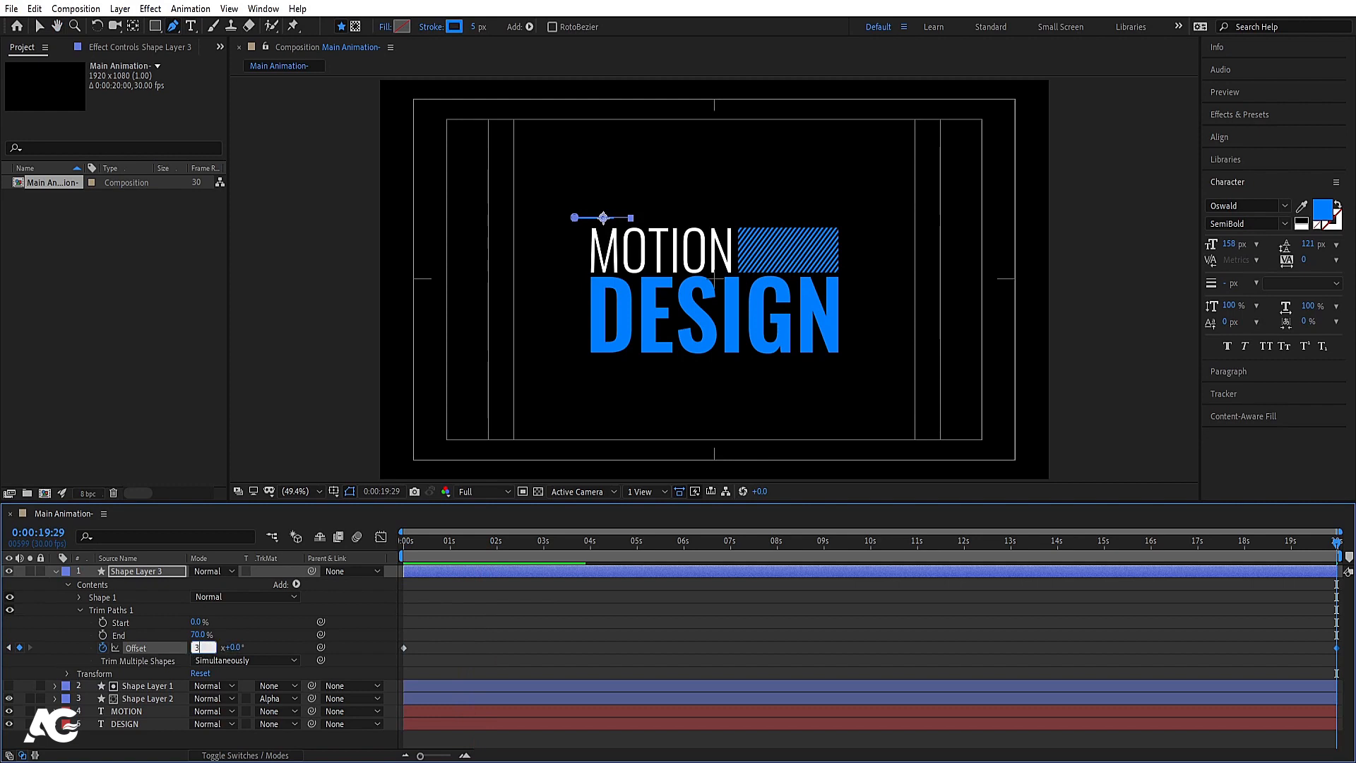
pyautogui.write('3')
pyautogui.press('Return')
pyautogui.press('Home')
pyautogui.press('space')
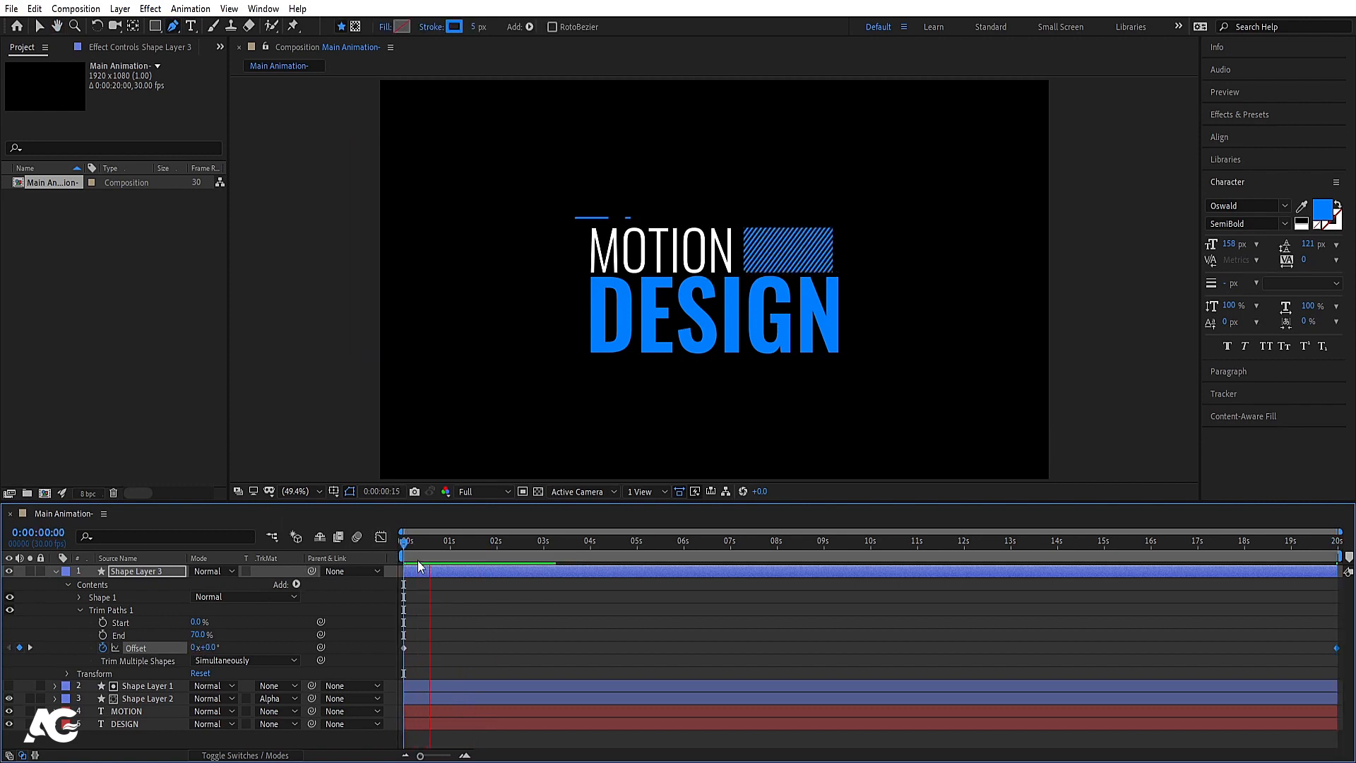
pyautogui.press('space')
# Step: Duplicate the animated line layer and place the copy across the N at the end of DESIGN
pyautogui.click(138, 573)
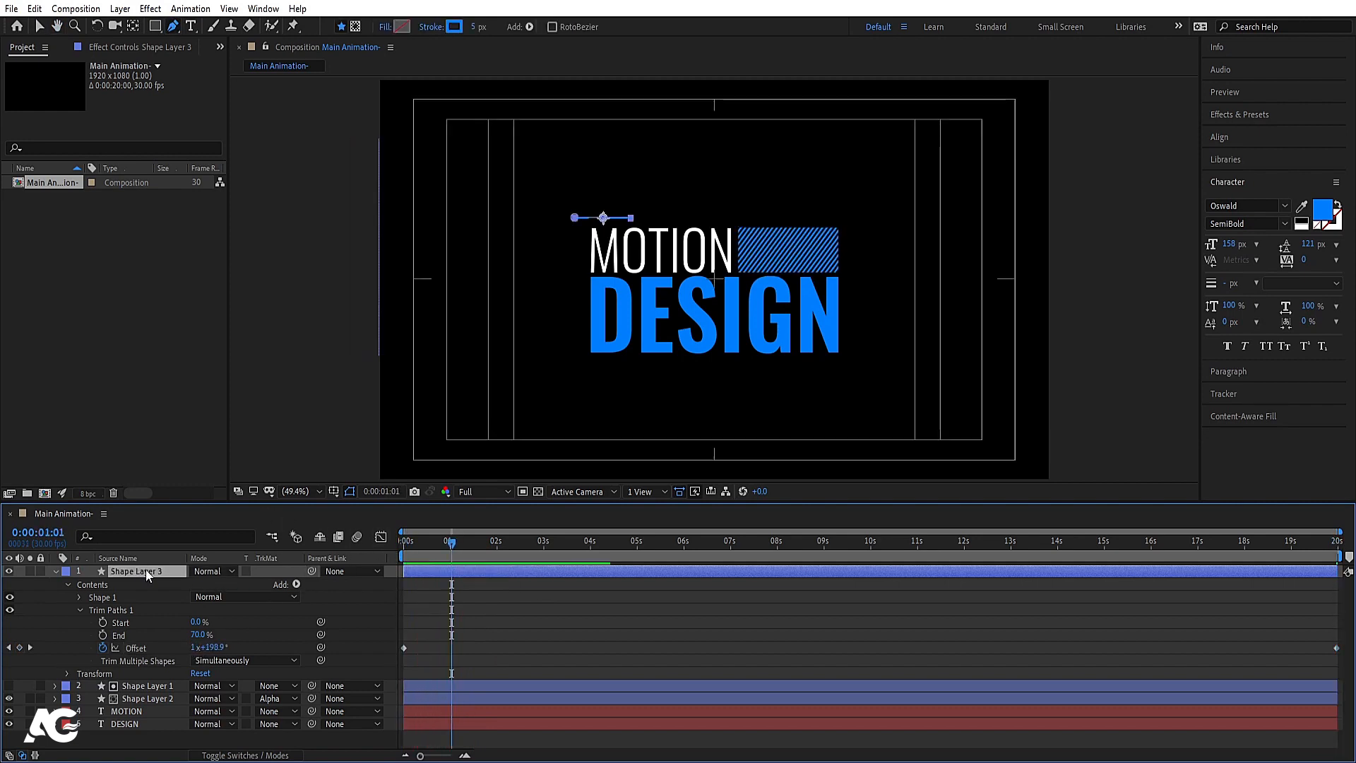
pyautogui.hotkey('ctrl', 'd')
pyautogui.press('v')
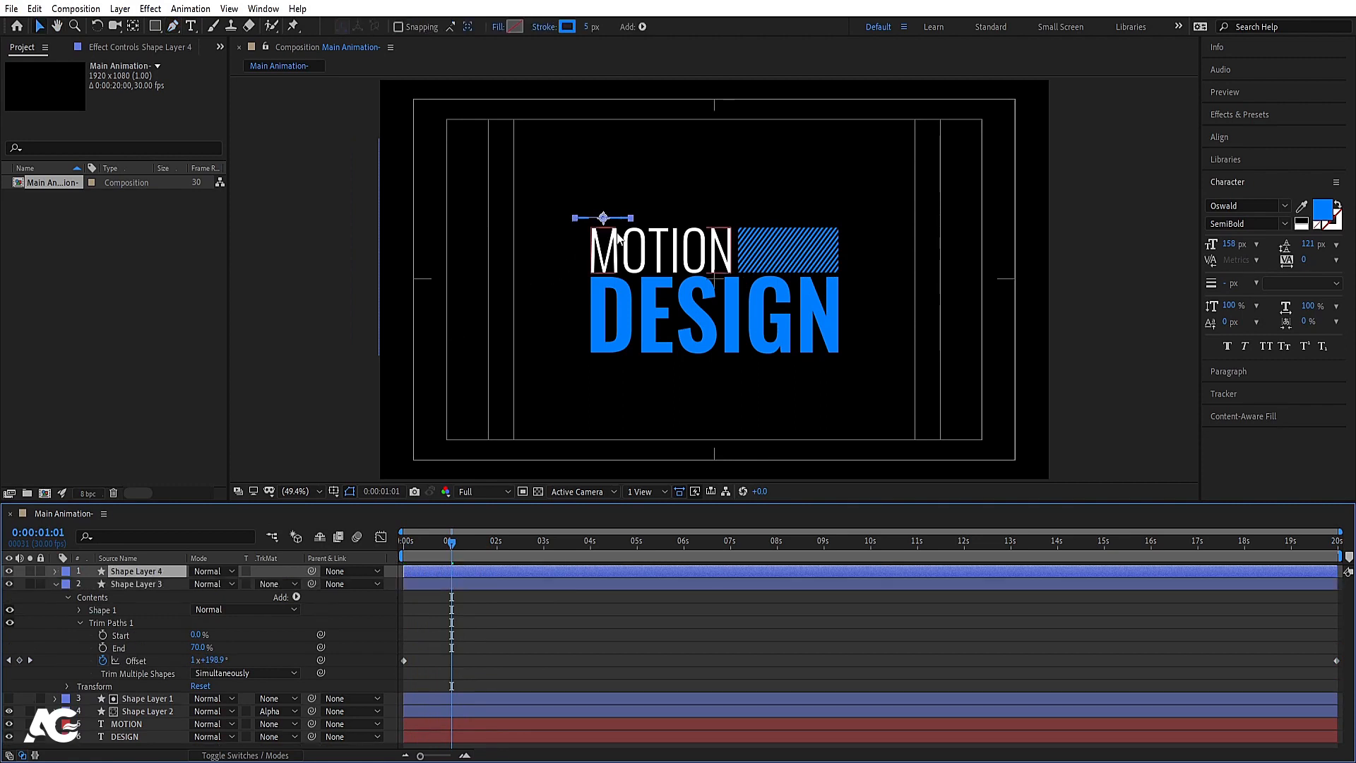
pyautogui.moveTo(617, 238); pyautogui.dragTo(843, 317)
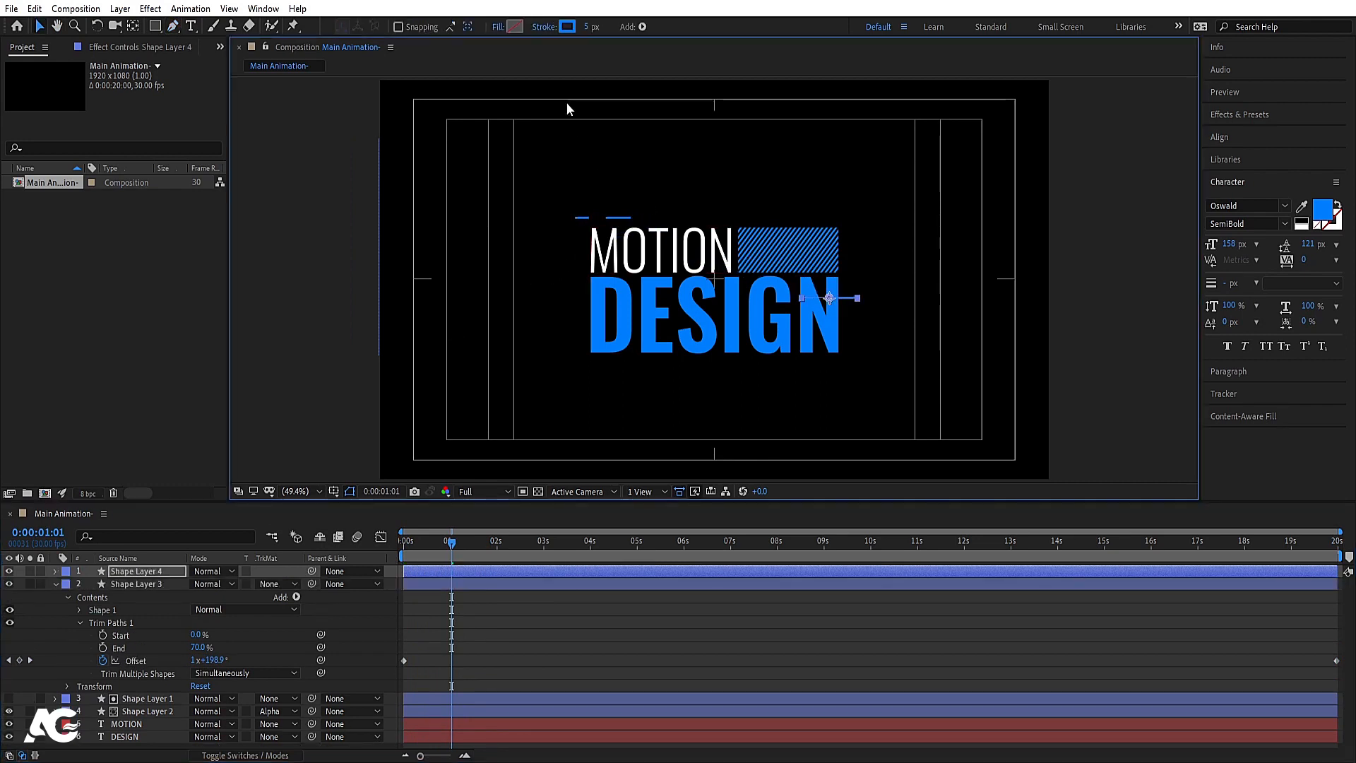
# Step: Give the copied line on DESIGN a white stroke 10 px wide
pyautogui.click(569, 26)
pyautogui.moveTo(193, 321); pyautogui.dragTo(81, 243)
pyautogui.click(442, 292)
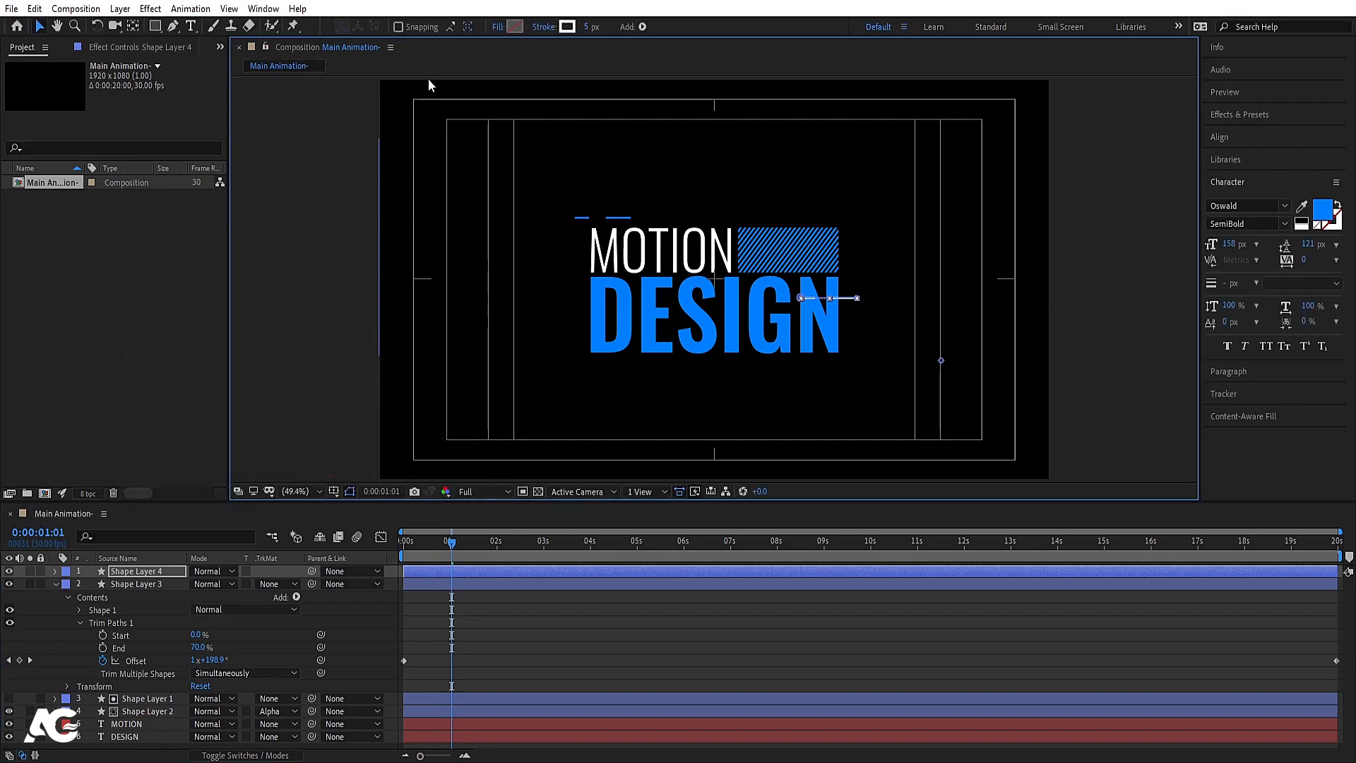
pyautogui.write('10')
pyautogui.press('Return')
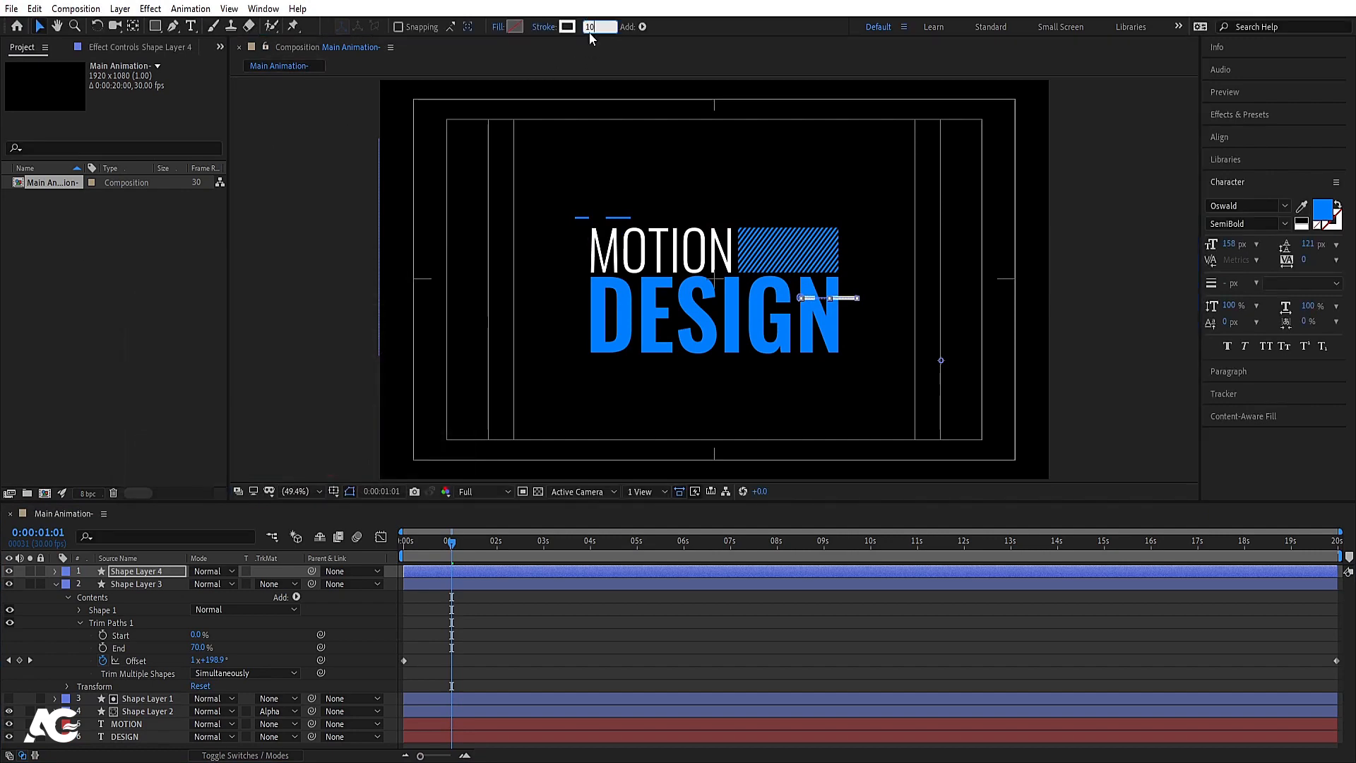
pyautogui.click(583, 654)
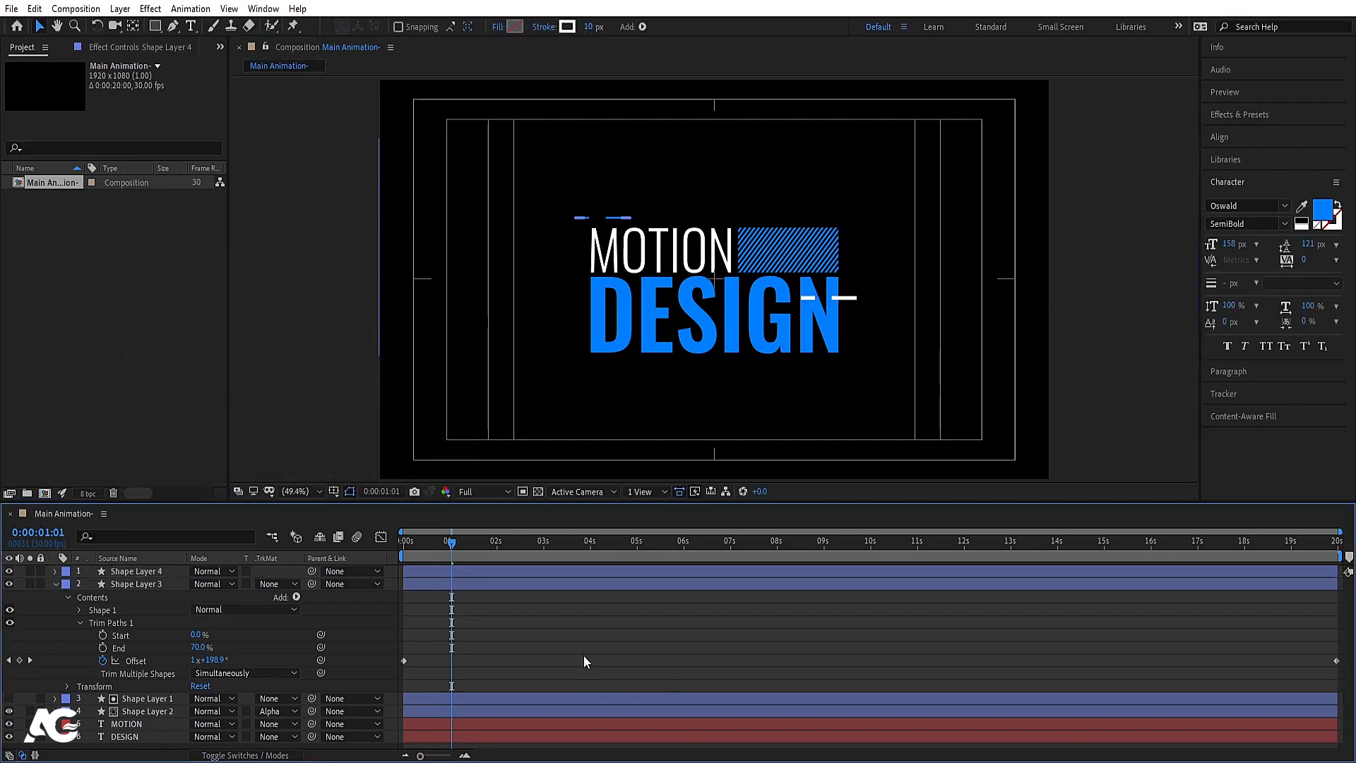
# Step: Duplicate the white line twice, placing one copy below the D of DESIGN and one between MOTION and DESIGN
pyautogui.click(125, 569)
pyautogui.hotkey('ctrl', 'd')
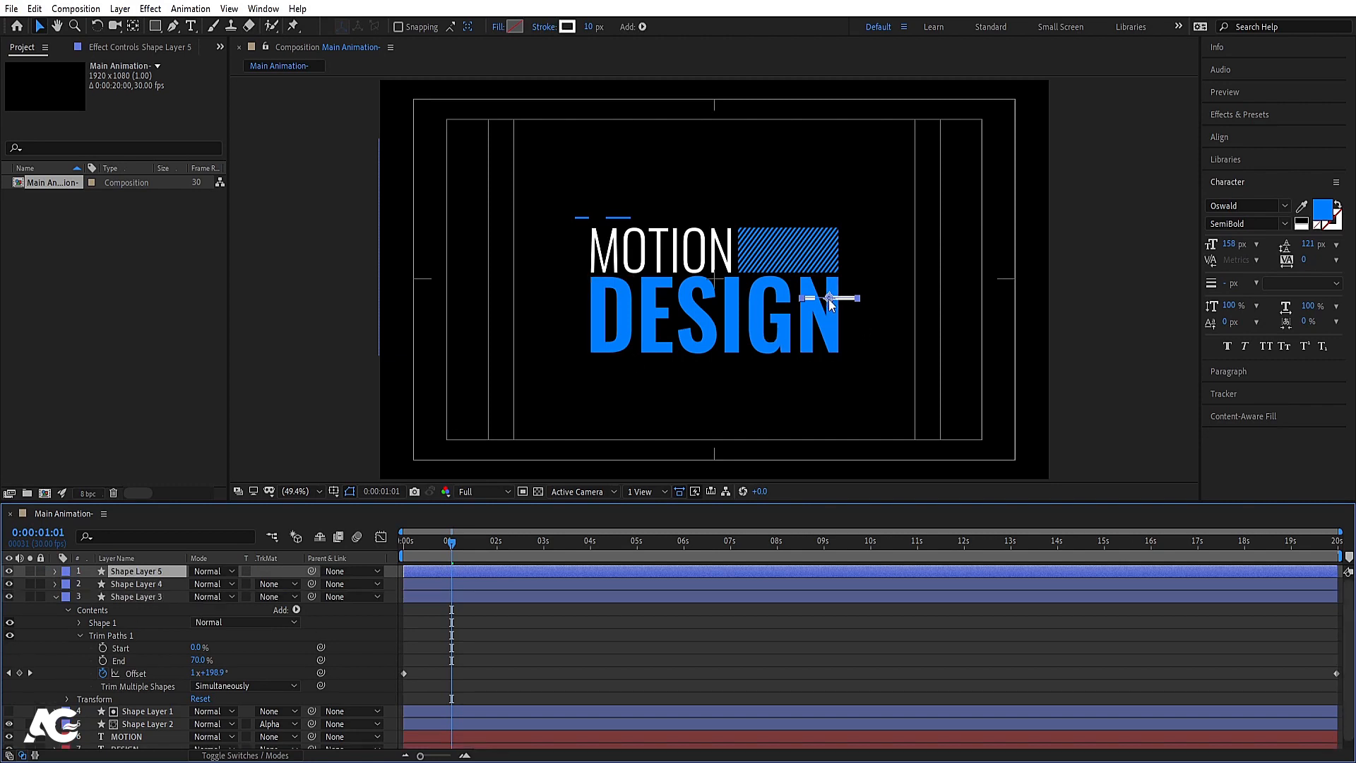
pyautogui.moveTo(830, 302)
pyautogui.mouseDown()
pyautogui.moveTo(715, 365)
pyautogui.moveTo(610, 364)
pyautogui.moveTo(684, 285)
pyautogui.mouseUp()
pyautogui.hotkey('ctrl', 'd')
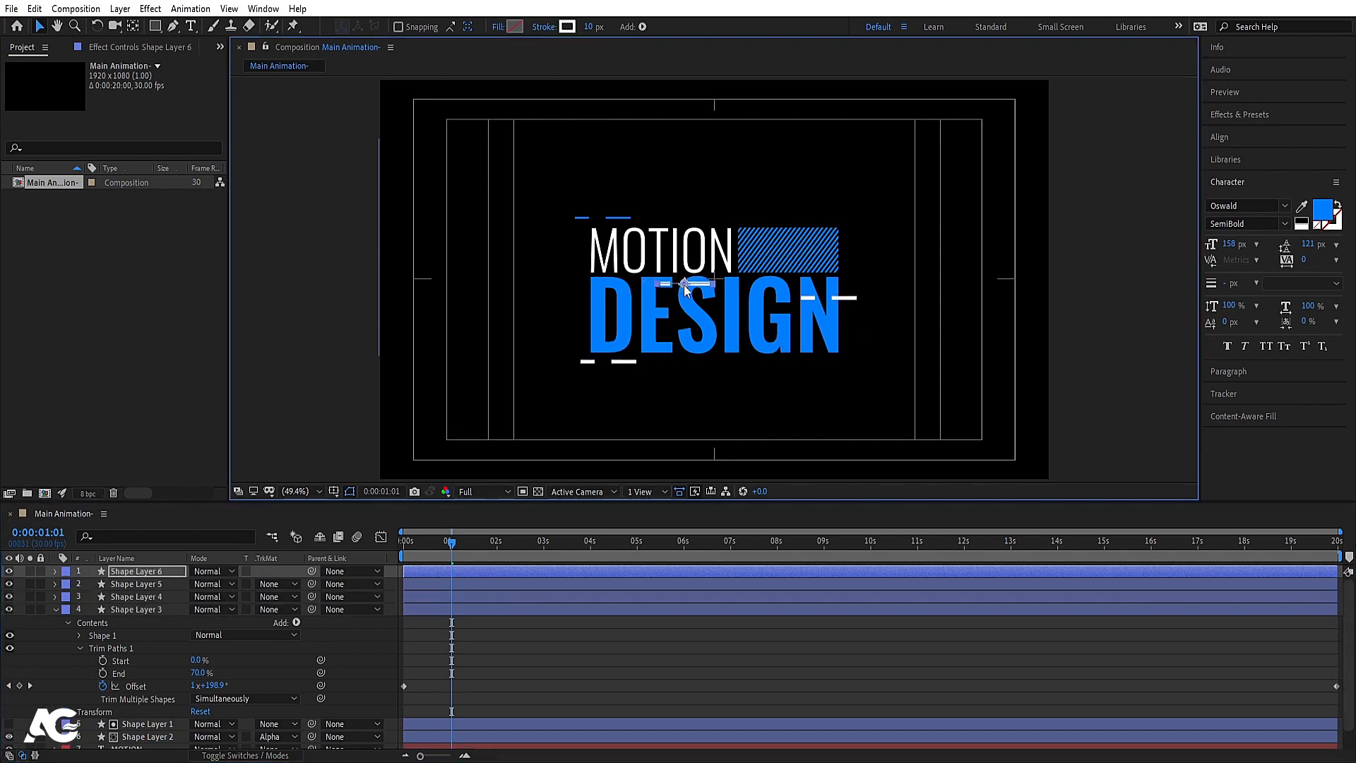
# Step: Set the stroke width of the line between MOTION and DESIGN to 2 px
pyautogui.click(589, 26)
pyautogui.write('2')
pyautogui.press('Return')
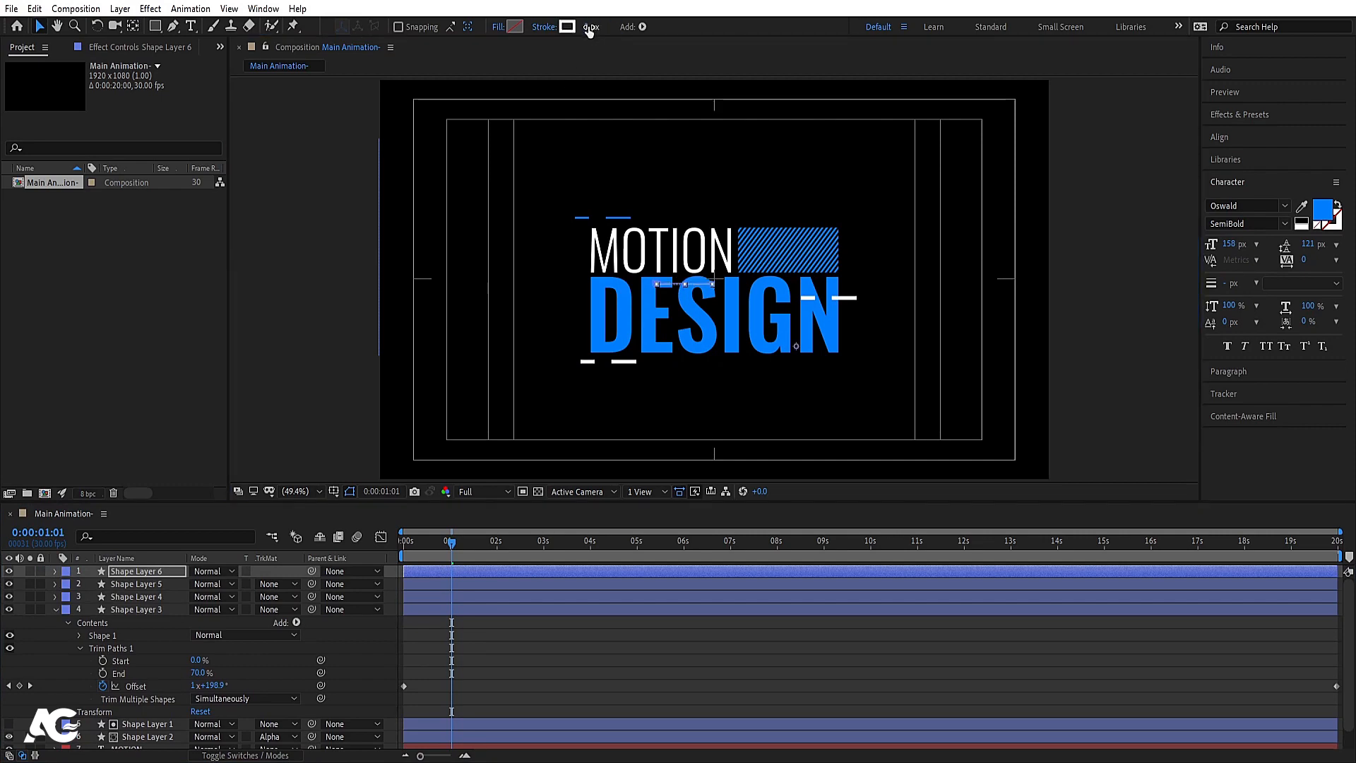
pyautogui.click(505, 695)
# Step: Preview the four moving lines together with the title, from the current time and again from the start
pyautogui.press('space')
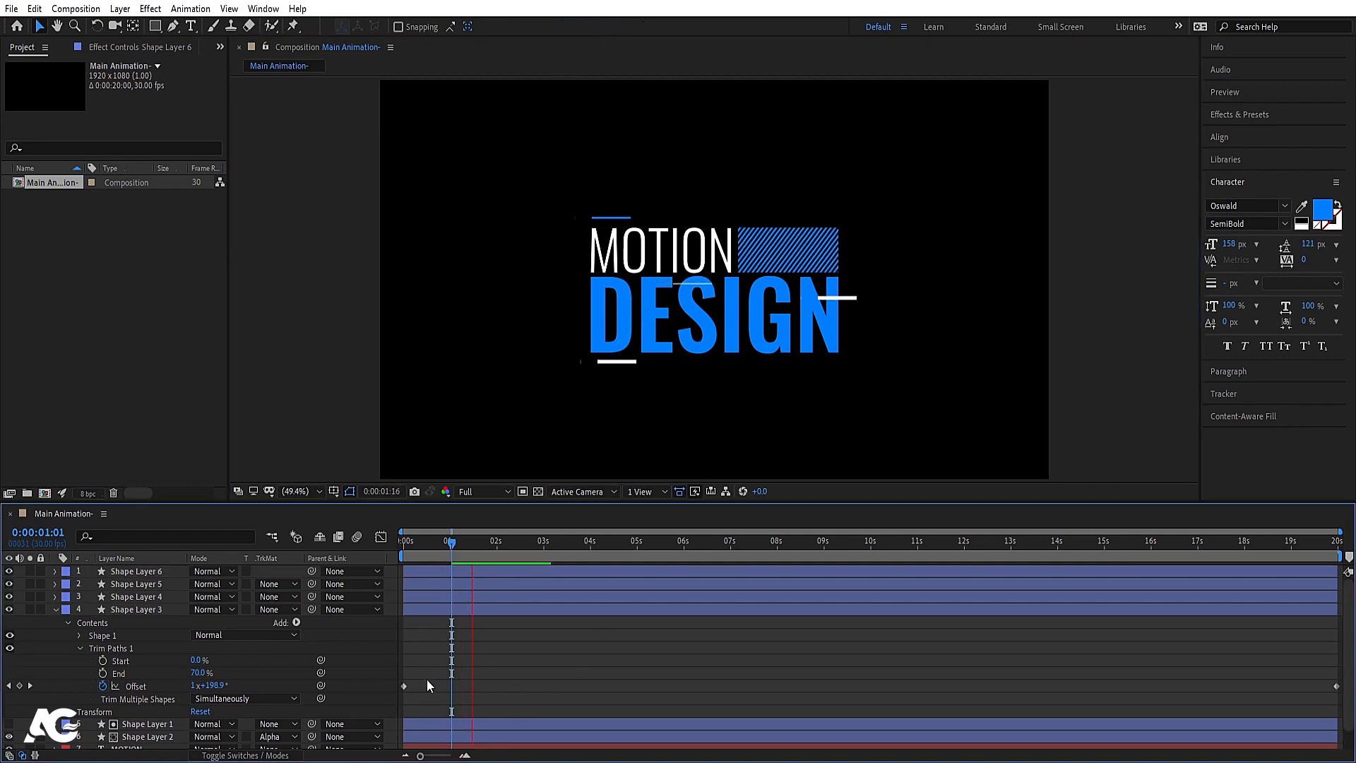
pyautogui.press('space')
pyautogui.moveTo(432, 544); pyautogui.dragTo(342, 565)
pyautogui.press('space')
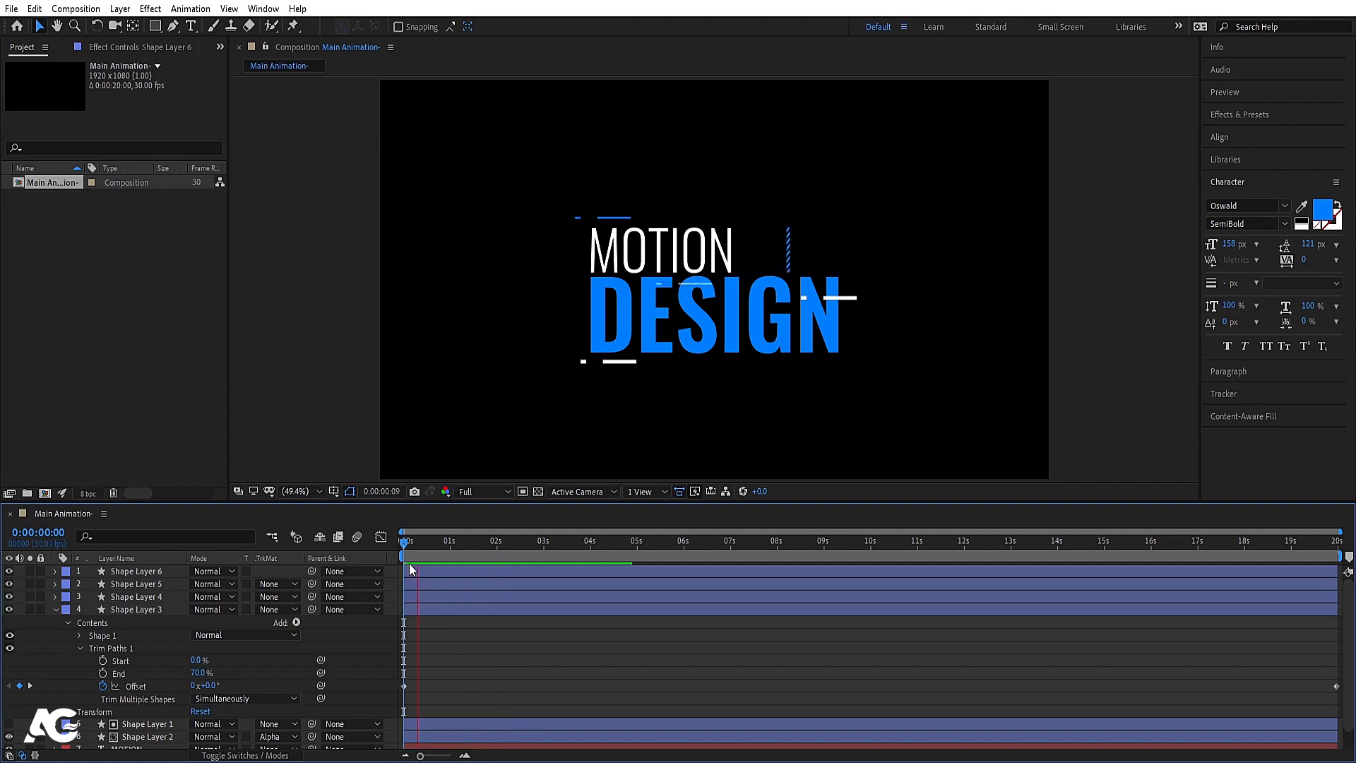
pyautogui.press('space')
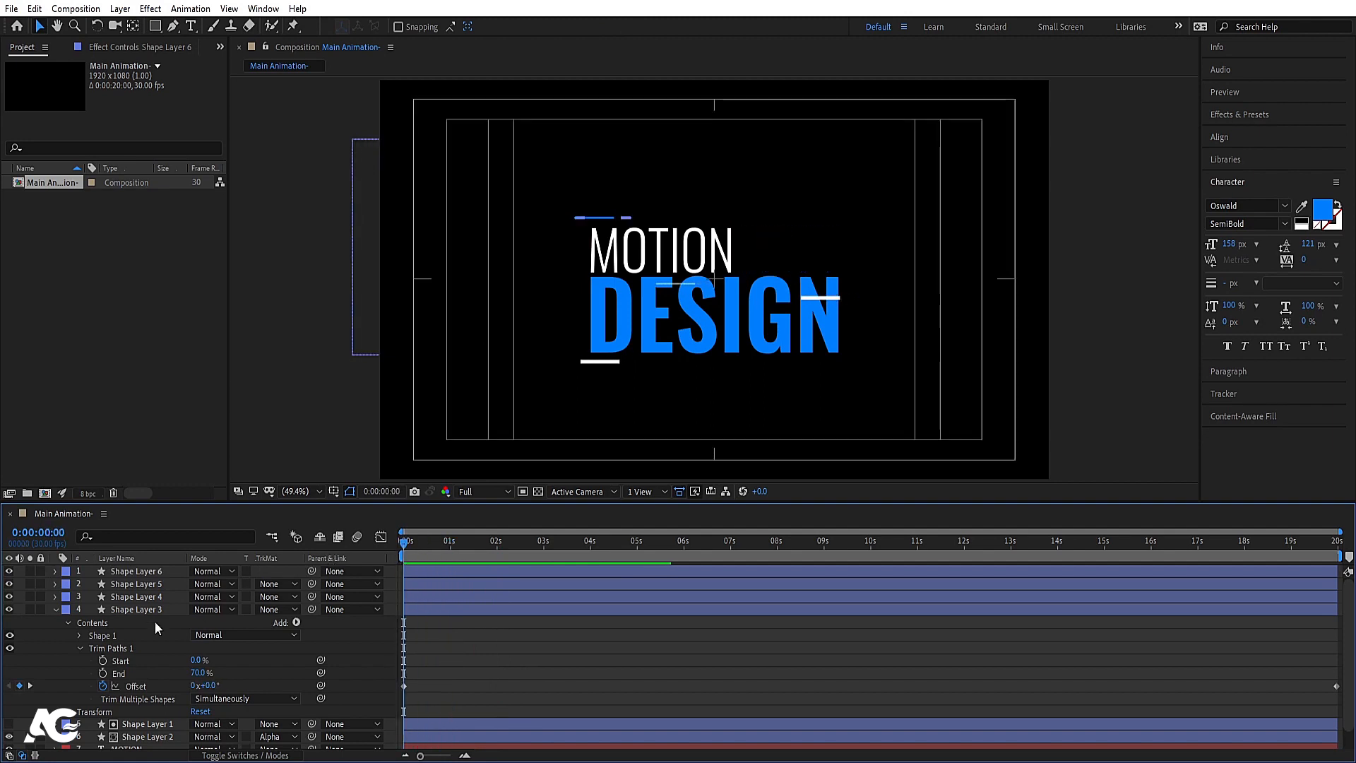
# Step: Select the four line layers, Shape Layer 3 to 6, show their Scale, and unlink its proportions on each layer
pyautogui.click(116, 607)
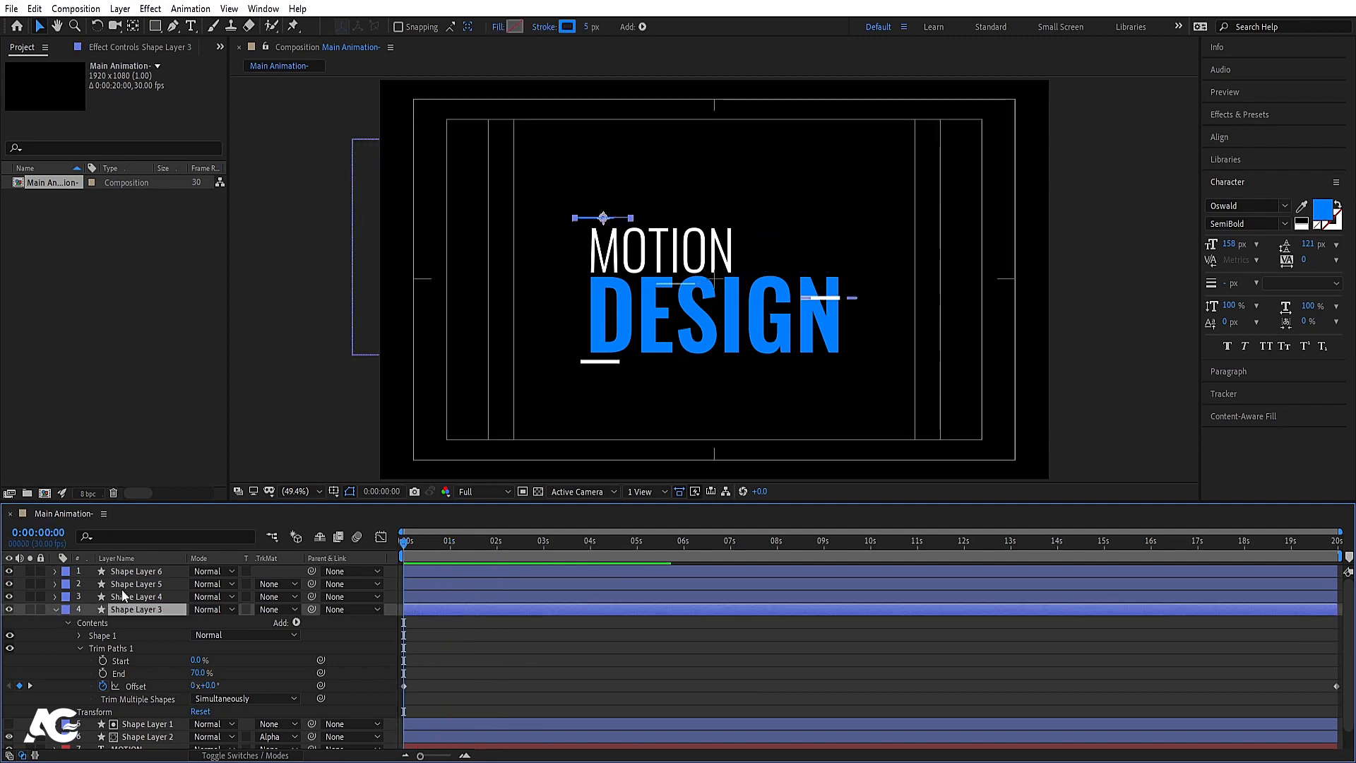
pyautogui.keyDown('shift'); pyautogui.click(124, 569); pyautogui.keyUp('shift')
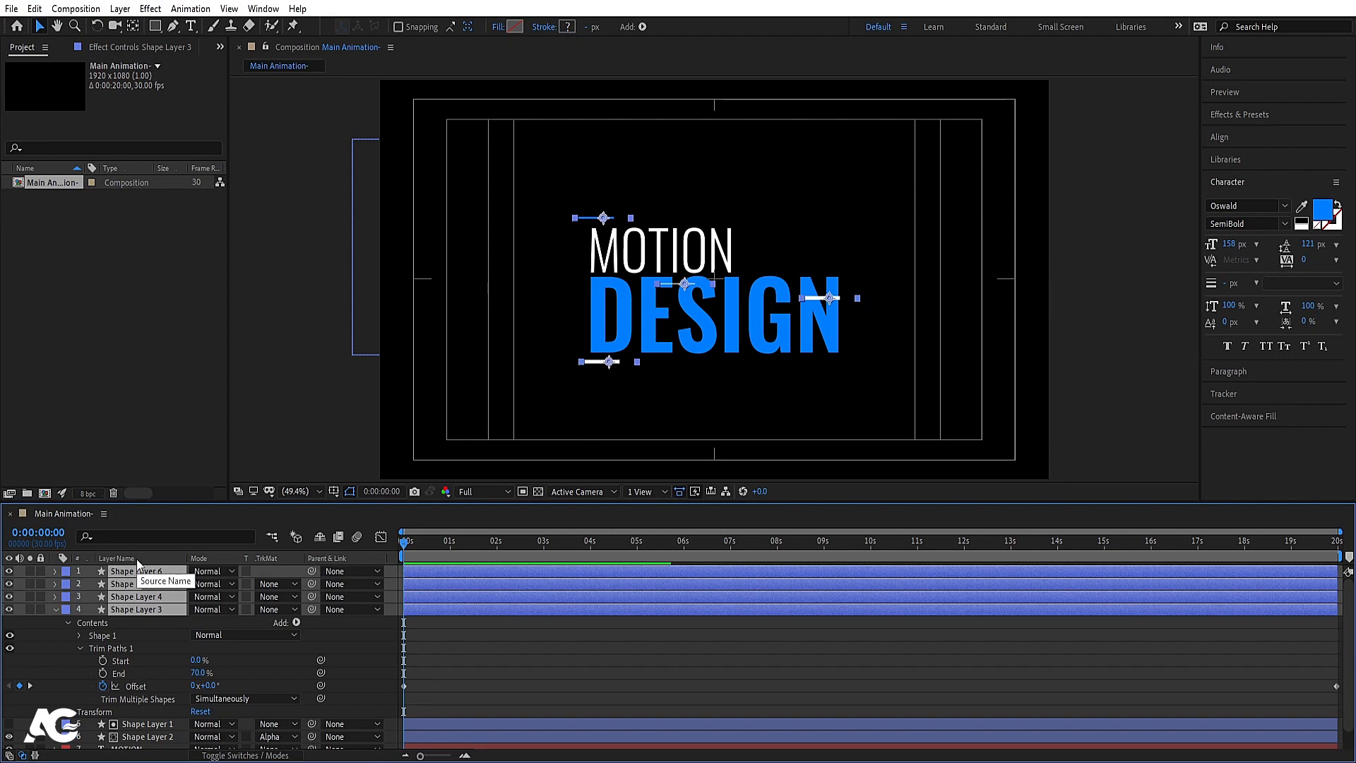
pyautogui.press('s')
pyautogui.click(194, 583)
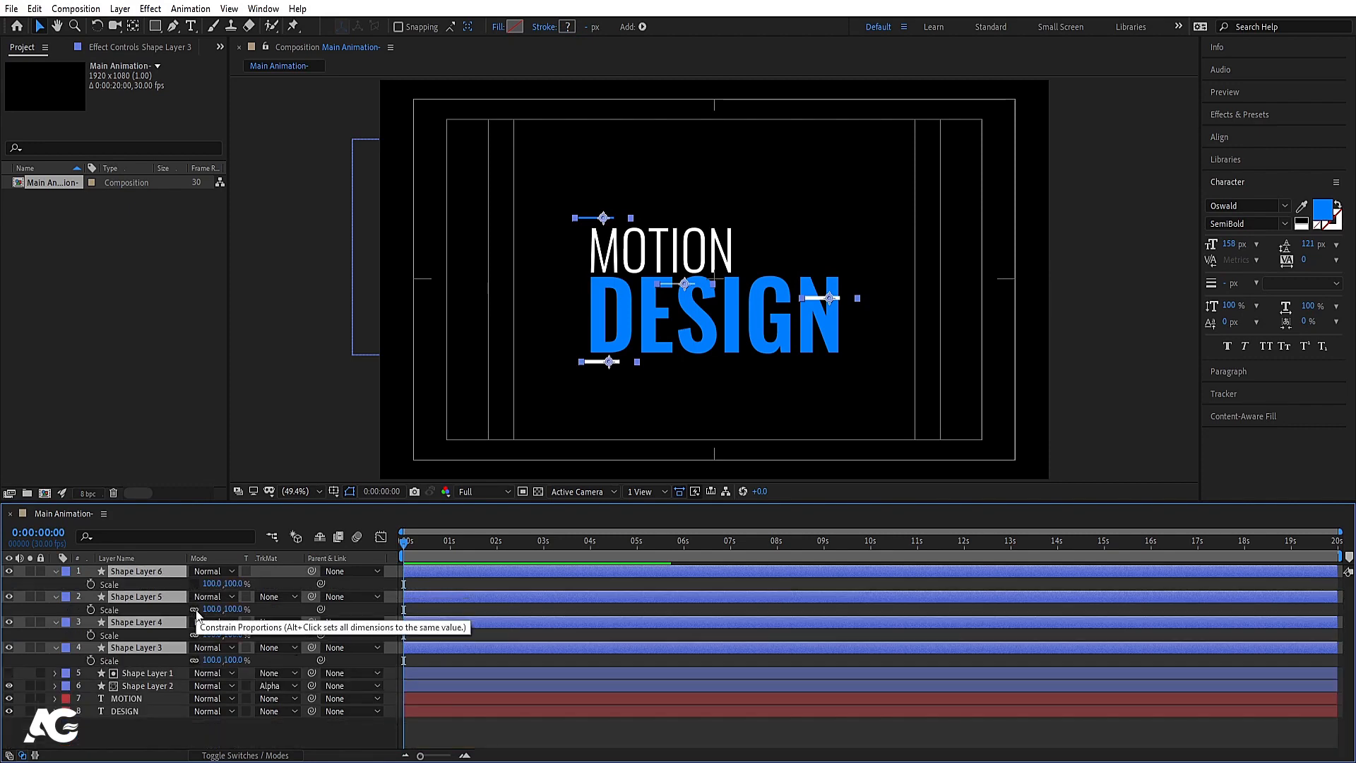
pyautogui.click(193, 609)
pyautogui.click(195, 660)
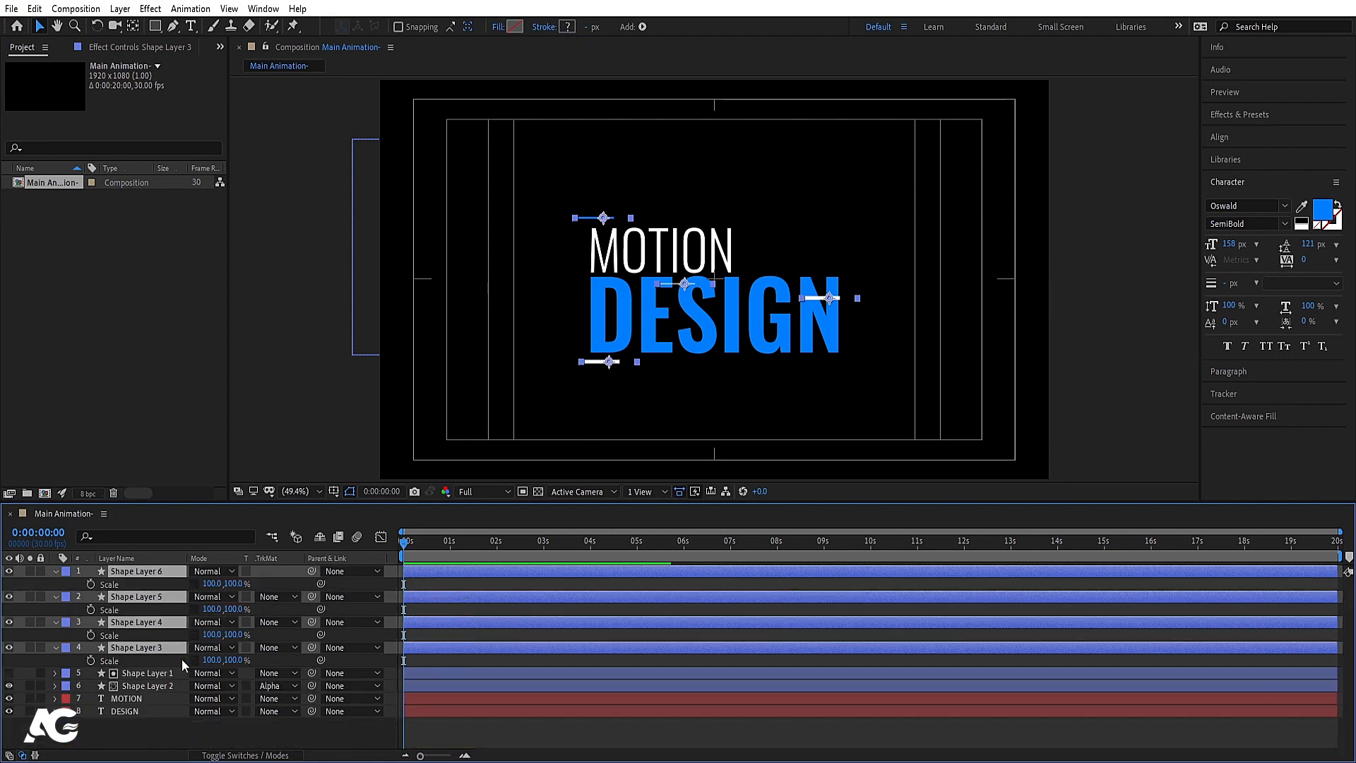
# Step: Keyframe the horizontal scale of the four line layers from 0% at 0:00:00:00 to 100% at 0:00:00:29
pyautogui.click(91, 659)
pyautogui.click(449, 541)
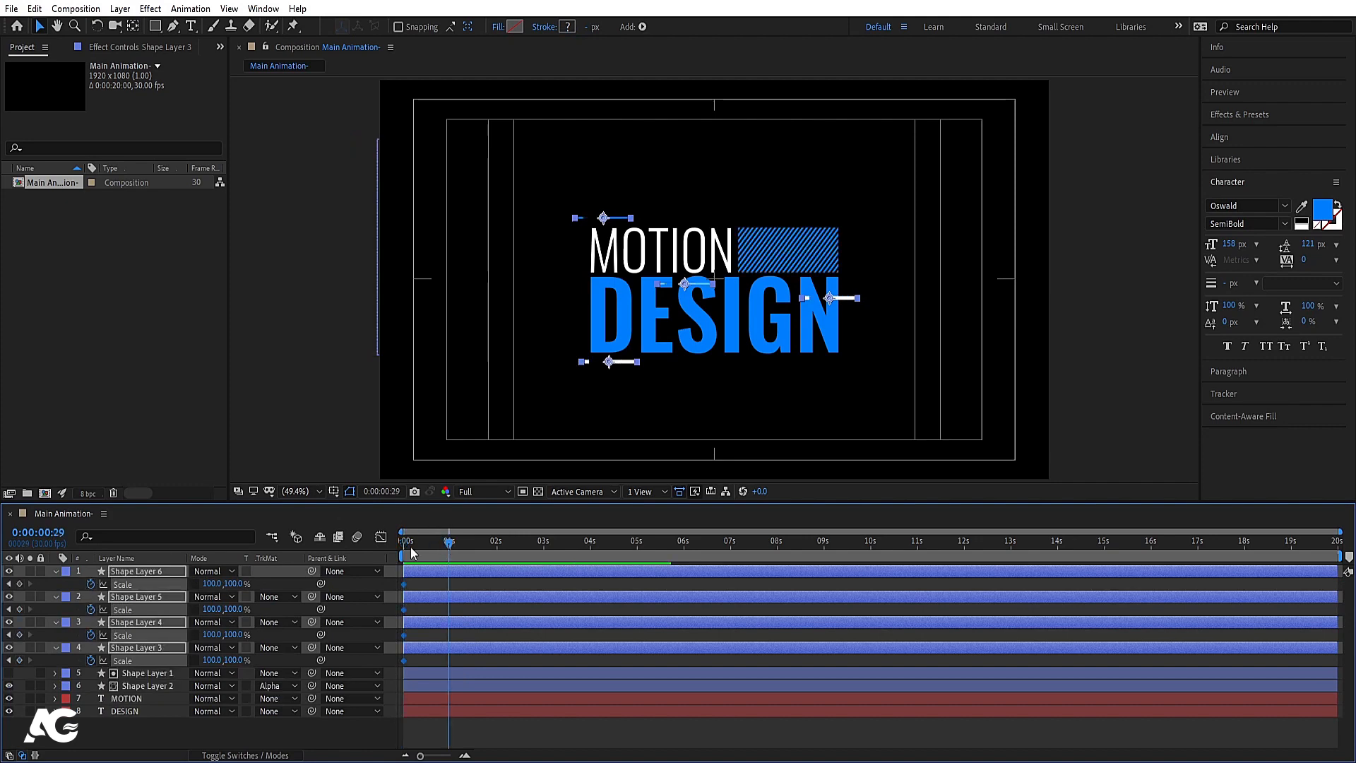
pyautogui.press('Home')
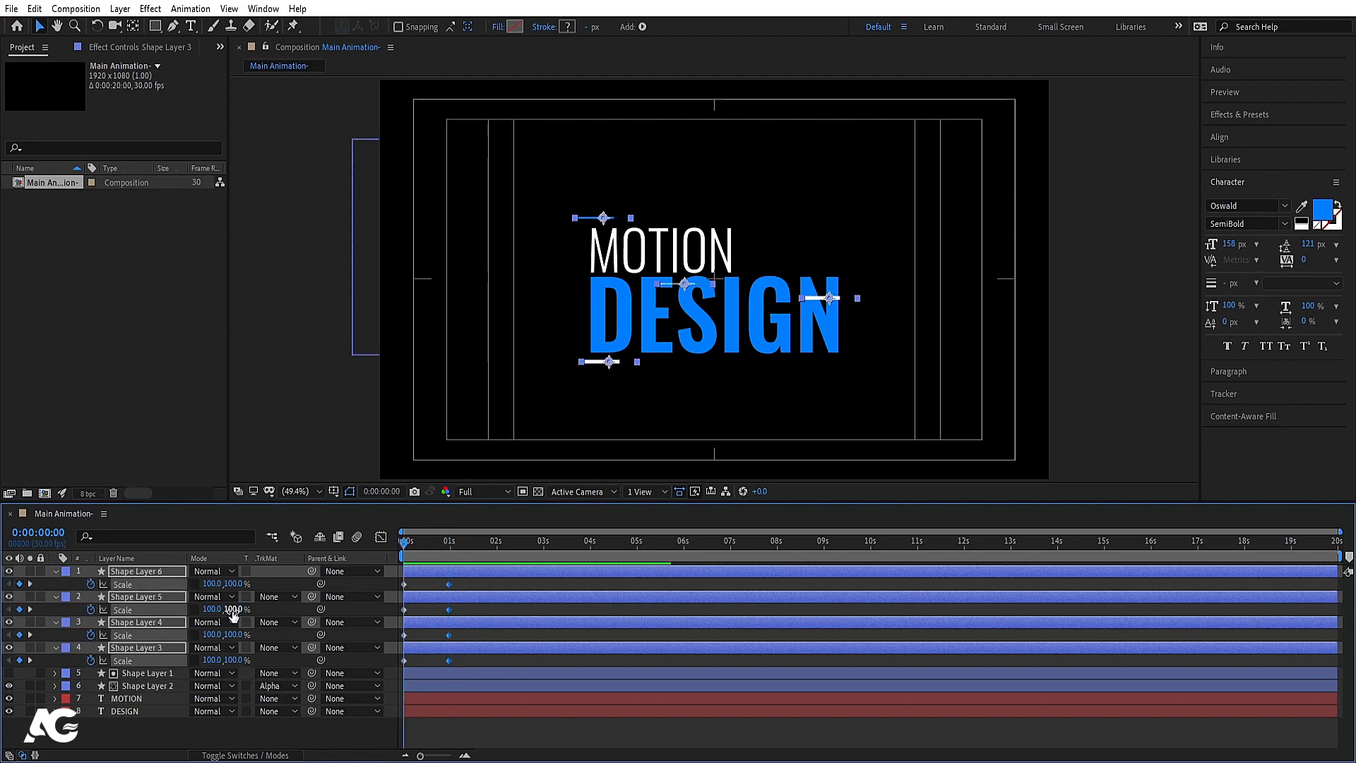
pyautogui.click(211, 583)
pyautogui.write('0')
pyautogui.press('Return')
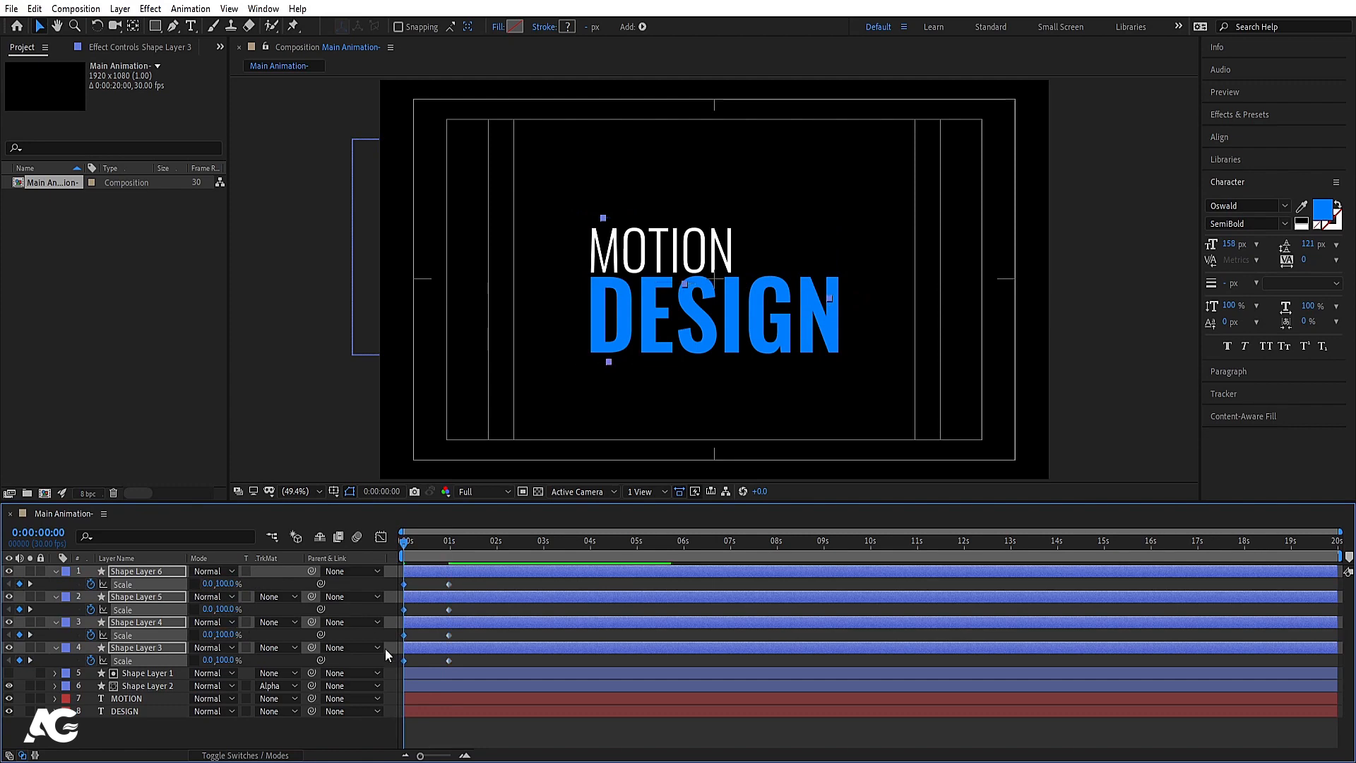
# Step: Apply Easy Ease to all Scale keyframes of the four lines and reshape their speed curve for a slow start and a sharper peak
pyautogui.moveTo(463, 658); pyautogui.dragTo(337, 524)
pyautogui.press('F9')
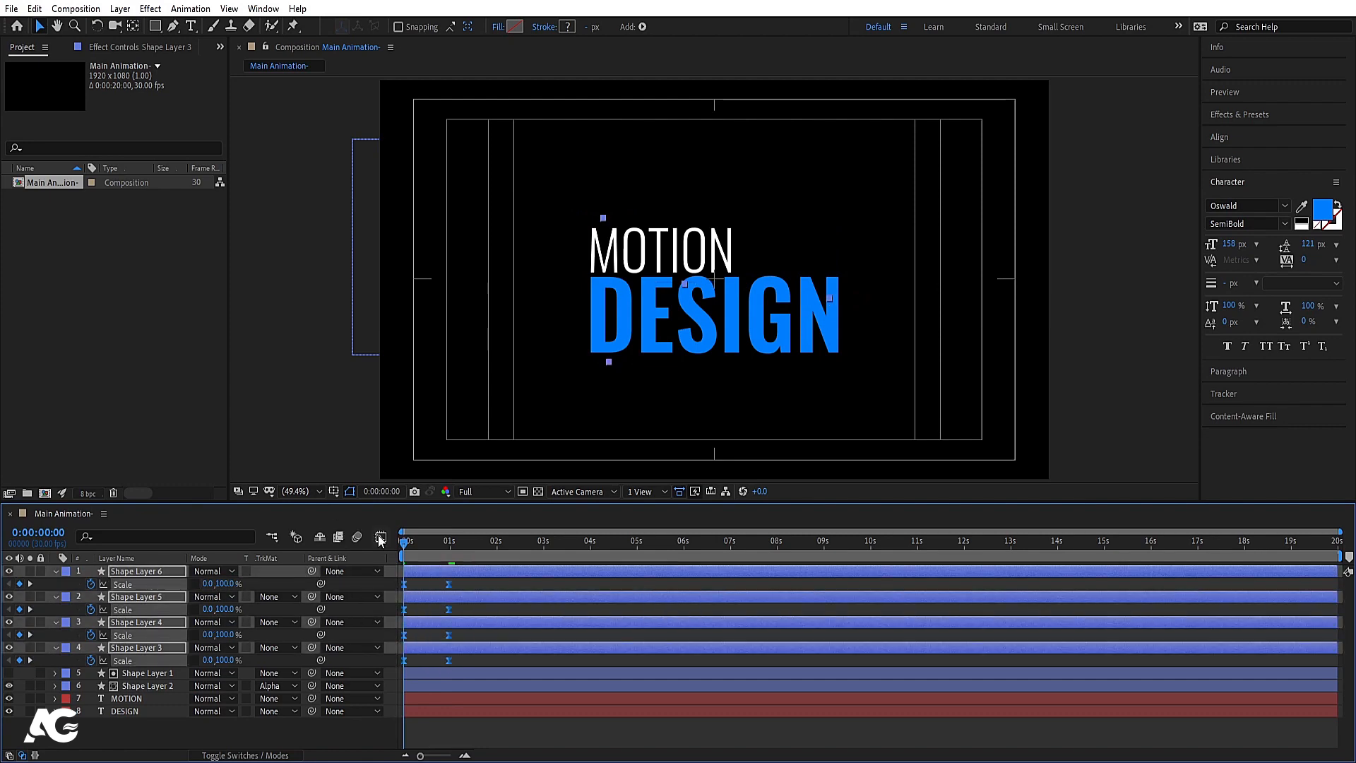
pyautogui.click(381, 537)
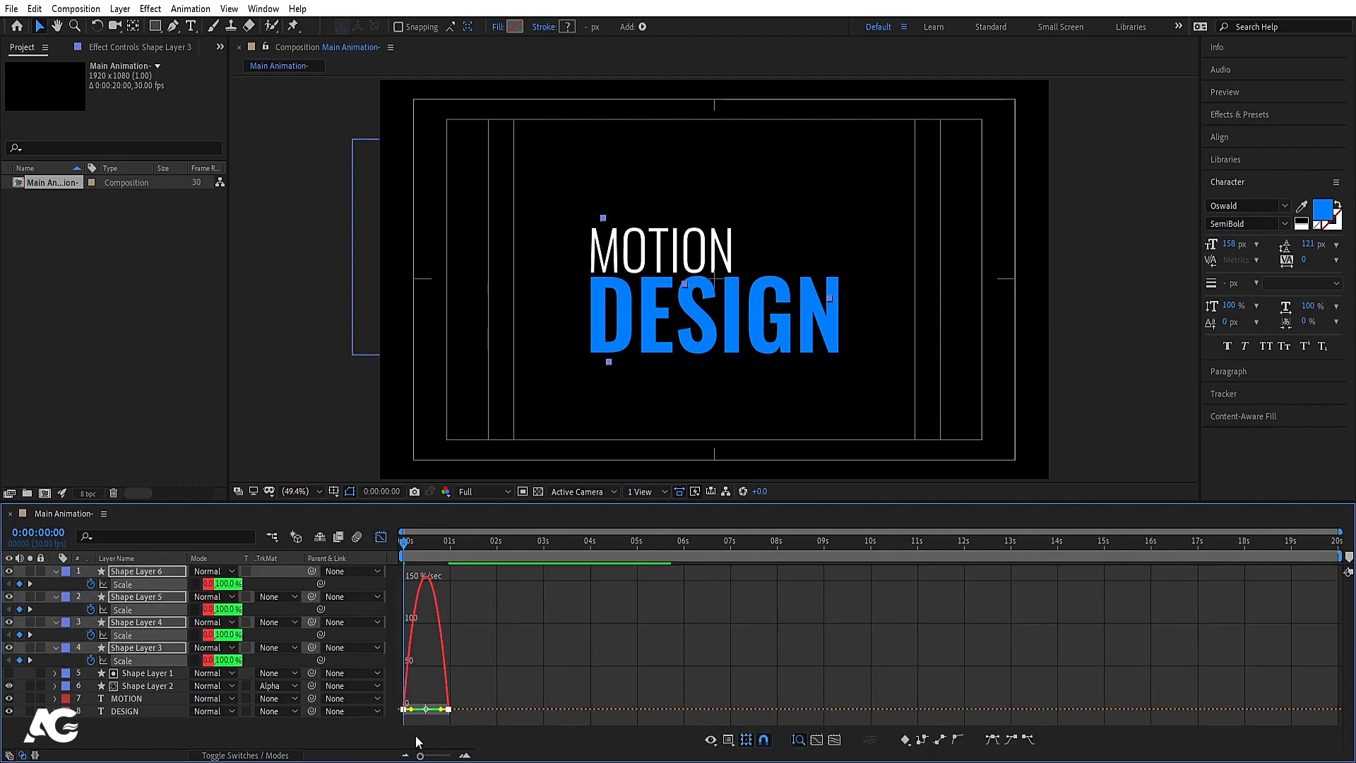
pyautogui.moveTo(443, 715); pyautogui.dragTo(424, 711)
pyautogui.click(380, 539)
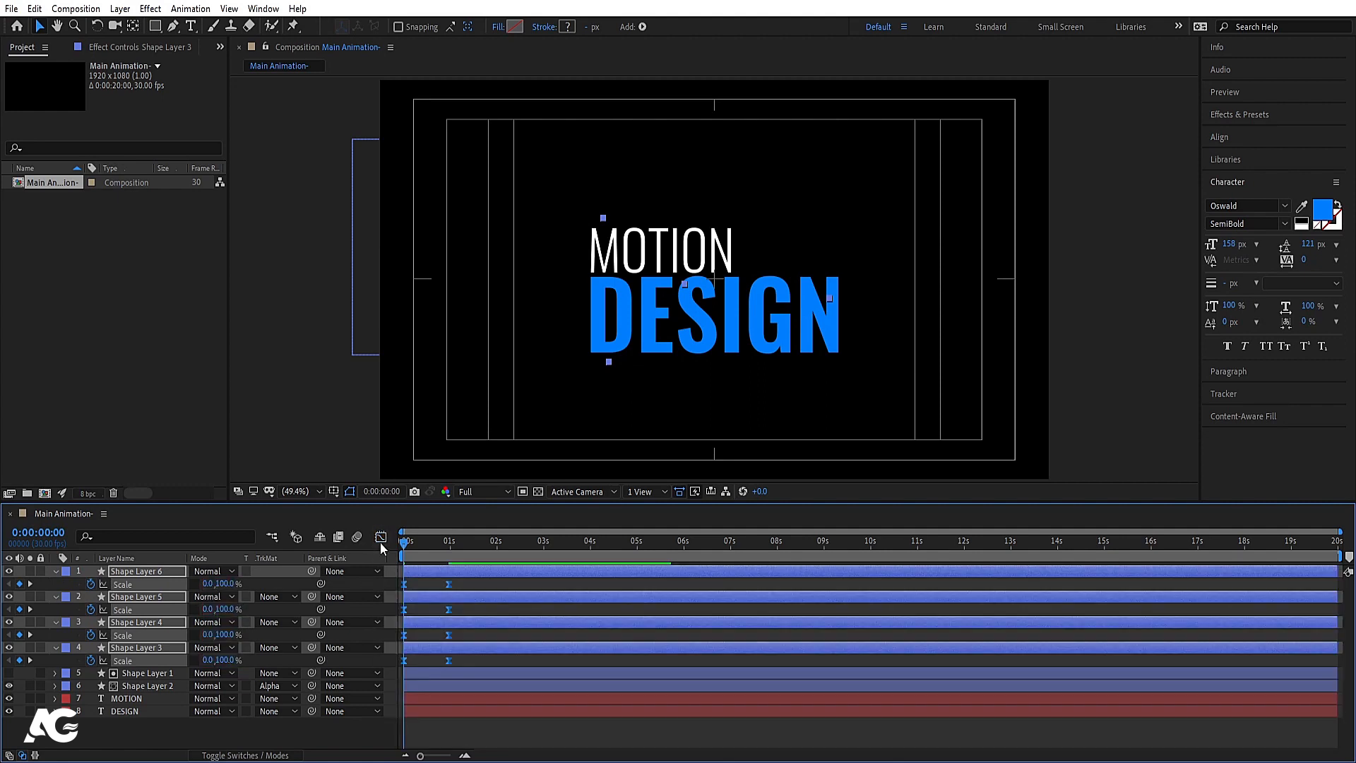
# Step: Shift Shape Layer 4 so that it starts at 0:00:00:05
pyautogui.press('=')
pyautogui.press('=')
pyautogui.press('=')
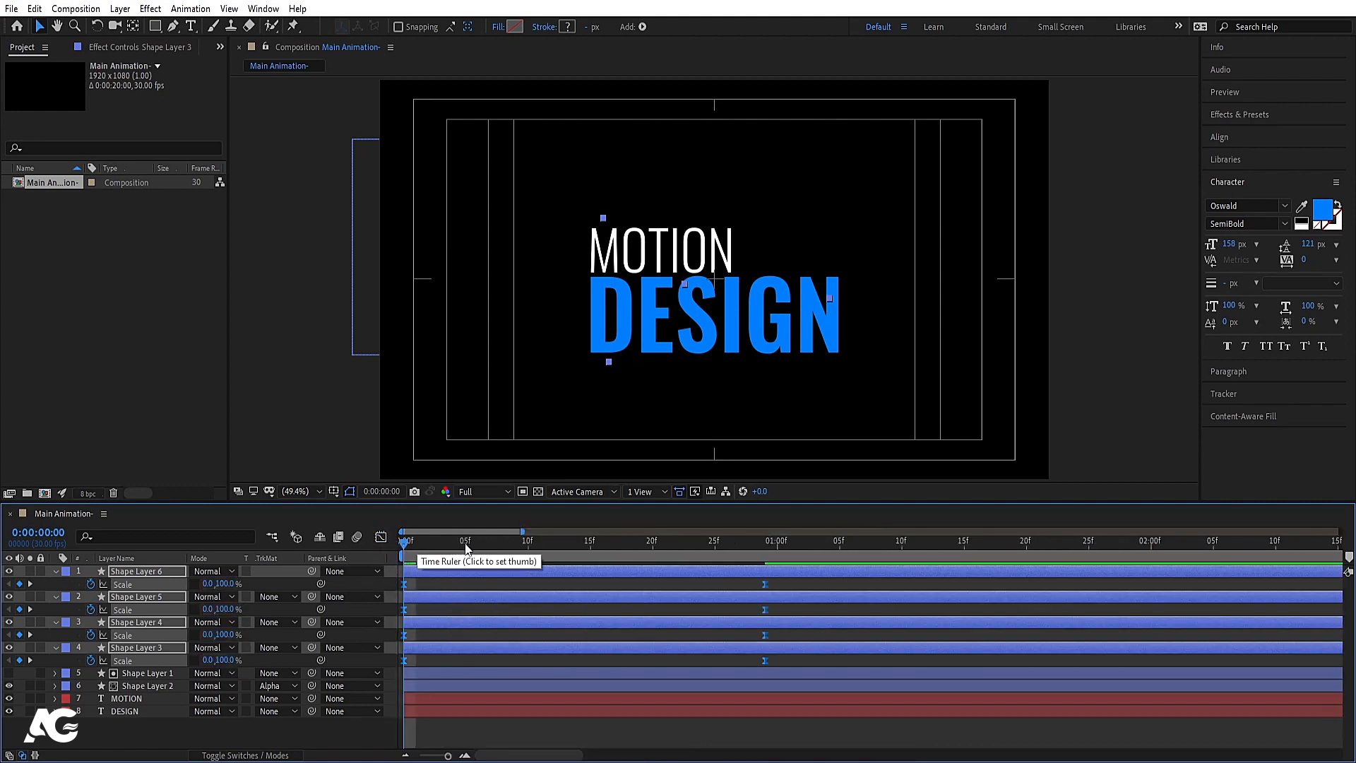
pyautogui.click(466, 544)
pyautogui.click(463, 609)
pyautogui.click(468, 625)
pyautogui.press('[')
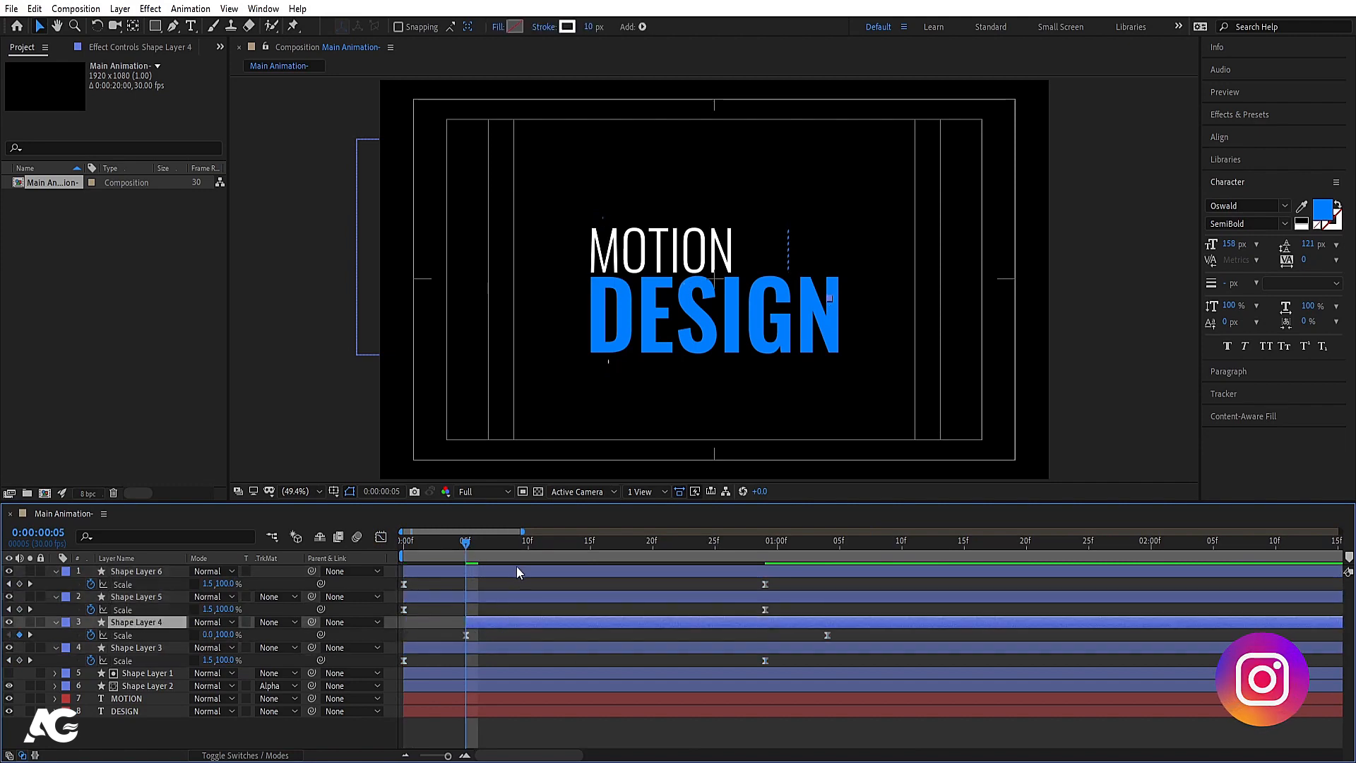
# Step: Shift Shape Layer 5 to start at 0:00:00:10 and Shape Layer 6 at 0:00:00:15, and preview the staggered lines
pyautogui.click(527, 544)
pyautogui.click(522, 597)
pyautogui.press('[')
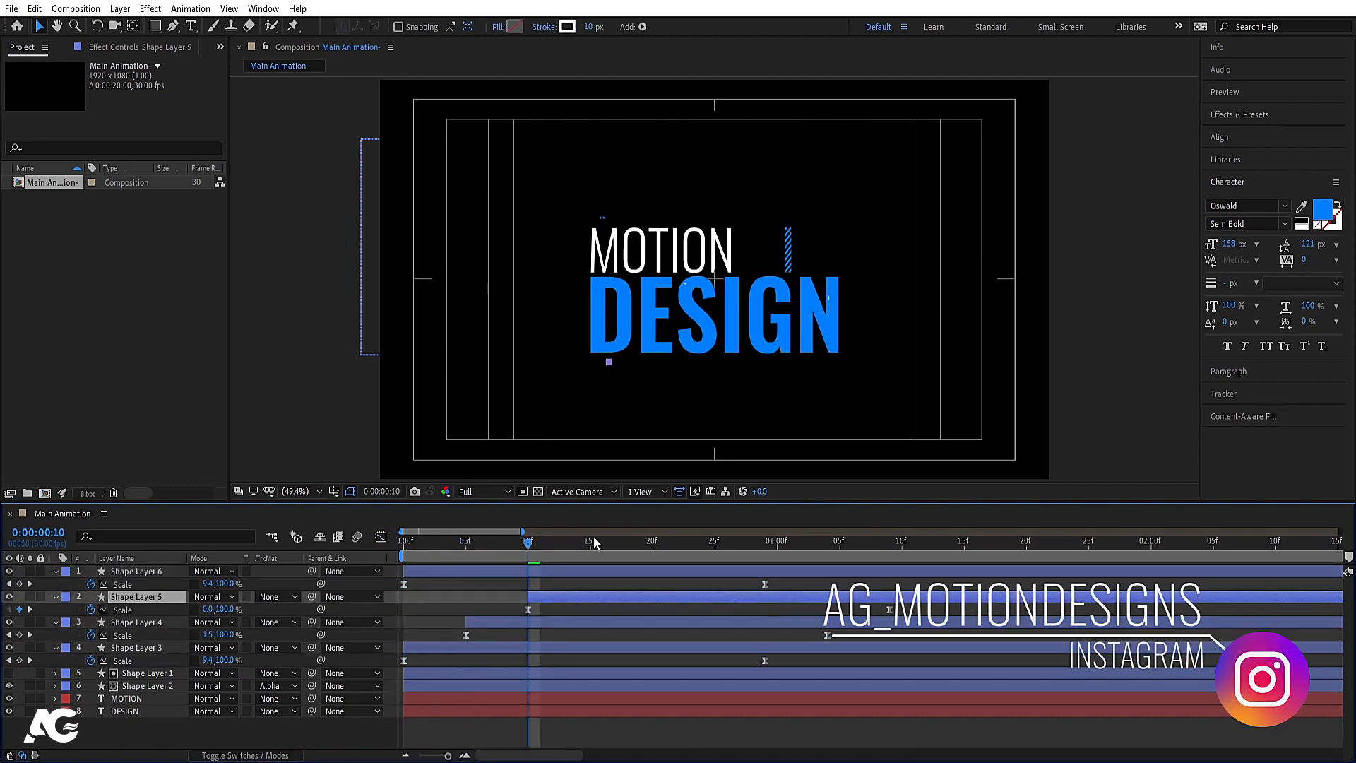
pyautogui.click(593, 542)
pyautogui.click(586, 571)
pyautogui.press('[')
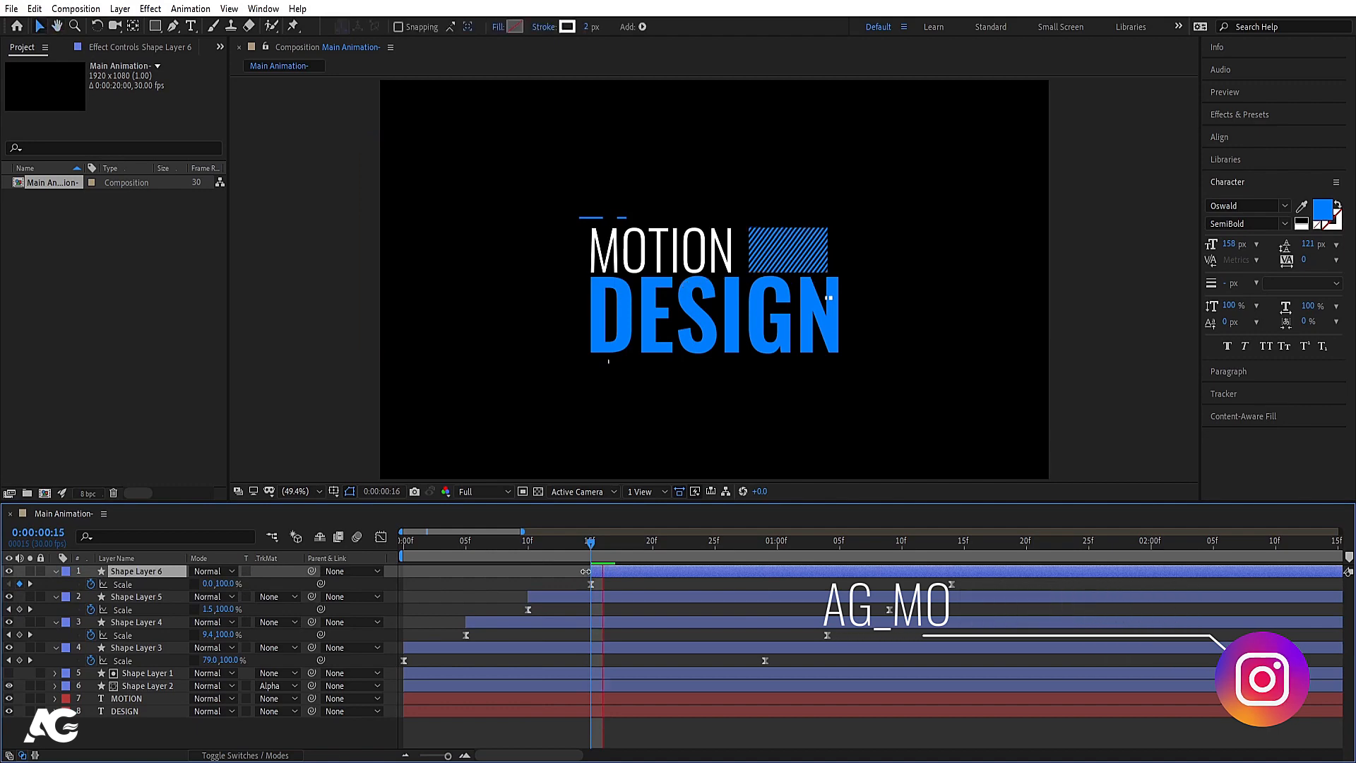
pyautogui.press('space')
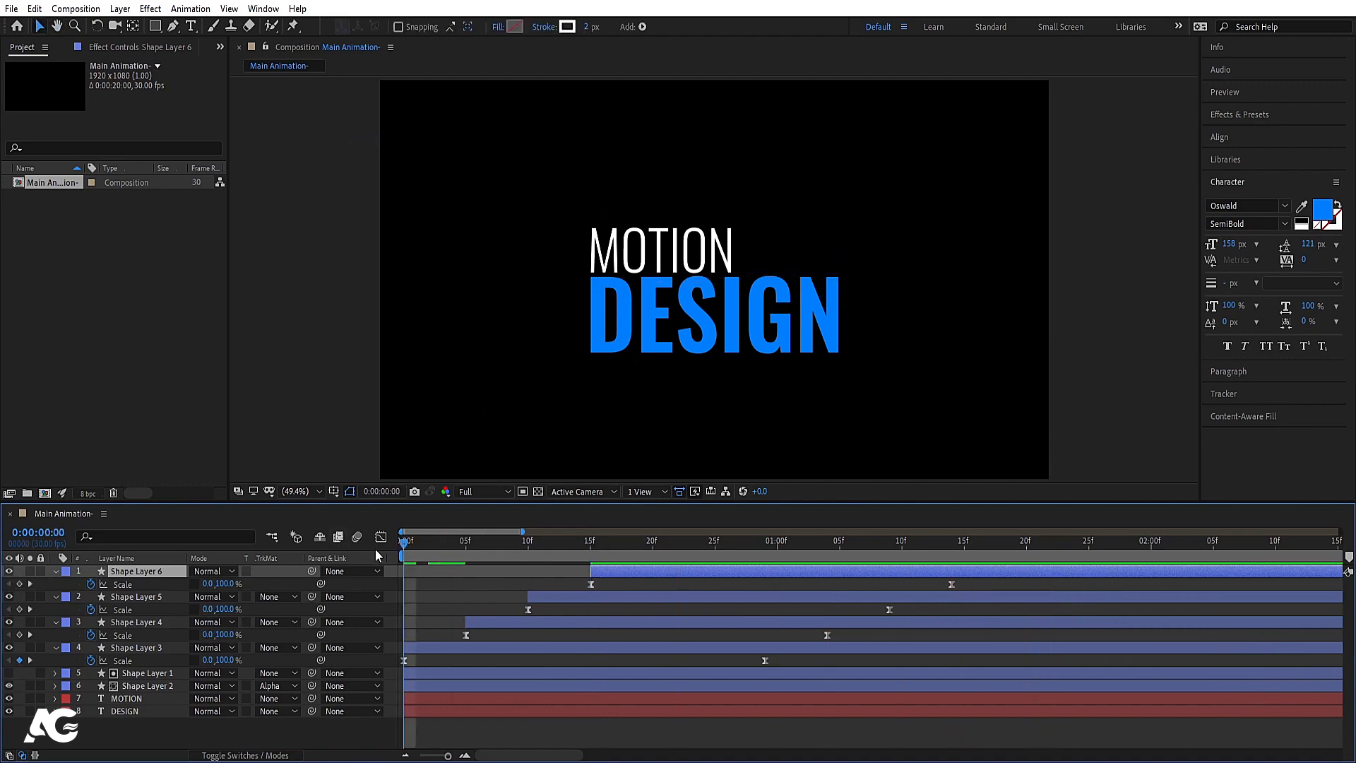
# Step: Add a Position keyframe at 0:00:00:15 to the four line layers, Shape Layer 3 to 6
pyautogui.click(586, 543)
pyautogui.keyDown('shift'); pyautogui.click(126, 653); pyautogui.keyUp('shift')
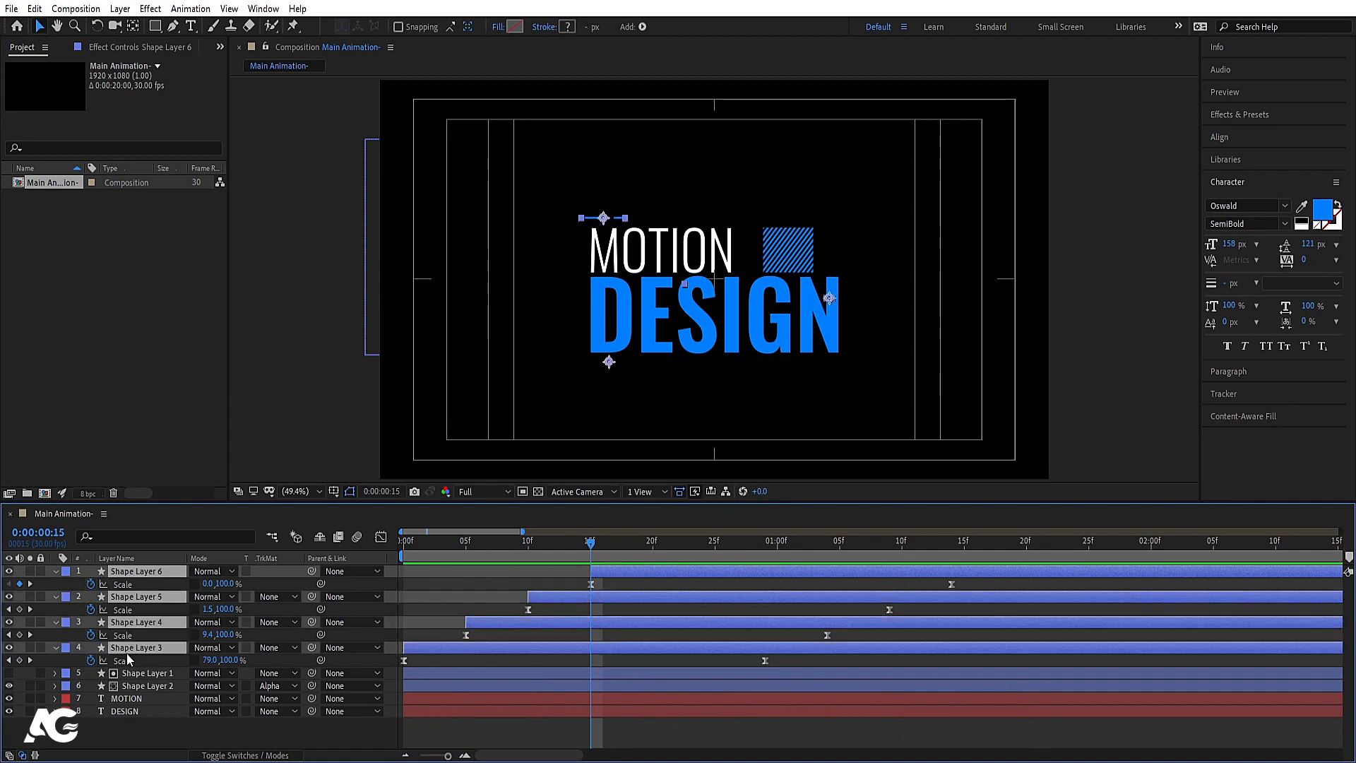
pyautogui.press('-')
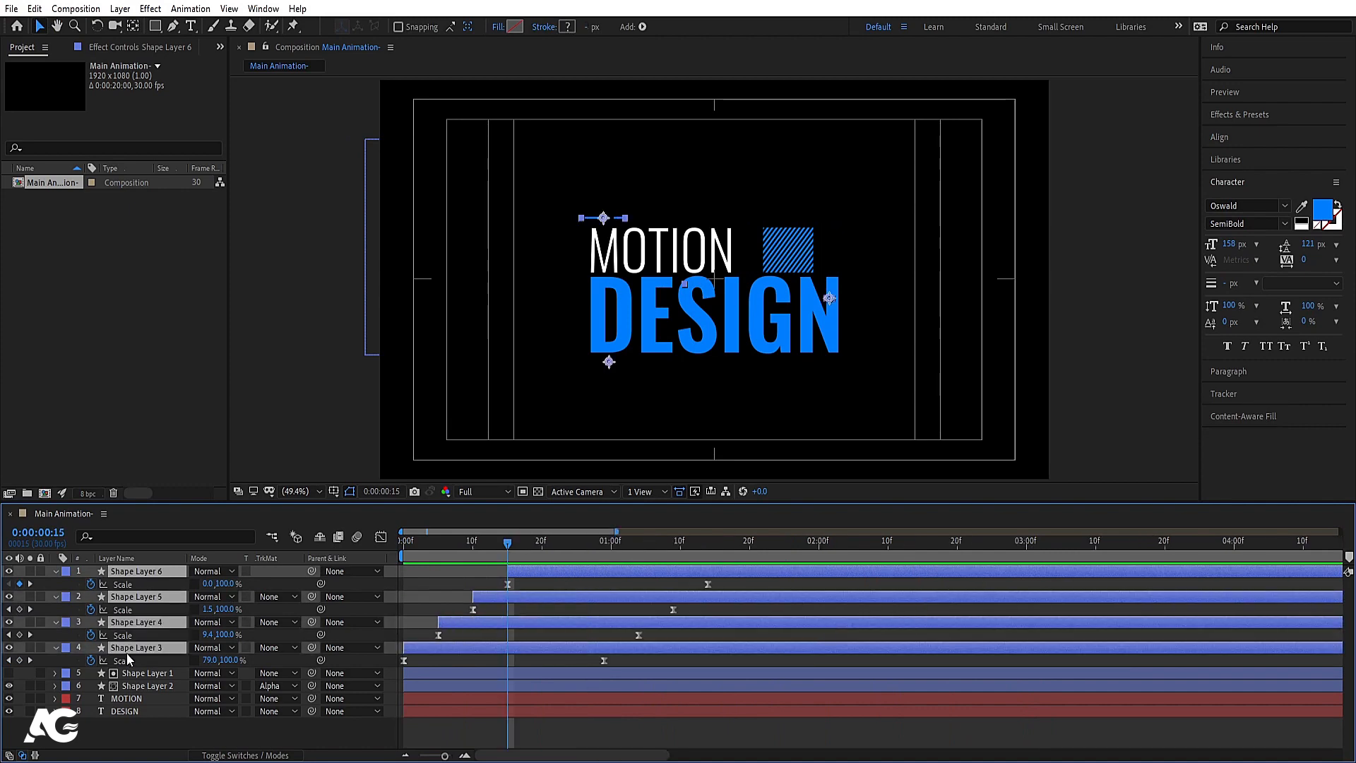
pyautogui.press('p')
pyautogui.click(91, 585)
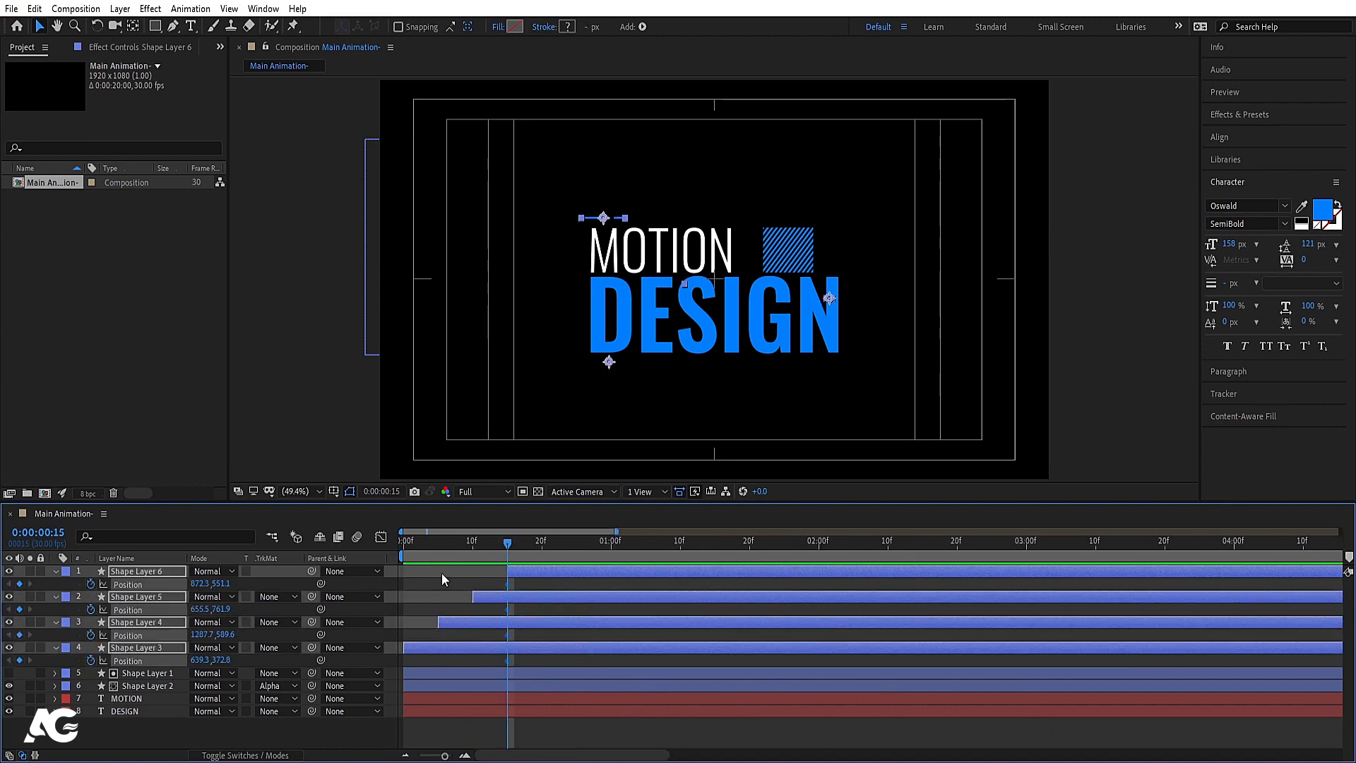
# Step: At 0:00:11:29, move Shape Layer 6 right by setting its X position to 1049.3
pyautogui.press('-')
pyautogui.press('-')
pyautogui.moveTo(740, 547); pyautogui.dragTo(962, 545)
pyautogui.click(934, 579)
pyautogui.click(928, 572)
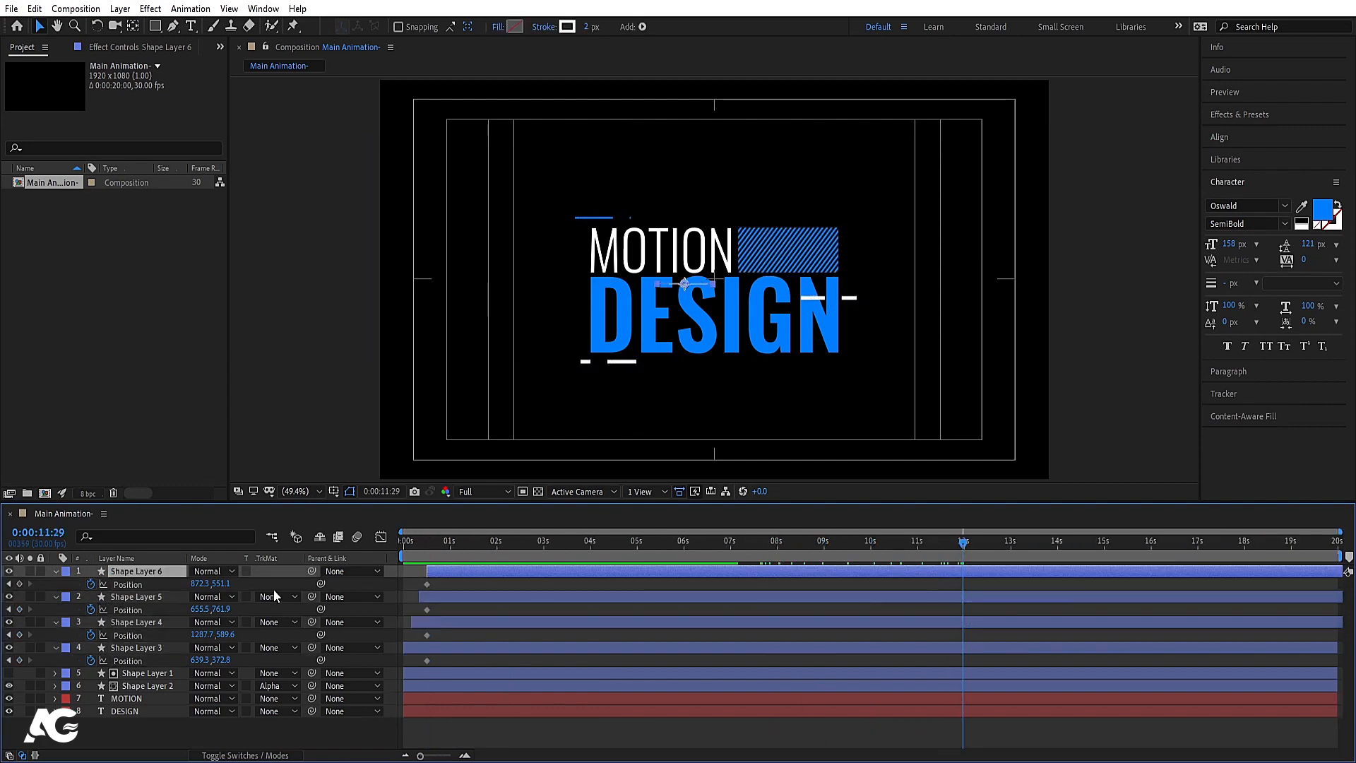
pyautogui.moveTo(194, 584); pyautogui.dragTo(318, 584)
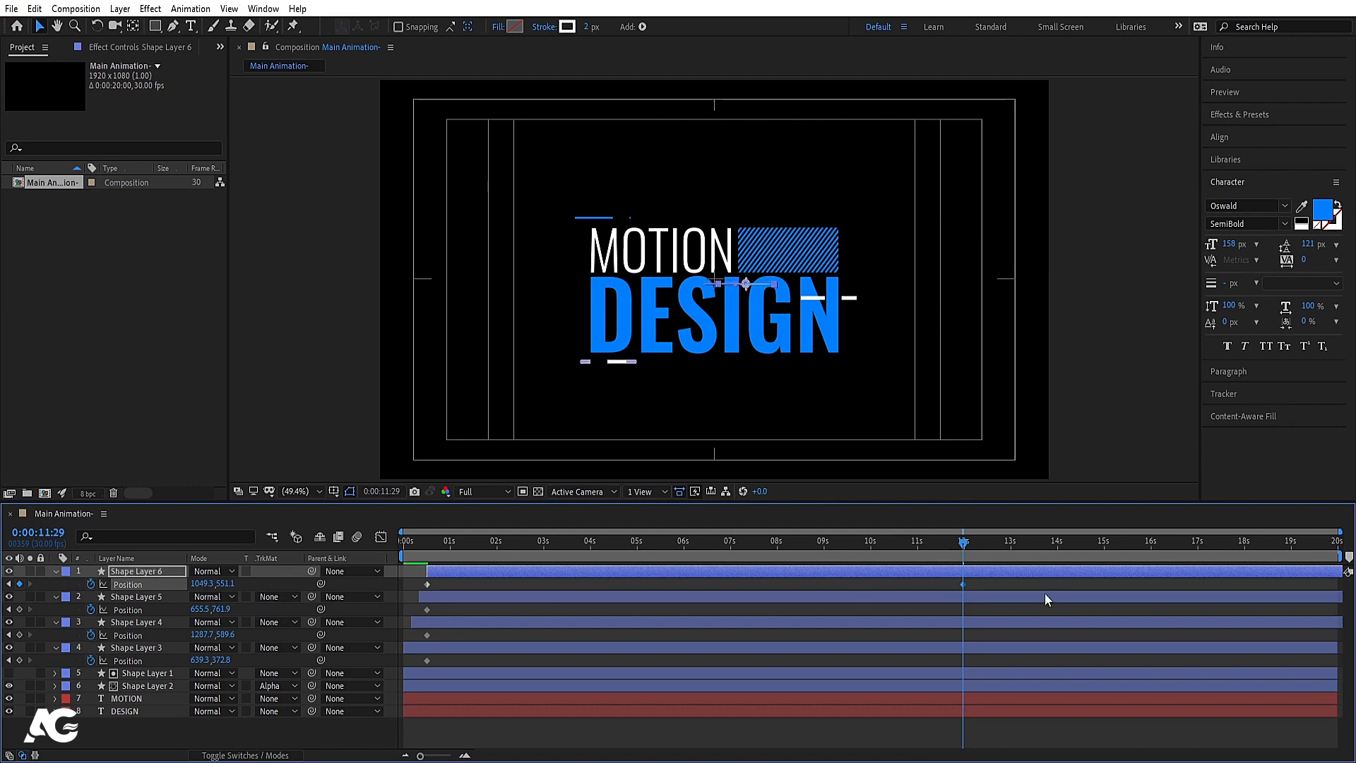
# Step: At 0:00:11:29, set the X position of Shape Layer 5 to 816.5 and Shape Layer 4 to 860.7, and move Shape Layer 3 right
pyautogui.click(1010, 599)
pyautogui.moveTo(214, 609); pyautogui.dragTo(327, 608)
pyautogui.click(953, 624)
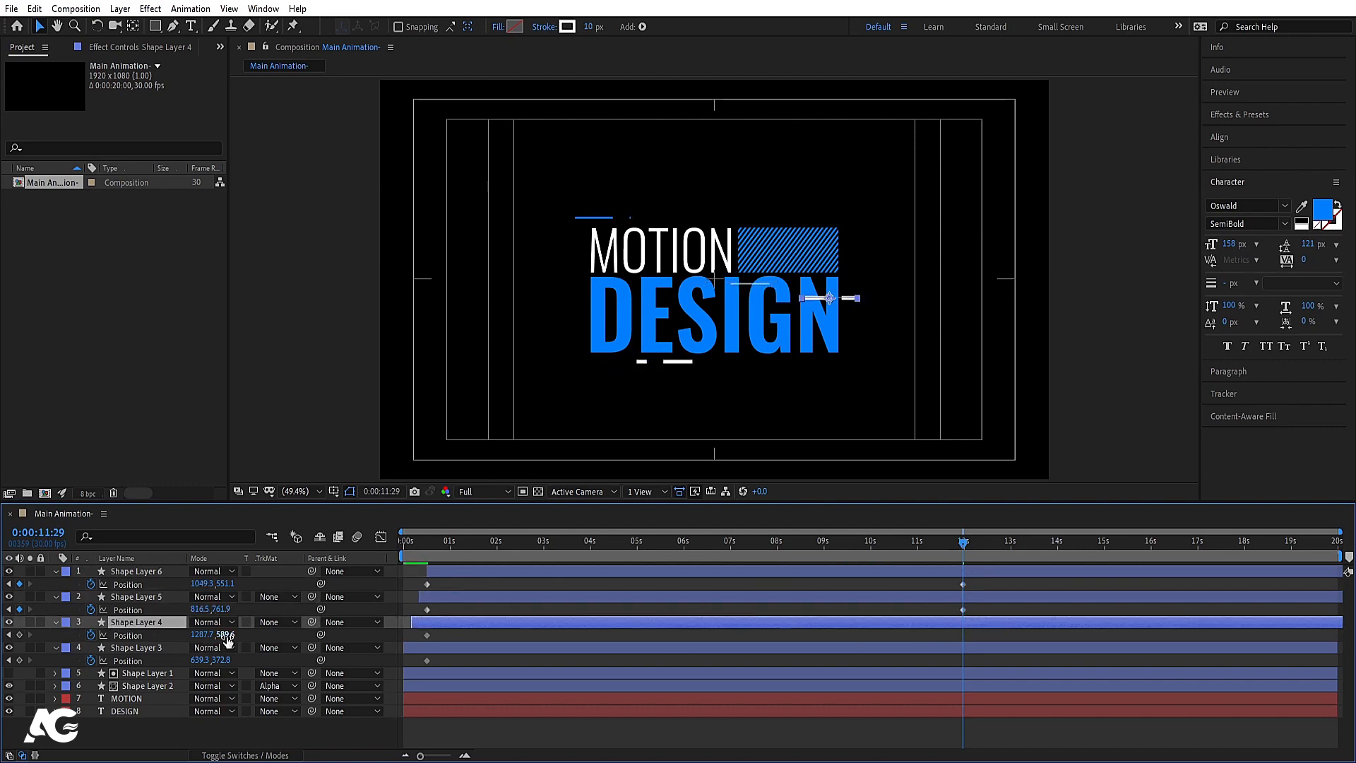
pyautogui.moveTo(203, 635); pyautogui.dragTo(114, 636)
pyautogui.click(648, 644)
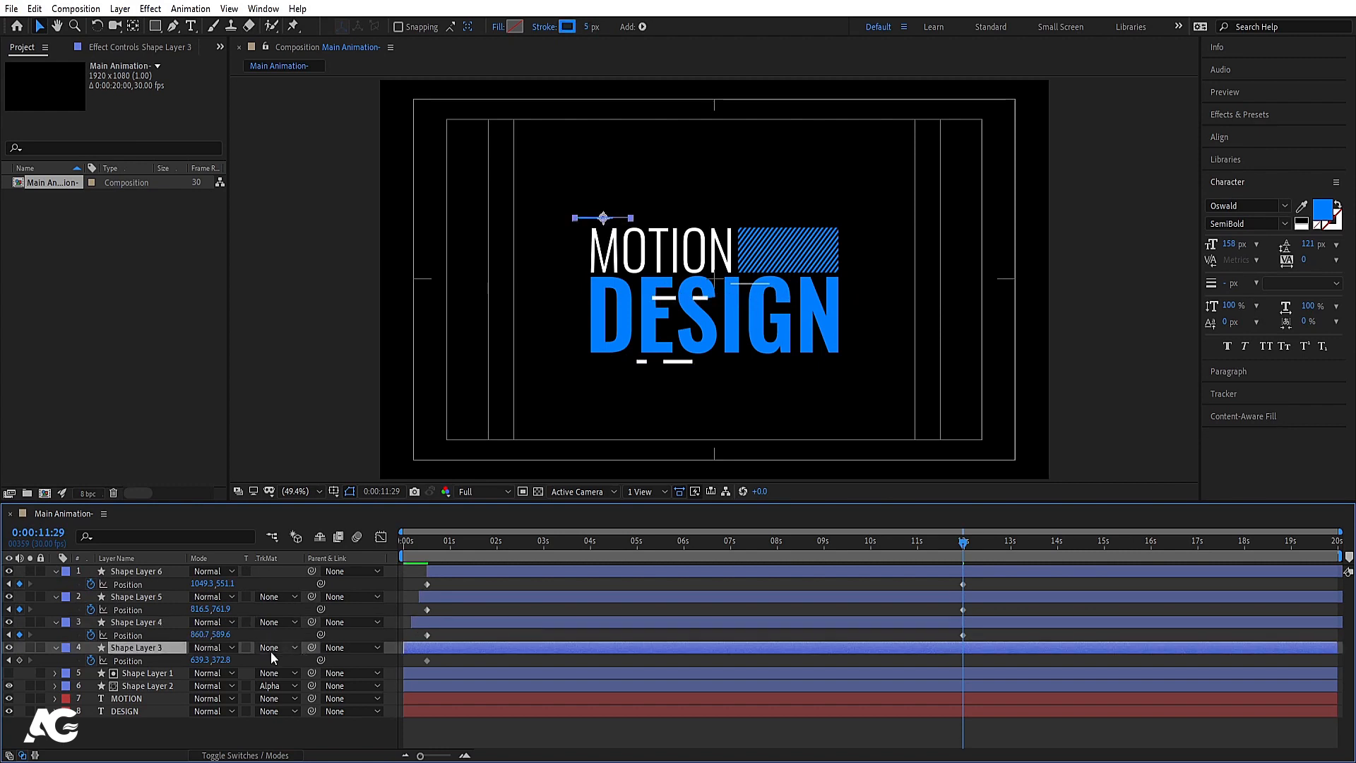
pyautogui.moveTo(201, 660); pyautogui.dragTo(254, 660)
# Step: Preview the drifting lines from about 0:00:00:16 and return to the start of the composition
pyautogui.click(428, 554)
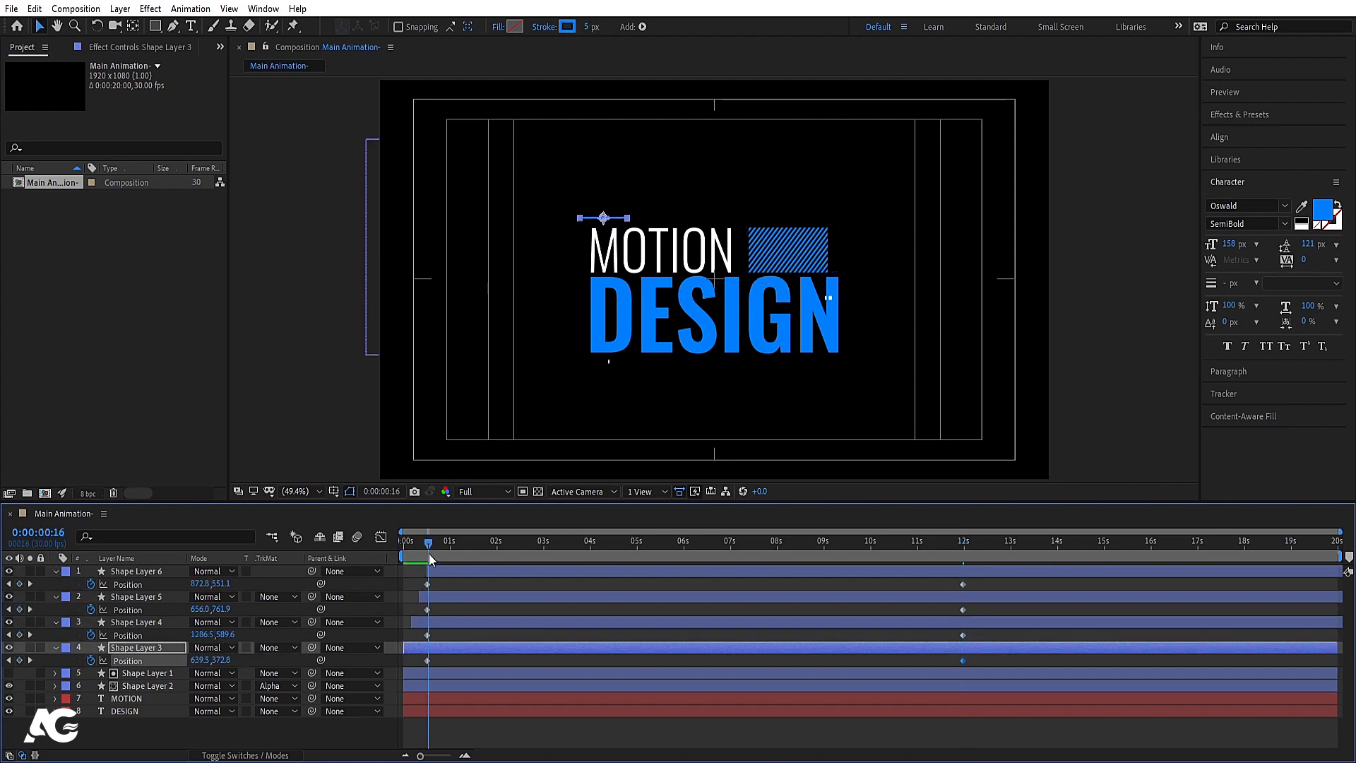
pyautogui.press('space')
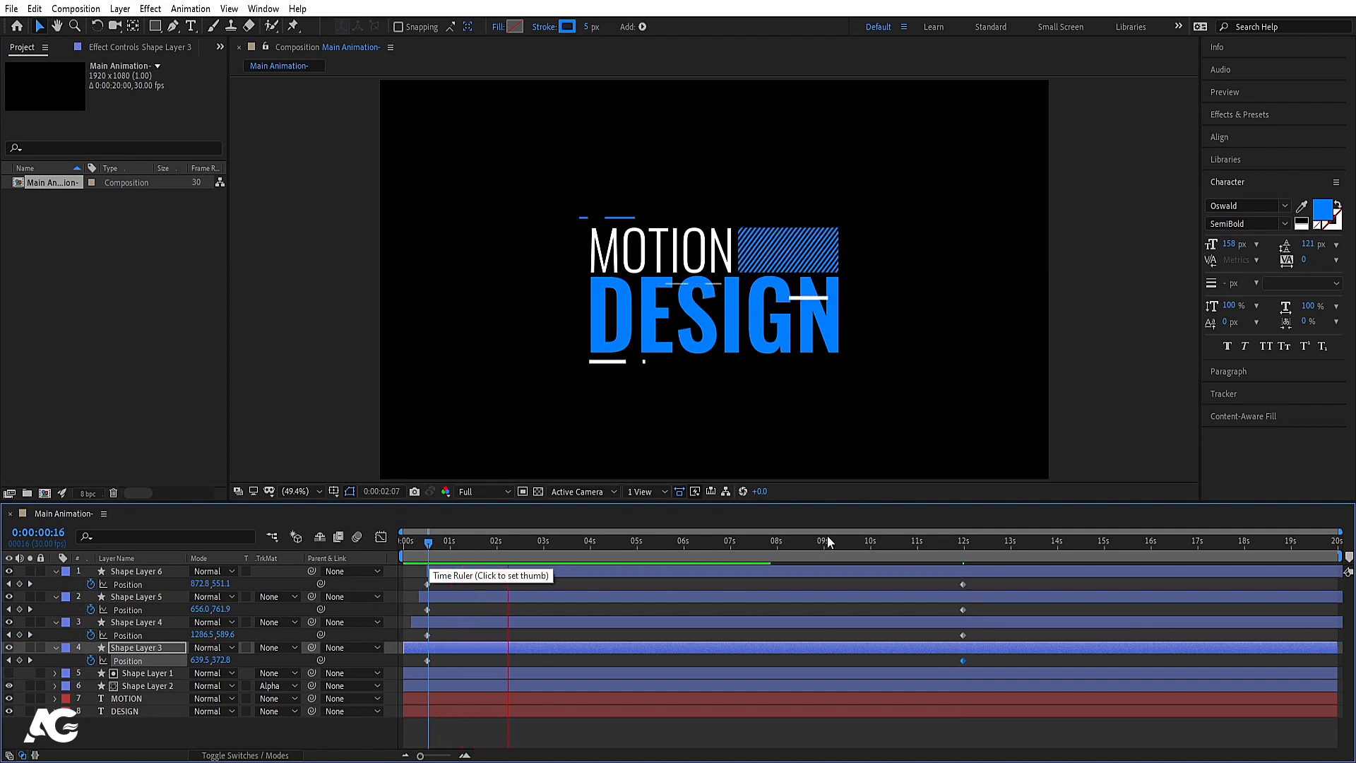
pyautogui.press('space')
pyautogui.moveTo(494, 554); pyautogui.dragTo(329, 544)
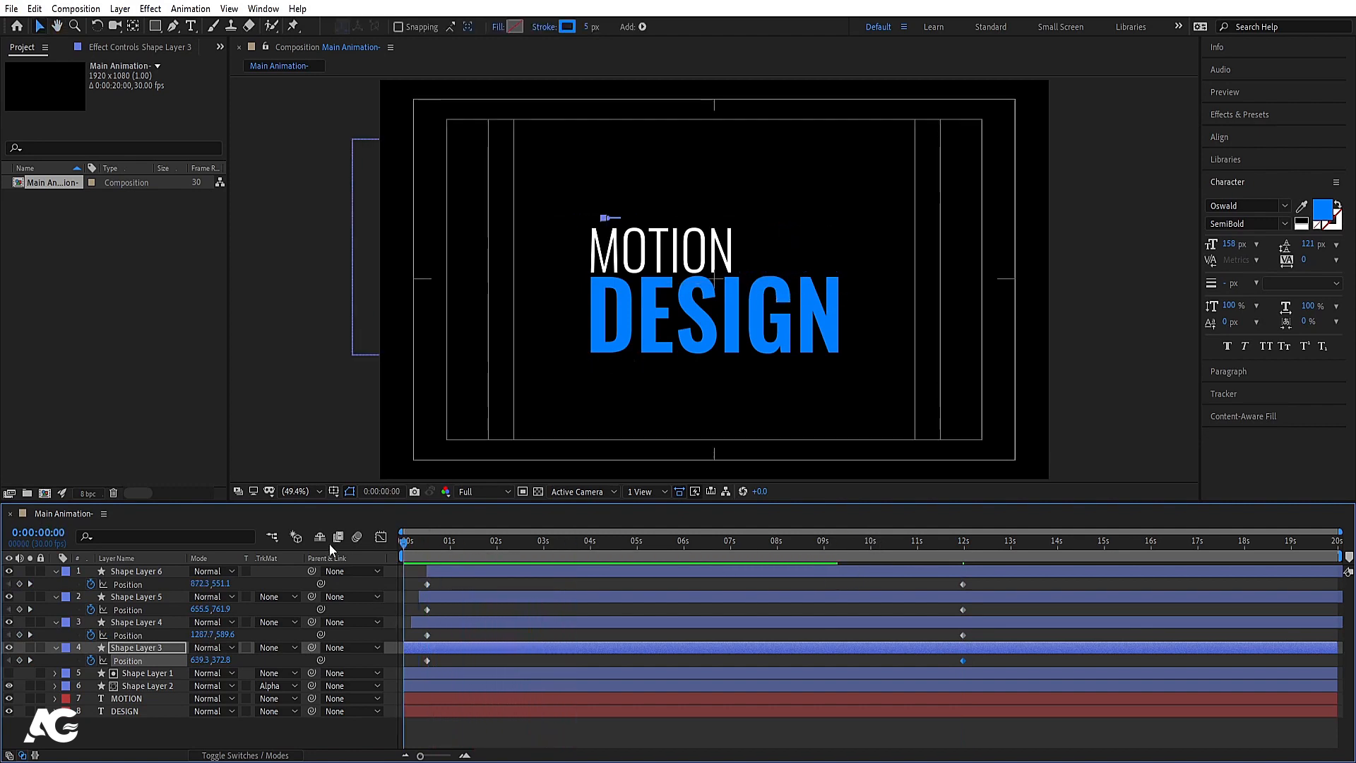
# Step: Collapse the layer properties and pre-compose the six shape layers as Extra Elements
pyautogui.click(443, 582)
pyautogui.press('u')
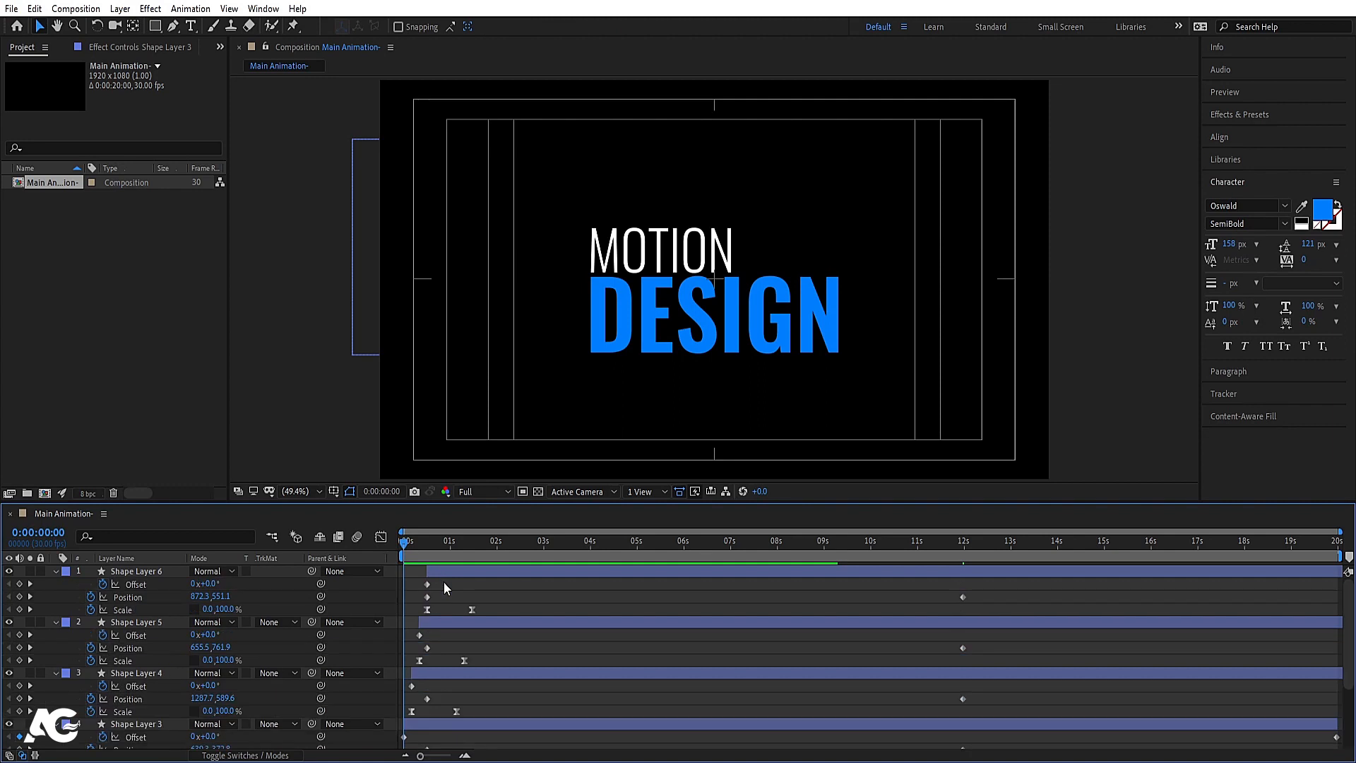
pyautogui.press('u')
pyautogui.click(169, 634)
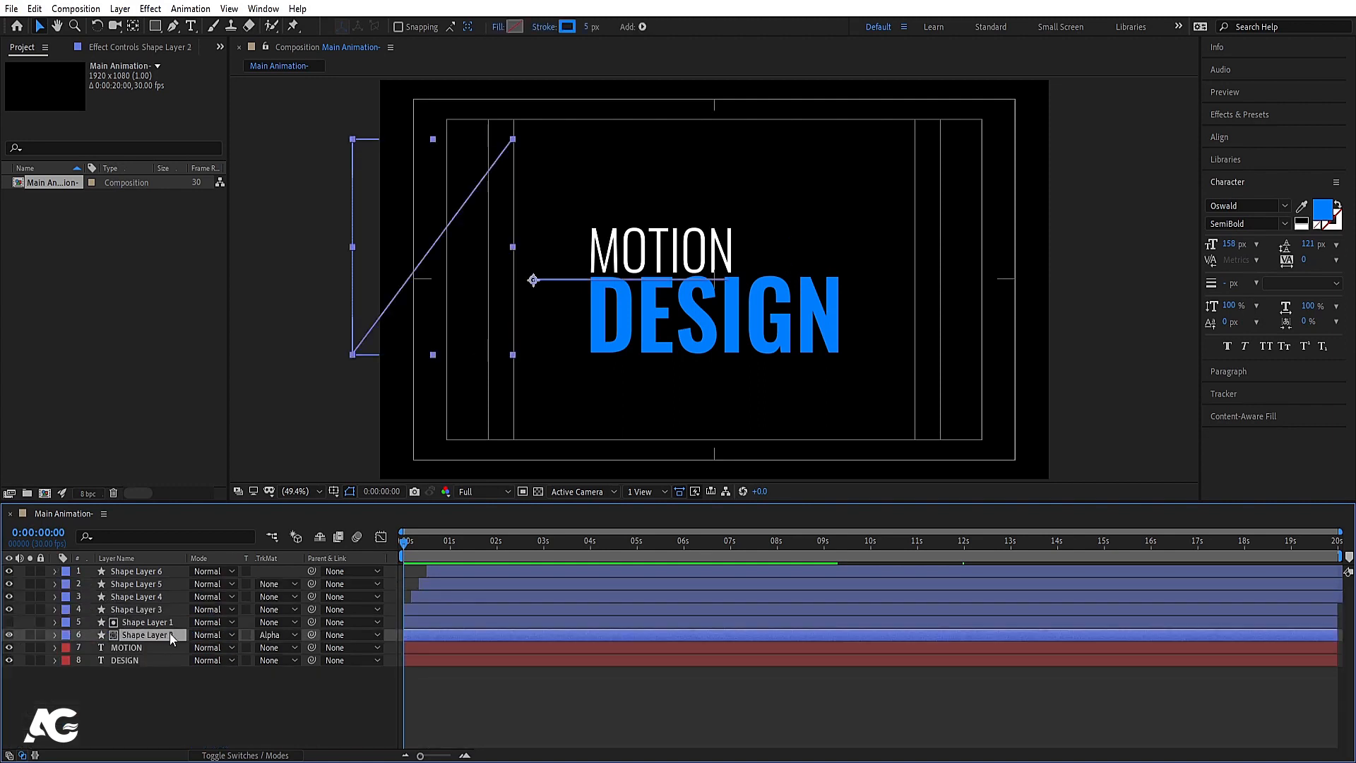
pyautogui.keyDown('shift'); pyautogui.click(130, 574); pyautogui.keyUp('shift')
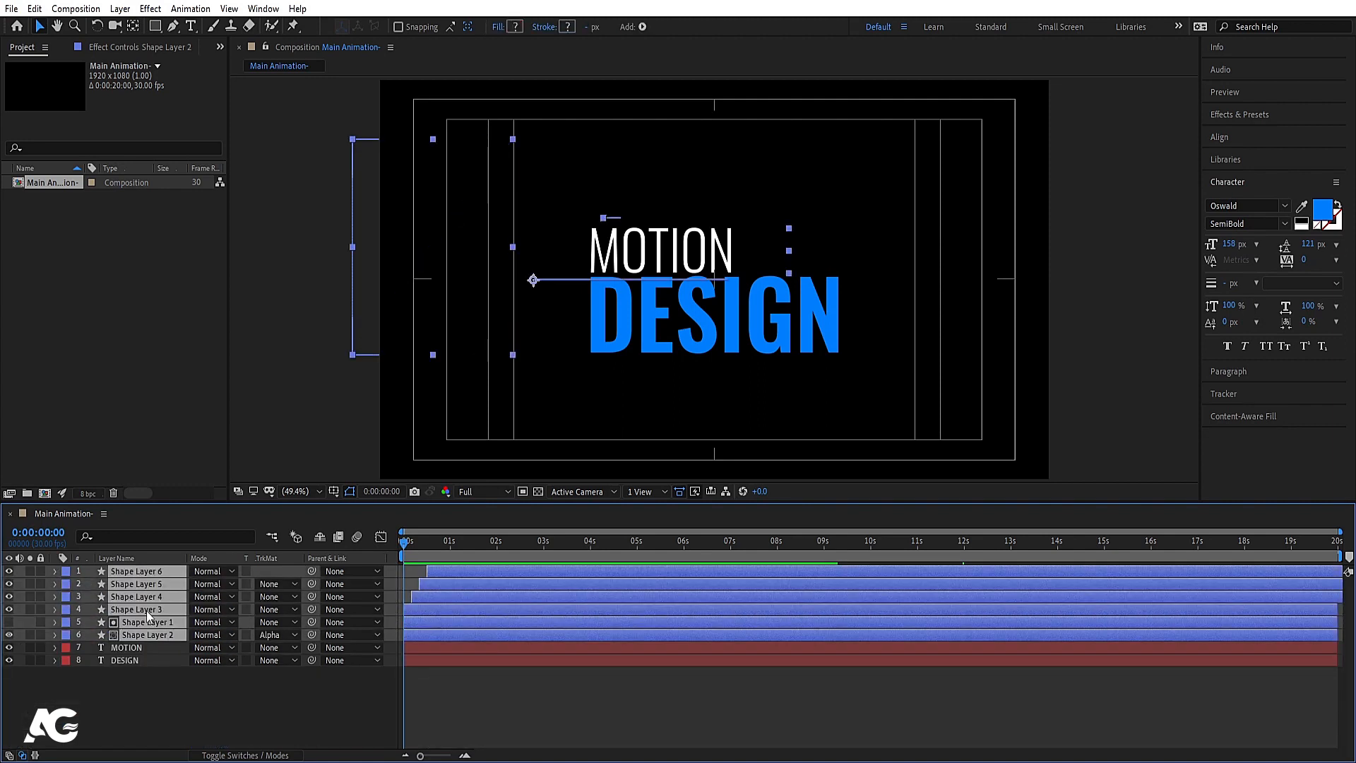
pyautogui.hotkey('ctrl', 'shift', 'c')
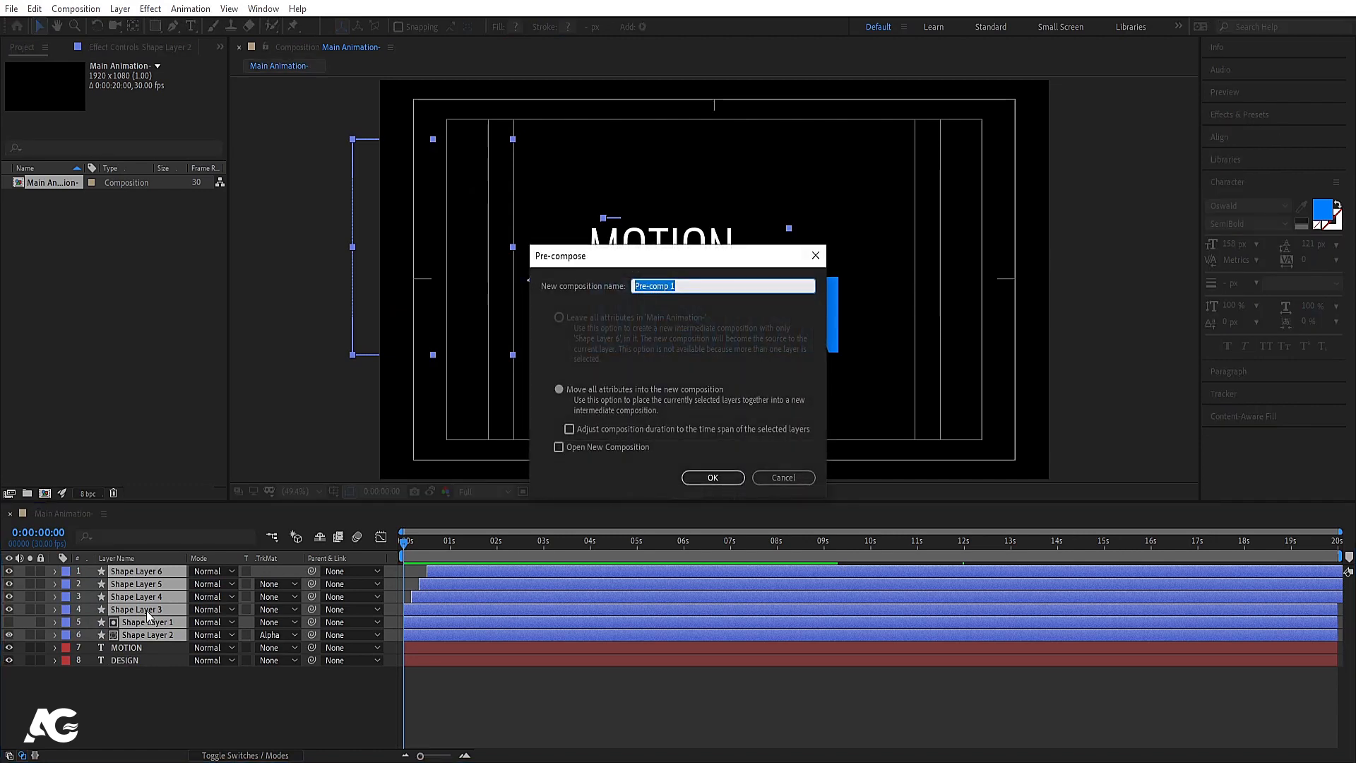
pyautogui.write('Extra Elements')
pyautogui.press('Return')
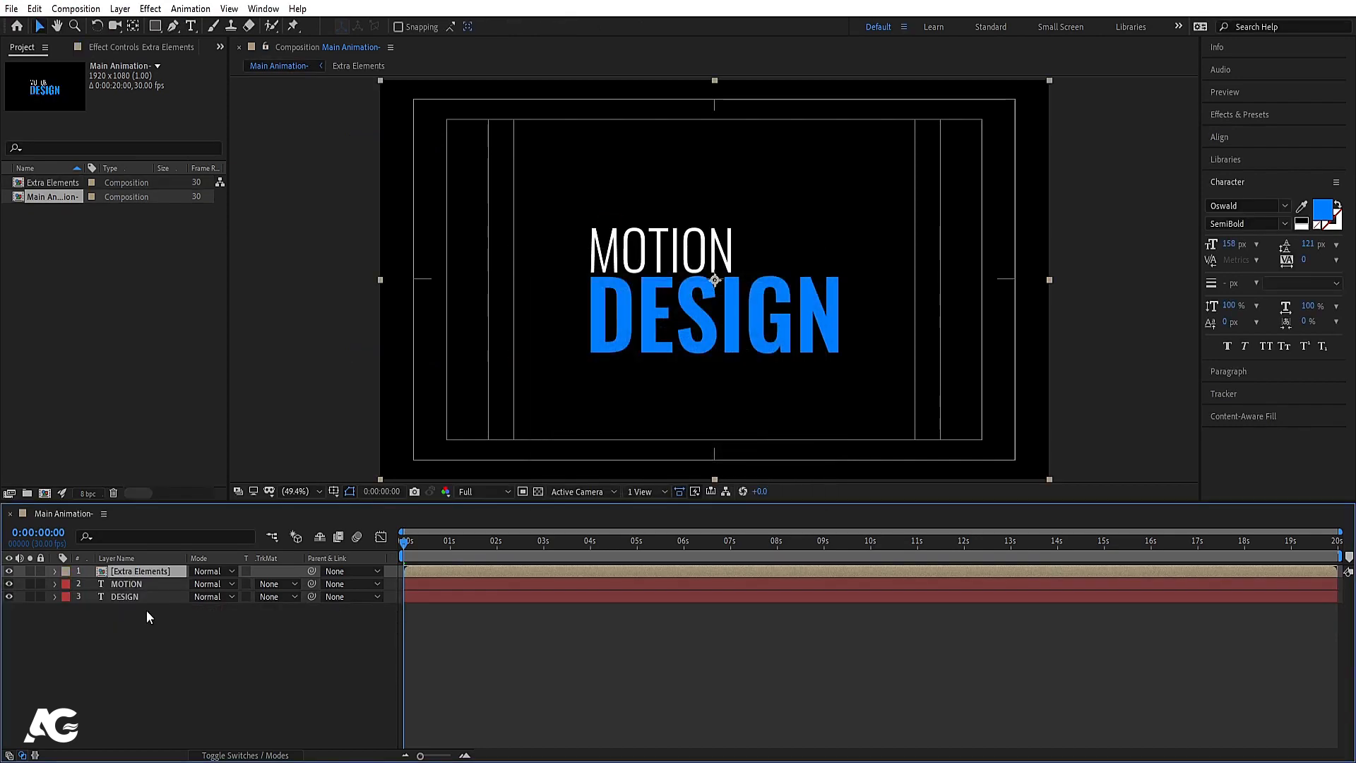
# Step: Hide the Extra Elements layer and set the tracking of the DESIGN text to -35
pyautogui.click(9, 571)
pyautogui.click(99, 628)
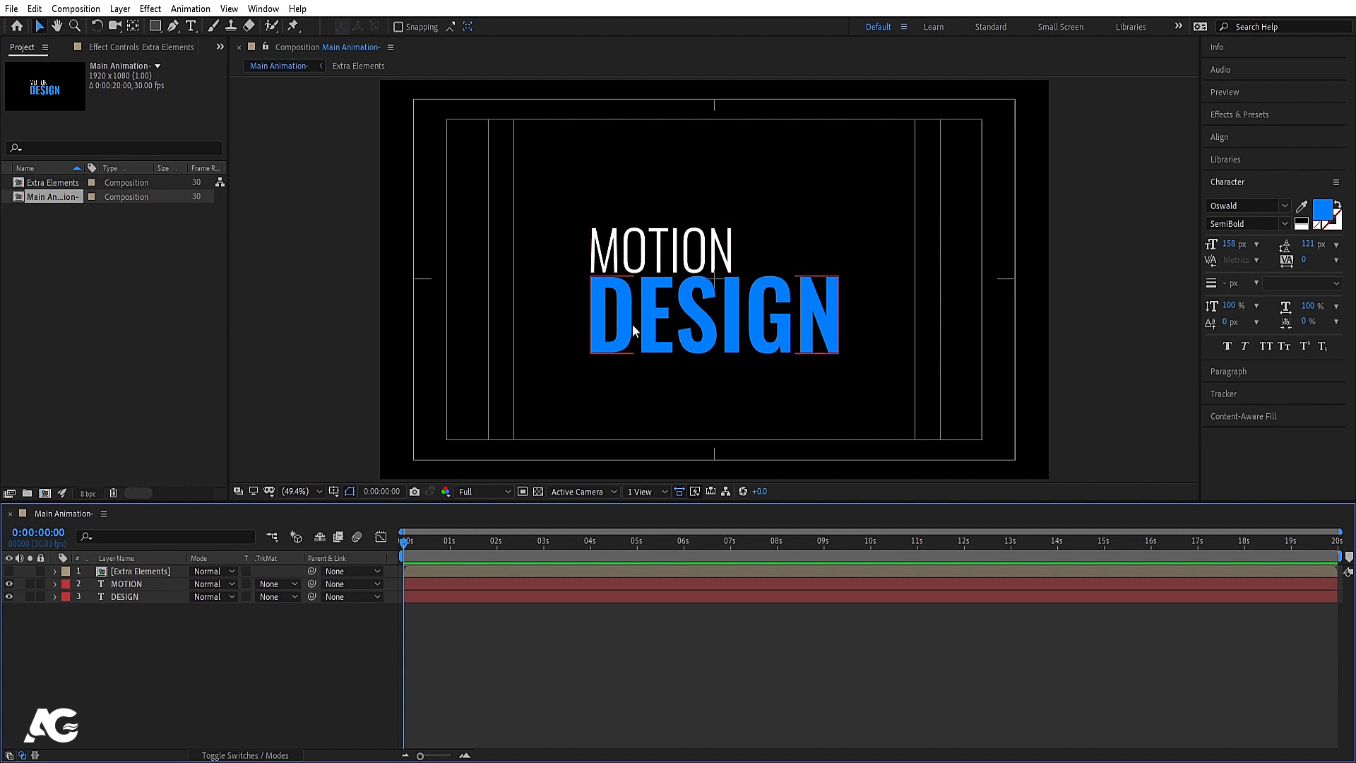
pyautogui.click(142, 596)
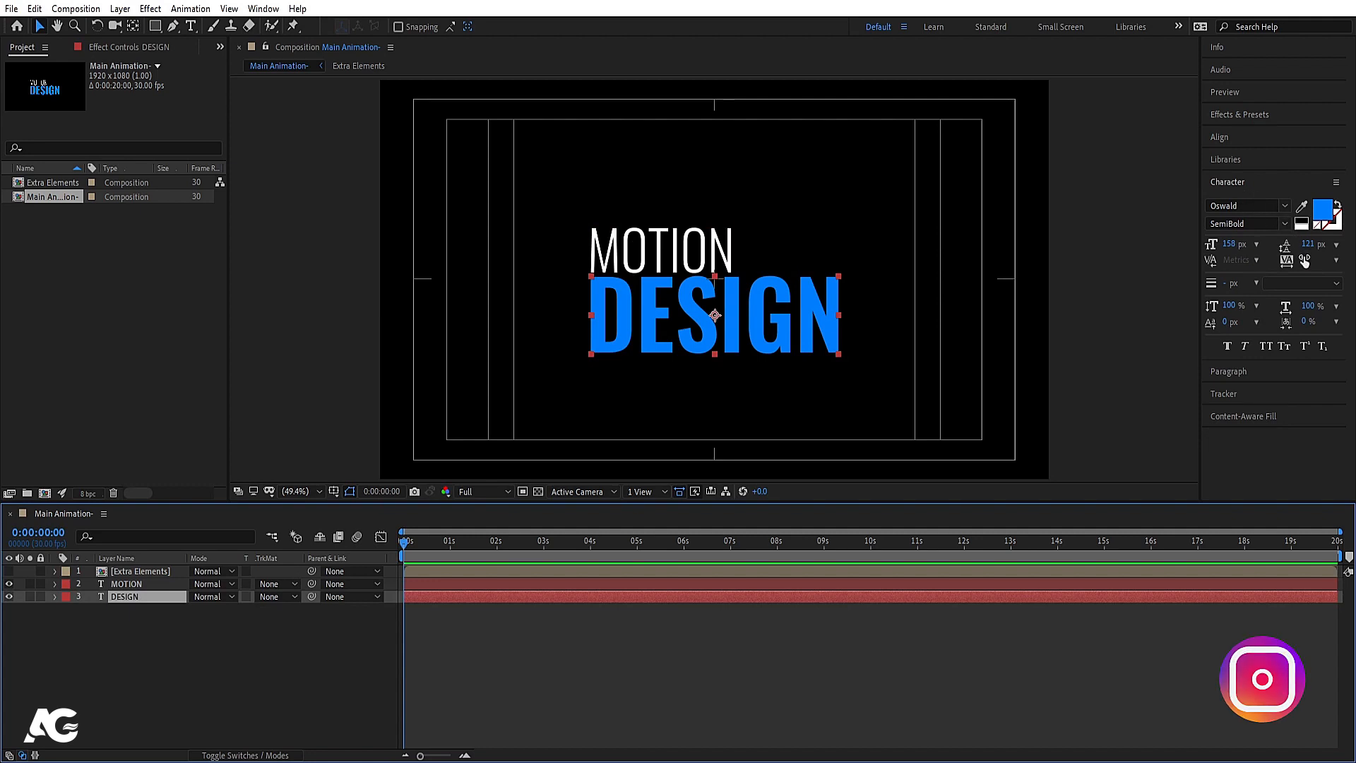
pyautogui.moveTo(1304, 260); pyautogui.dragTo(1284, 260)
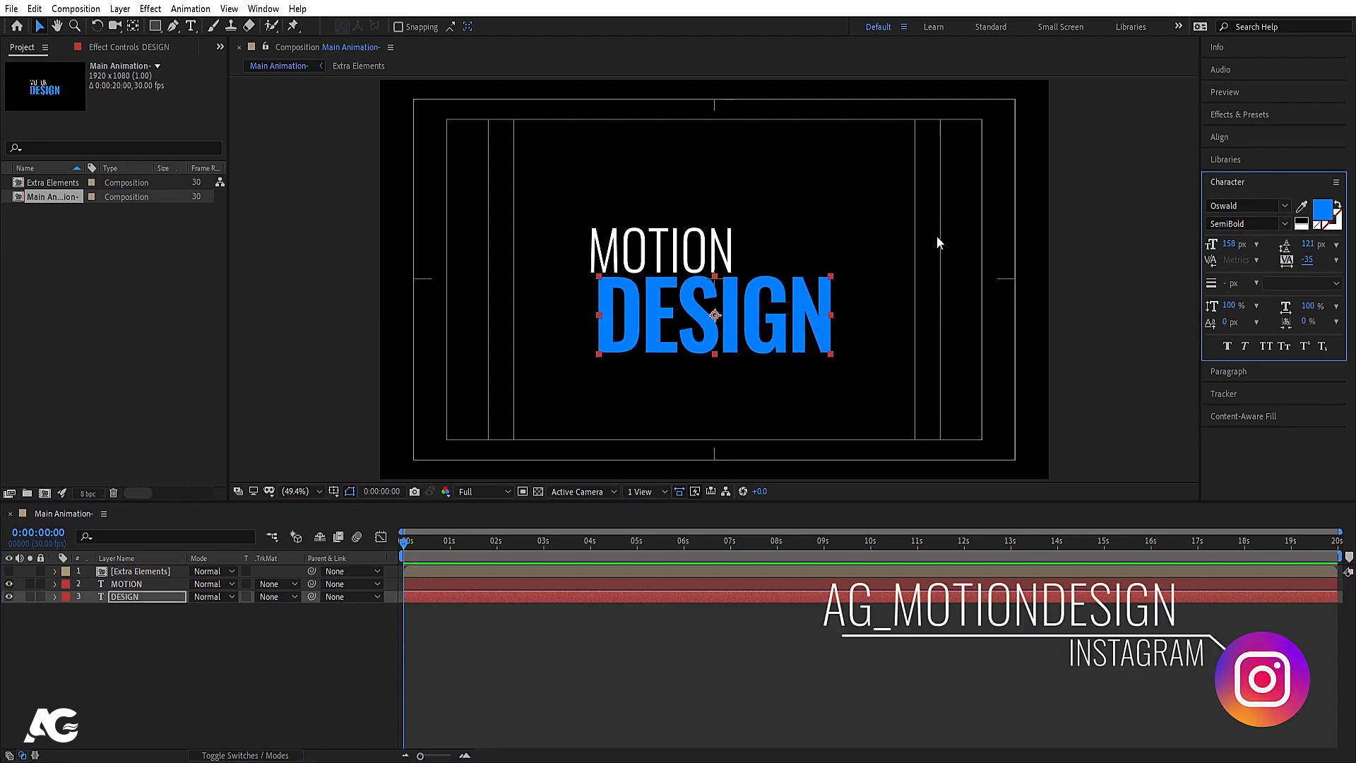
# Step: Set the tracking of the MOTION text to -26 and deselect it
pyautogui.click(656, 256)
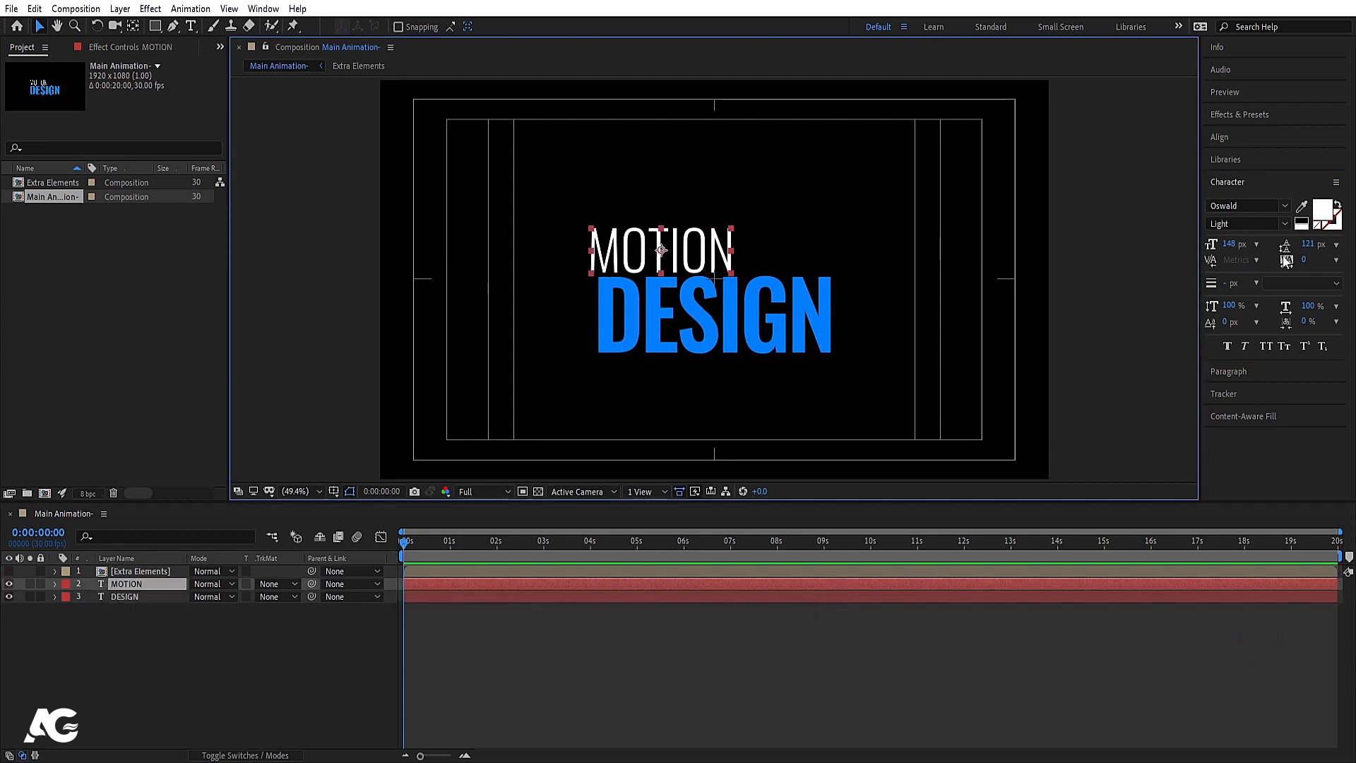
pyautogui.moveTo(1286, 261); pyautogui.dragTo(1285, 261)
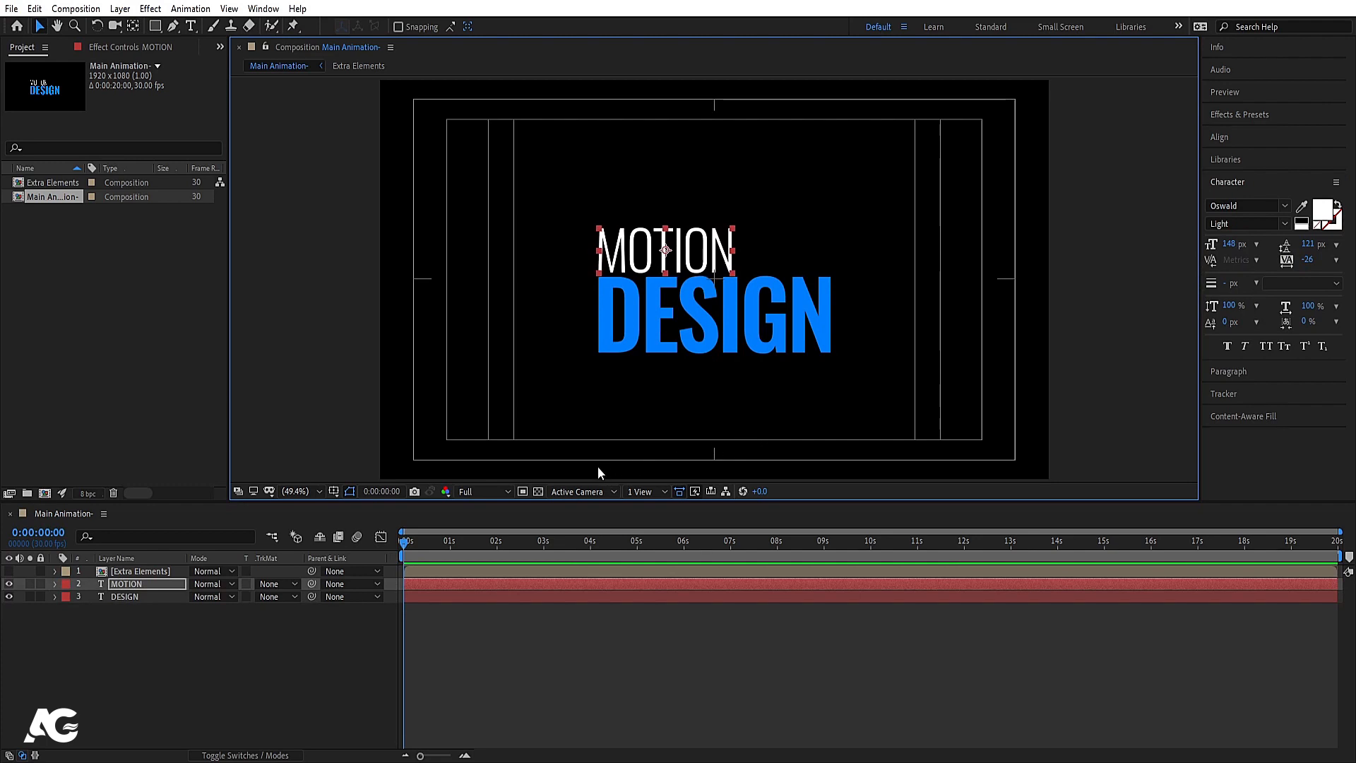
pyautogui.click(311, 651)
# Step: Preview the title, show the Extra Elements layer again at 0:00:02:00, and preview the combined animation
pyautogui.press('space')
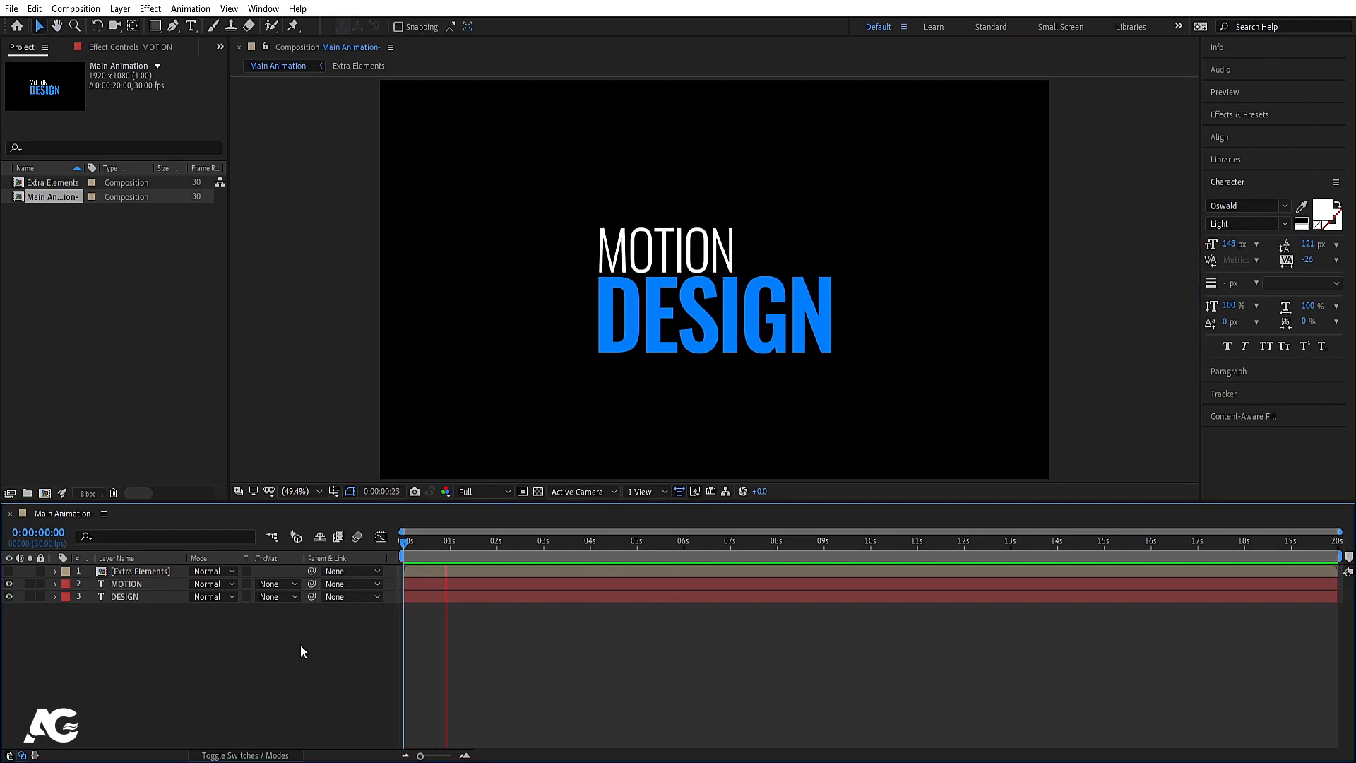
pyautogui.press('space')
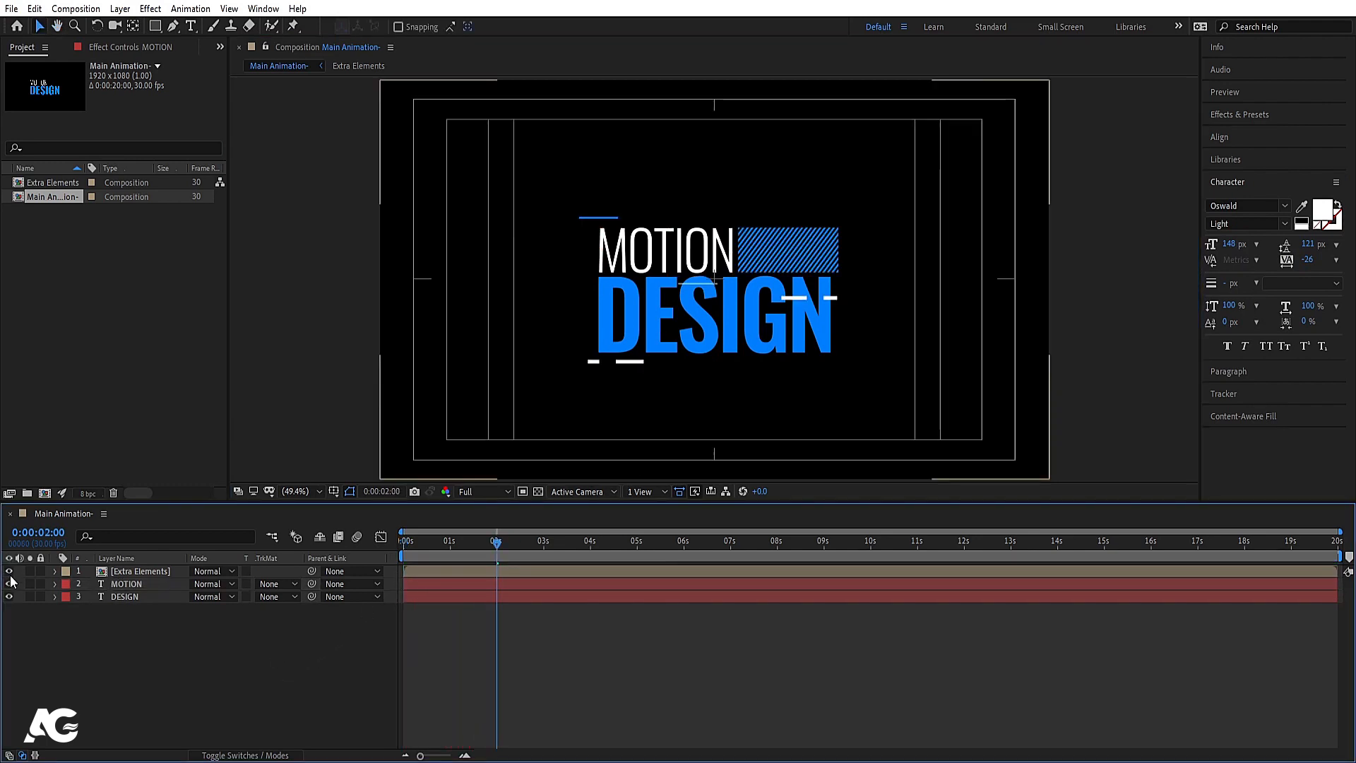
pyautogui.press('space')
pyautogui.press('space')
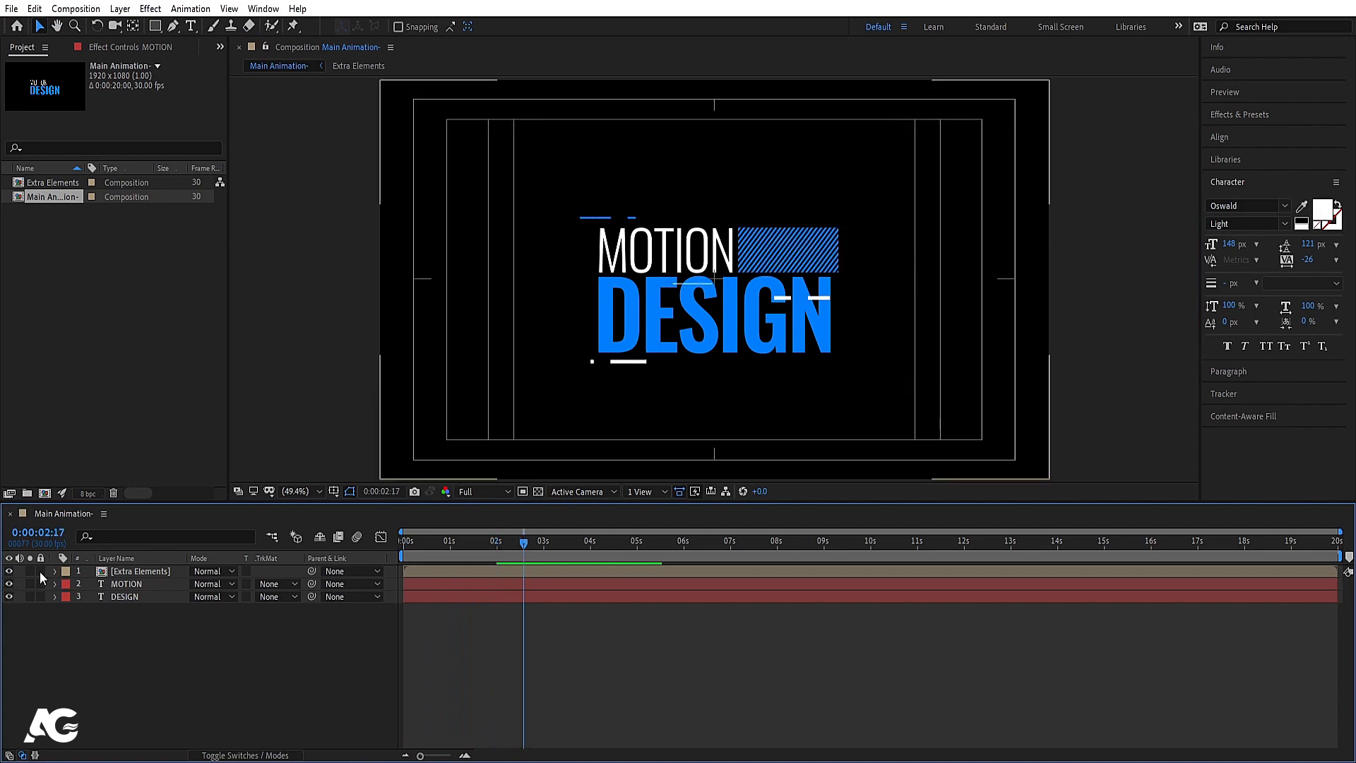
# Step: Hide the Extra Elements layer and return to the beginning of the composition at 0:00:00:00
pyautogui.click(142, 570)
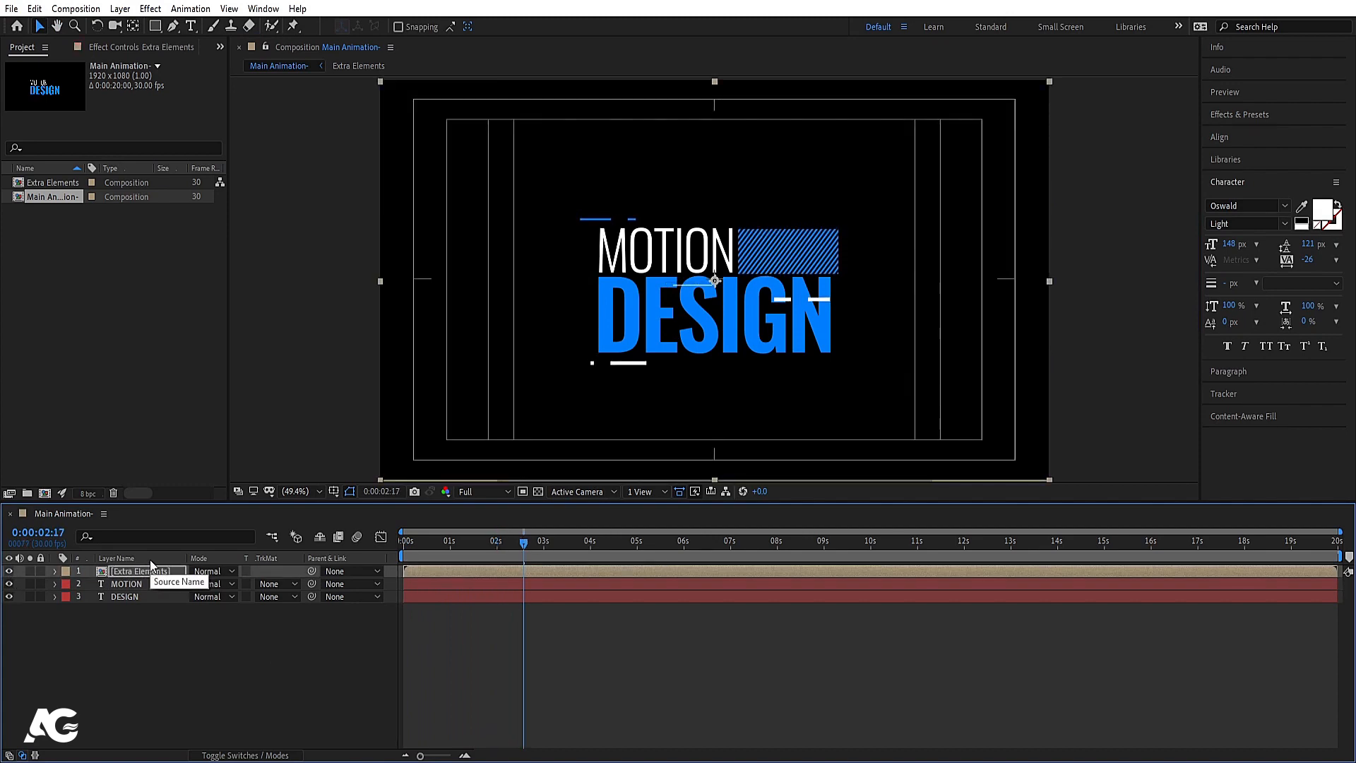
pyautogui.click(107, 639)
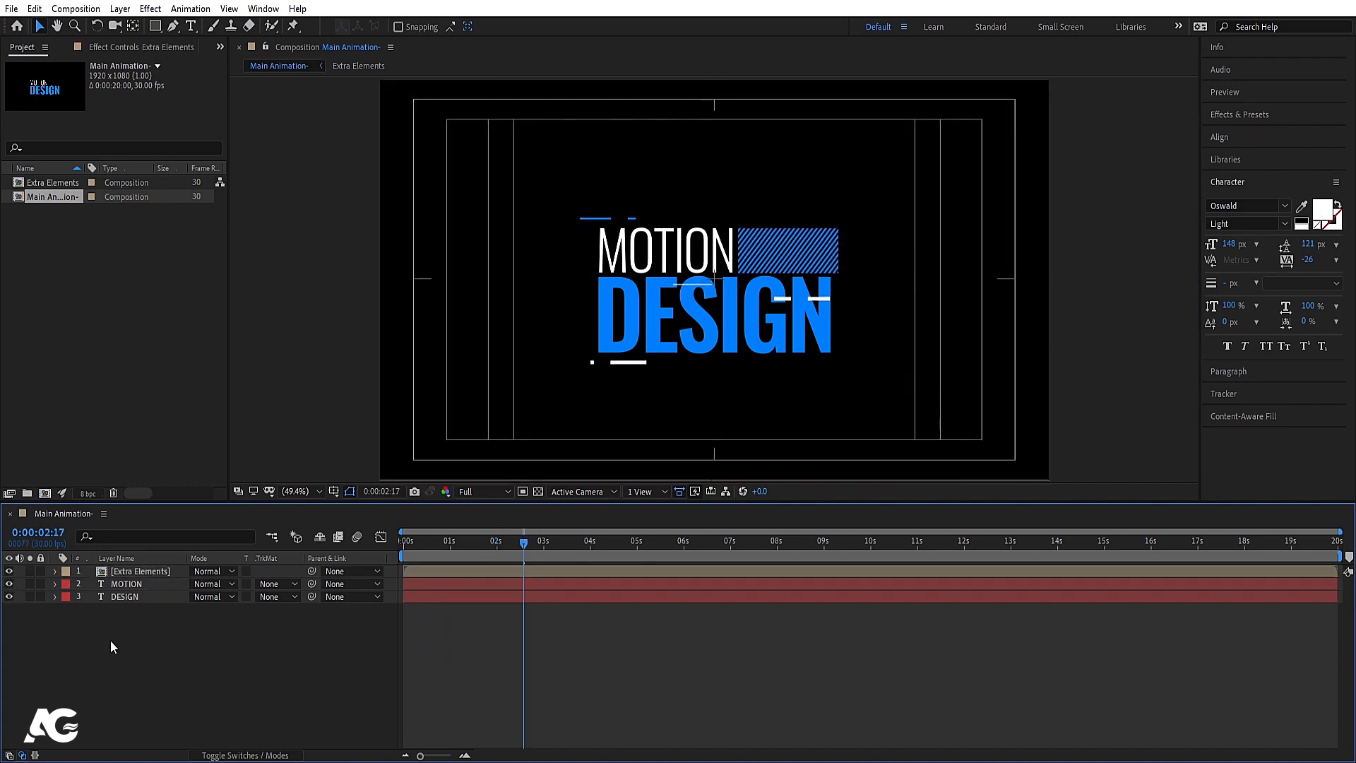
pyautogui.click(9, 570)
pyautogui.press('Home')
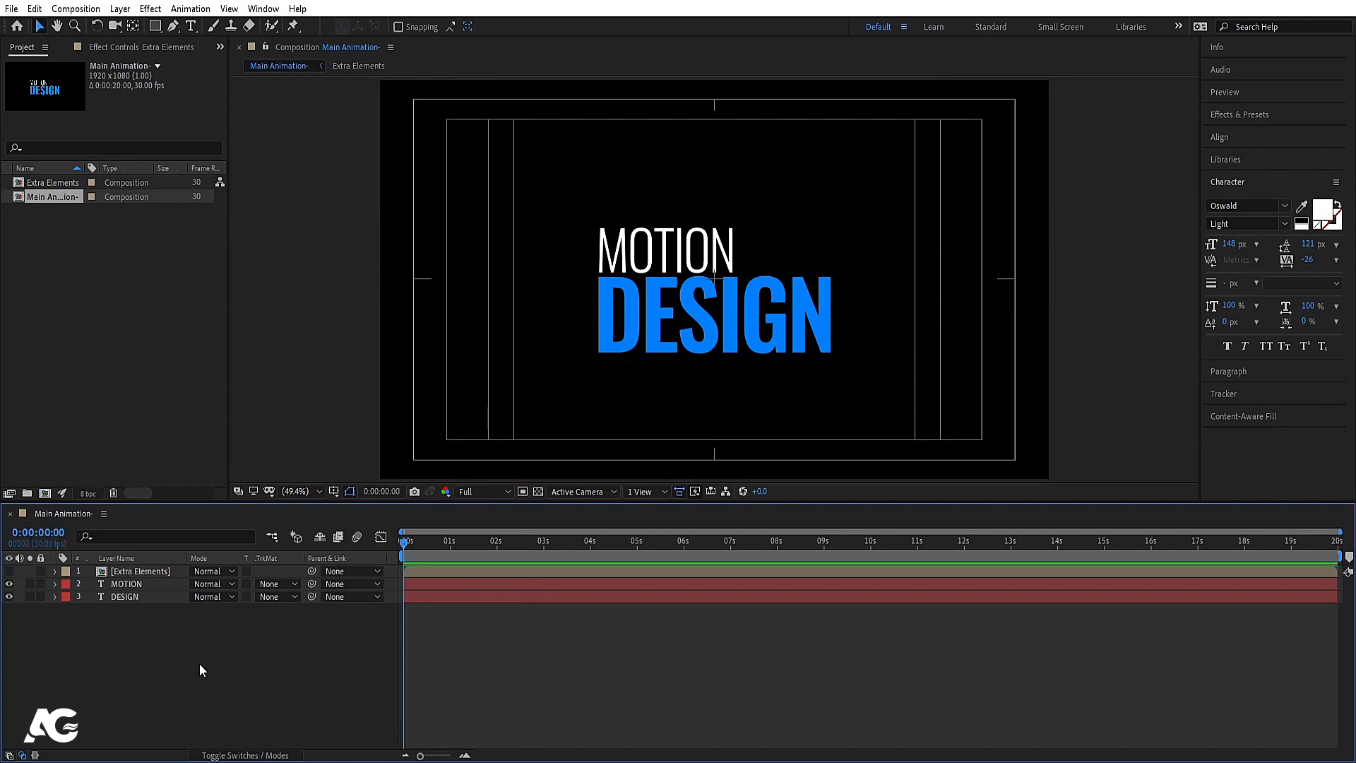
# Step: Set the opacity of the MOTION and DESIGN text layers to 50% and lock both layers
pyautogui.click(190, 31)
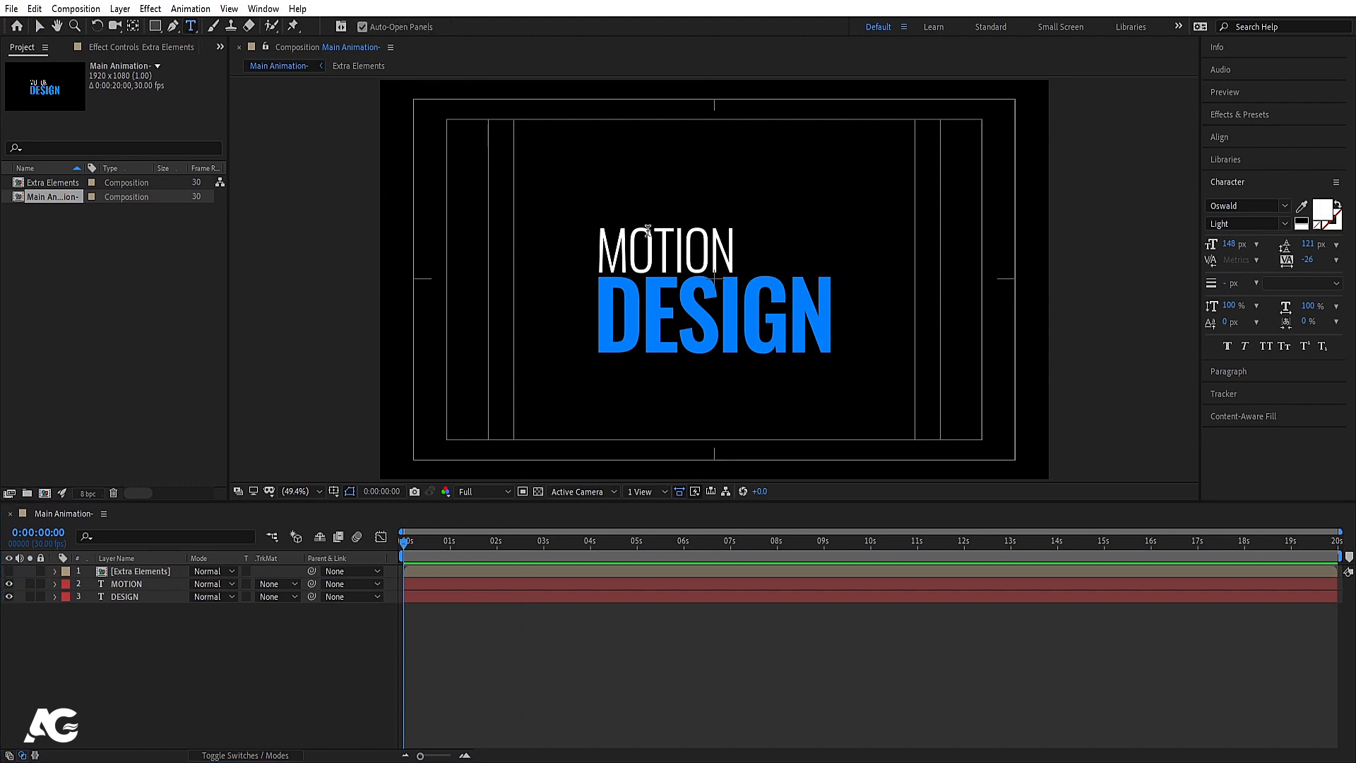
pyautogui.click(134, 583)
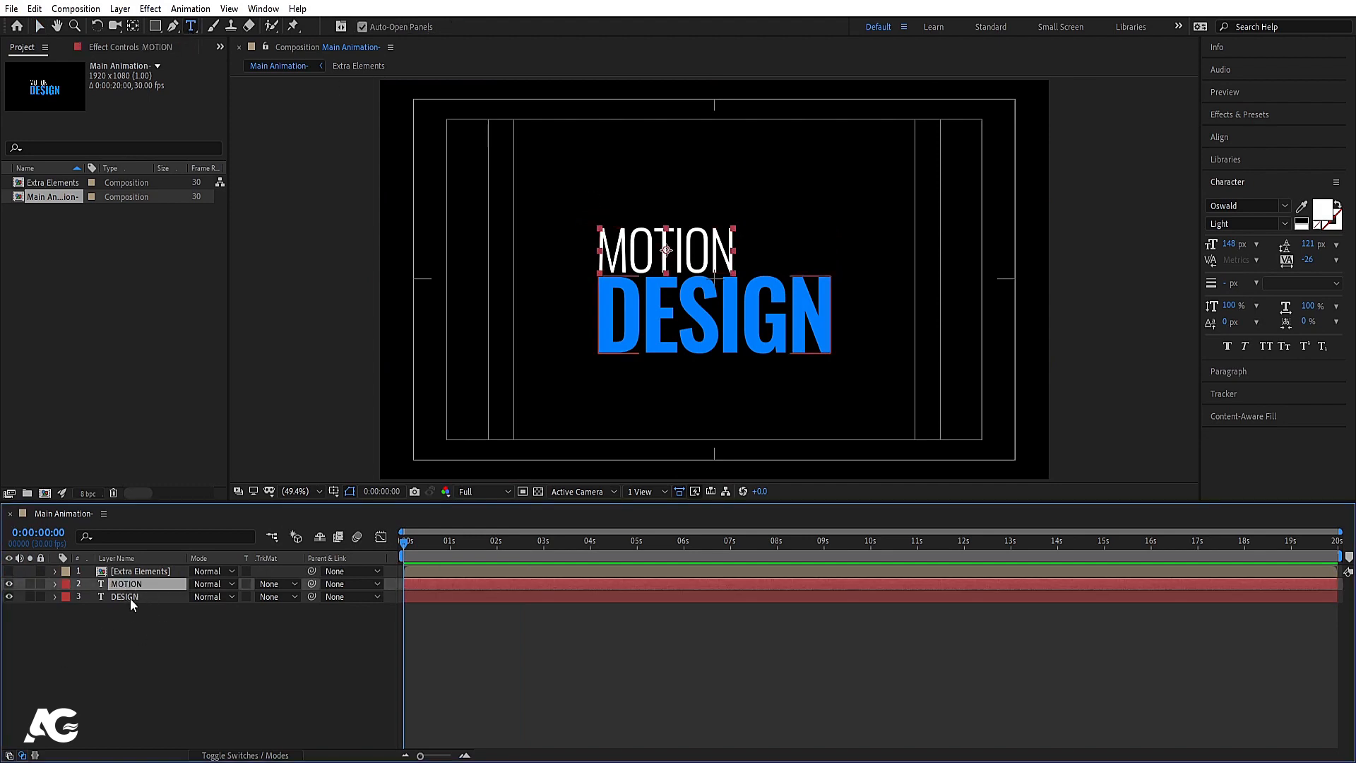
pyautogui.keyDown('shift'); pyautogui.click(126, 597); pyautogui.keyUp('shift')
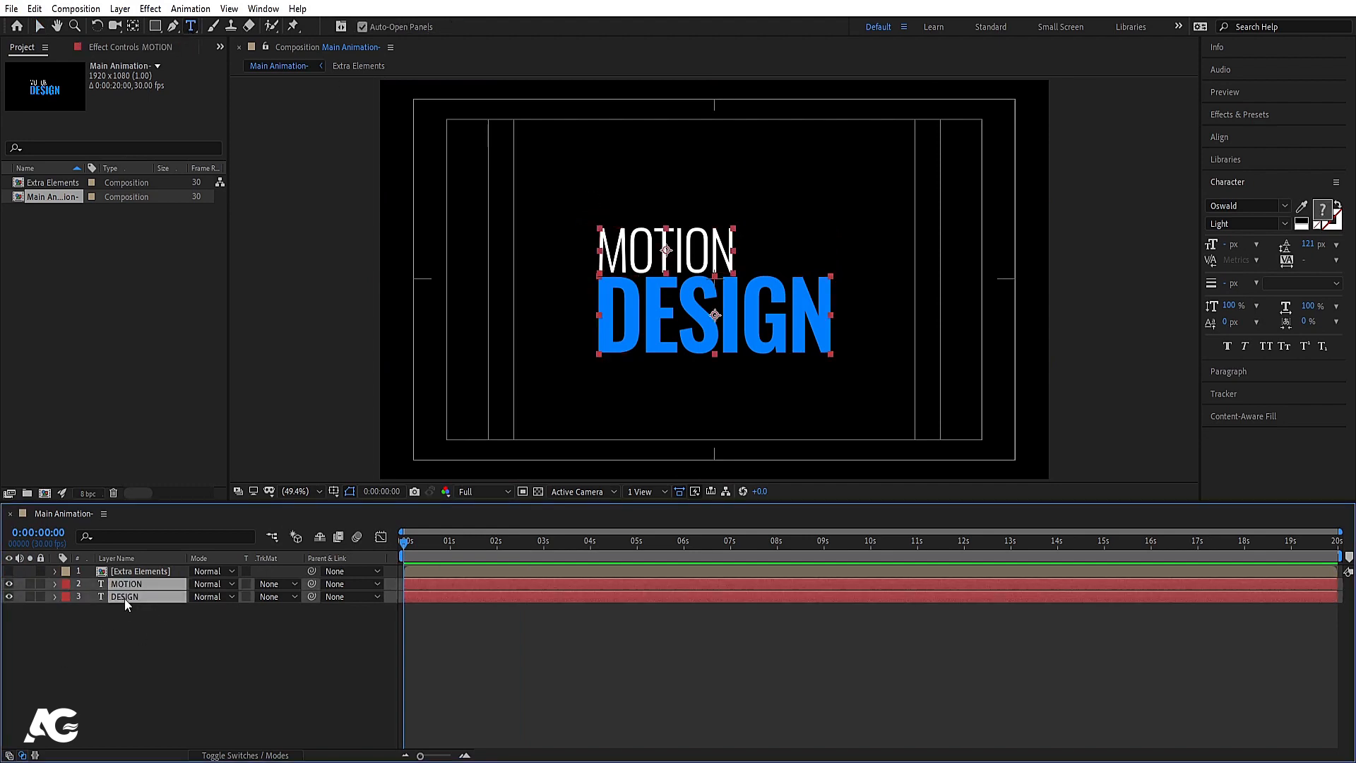
pyautogui.press('t')
pyautogui.click(200, 597)
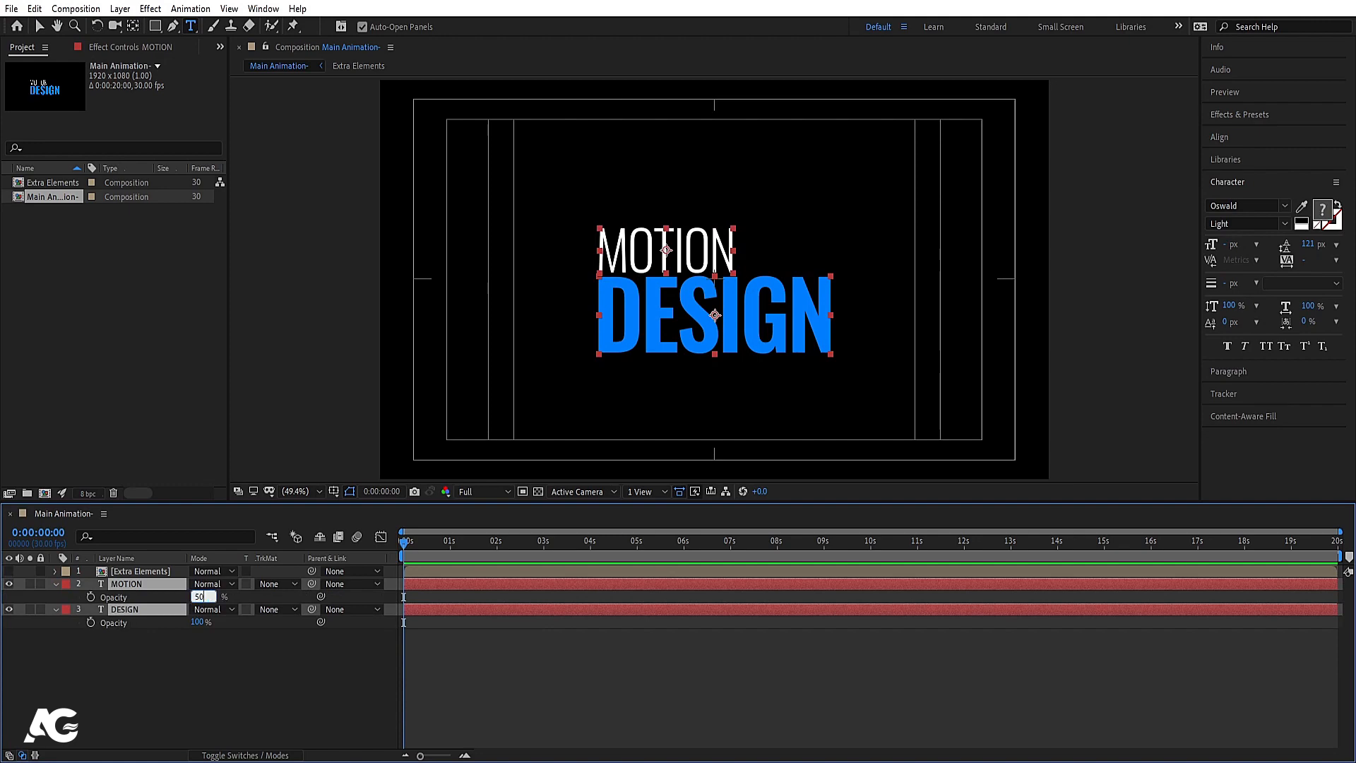
pyautogui.write('50')
pyautogui.press('Return')
pyautogui.hotkey('ctrl', 'l')
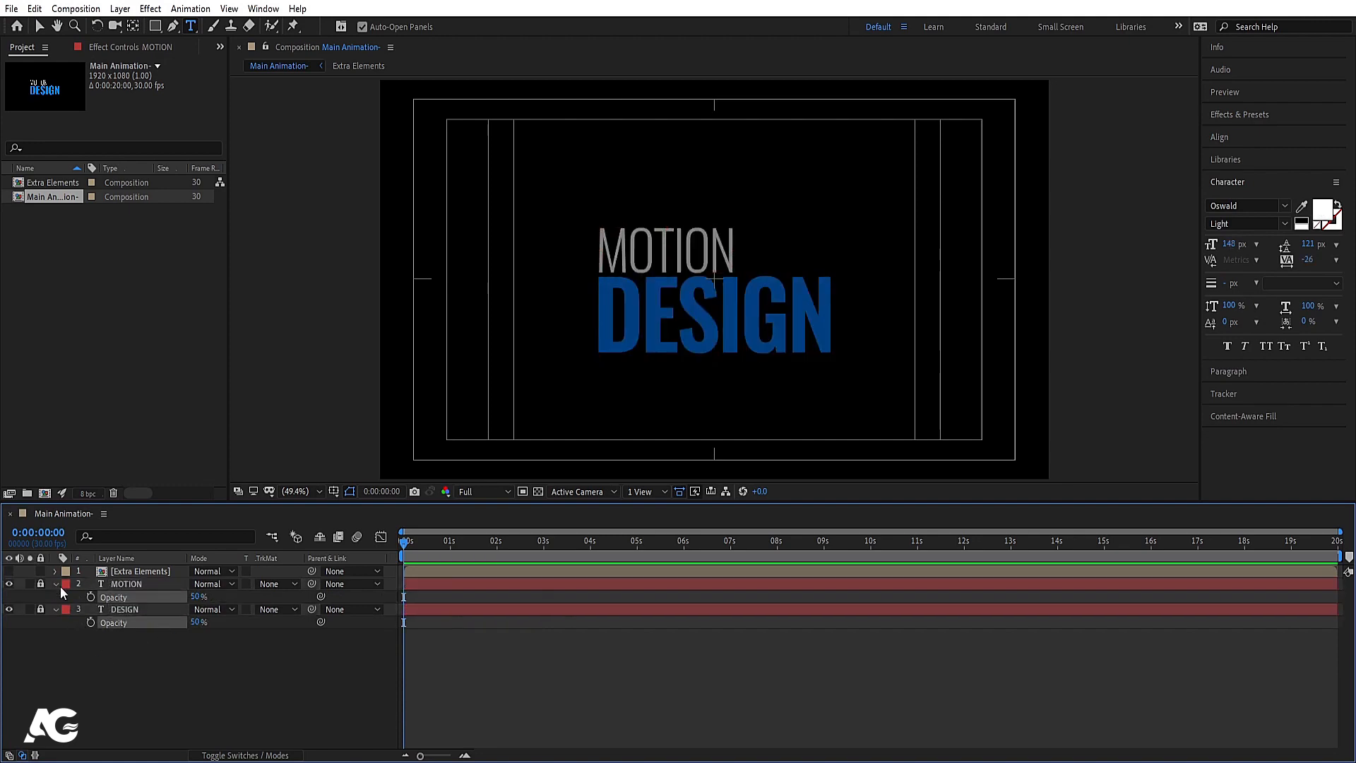
# Step: Create a separate text layer reading M and align it exactly over the M of MOTION
pyautogui.scroll(3, 601, 263)
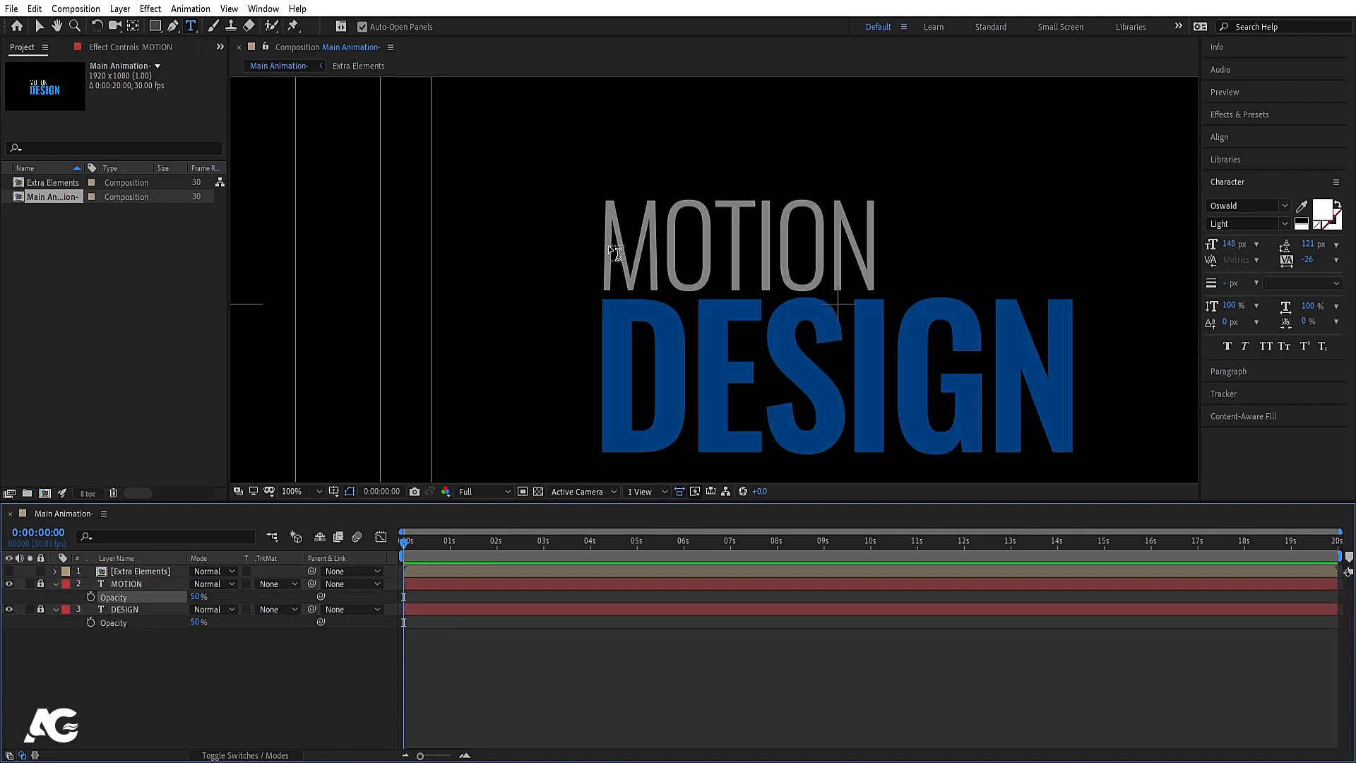
pyautogui.click(614, 288)
pyautogui.write('M')
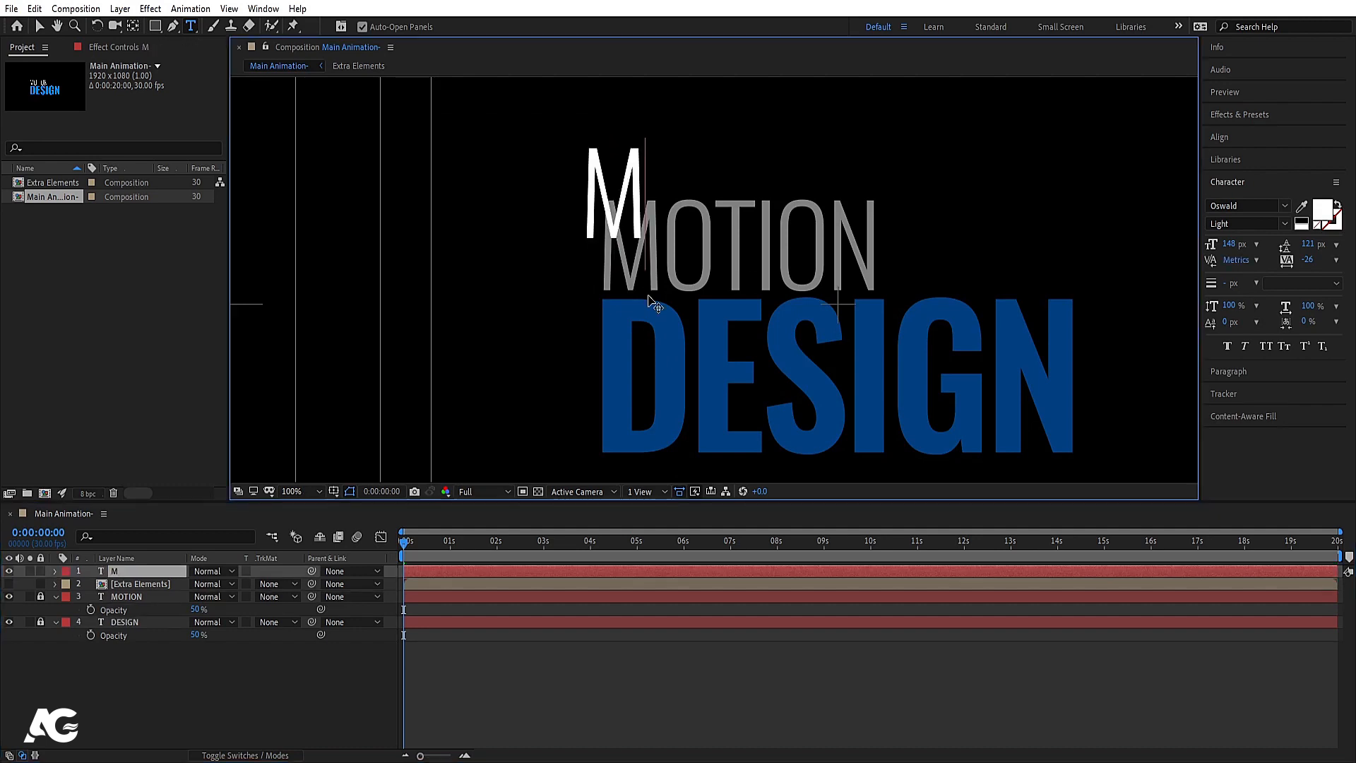
pyautogui.click(134, 573)
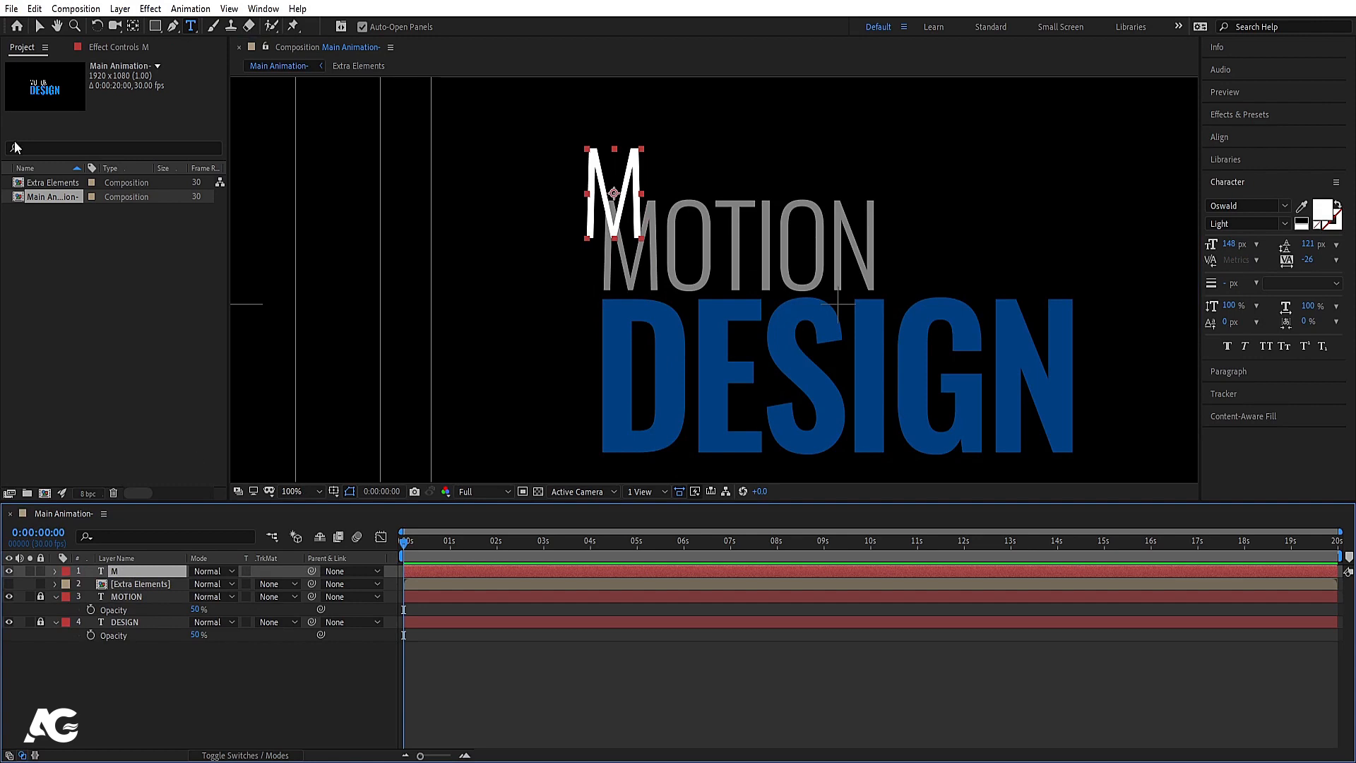
pyautogui.press('v')
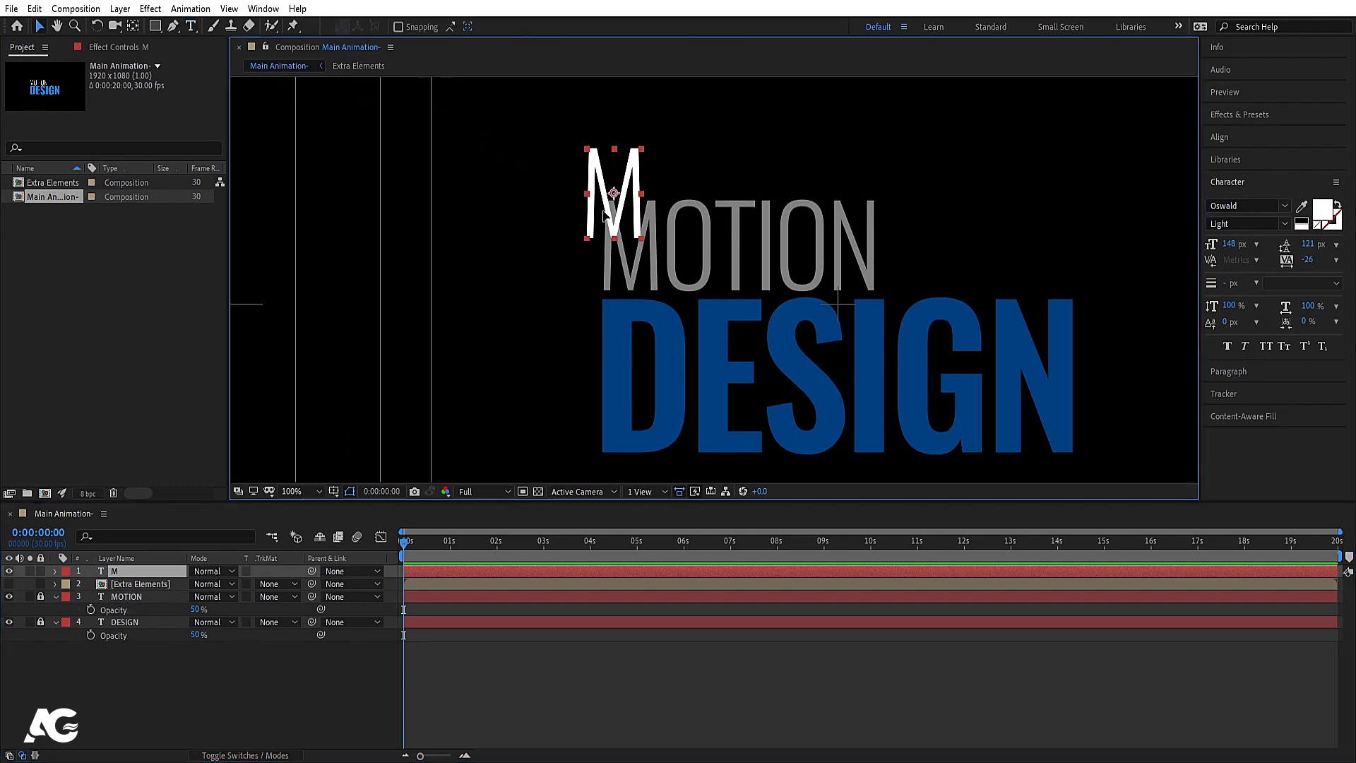
pyautogui.moveTo(596, 206); pyautogui.dragTo(619, 267)
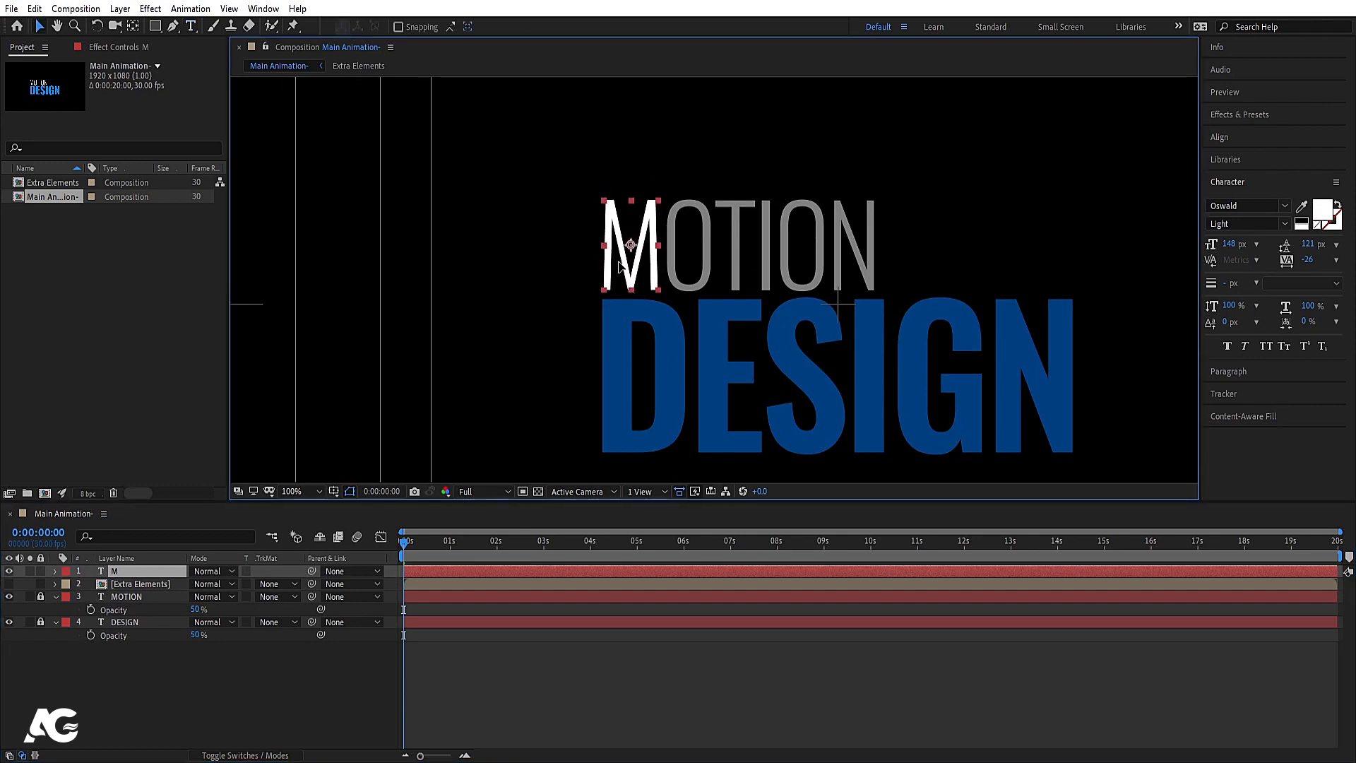
# Step: Add Scale and Position keyframes to the M layer and move both keyframes to 6 seconds
pyautogui.click(133, 574)
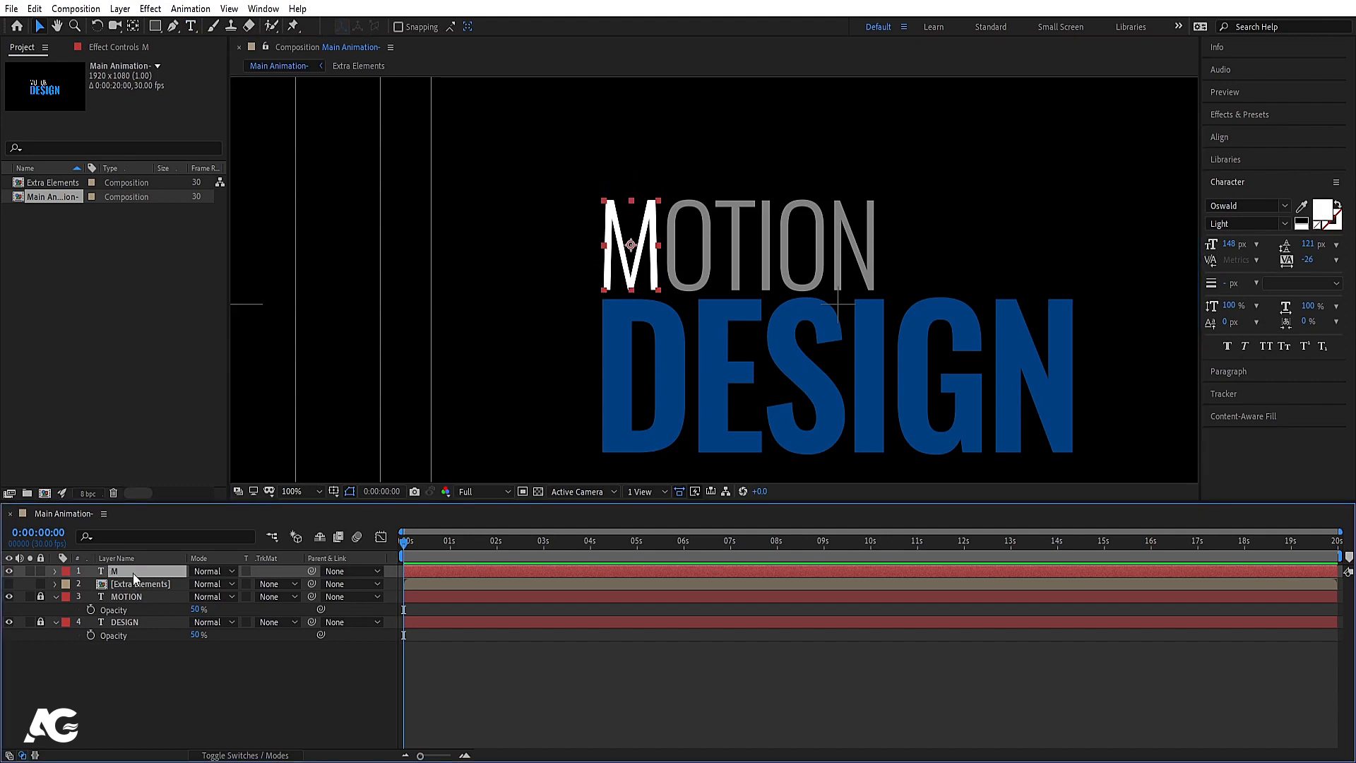
pyautogui.press('p')
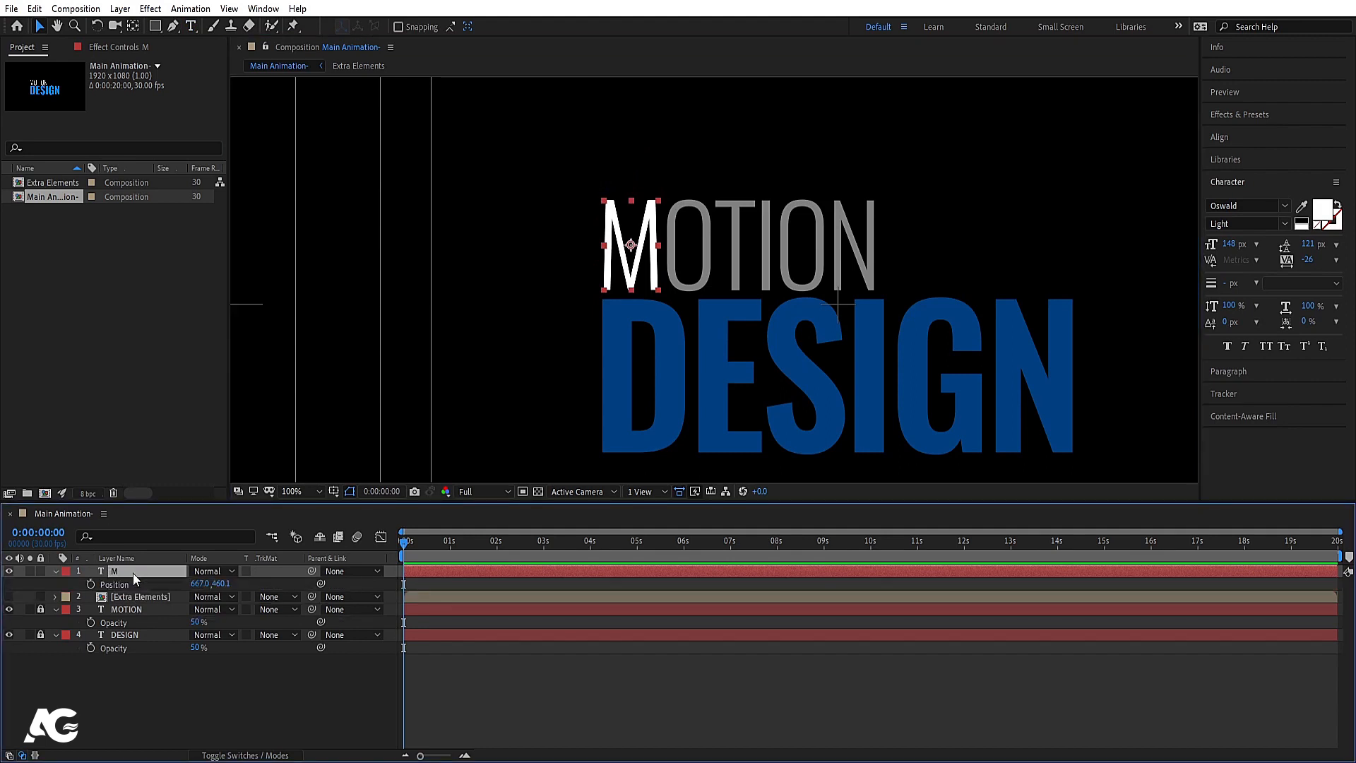
pyautogui.press('s')
pyautogui.click(90, 585)
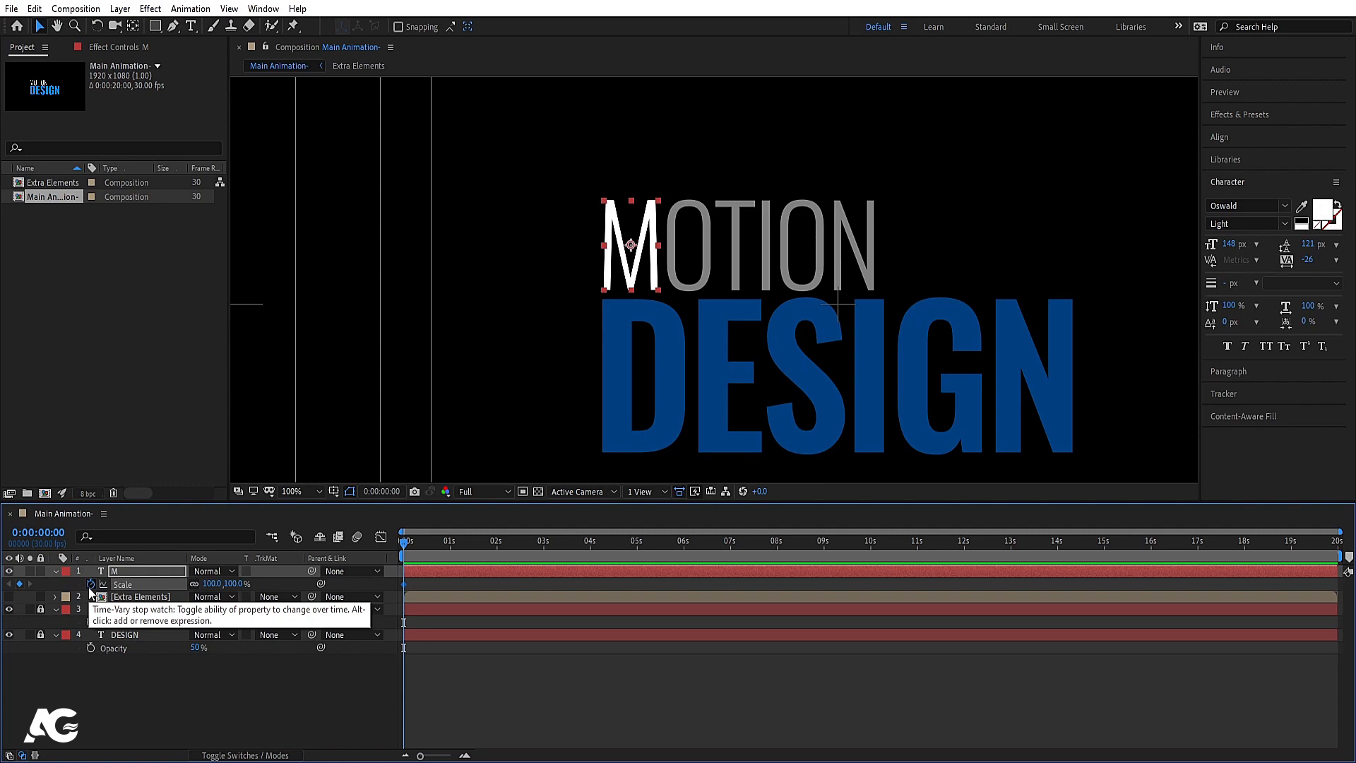
pyautogui.hotkey('alt', 'shift', 'p')
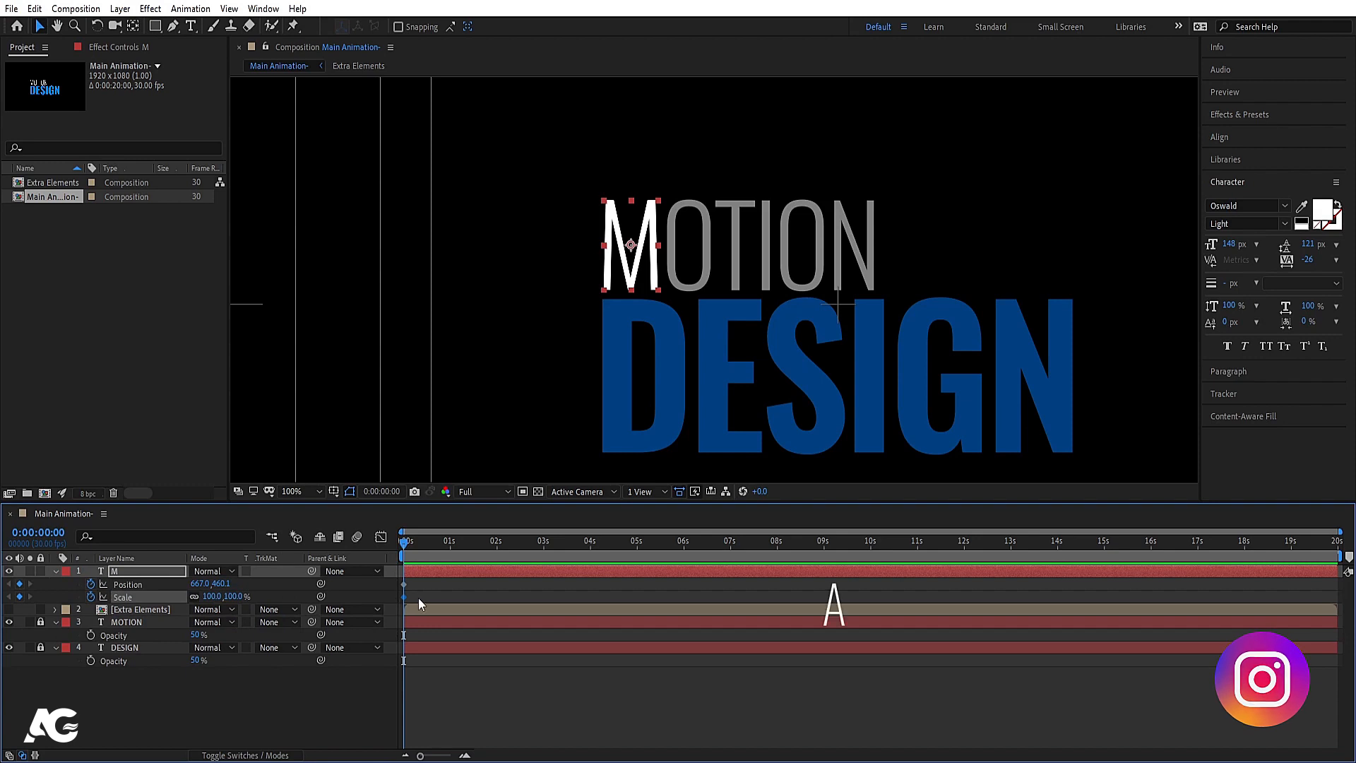
pyautogui.moveTo(428, 581); pyautogui.dragTo(685, 595)
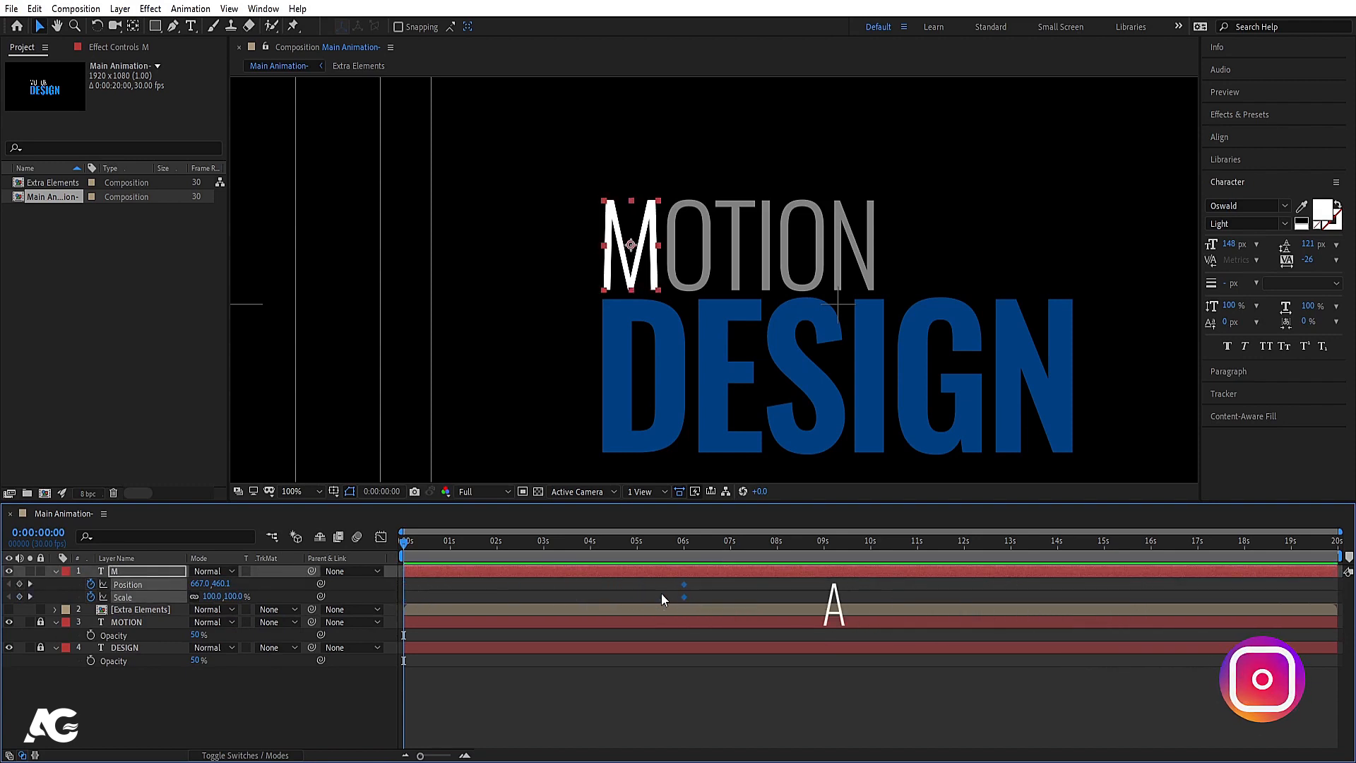
pyautogui.click(540, 592)
pyautogui.click(109, 571)
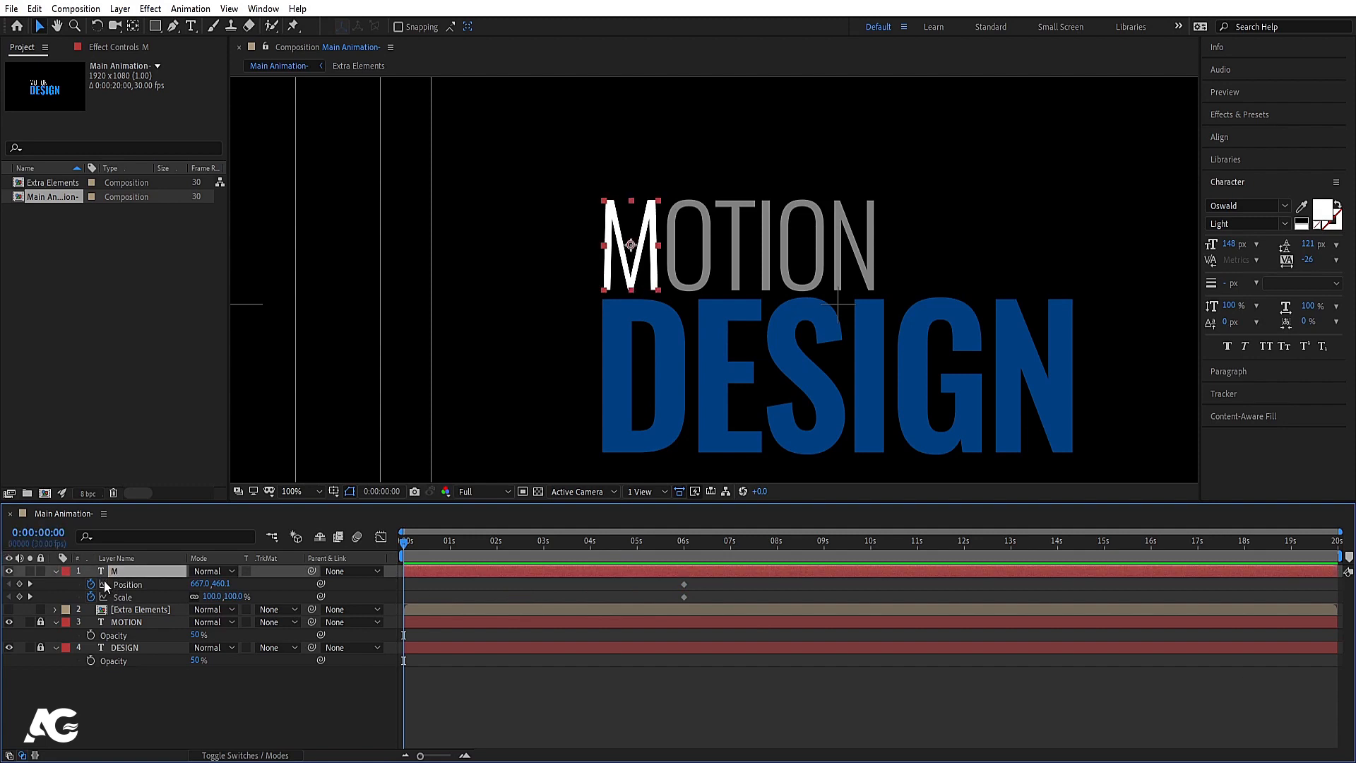
# Step: Duplicate the keyframed M layer, collapse the copy's properties and hide the copy
pyautogui.moveTo(748, 269); pyautogui.dragTo(730, 311)
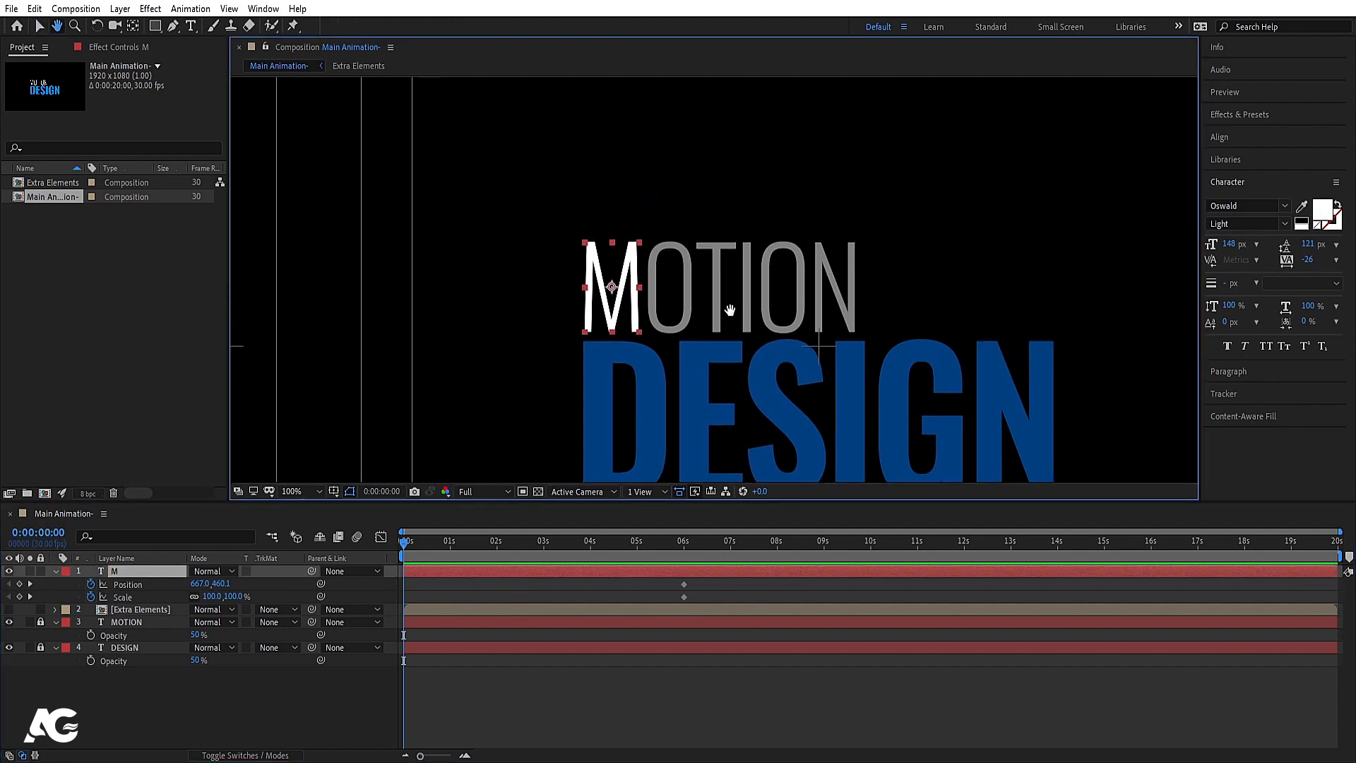
pyautogui.scroll(-1, 618, 319)
pyautogui.scroll(1, 675, 274)
pyautogui.click(109, 570)
pyautogui.hotkey('ctrl', 'd')
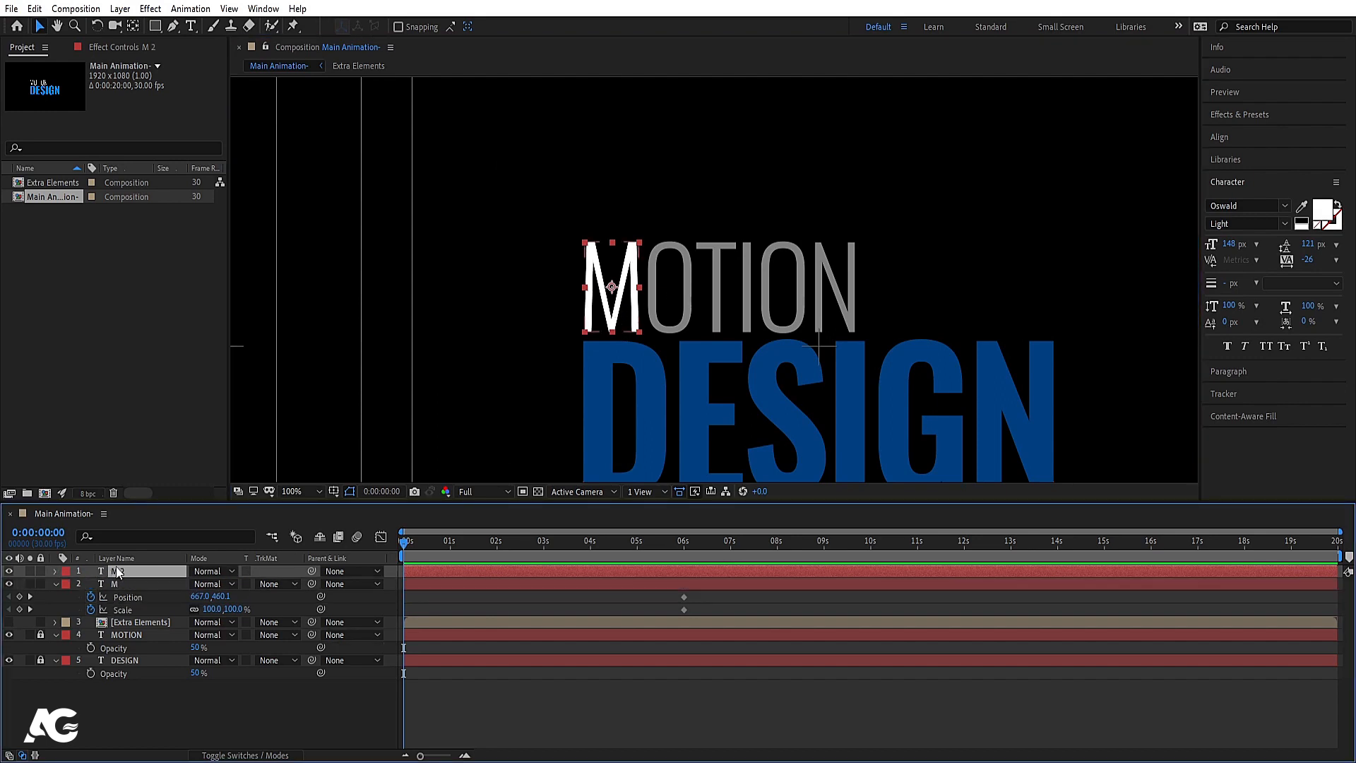
pyautogui.press('u')
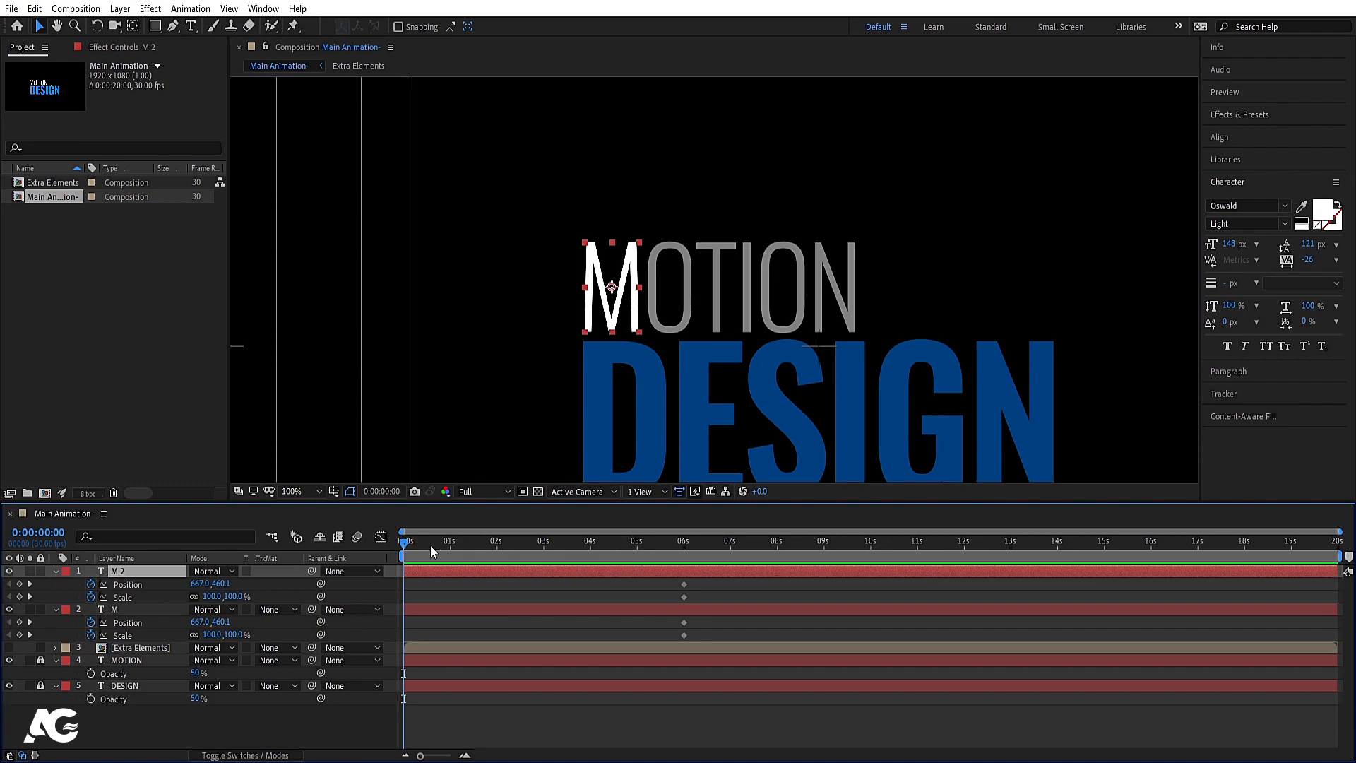
pyautogui.click(55, 571)
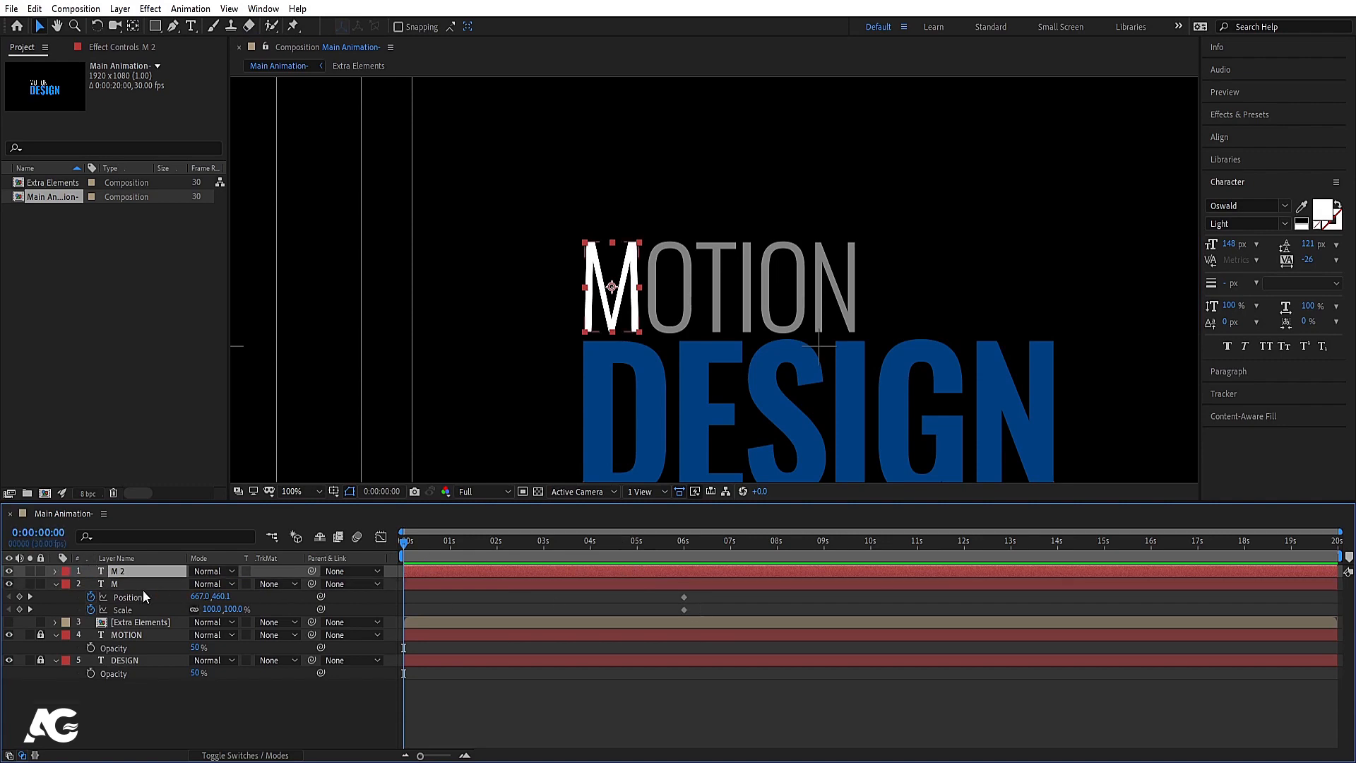
pyautogui.click(138, 584)
pyautogui.click(8, 571)
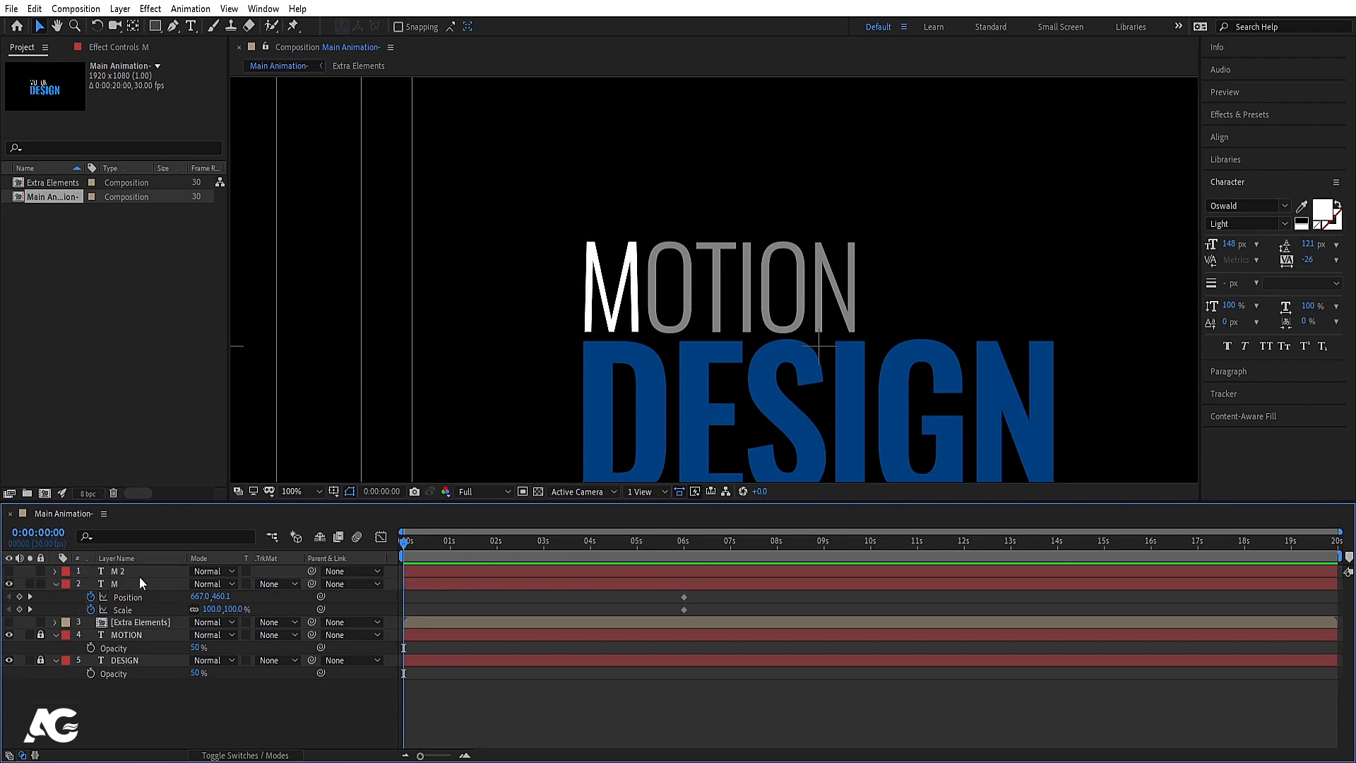
# Step: Delete the Position and Scale keyframes from the original M layer
pyautogui.click(683, 609)
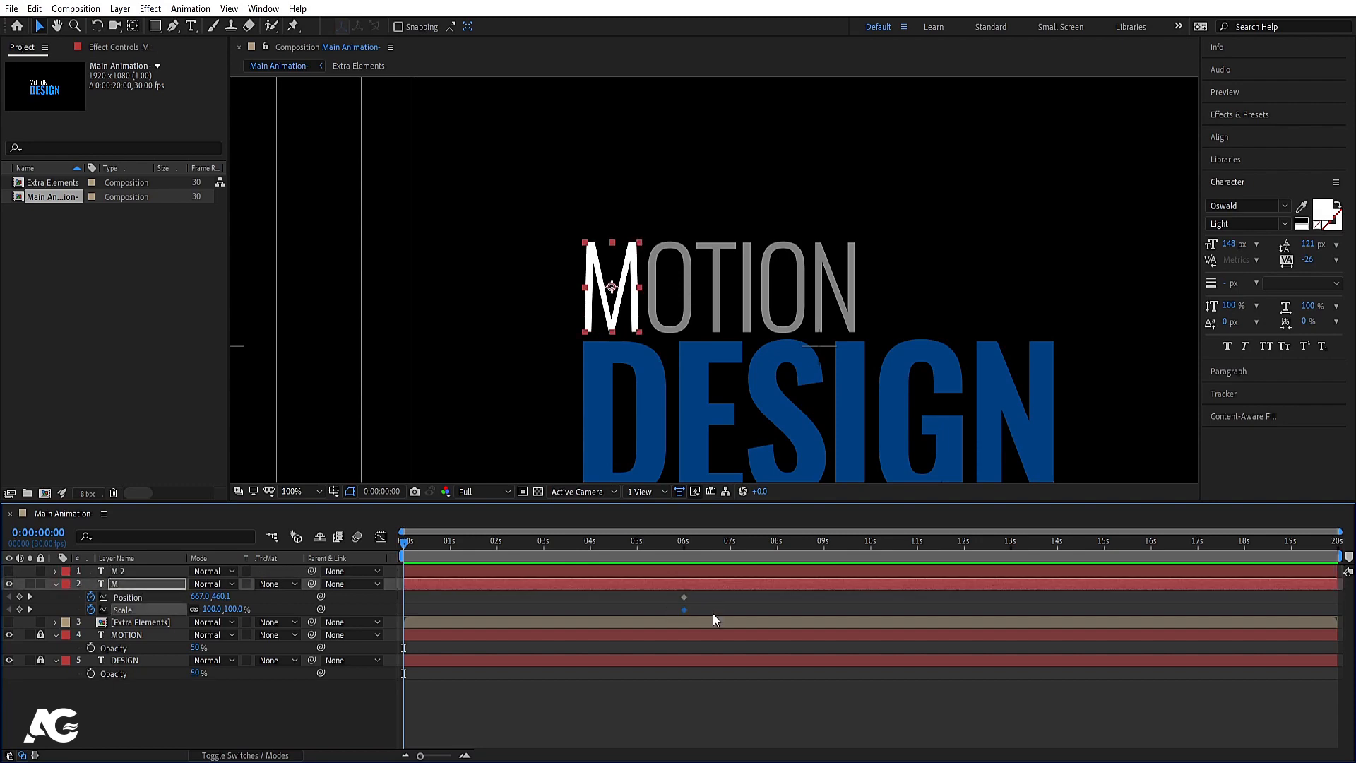
pyautogui.moveTo(712, 595); pyautogui.dragTo(661, 618)
pyautogui.press('Delete')
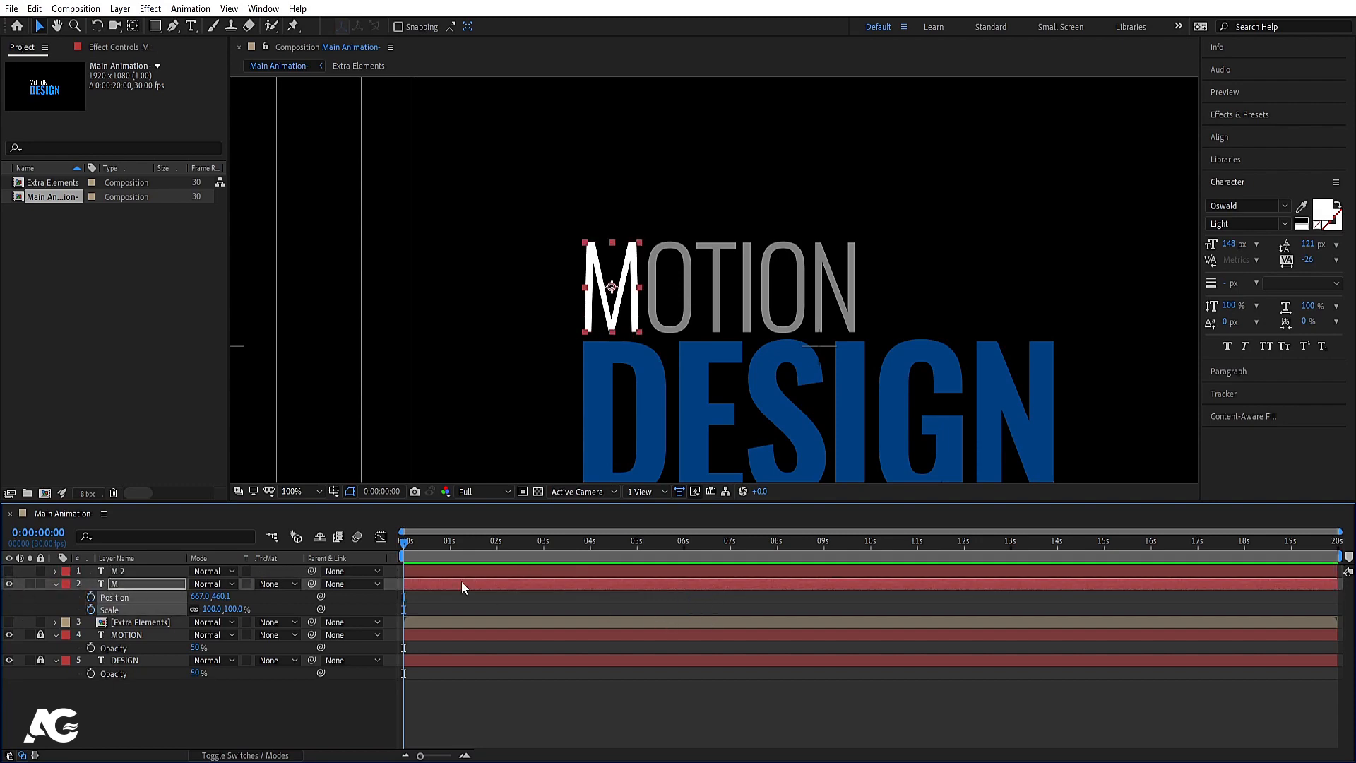
pyautogui.click(439, 600)
# Step: Move the original M to about 1151, 178 above the title and start Position keyframing at 0:00:00:00
pyautogui.click(417, 584)
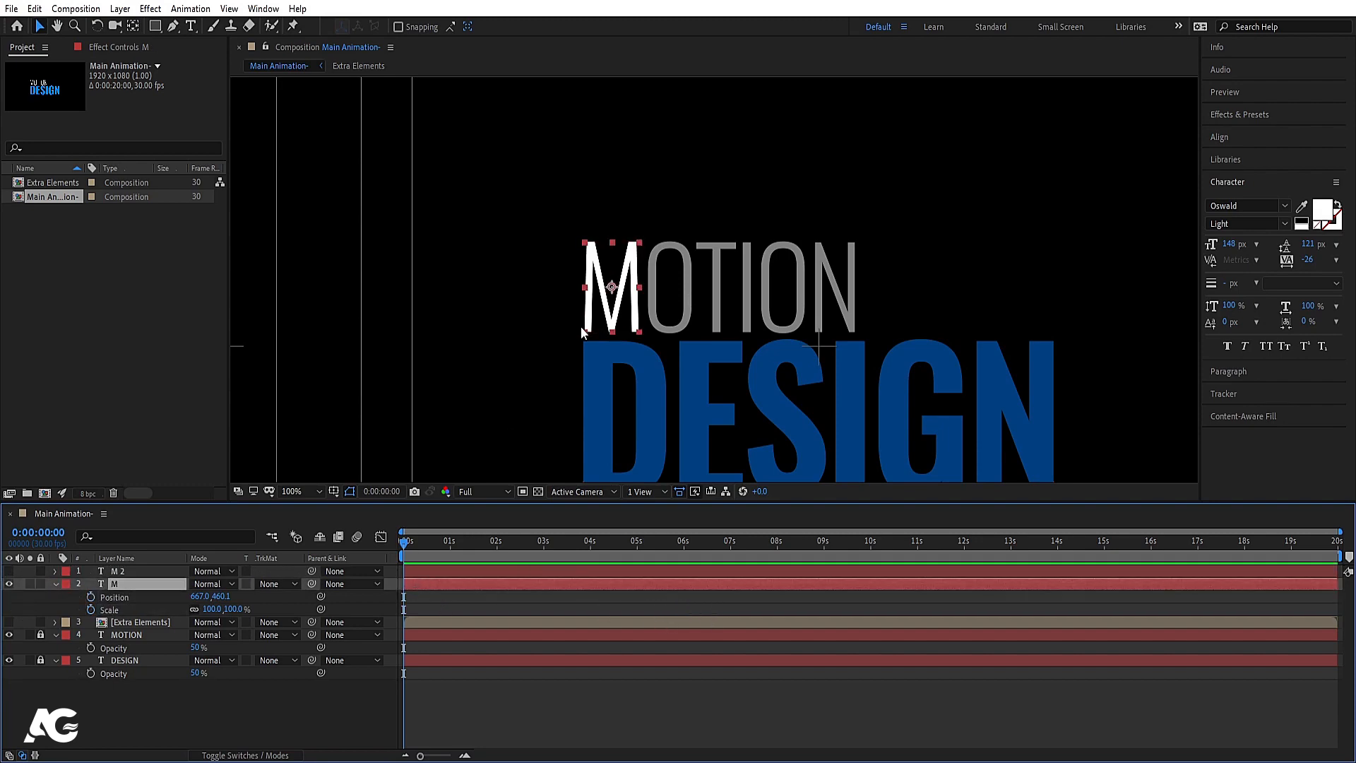
pyautogui.scroll(-1, 580, 326)
pyautogui.moveTo(667, 297); pyautogui.dragTo(839, 191)
pyautogui.click(90, 598)
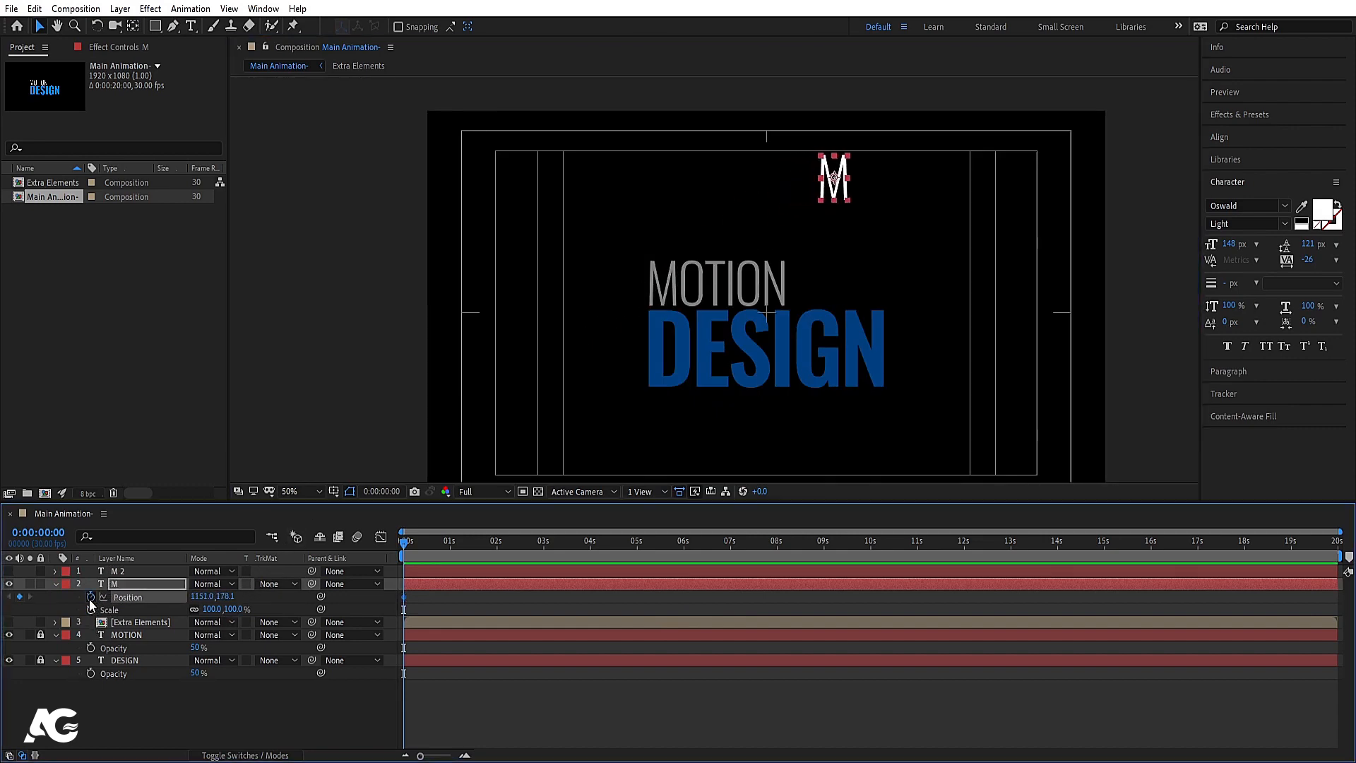
# Step: At 0:00:00:10, move the M horizontally to about 403, 178 to create its second Position keyframe
pyautogui.press('=')
pyautogui.press('=')
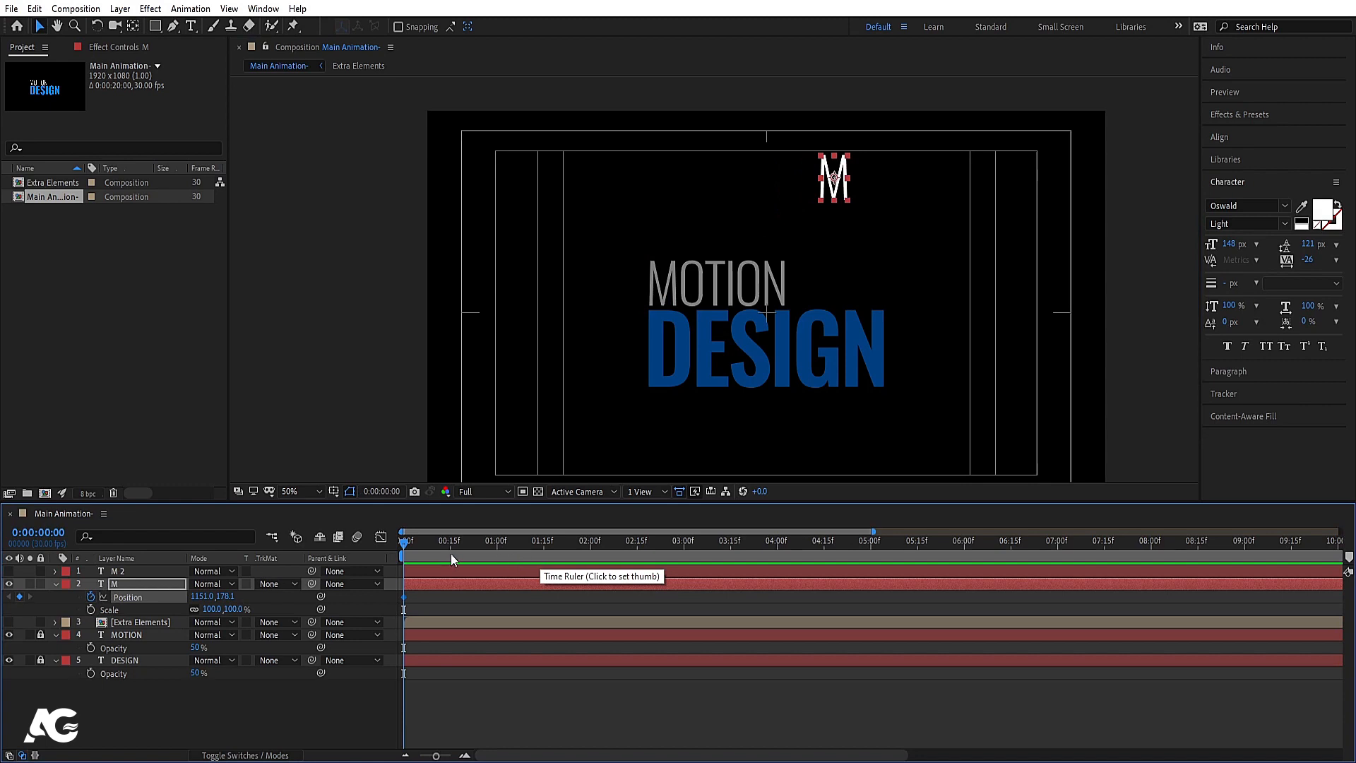
pyautogui.click(465, 542)
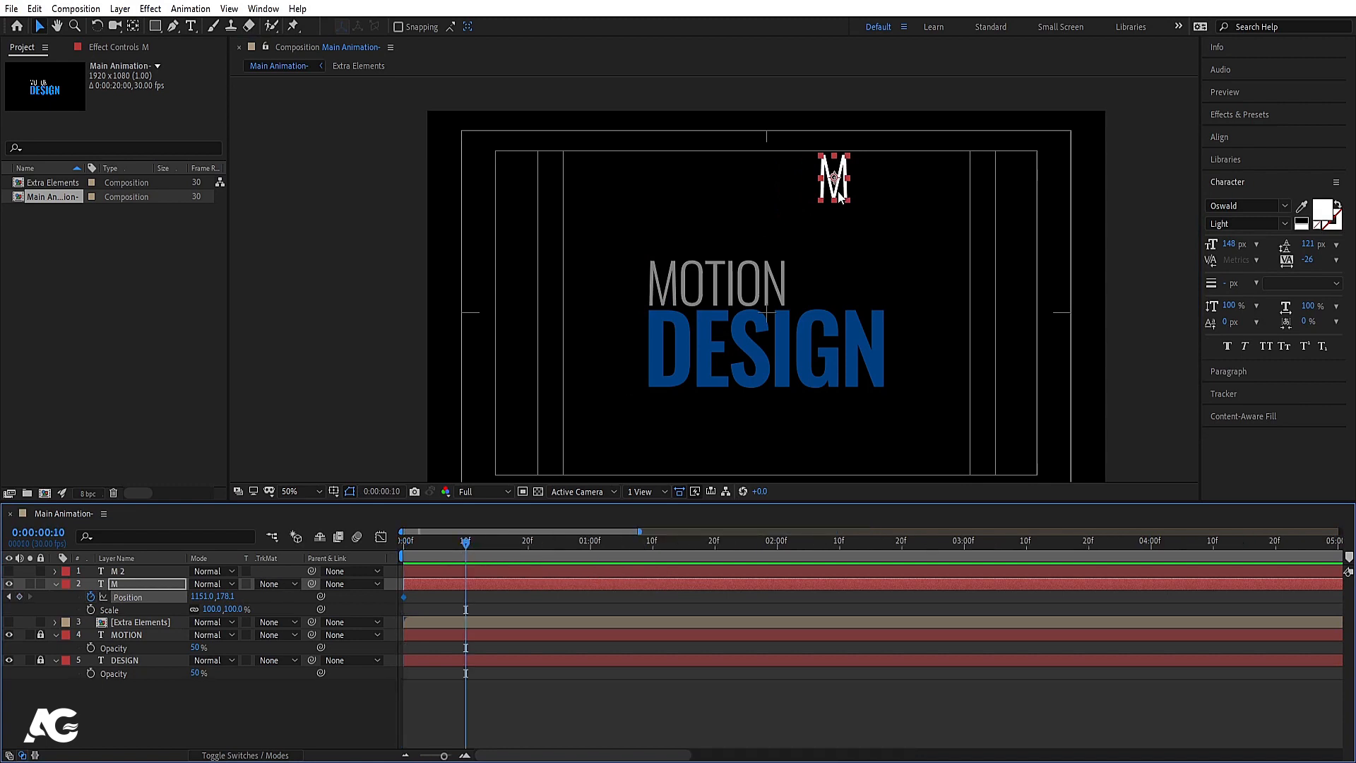
pyautogui.moveTo(841, 198); pyautogui.dragTo(575, 197)
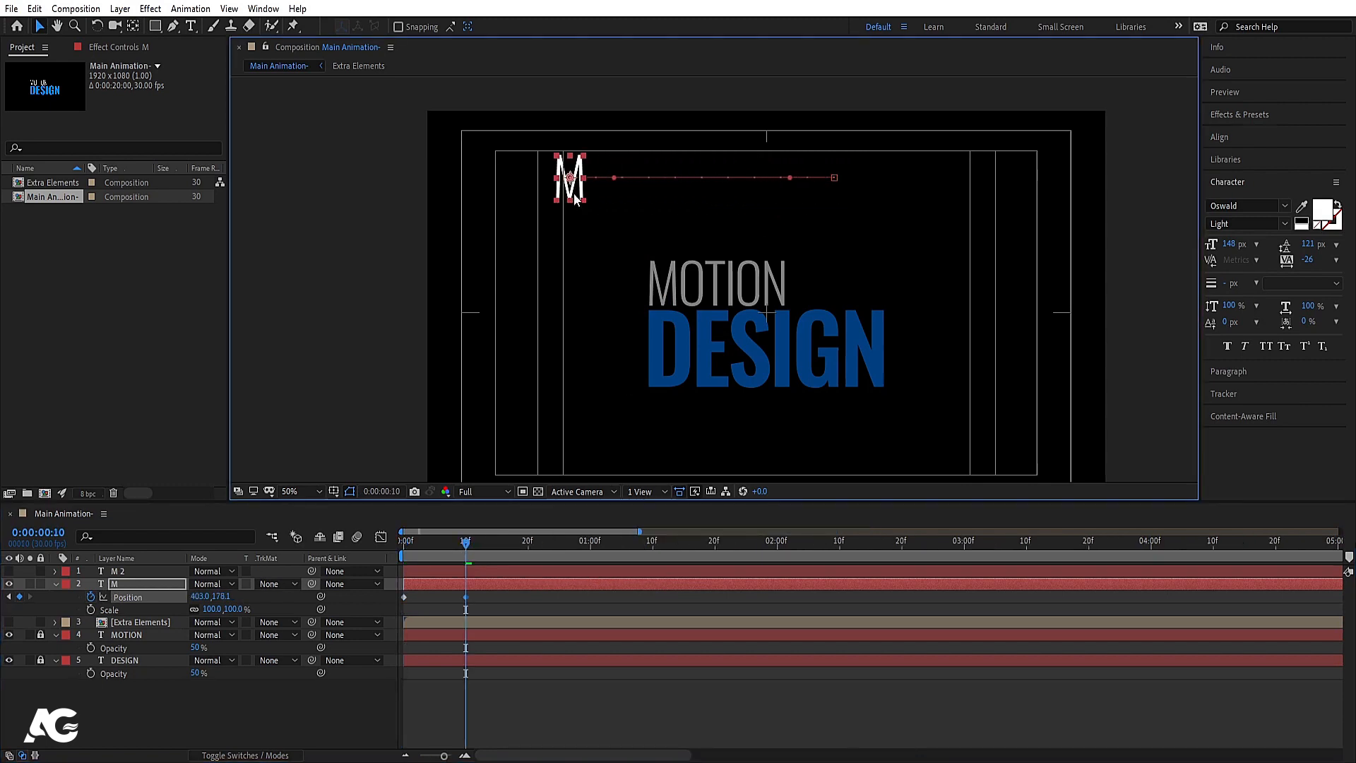
# Step: Shift the M's second Position keyframe to about 0:00:00:14 and, at 0:00:00:20, move the M straight down to about 403, 688
pyautogui.click(558, 544)
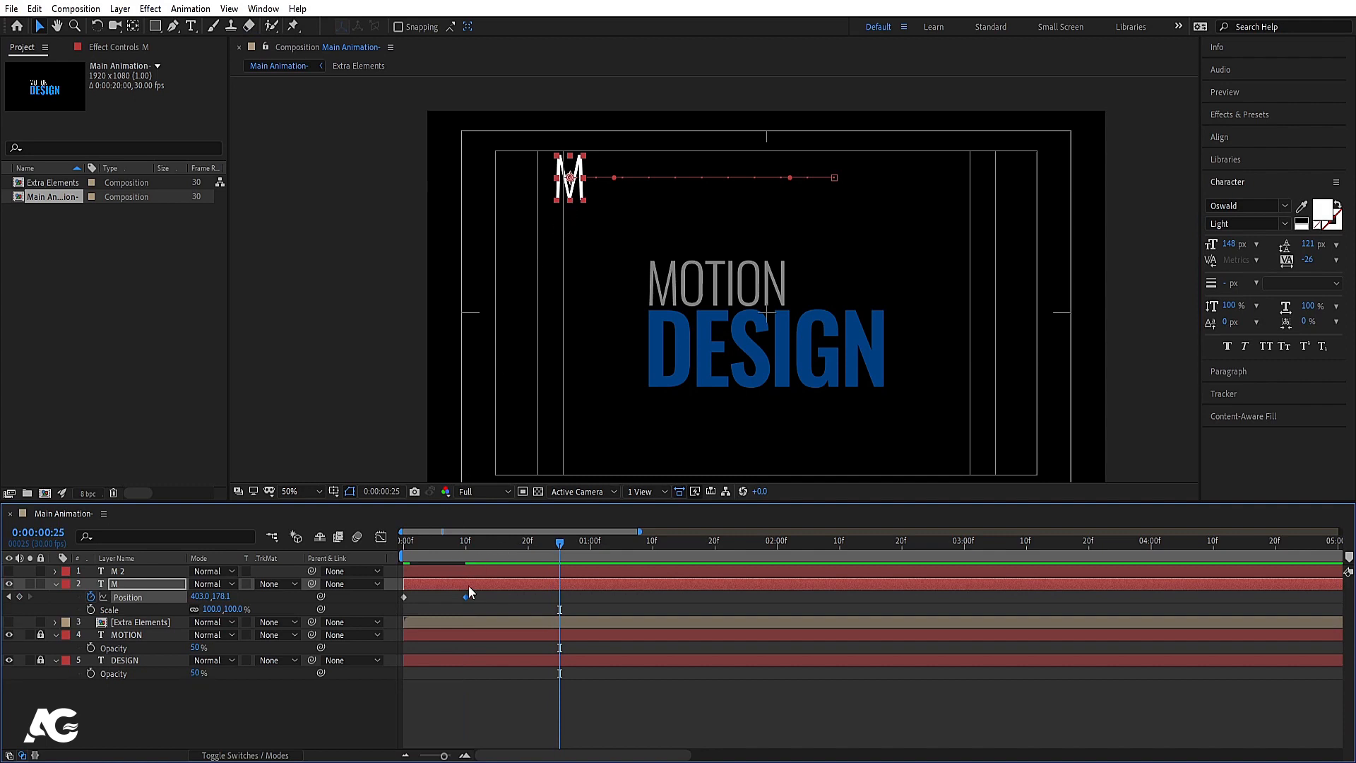
pyautogui.click(527, 545)
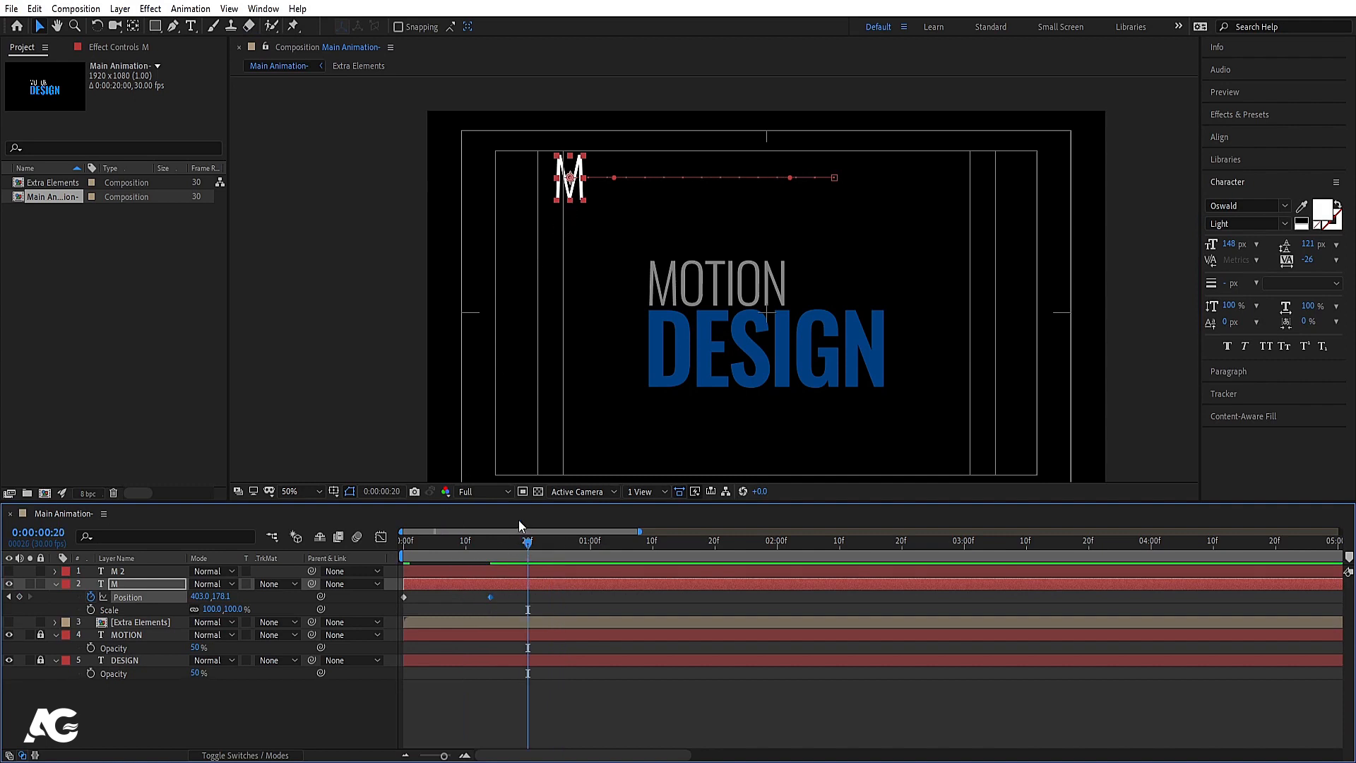
pyautogui.moveTo(578, 189); pyautogui.dragTo(577, 380)
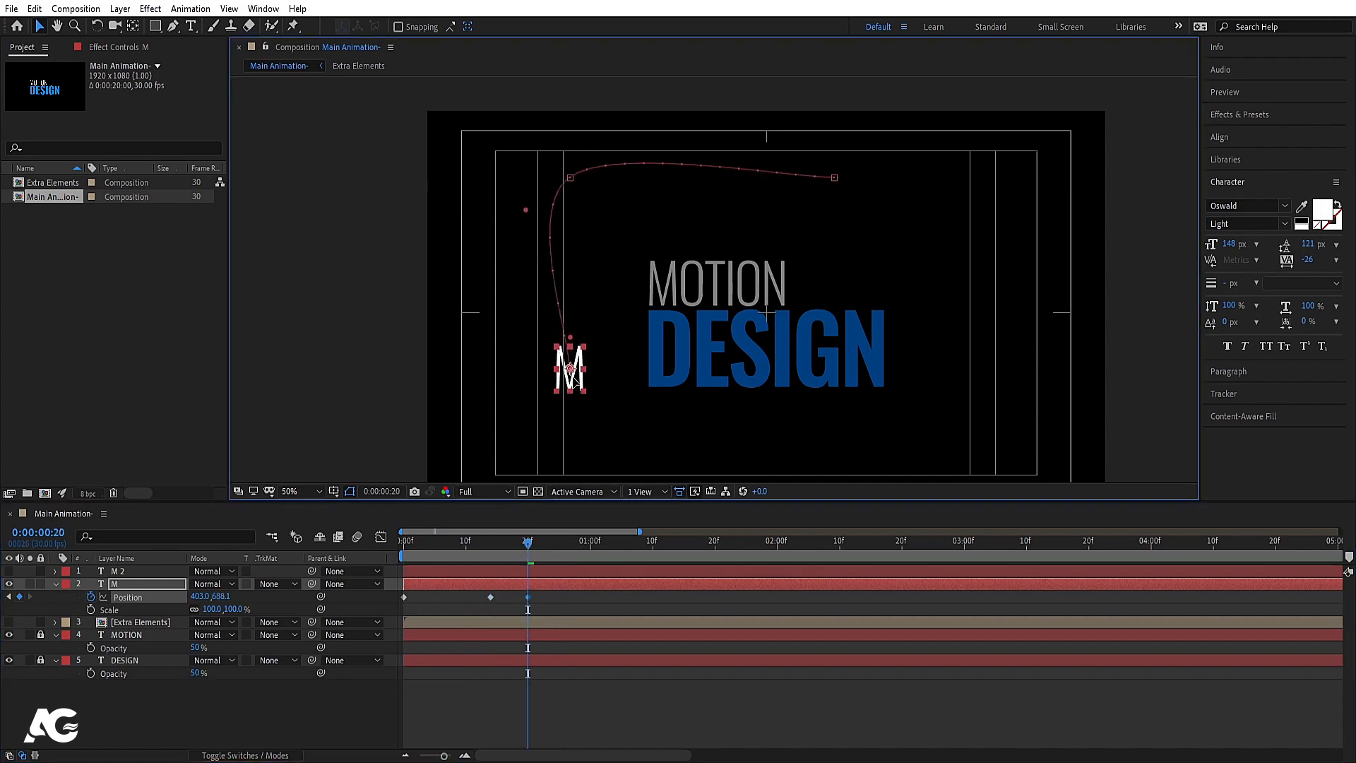
# Step: Keyframe the M sideways to about 521, 688 at 0:00:00:26 and up to about 521, 458 at 0:00:01:02
pyautogui.click(565, 542)
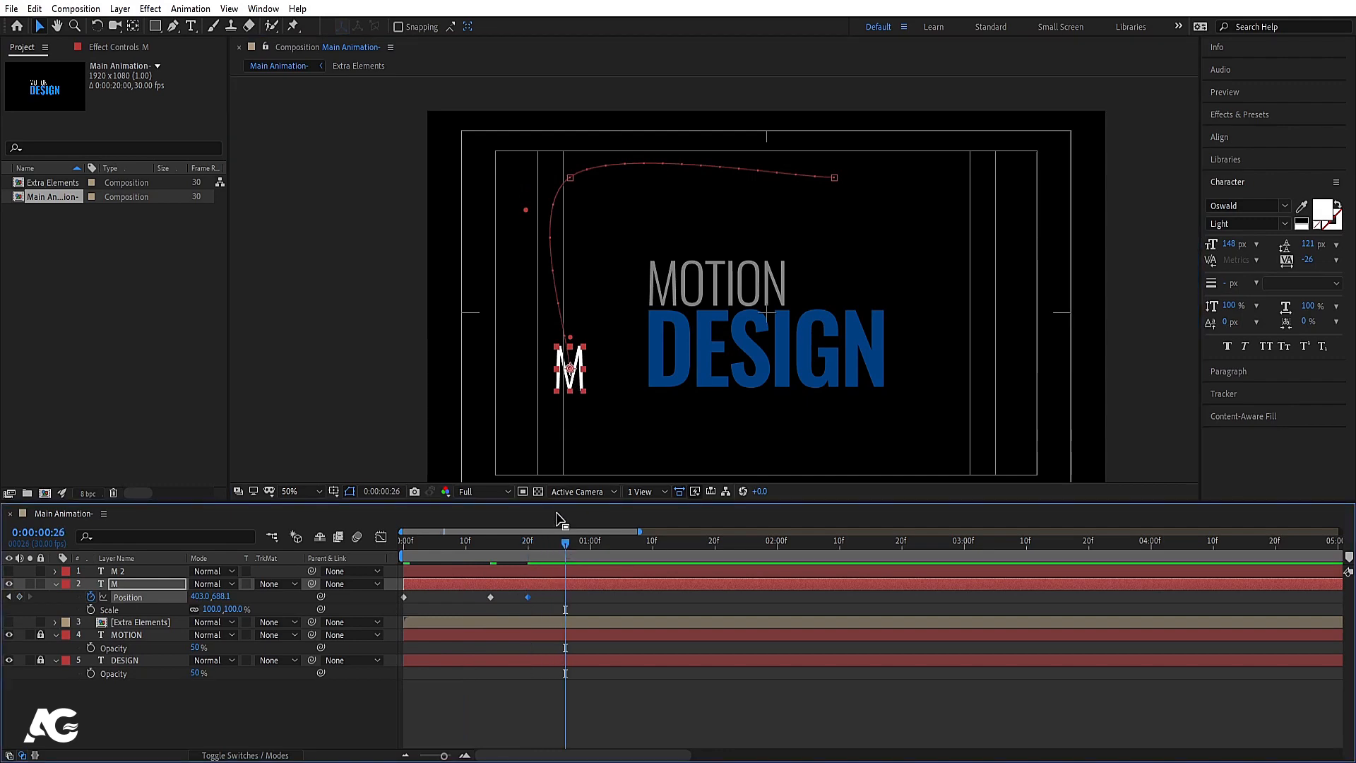
pyautogui.moveTo(572, 381); pyautogui.dragTo(619, 296)
pyautogui.click(597, 545)
pyautogui.click(603, 544)
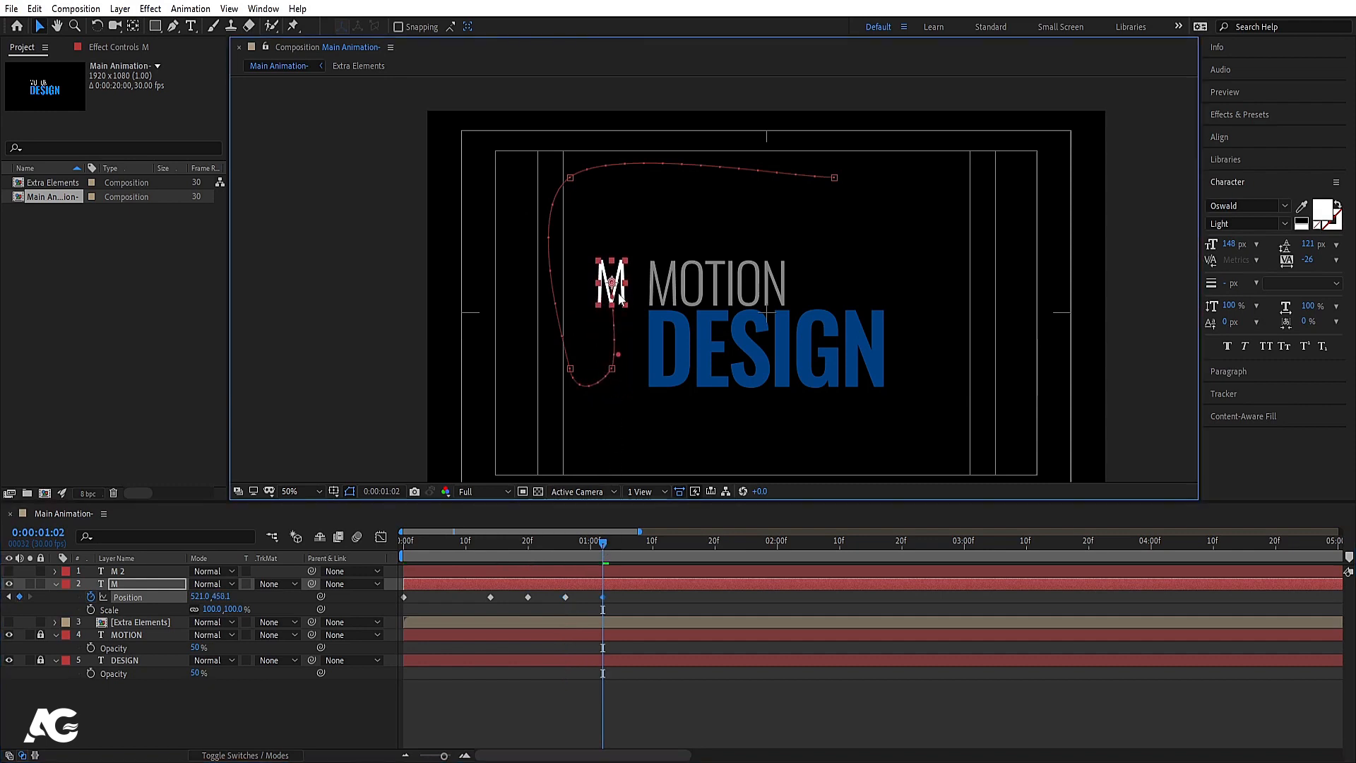
# Step: Reveal the M 2 layer's animated properties and add Position and Scale keyframes at 0:00:01:07
pyautogui.moveTo(612, 548); pyautogui.dragTo(634, 548)
pyautogui.click(617, 573)
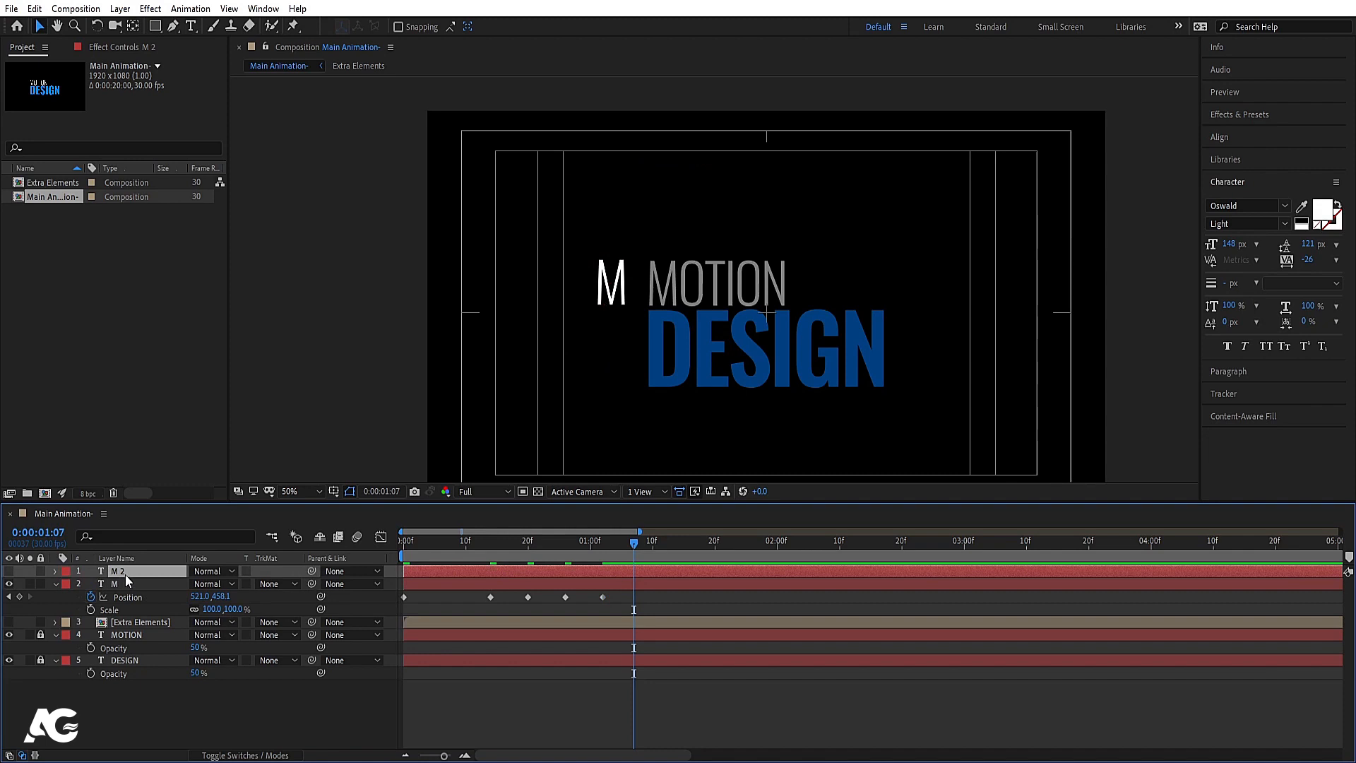
pyautogui.press('u')
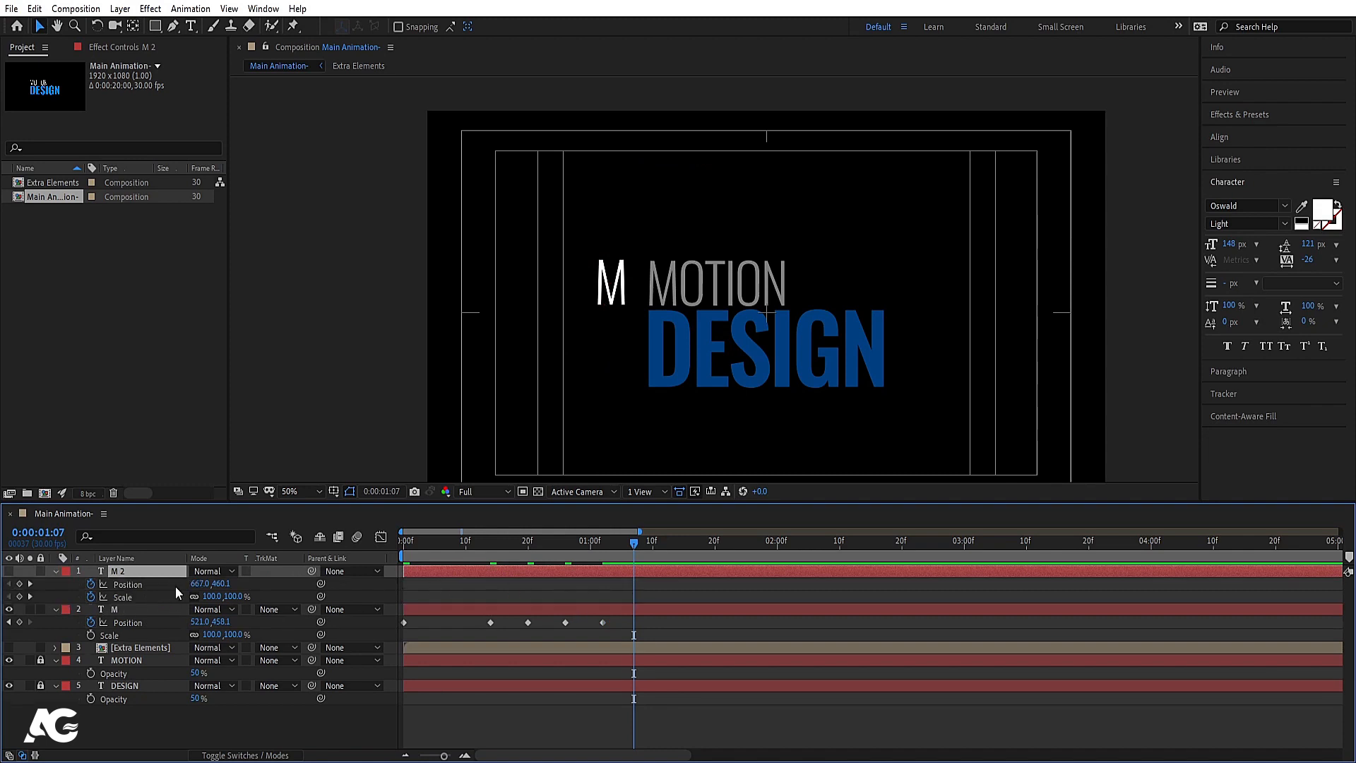
pyautogui.click(19, 583)
pyautogui.click(19, 596)
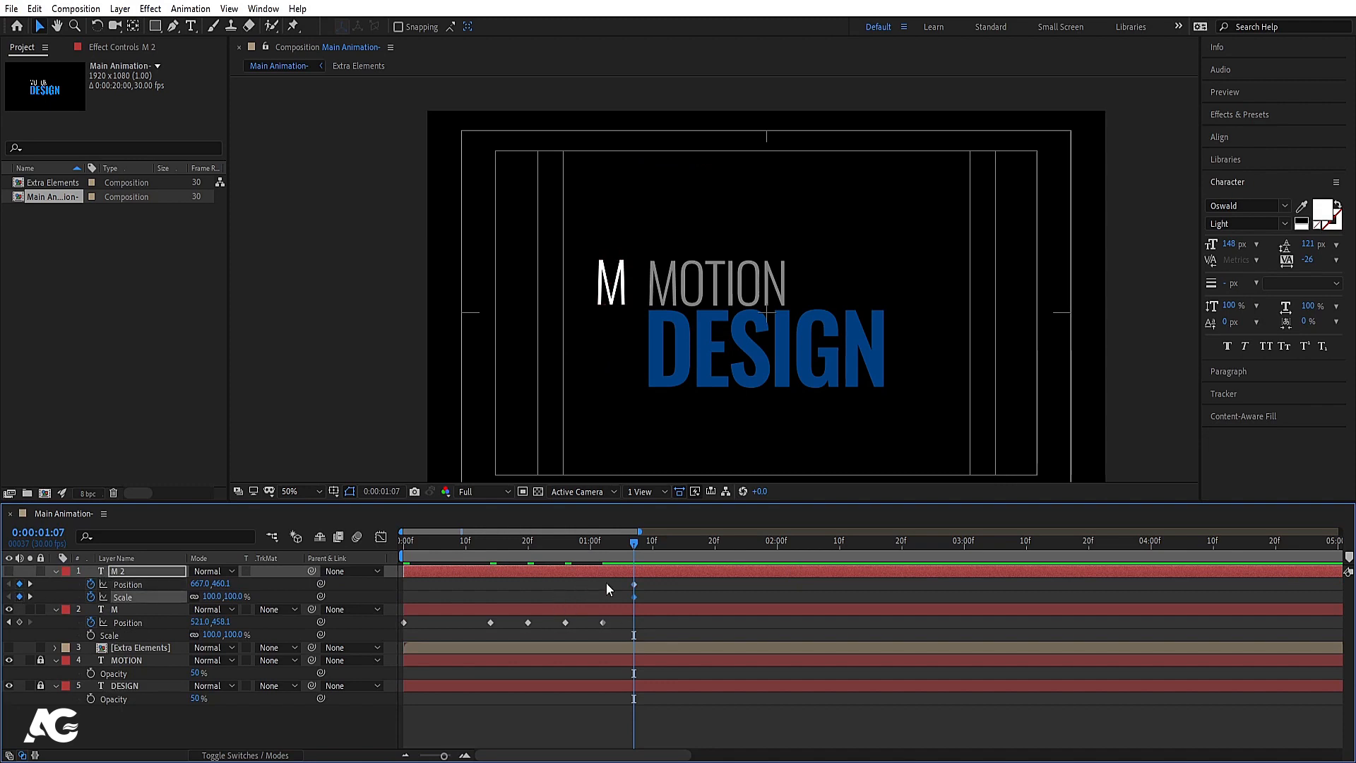
# Step: Copy the M 2 layer's Position and Scale keyframes onto the M layer at 0:00:01:07 and preview the motion
pyautogui.moveTo(606, 583); pyautogui.dragTo(645, 596)
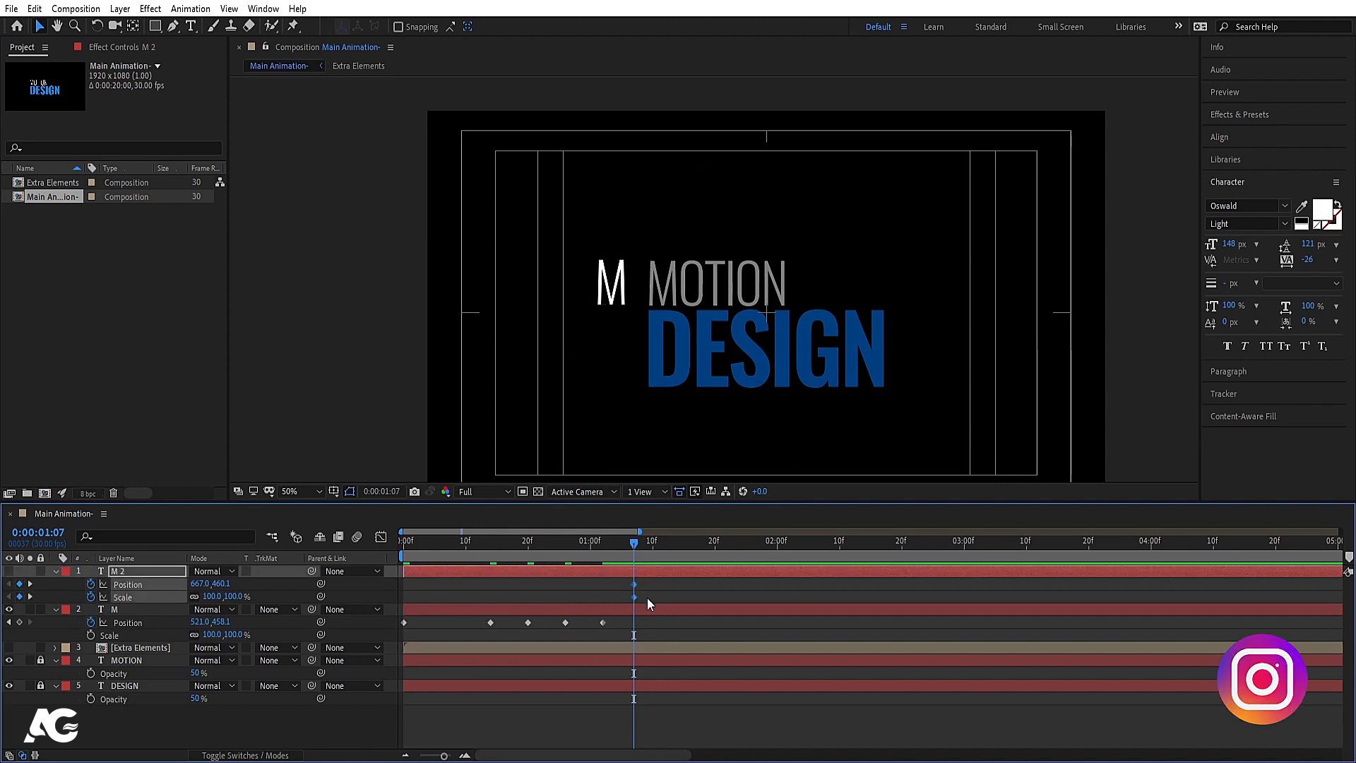
pyautogui.click(641, 610)
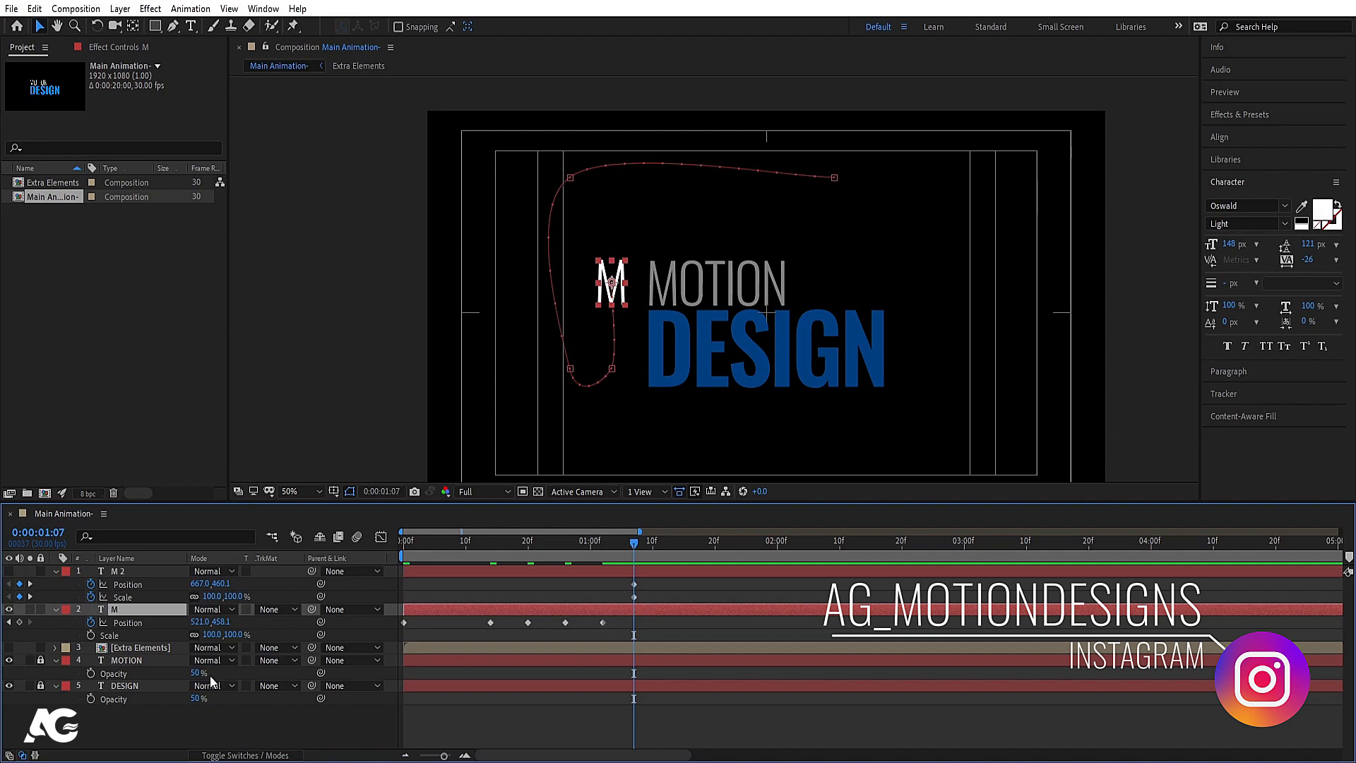
pyautogui.hotkey('ctrl', 'v')
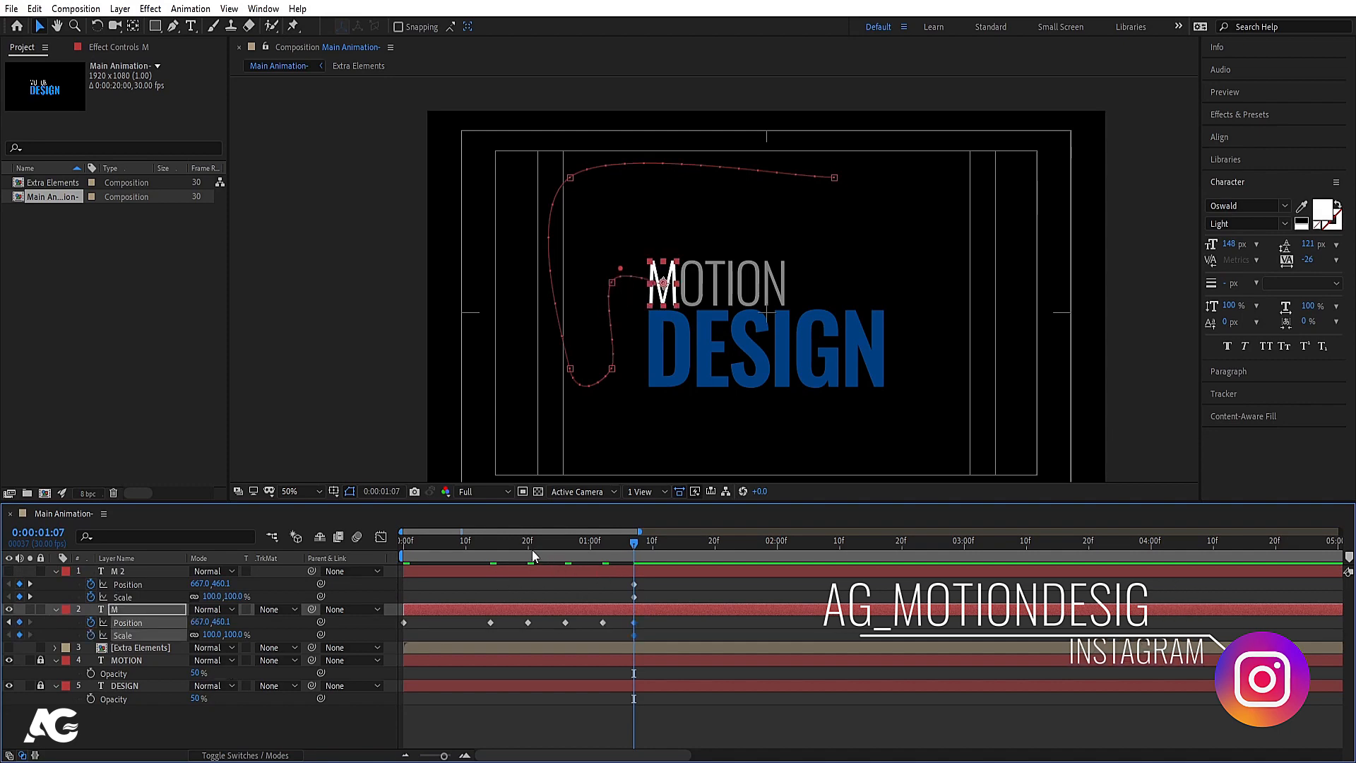
pyautogui.press('Home')
pyautogui.press('space')
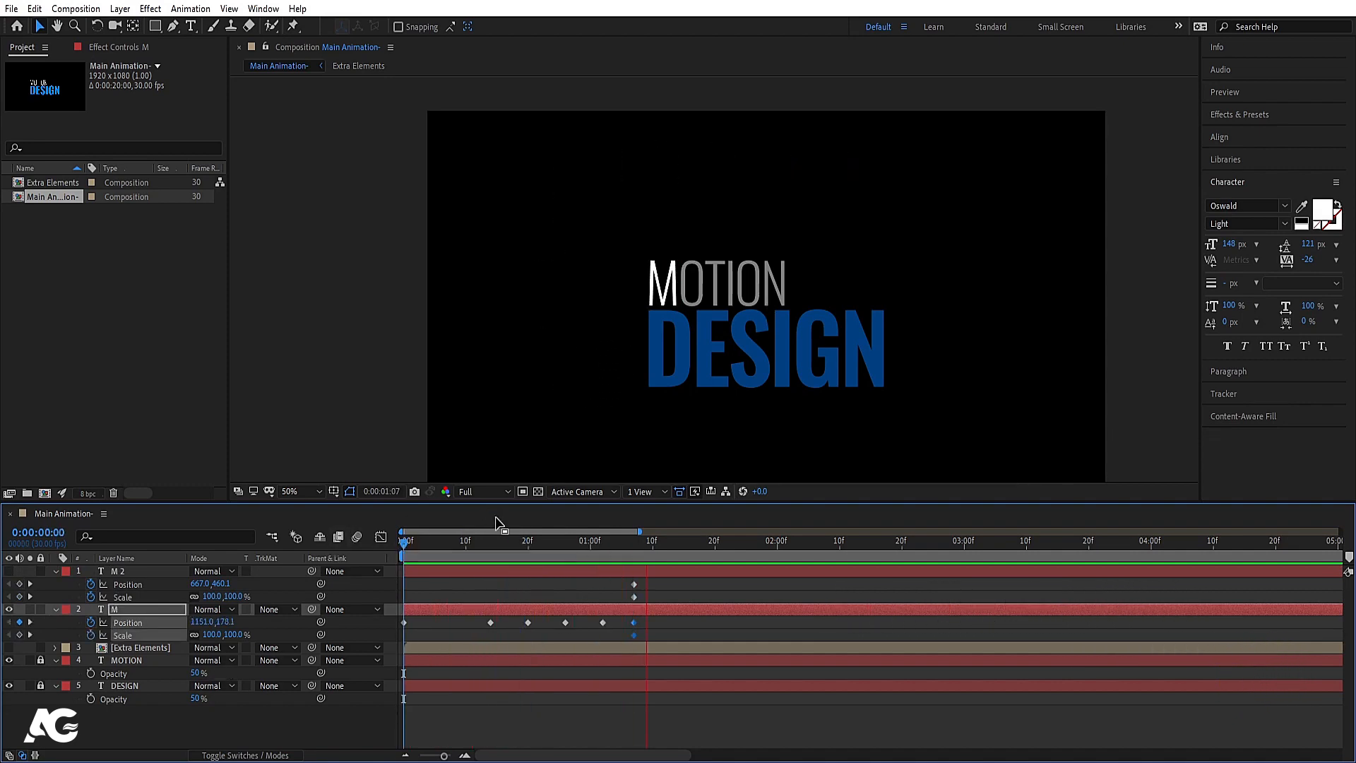
pyautogui.press('space')
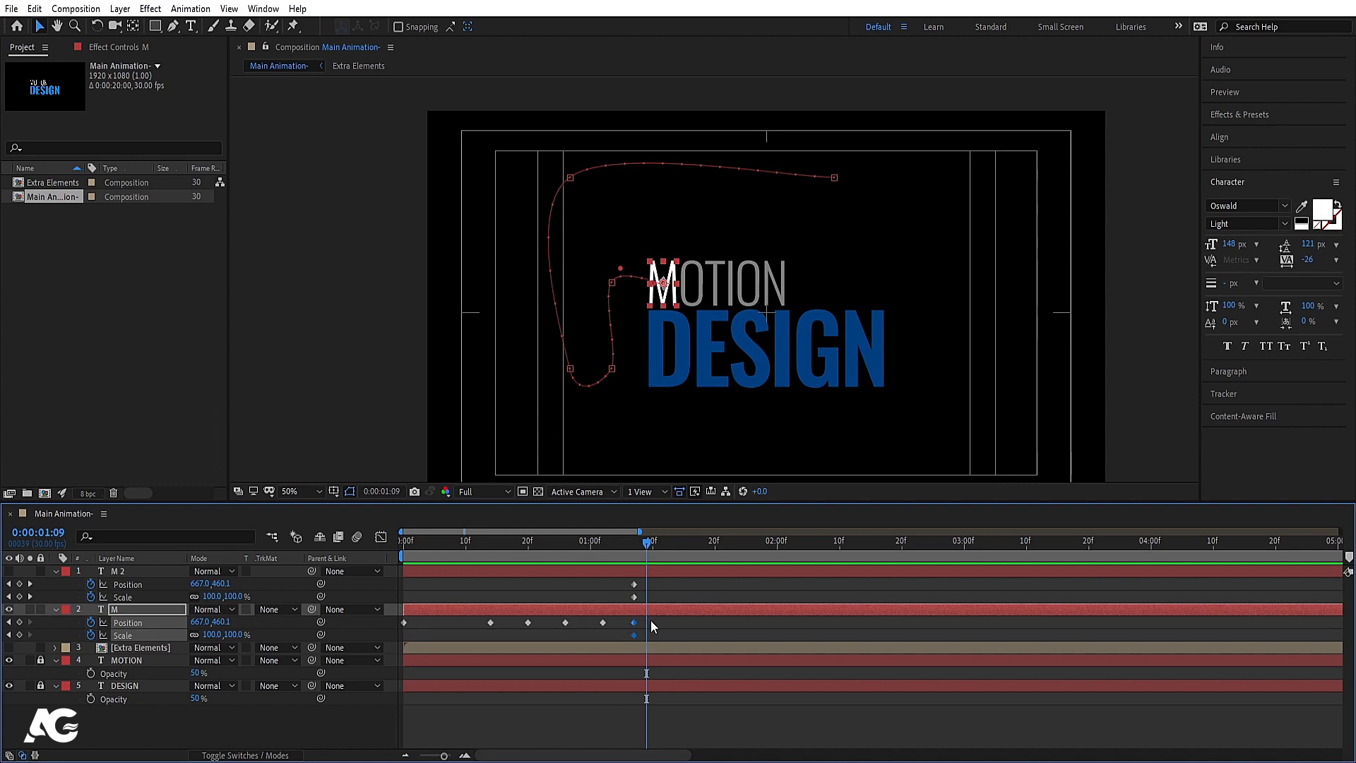
# Step: Apply Easy Ease to all of the M's Position keyframes, set their spatial interpolation to Linear and preview the path
pyautogui.moveTo(650, 615); pyautogui.dragTo(380, 617)
pyautogui.press('F9')
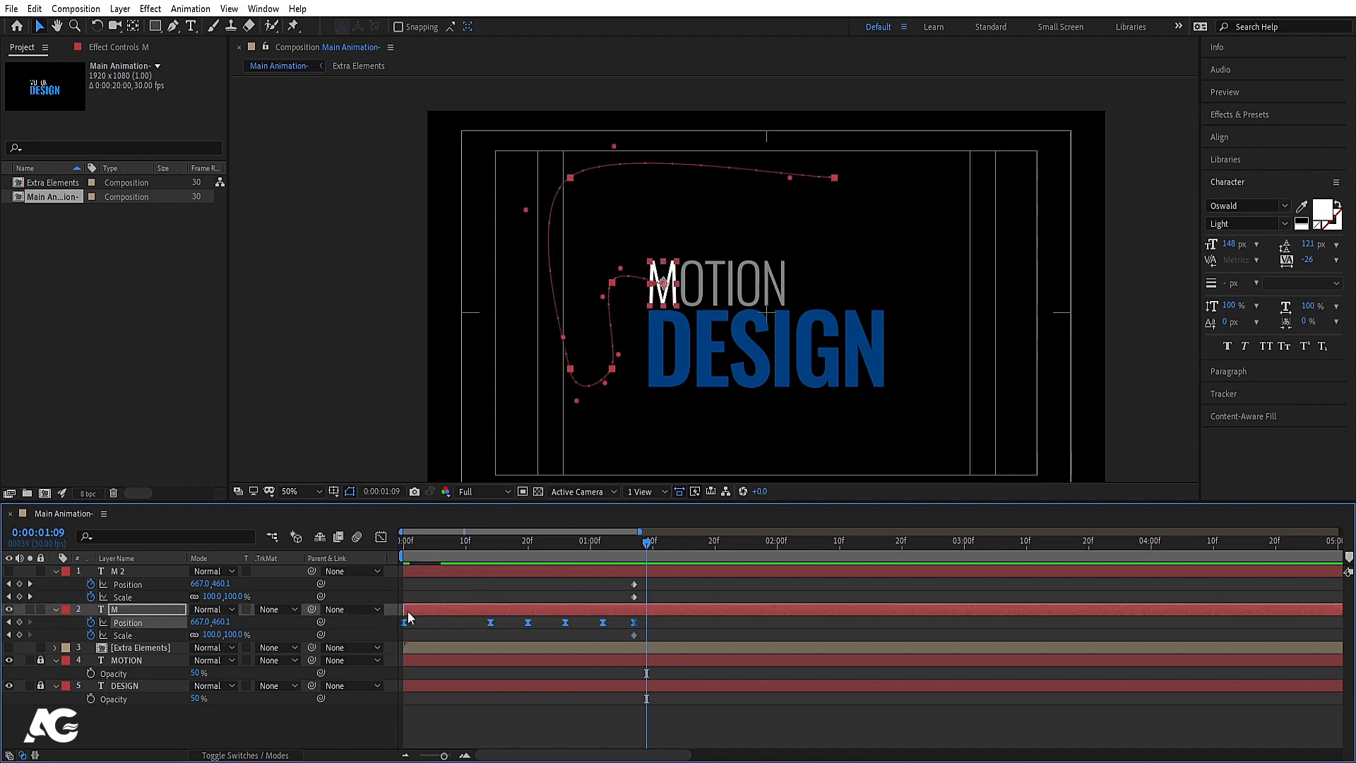
pyautogui.rightClick(528, 622)
pyautogui.click(556, 562)
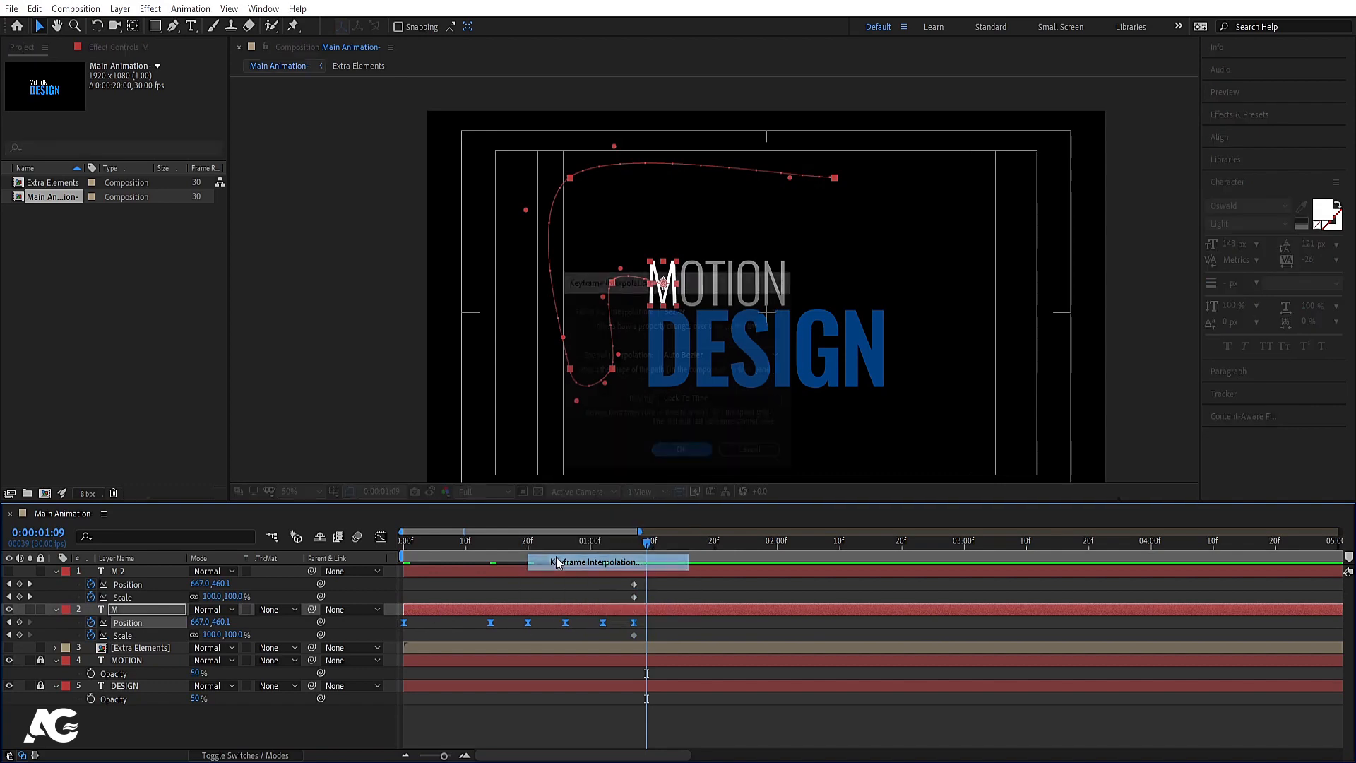
pyautogui.click(681, 357)
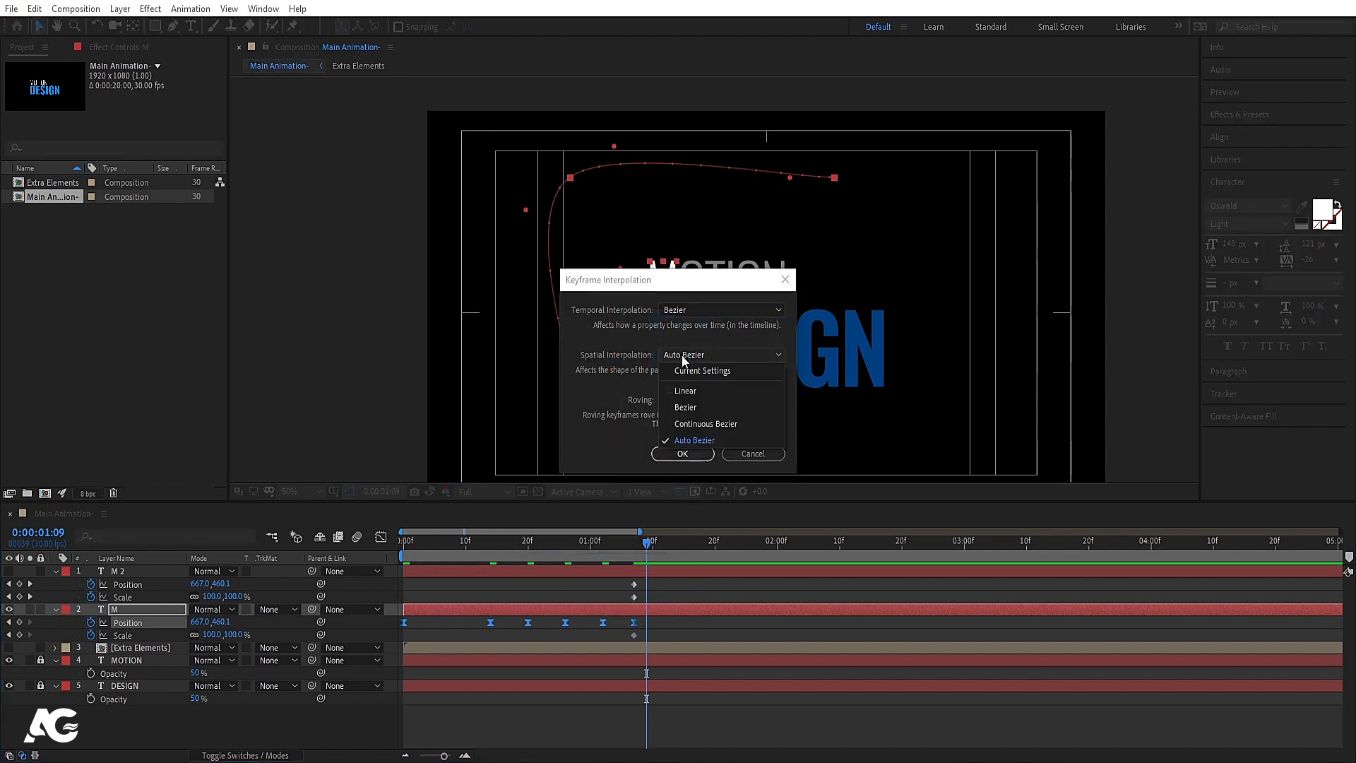
pyautogui.click(689, 390)
pyautogui.click(677, 453)
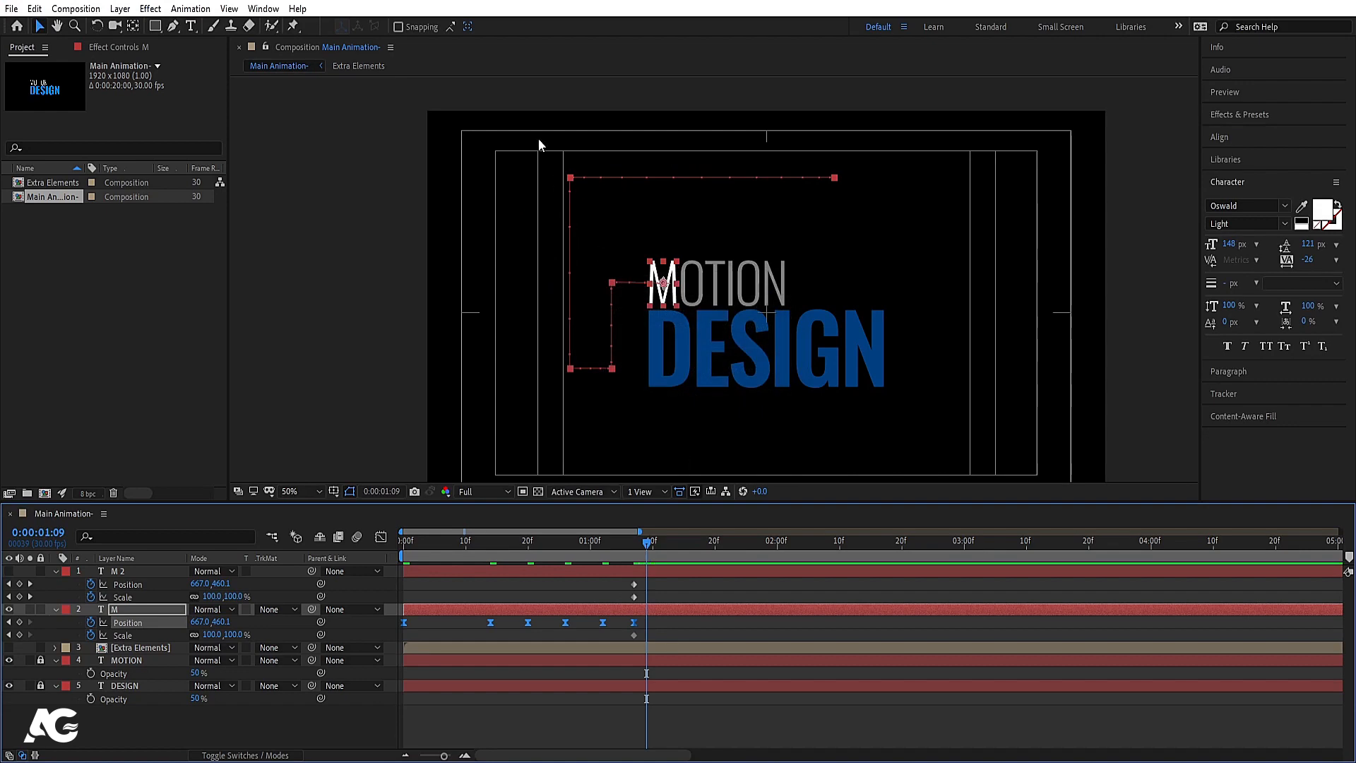
pyautogui.press('space')
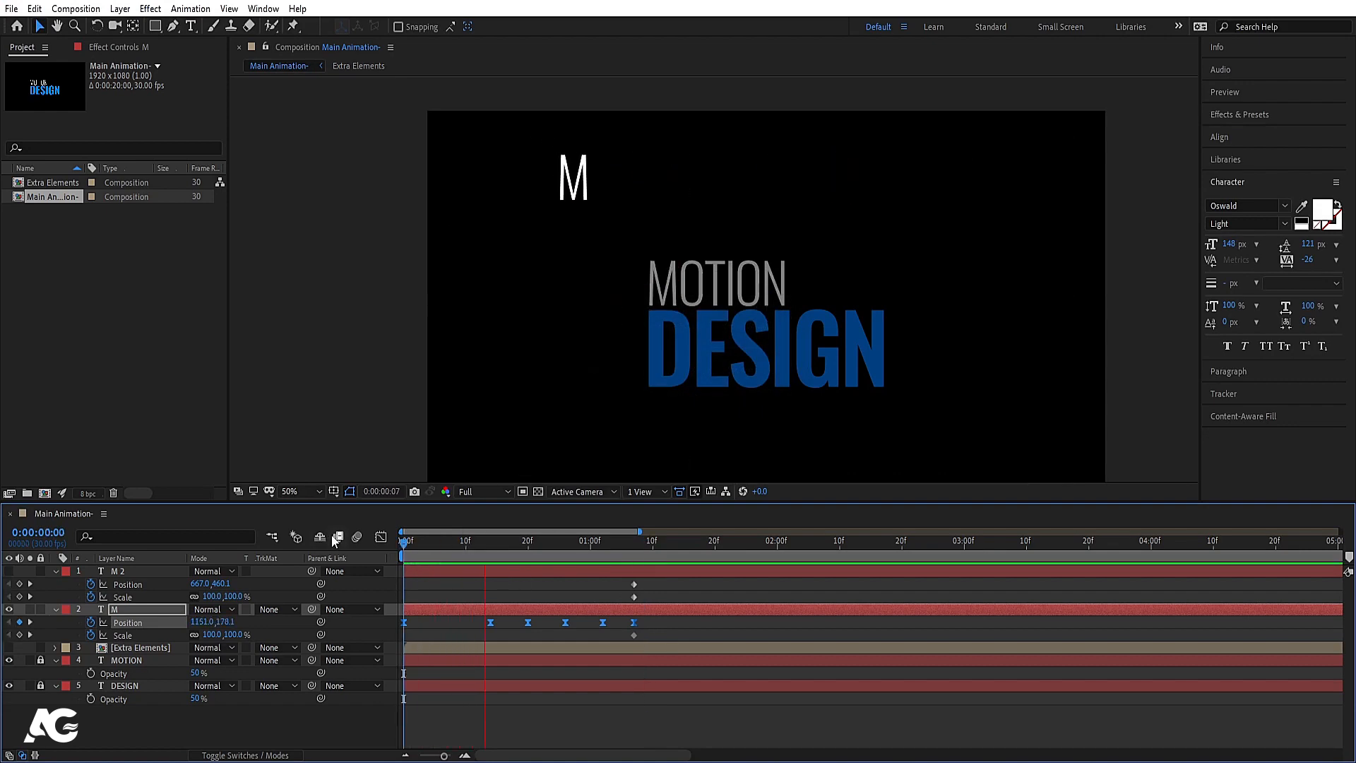
pyautogui.press('space')
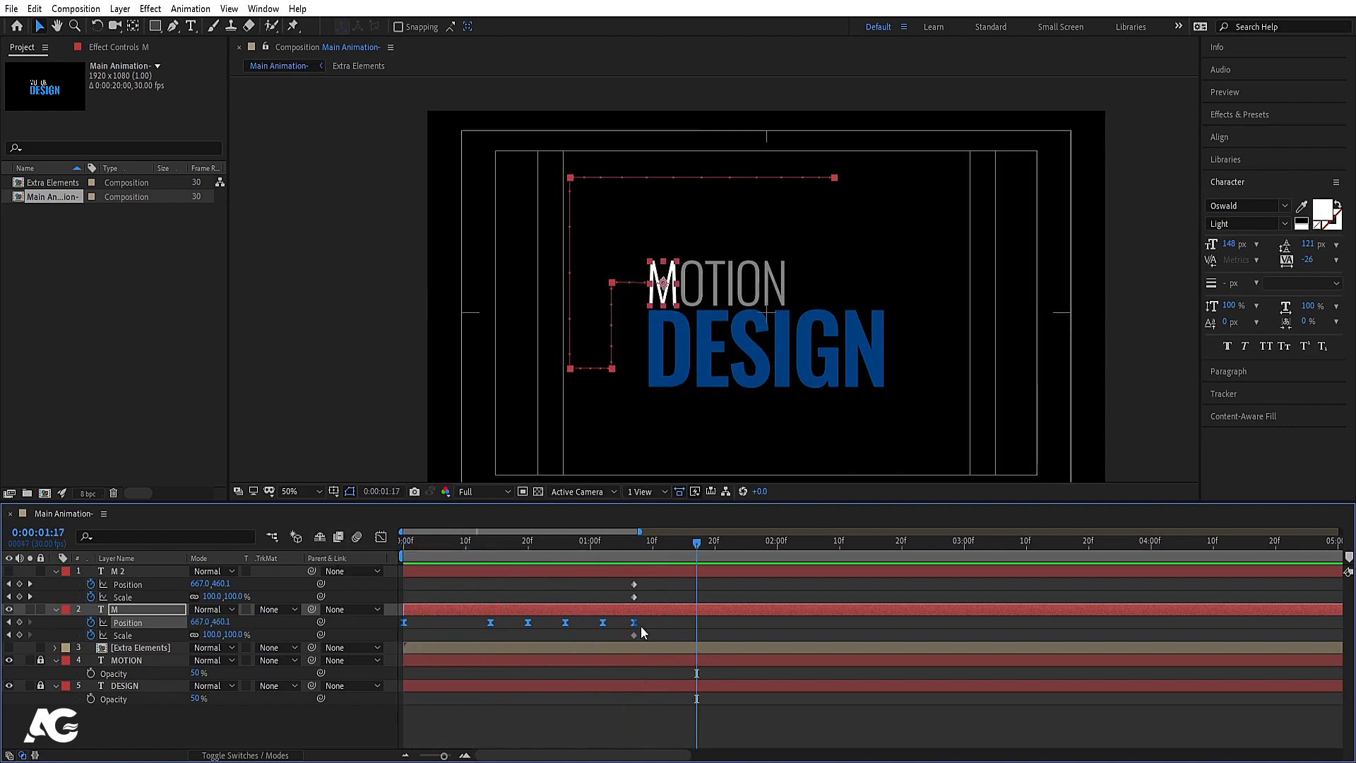
# Step: Delete the M 2 layer and stretch the M's keyframes proportionally so the last ones fall at about 0:00:01:29
pyautogui.click(641, 573)
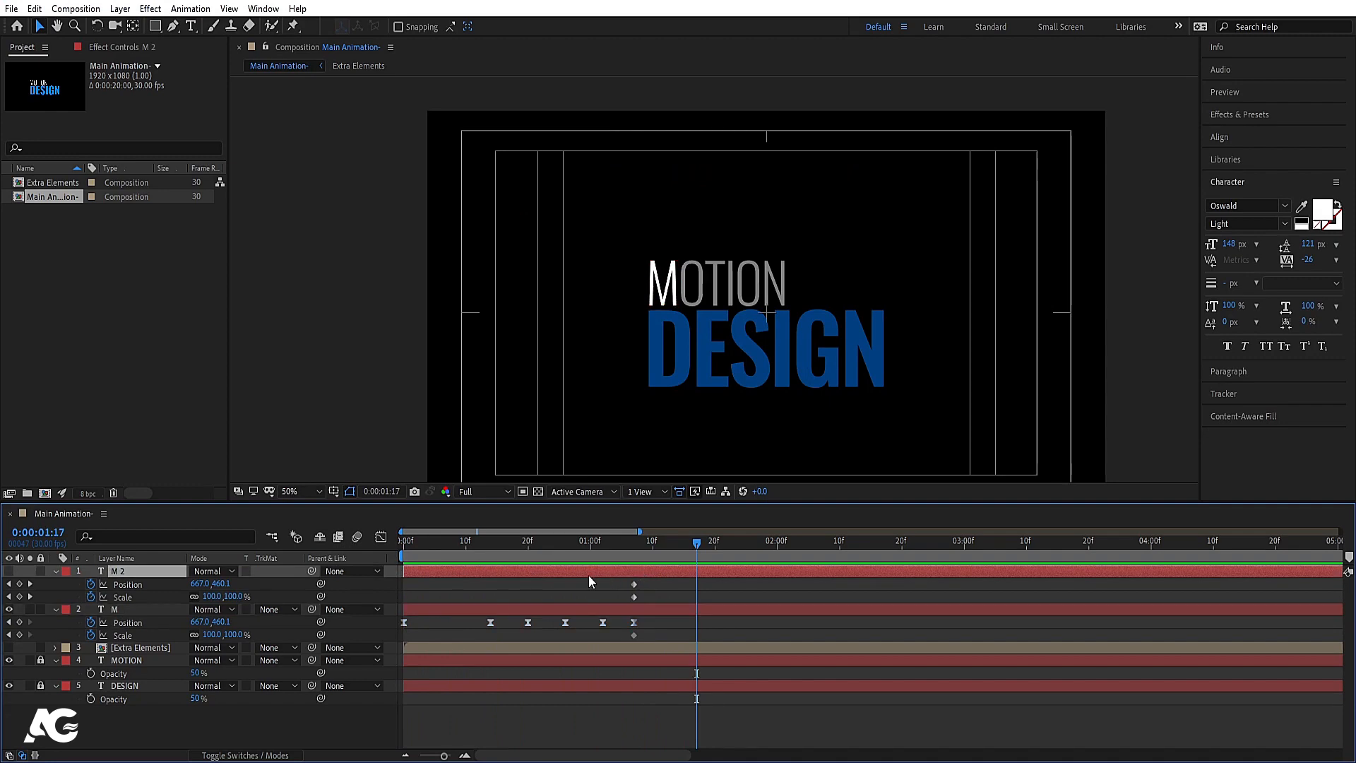
pyautogui.press('Delete')
pyautogui.moveTo(638, 601); pyautogui.dragTo(332, 567)
pyautogui.moveTo(633, 586); pyautogui.dragTo(771, 585)
pyautogui.click(417, 558)
pyautogui.press('space')
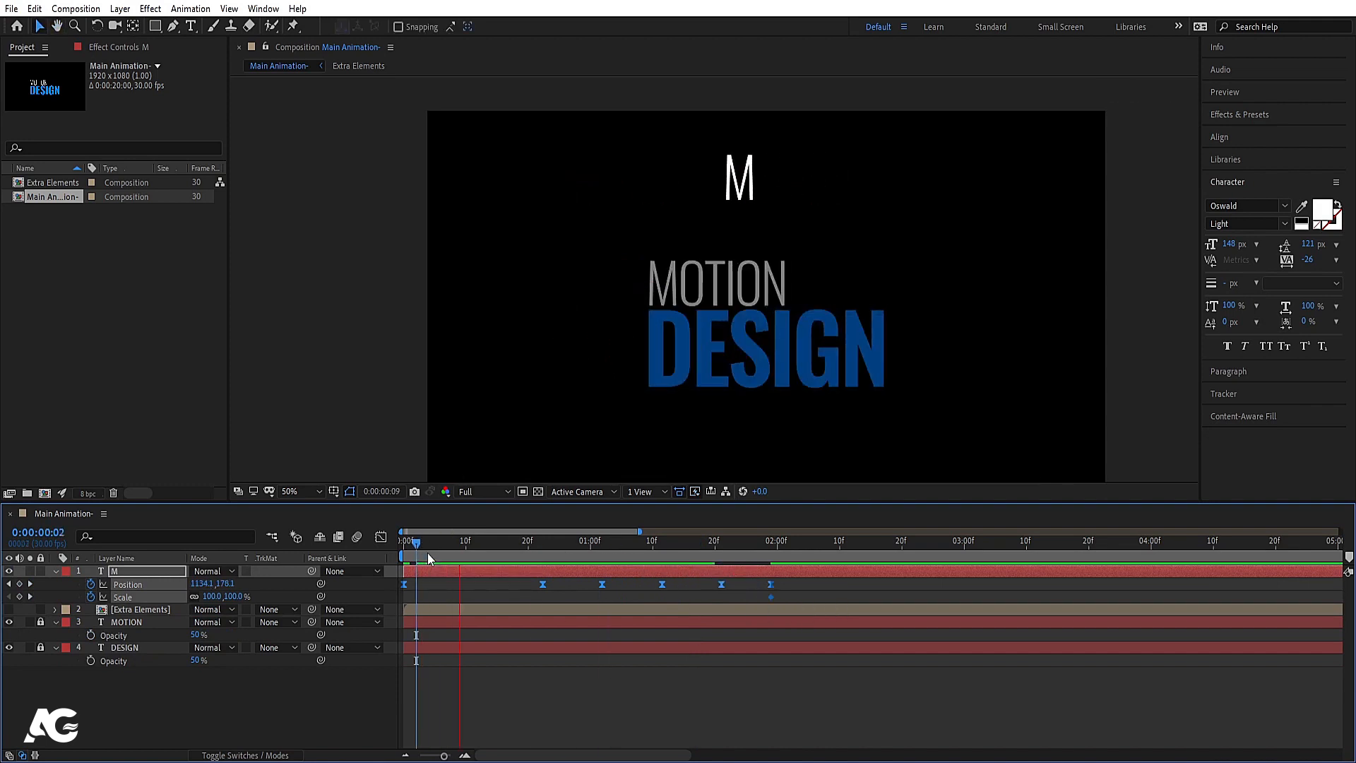
pyautogui.press('space')
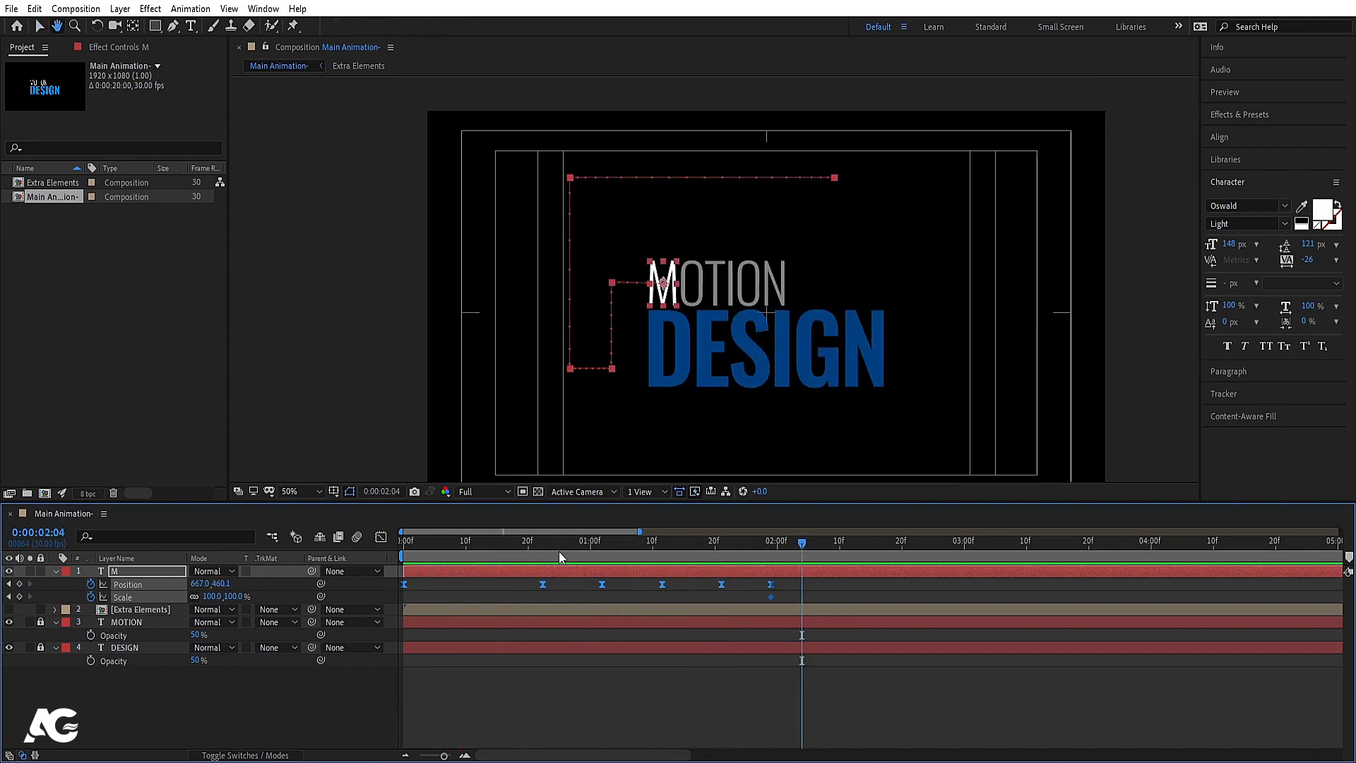
# Step: Lengthen the ease handles of all the M's Position keyframes in the speed graph to form sharp, narrow peaks
pyautogui.moveTo(788, 585); pyautogui.dragTo(282, 545)
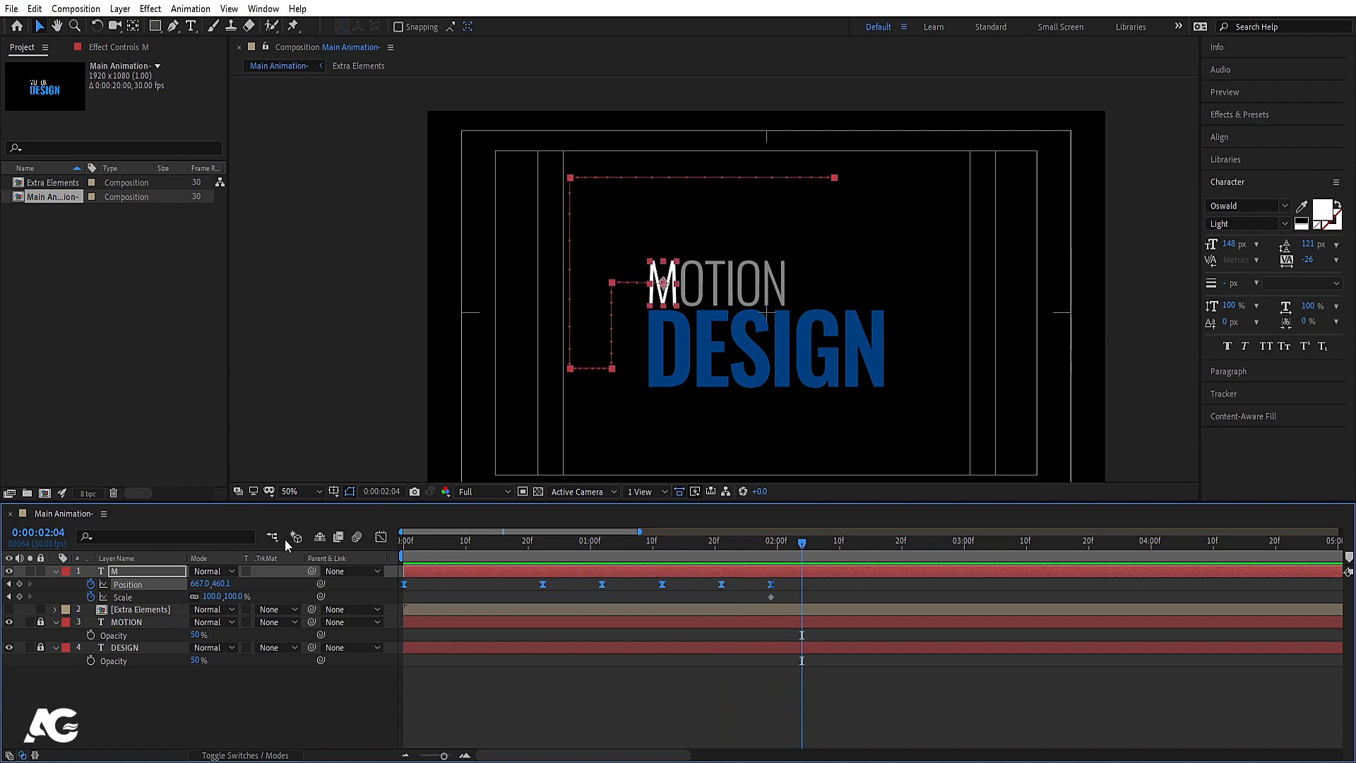
pyautogui.click(381, 537)
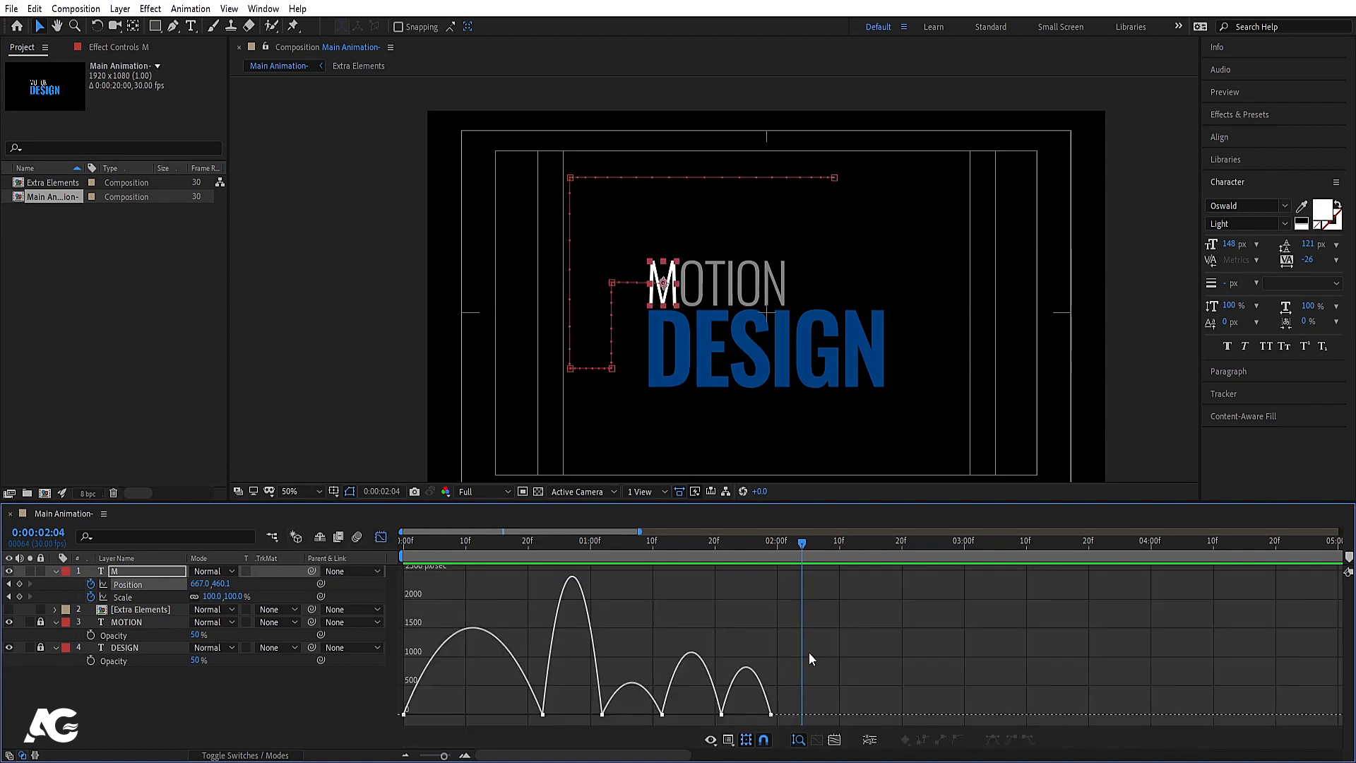
pyautogui.moveTo(809, 658); pyautogui.dragTo(399, 724)
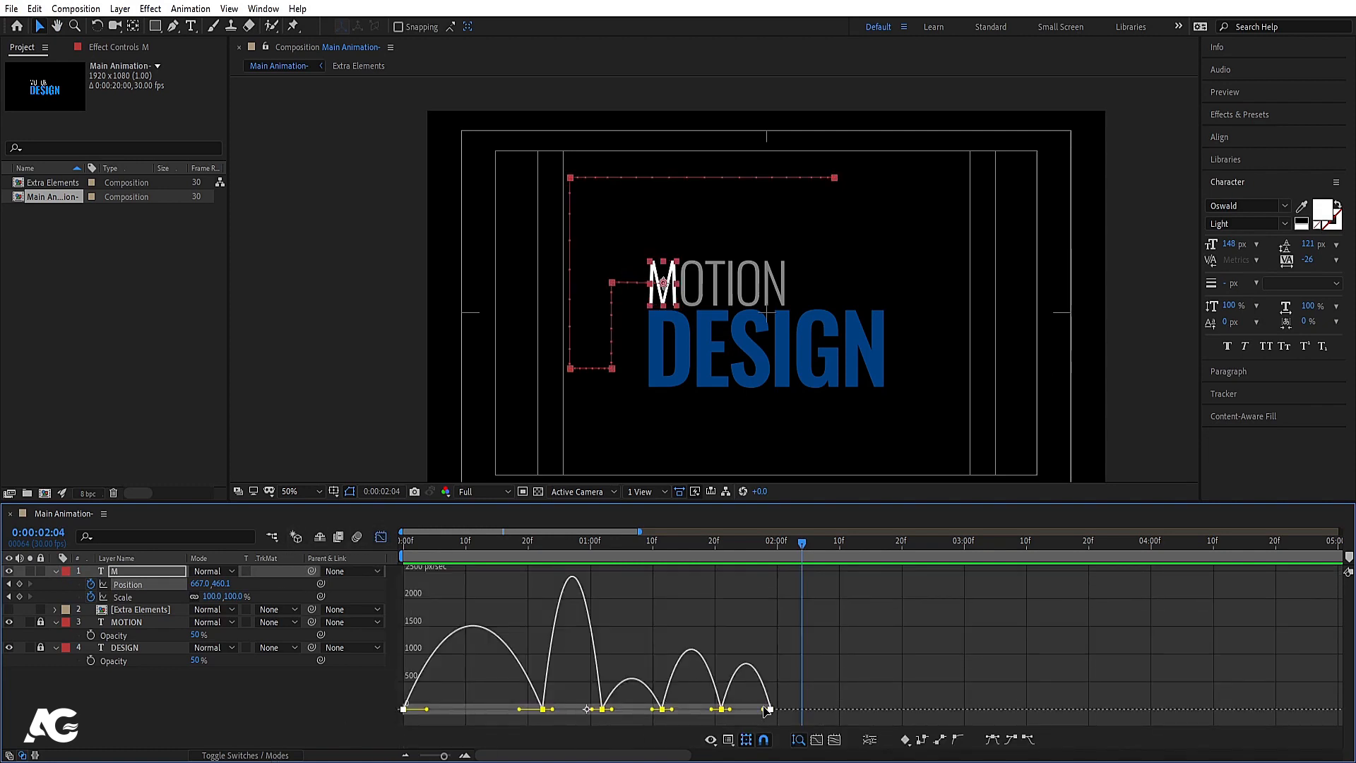
pyautogui.moveTo(766, 710); pyautogui.dragTo(736, 713)
pyautogui.moveTo(434, 710); pyautogui.dragTo(466, 694)
pyautogui.moveTo(503, 629); pyautogui.dragTo(490, 714)
# Step: Preview the M's eased movement from the start and close the Graph Editor
pyautogui.press('Home')
pyautogui.press('space')
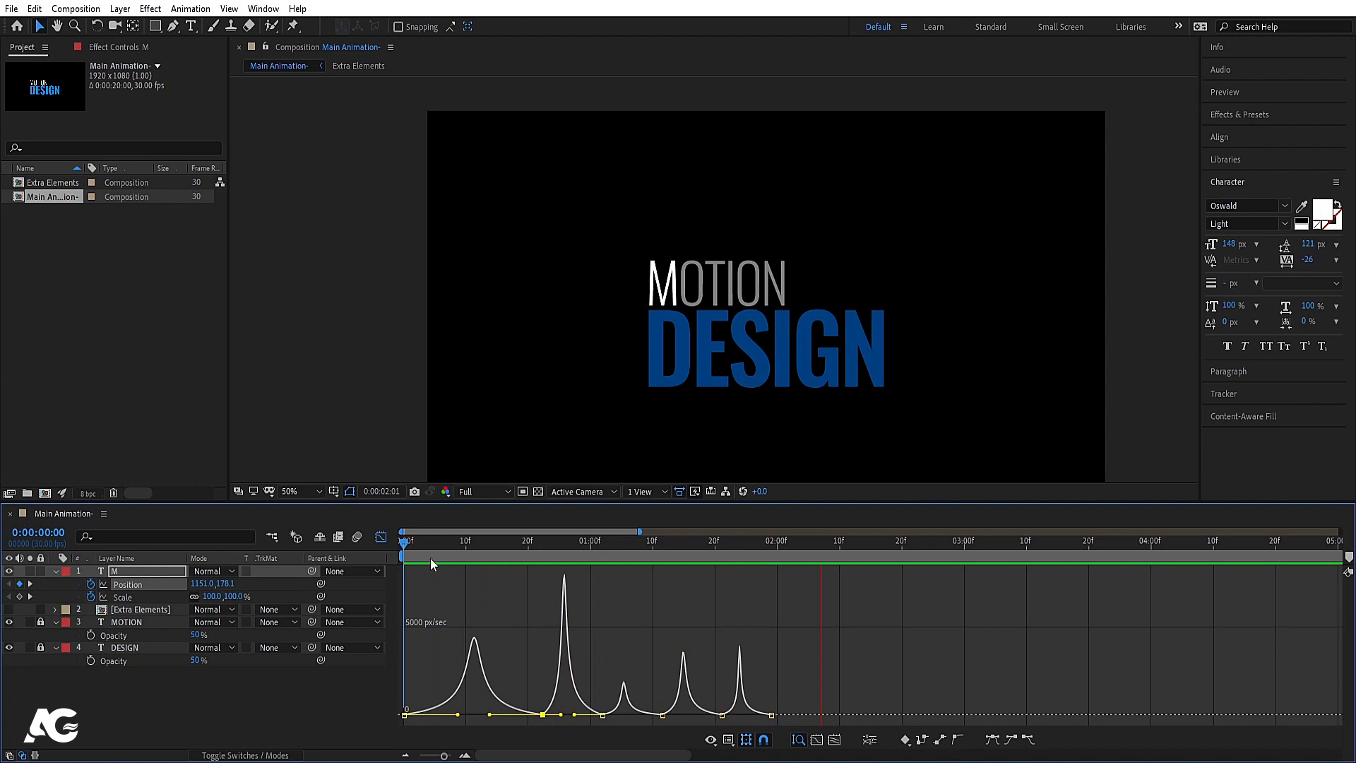
pyautogui.press('space')
pyautogui.click(382, 536)
pyautogui.press('Home')
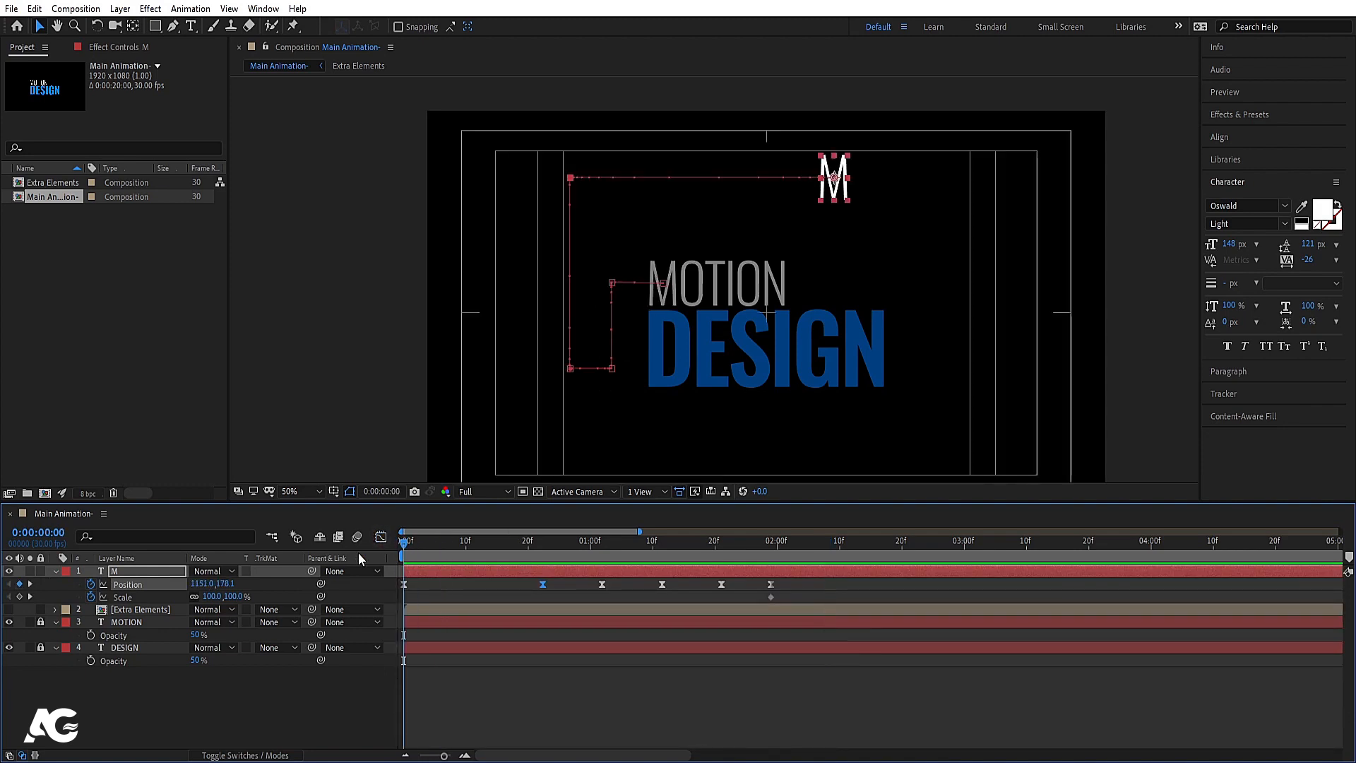
pyautogui.press('space')
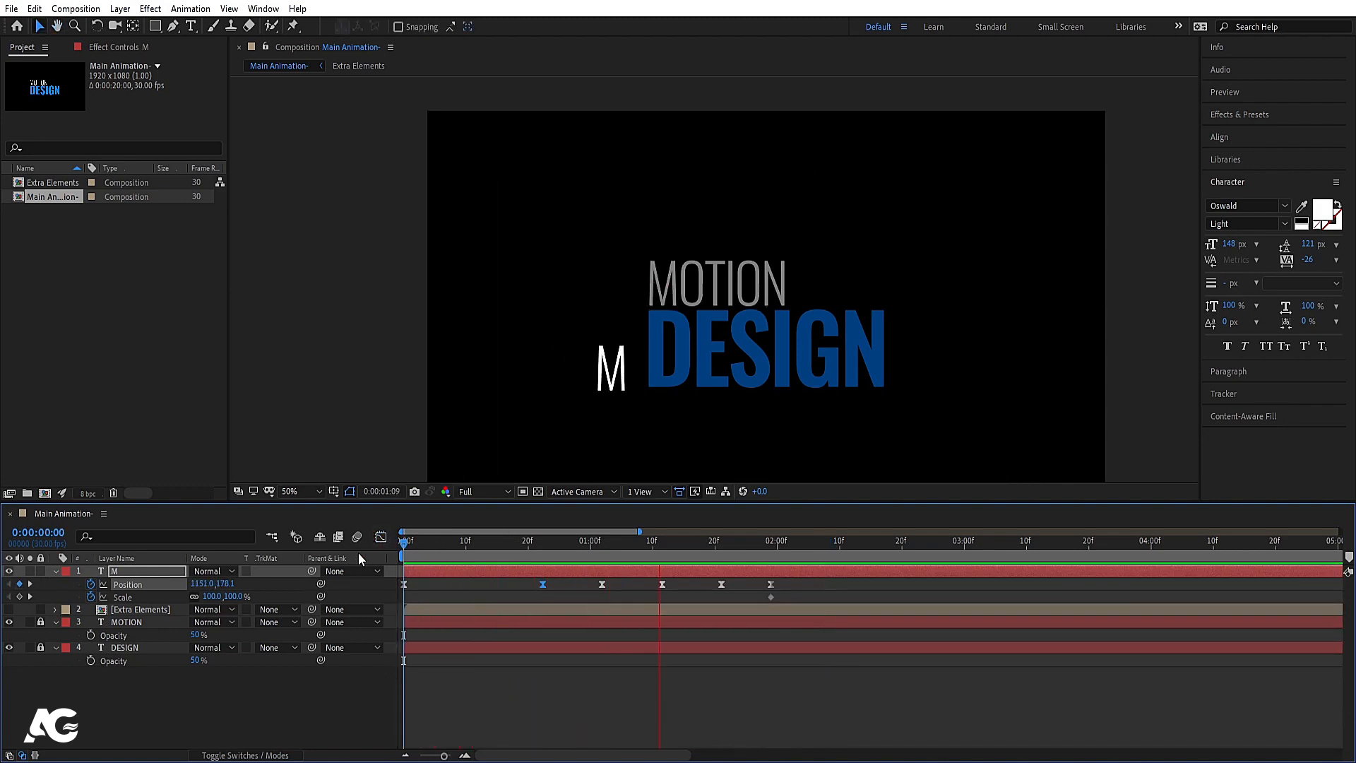
pyautogui.press('space')
# Step: Start Rotation keyframing on the M at 0:00:00:00 and set Rotation to 1x+0.0° at 0:00:00:22
pyautogui.click(114, 571)
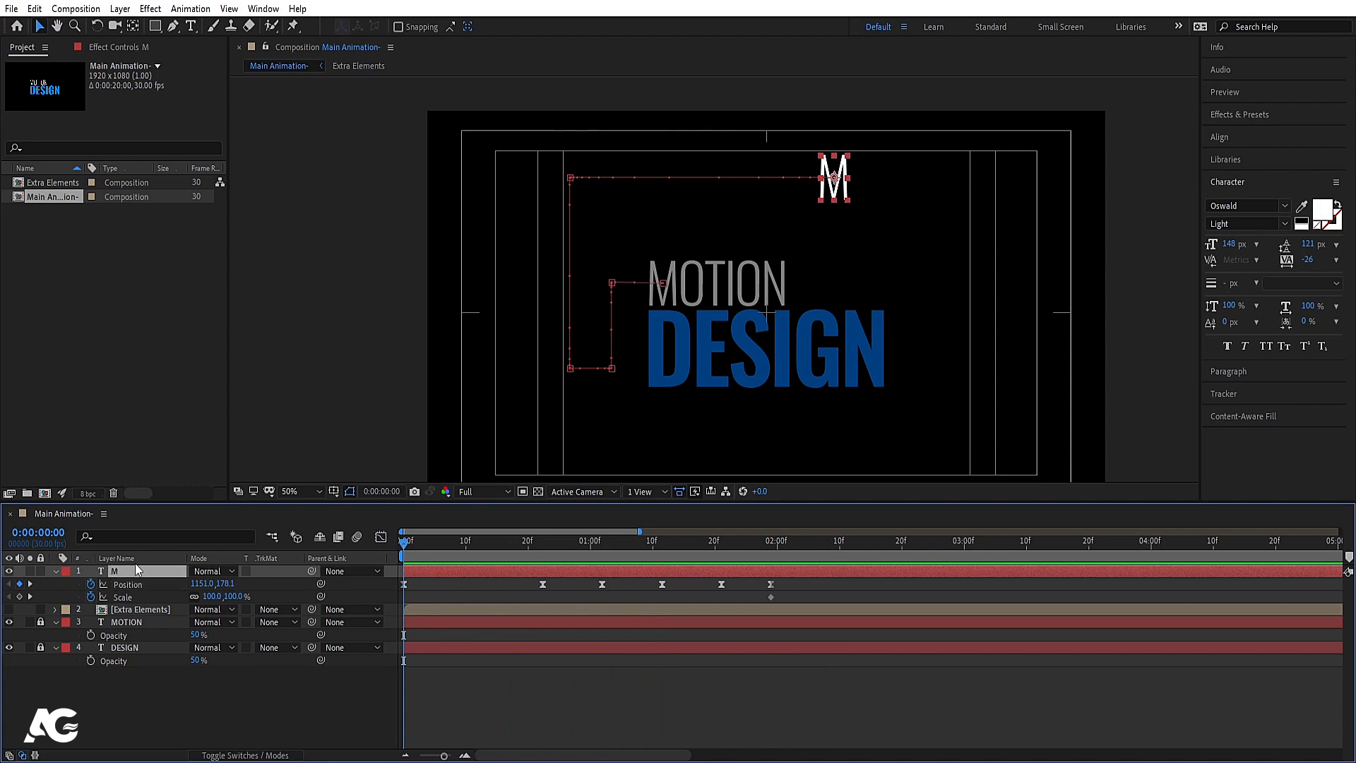
pyautogui.press('r')
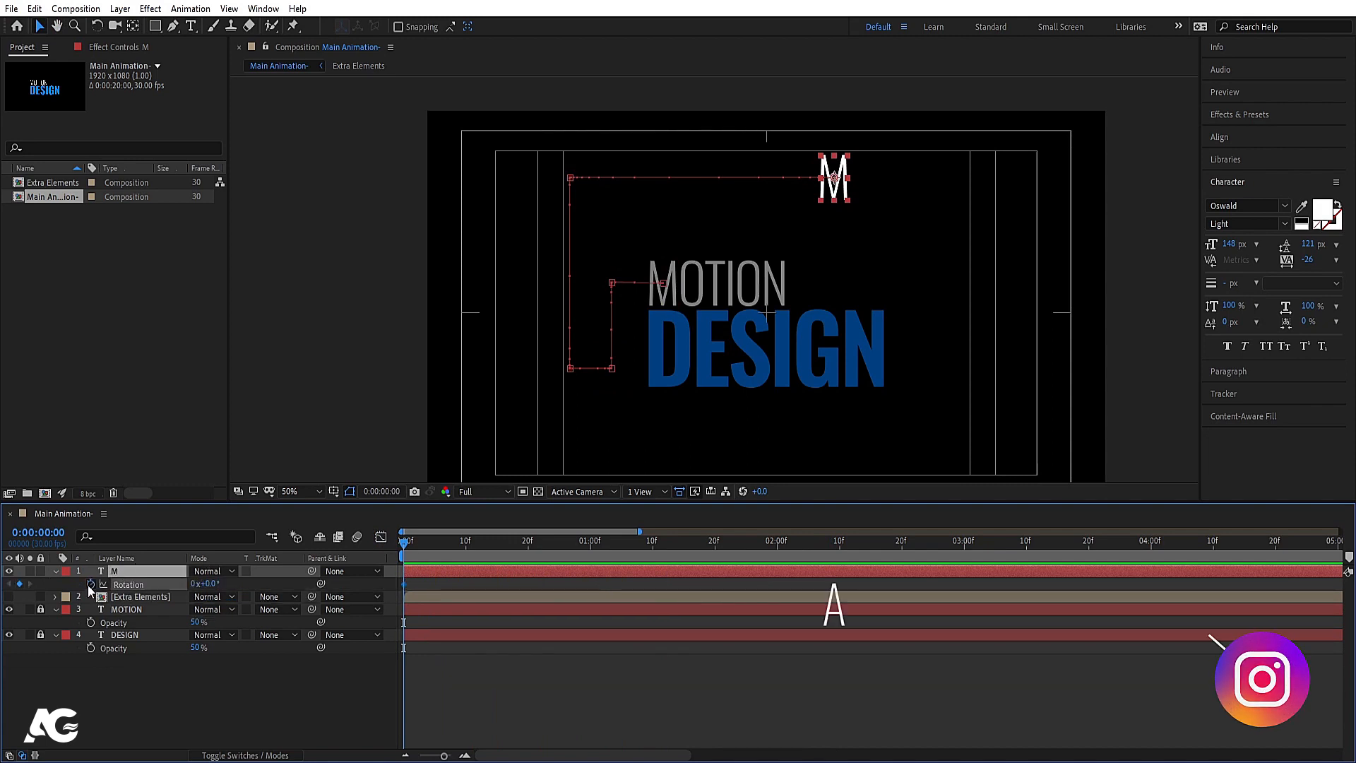
pyautogui.press('u')
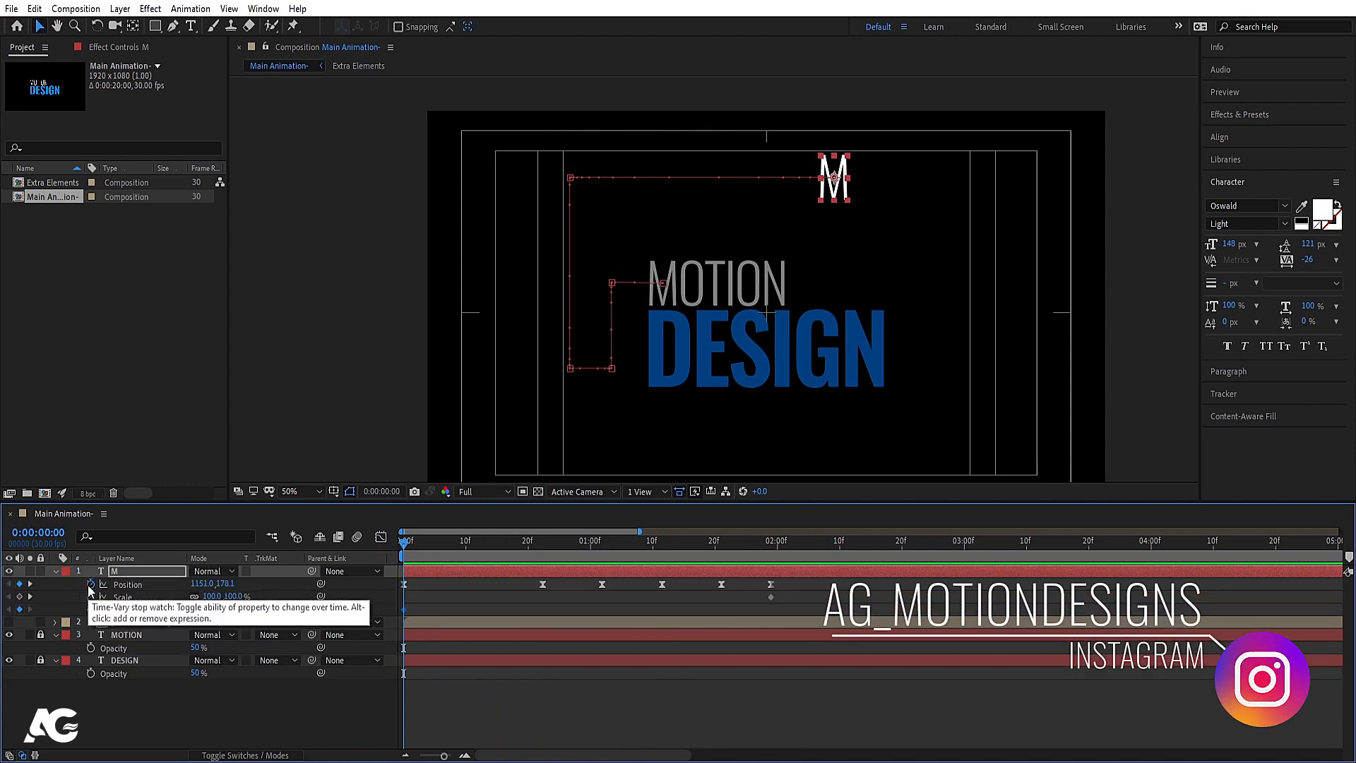
pyautogui.press('k')
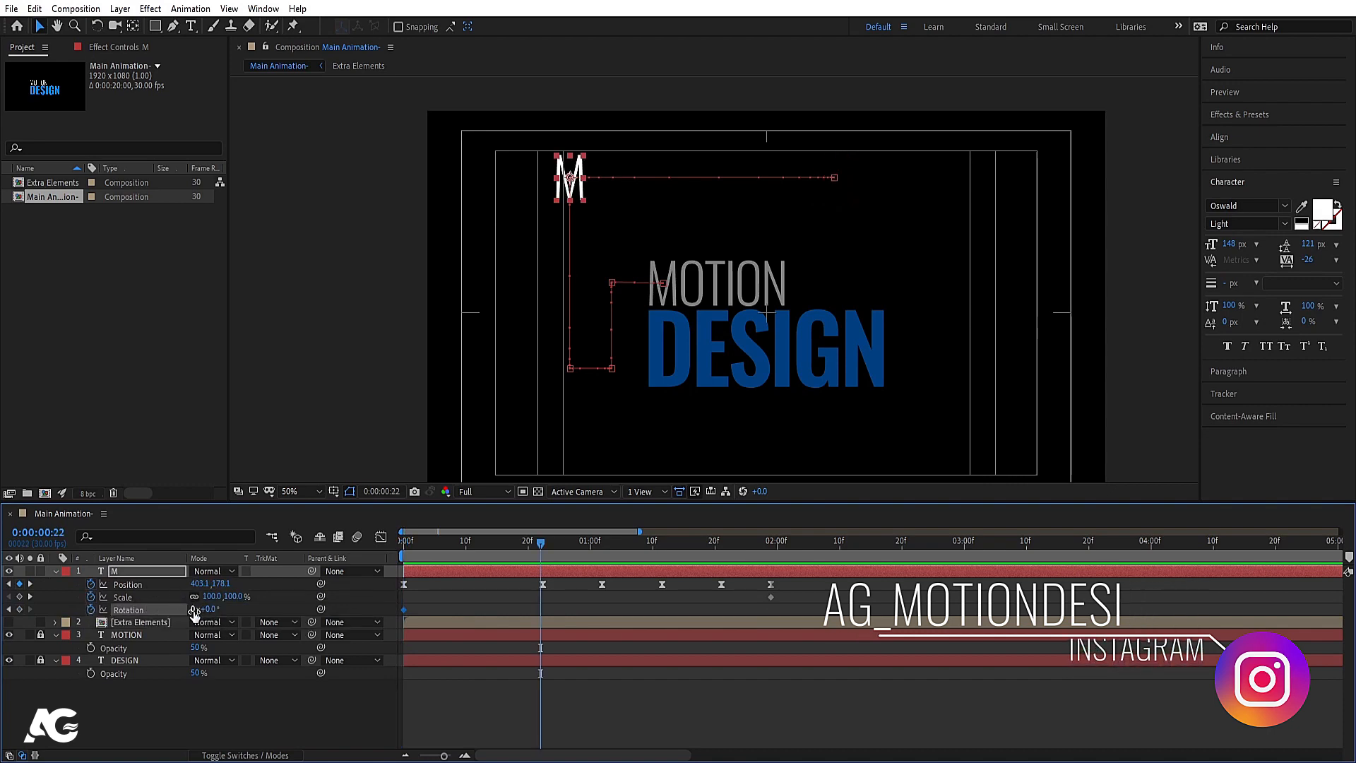
pyautogui.click(193, 610)
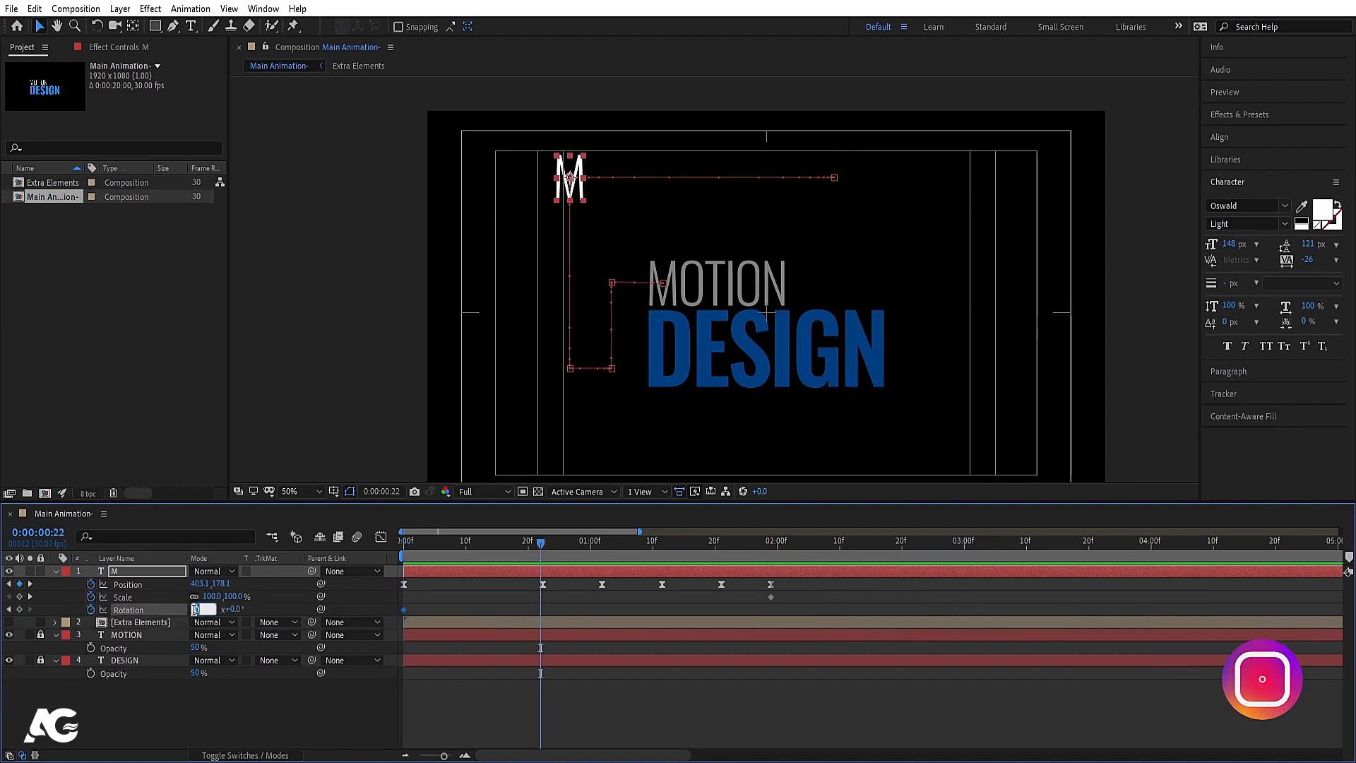
pyautogui.write('1')
pyautogui.press('Return')
# Step: Set the M's Rotation to 0x+0.0° at 0:00:01:02 and advance to its next Position keyframe
pyautogui.press('k')
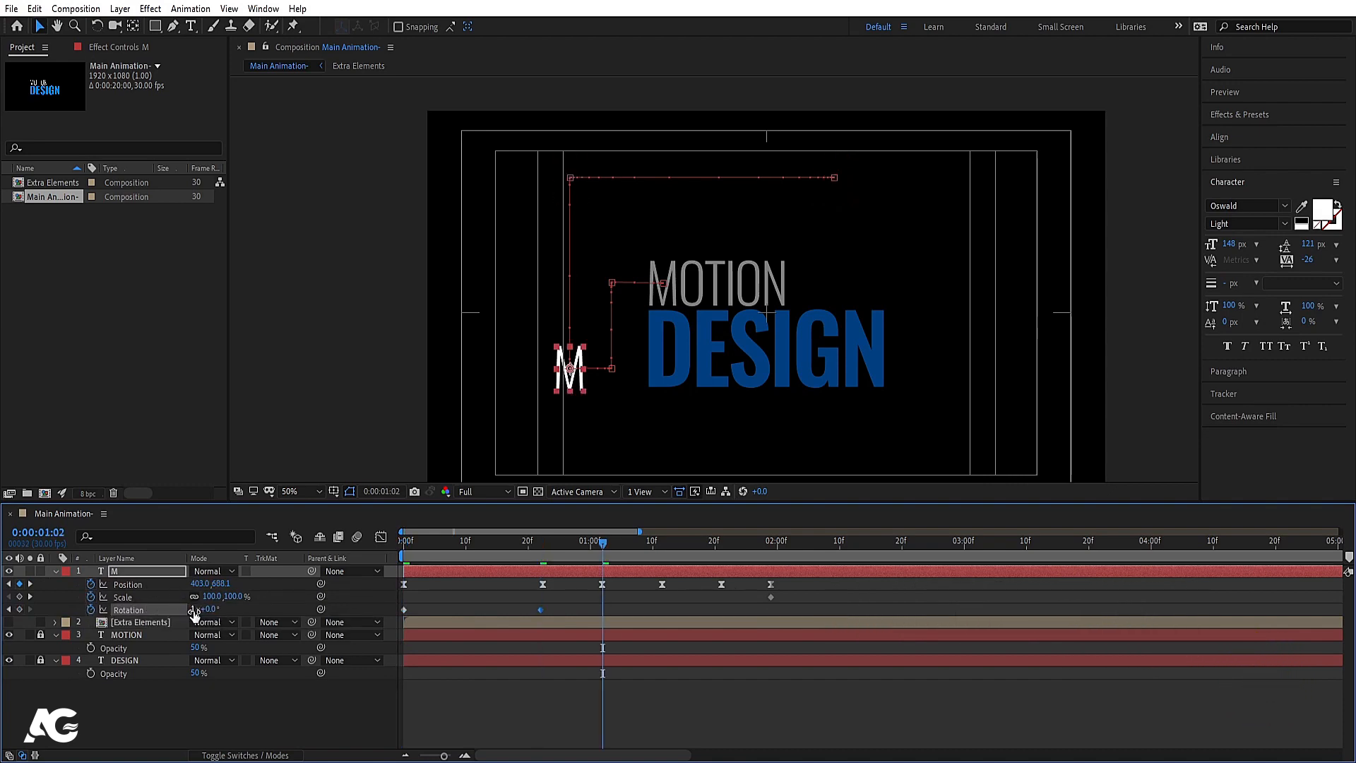
pyautogui.click(193, 610)
pyautogui.write('0')
pyautogui.press('Return')
pyautogui.press('k')
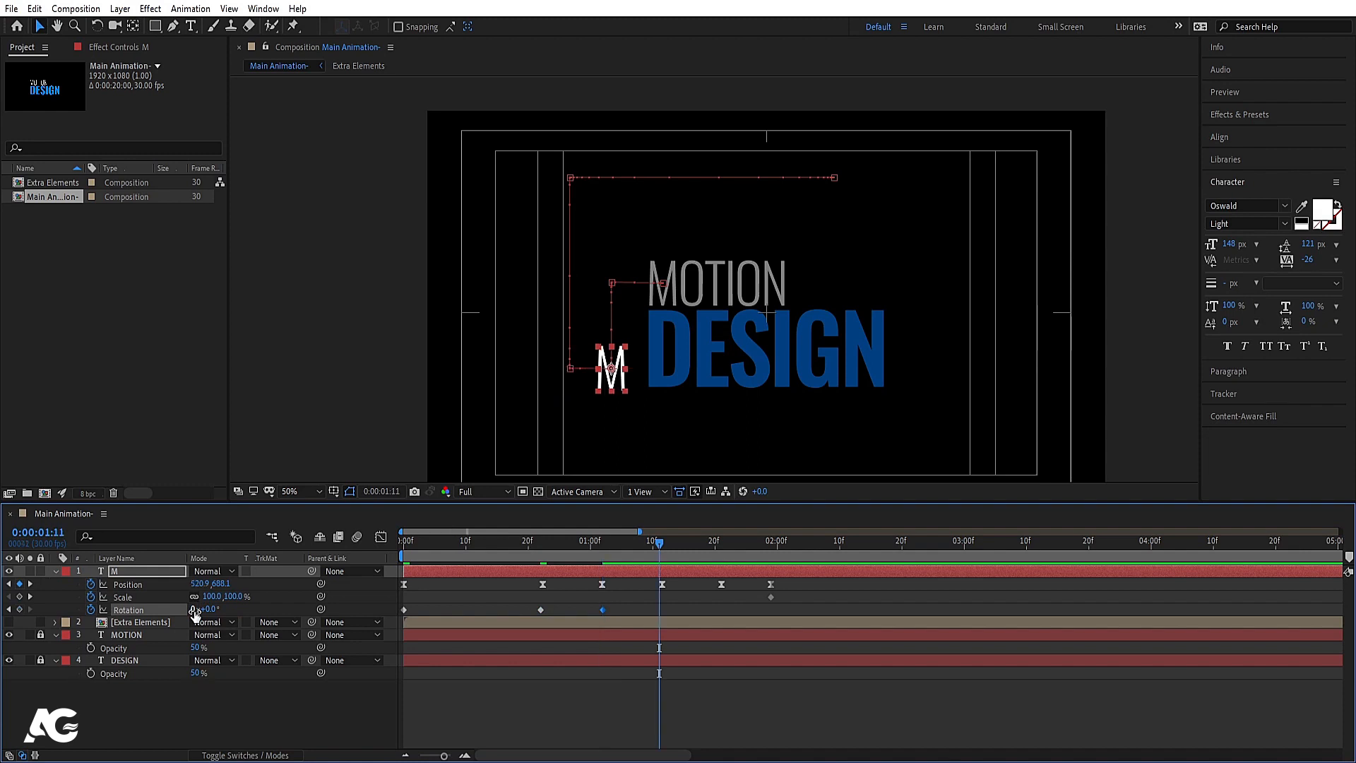
# Step: Set the M's Rotation to 1x+0.0° at 0:00:01:11 and 0x+0.0° at 0:00:01:21
pyautogui.click(193, 610)
pyautogui.write('1')
pyautogui.press('Return')
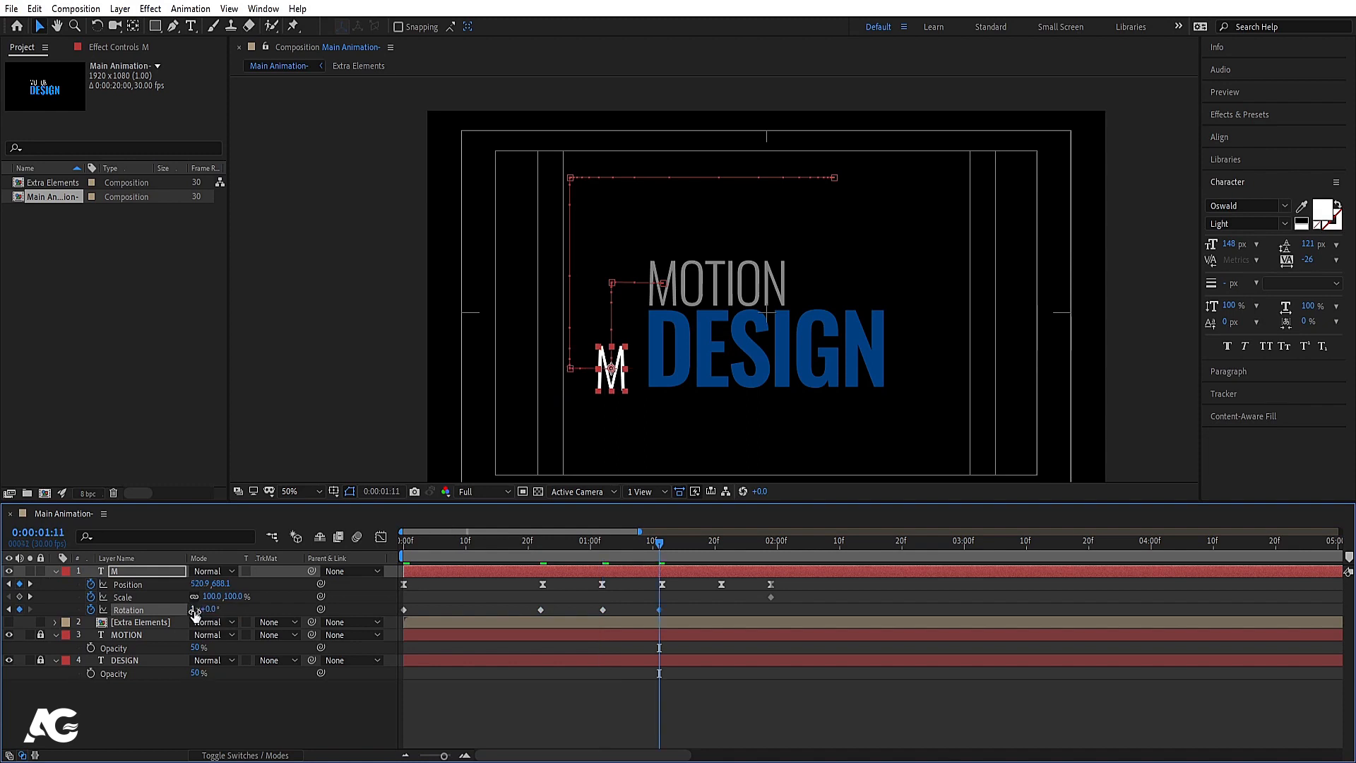
pyautogui.press('k')
pyautogui.click(194, 609)
pyautogui.write('0')
pyautogui.press('Return')
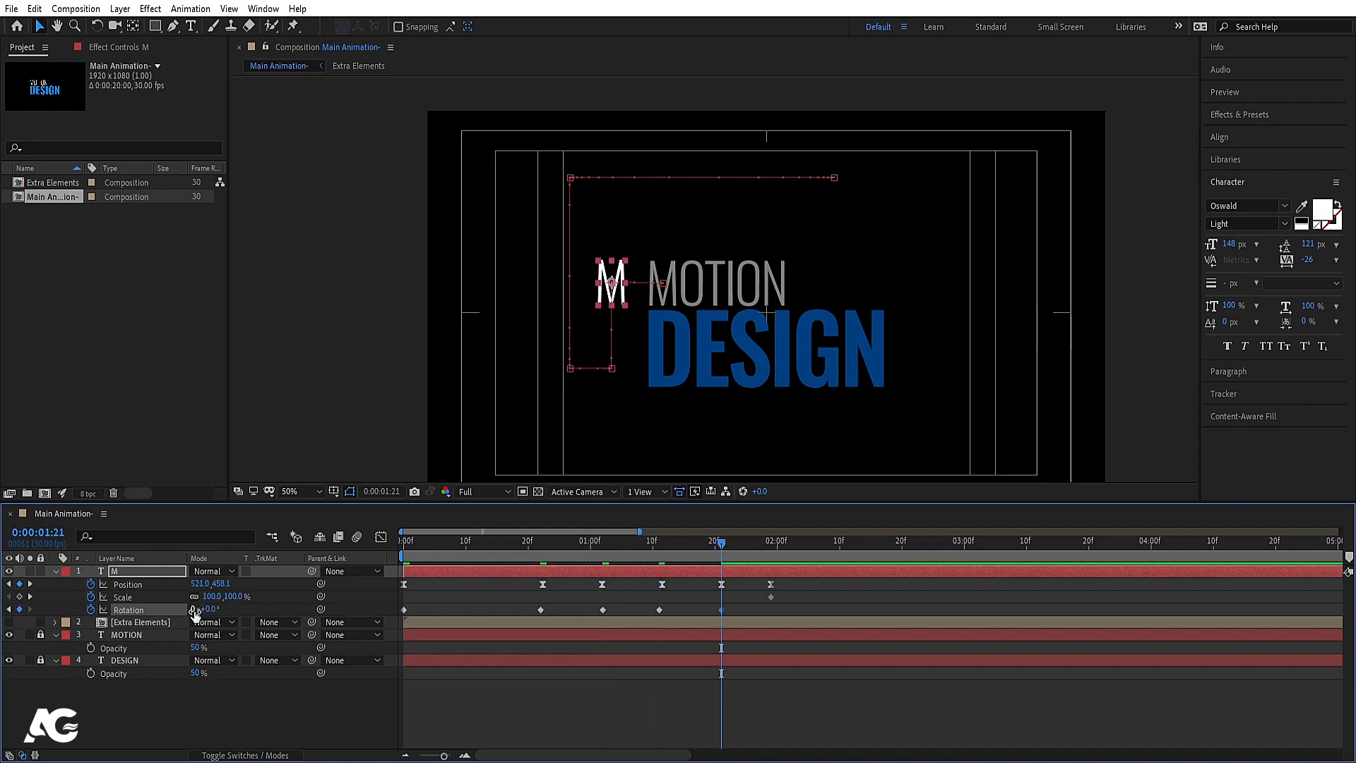
# Step: Set the M's Rotation to 1x+0.0° at its last Position keyframe, 0:00:01:29, and preview the spin from the start
pyautogui.press('k')
pyautogui.click(194, 609)
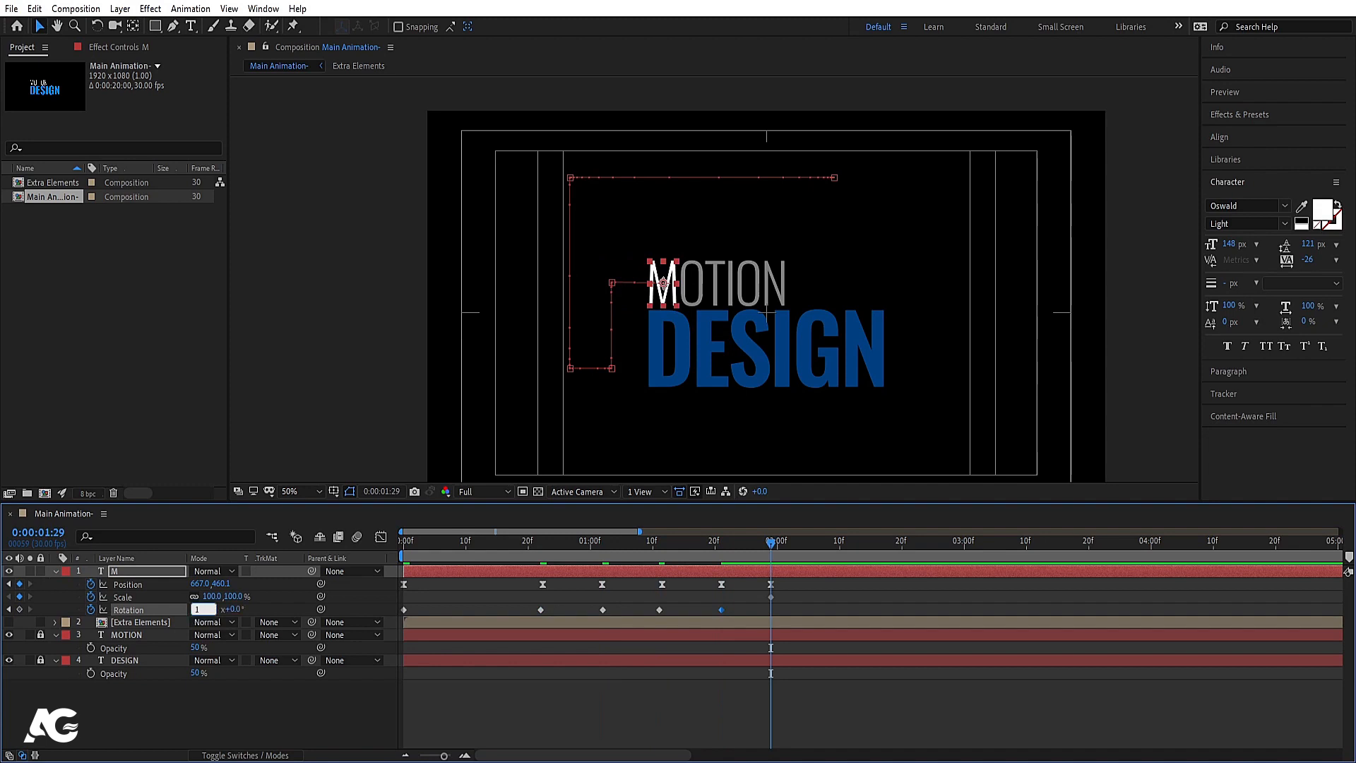
pyautogui.write('1')
pyautogui.press('Return')
pyautogui.press('space')
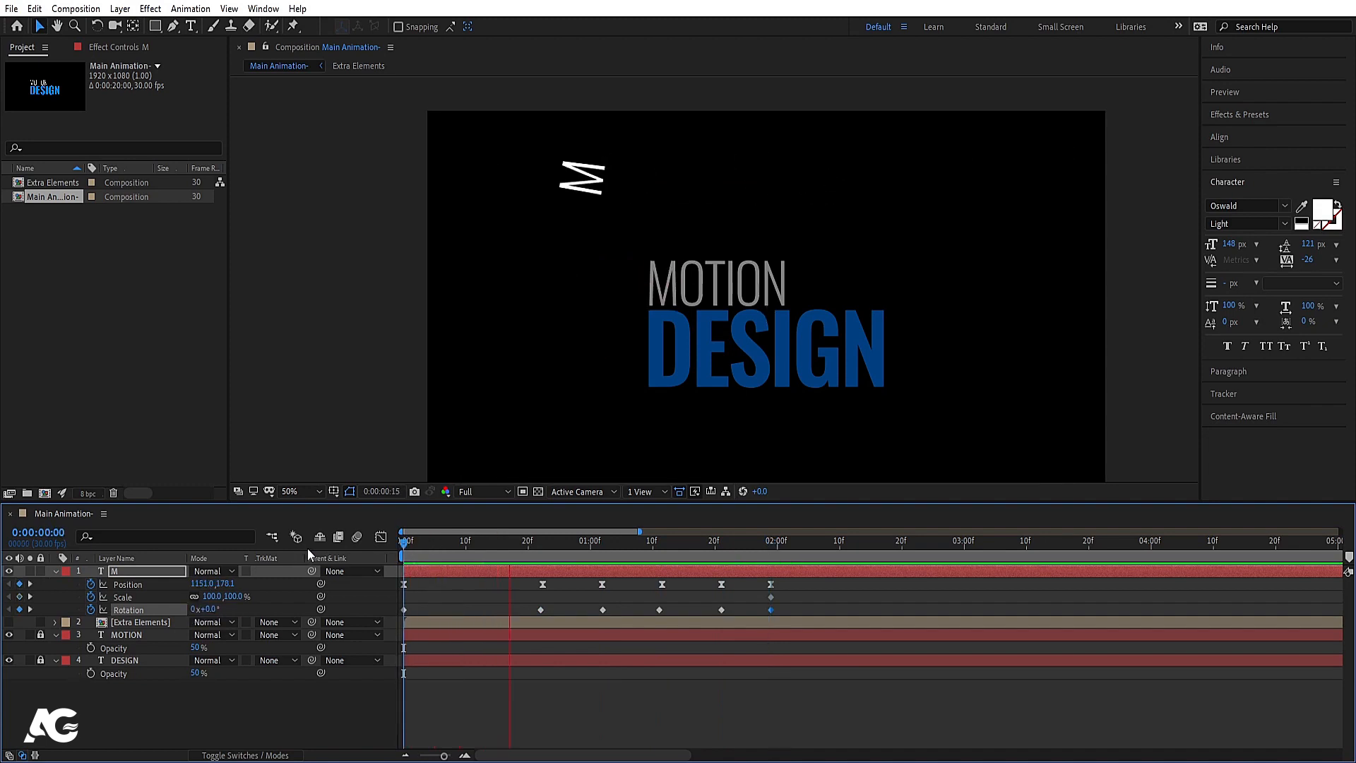
pyautogui.press('space')
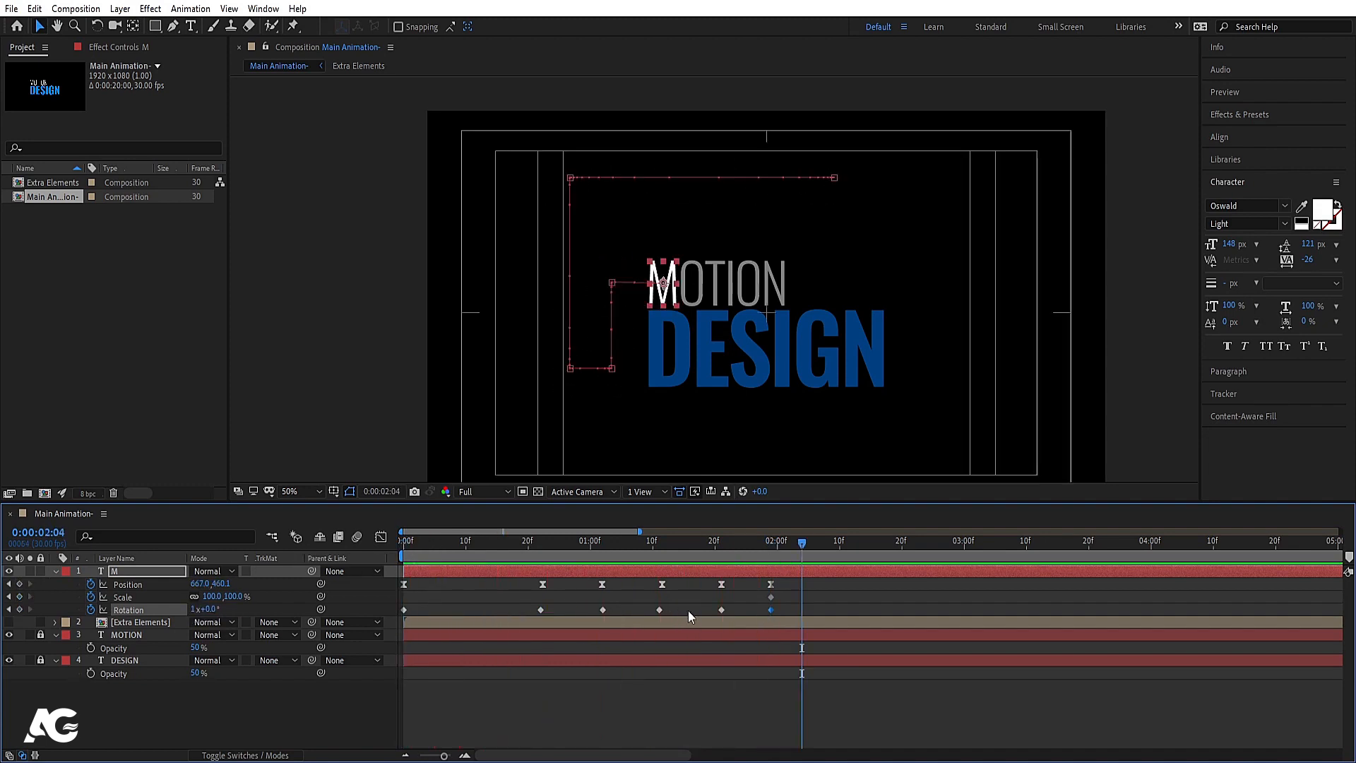
# Step: Easy Ease all the M's Rotation keyframes and lengthen their handles in the speed graph to form sharp peaks
pyautogui.moveTo(795, 608); pyautogui.dragTo(347, 677)
pyautogui.press('F9')
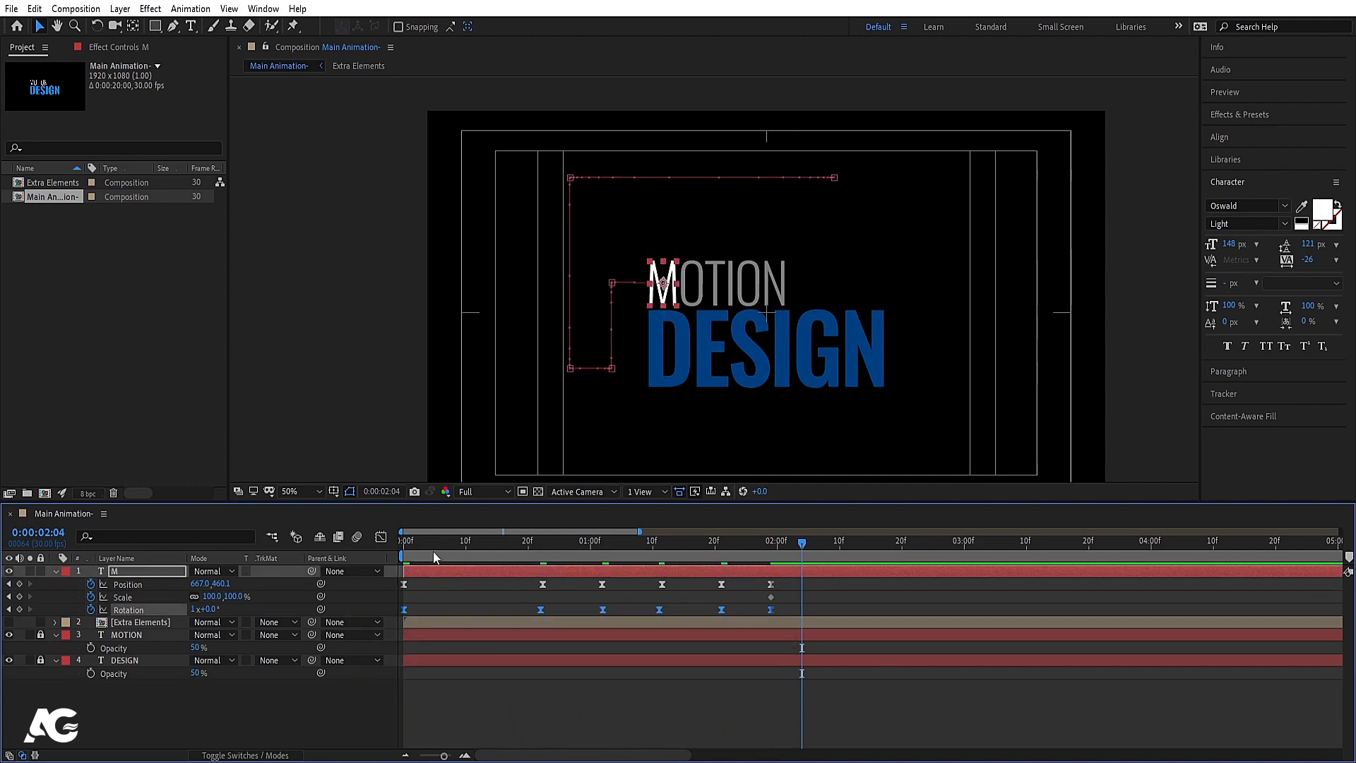
pyautogui.press('Home')
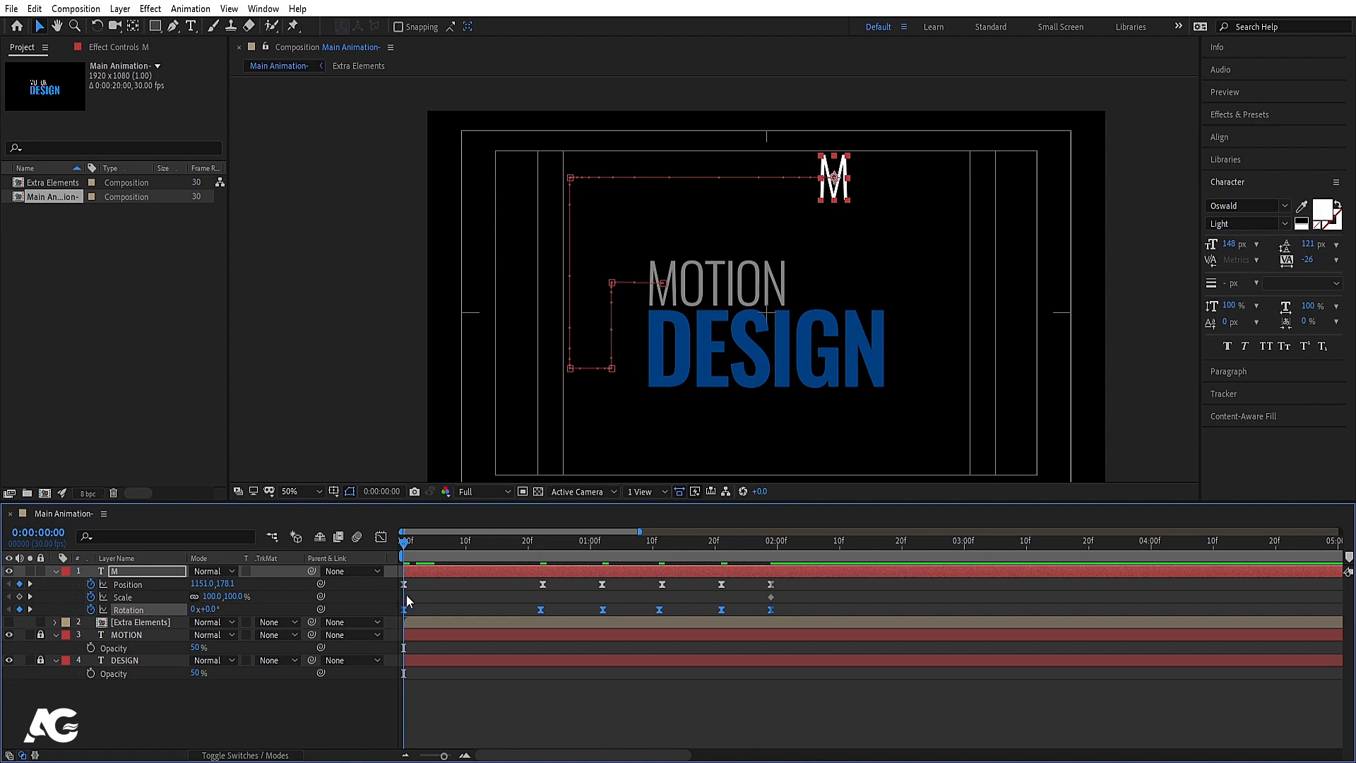
pyautogui.click(380, 536)
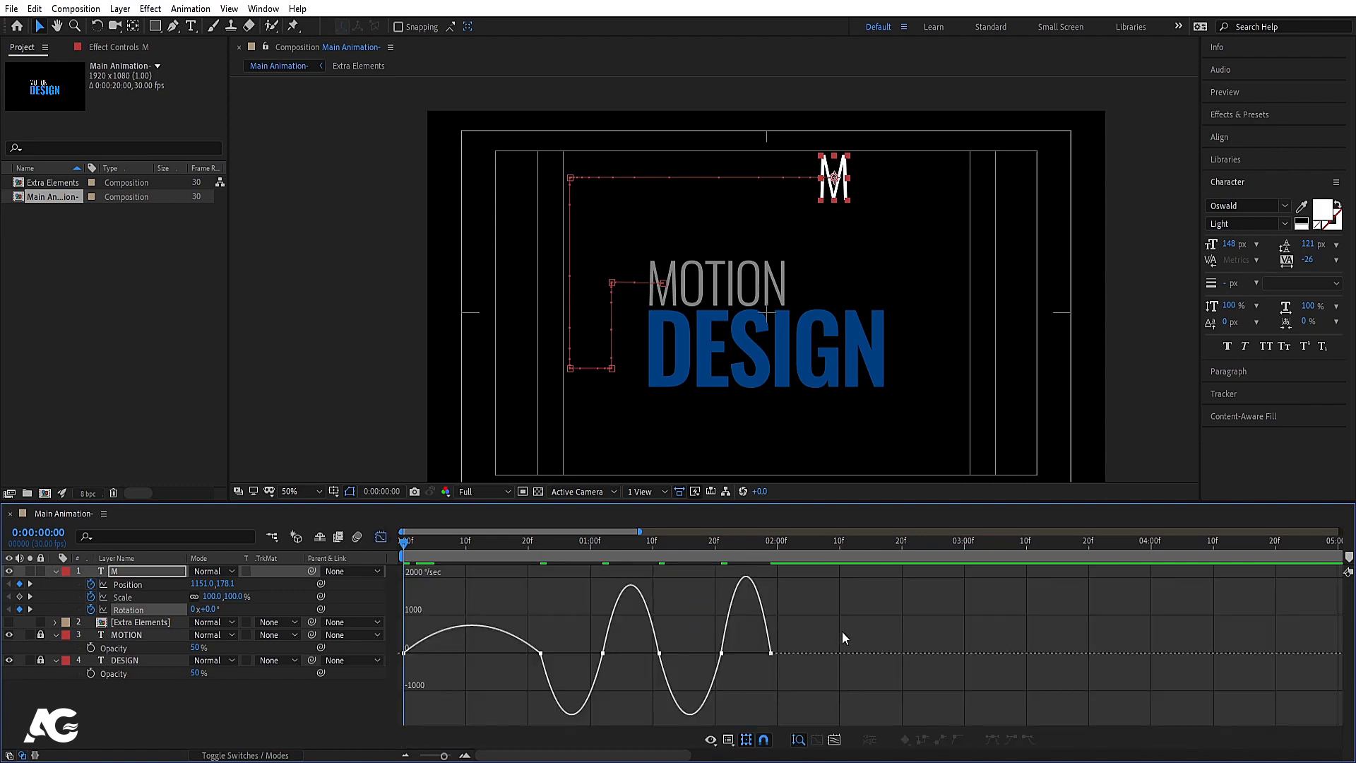
pyautogui.moveTo(842, 632); pyautogui.dragTo(351, 682)
pyautogui.moveTo(766, 654); pyautogui.dragTo(747, 655)
# Step: Preview the M's eased rotation from the start and close the Graph Editor
pyautogui.press('space')
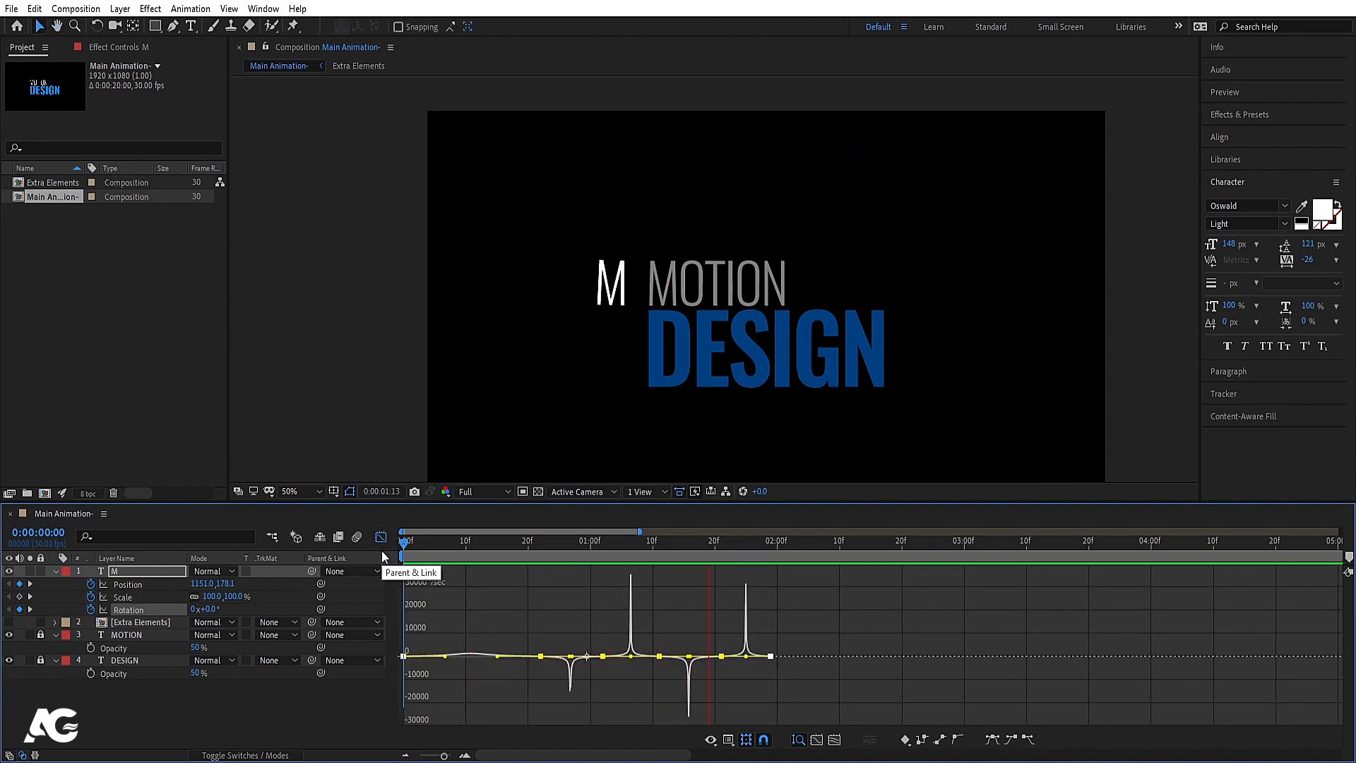
pyautogui.press('space')
pyautogui.click(380, 537)
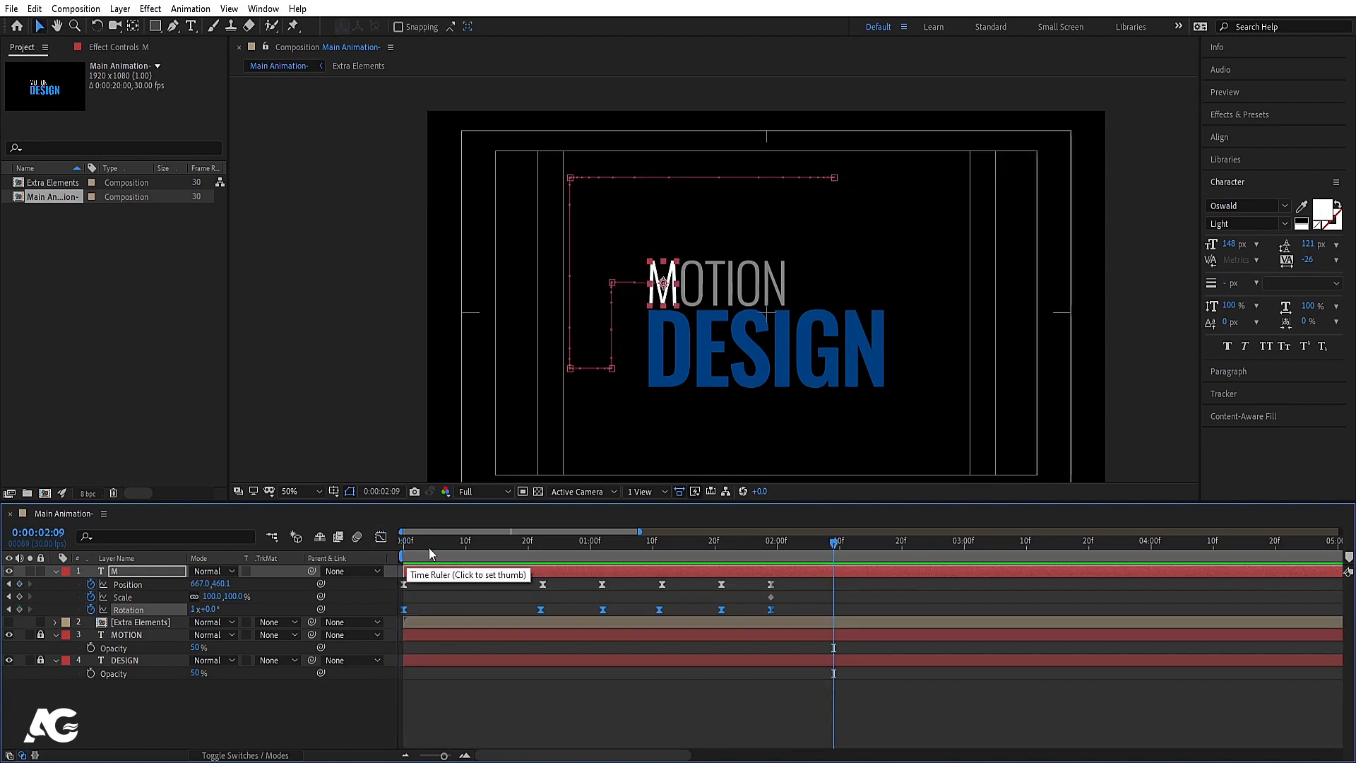
# Step: Set the M's Rotation to 2x+0.0° at 0:00:01:02 and 3x+0.0° at 0:00:01:11
pyautogui.moveTo(429, 552); pyautogui.dragTo(599, 565)
pyautogui.click(625, 600)
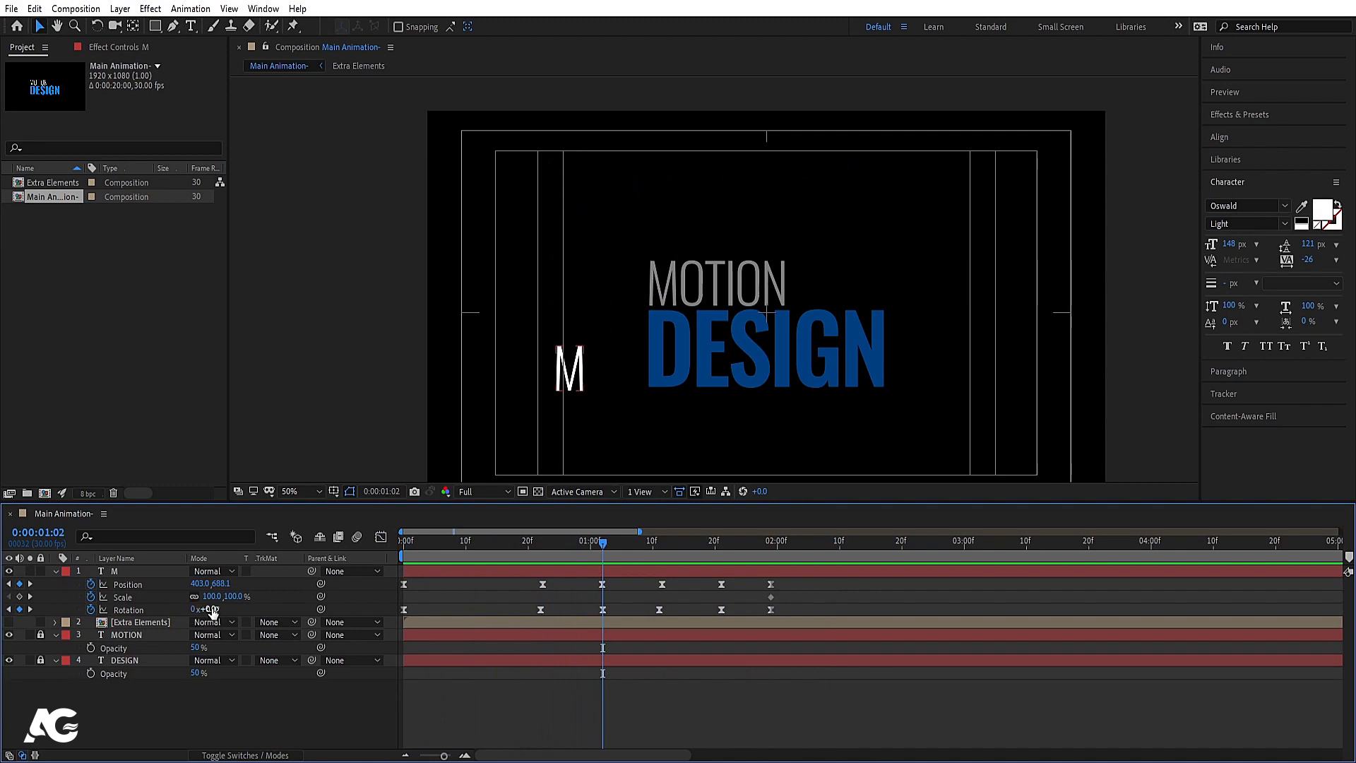
pyautogui.write('2')
pyautogui.press('Return')
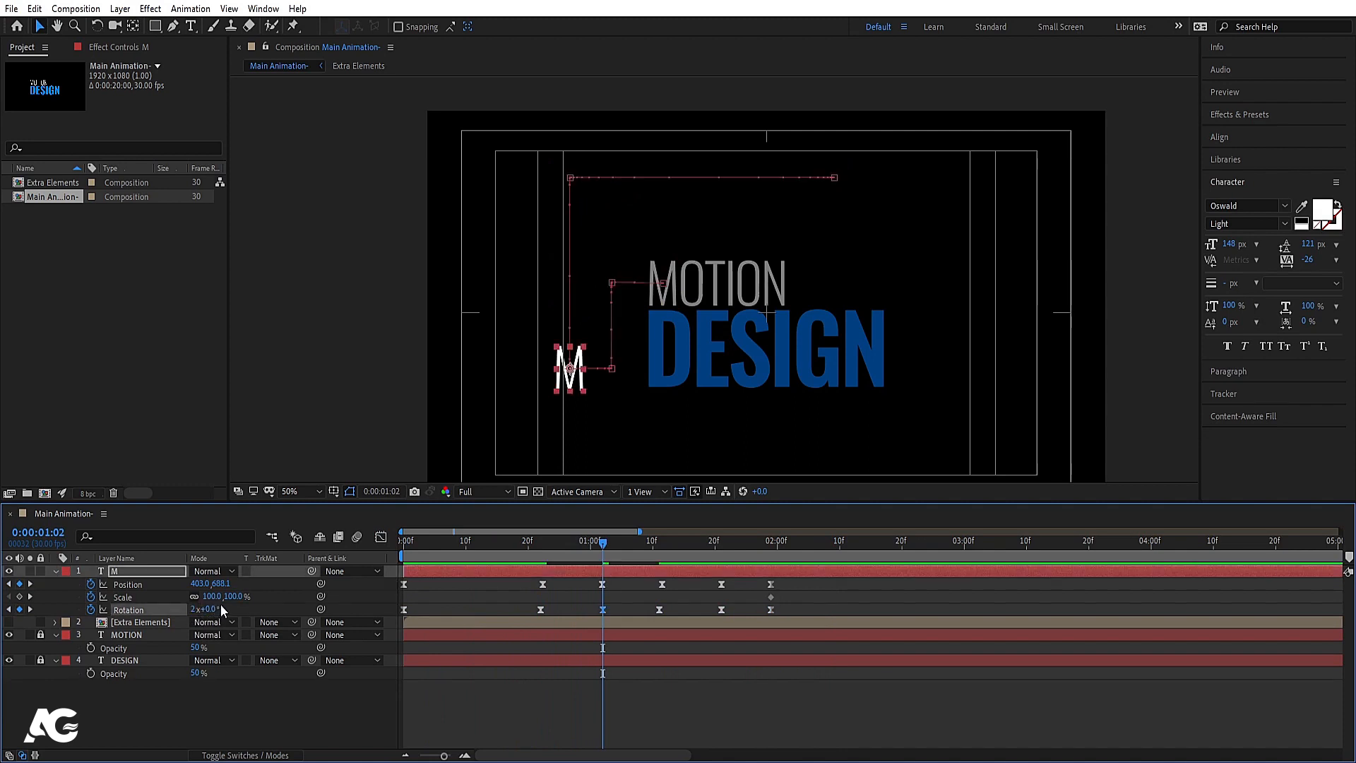
pyautogui.press('k')
pyautogui.click(196, 609)
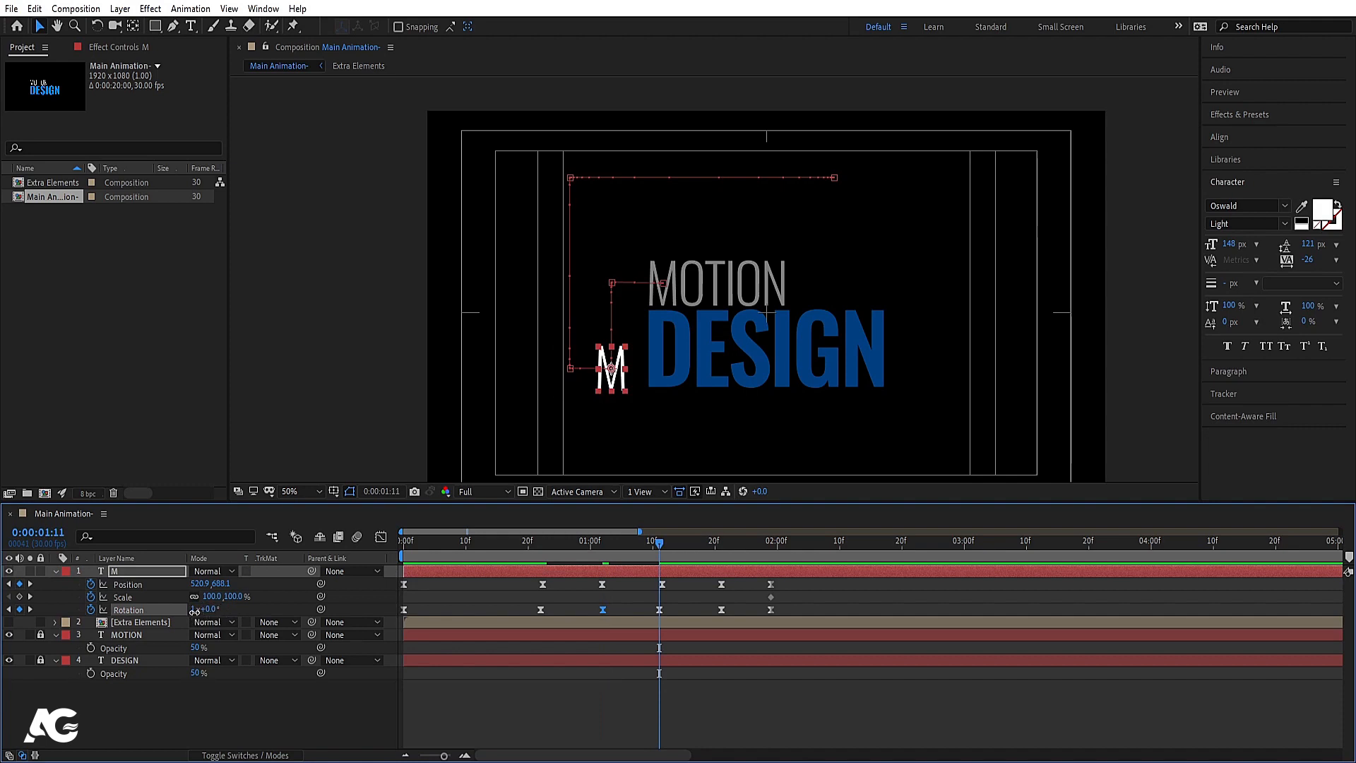
pyautogui.write('0')
pyautogui.press('Return')
# Step: Set the M's Rotation to 4x+0.0° at 0:00:01:21 and 5x+0.0° at 0:00:01:29
pyautogui.press('k')
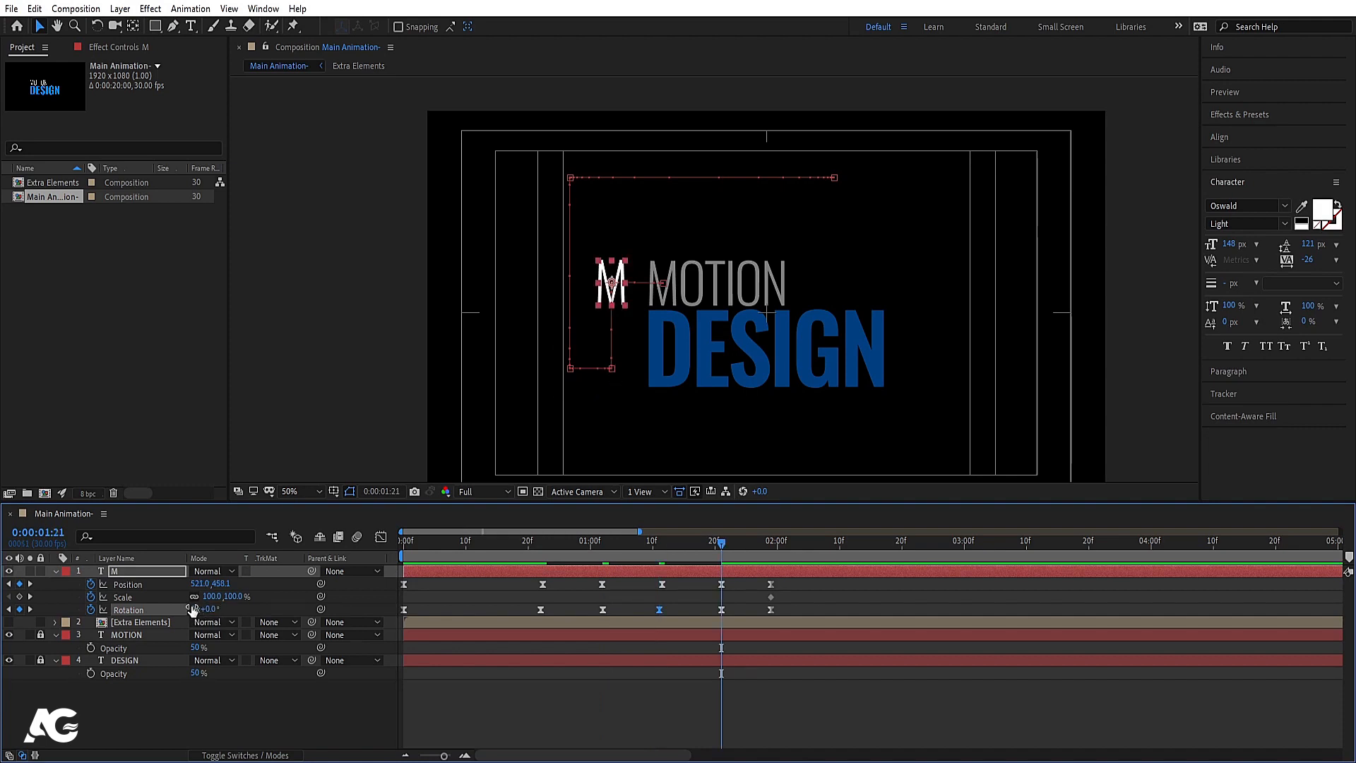
pyautogui.click(190, 608)
pyautogui.write('4')
pyautogui.press('Return')
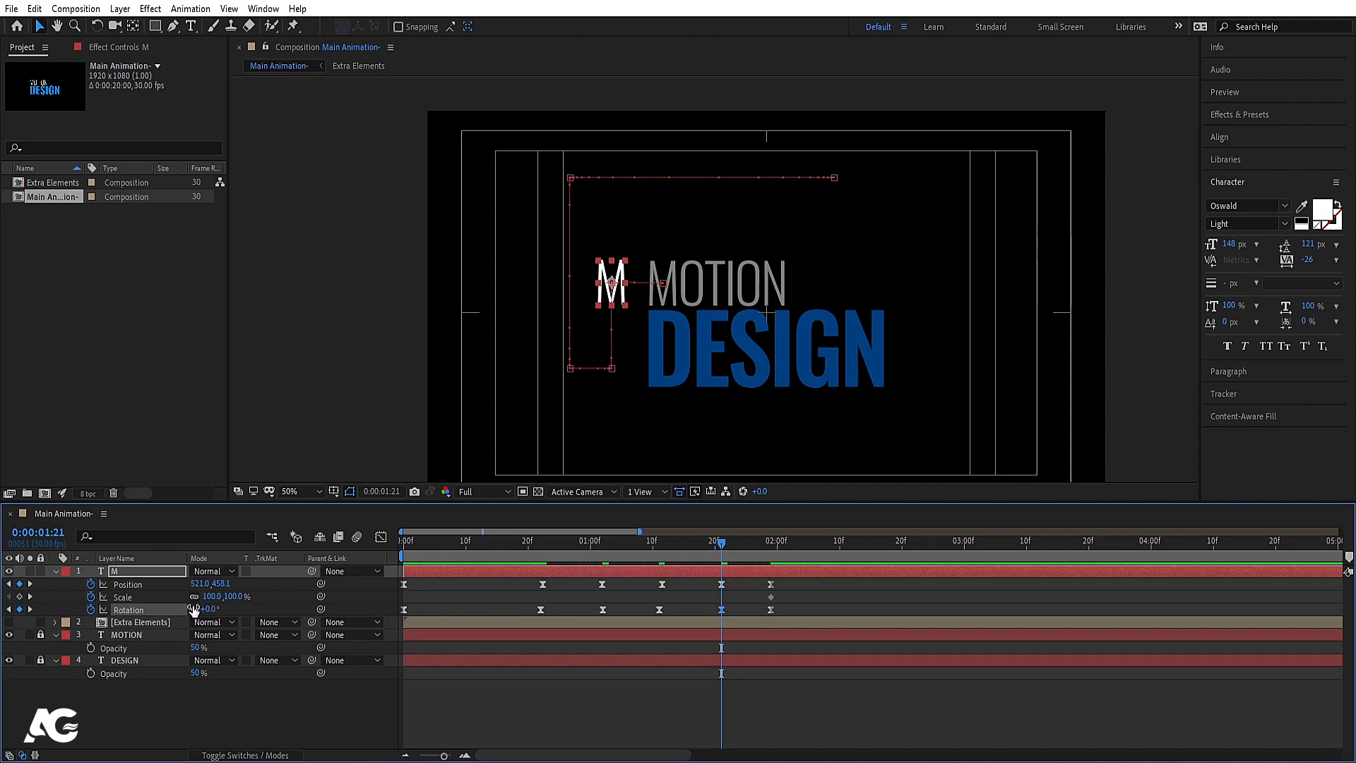
pyautogui.press('k')
pyautogui.click(192, 608)
pyautogui.write('5')
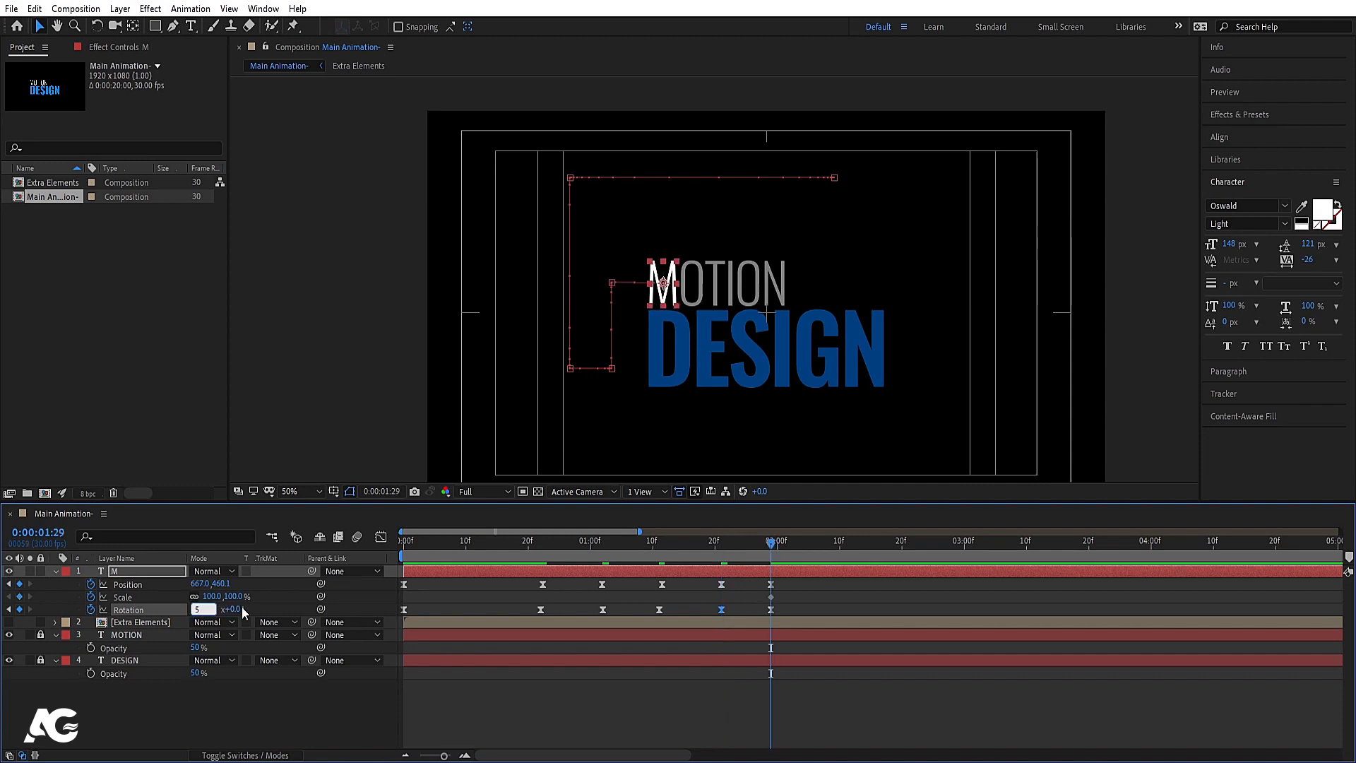
pyautogui.press('Return')
# Step: Preview the M's continuous rotation from the start of the composition
pyautogui.moveTo(411, 550); pyautogui.dragTo(358, 557)
pyautogui.press('space')
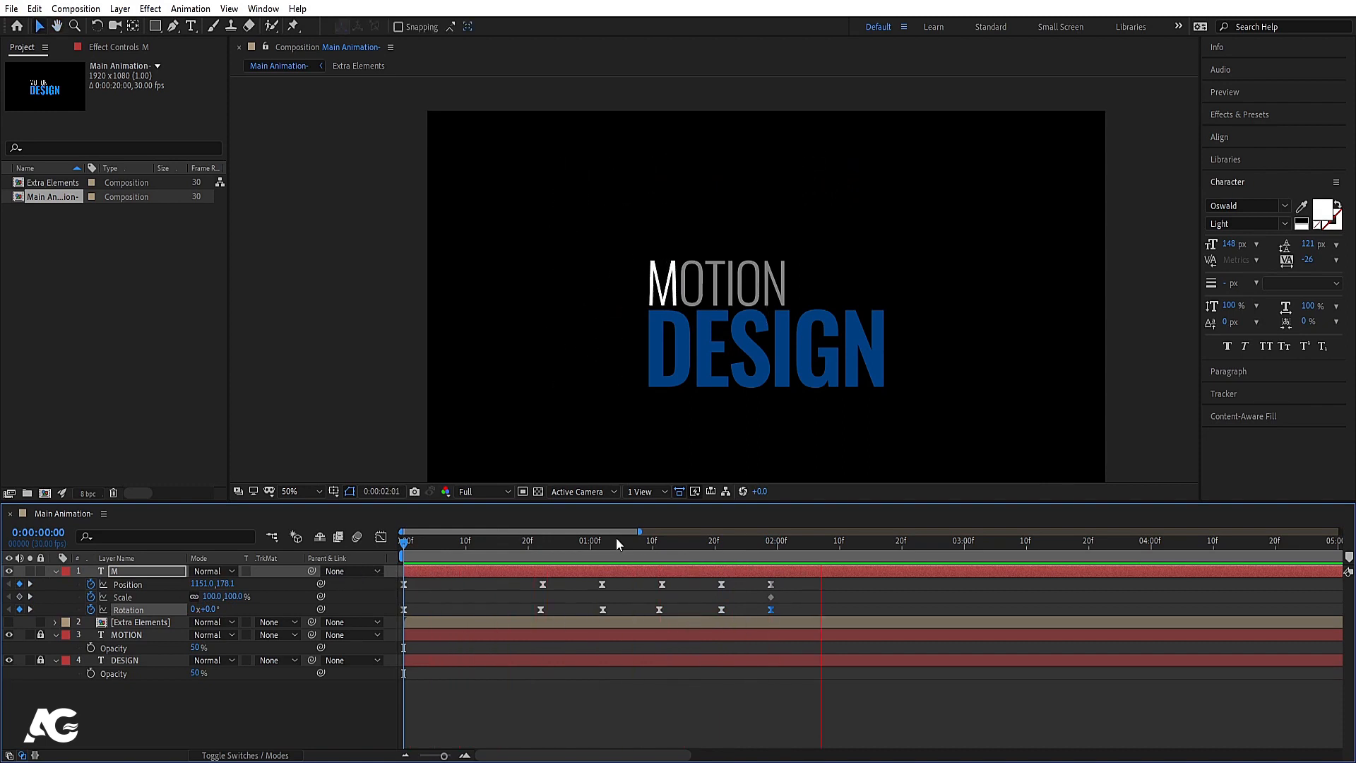
pyautogui.press('space')
pyautogui.press('space')
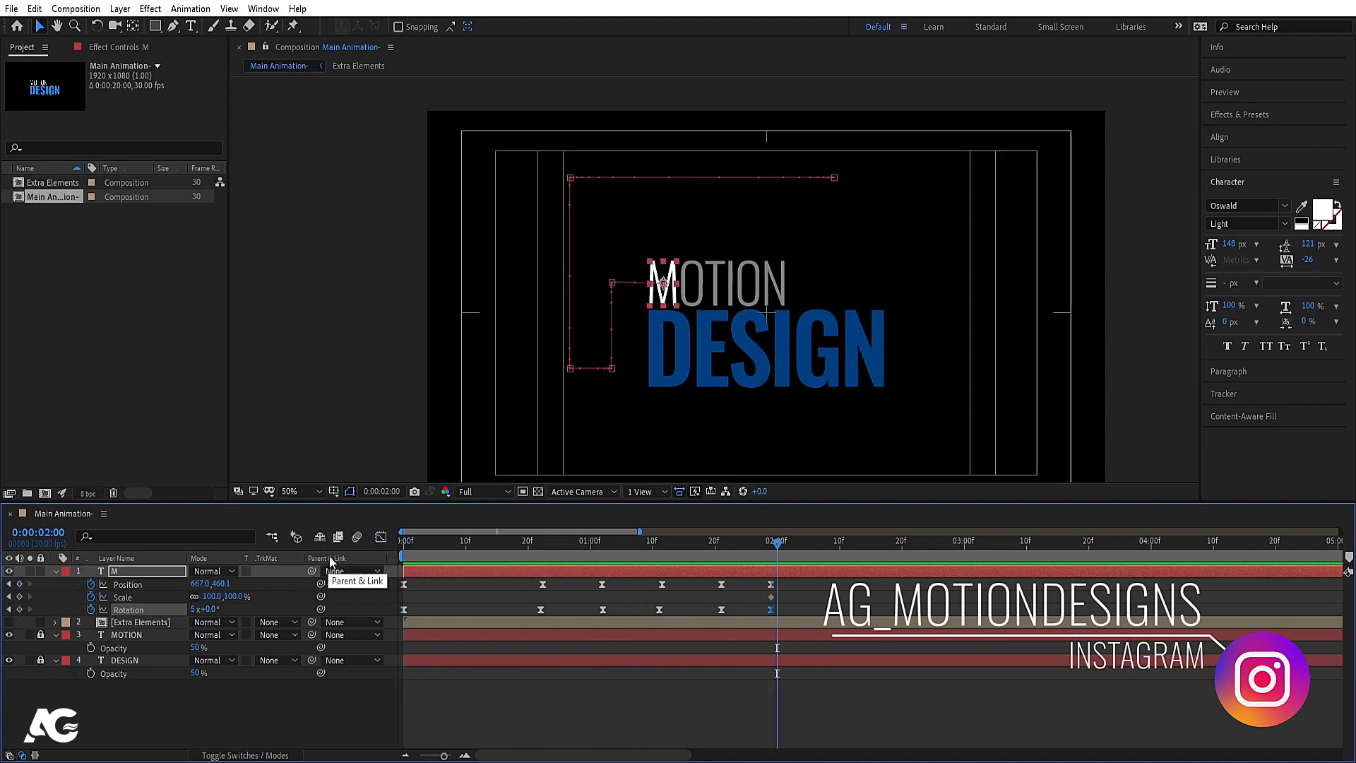
# Step: Show only the M's Scale property and key it at 10% at 0:00:00:00
pyautogui.moveTo(417, 541); pyautogui.dragTo(389, 543)
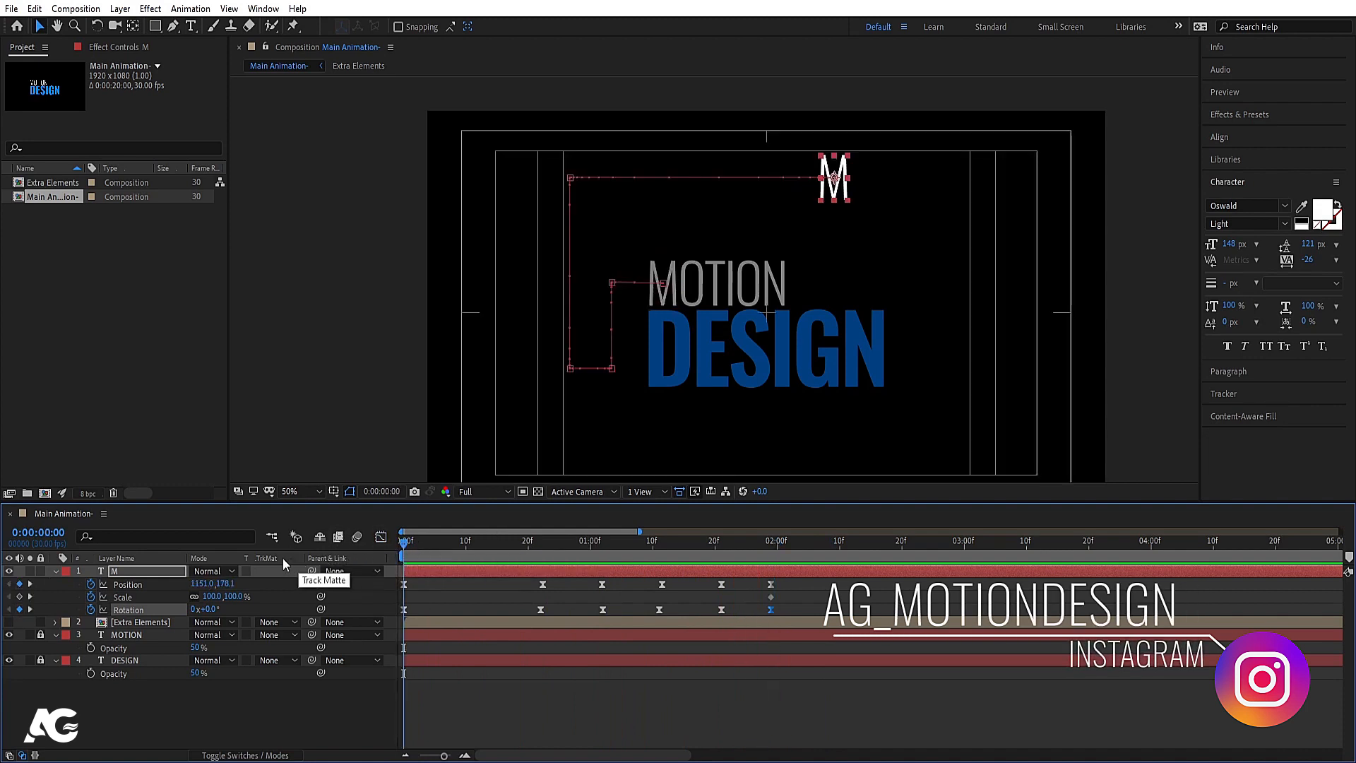
pyautogui.press('u')
pyautogui.press('s')
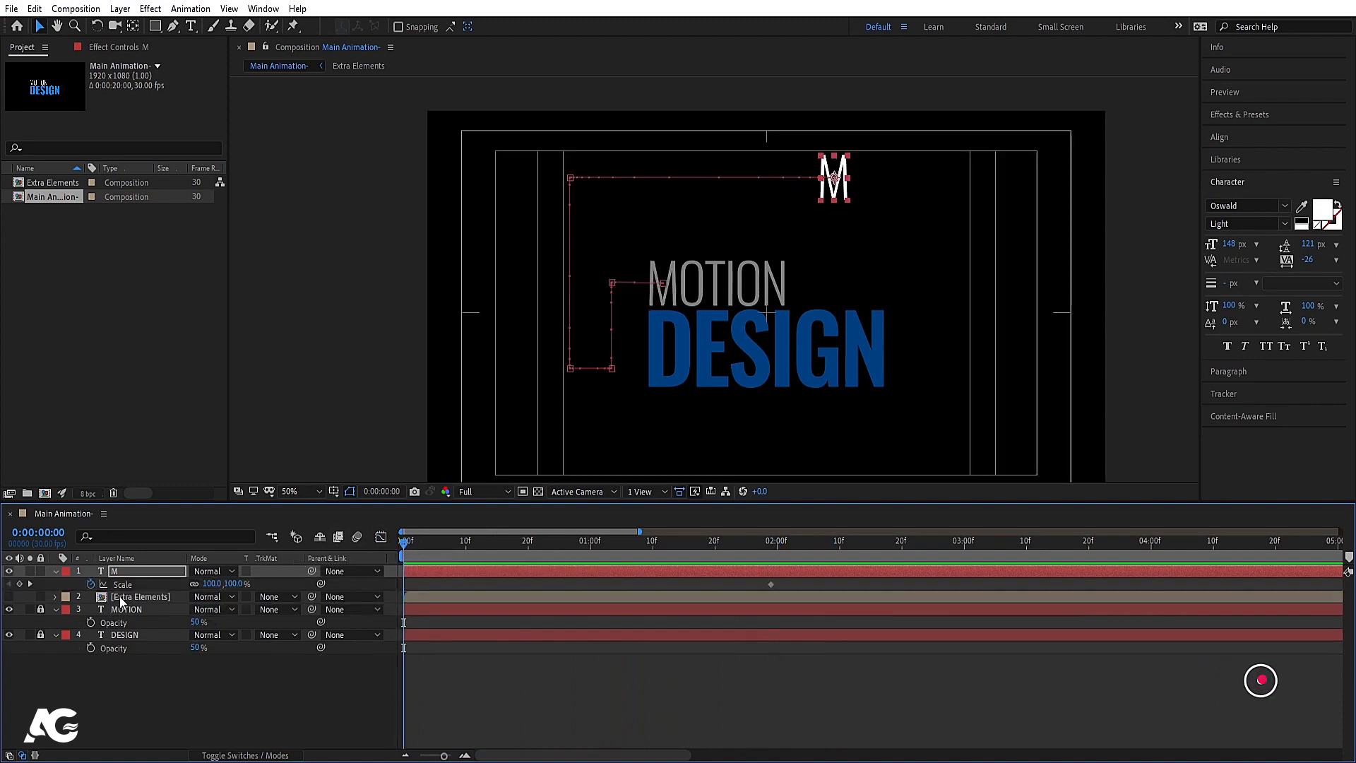
pyautogui.click(214, 584)
pyautogui.press('Return')
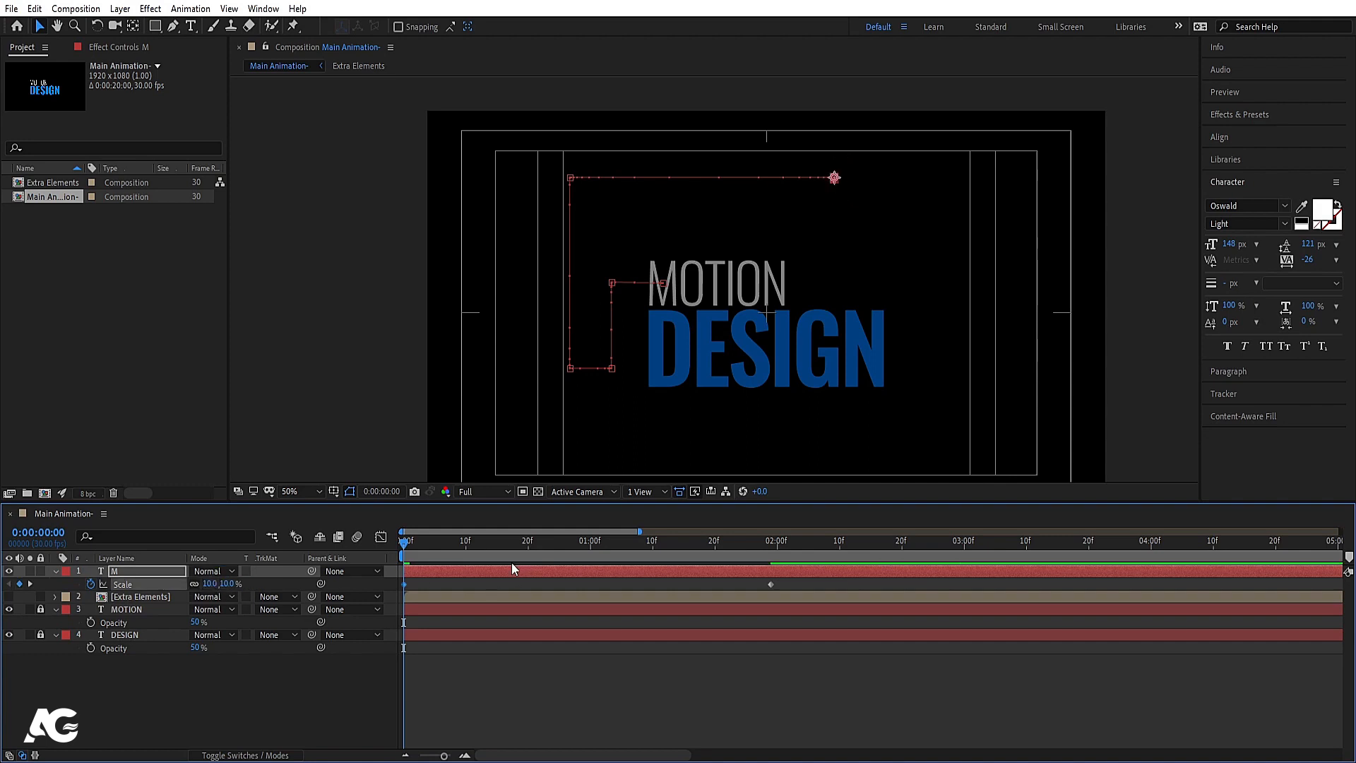
# Step: Reveal all the M's keyframed properties and set its Scale to 20% at 0:00:00:22
pyautogui.press('u')
pyautogui.press('k')
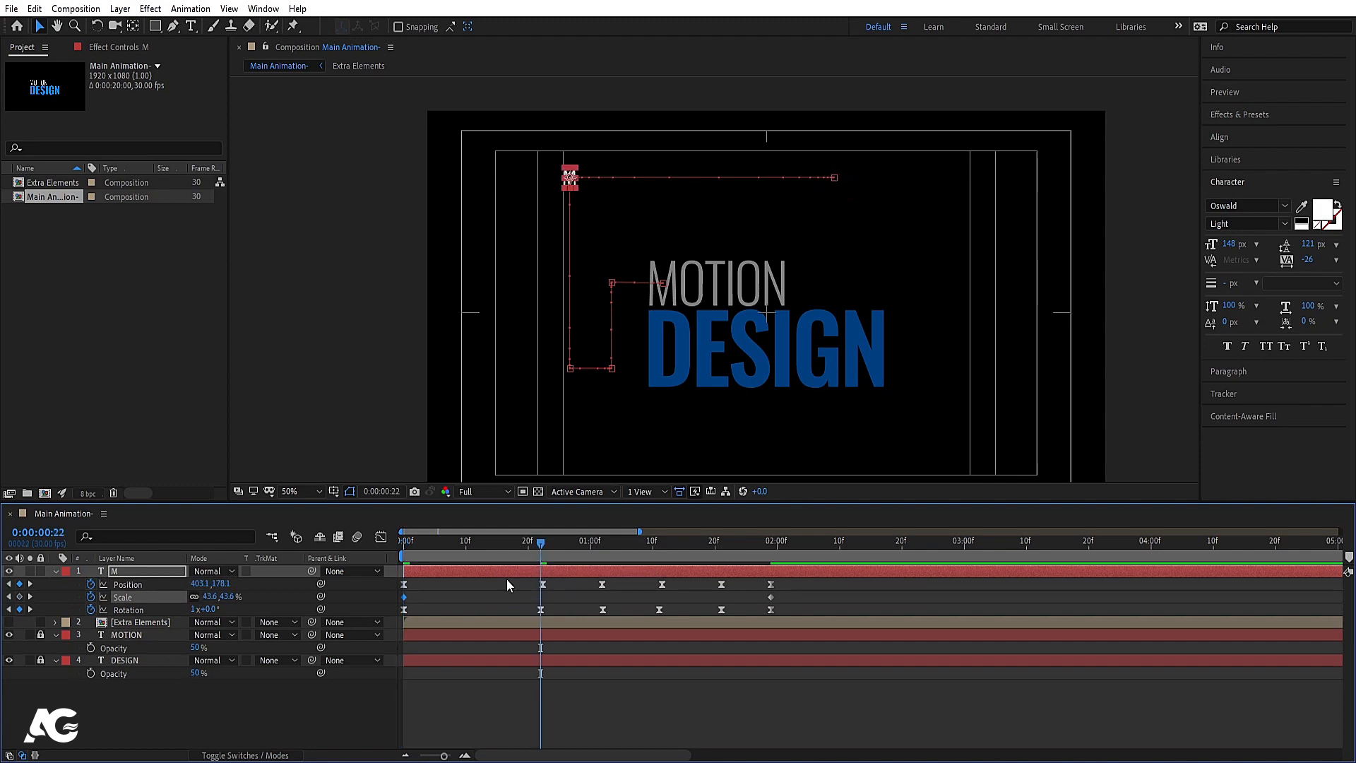
pyautogui.click(212, 597)
pyautogui.write('20')
pyautogui.press('Return')
# Step: Set the M's Scale to -40% at 0:00:01:02 and 60% at 0:00:01:11
pyautogui.press('k')
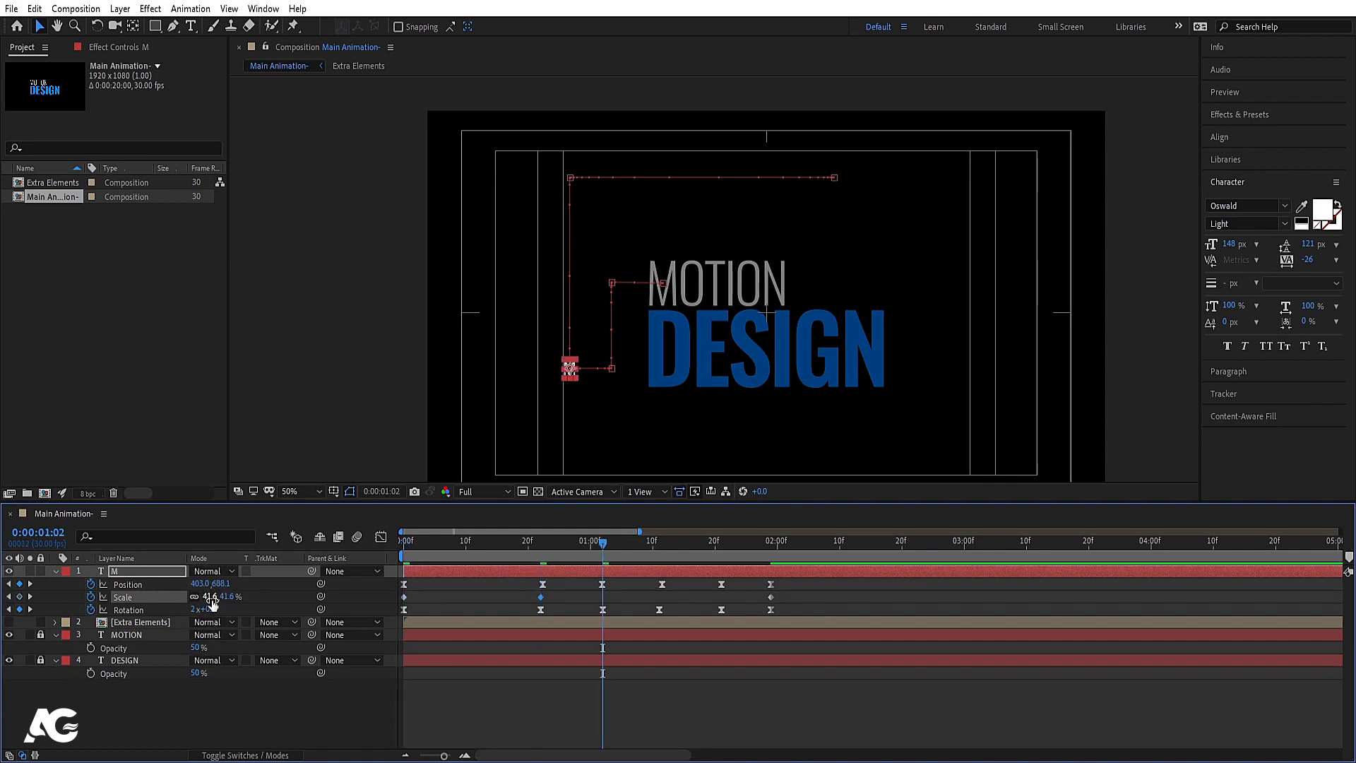
pyautogui.click(211, 597)
pyautogui.press('BackSpace')
pyautogui.write('-40')
pyautogui.press('Return')
pyautogui.press('k')
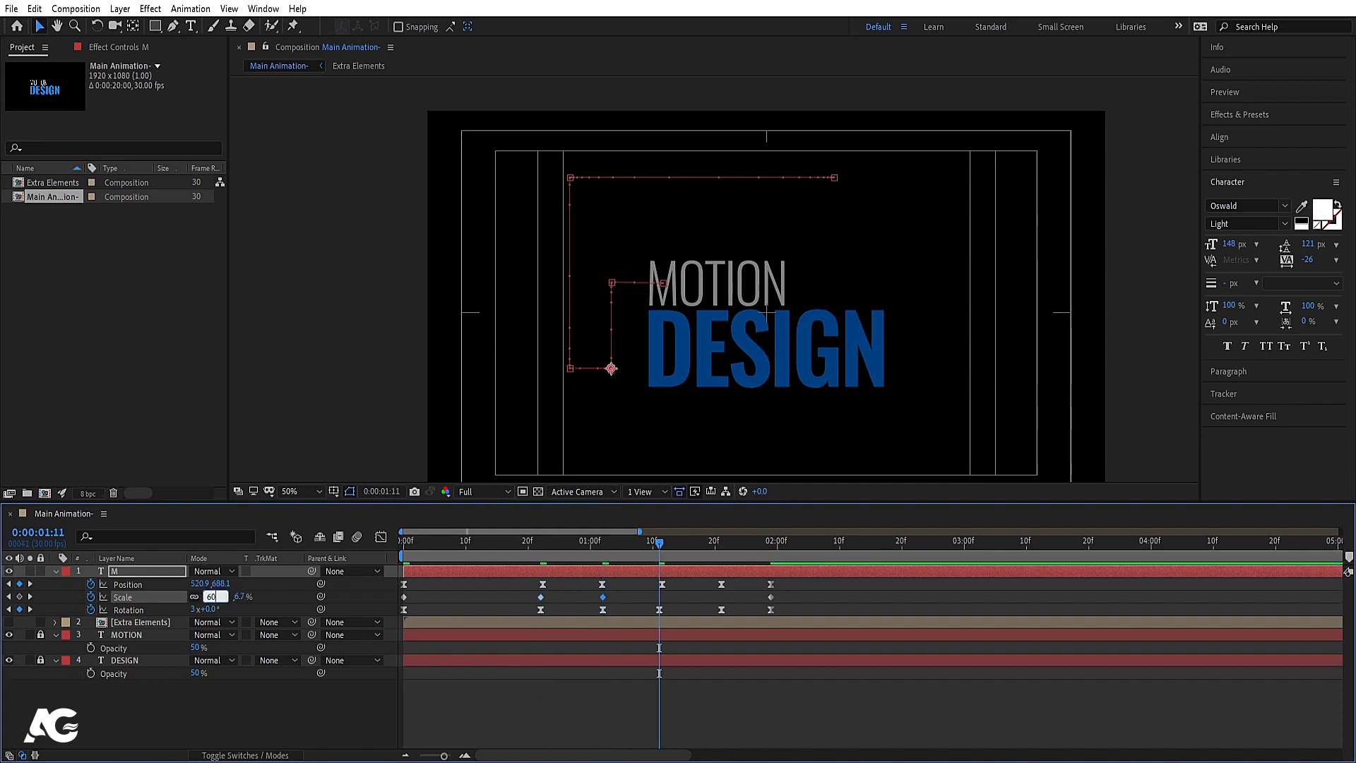
pyautogui.press('Return')
# Step: Add a Scale keyframe to the M at 0:00:01:21 and preview the animation
pyautogui.hotkey('shift', 'pagedown')
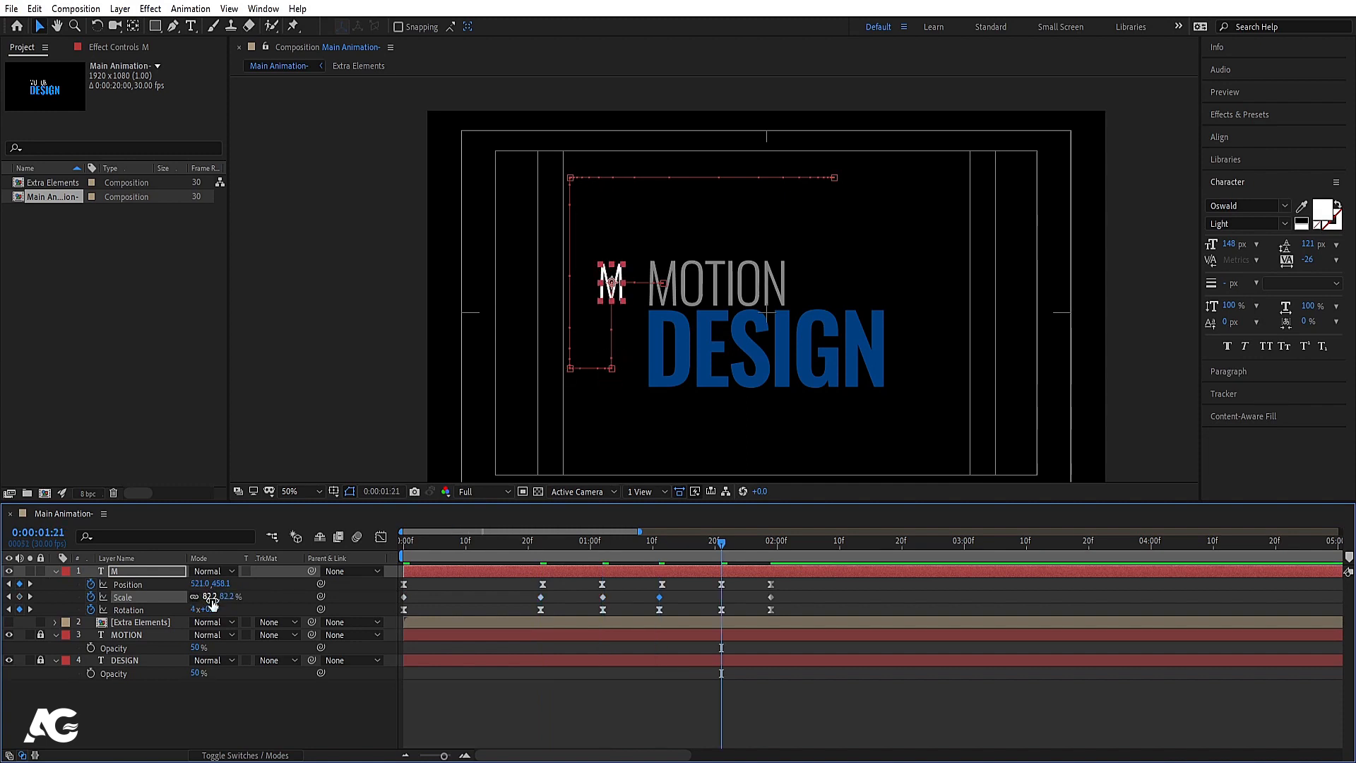
pyautogui.click(210, 597)
pyautogui.press('Return')
pyautogui.press('space')
pyautogui.press('space')
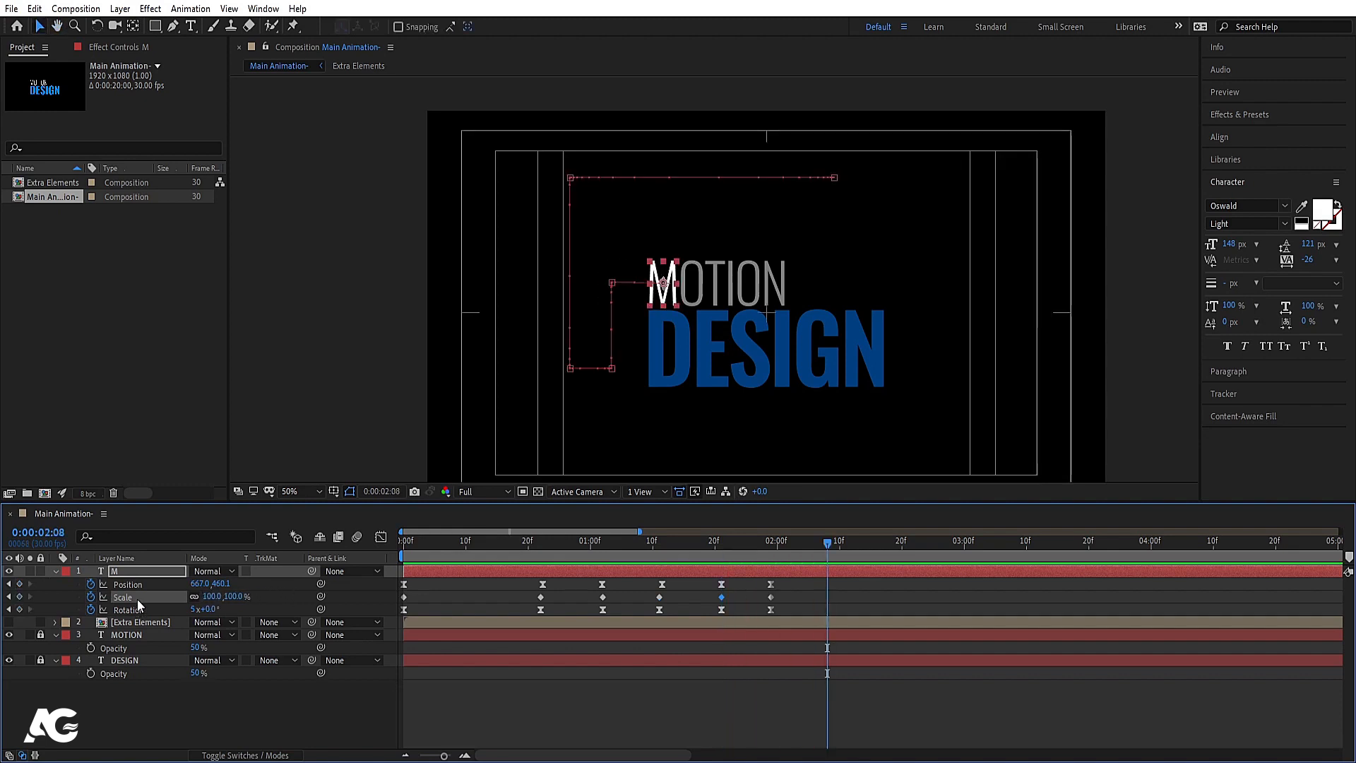
# Step: Easy Ease all the M's Scale keyframes and lengthen their handles in the speed graph to sharpen the peaks
pyautogui.press('F9')
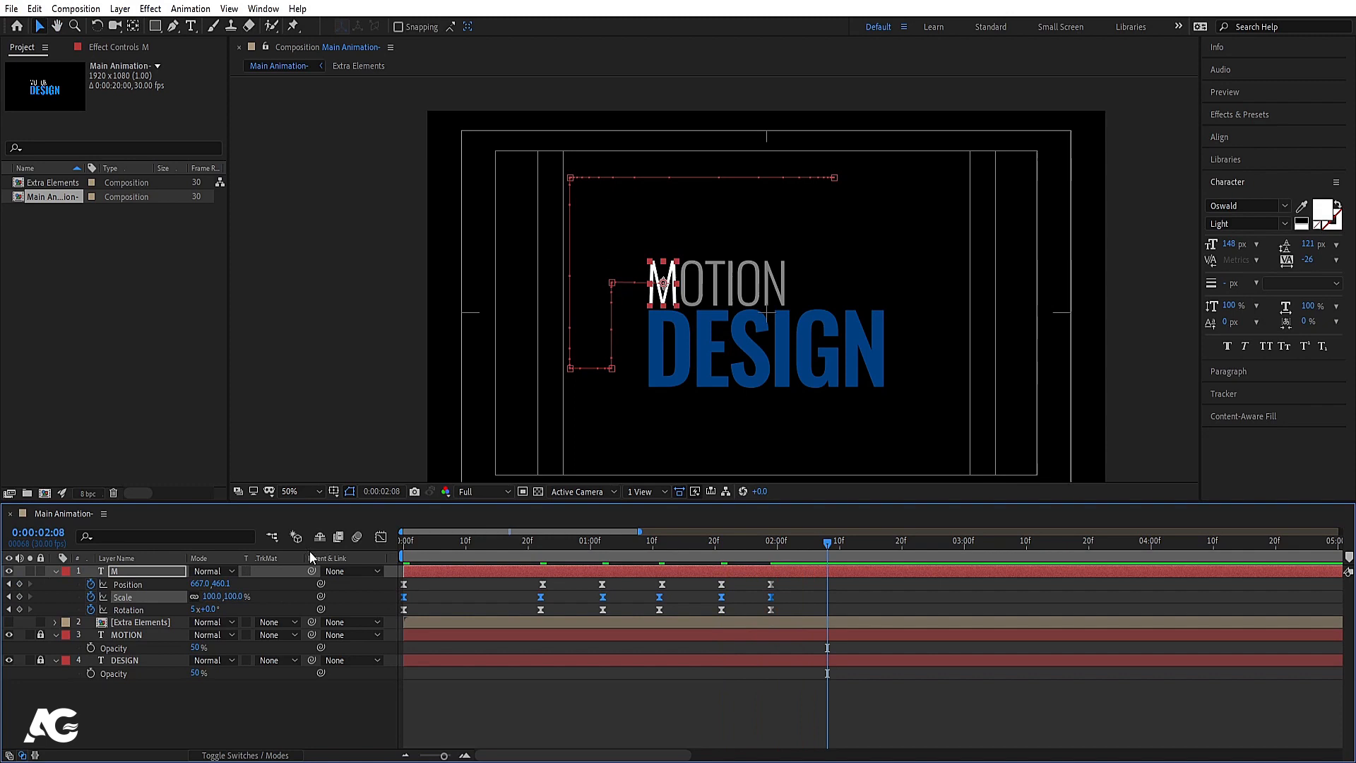
pyautogui.click(380, 538)
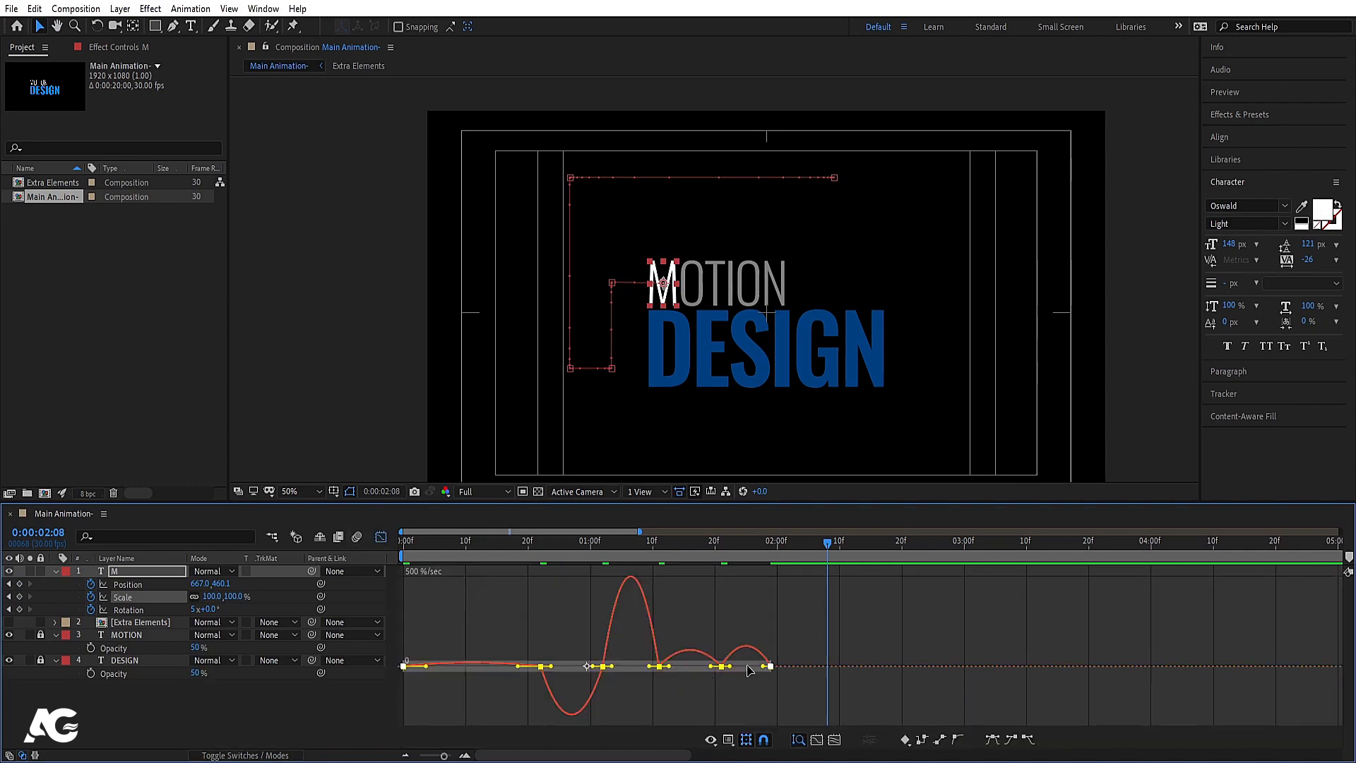
pyautogui.moveTo(763, 666); pyautogui.dragTo(742, 668)
# Step: Close the Graph Editor and preview the M's eased scaling from the start
pyautogui.press('Home')
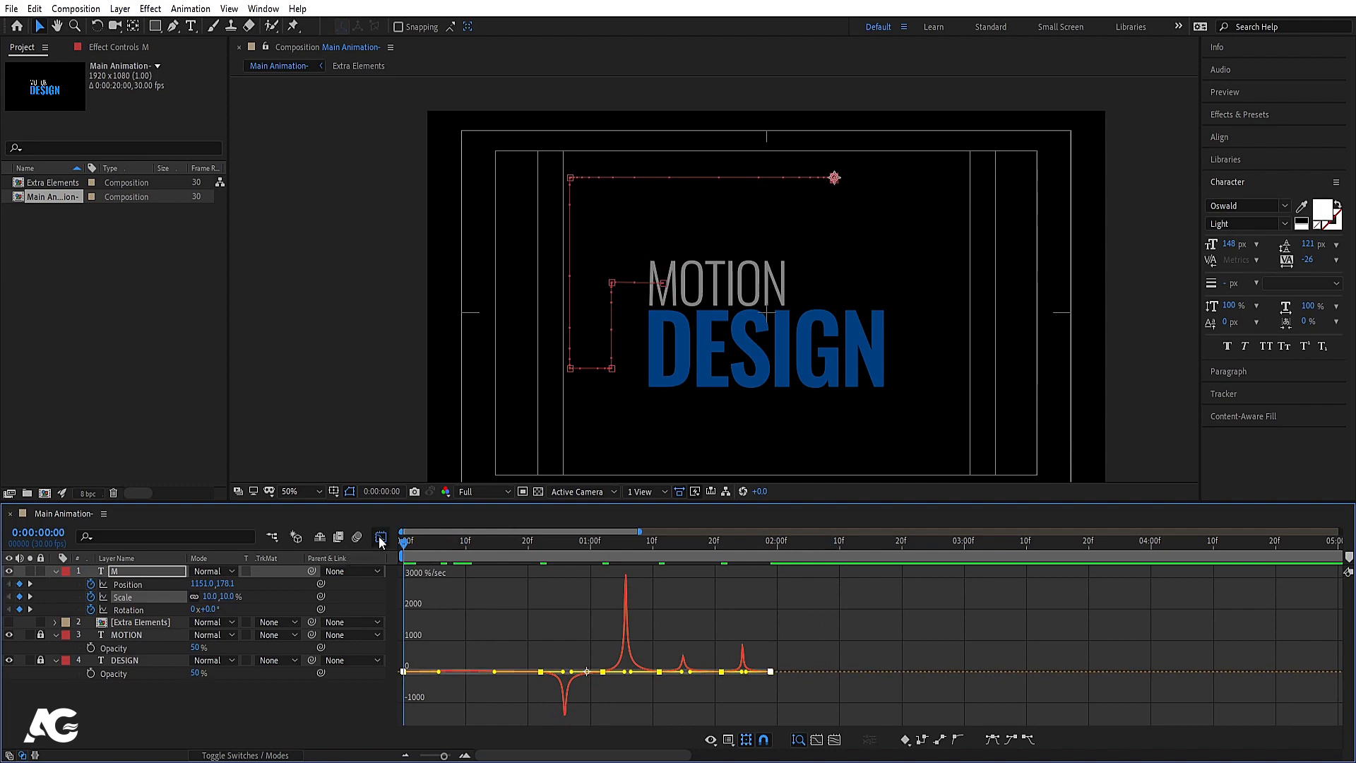
pyautogui.click(381, 538)
pyautogui.press('space')
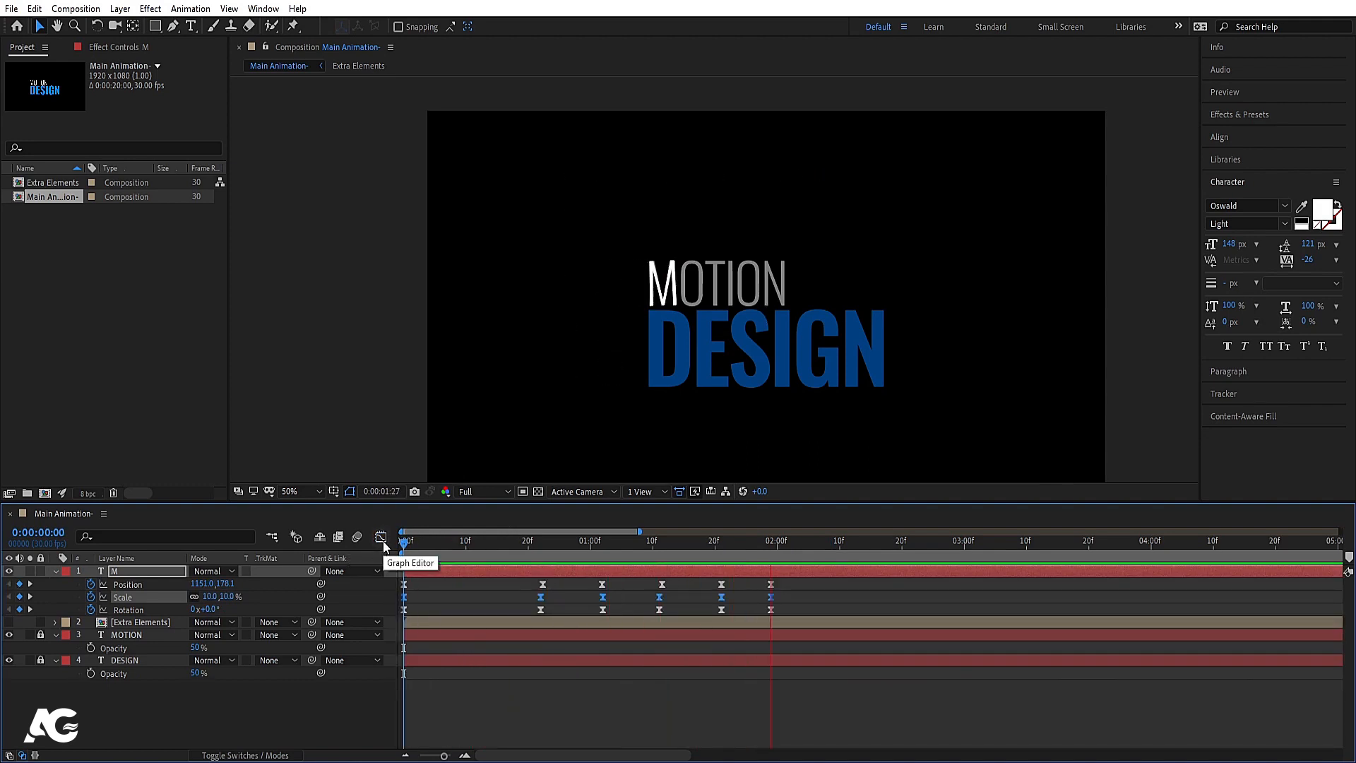
pyautogui.press('space')
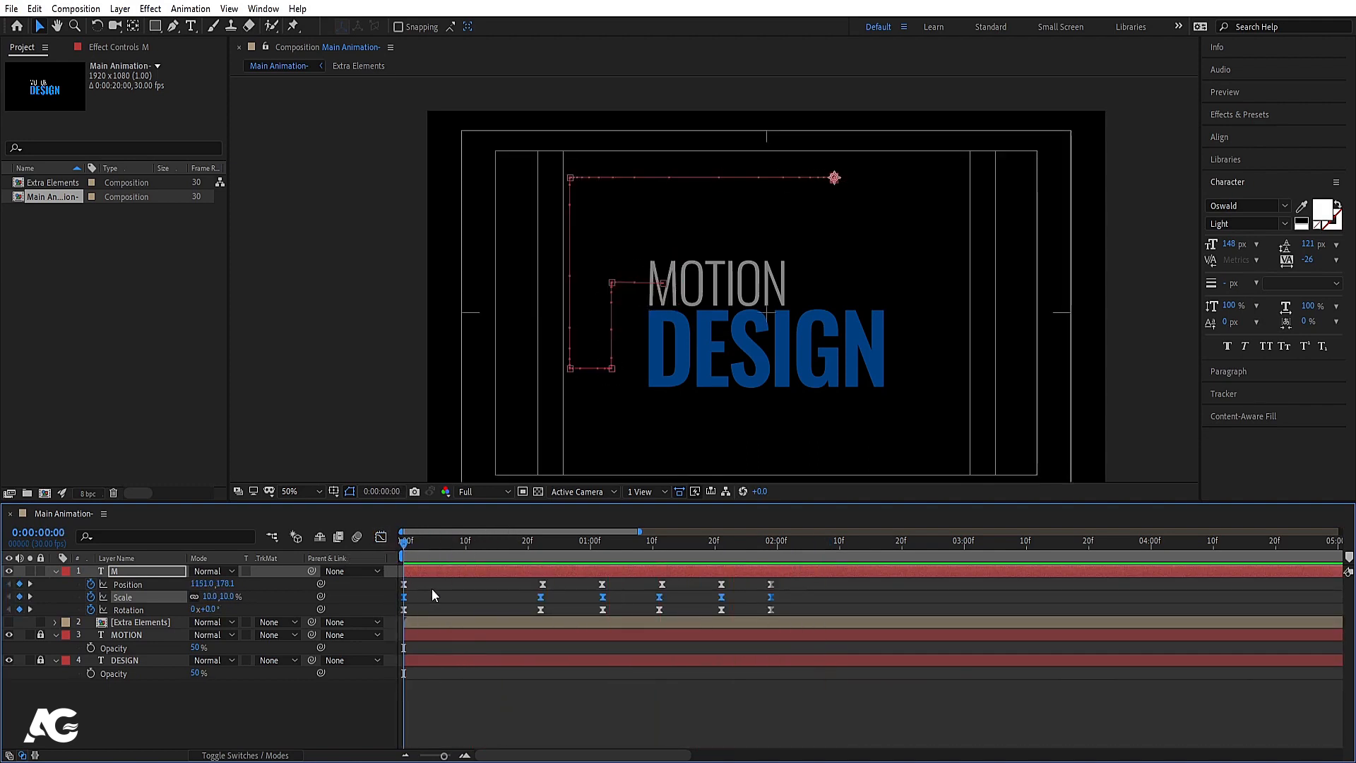
# Step: Deselect the Scale keyframes and set the M's Scale to 30% at 0:00:00:00
pyautogui.click(431, 587)
pyautogui.click(210, 596)
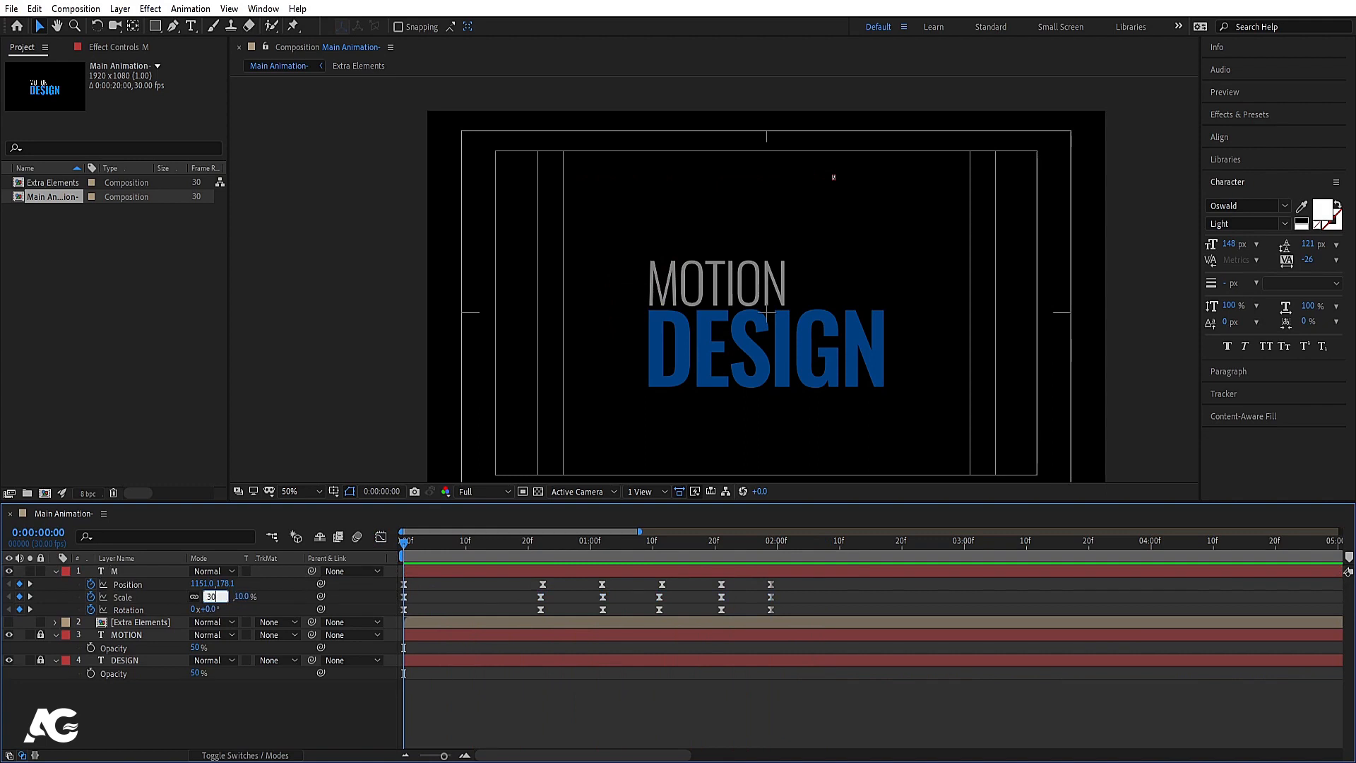
pyautogui.write('30')
pyautogui.press('Return')
pyautogui.click(512, 586)
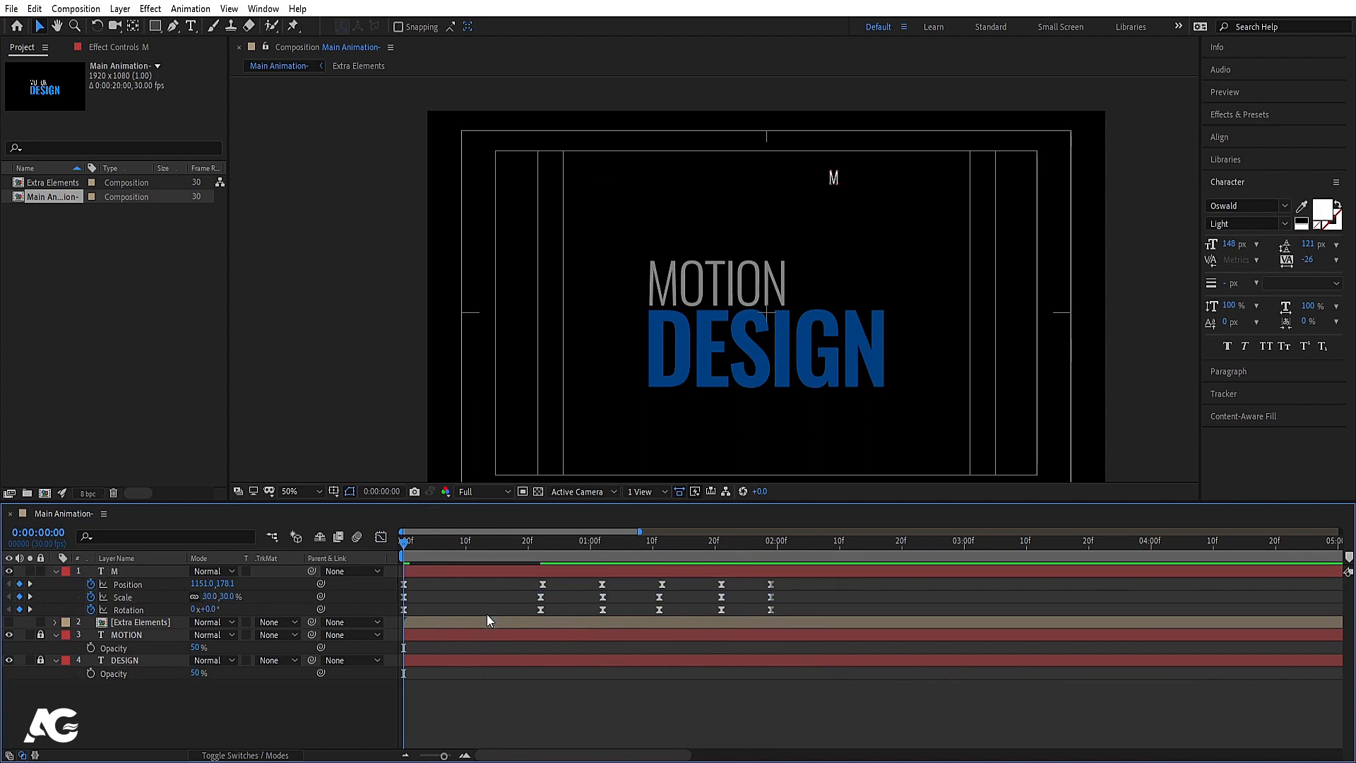
# Step: Set the M's Scale to 30% at its 0:00:00:22 keyframe and preview the animation
pyautogui.press('k')
pyautogui.click(209, 596)
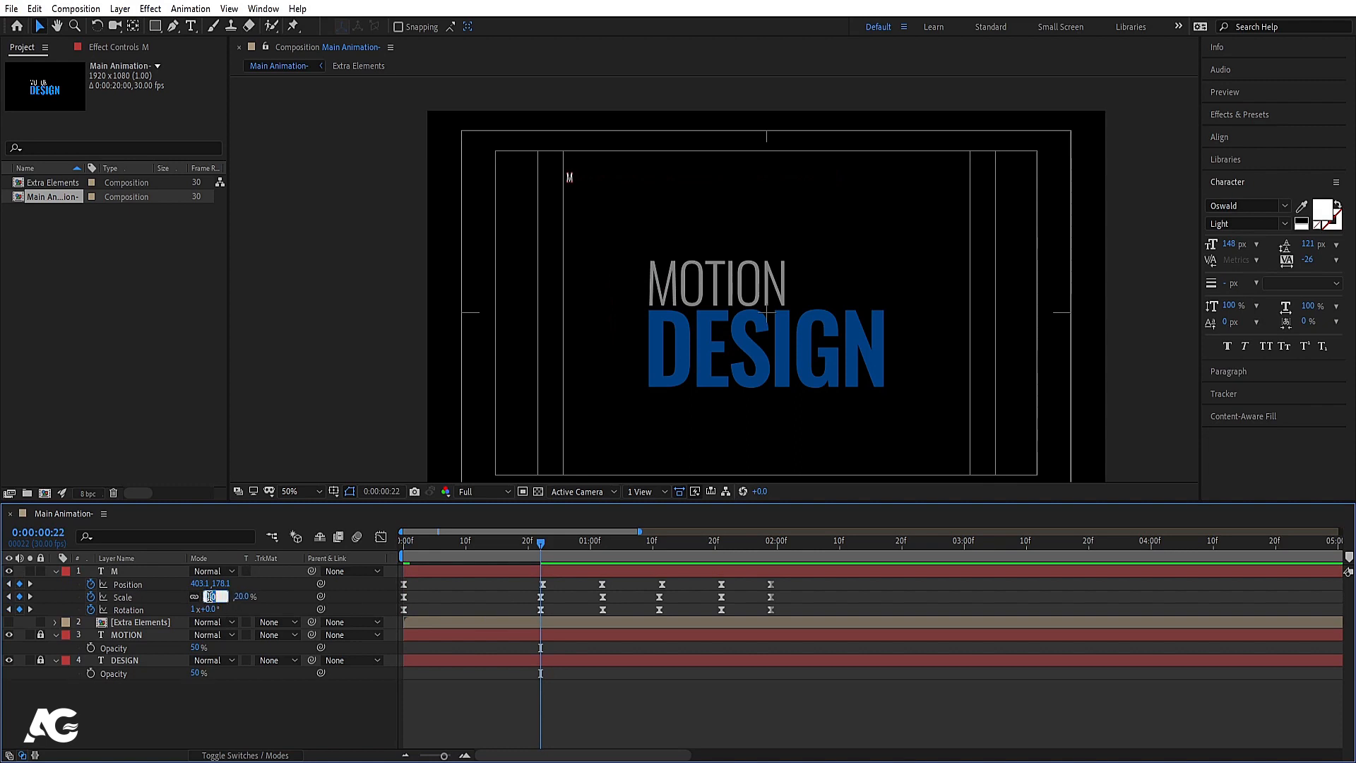
pyautogui.write('300')
pyautogui.press('Return')
pyautogui.click(425, 595)
pyautogui.press('space')
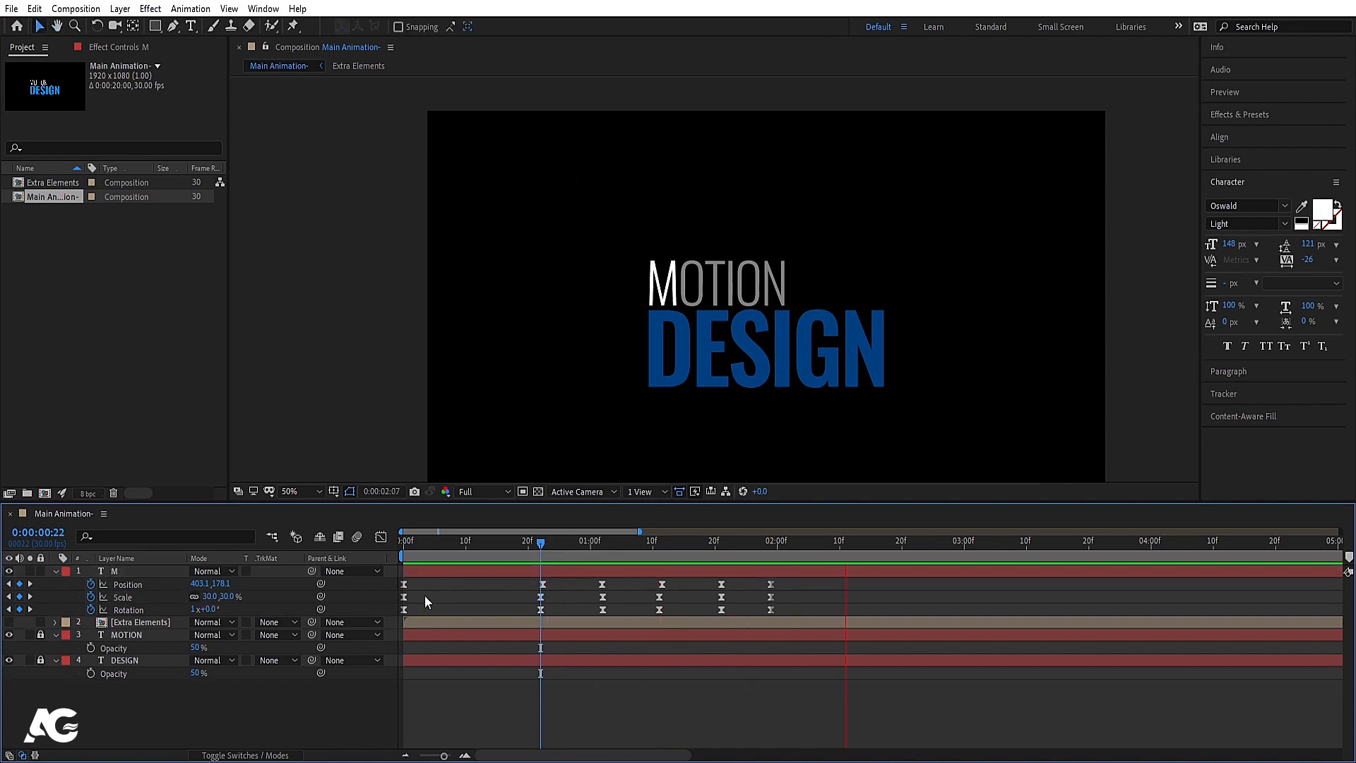
# Step: Return to the start of the timeline and pre-compose the M text layer into a new composition named M
pyautogui.press('space')
pyautogui.moveTo(459, 545); pyautogui.dragTo(224, 557)
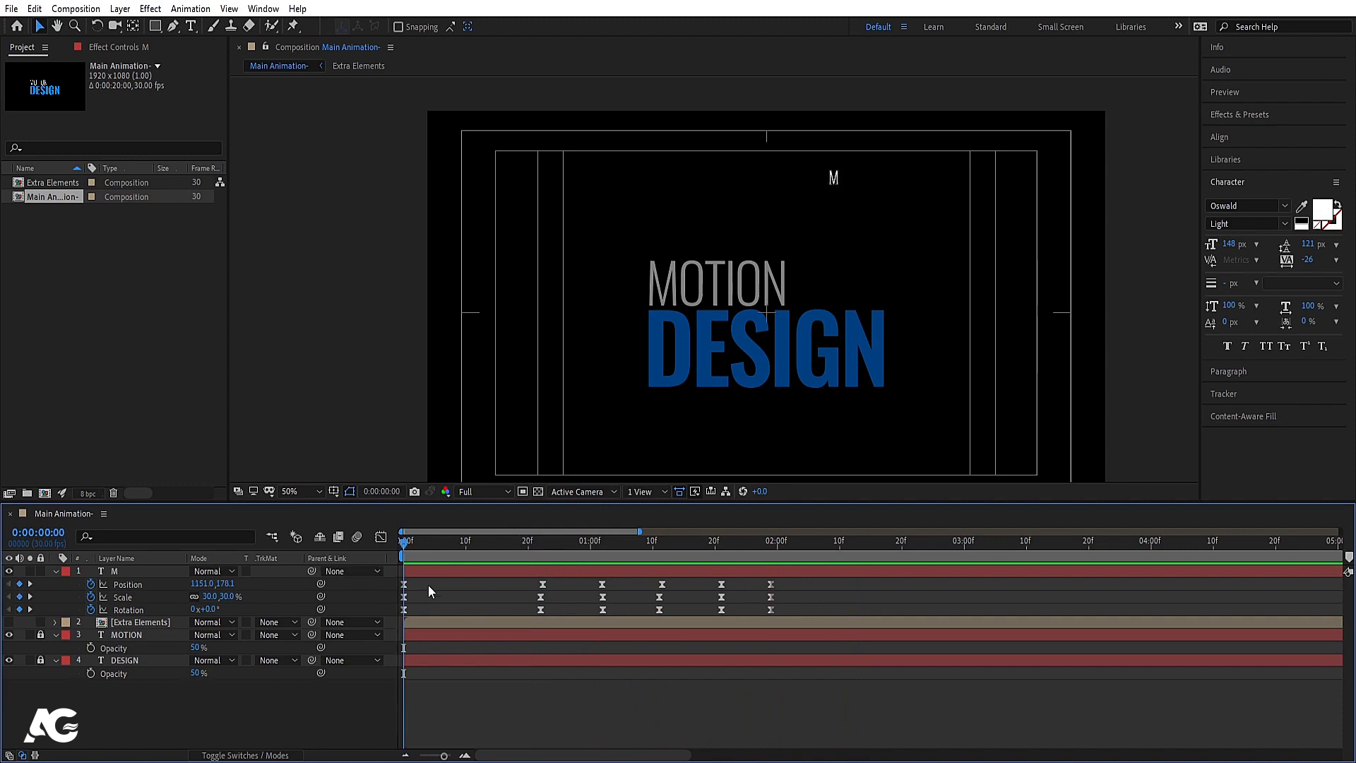
pyautogui.click(116, 572)
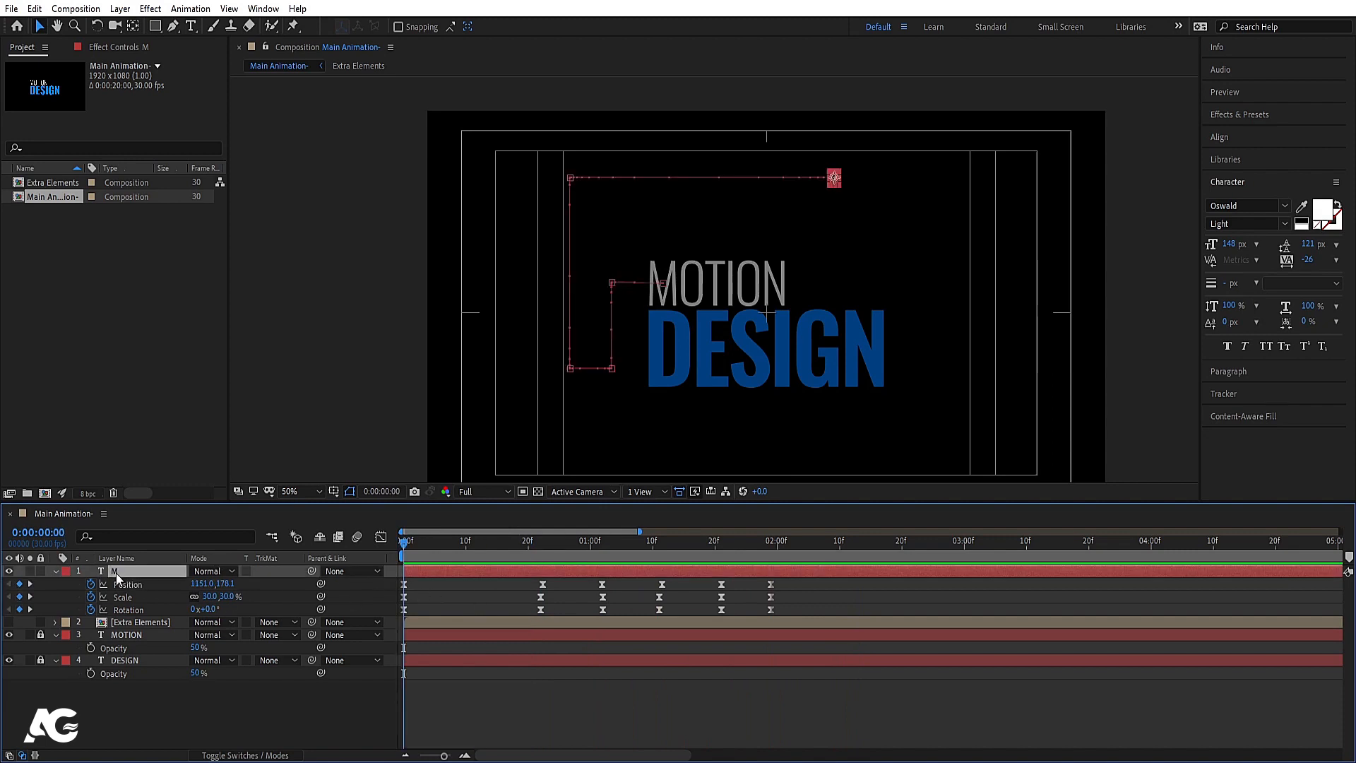
pyautogui.hotkey('ctrl', 'shift', 'c')
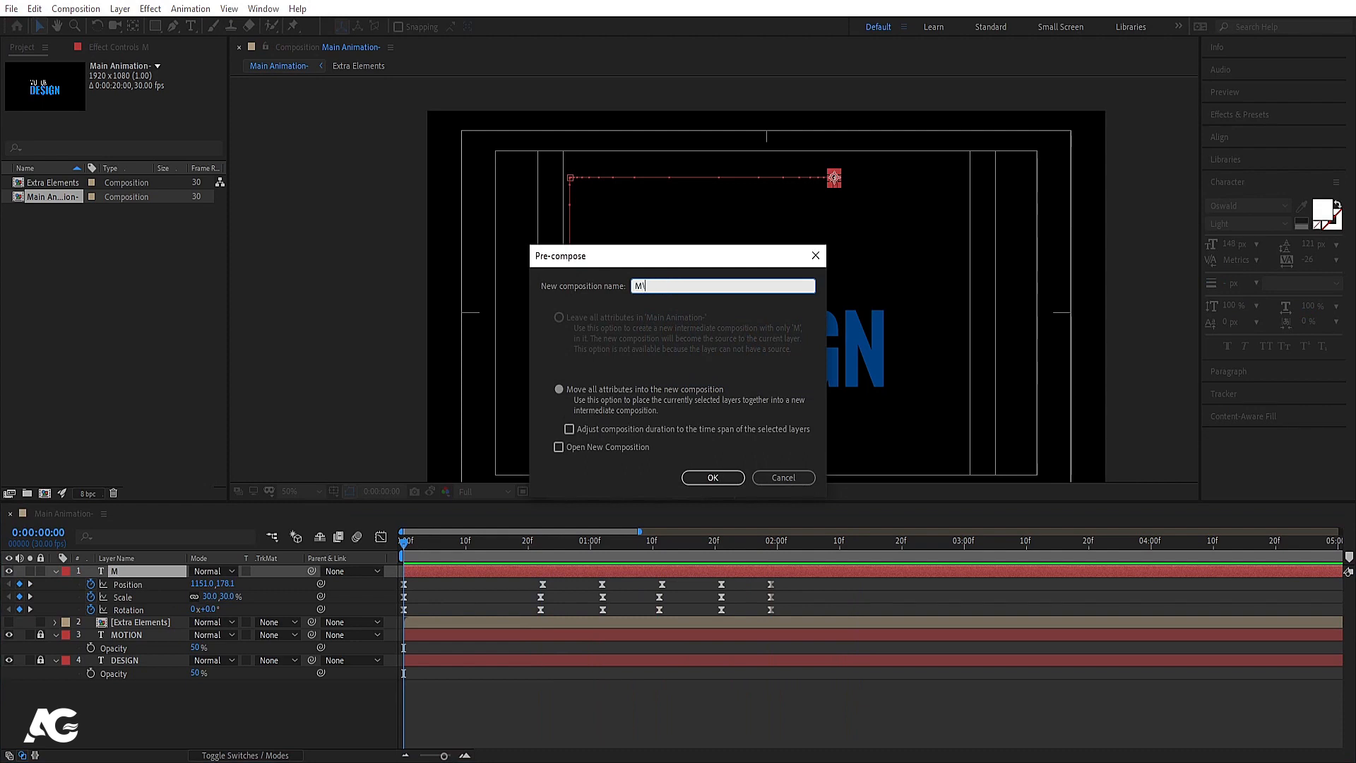
pyautogui.press('Return')
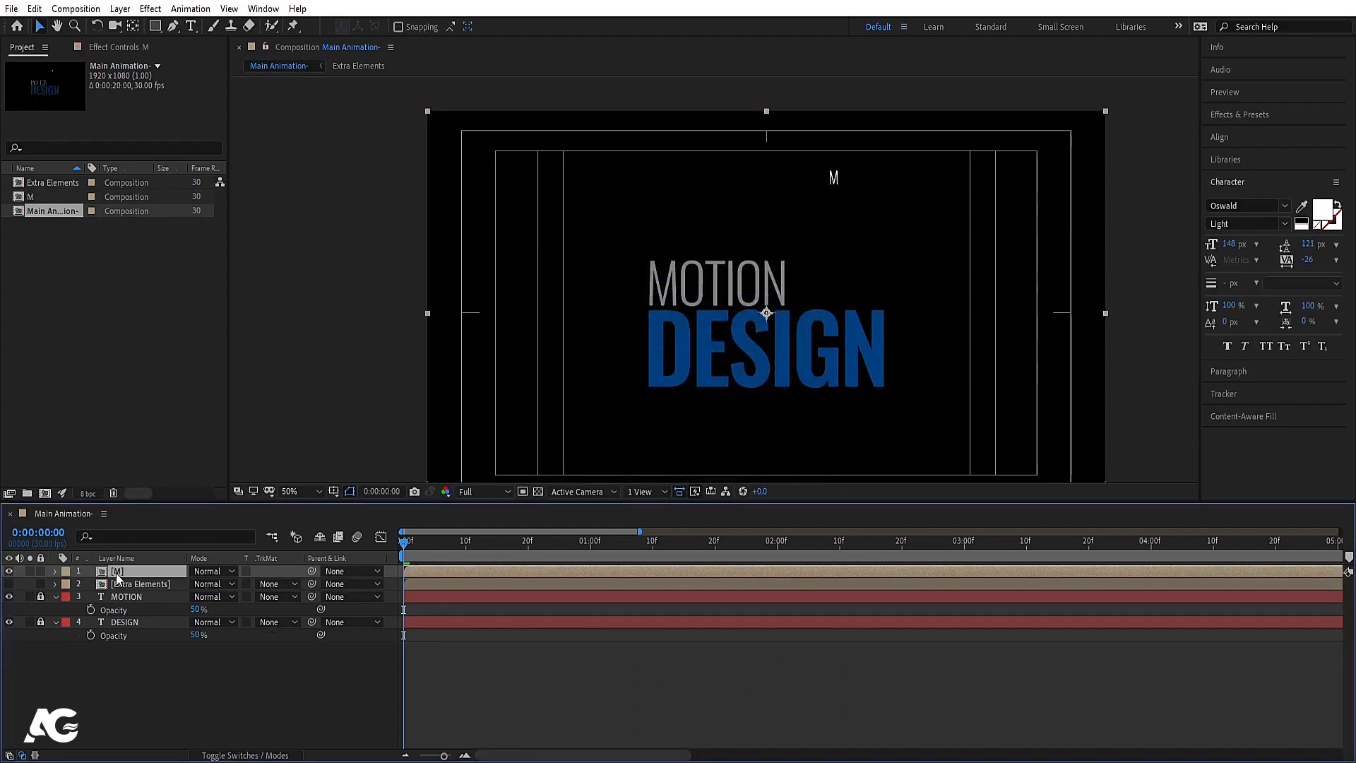
# Step: Duplicate the M composition in the project and name the copy O, and duplicate O as a composition named T
pyautogui.click(44, 199)
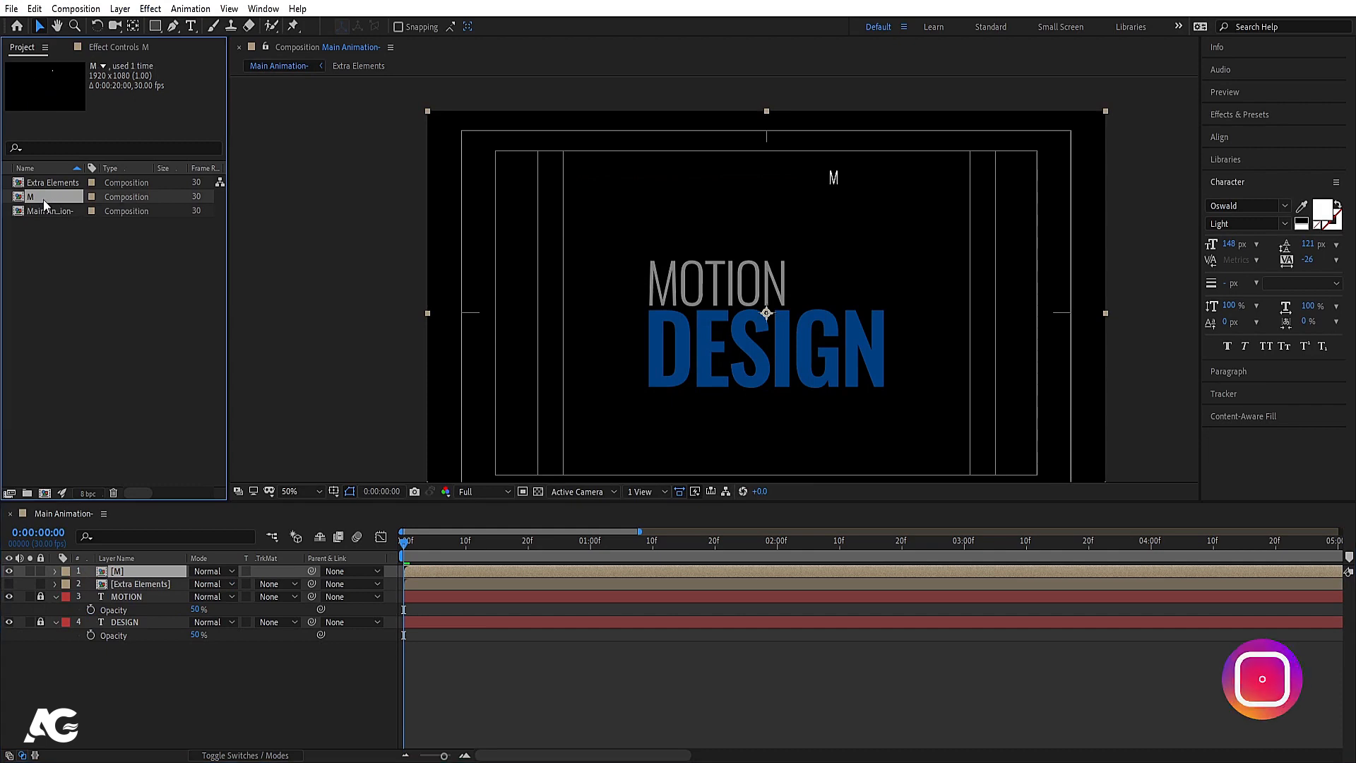
pyautogui.hotkey('ctrl', 'd')
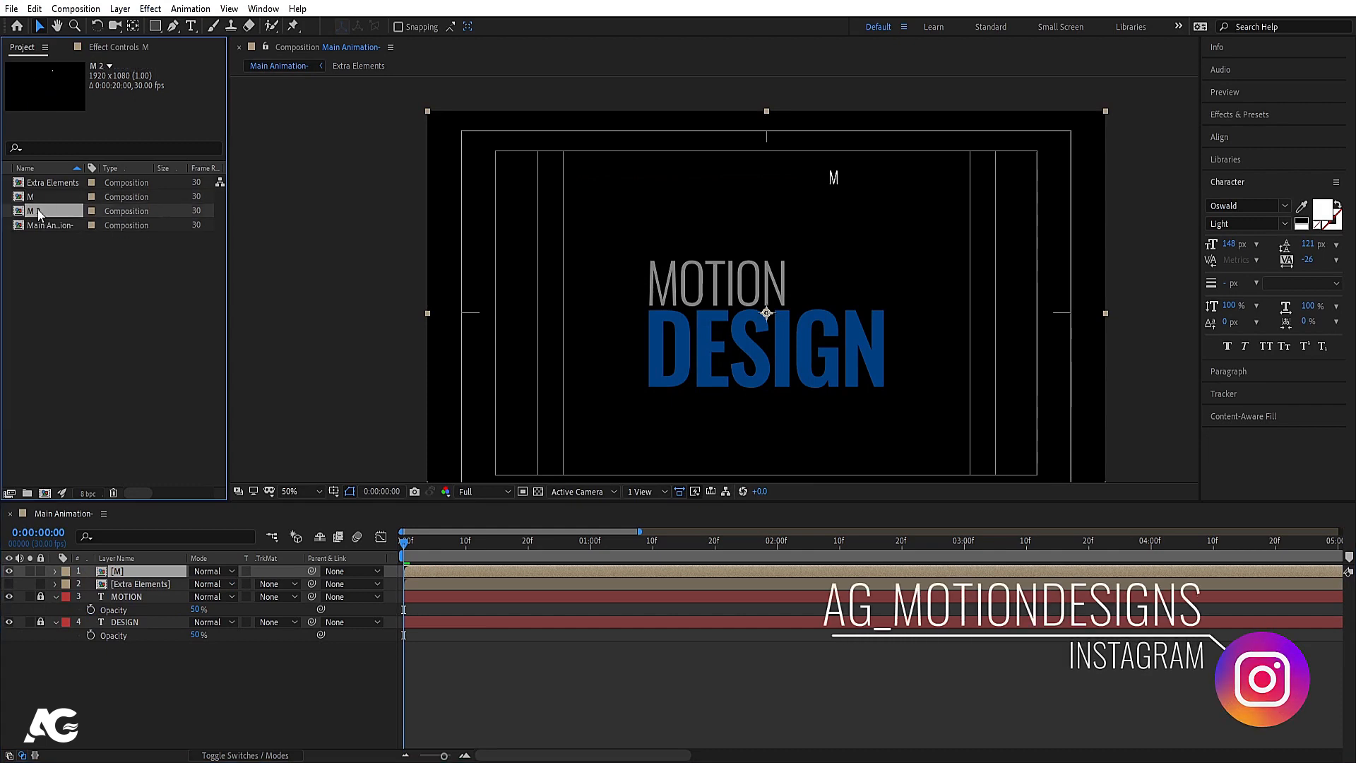
pyautogui.press('Return')
pyautogui.write('O')
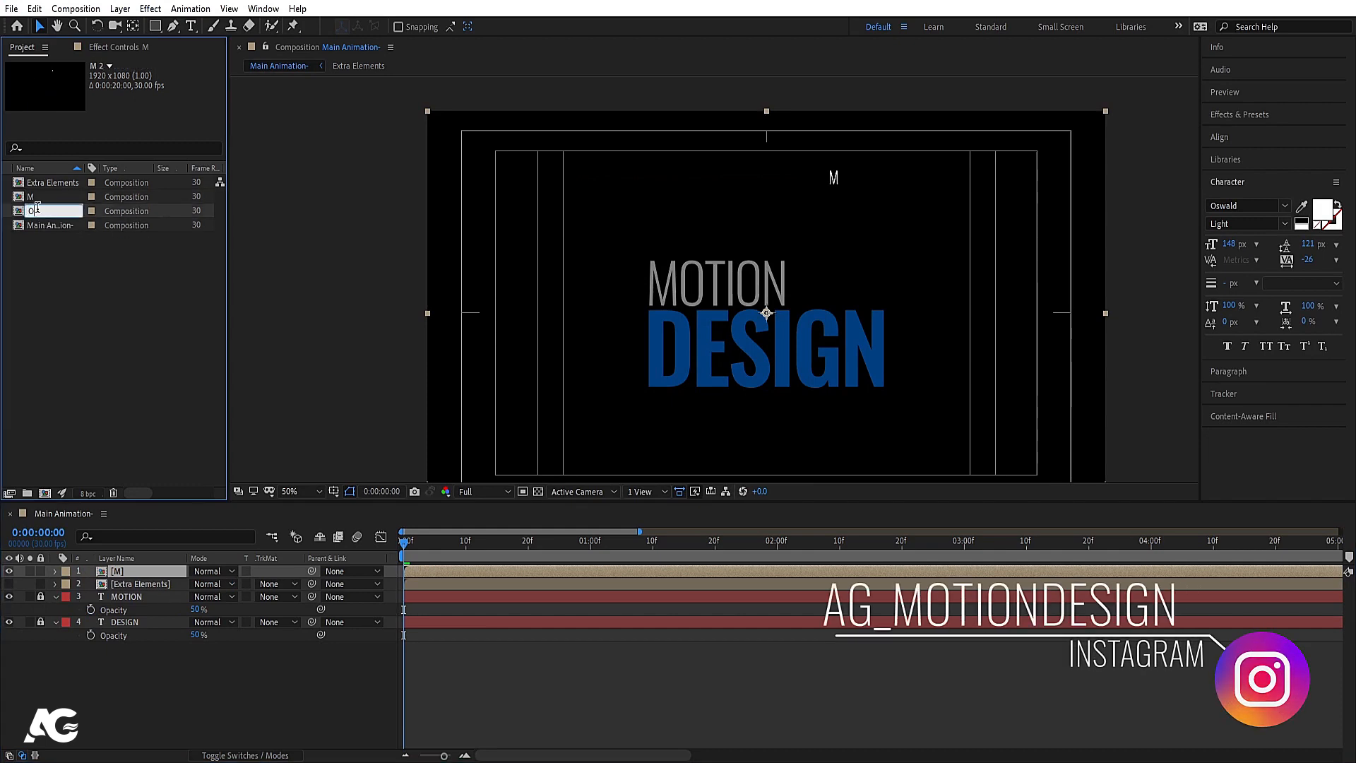
pyautogui.press('Return')
pyautogui.hotkey('ctrl', 'd')
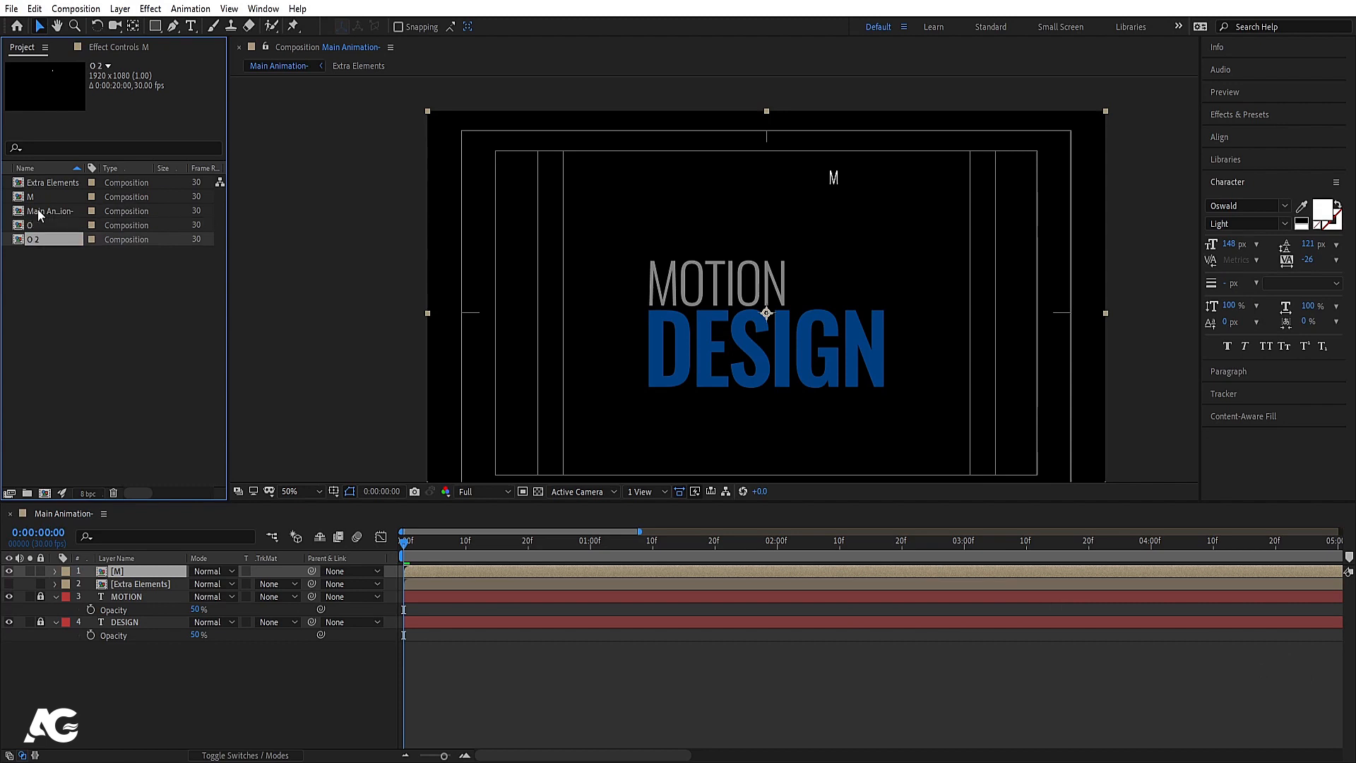
pyautogui.press('Return')
pyautogui.write('T')
pyautogui.press('Return')
# Step: Duplicate the T composition in the project and name the copy I, and duplicate I as a composition named N
pyautogui.hotkey('ctrl', 'd')
pyautogui.press('Return')
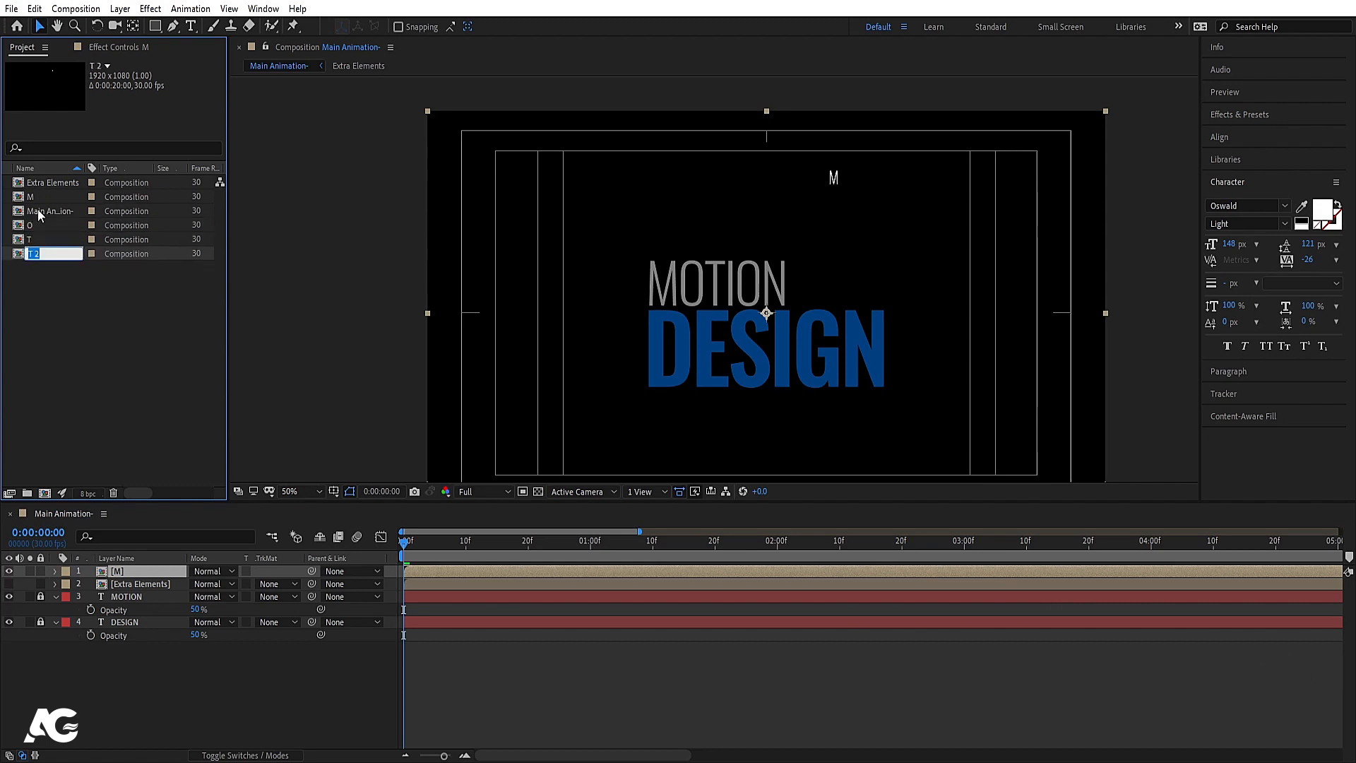
pyautogui.write('I')
pyautogui.press('Return')
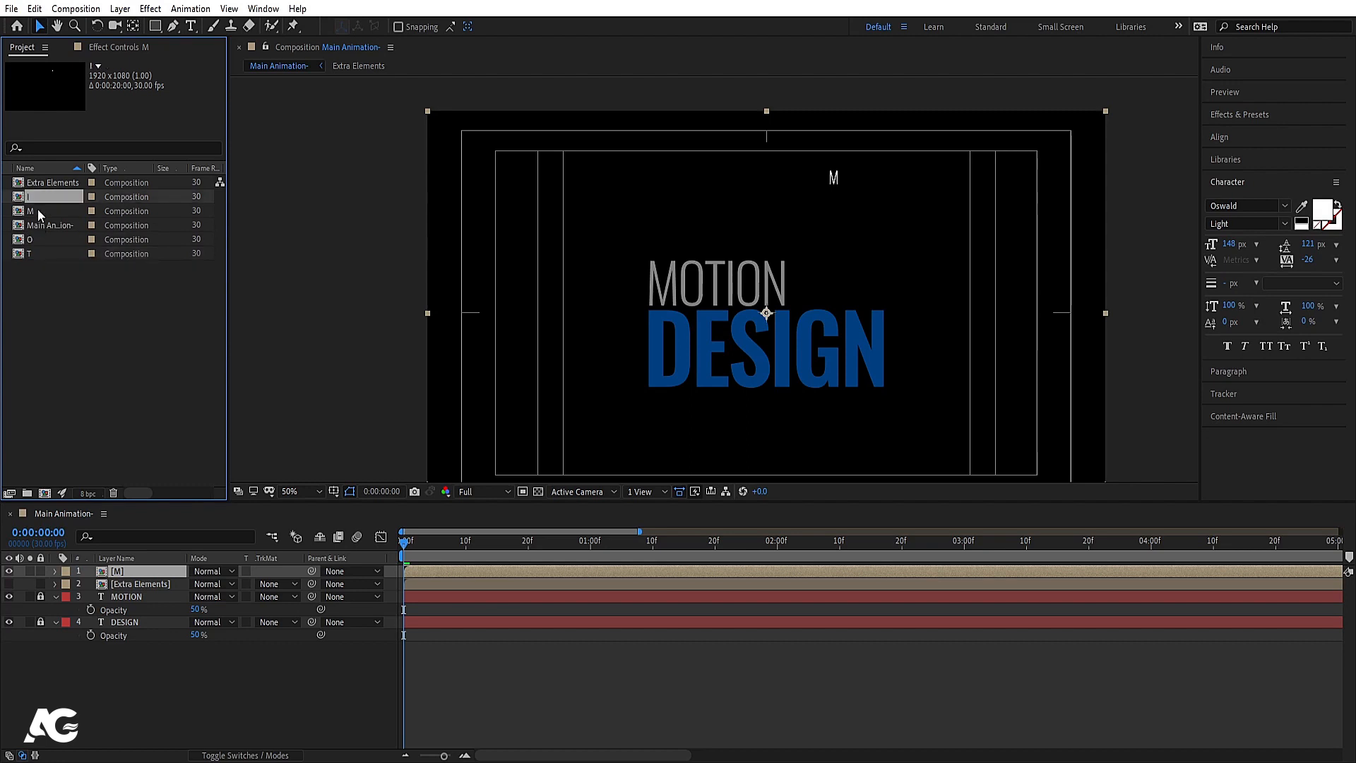
pyautogui.hotkey('ctrl', 'd')
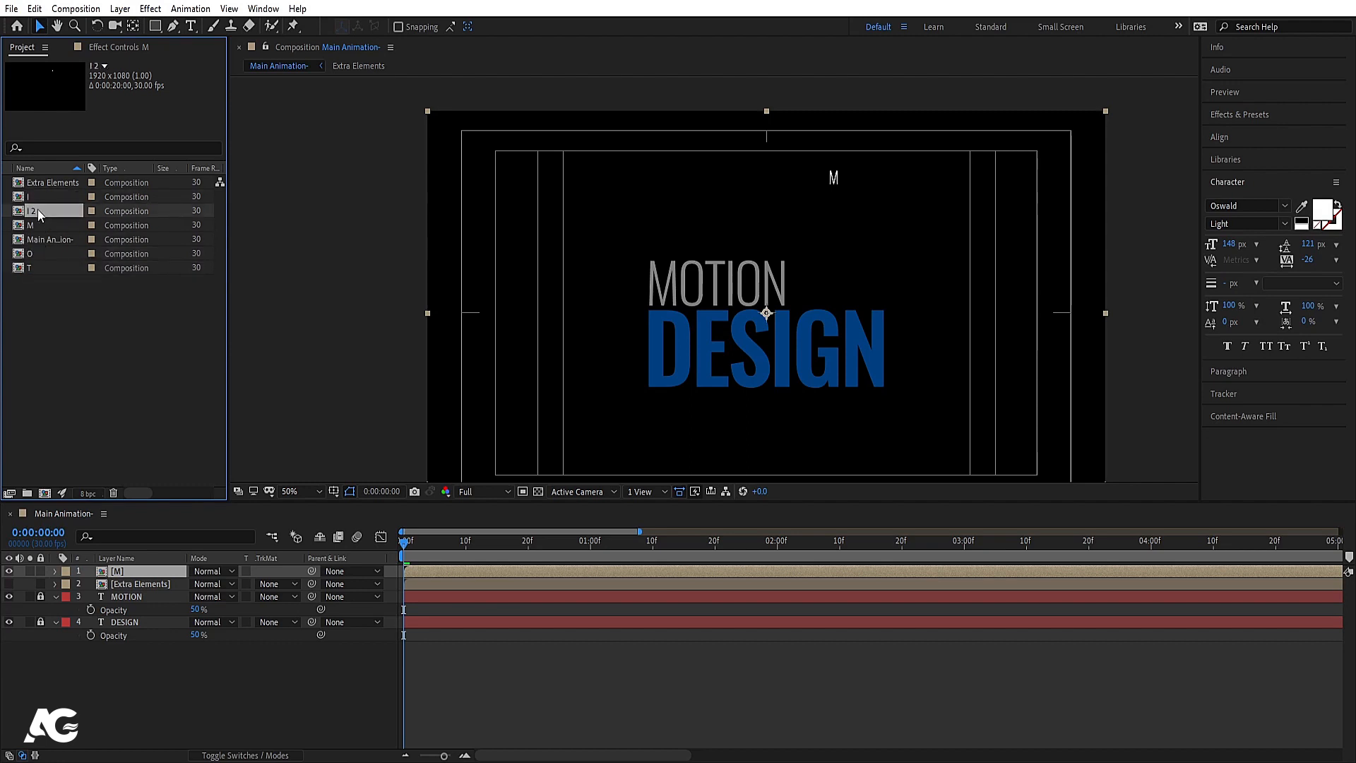
pyautogui.press('Return')
pyautogui.write('N')
pyautogui.press('Return')
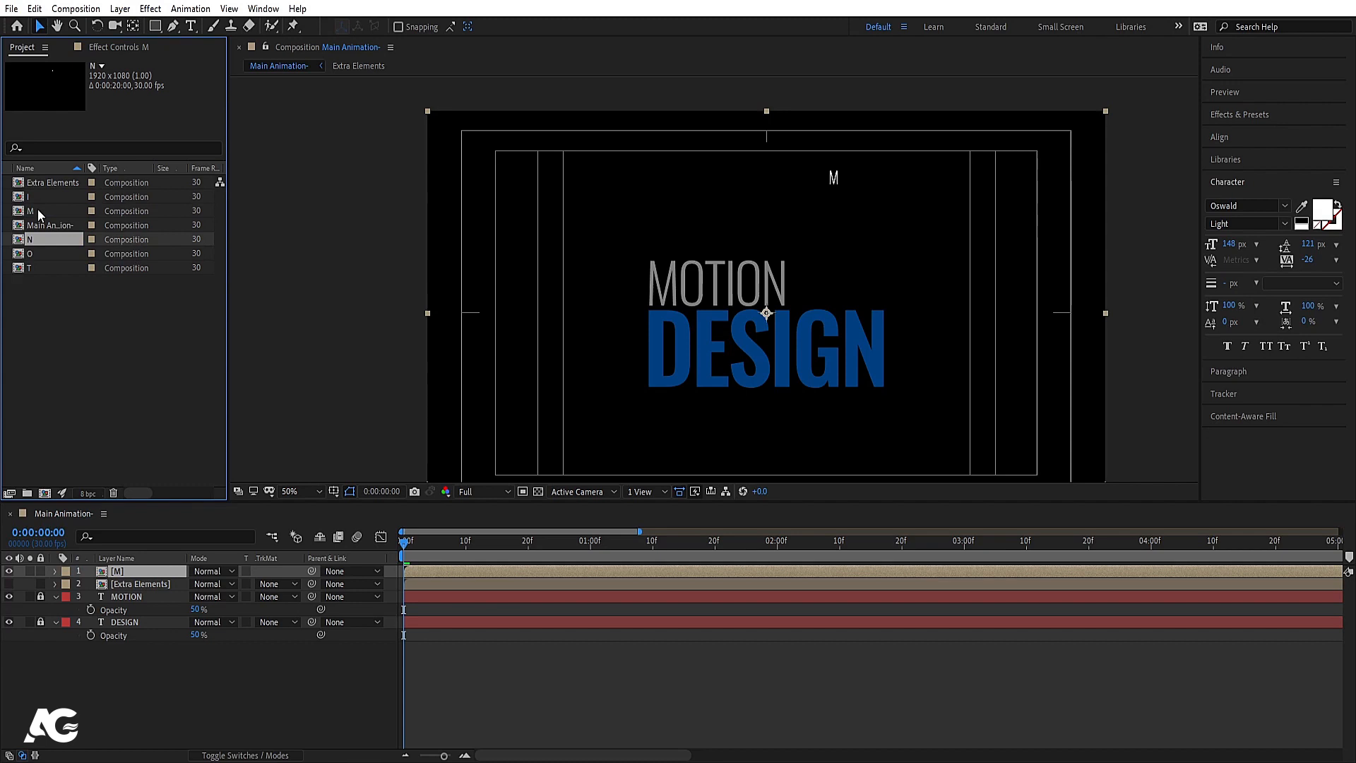
# Step: Open the I composition and select the letter in its M text layer for editing with the Type tool
pyautogui.doubleClick(34, 195)
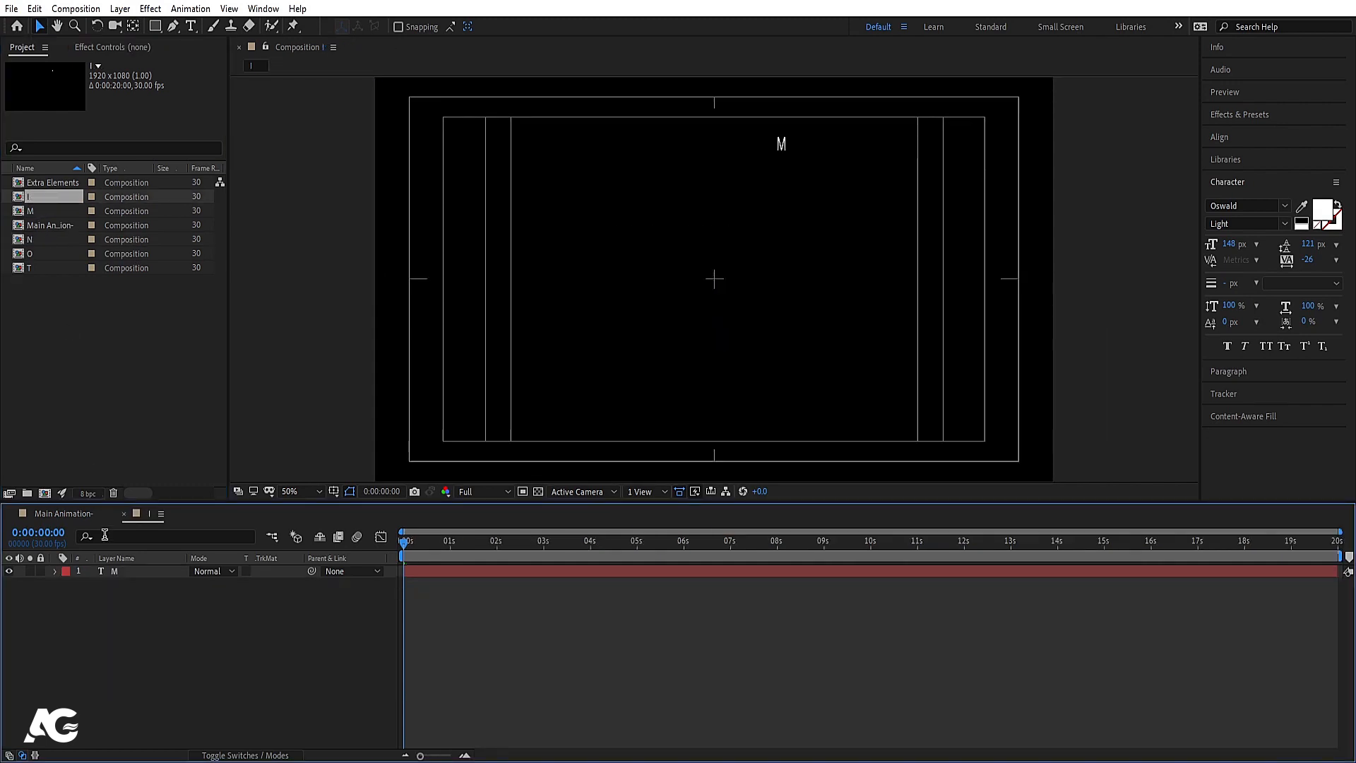
pyautogui.click(126, 572)
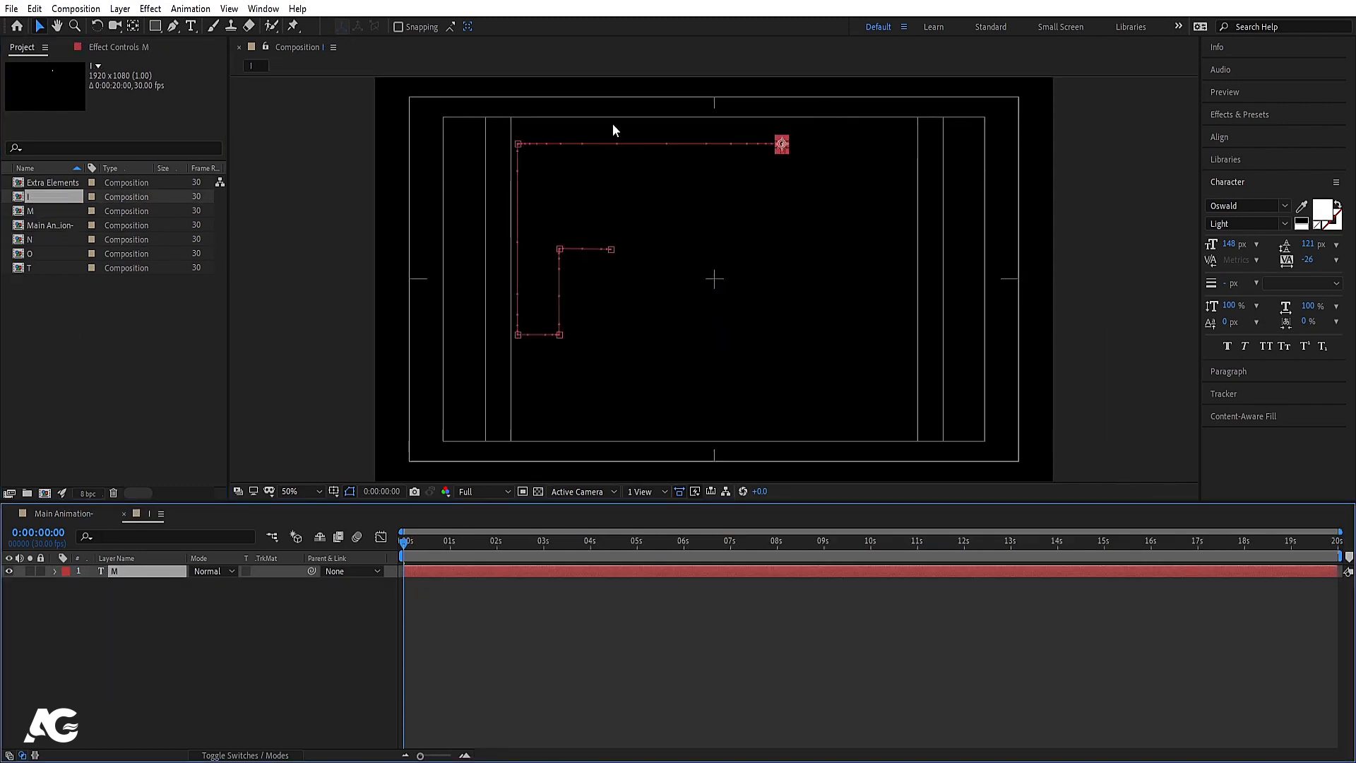
pyautogui.hotkey('ctrl', 't')
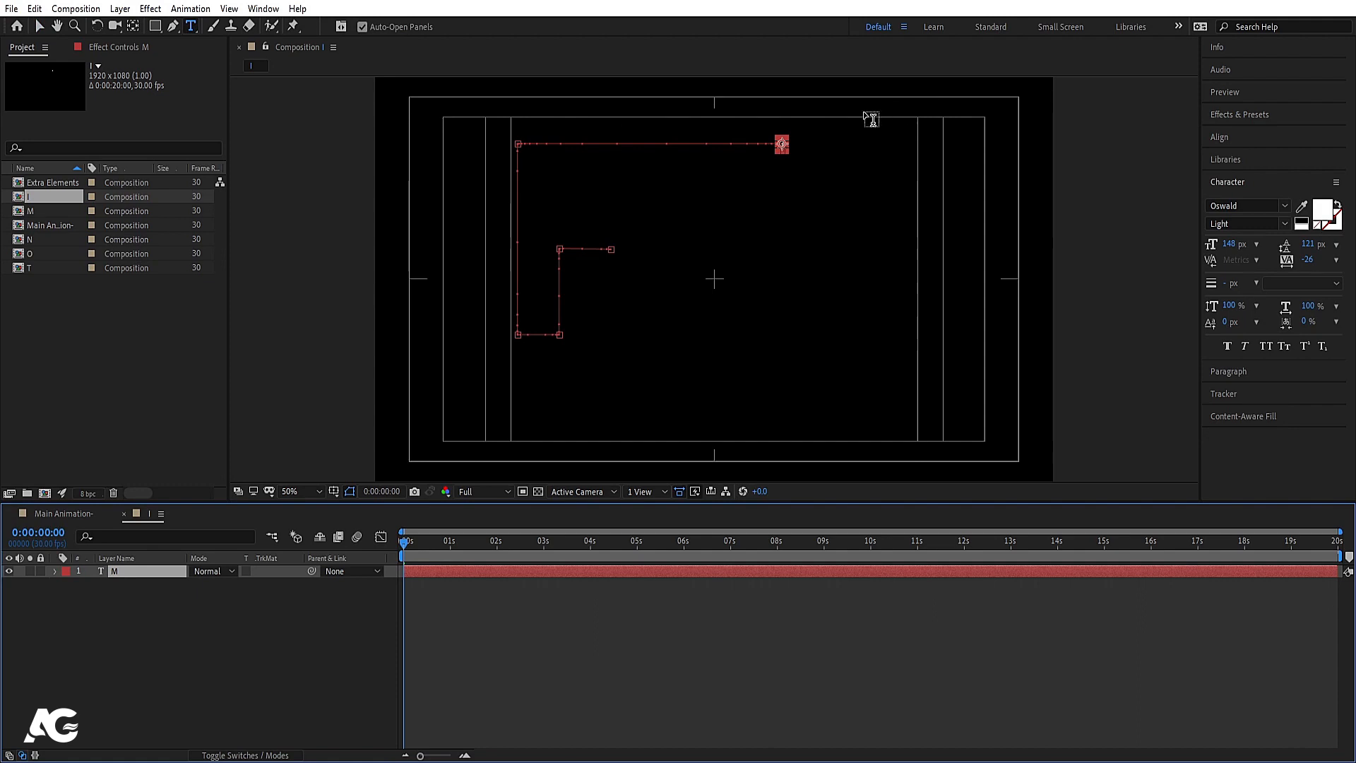
pyautogui.doubleClick(782, 143)
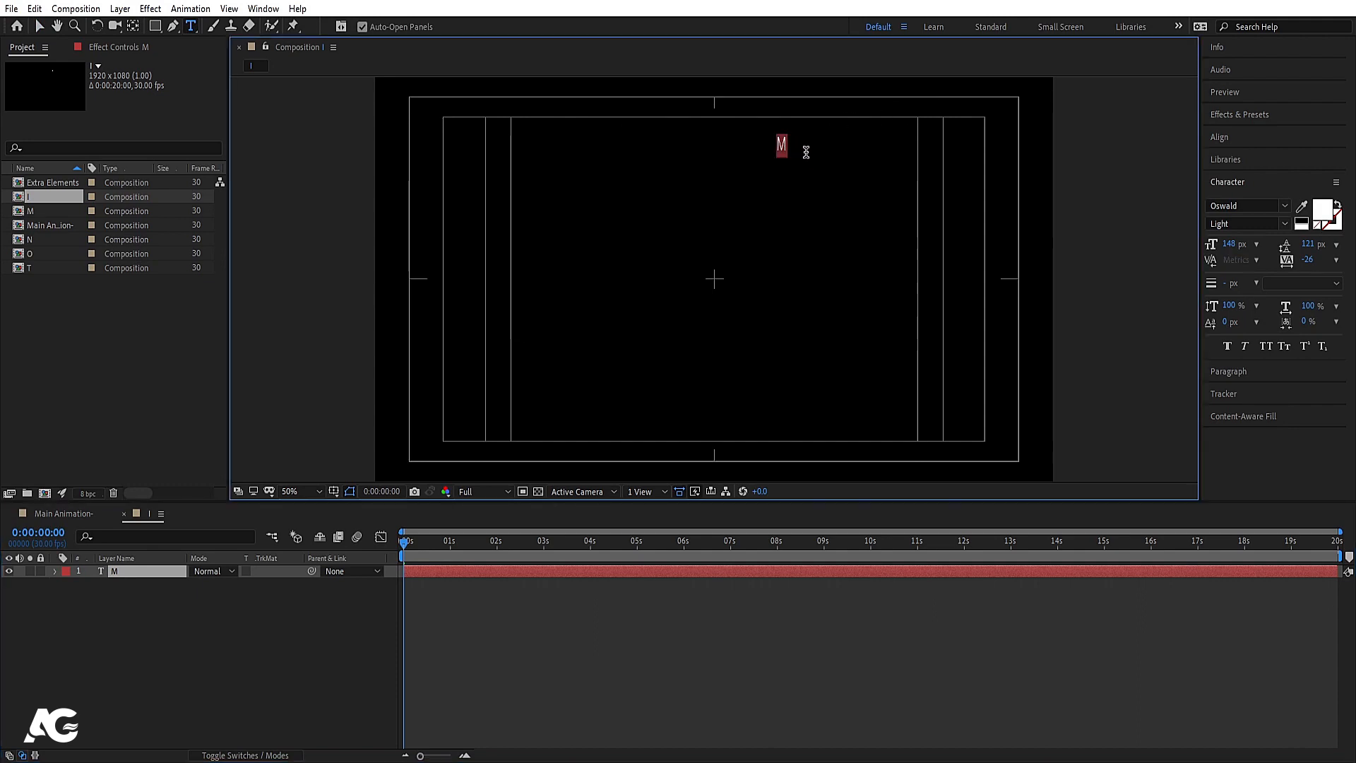
# Step: Replace the M text with I in the I composition and with N in the N composition
pyautogui.write('I')
pyautogui.click(205, 620)
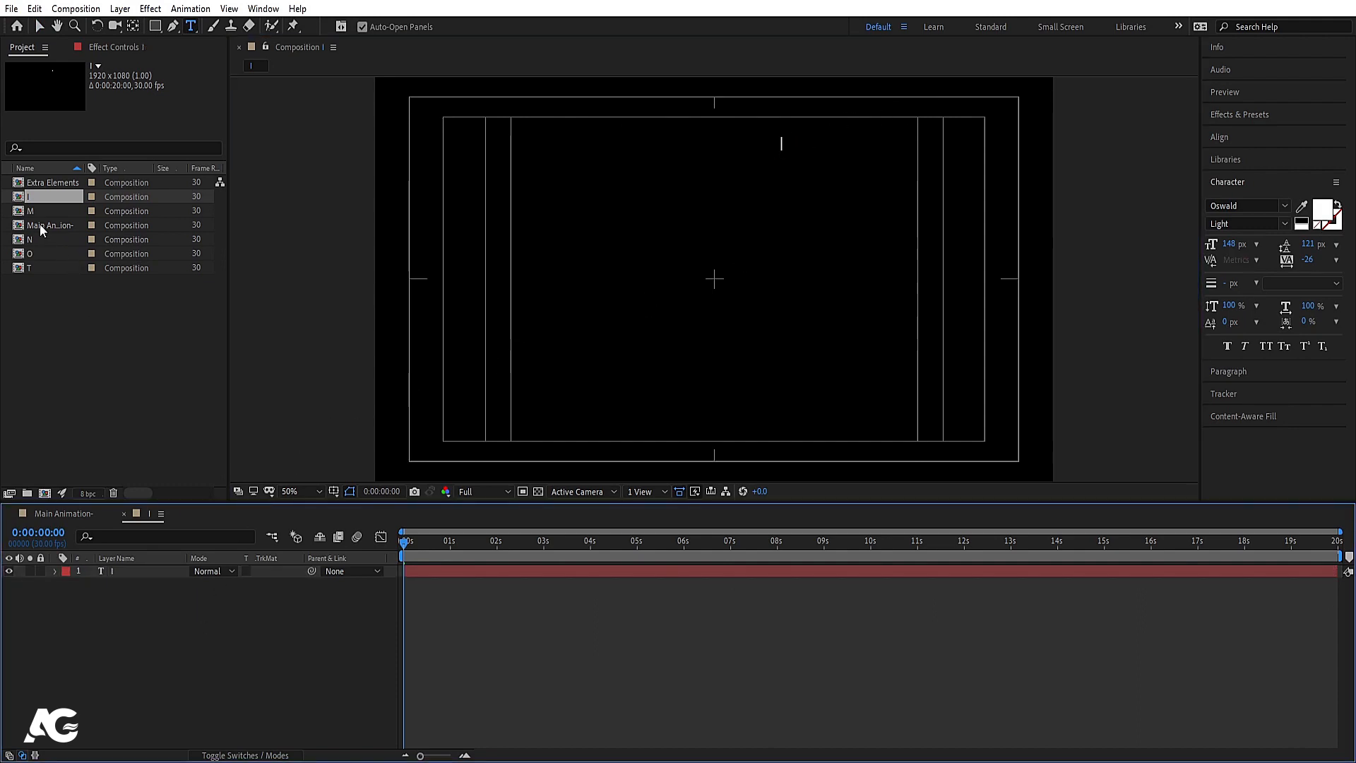
pyautogui.doubleClick(29, 240)
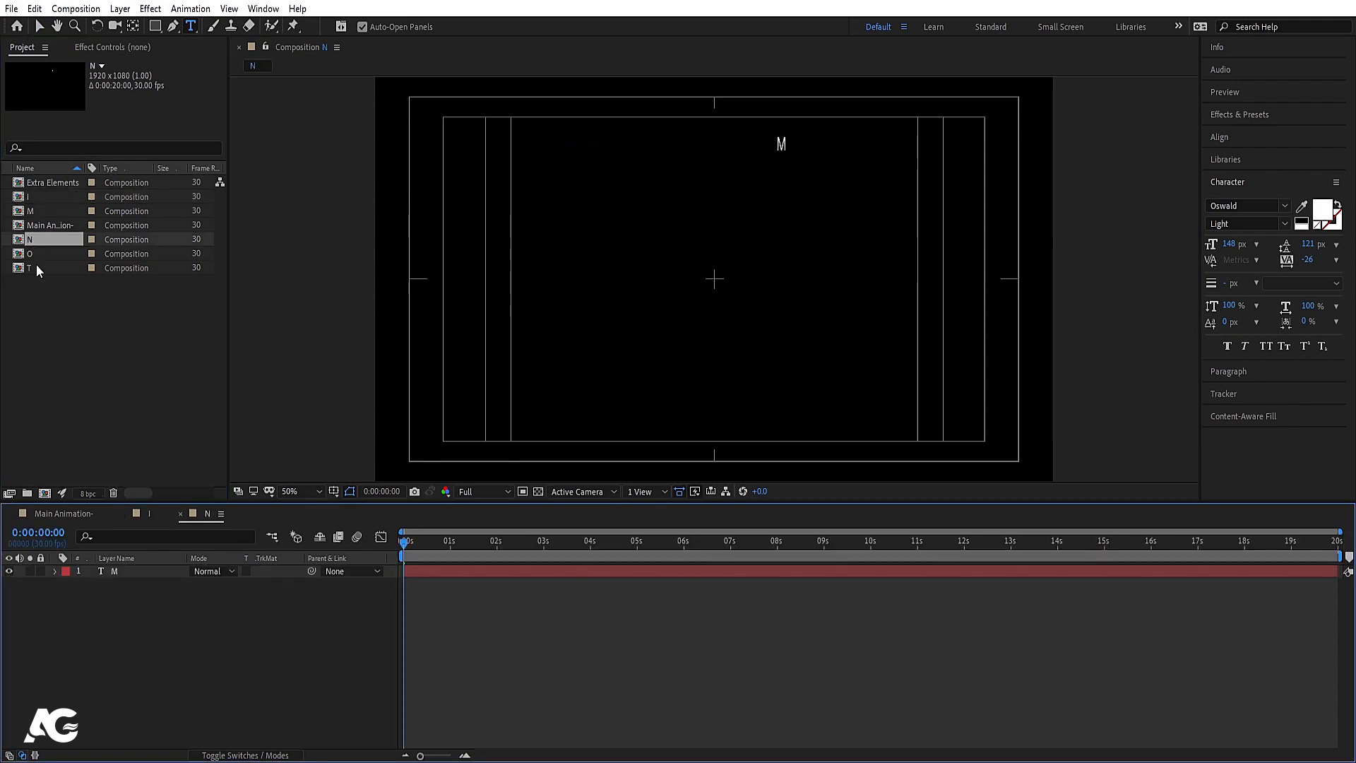
pyautogui.click(131, 571)
pyautogui.click(782, 141)
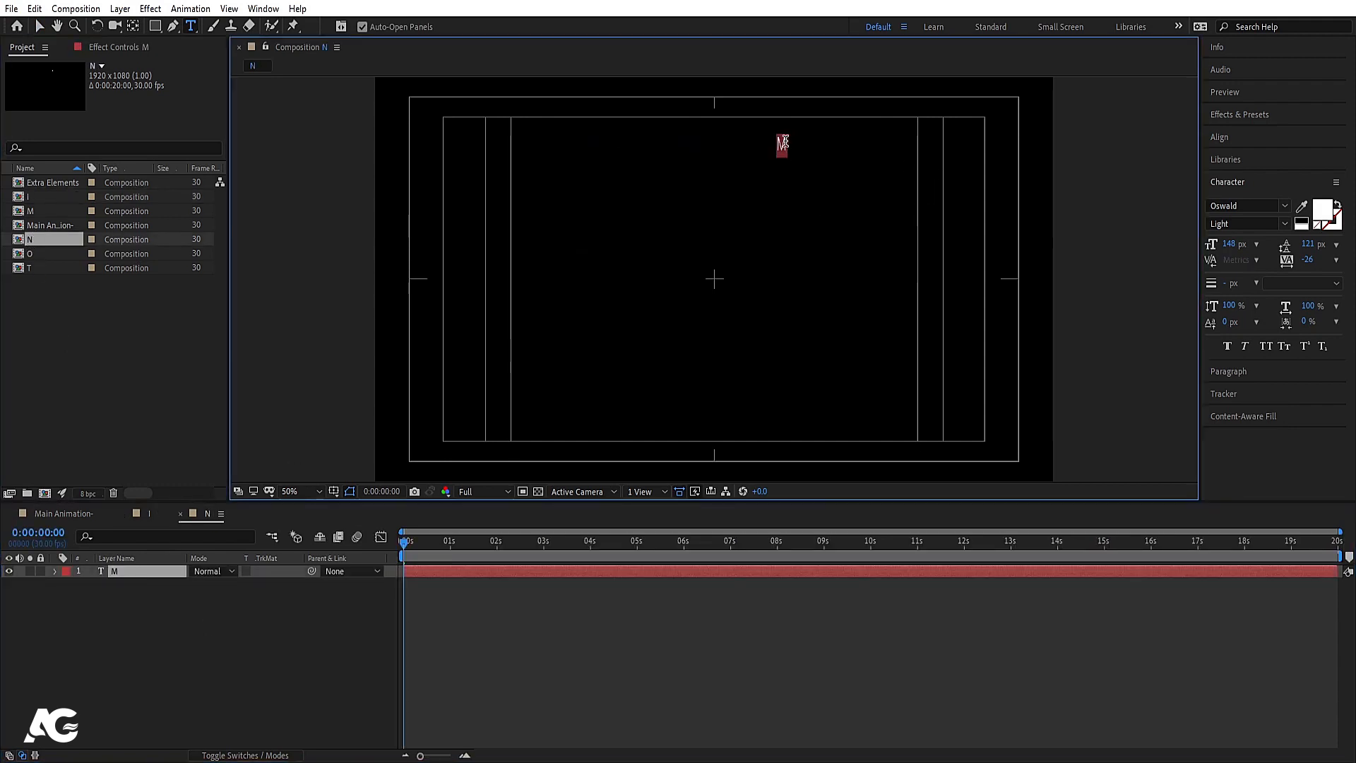
pyautogui.write('N')
pyautogui.click(127, 643)
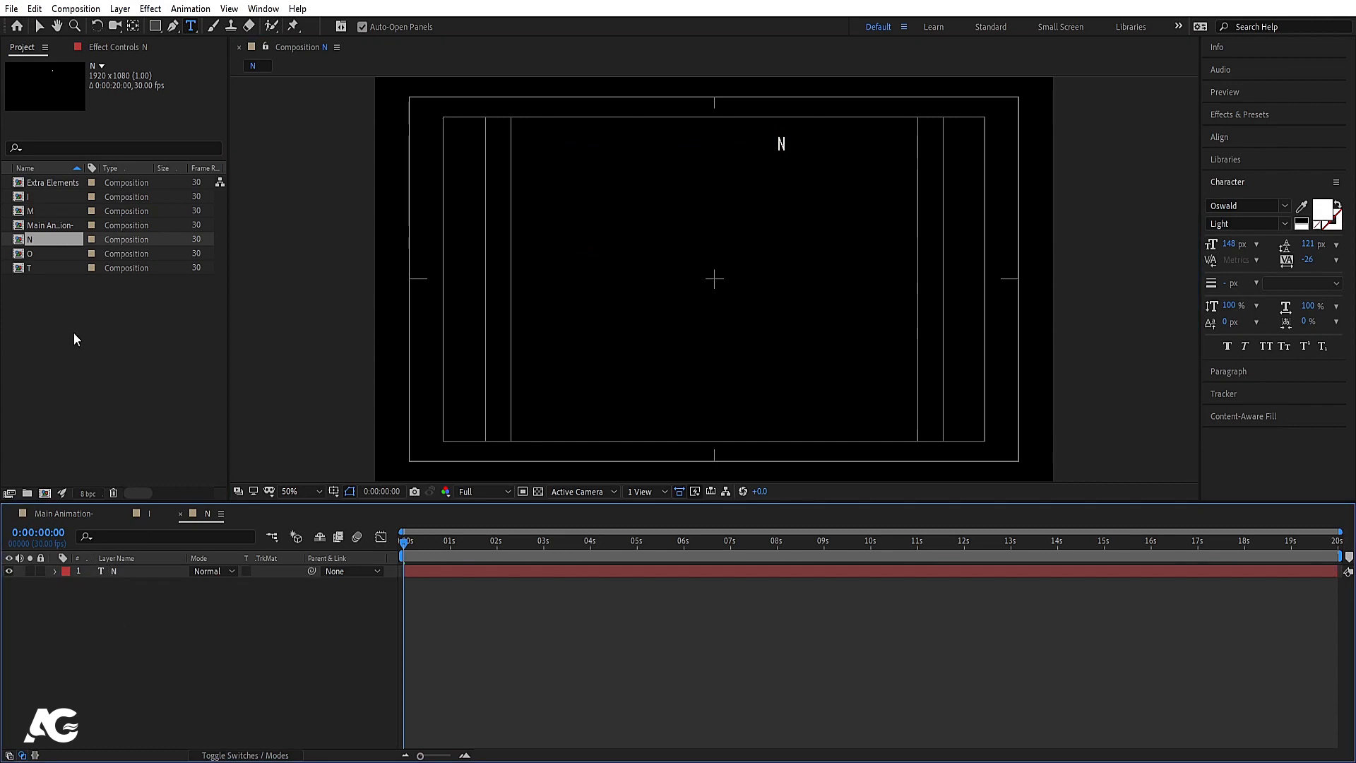
# Step: Replace the M text with O in the O composition and with T in the T composition
pyautogui.doubleClick(38, 254)
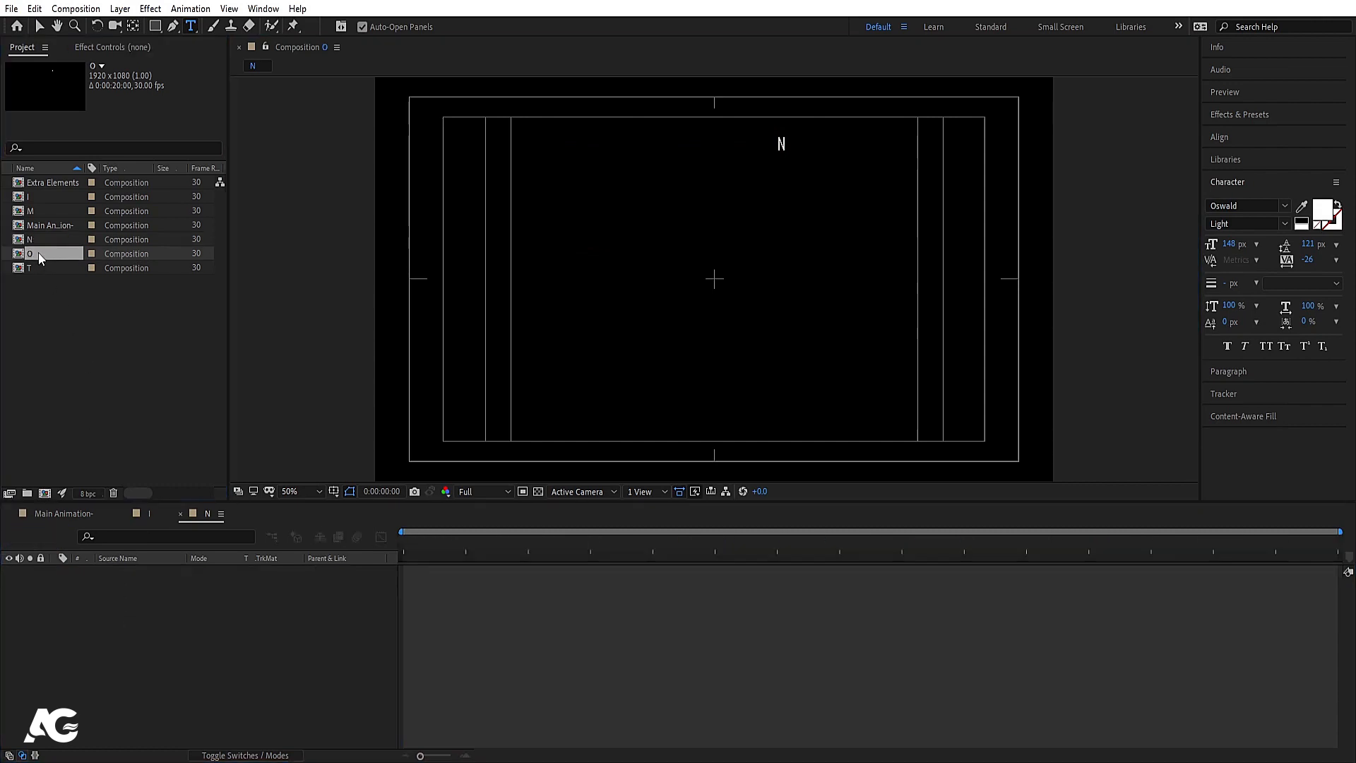
pyautogui.click(781, 143)
pyautogui.press('BackSpace')
pyautogui.press('BackSpace')
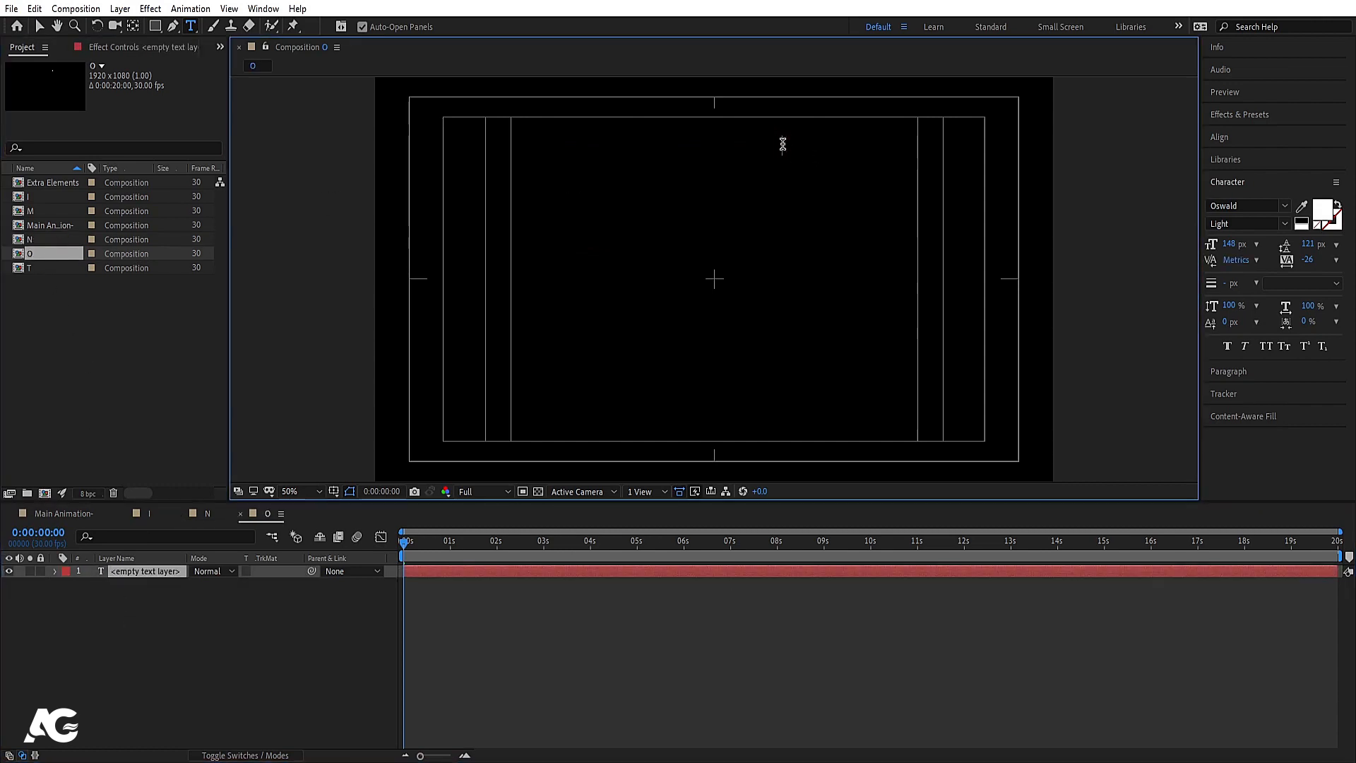
pyautogui.write('O')
pyautogui.doubleClick(66, 269)
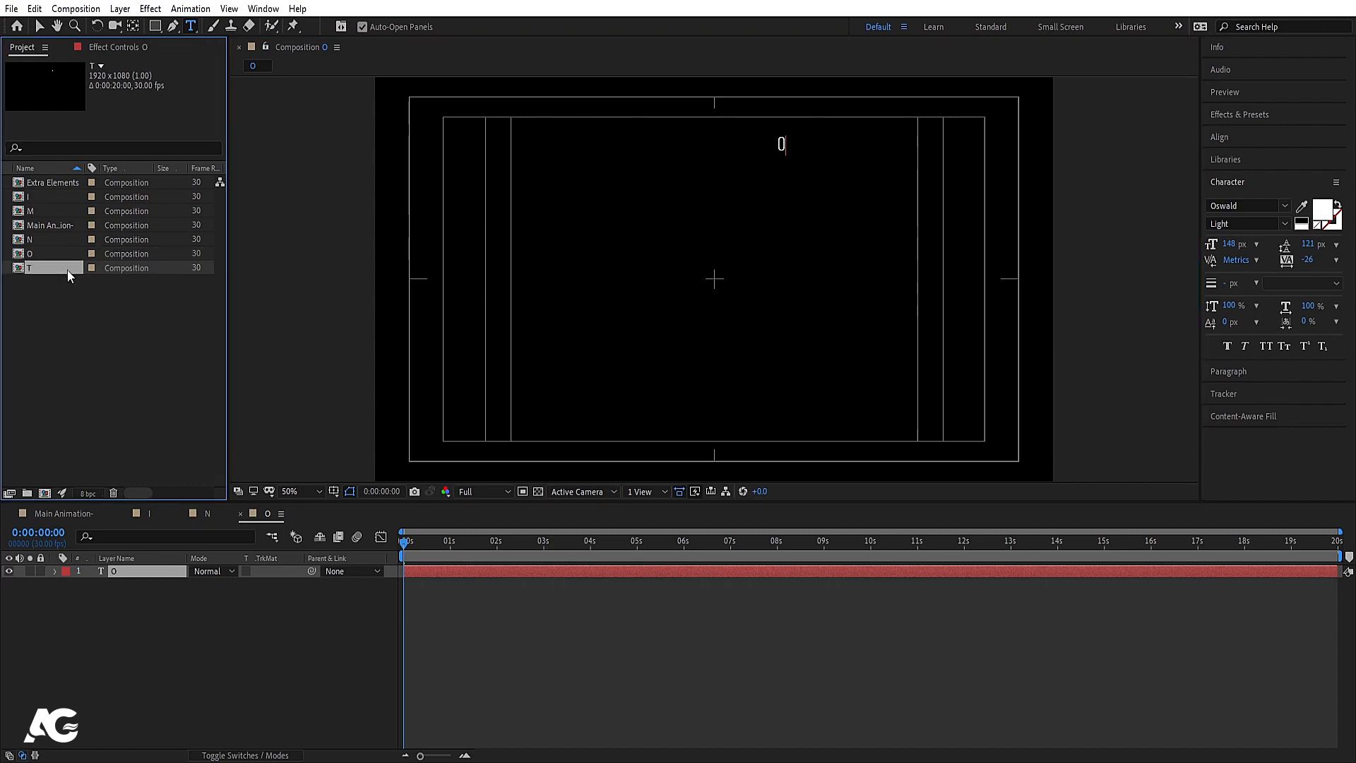
pyautogui.click(781, 144)
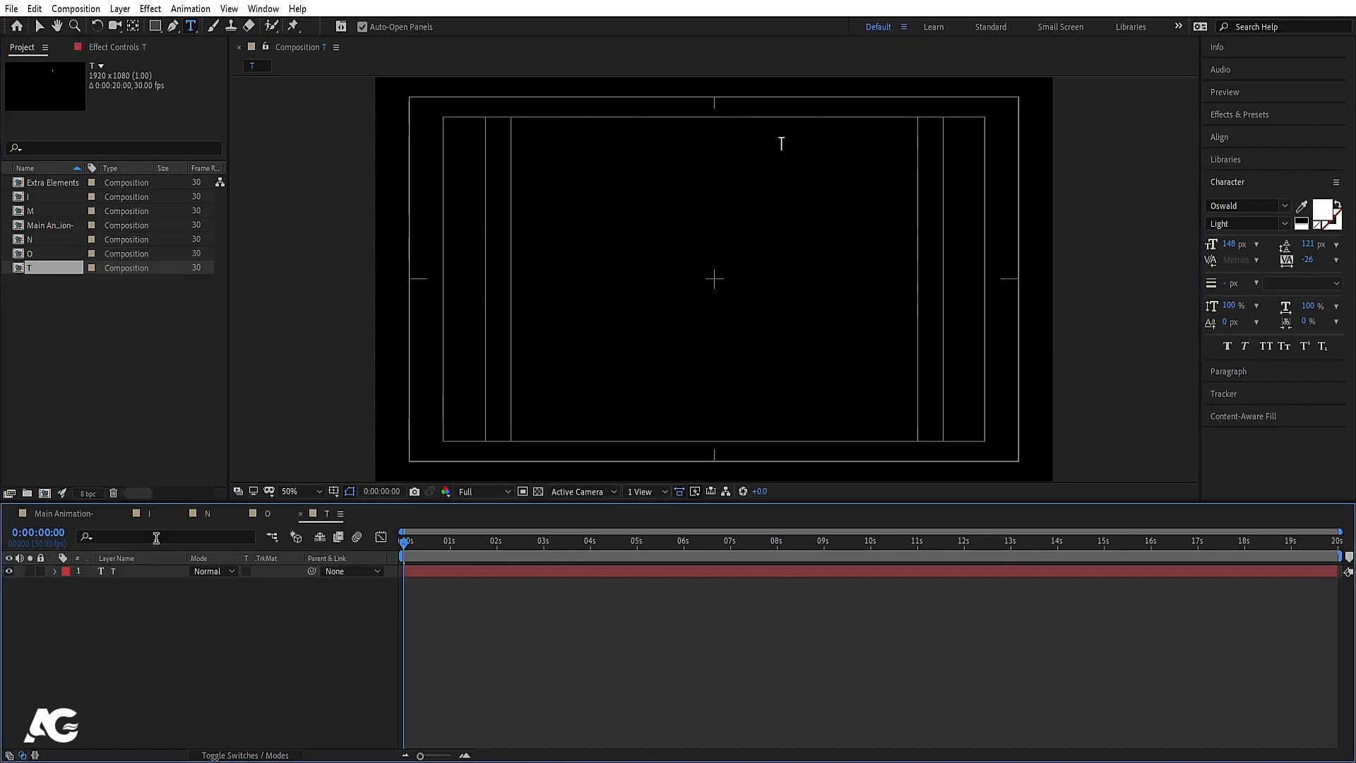
# Step: Add the O composition above M in Main Animation and set its position to 1041, 540, over the O of MOTION
pyautogui.click(63, 513)
pyautogui.press('space')
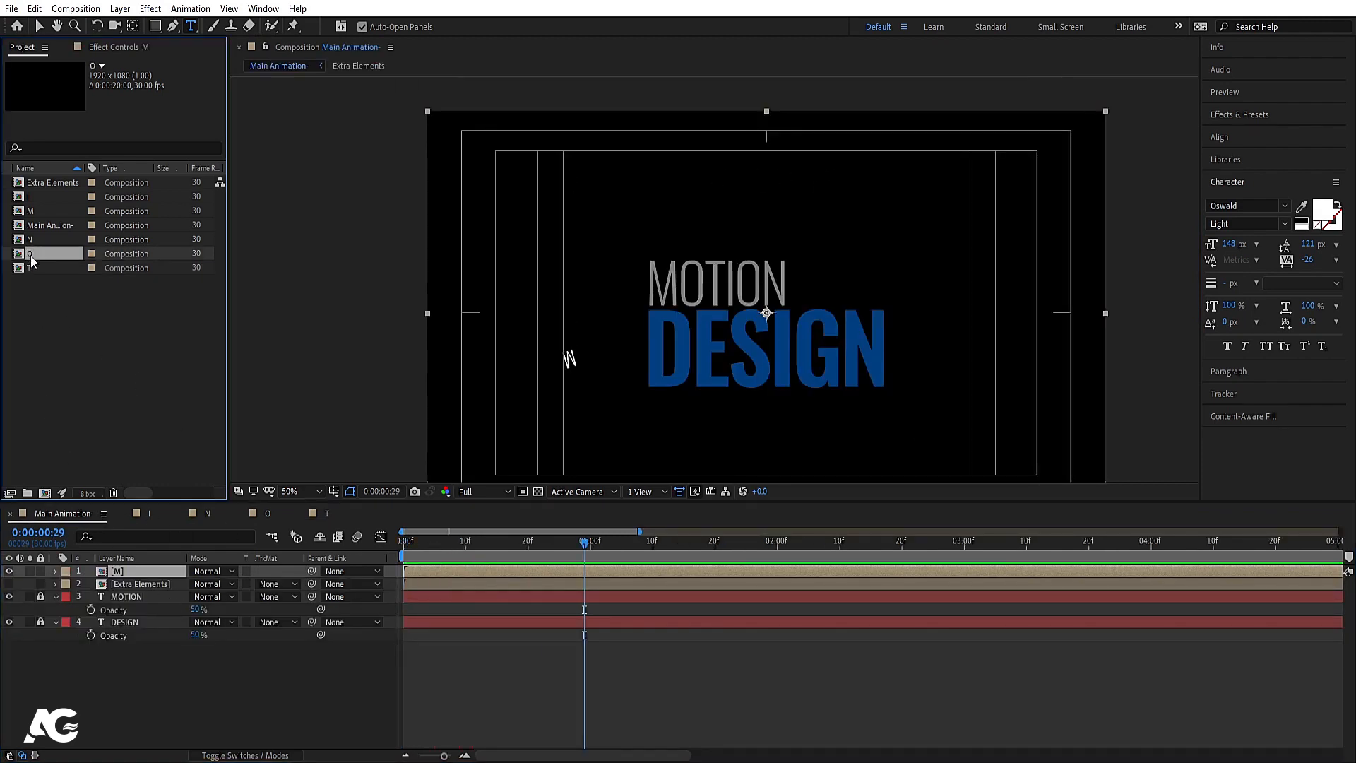
pyautogui.moveTo(54, 256); pyautogui.dragTo(138, 572)
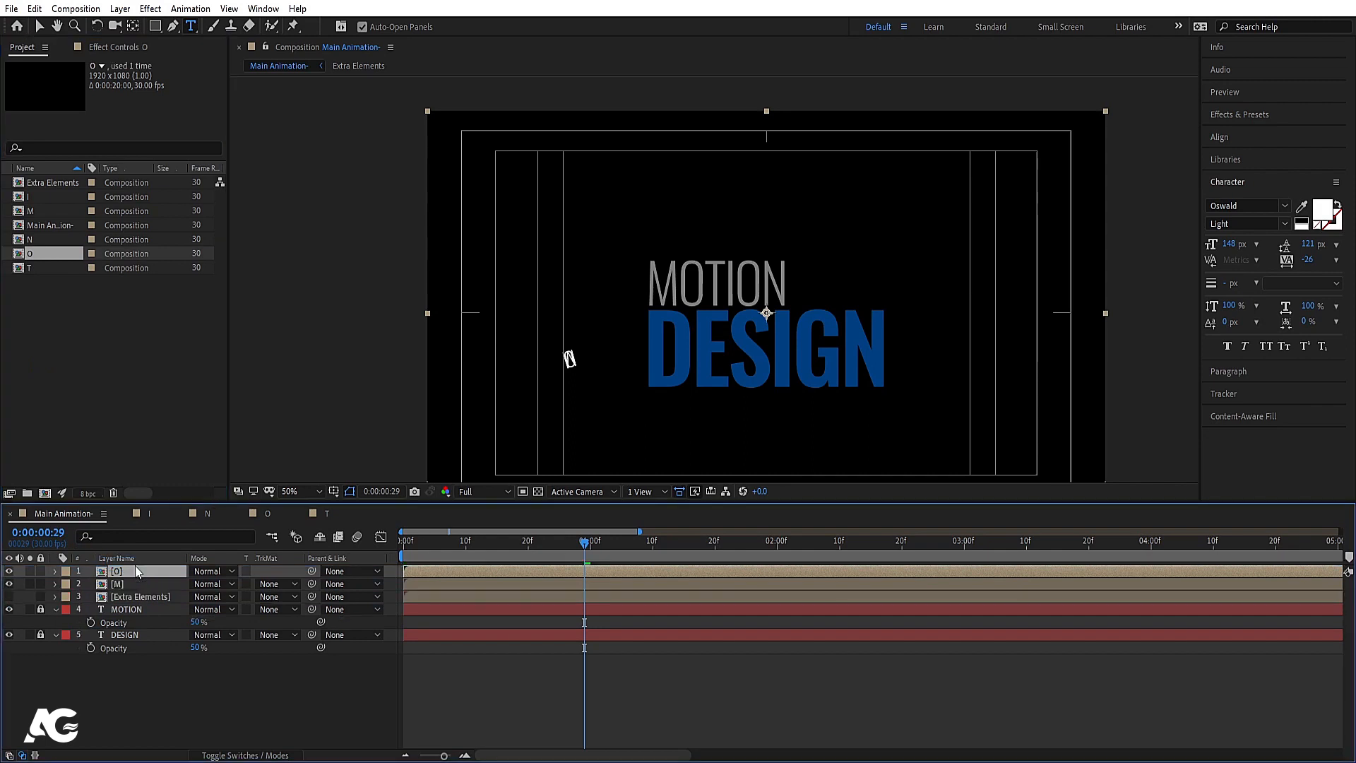
pyautogui.press('space')
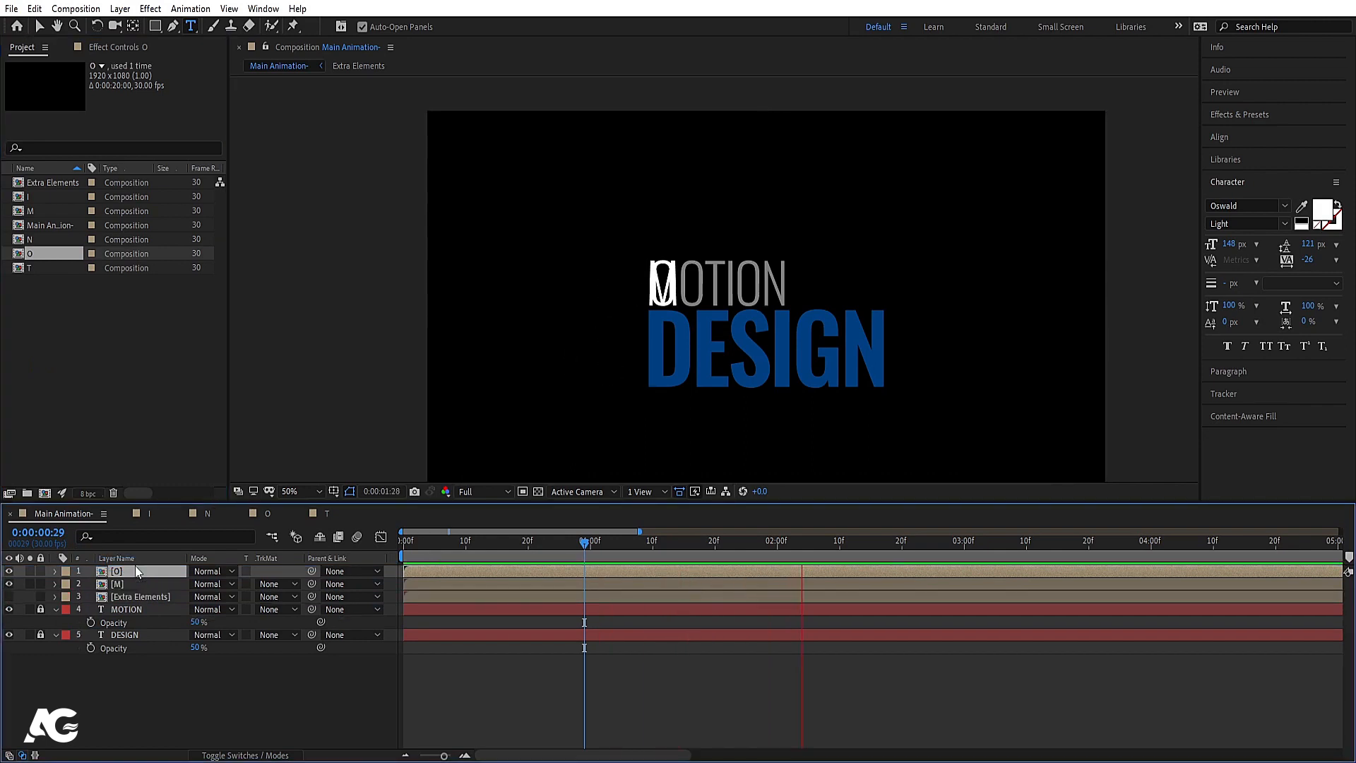
pyautogui.press('space')
pyautogui.press('p')
pyautogui.moveTo(193, 585); pyautogui.dragTo(244, 578)
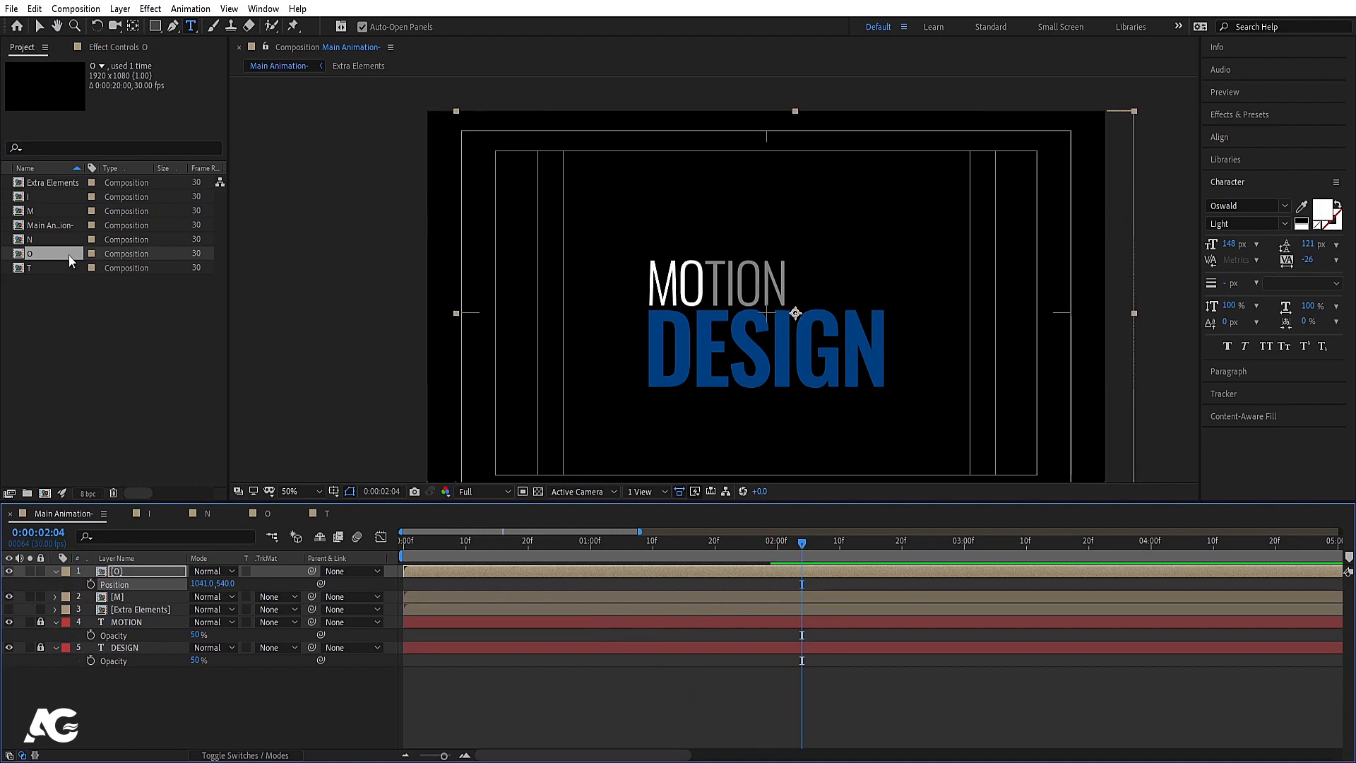
# Step: Add the T and I compositions as top layers, positioned at 1105, 540 and 1154, 540 over their letters in MOTION
pyautogui.moveTo(31, 267); pyautogui.dragTo(295, 577)
pyautogui.press('p')
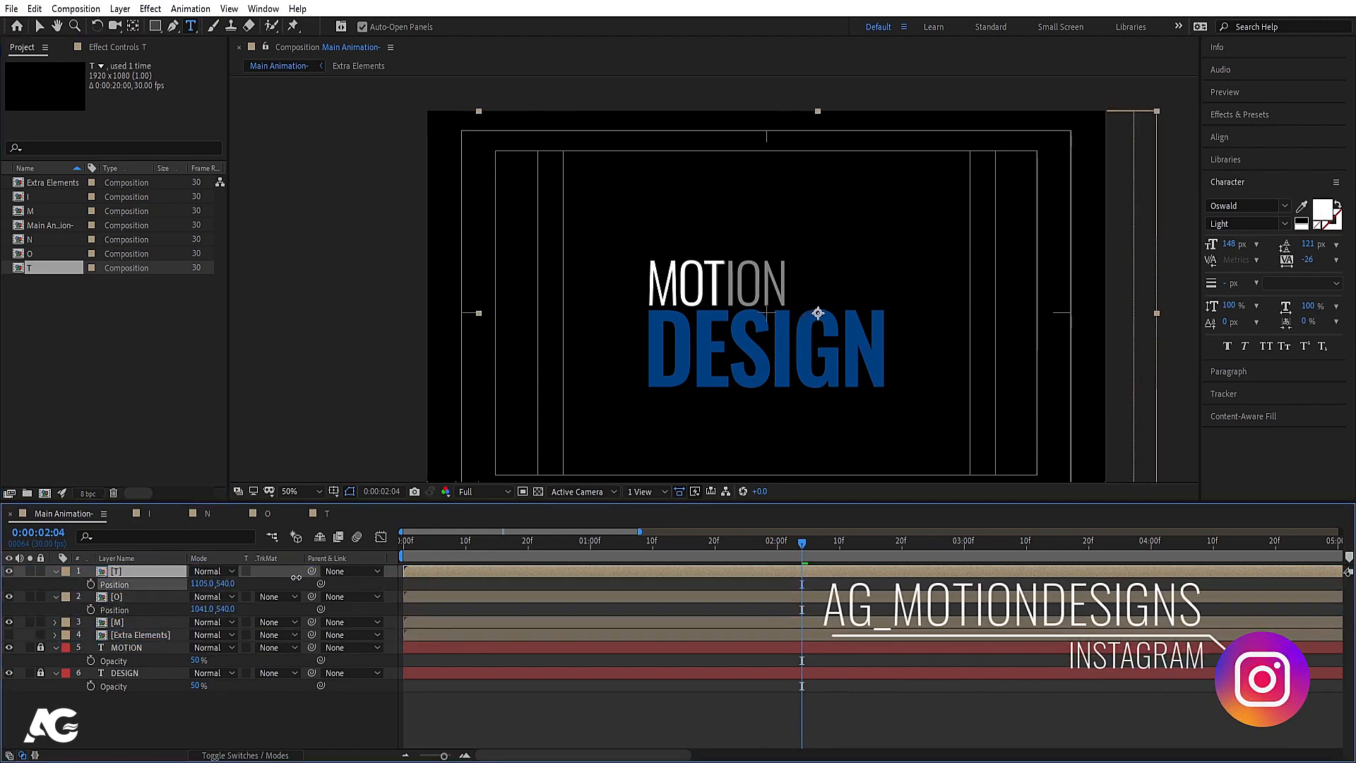
pyautogui.moveTo(32, 197); pyautogui.dragTo(329, 571)
pyautogui.press('p')
# Step: Duplicate the O layer, move the copy to the top of the stack and set its position to 1203, 540
pyautogui.click(117, 623)
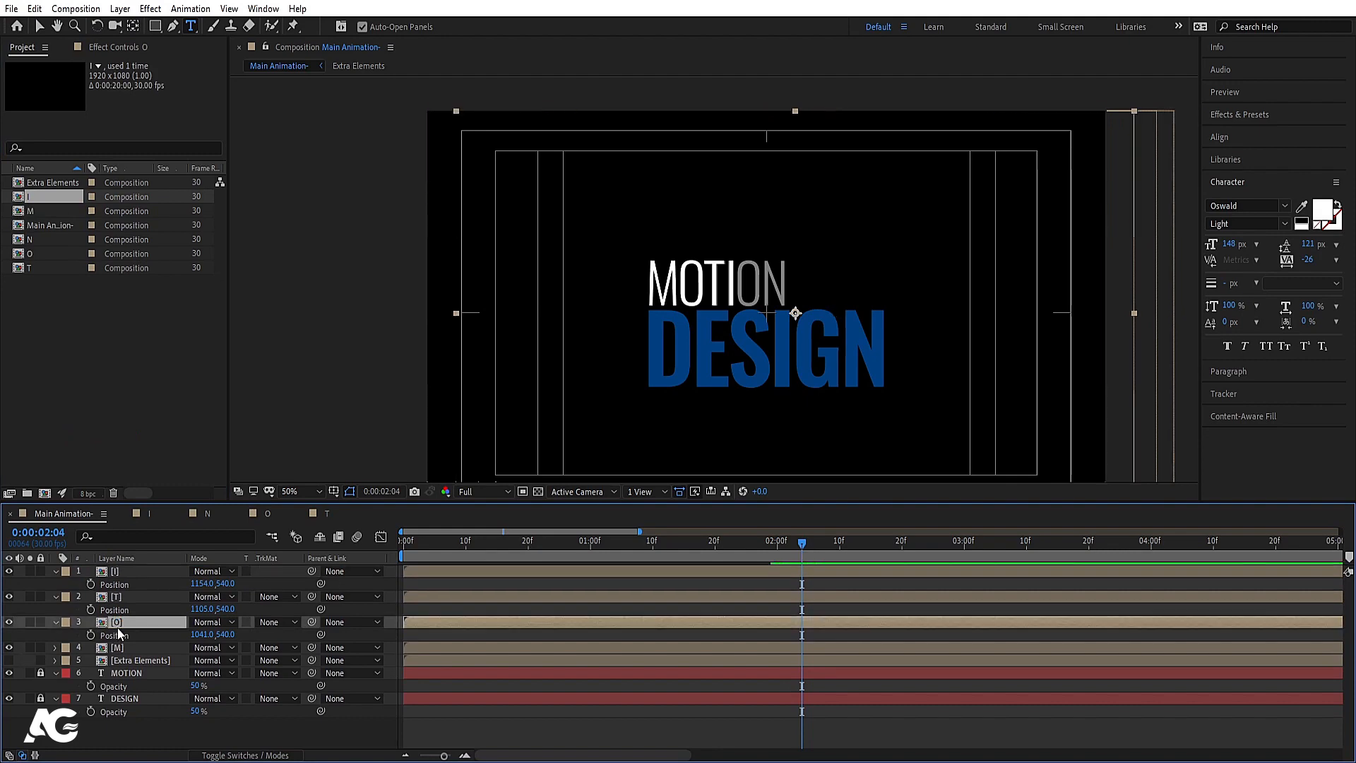
pyautogui.hotkey('ctrl', 'd')
pyautogui.moveTo(120, 623); pyautogui.dragTo(308, 573)
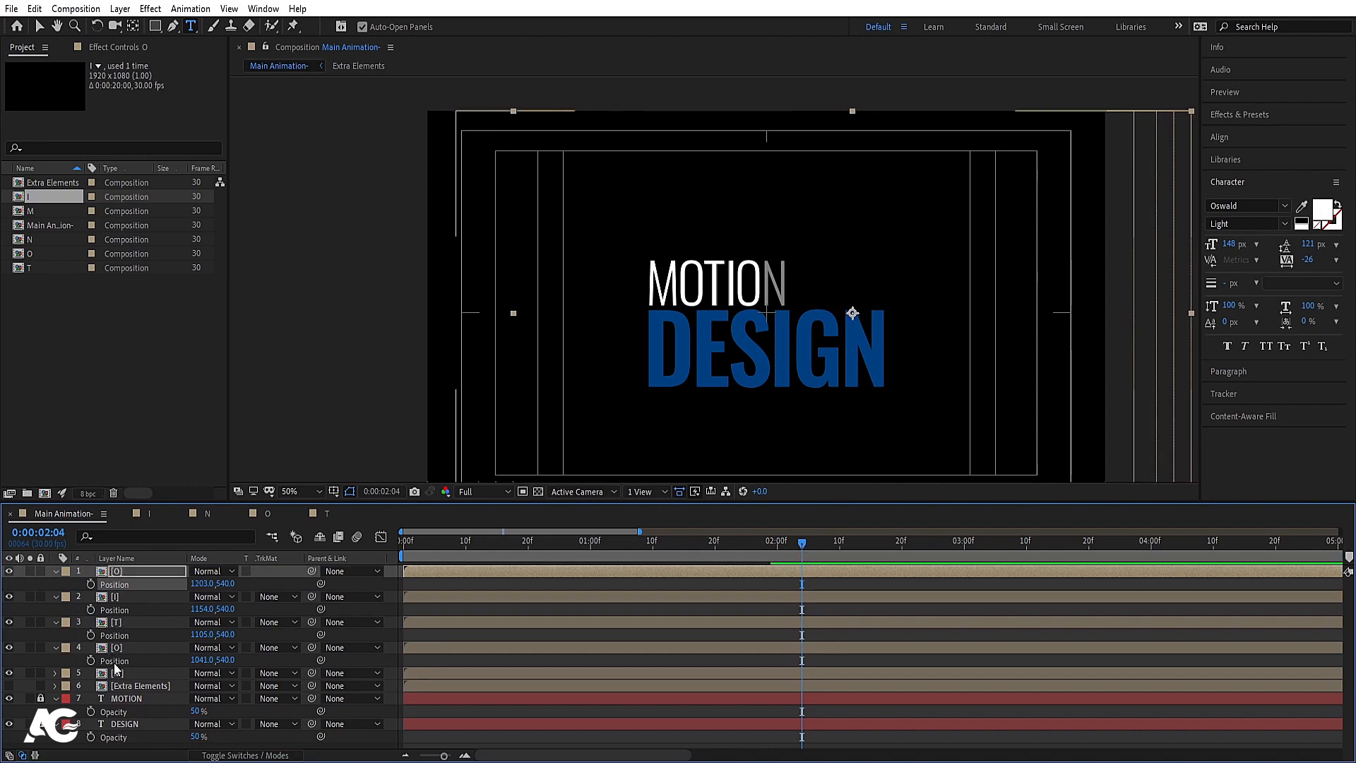
# Step: Add the N composition as the top layer at position 1276, 540 and preview the animation from the start
pyautogui.click(28, 239)
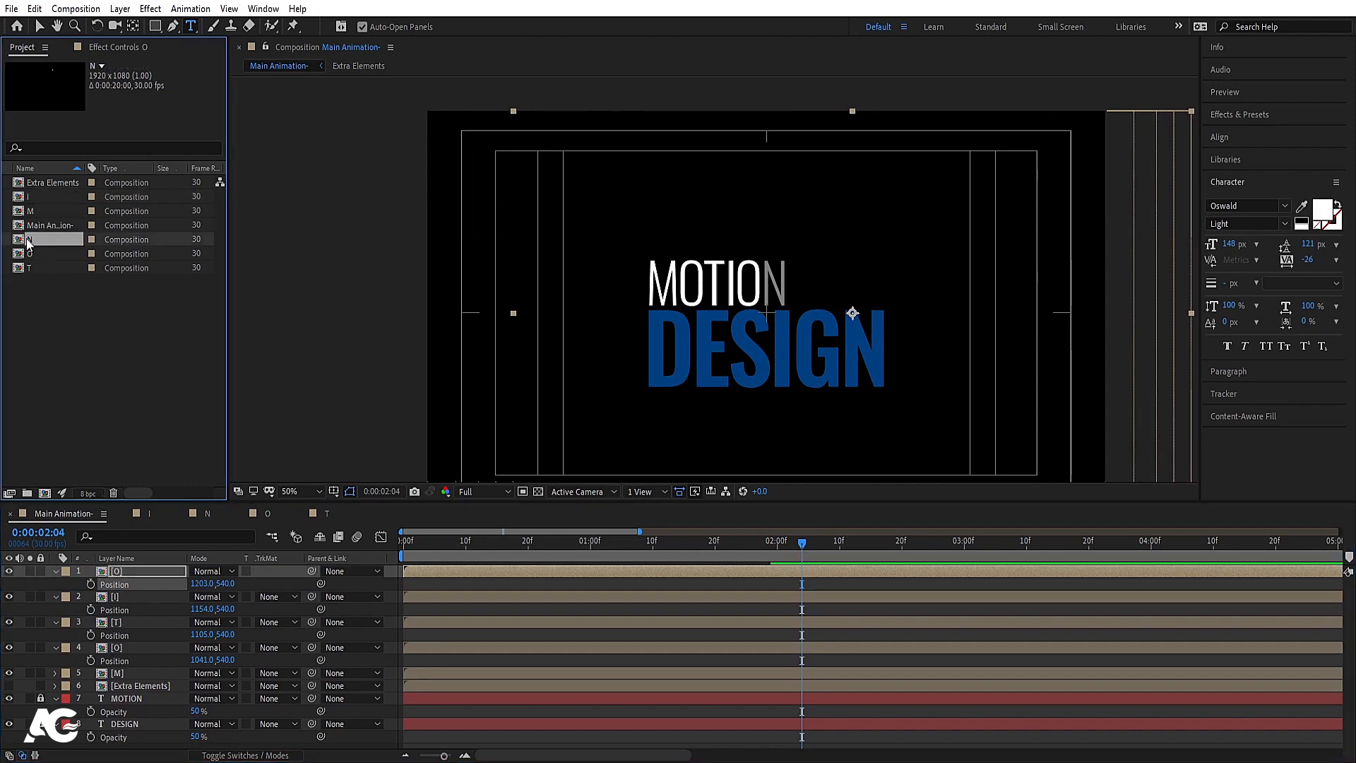
pyautogui.keyDown('shift'); pyautogui.click(28, 267); pyautogui.keyUp('shift')
pyautogui.click(52, 239)
pyautogui.moveTo(54, 240); pyautogui.dragTo(407, 574)
pyautogui.press('p')
pyautogui.press('Home')
pyautogui.press('space')
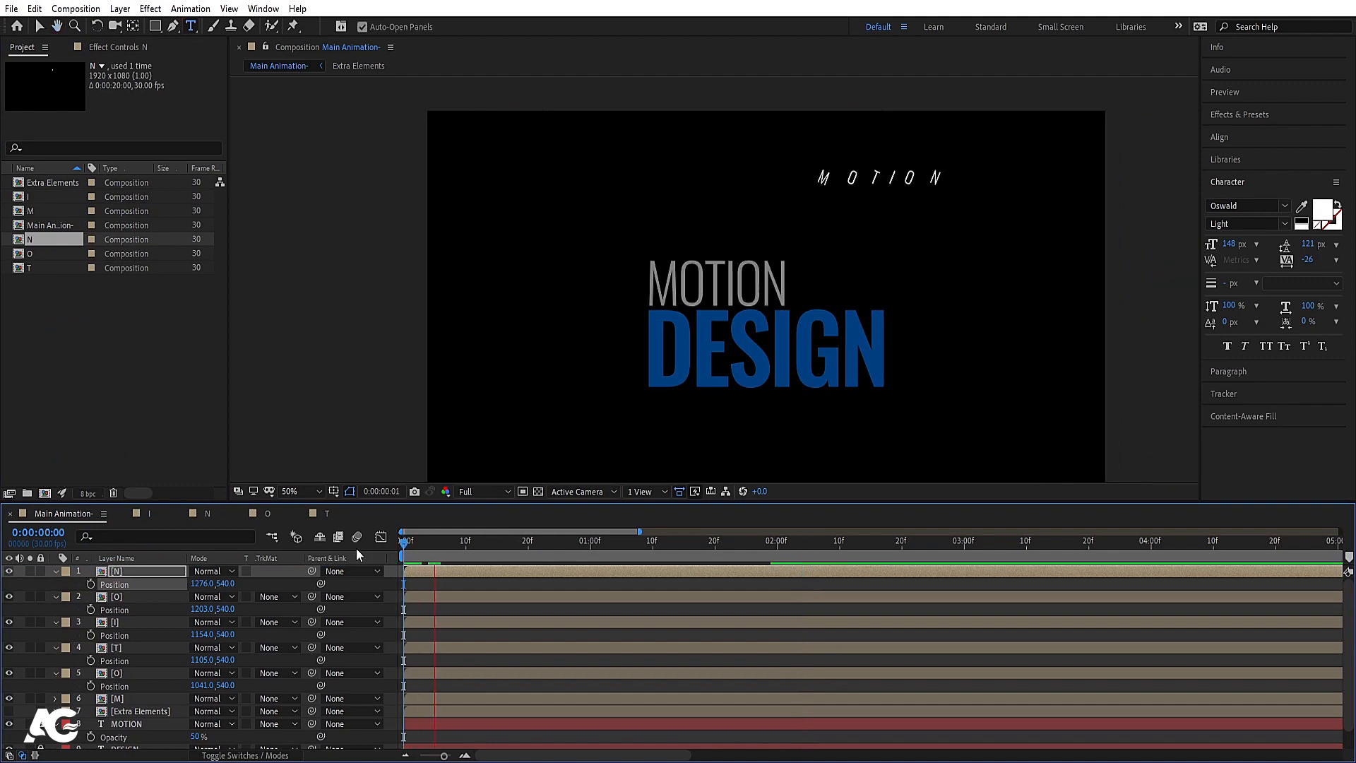
pyautogui.press('space')
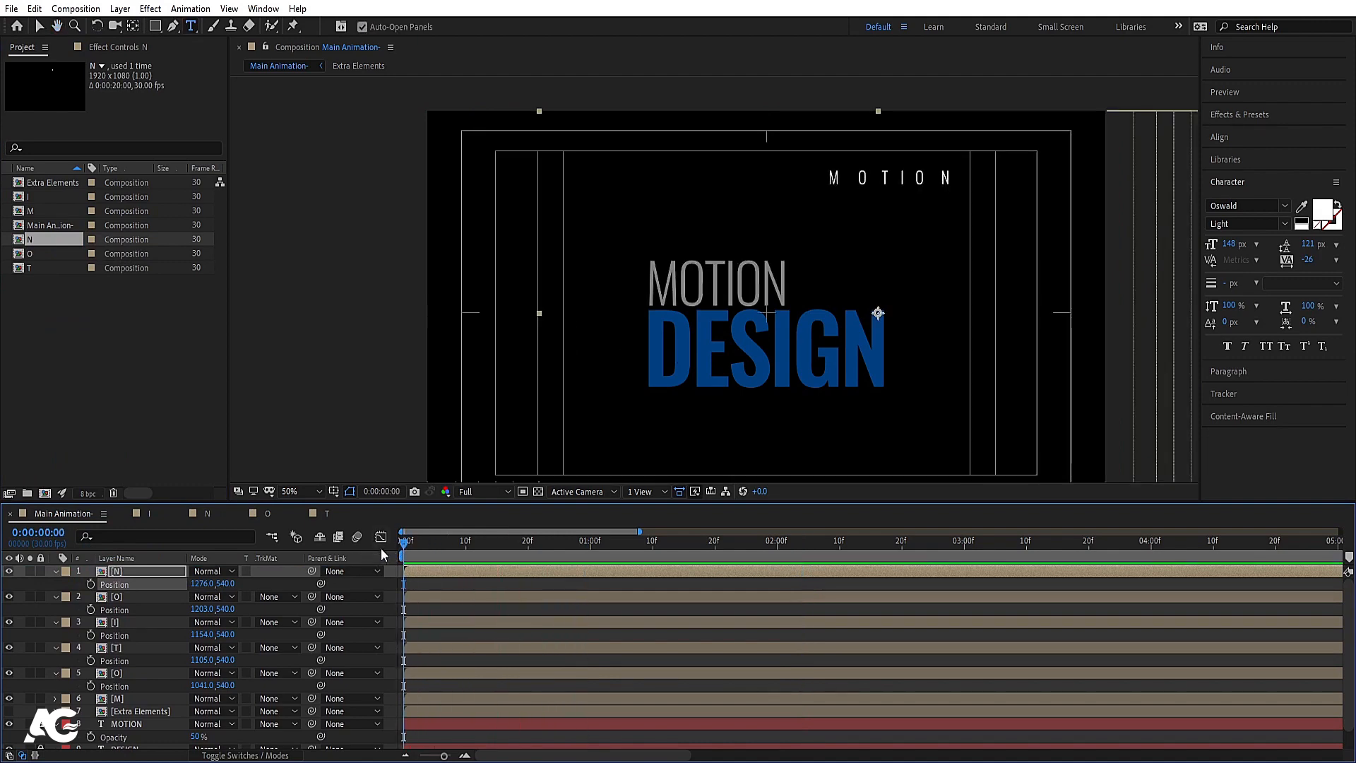
# Step: Collapse the layer properties and start the O layer above M at frame 5 and the T layer at frame 10
pyautogui.press('=')
pyautogui.click(466, 543)
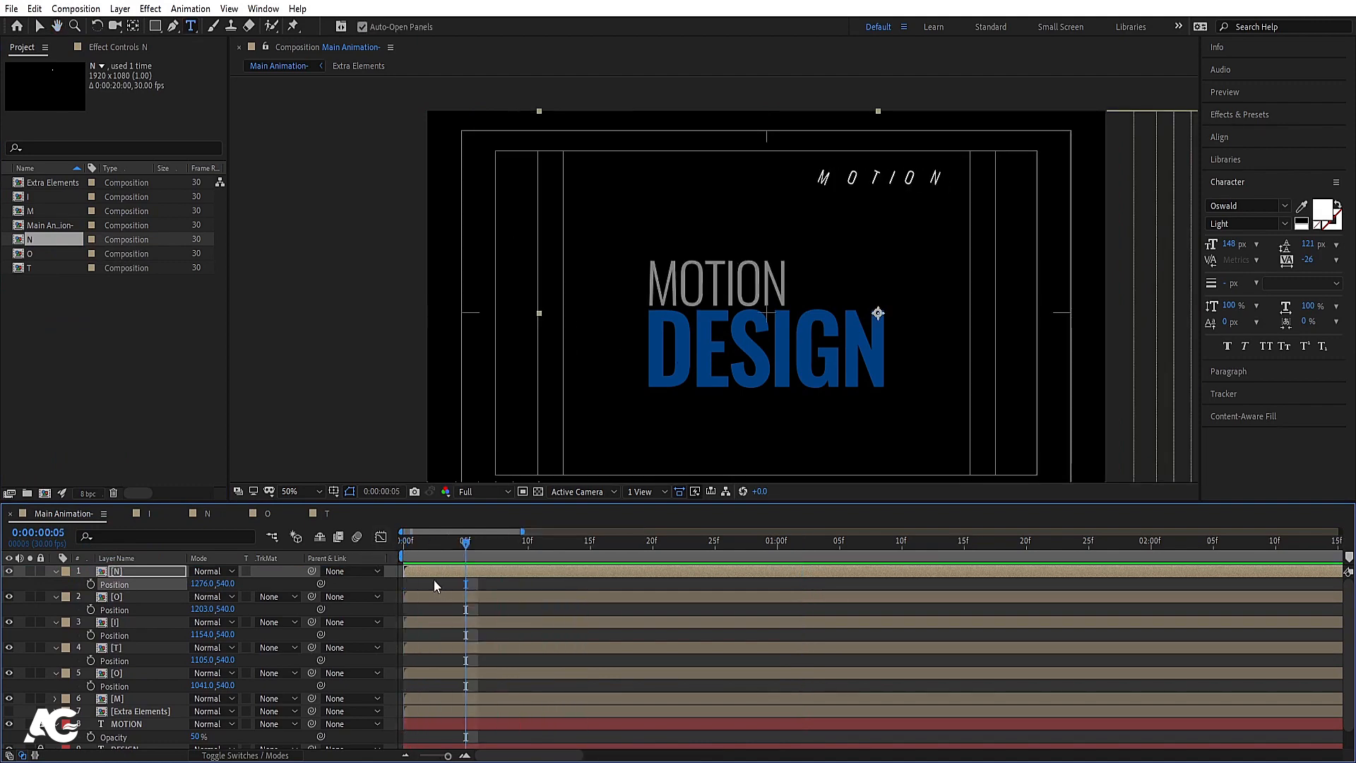
pyautogui.press('u')
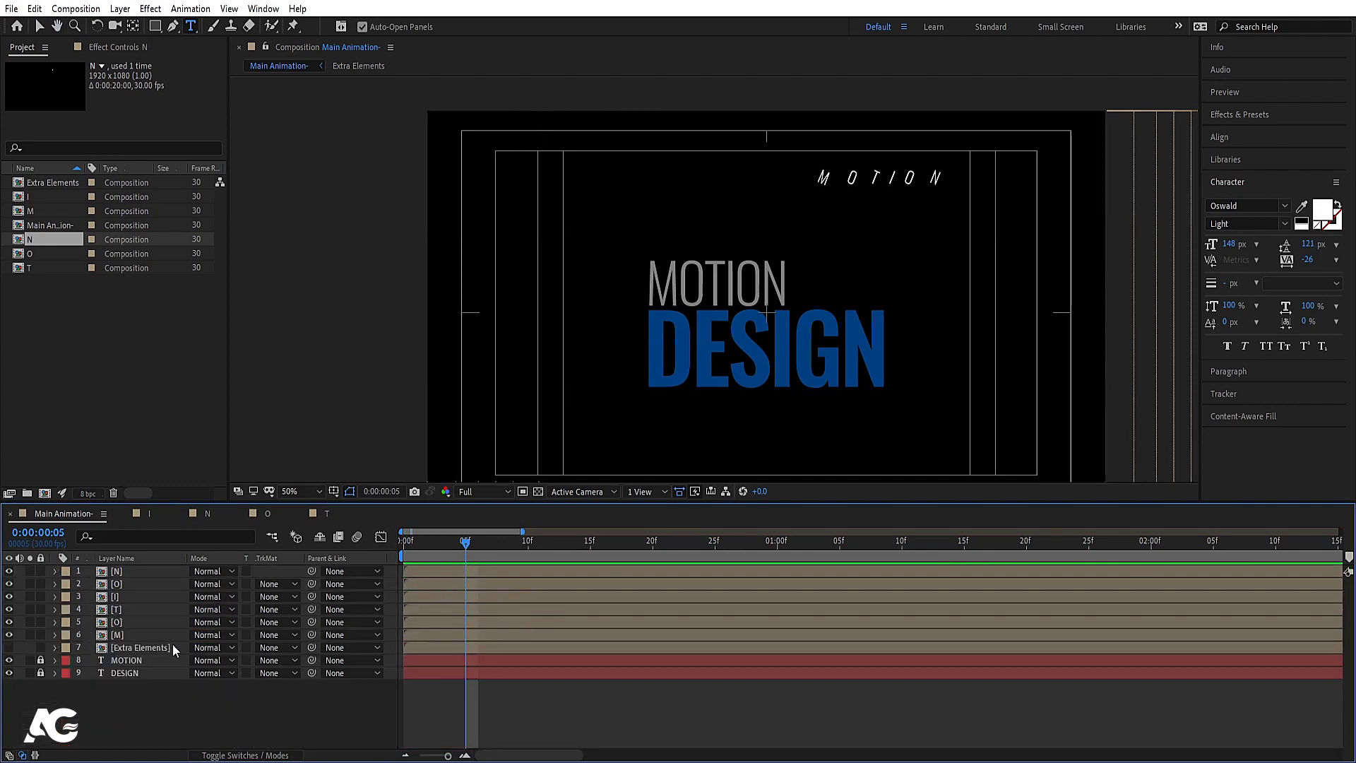
pyautogui.click(137, 614)
pyautogui.click(131, 618)
pyautogui.press('[')
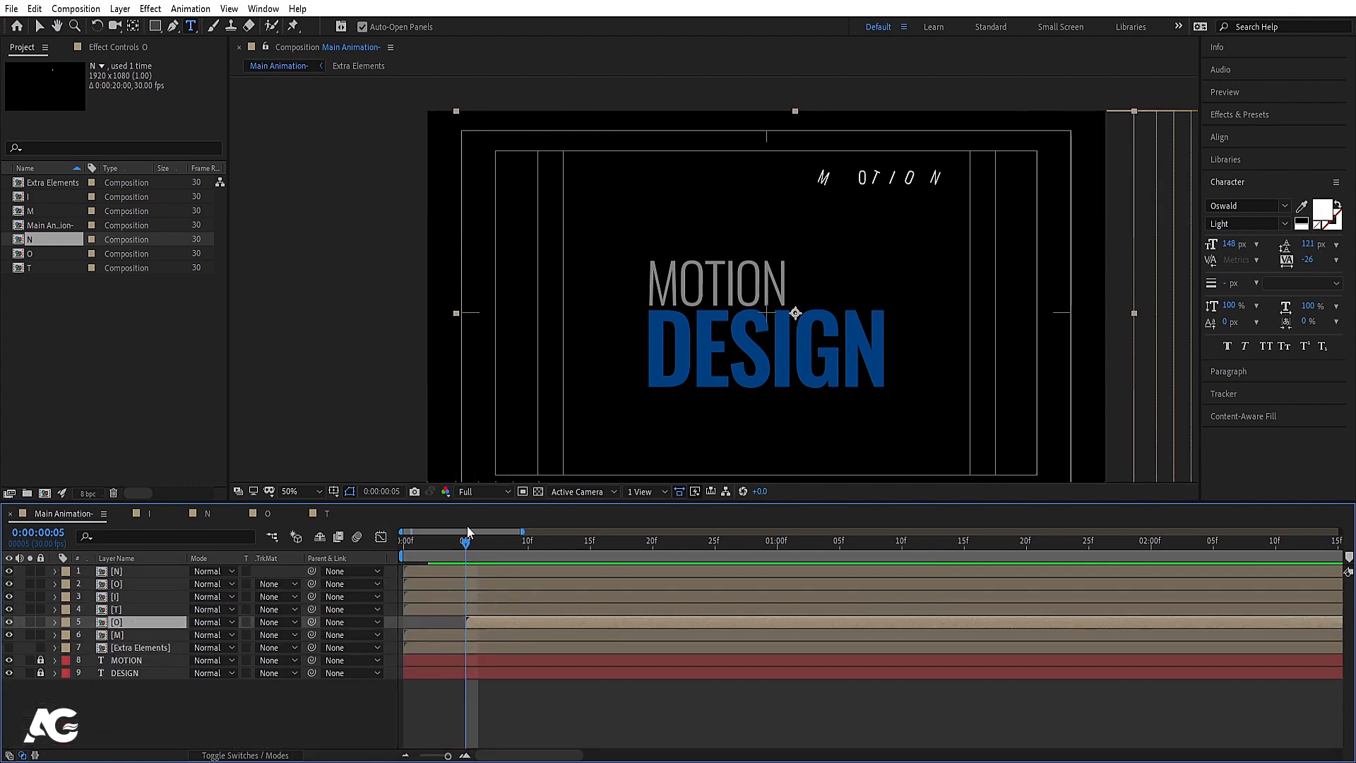
pyautogui.click(528, 543)
pyautogui.click(504, 607)
pyautogui.press('[')
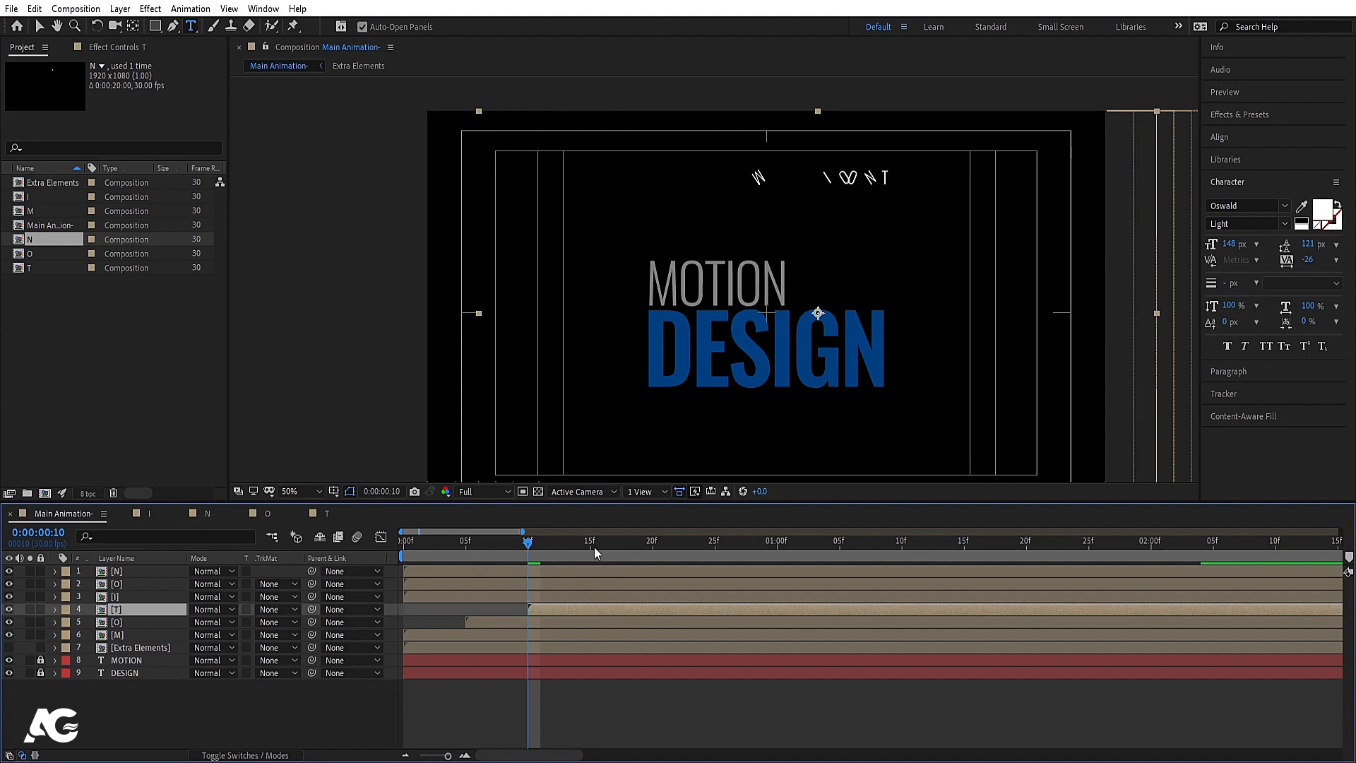
# Step: Start the I layer at frame 15, the upper O layer at frame 20 and the N layer at frame 25
pyautogui.click(589, 542)
pyautogui.click(591, 593)
pyautogui.press('[')
pyautogui.click(654, 548)
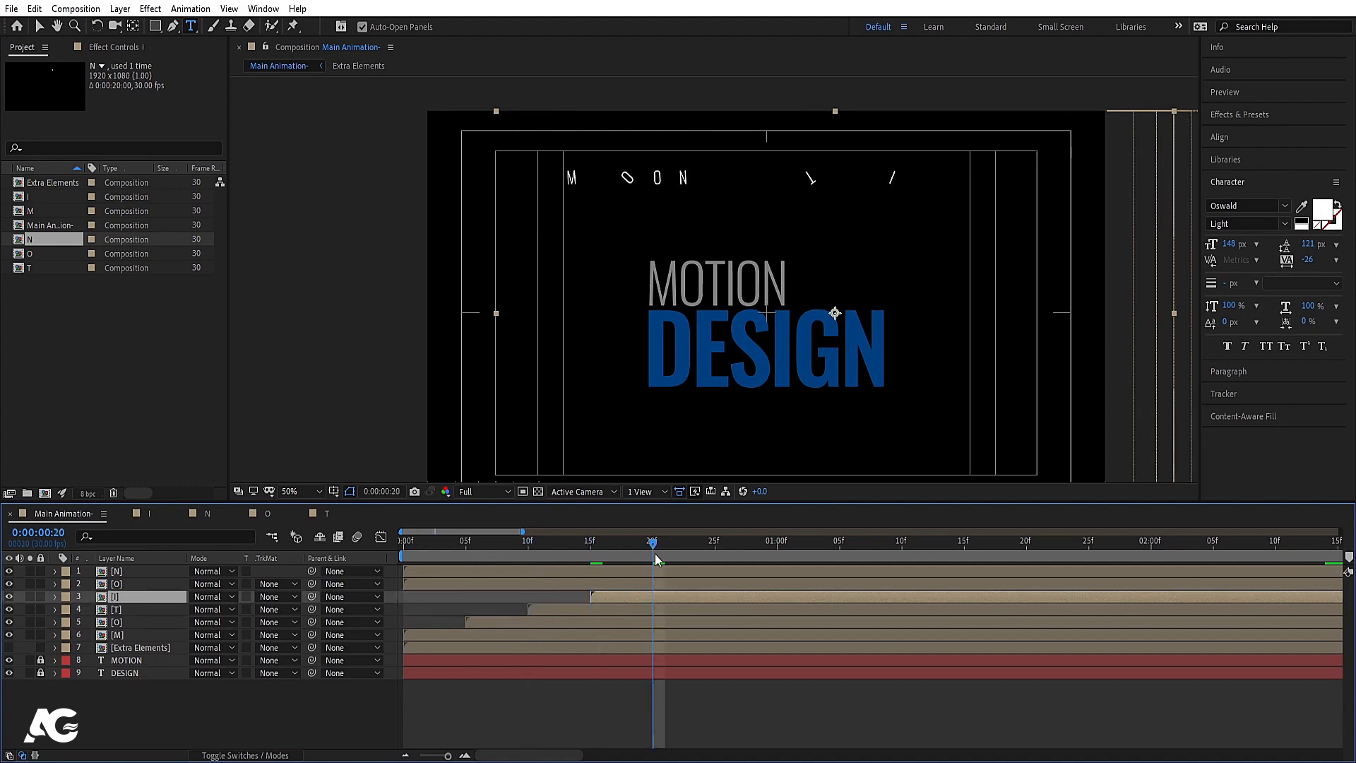
pyautogui.click(651, 581)
pyautogui.press('[')
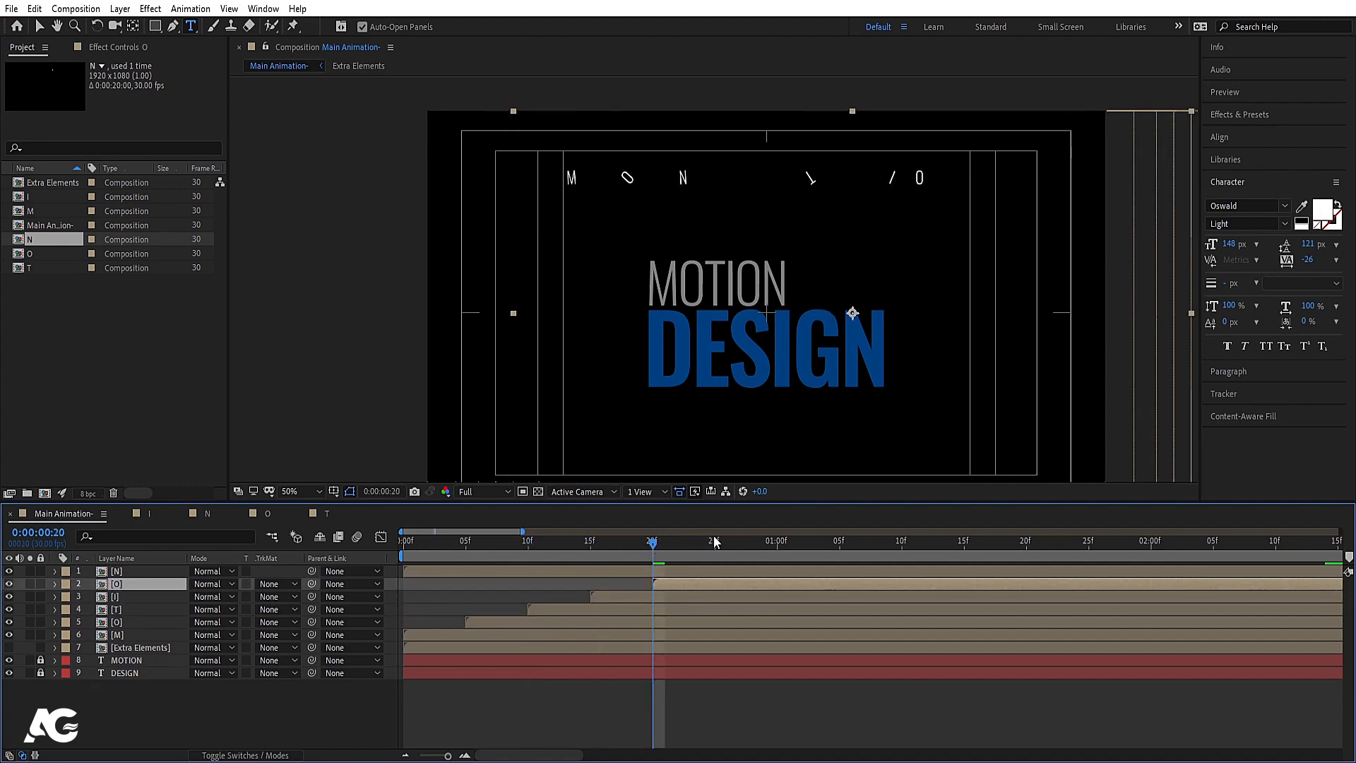
pyautogui.click(714, 542)
pyautogui.click(710, 571)
pyautogui.press('[')
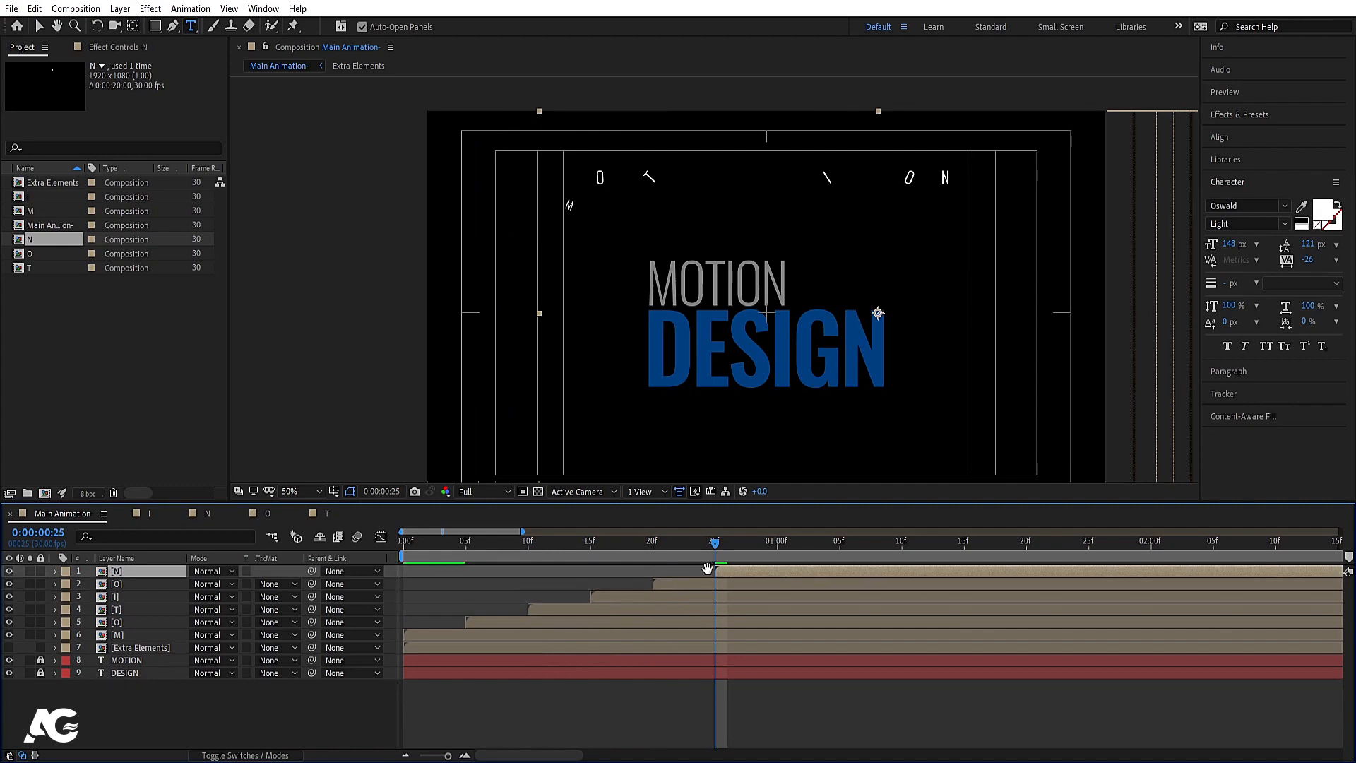
# Step: Preview the staggered letters and realign all six letter layers to start at frame 0
pyautogui.press('space')
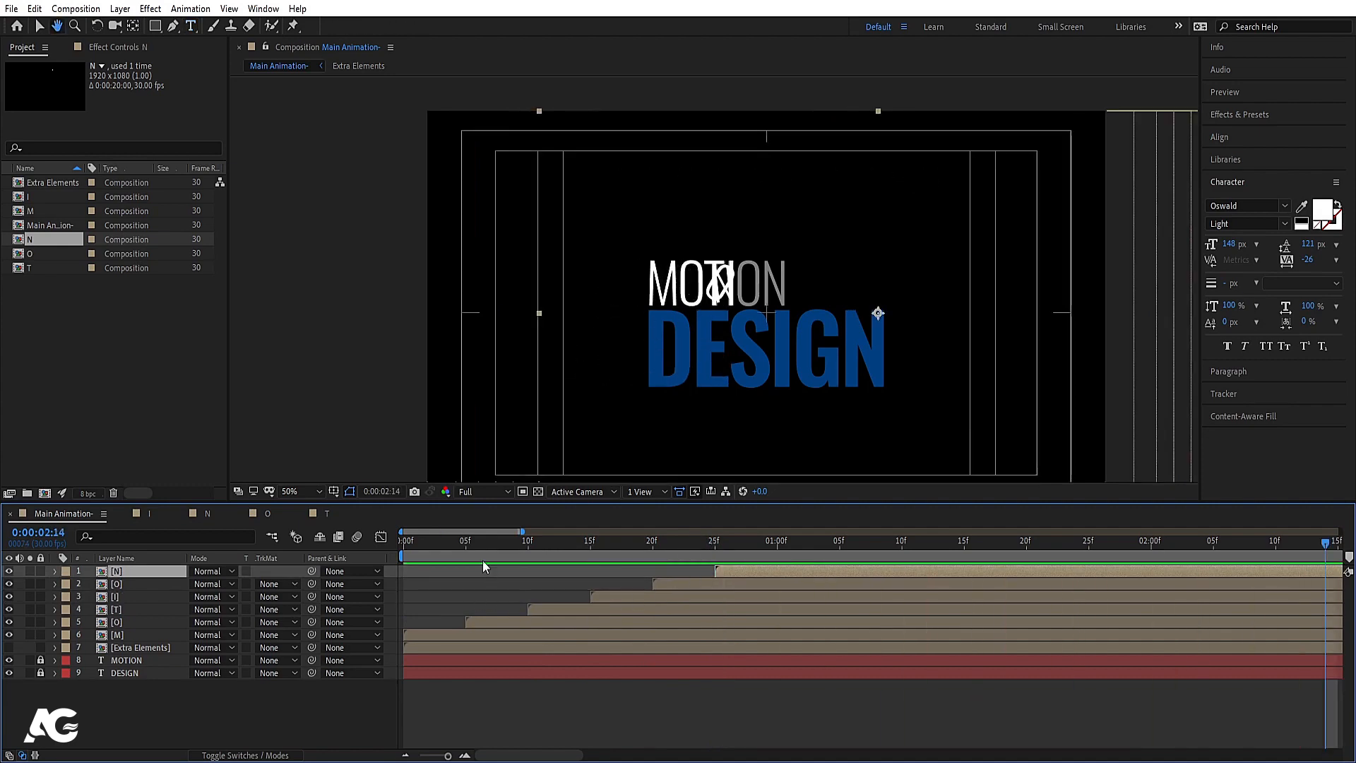
pyautogui.moveTo(452, 545); pyautogui.dragTo(328, 544)
pyautogui.press('space')
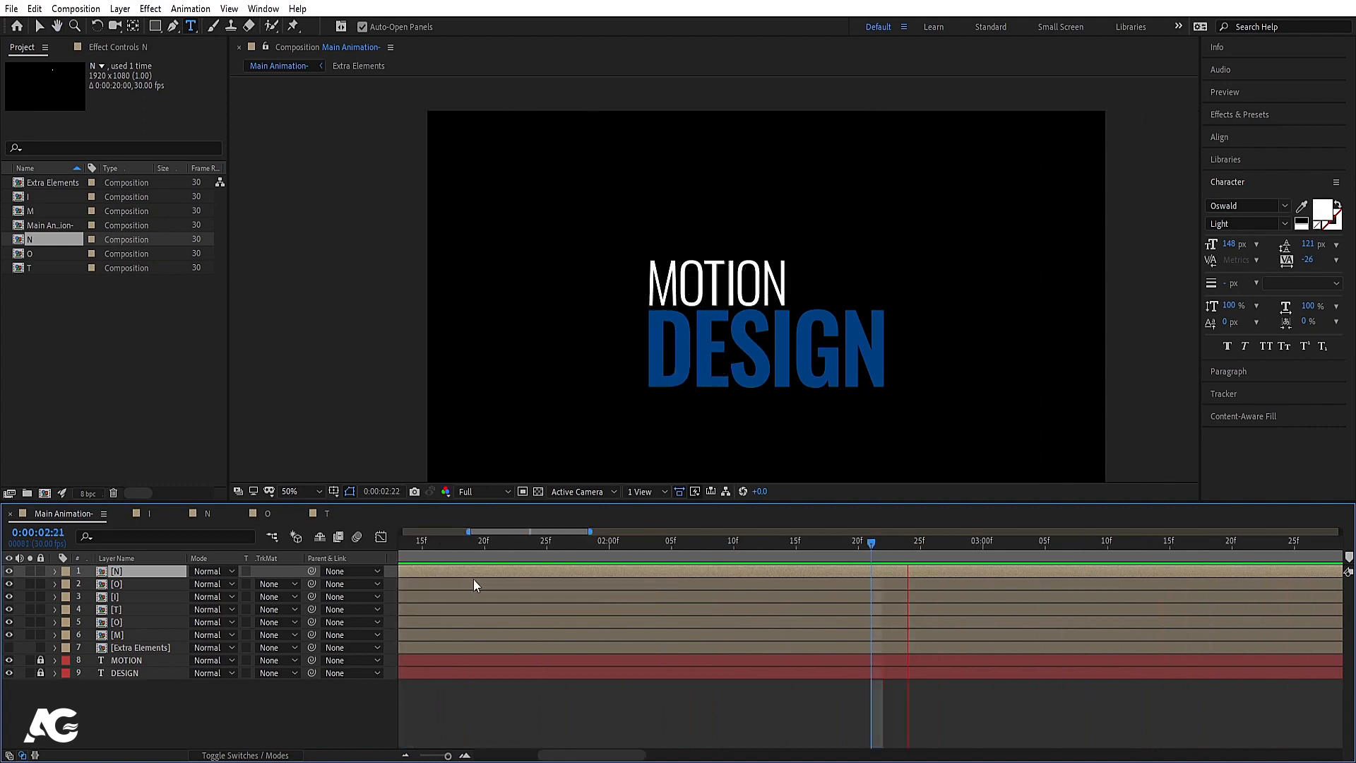
pyautogui.press('space')
pyautogui.moveTo(456, 544); pyautogui.dragTo(118, 534)
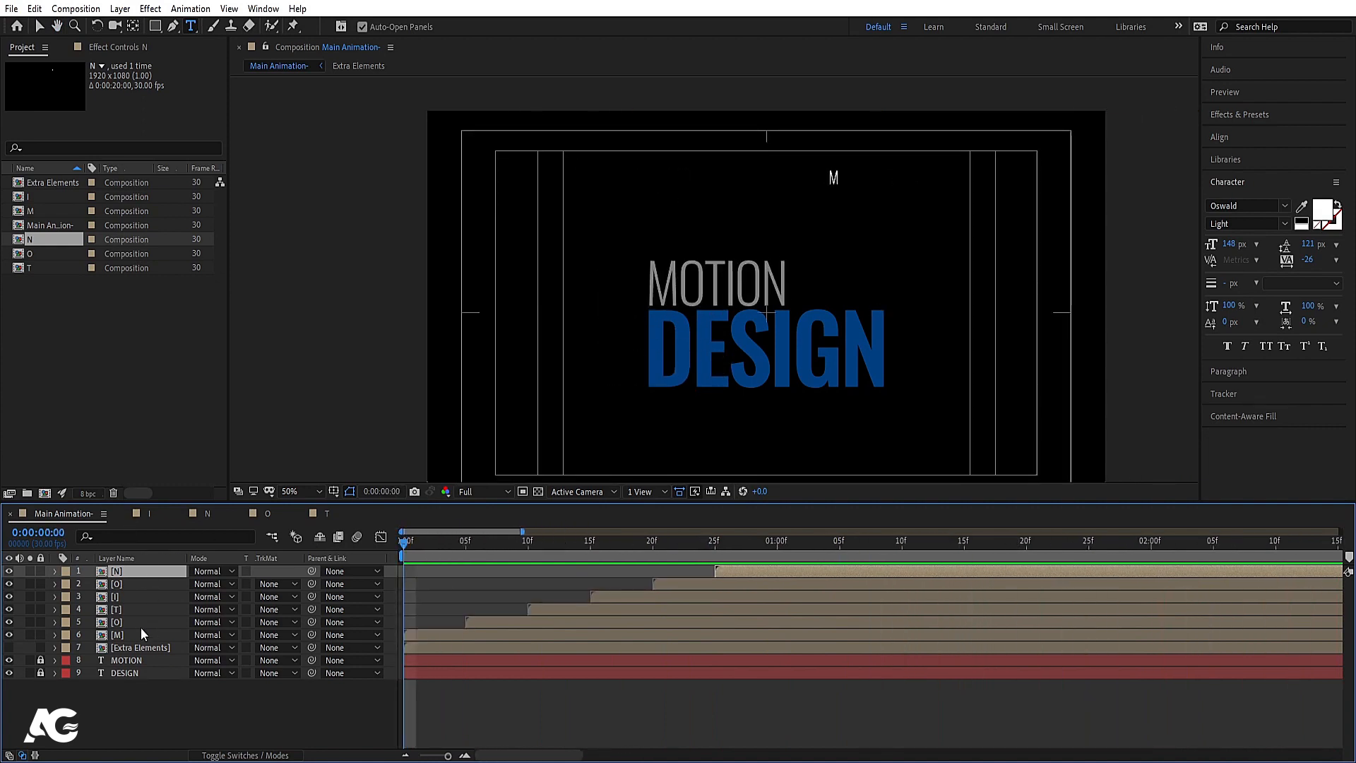
pyautogui.keyDown('shift'); pyautogui.click(127, 634); pyautogui.keyUp('shift')
pyautogui.press('[')
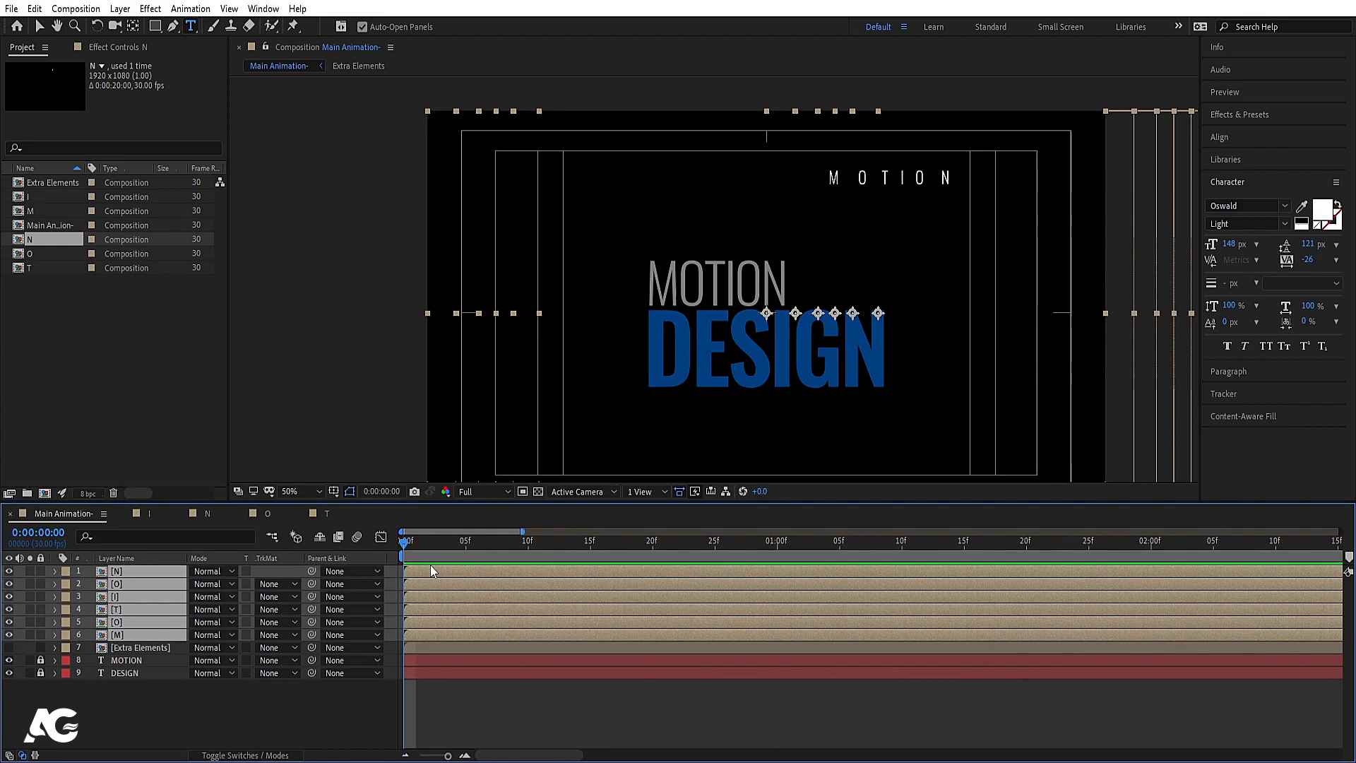
# Step: Start the upper O layer at frame 10 and the I layer at frame 20
pyautogui.click(466, 545)
pyautogui.click(393, 583)
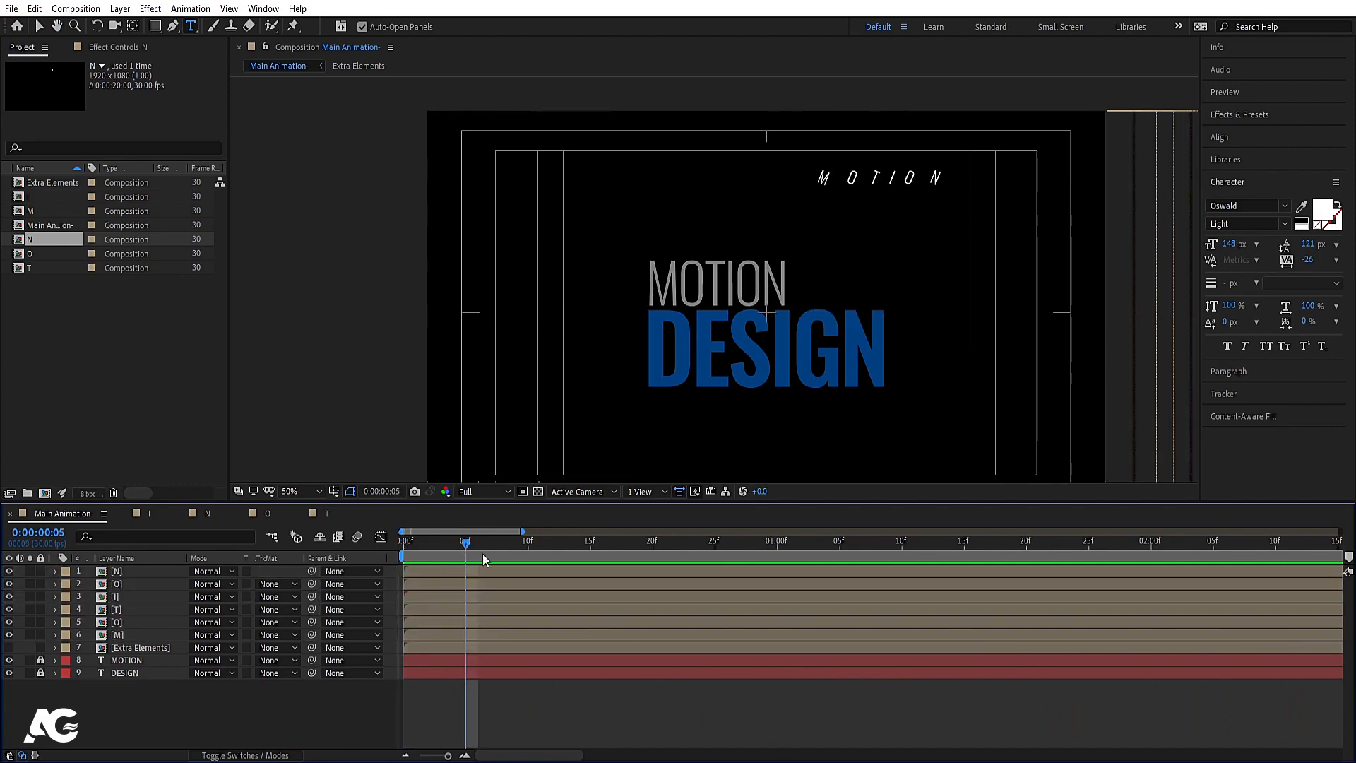
pyautogui.click(526, 544)
pyautogui.click(517, 584)
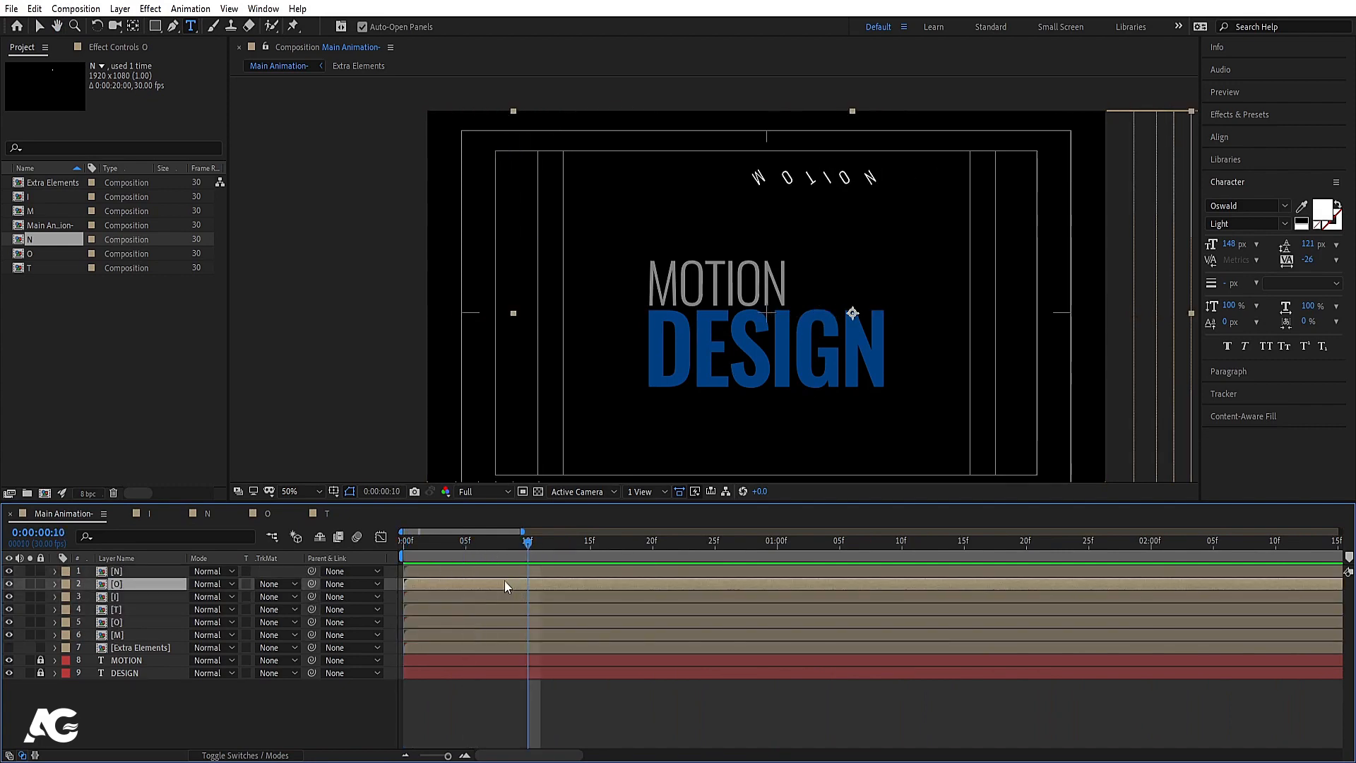
pyautogui.press('[')
pyautogui.click(651, 545)
pyautogui.click(645, 596)
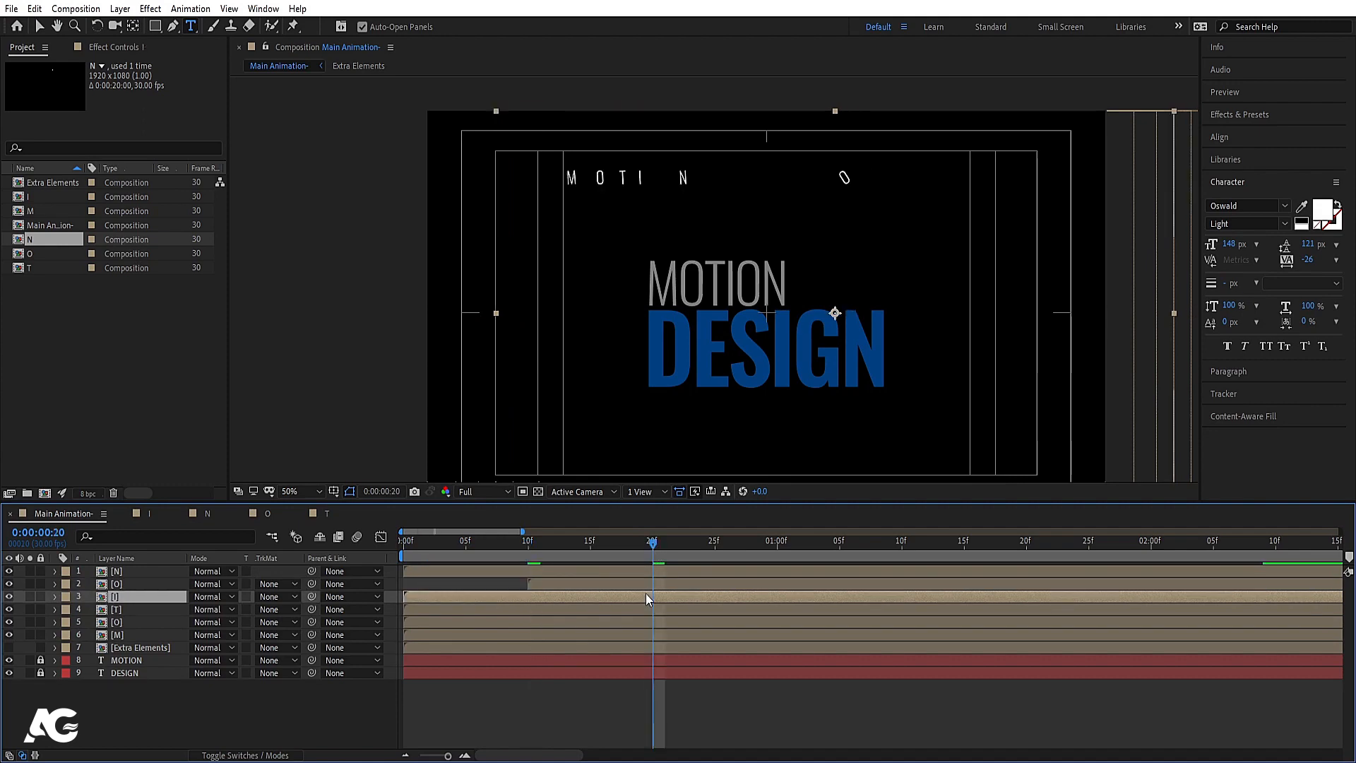
pyautogui.press('[')
# Step: Start the T layer at 0:00:01:00 and the O layer above M at 0:00:01:10
pyautogui.click(777, 545)
pyautogui.click(769, 609)
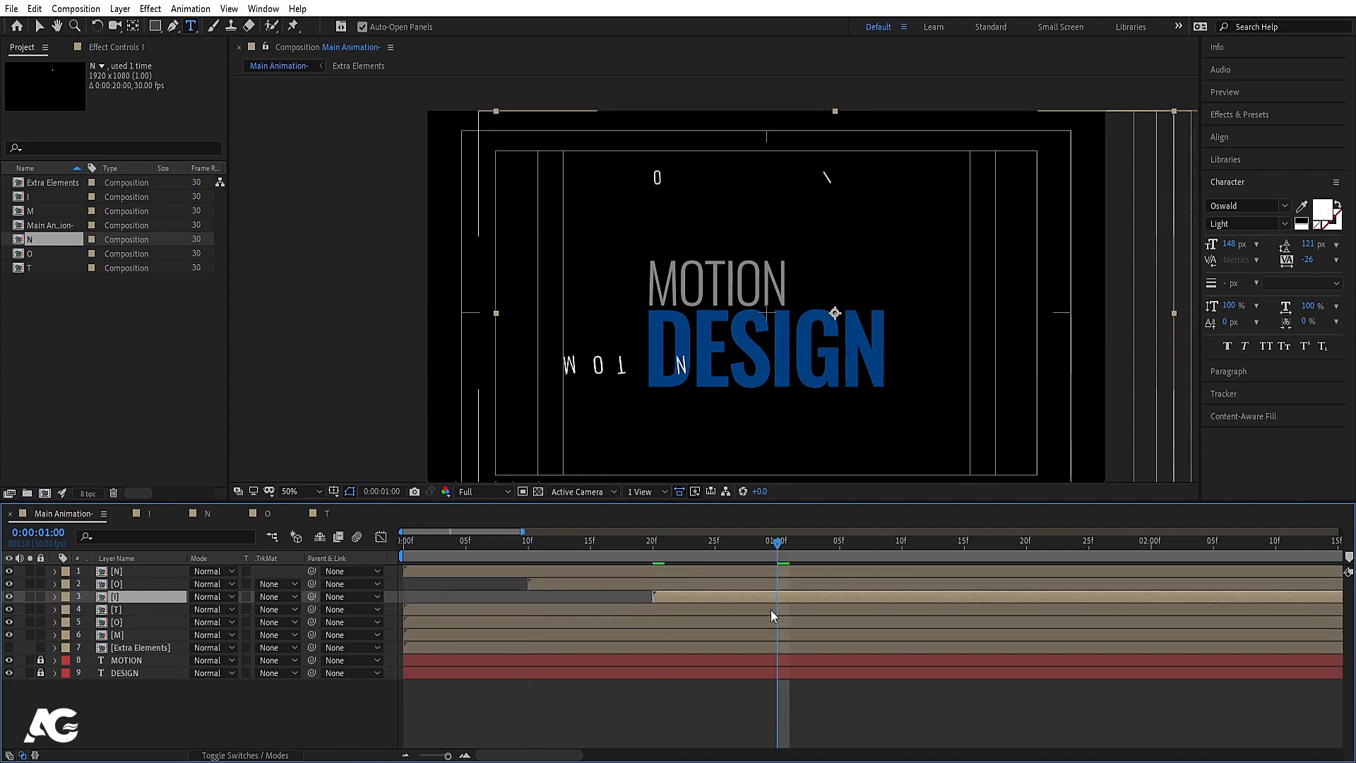
pyautogui.press('[')
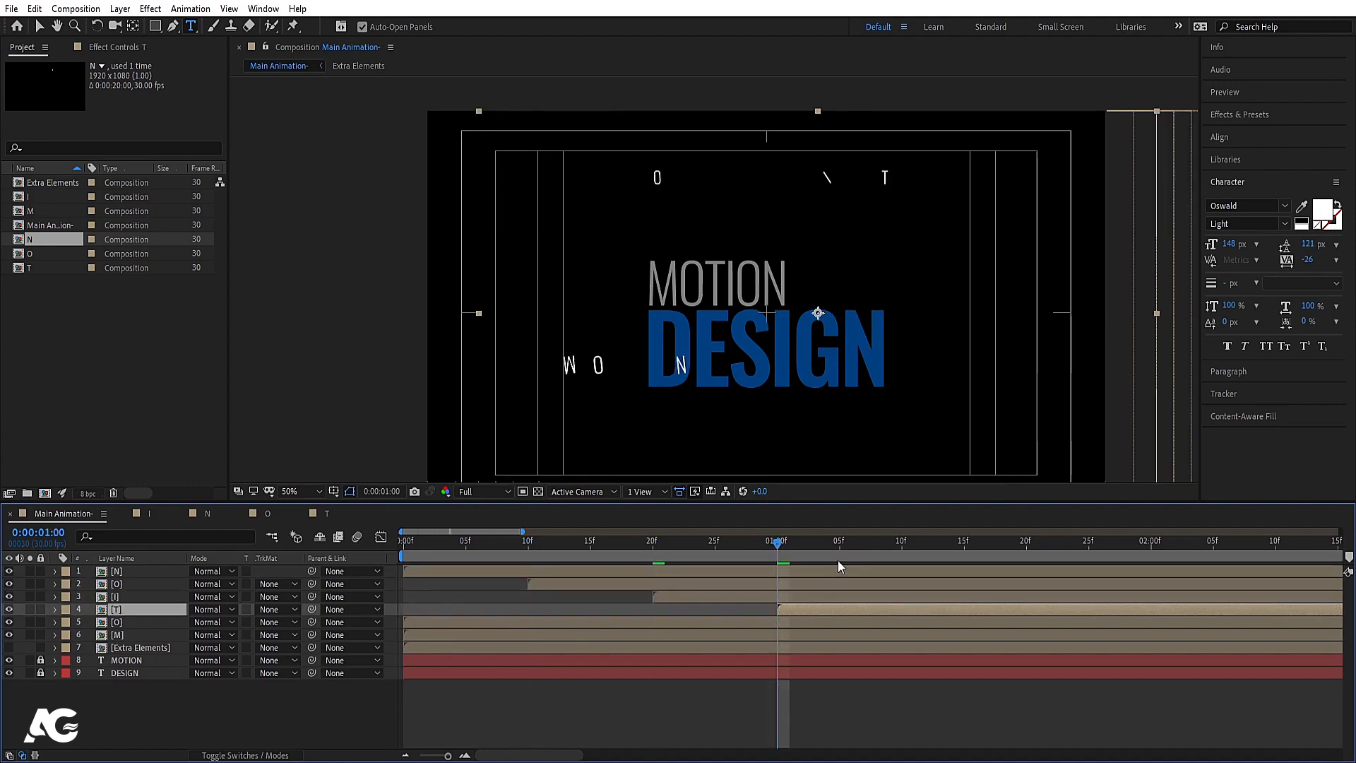
pyautogui.click(903, 544)
pyautogui.click(901, 622)
pyautogui.press('[')
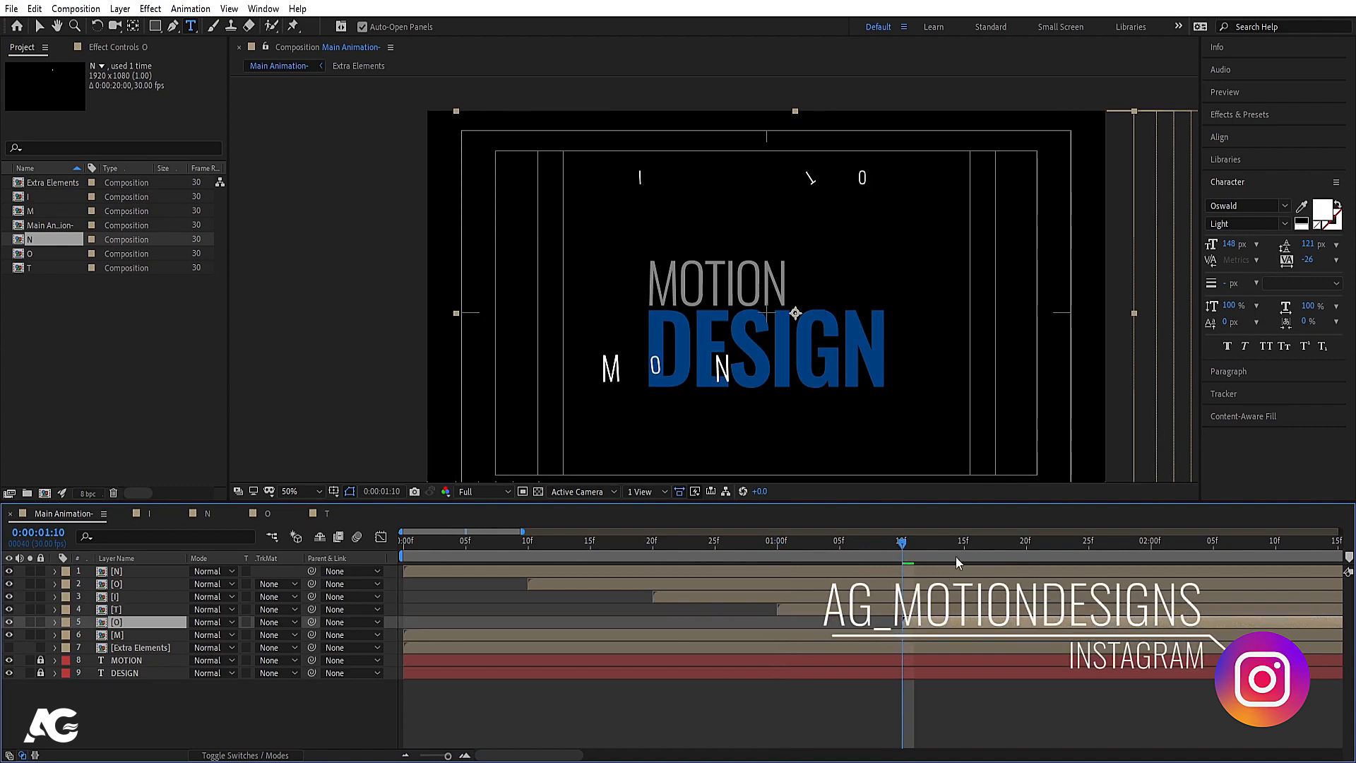
# Step: Start the M layer at 0:00:01:20 and preview the staggered letter animation
pyautogui.click(1026, 545)
pyautogui.click(1011, 638)
pyautogui.press('[')
pyautogui.press('space')
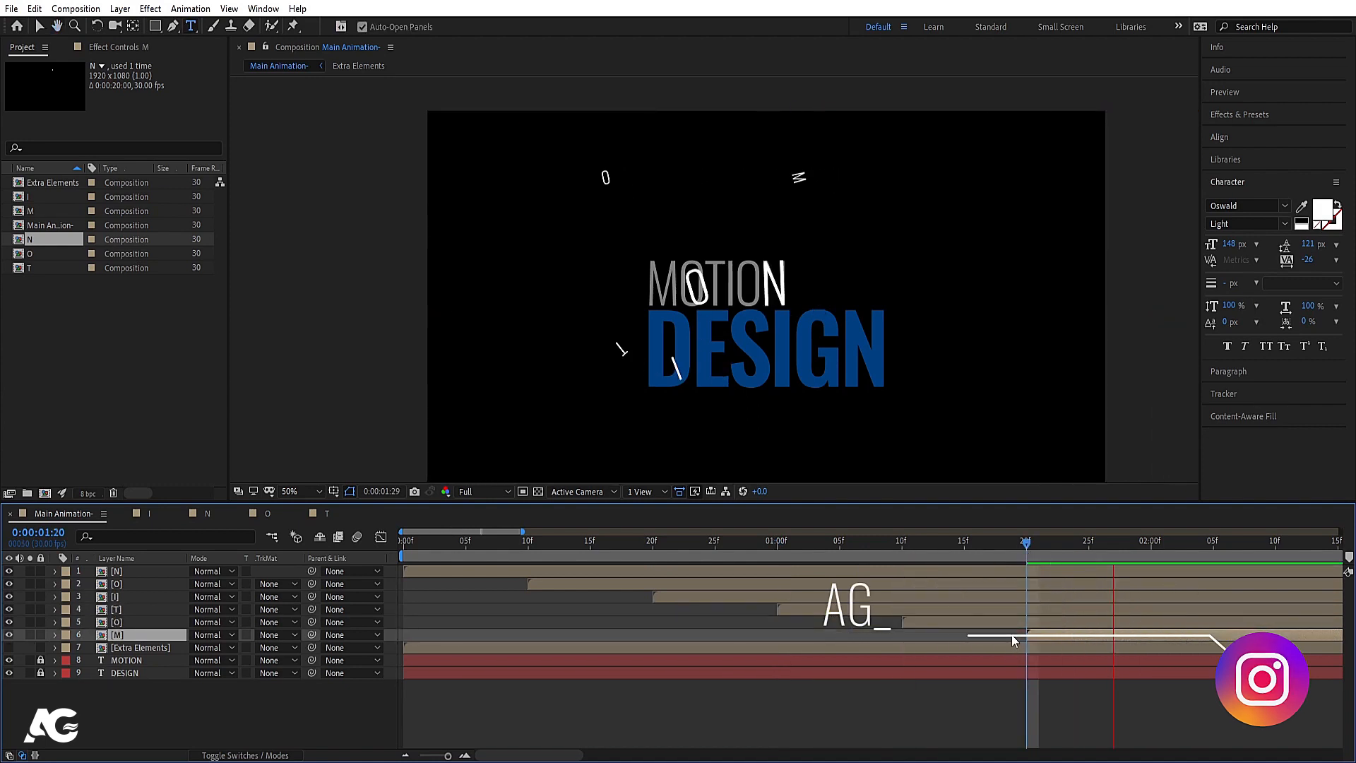
pyautogui.press('space')
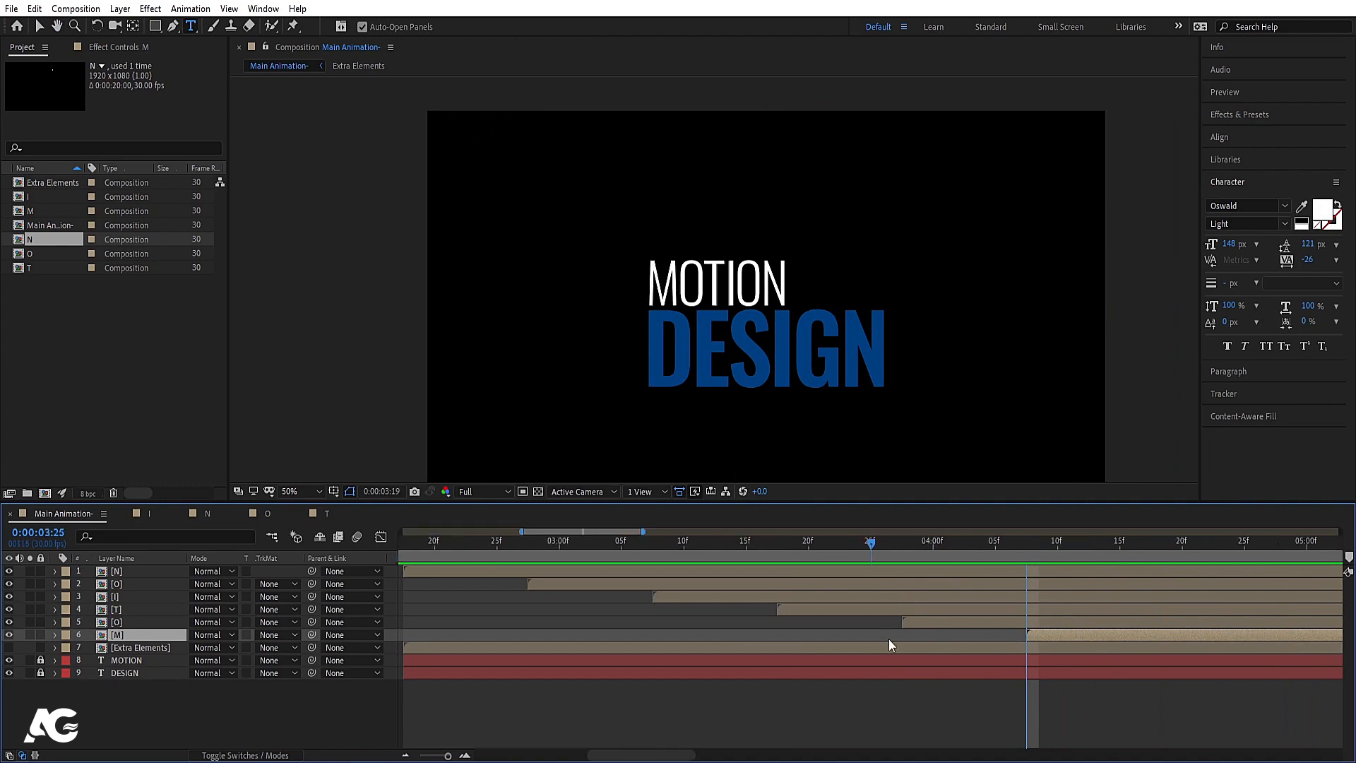
pyautogui.scroll(-4, 750, 650)
pyautogui.click(403, 543)
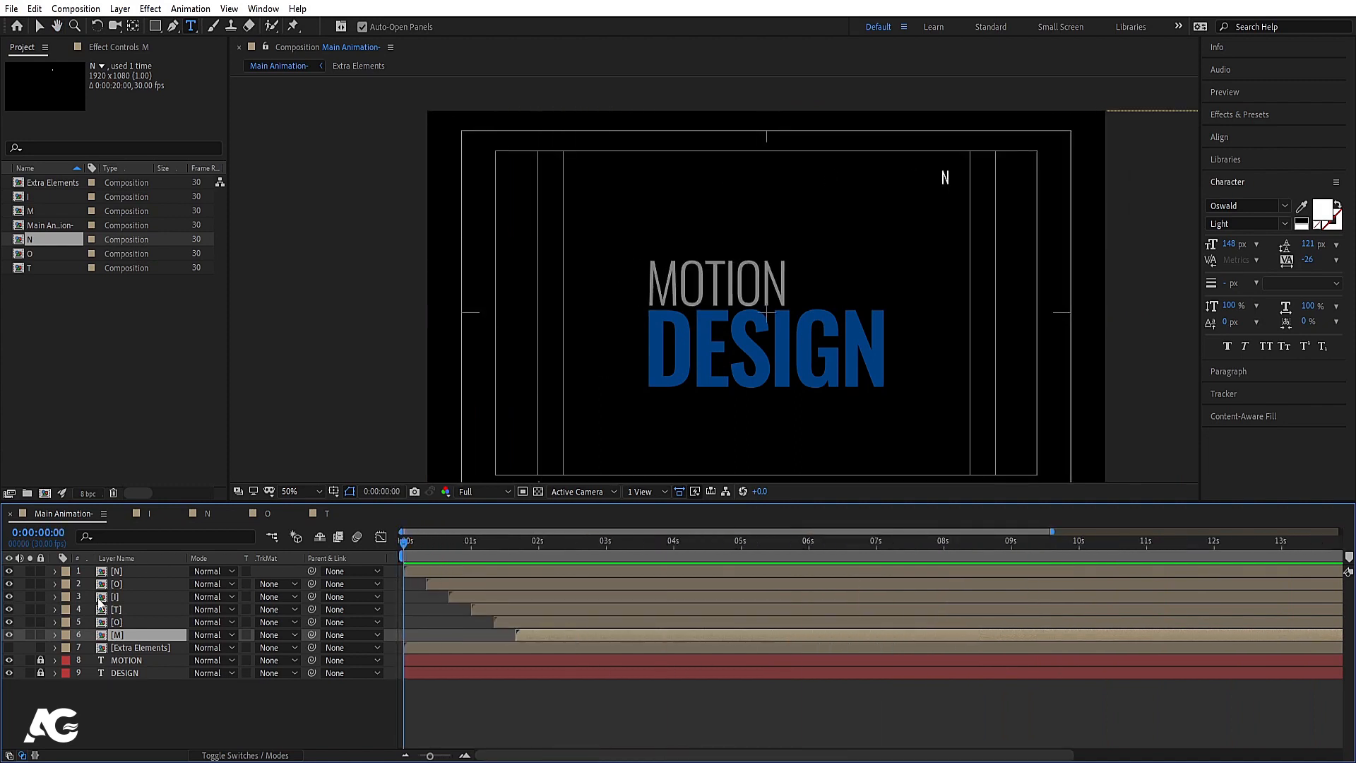
# Step: Hide the MOTION and DESIGN text layers, show the Extra Elements layer and preview the animation
pyautogui.moveTo(11, 661); pyautogui.dragTo(11, 673)
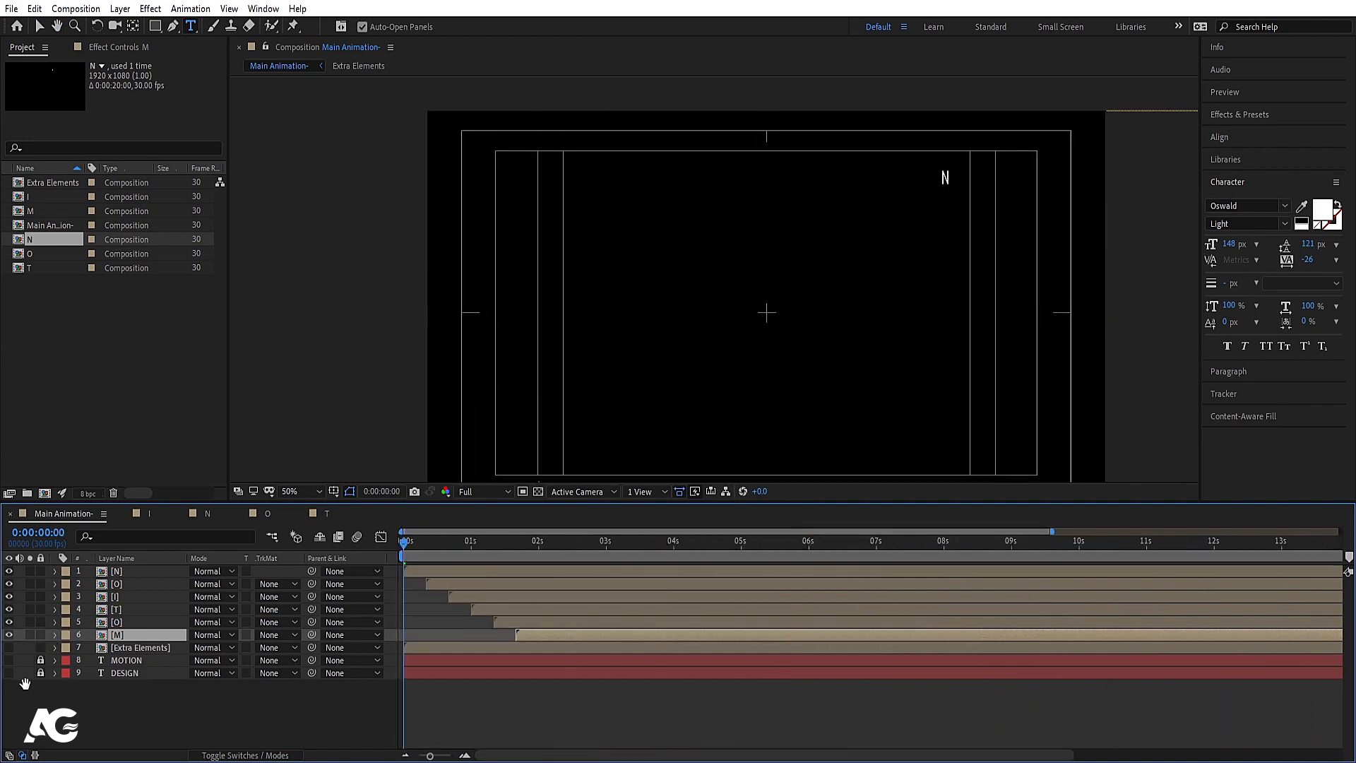
pyautogui.press('space')
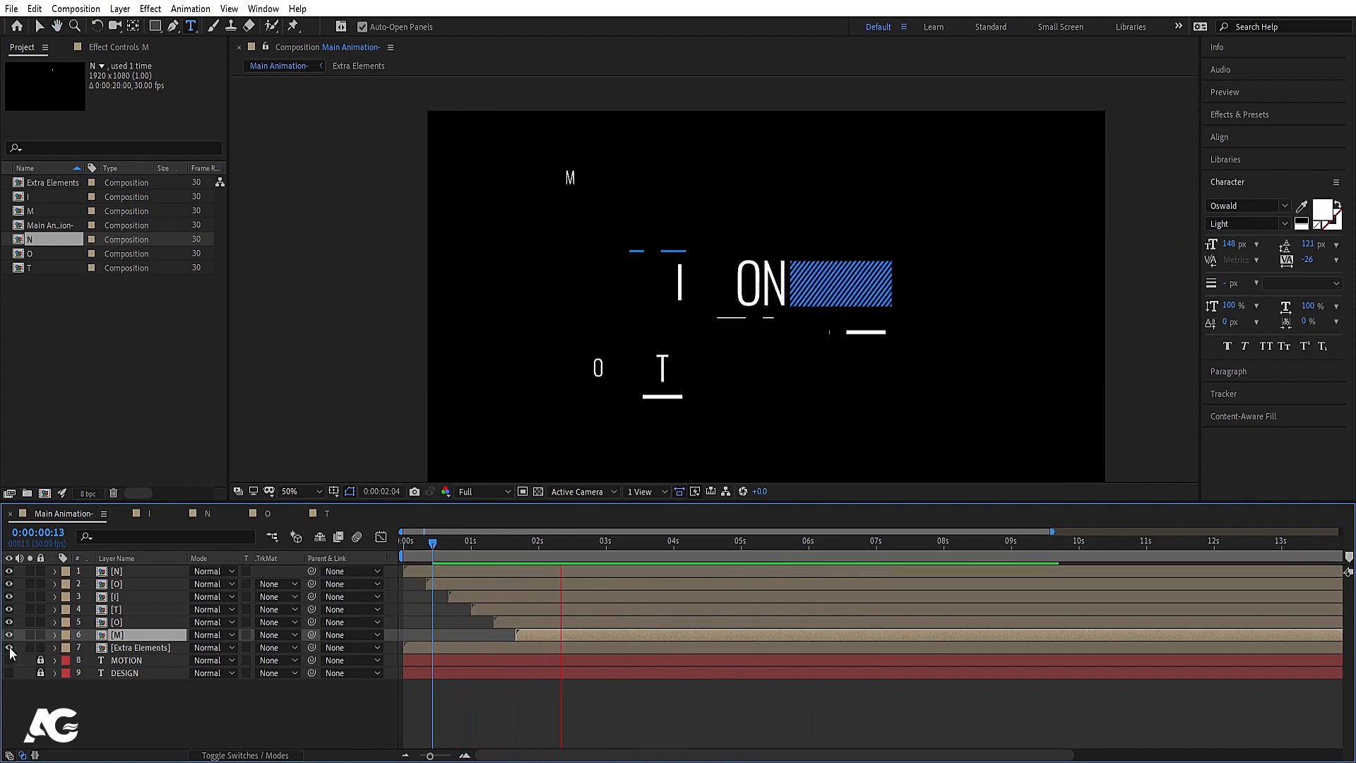
pyautogui.press('space')
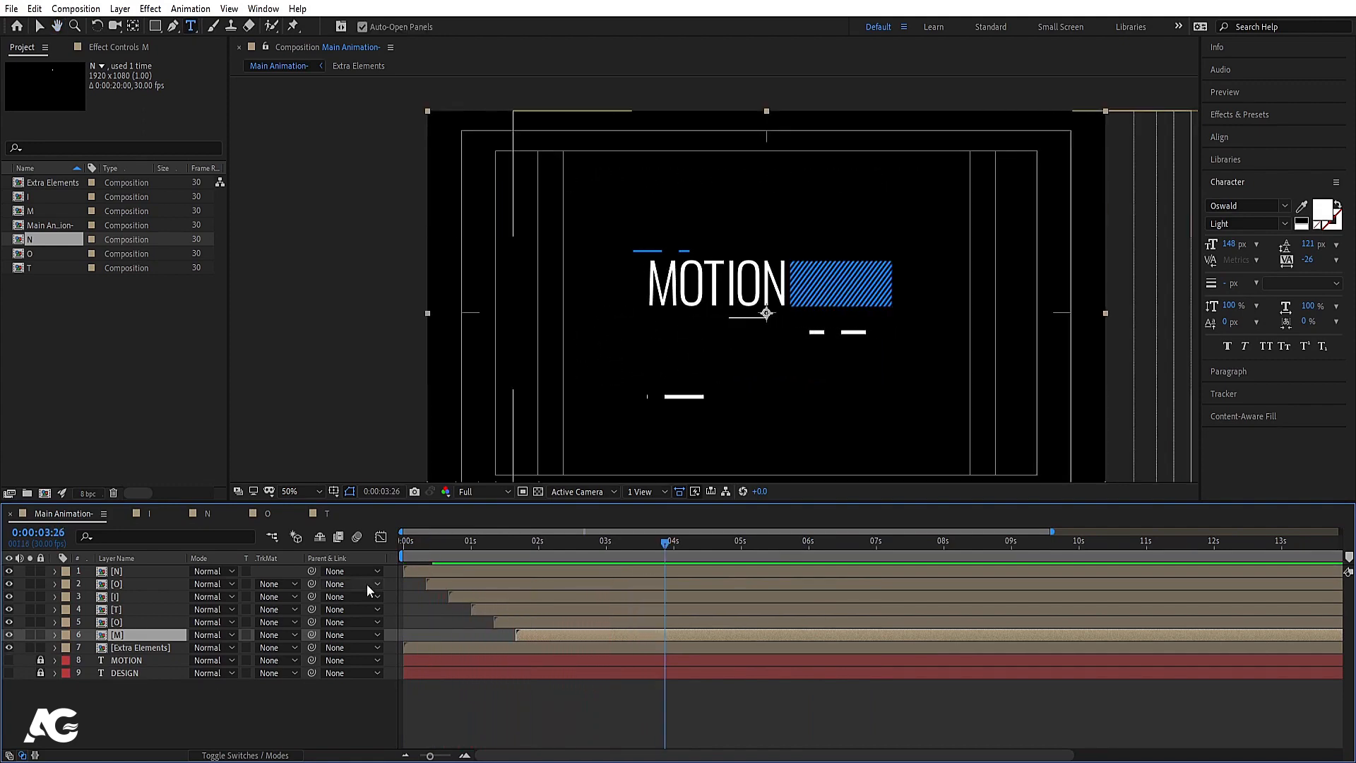
pyautogui.press('Home')
pyautogui.press('space')
pyautogui.press('space')
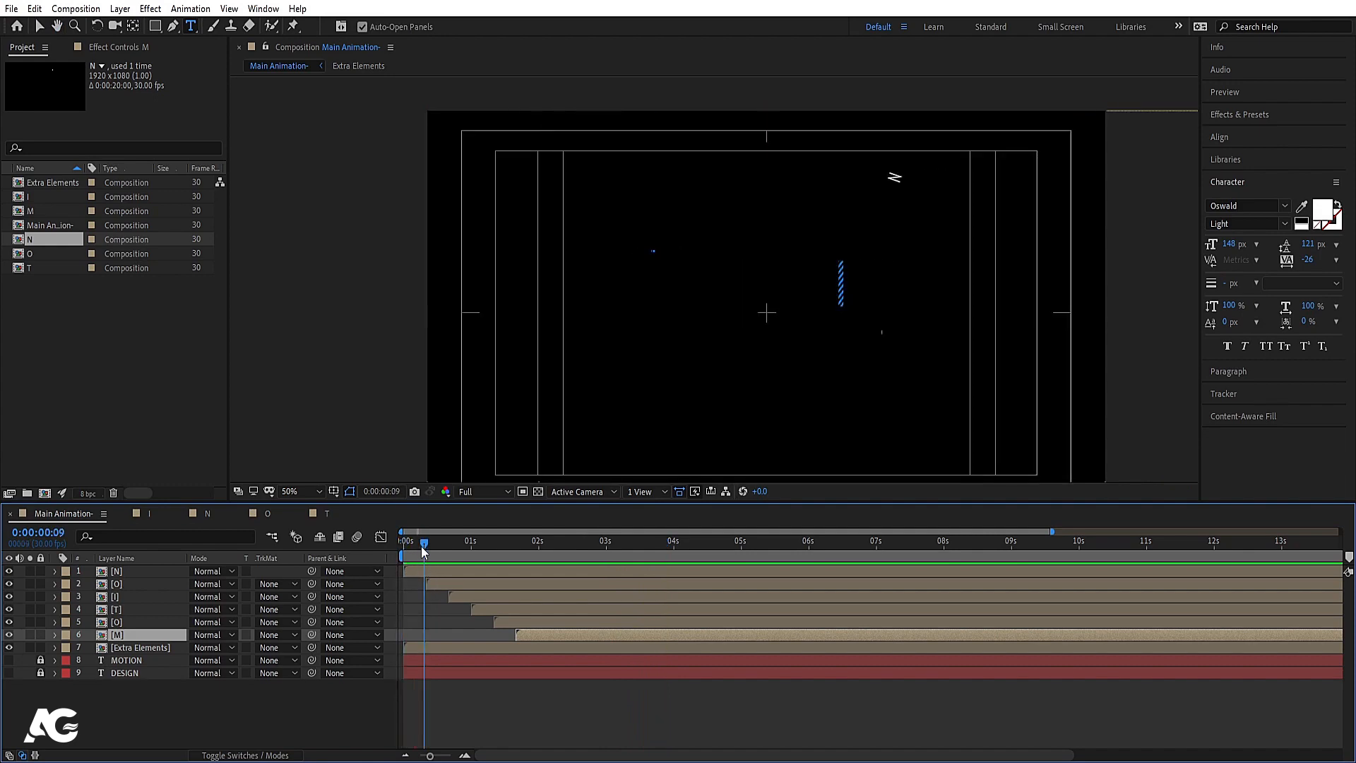
# Step: Start the upper O layer at frame 5 and the I layer at frame 10
pyautogui.moveTo(423, 545); pyautogui.dragTo(378, 548)
pyautogui.press('=')
pyautogui.press('=')
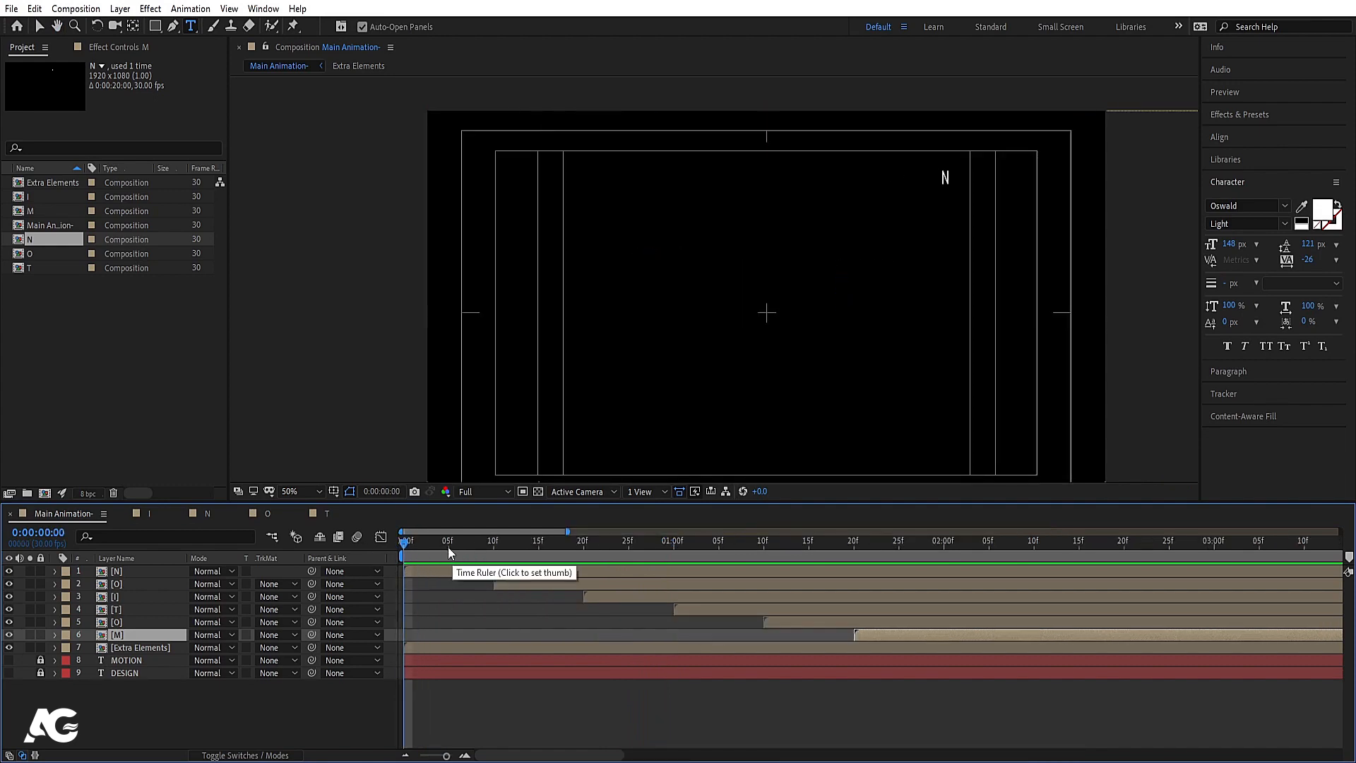
pyautogui.click(448, 545)
pyautogui.click(514, 582)
pyautogui.press('[')
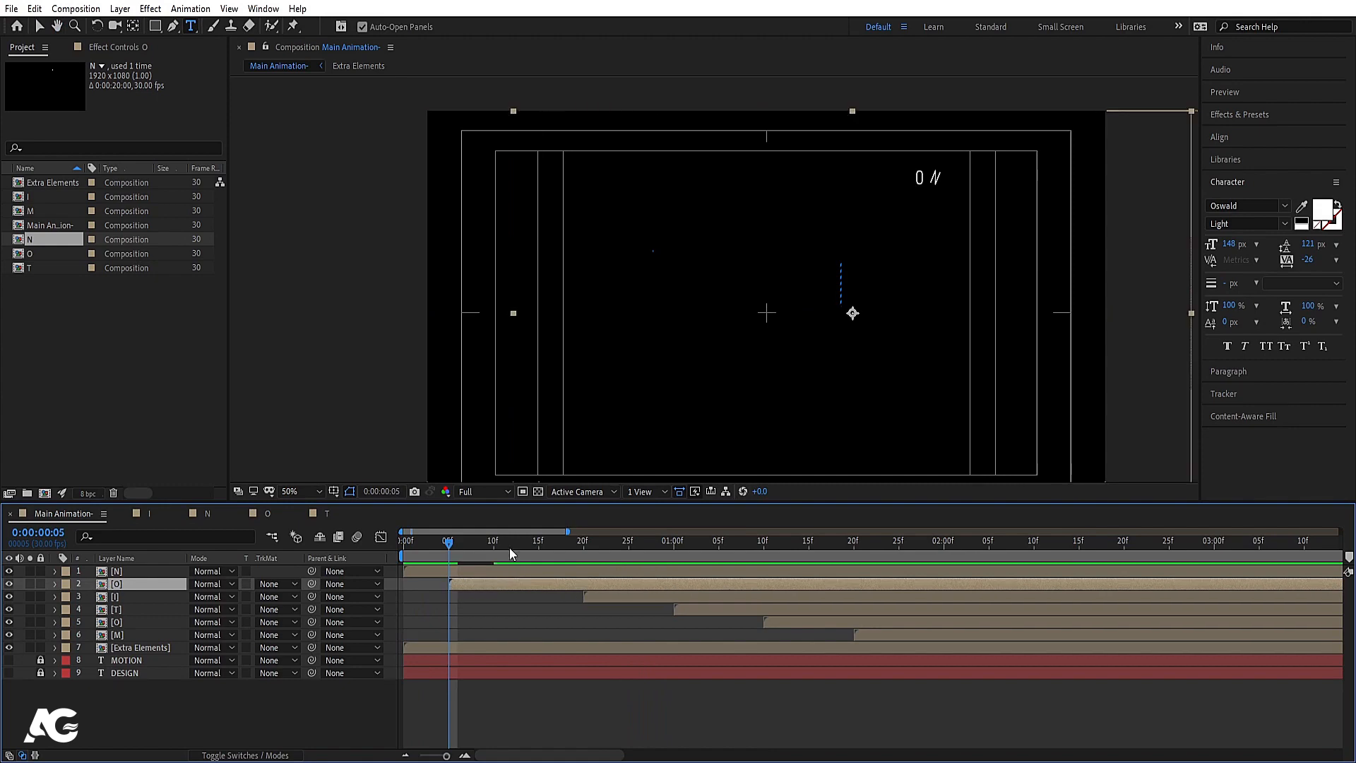
pyautogui.click(496, 548)
pyautogui.click(595, 597)
pyautogui.press('[')
# Step: Start the T layer at frame 15 and the O layer above M at frame 20
pyautogui.click(539, 548)
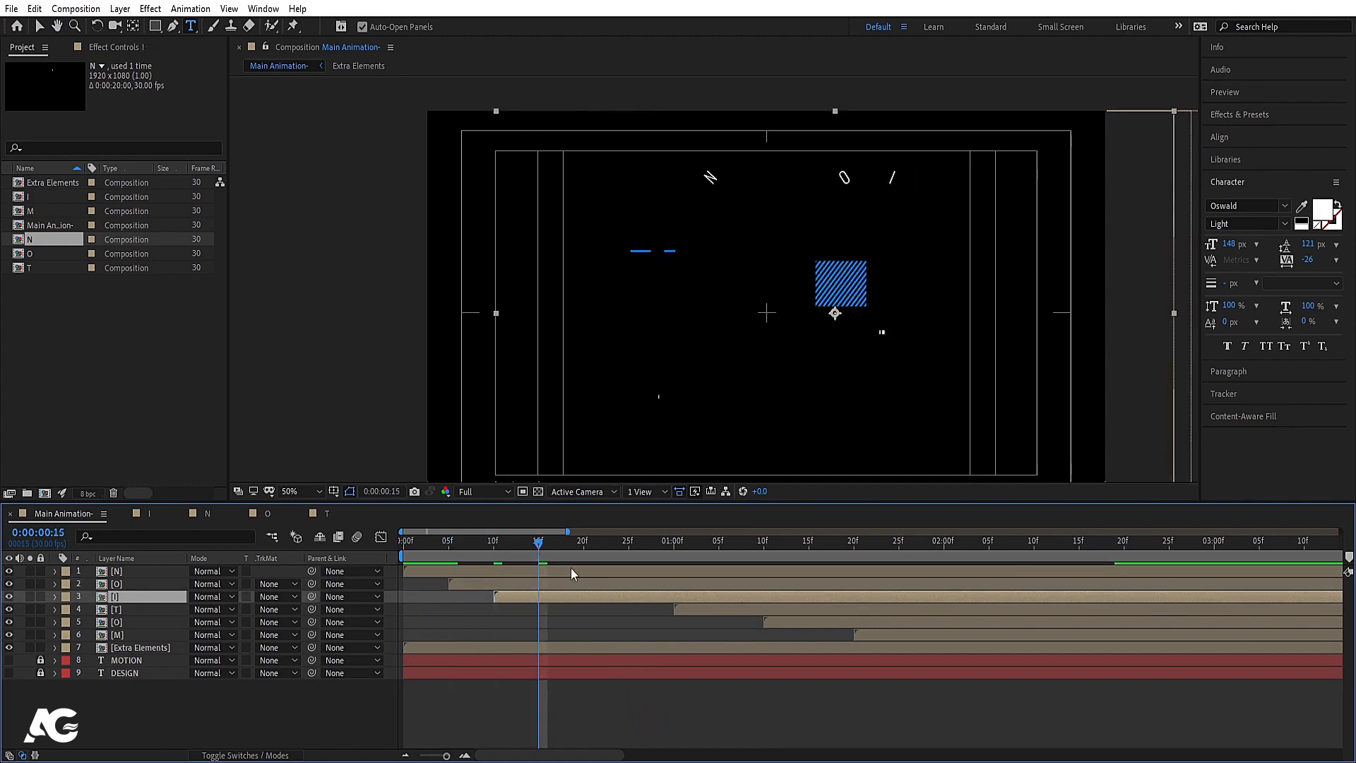
pyautogui.click(692, 610)
pyautogui.press('[')
pyautogui.click(583, 548)
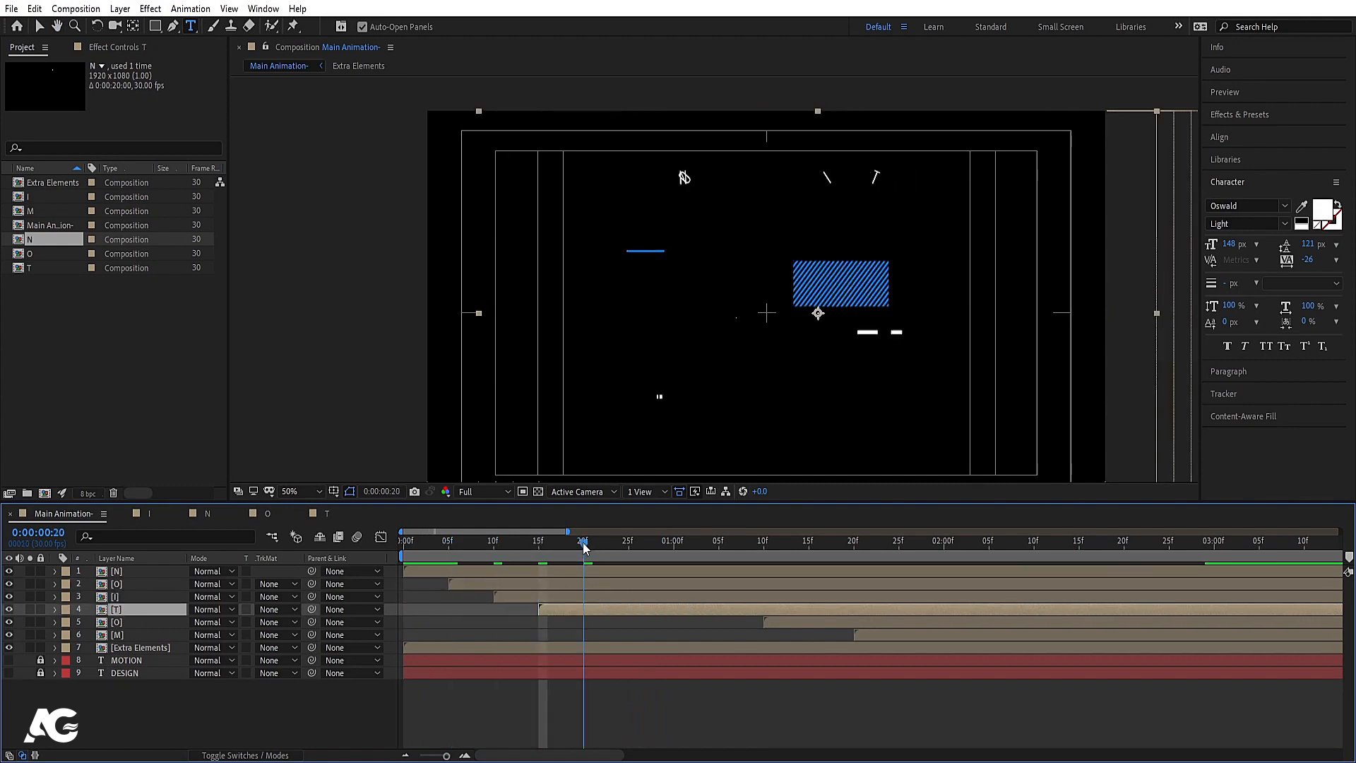
pyautogui.click(771, 621)
pyautogui.press('[')
# Step: Start the M layer at frame 25 and preview the tighter stagger from the beginning
pyautogui.click(628, 548)
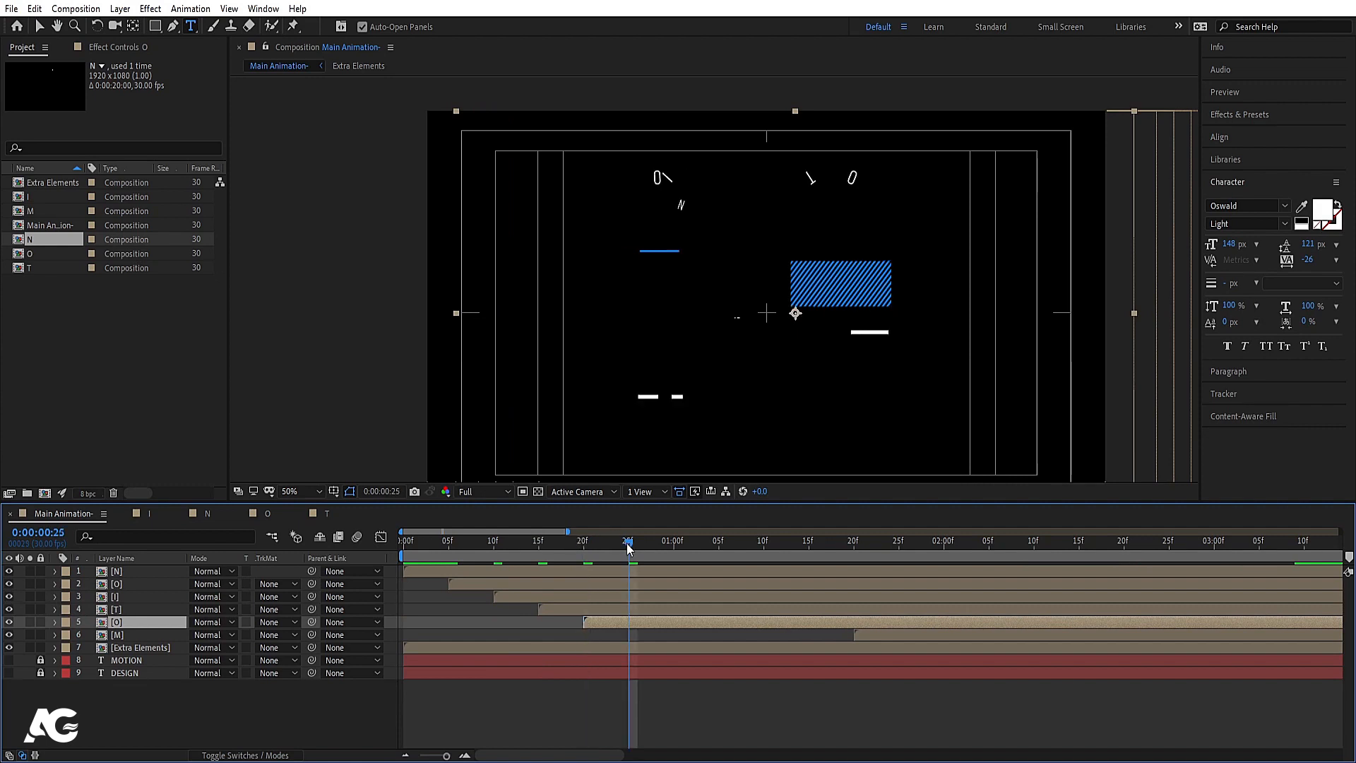
pyautogui.click(882, 635)
pyautogui.press('[')
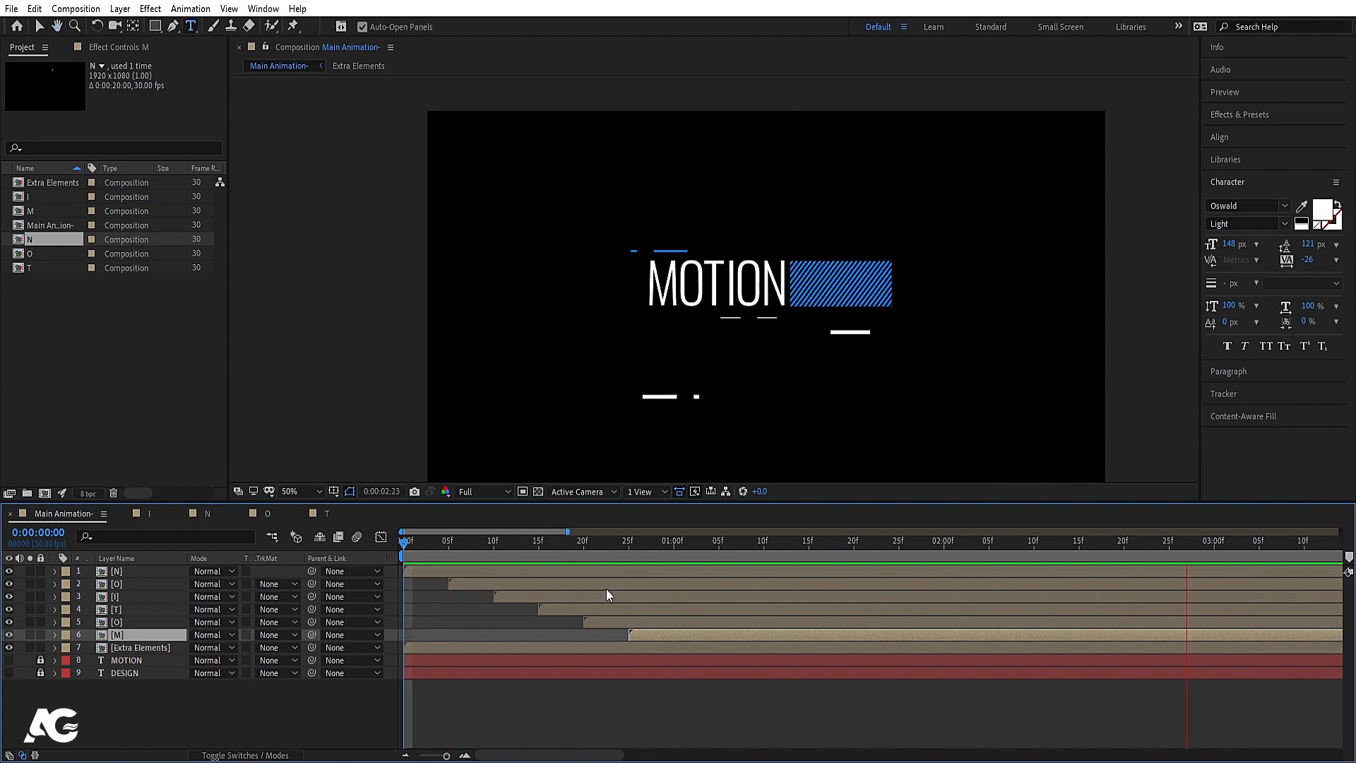
pyautogui.press('space')
# Step: Show the DESIGN layer and add a separate text letter D over it in Oswald SemiBold at frame 0
pyautogui.click(8, 673)
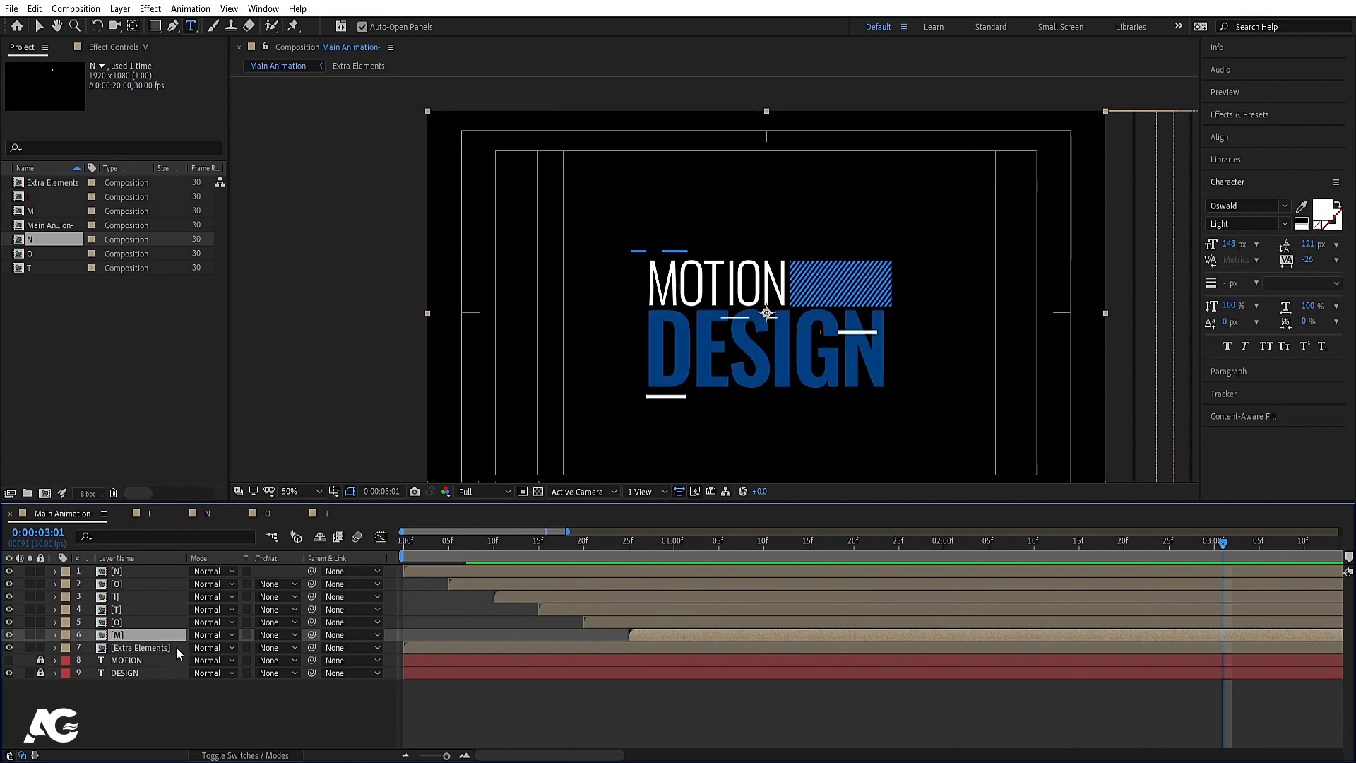
pyautogui.press('Home')
pyautogui.click(298, 727)
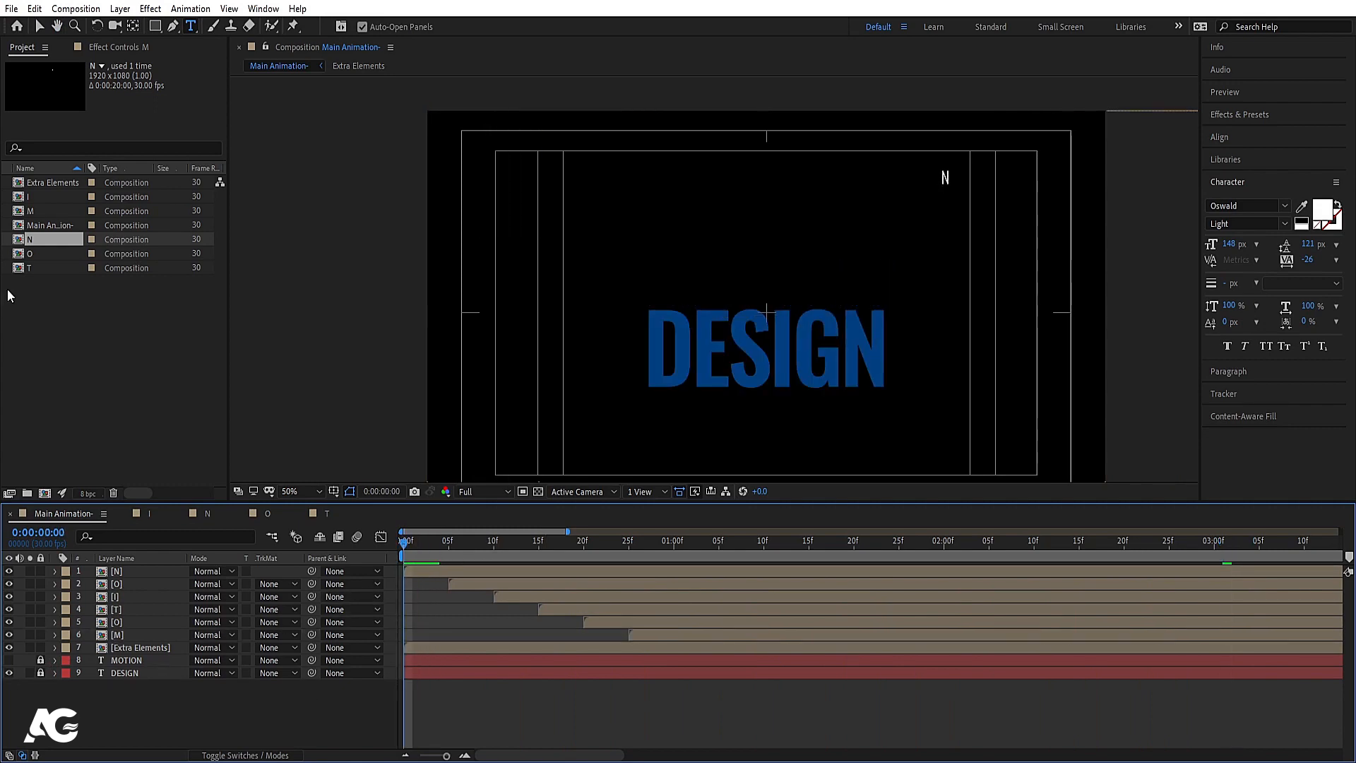
pyautogui.click(191, 28)
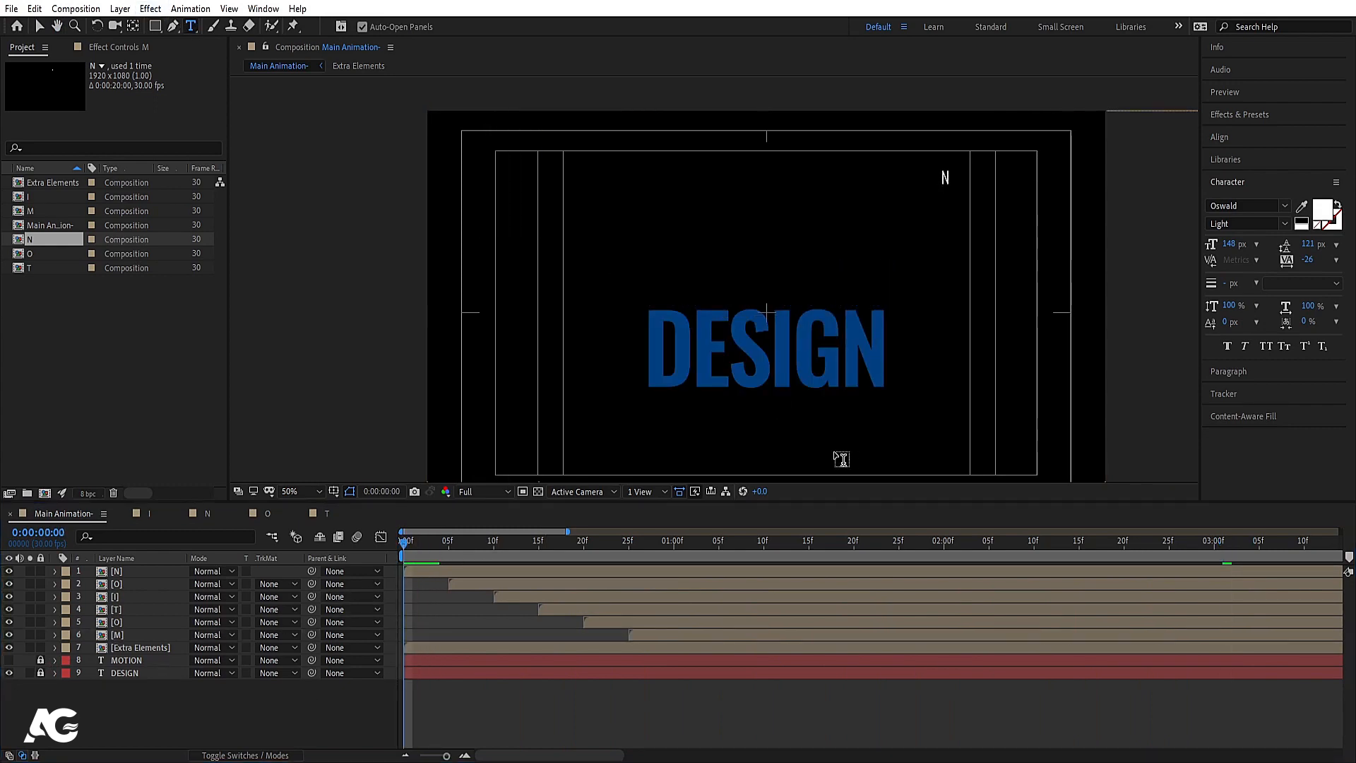
pyautogui.click(648, 372)
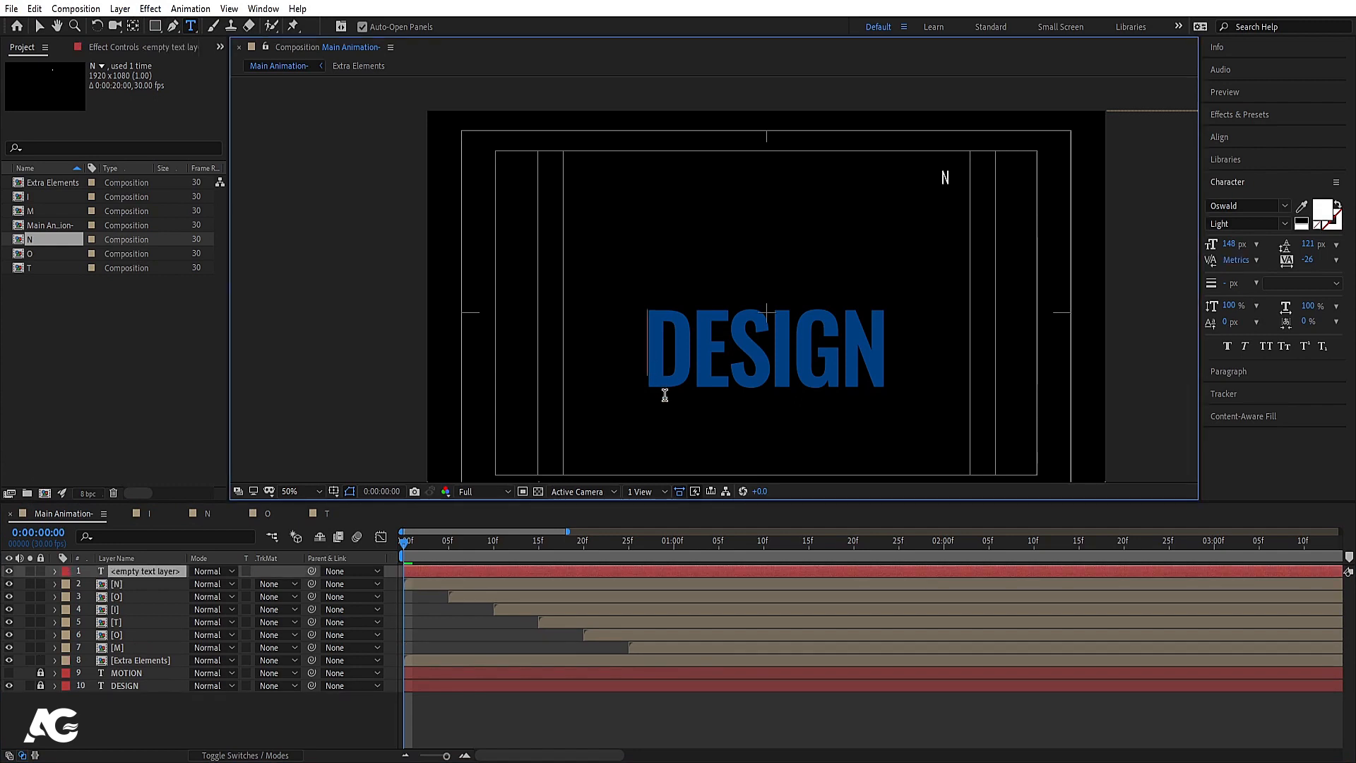
pyautogui.write('D')
pyautogui.hotkey('ctrl', 'a')
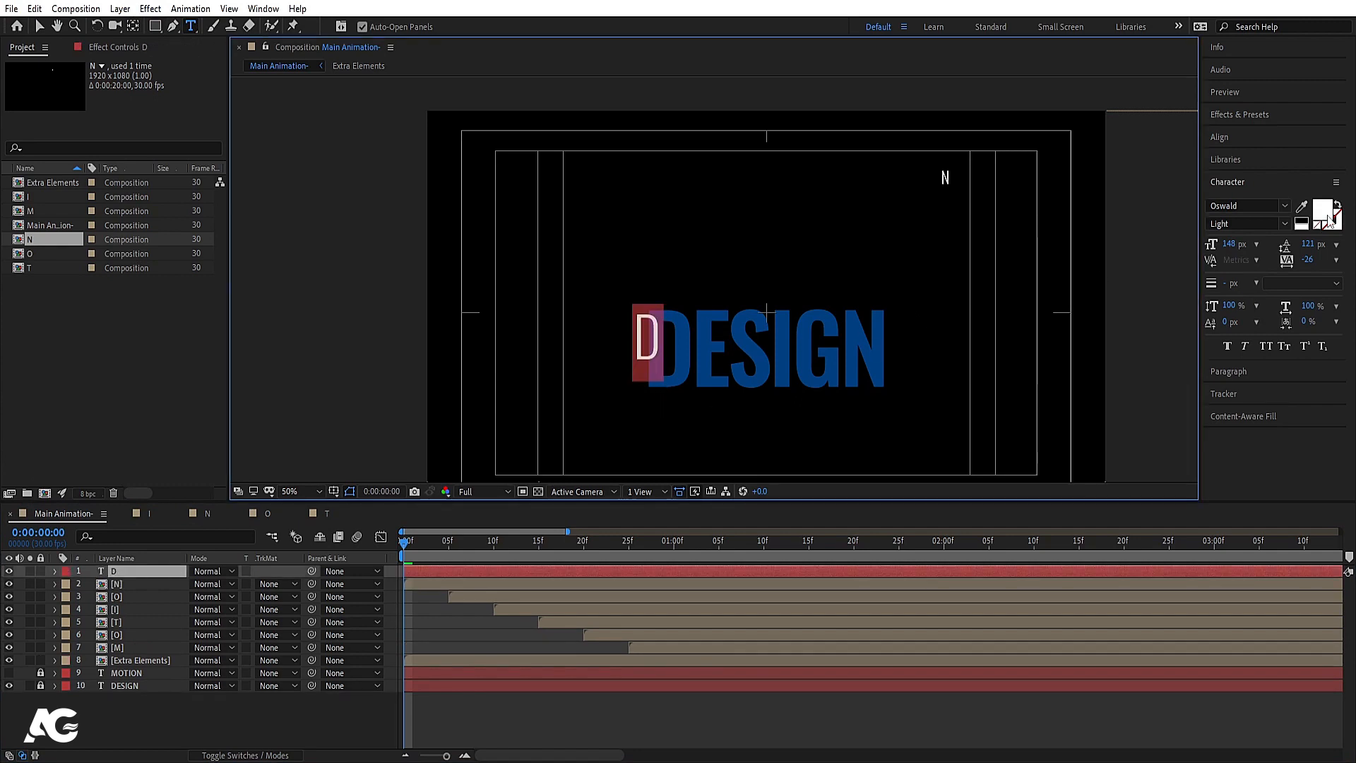
pyautogui.click(1286, 226)
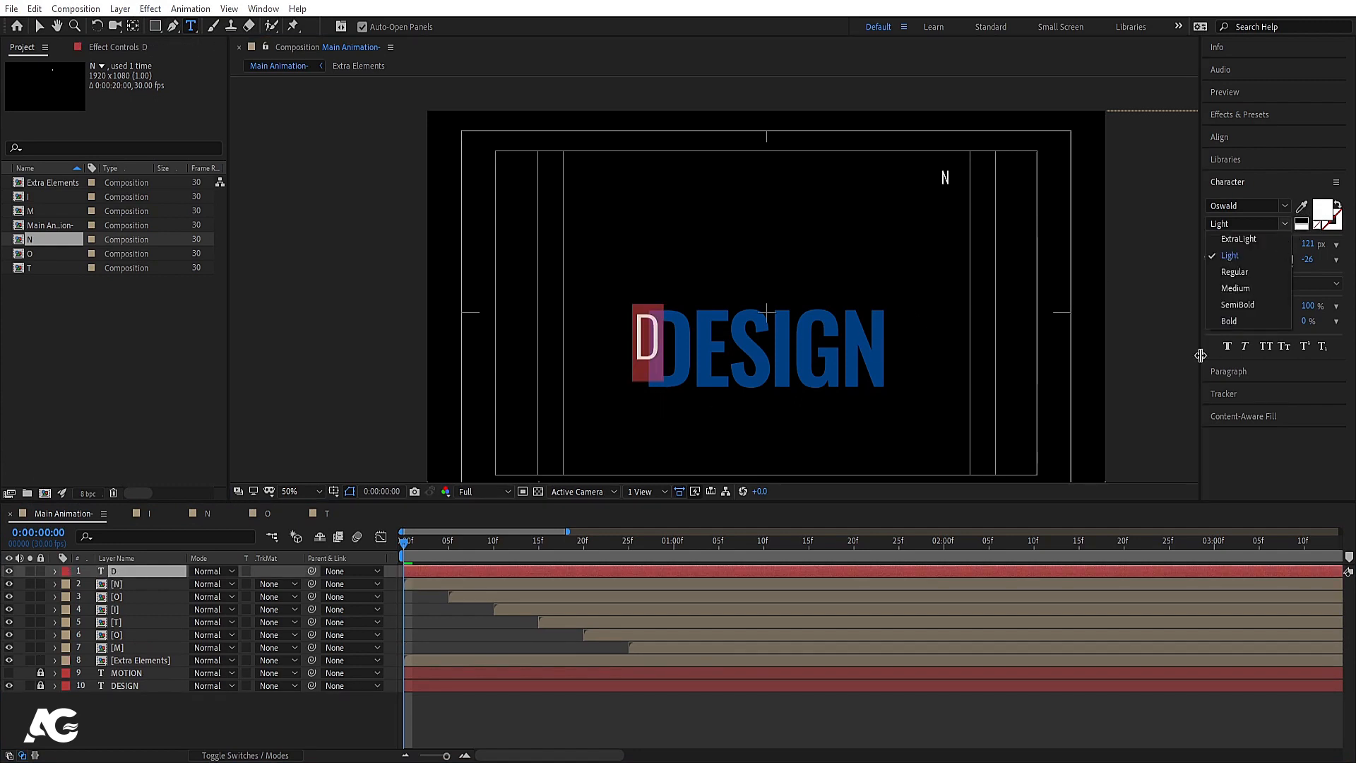
pyautogui.click(1228, 310)
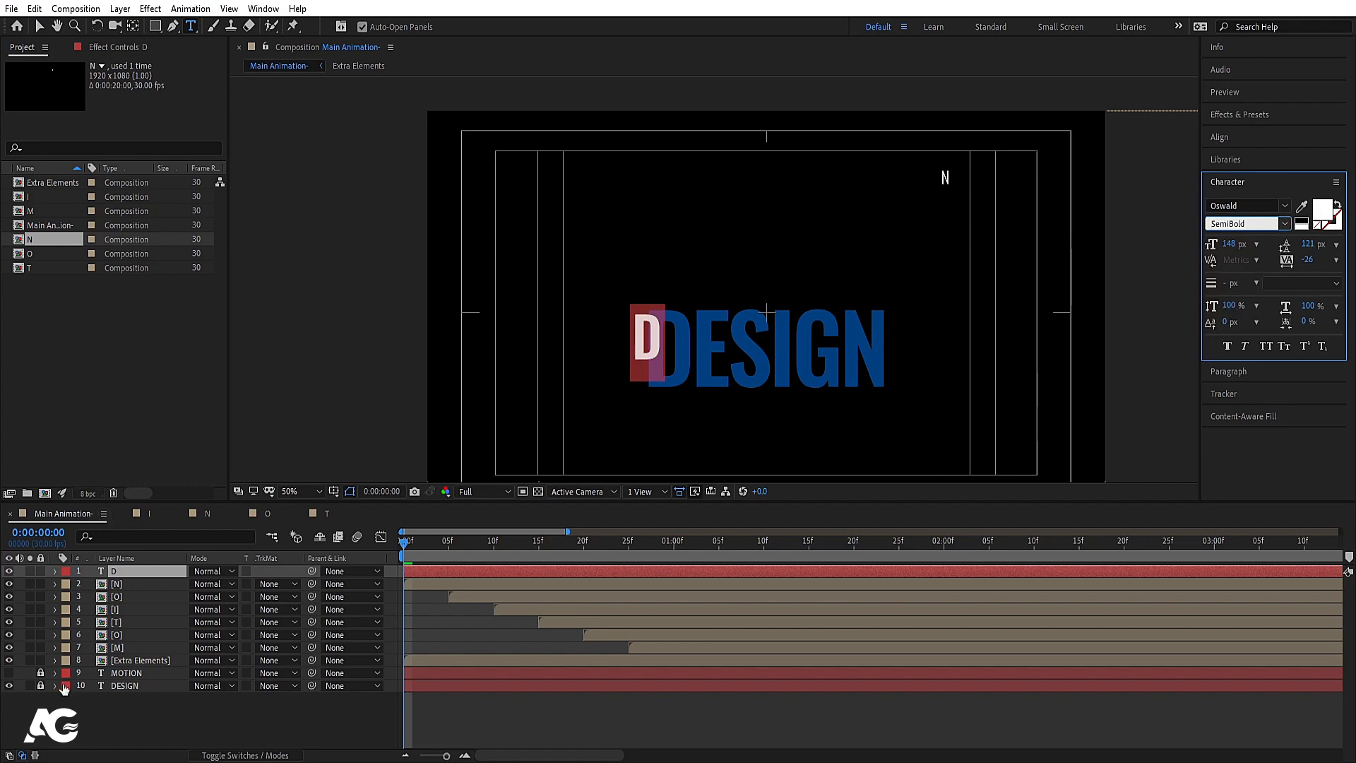
# Step: With the DESIGN layer unlocked for comparison, scale the D layer to 160% and center its anchor point
pyautogui.click(42, 686)
pyautogui.click(166, 686)
pyautogui.press('s')
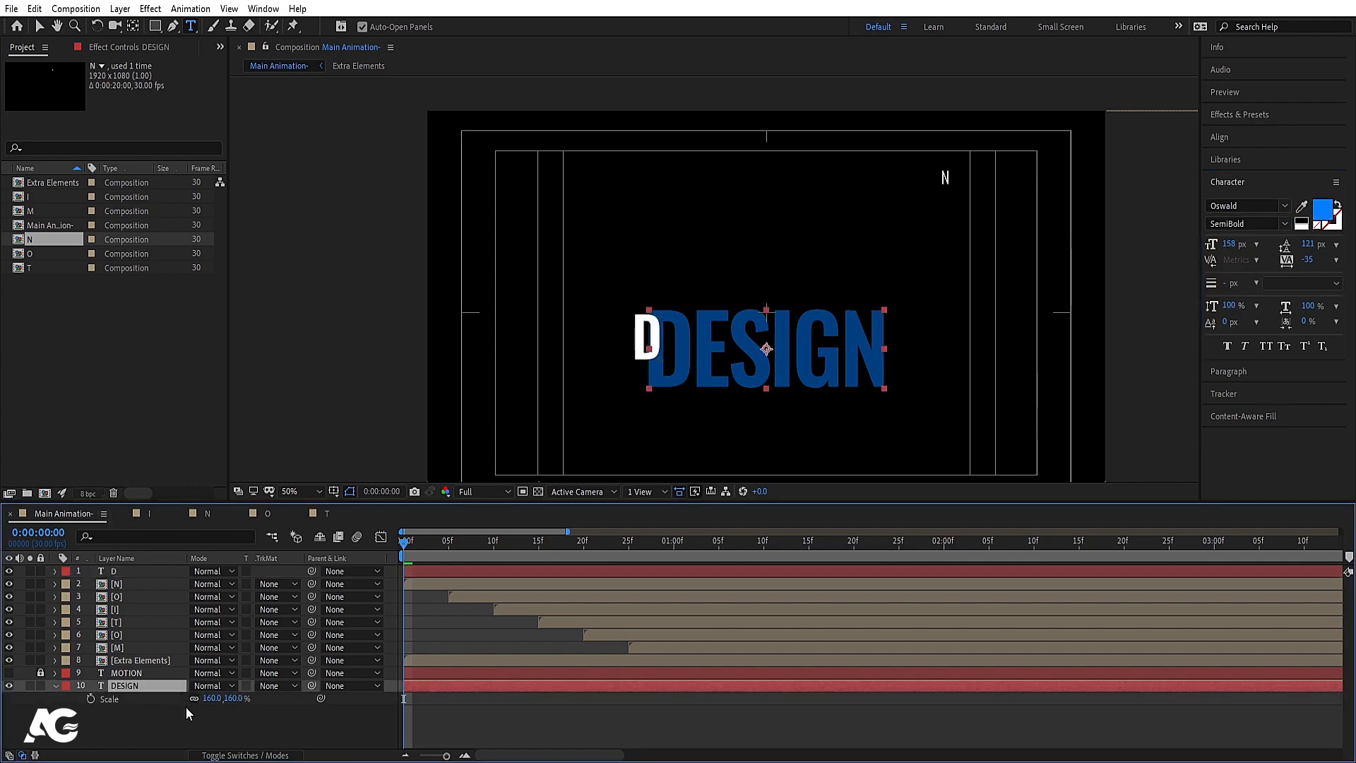
pyautogui.click(142, 570)
pyautogui.press('s')
pyautogui.click(213, 583)
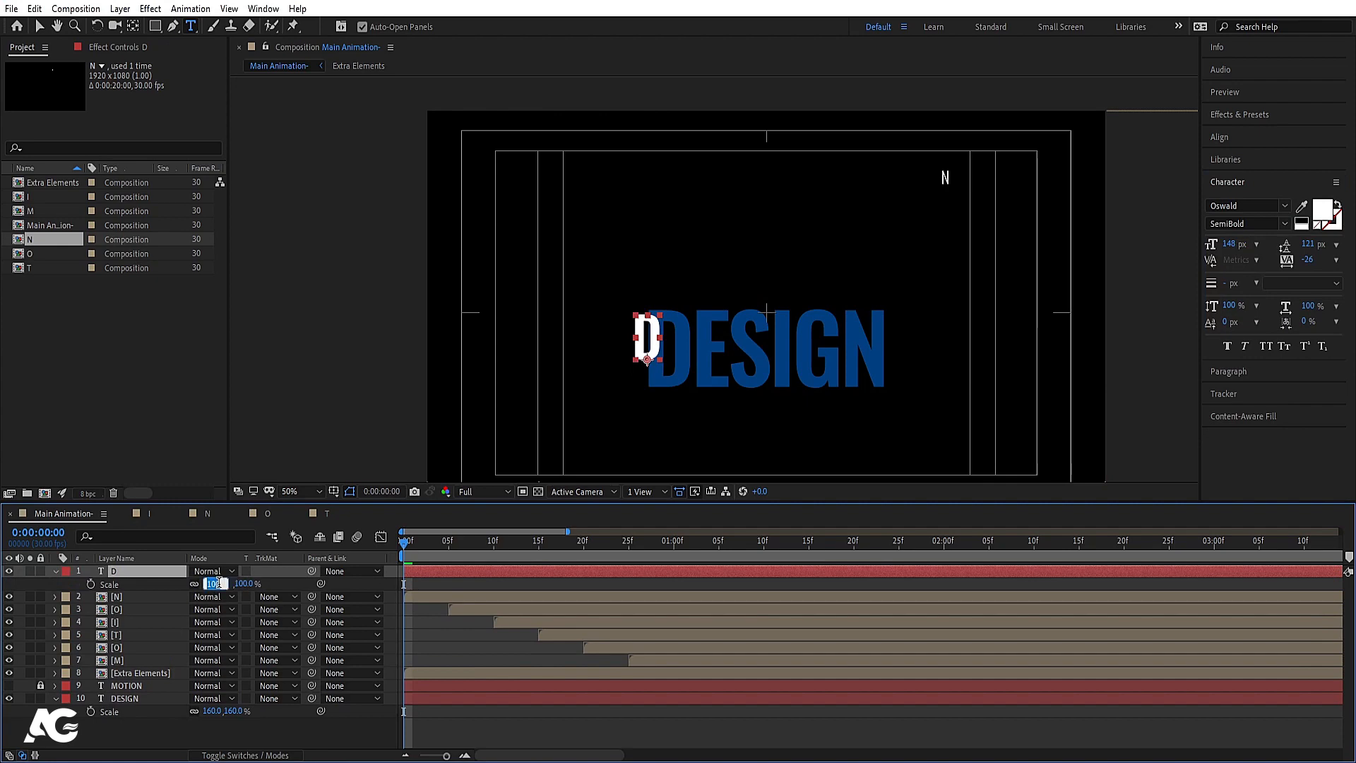
pyautogui.write('1')
pyautogui.press('Return')
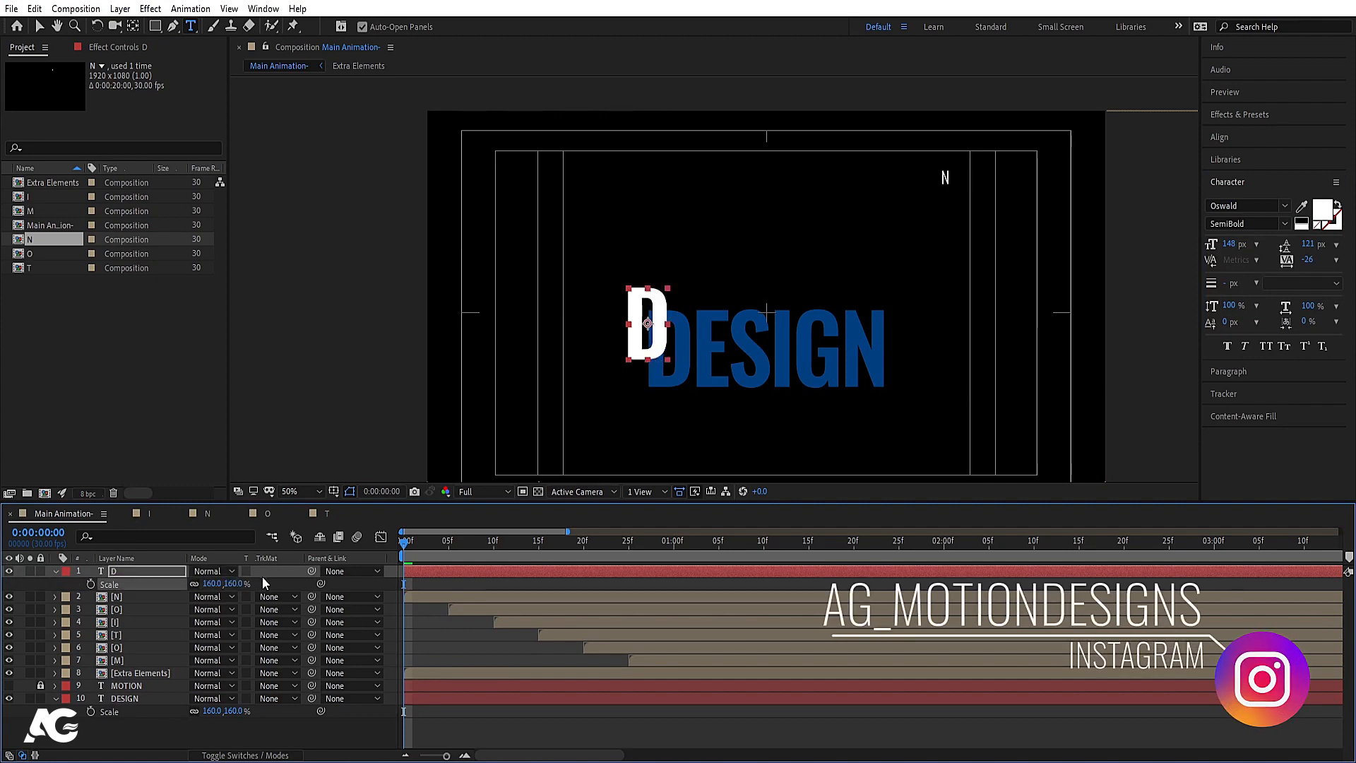
# Step: Move the white D letter over the first letter of the blue DESIGN word
pyautogui.press('c')
pyautogui.press('v')
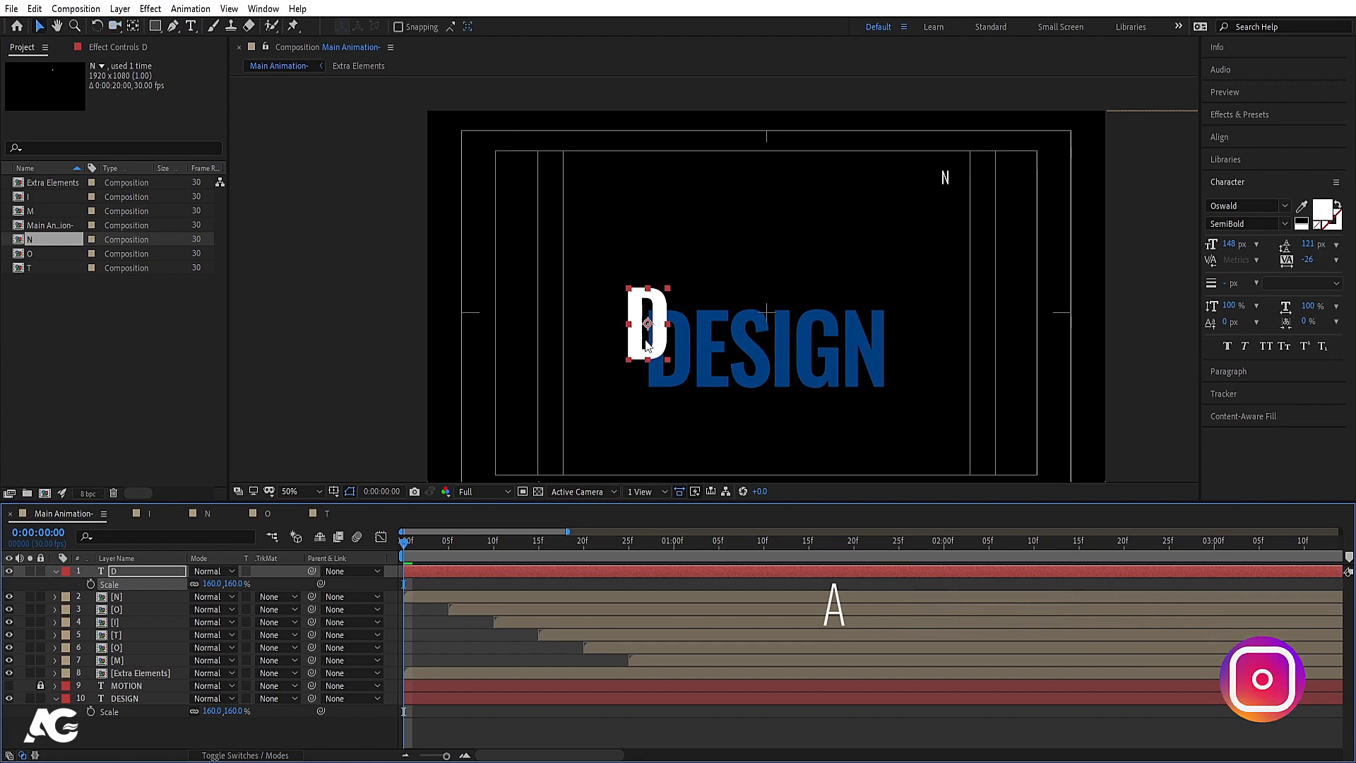
pyautogui.moveTo(647, 324); pyautogui.dragTo(668, 364)
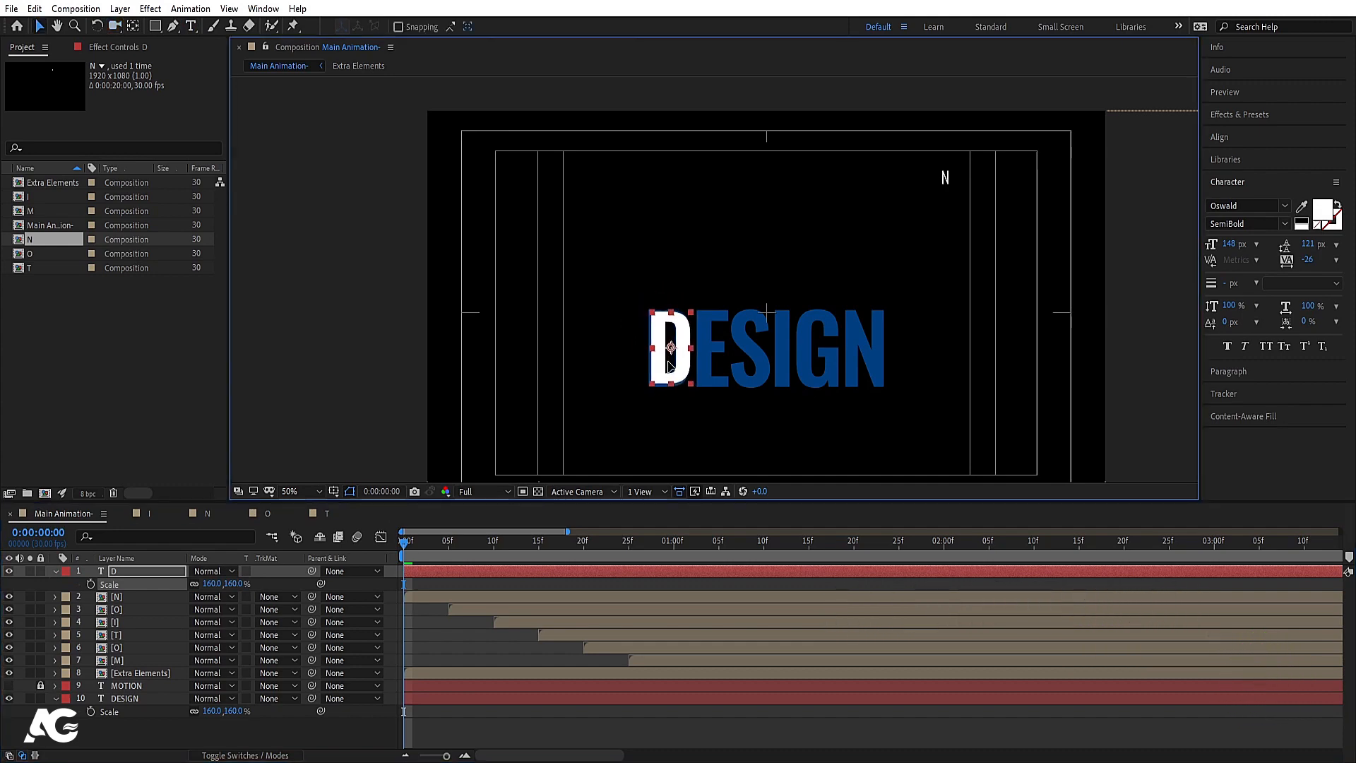
# Step: Copy the DESIGN layer's font size to the D layer, setting it to 158 px
pyautogui.click(158, 699)
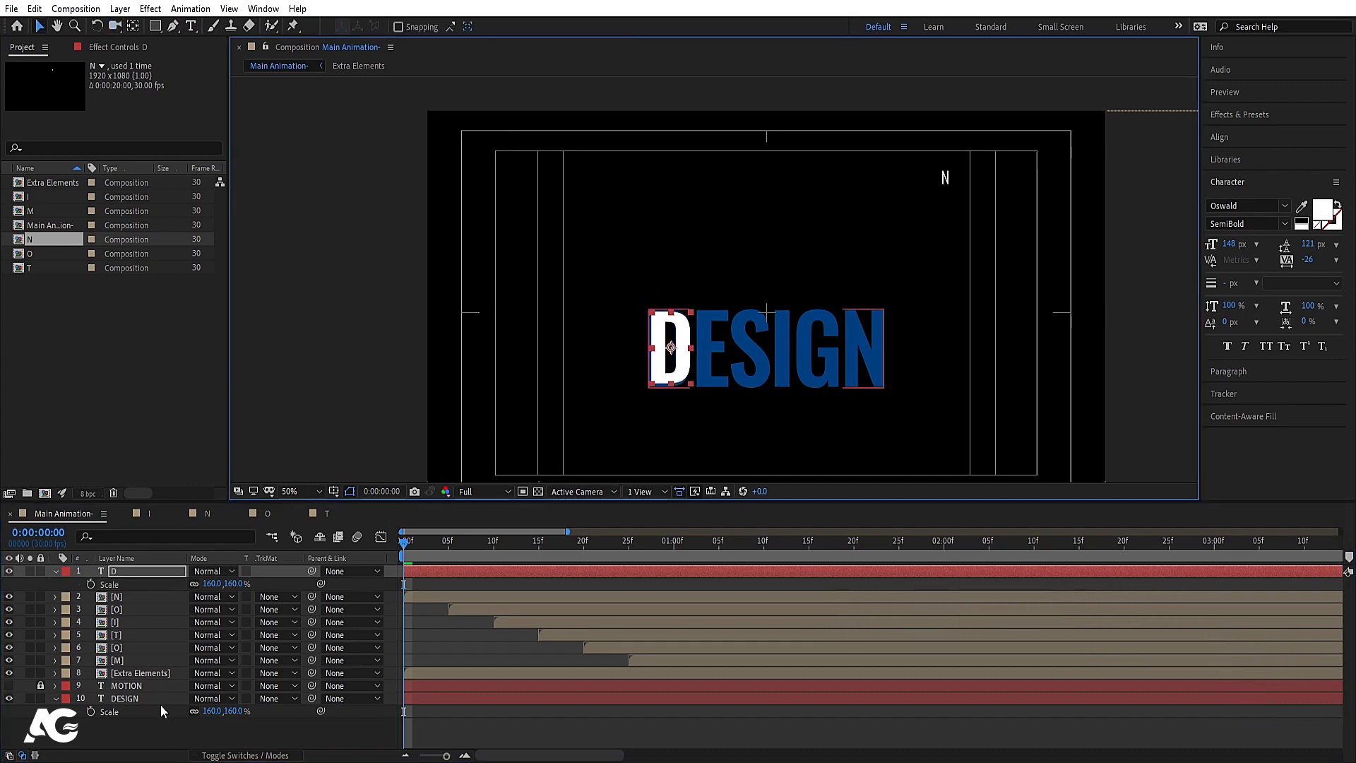
pyautogui.click(1230, 244)
pyautogui.hotkey('ctrl', 'c')
pyautogui.click(145, 567)
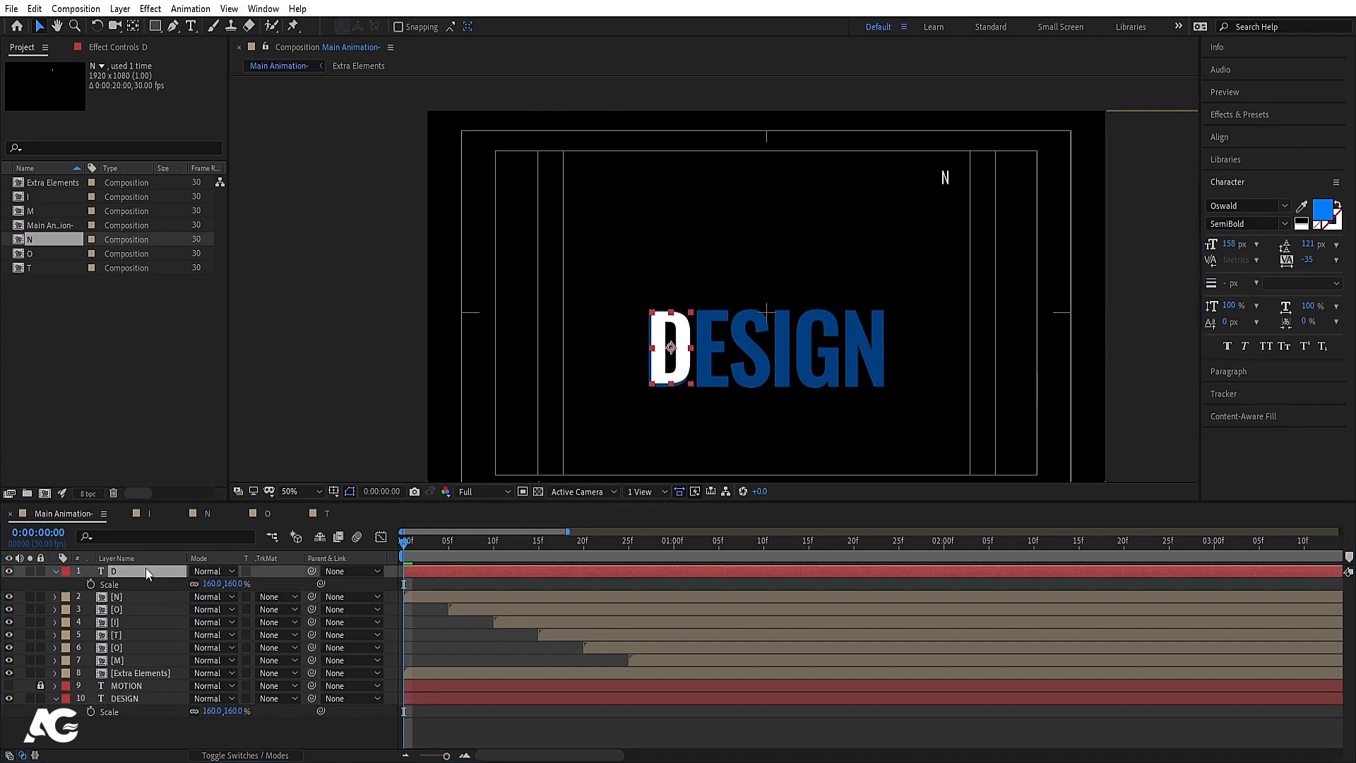
pyautogui.click(1235, 246)
pyautogui.hotkey('ctrl', 'v')
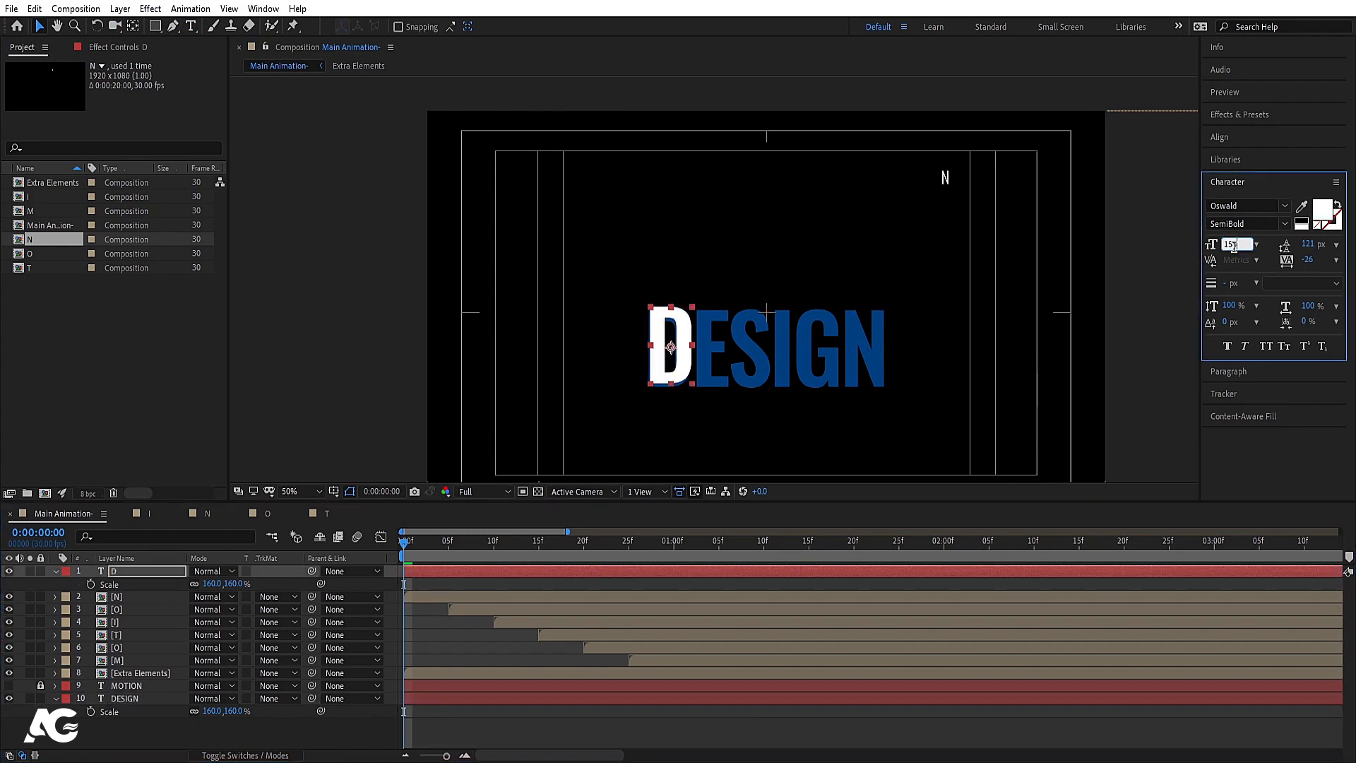
pyautogui.press('Return')
# Step: Fine-tune the white D's position so it exactly covers the D of the blue DESIGN word
pyautogui.moveTo(671, 380); pyautogui.dragTo(667, 380)
pyautogui.press('Right')
pyautogui.press('Down')
pyautogui.press('Down')
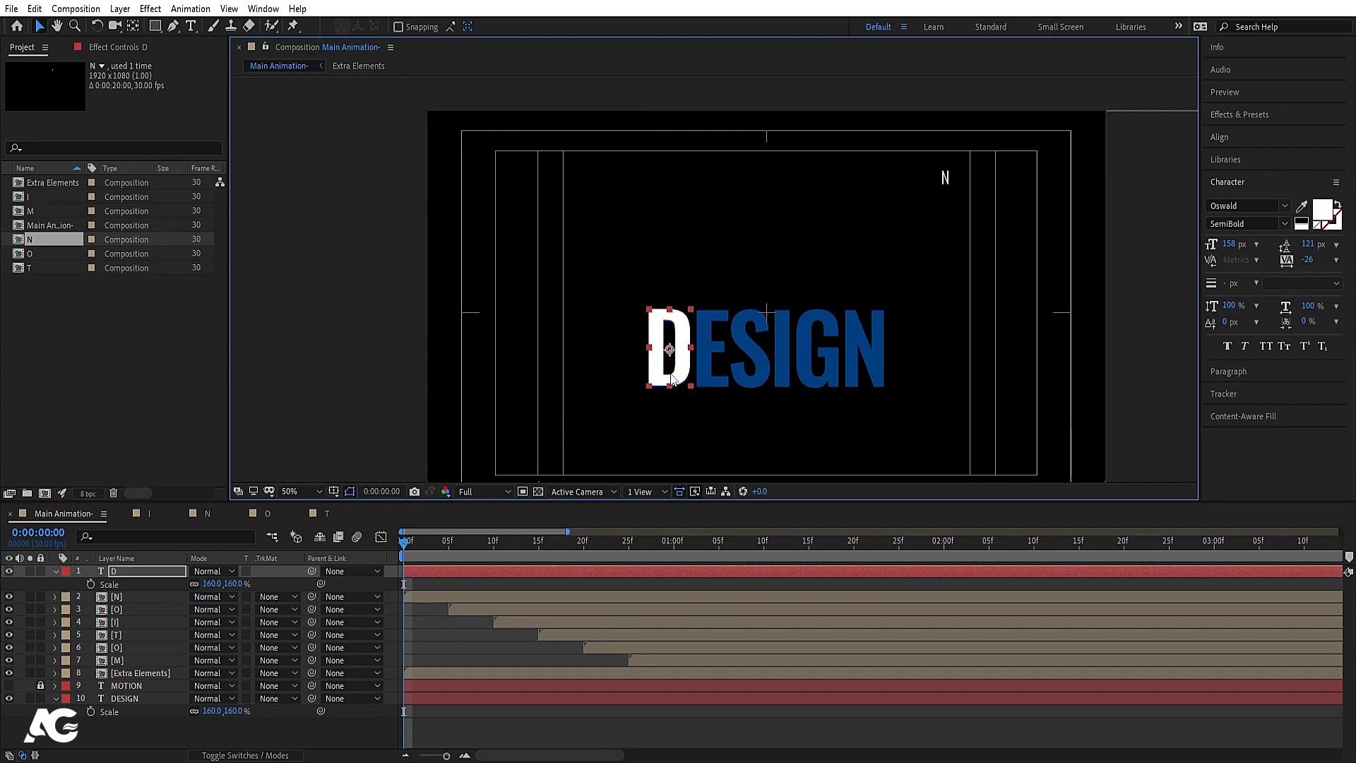
pyautogui.press('Right')
# Step: Fit the composition in the view and keyframe the D layer's current position at frames 0 and 20
pyautogui.click(309, 490)
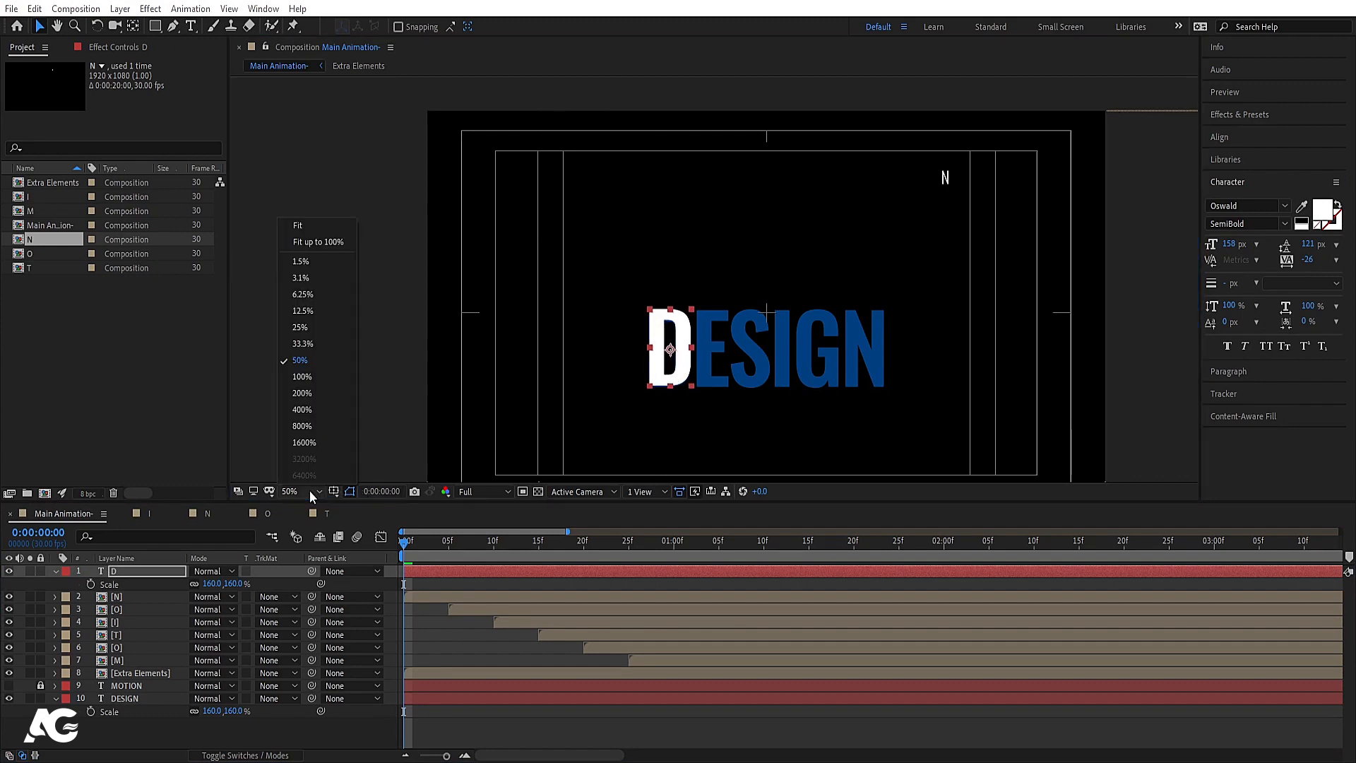
pyautogui.click(303, 220)
pyautogui.click(426, 586)
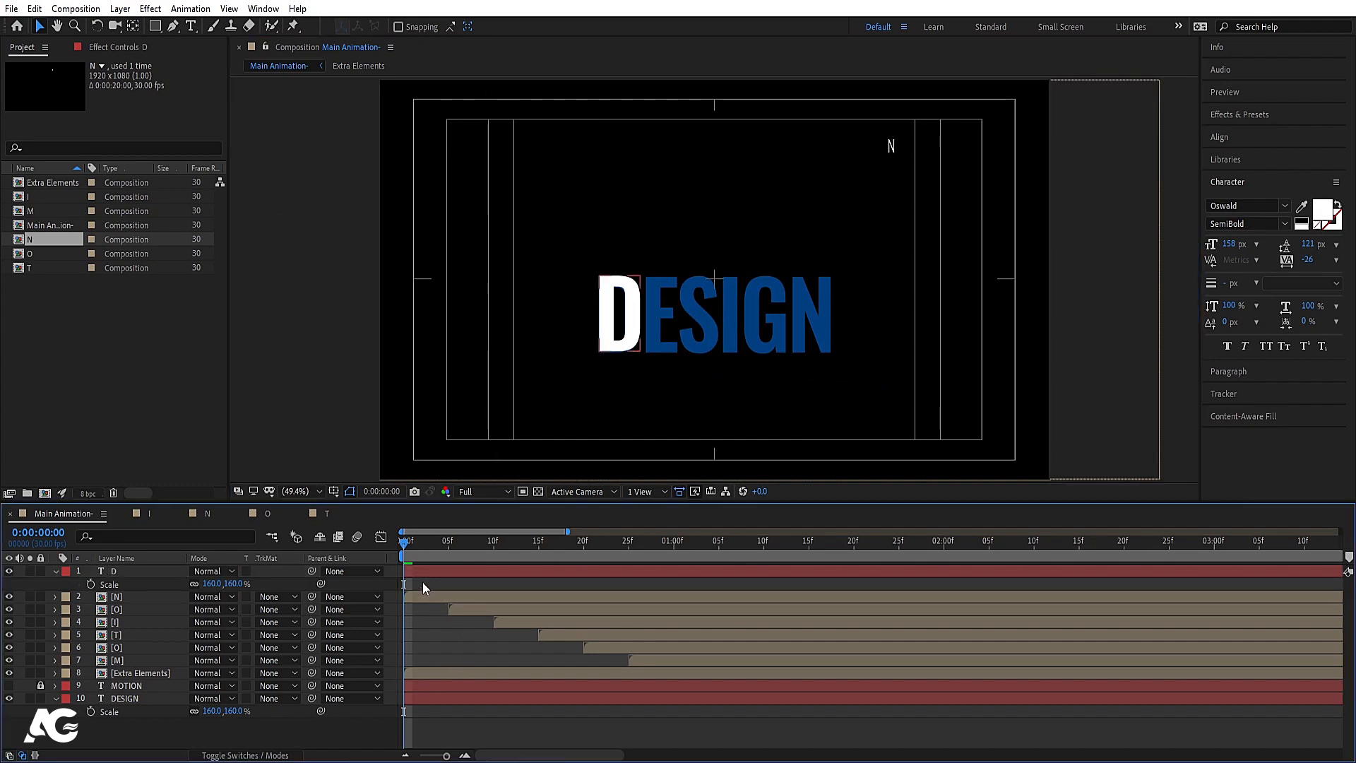
pyautogui.press('u')
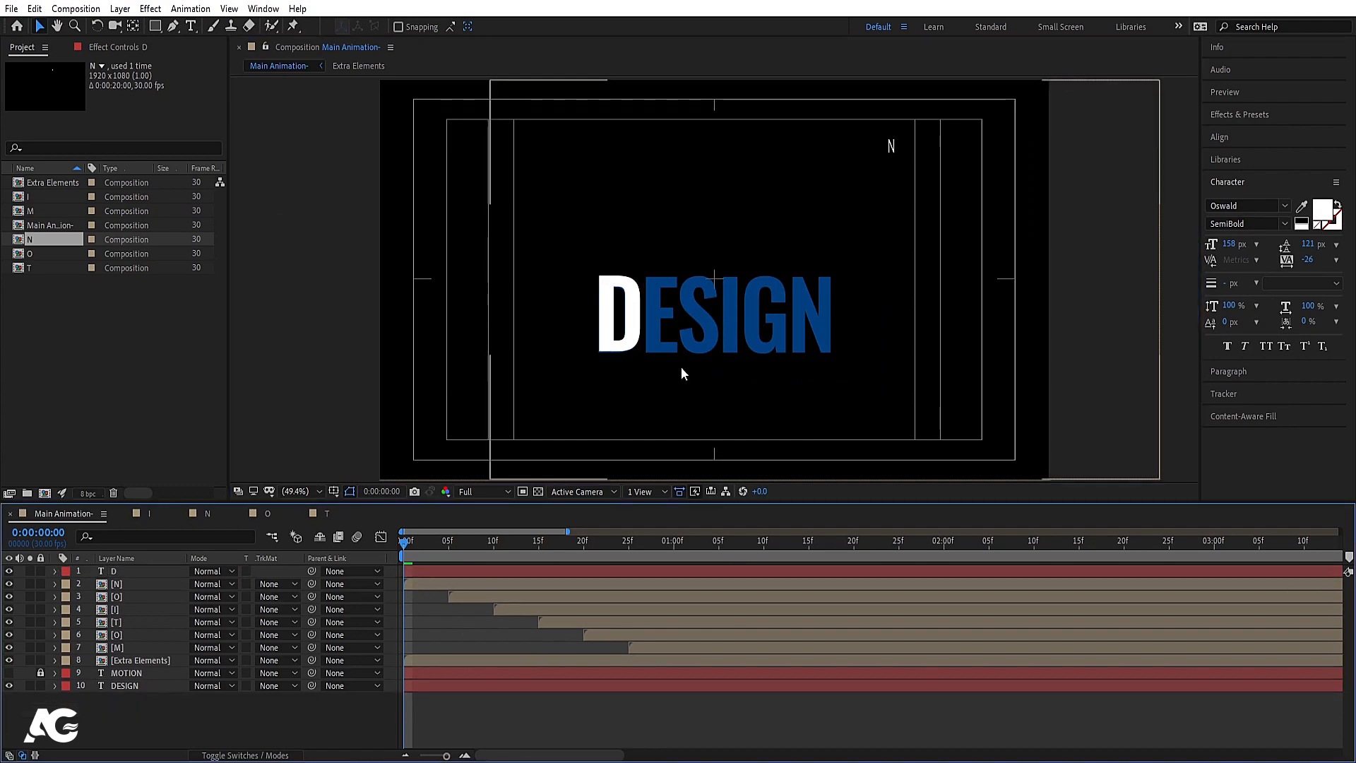
pyautogui.click(134, 571)
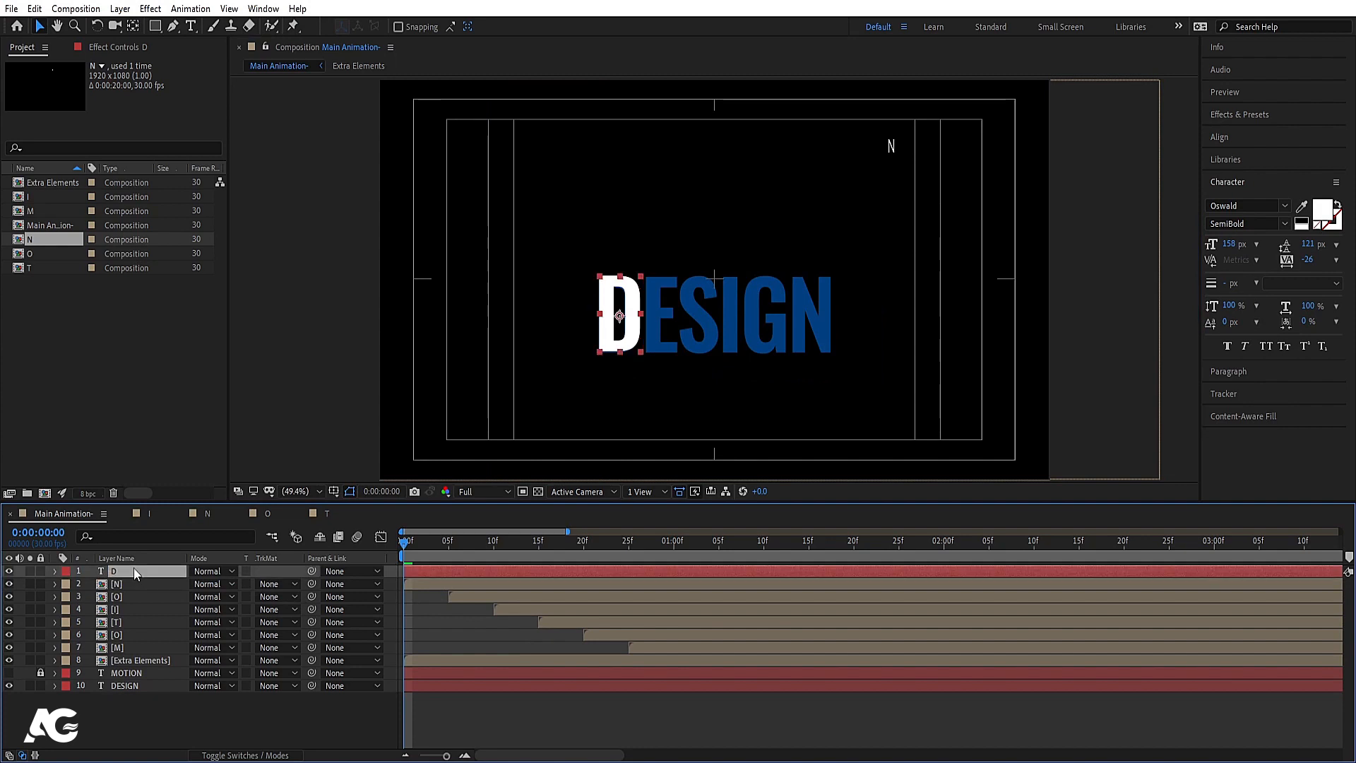
pyautogui.press('p')
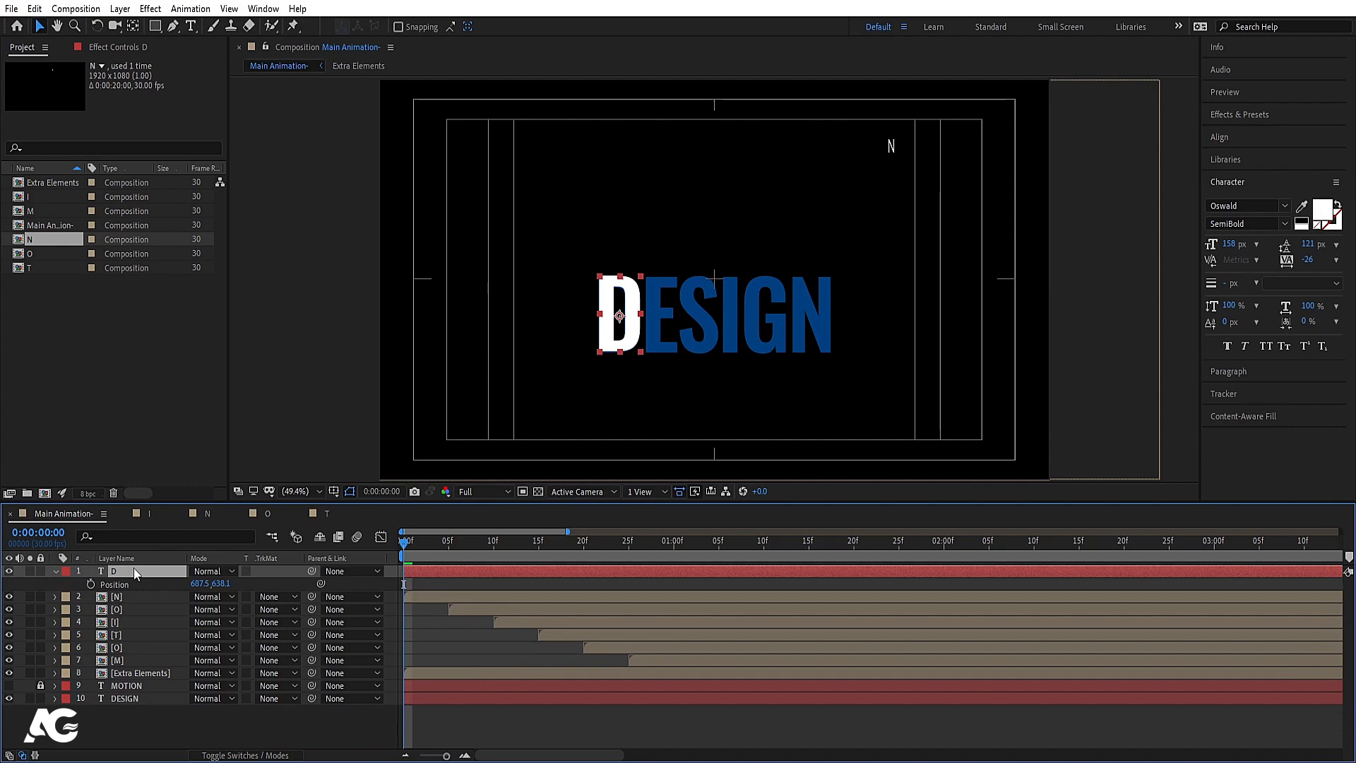
pyautogui.click(91, 584)
pyautogui.moveTo(456, 545); pyautogui.dragTo(584, 554)
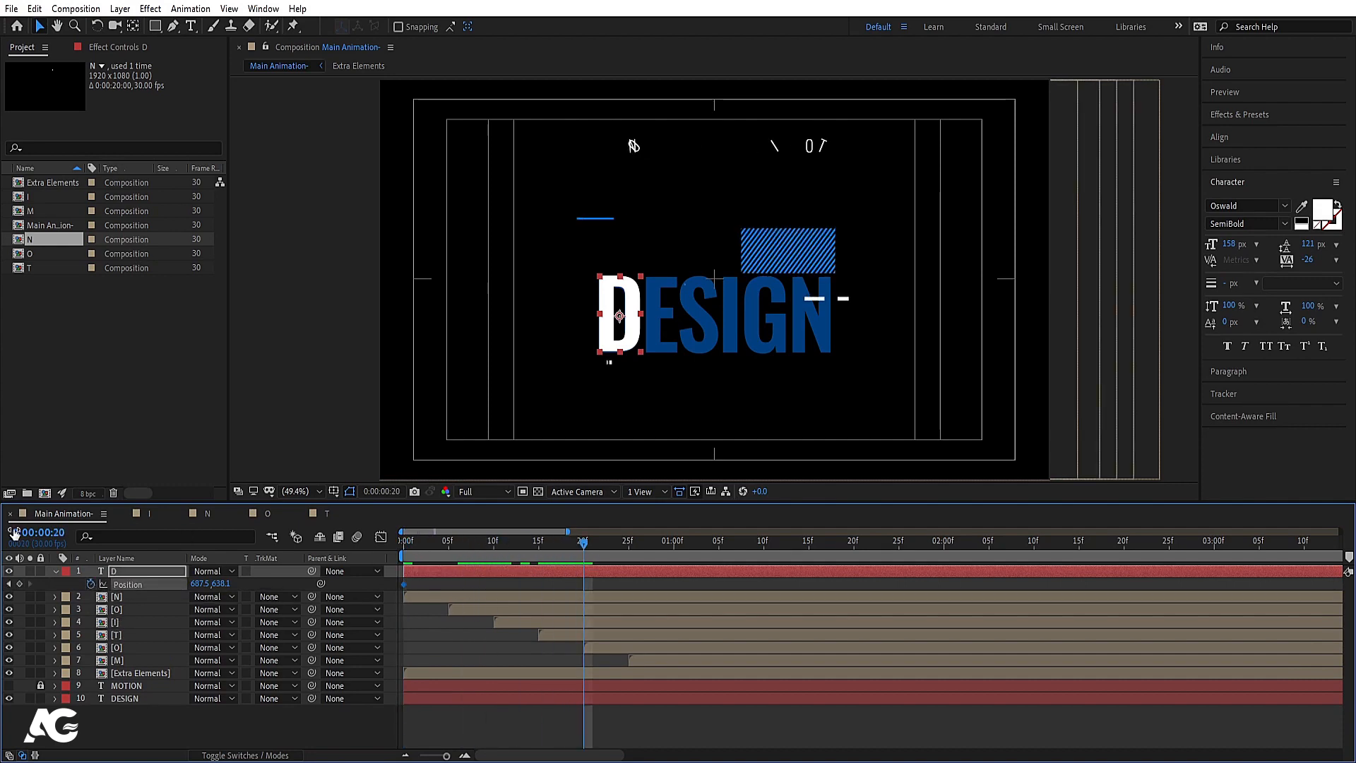
pyautogui.click(20, 584)
# Step: Place the D below the frame at frame 0, about (272, 1197), and beside the blue word at frame 10, about (330, 662)
pyautogui.press('Home')
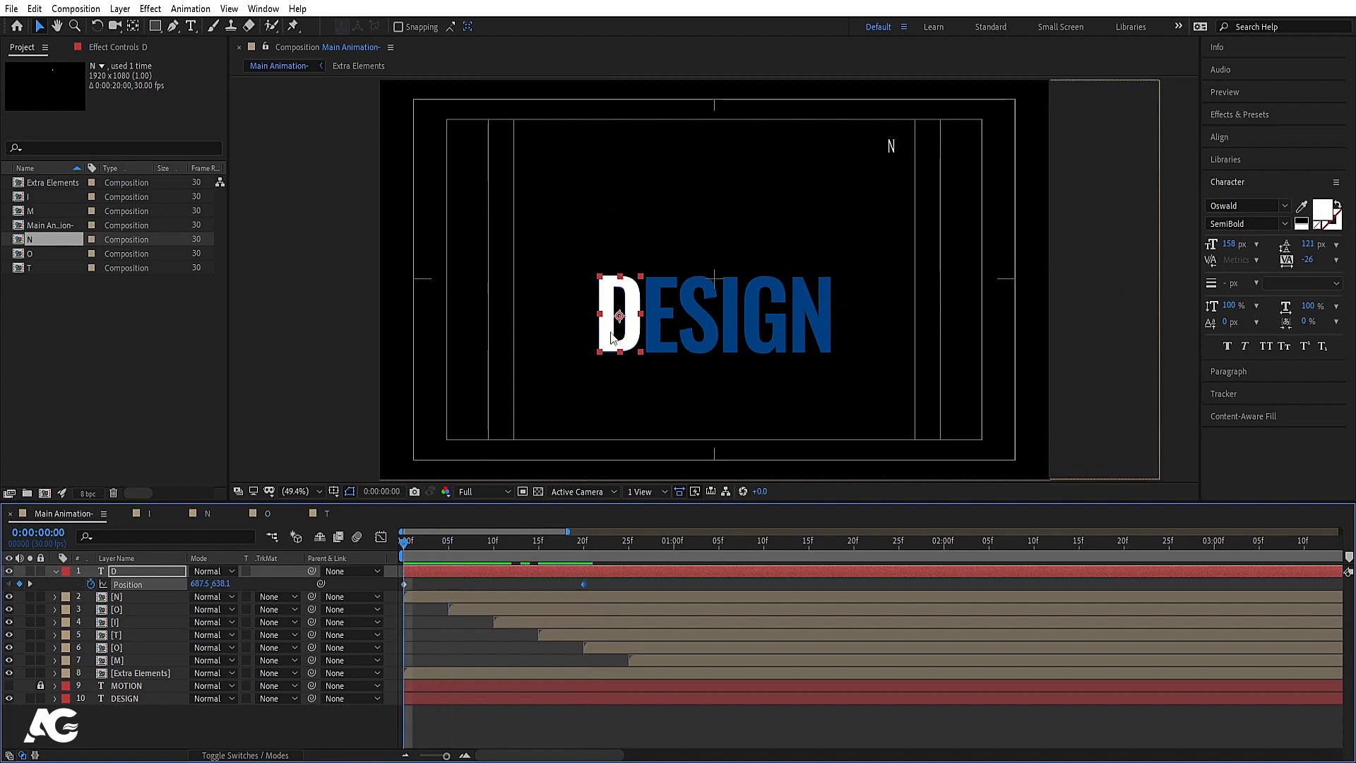
pyautogui.moveTo(612, 337); pyautogui.dragTo(466, 549)
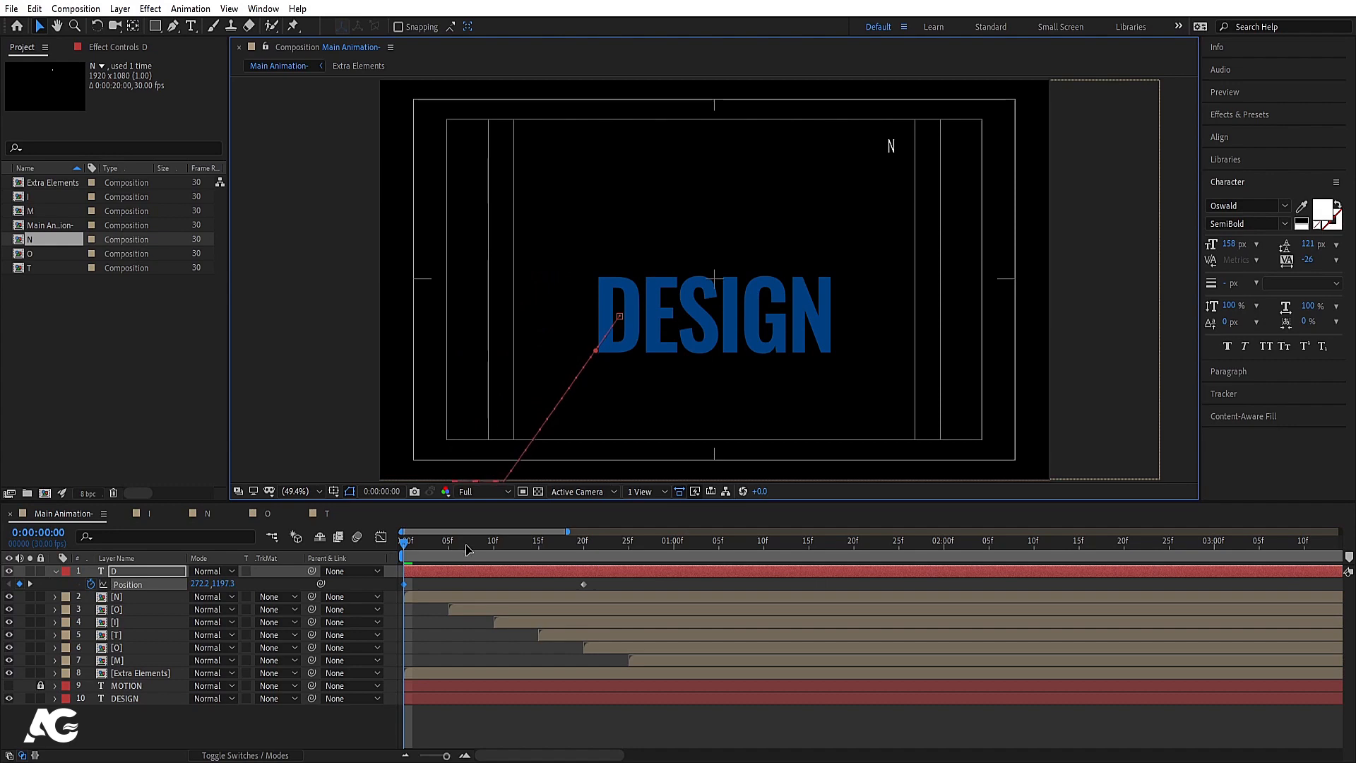
pyautogui.click(494, 543)
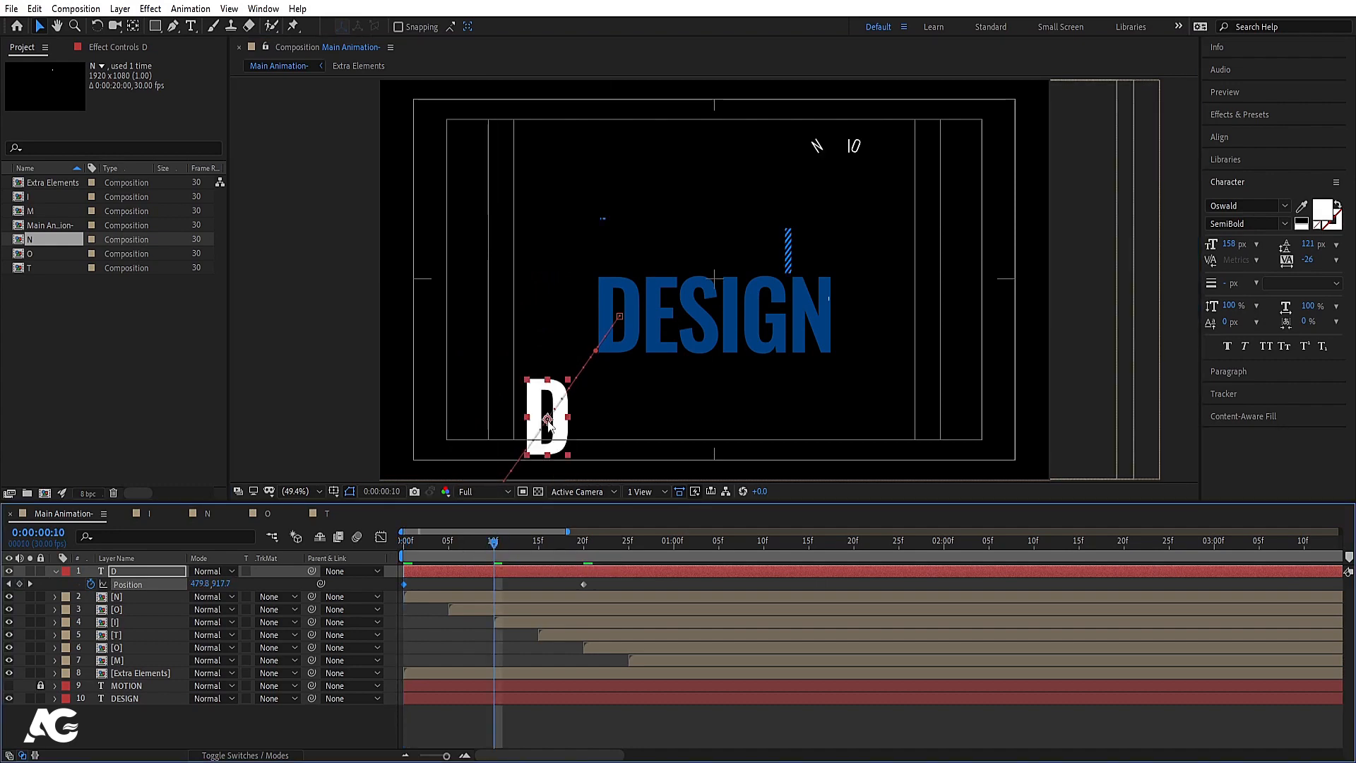
pyautogui.moveTo(548, 422); pyautogui.dragTo(495, 338)
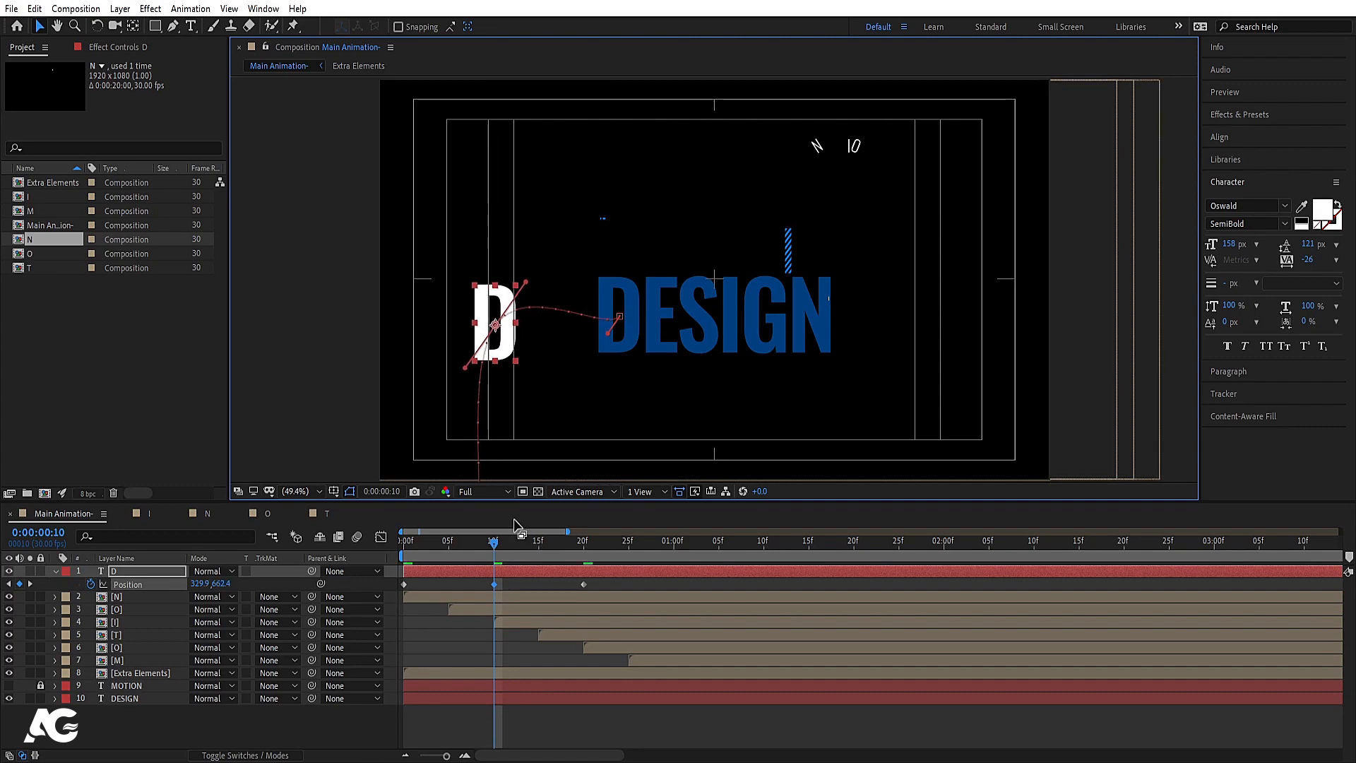
# Step: Set the spatial interpolation of all three D position keyframes to Linear
pyautogui.moveTo(603, 584); pyautogui.dragTo(366, 603)
pyautogui.rightClick(404, 584)
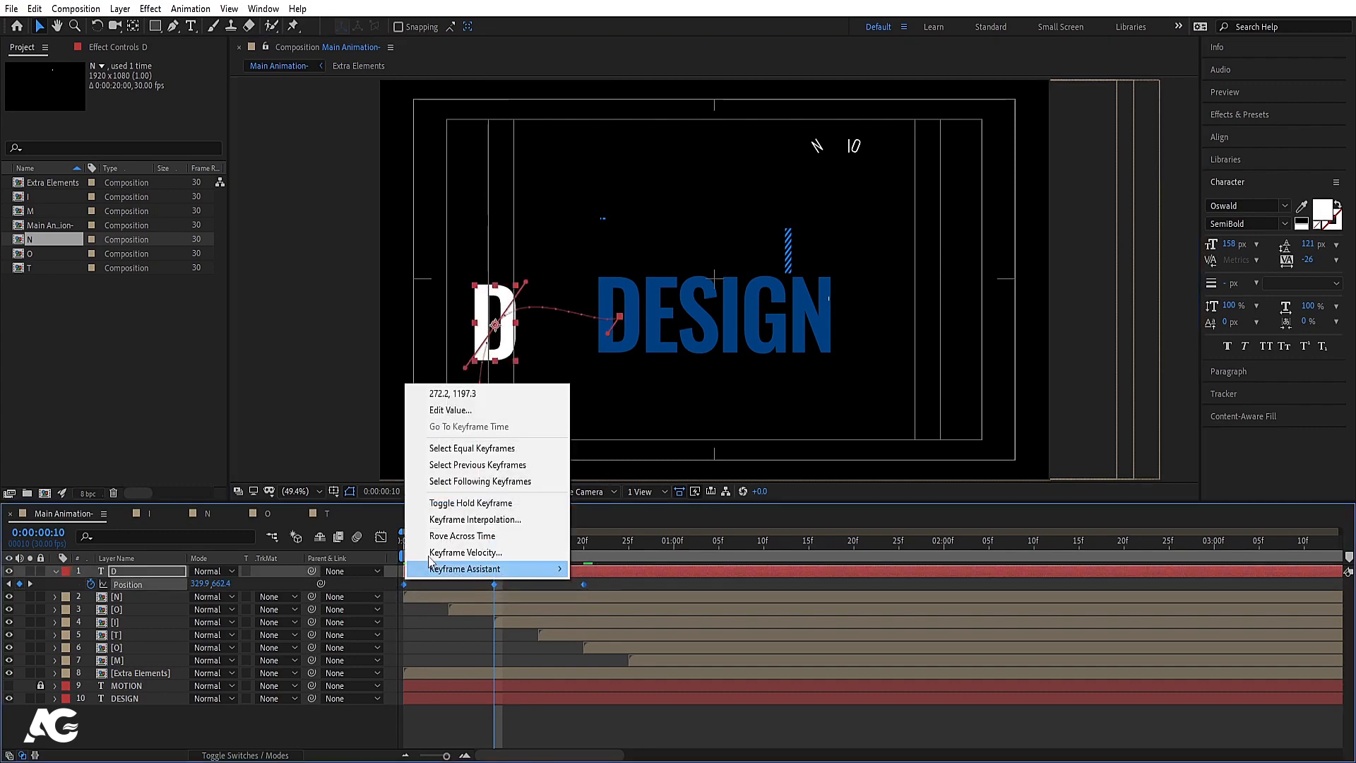
pyautogui.click(466, 519)
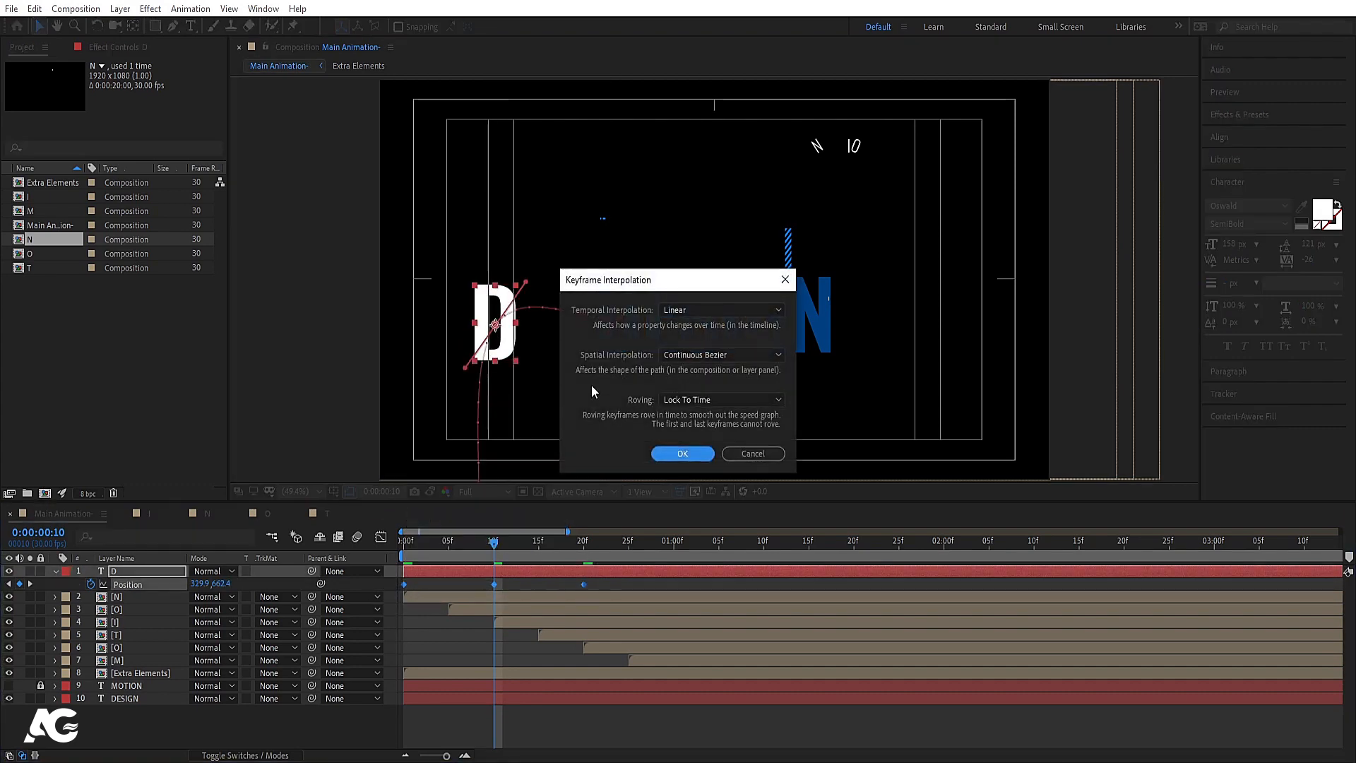
pyautogui.click(684, 351)
pyautogui.click(682, 390)
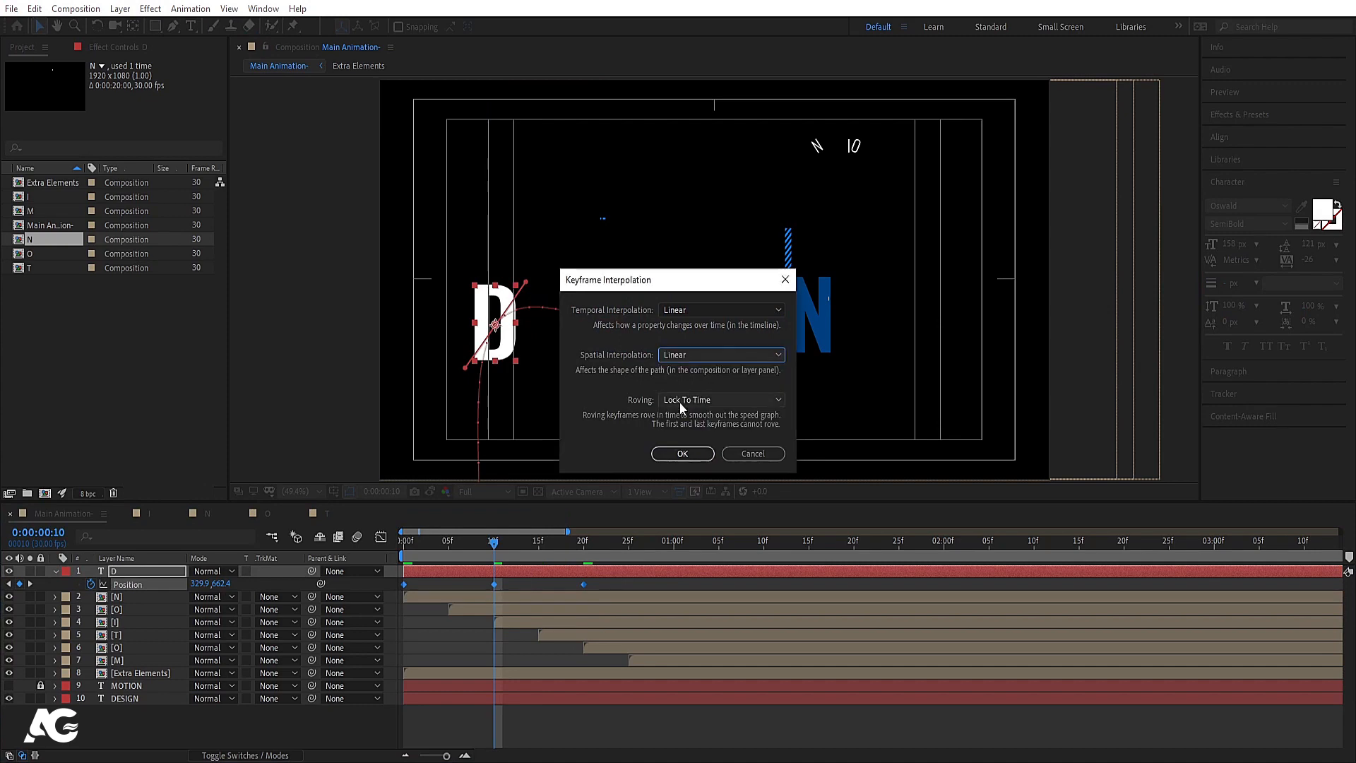
pyautogui.click(680, 453)
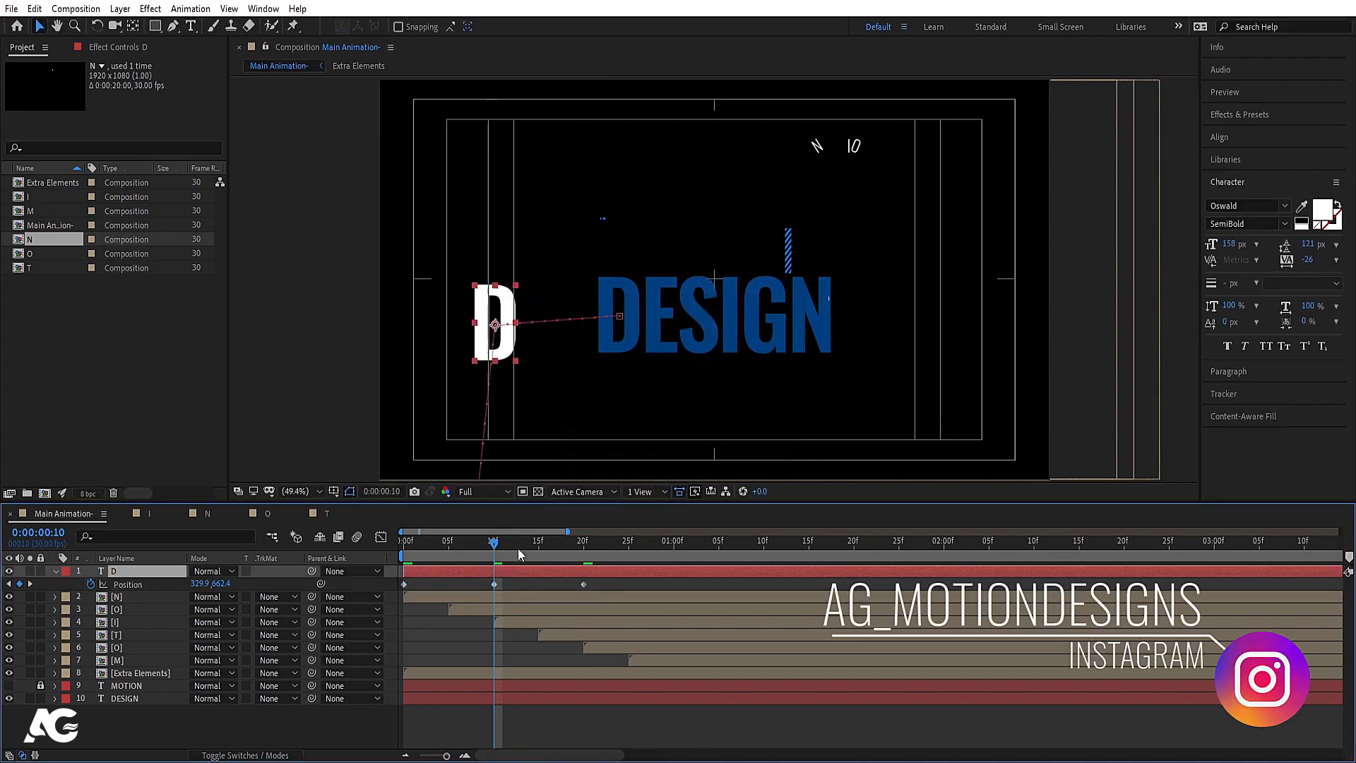
# Step: At frame 10, move the D roughly level with DESIGN and set its X position to 272.2 to match the first keyframe
pyautogui.moveTo(498, 348); pyautogui.dragTo(479, 335)
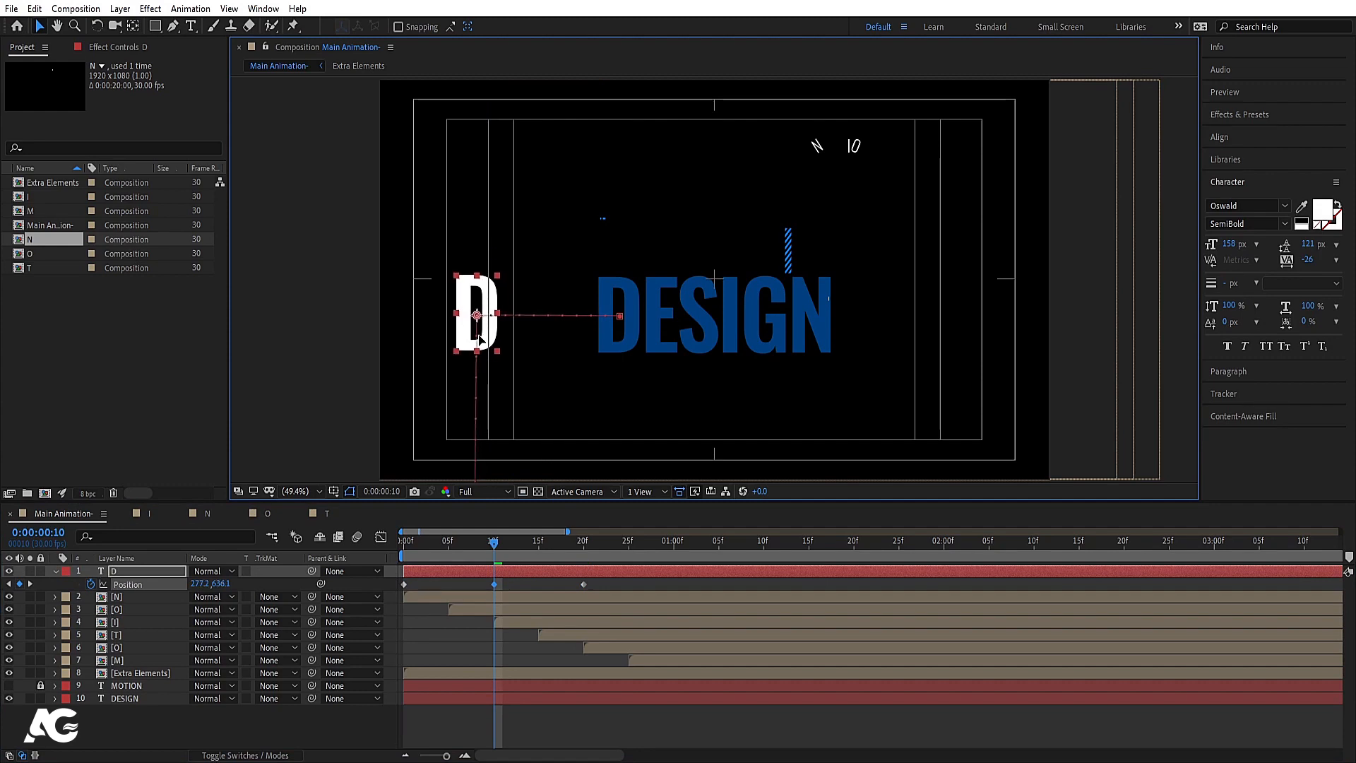
pyautogui.press('Home')
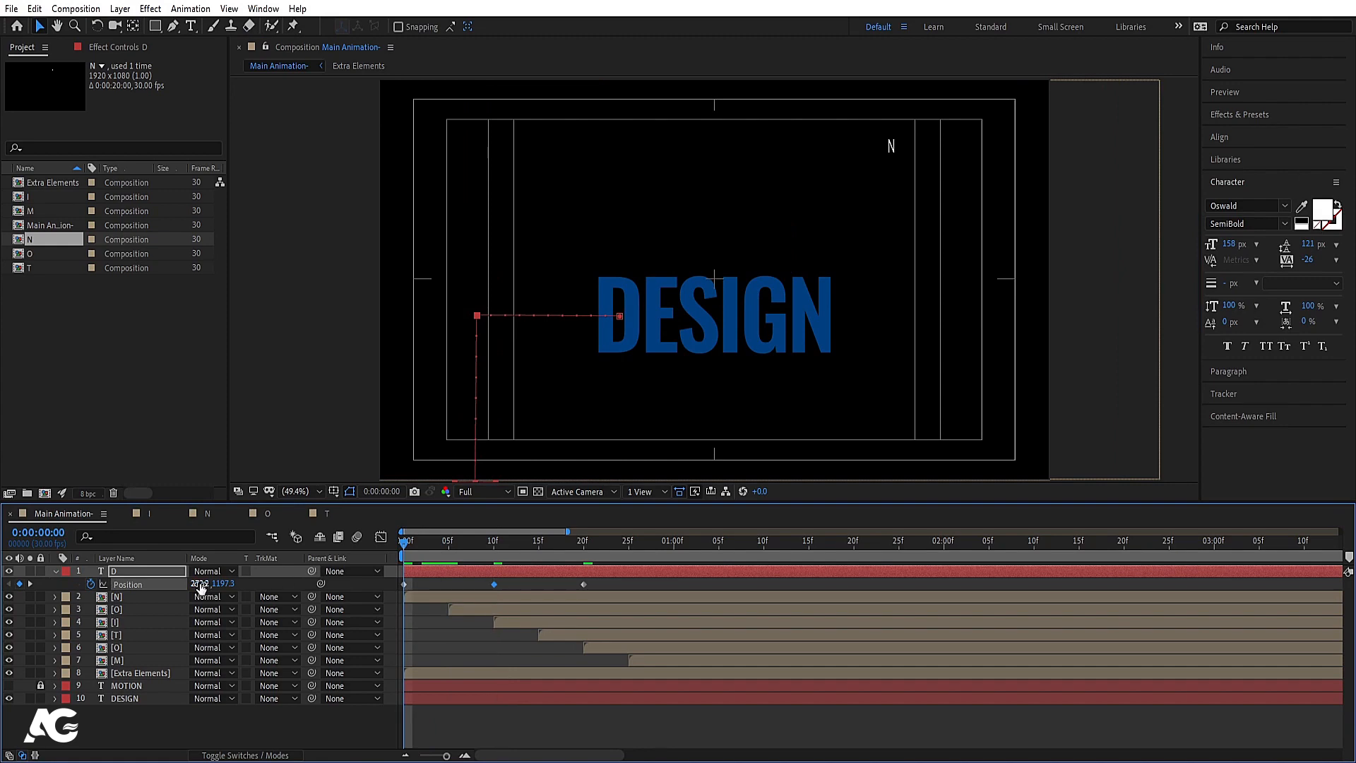
pyautogui.click(201, 586)
pyautogui.click(290, 581)
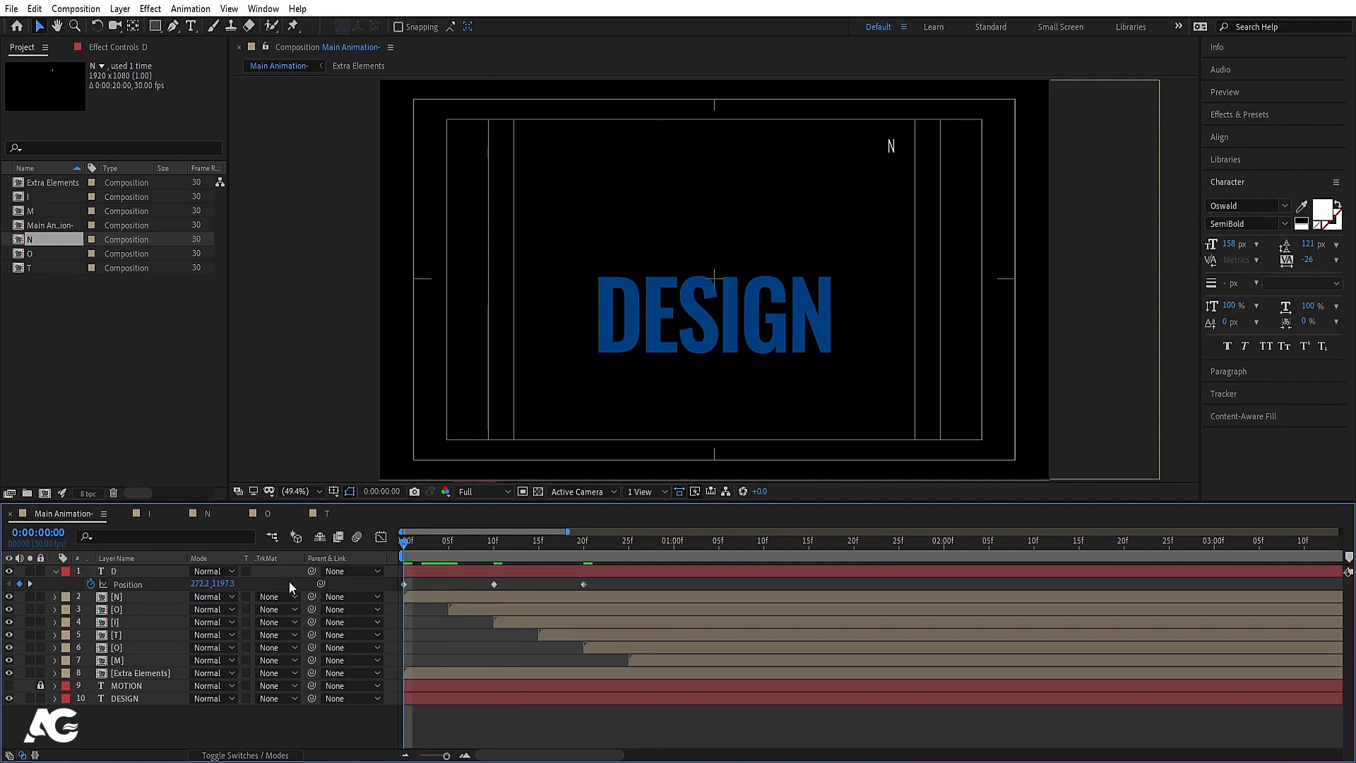
pyautogui.press('k')
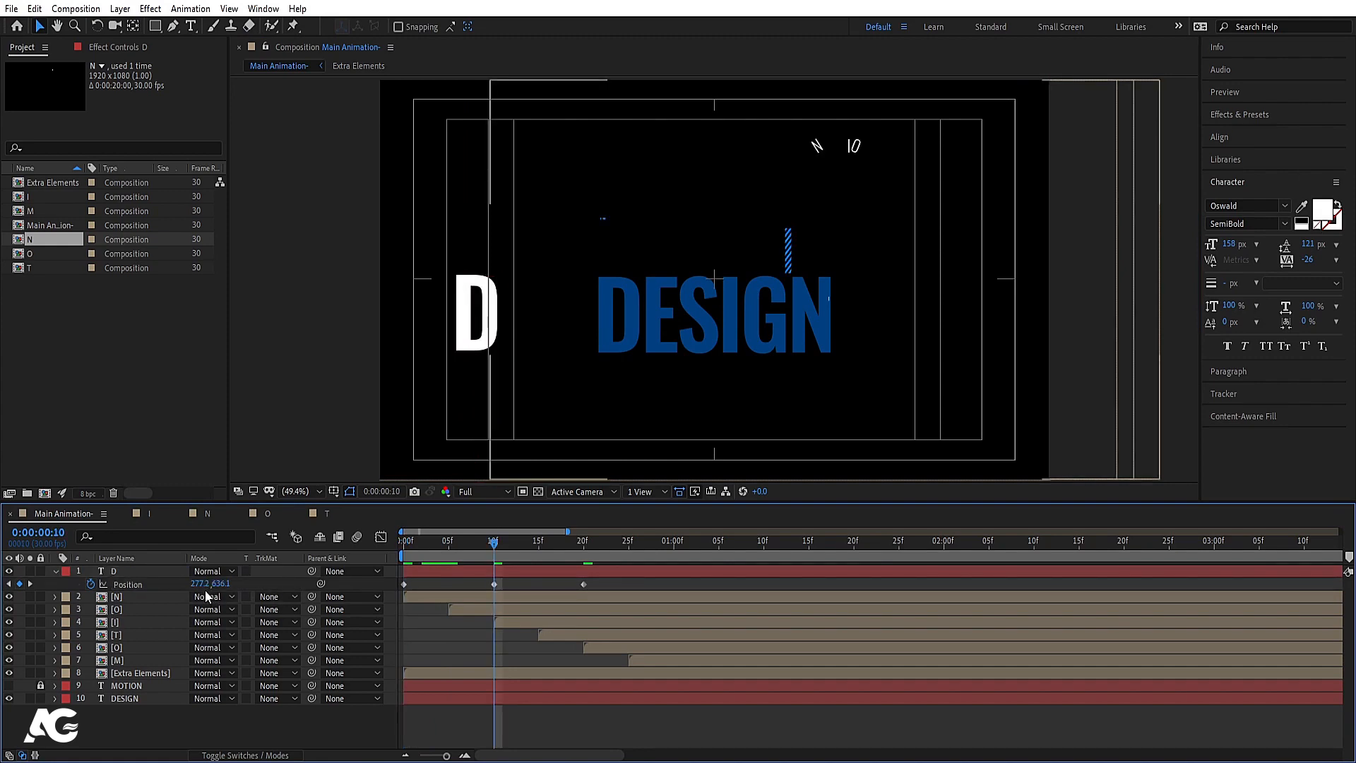
pyautogui.click(201, 583)
pyautogui.write('272.2')
pyautogui.press('Return')
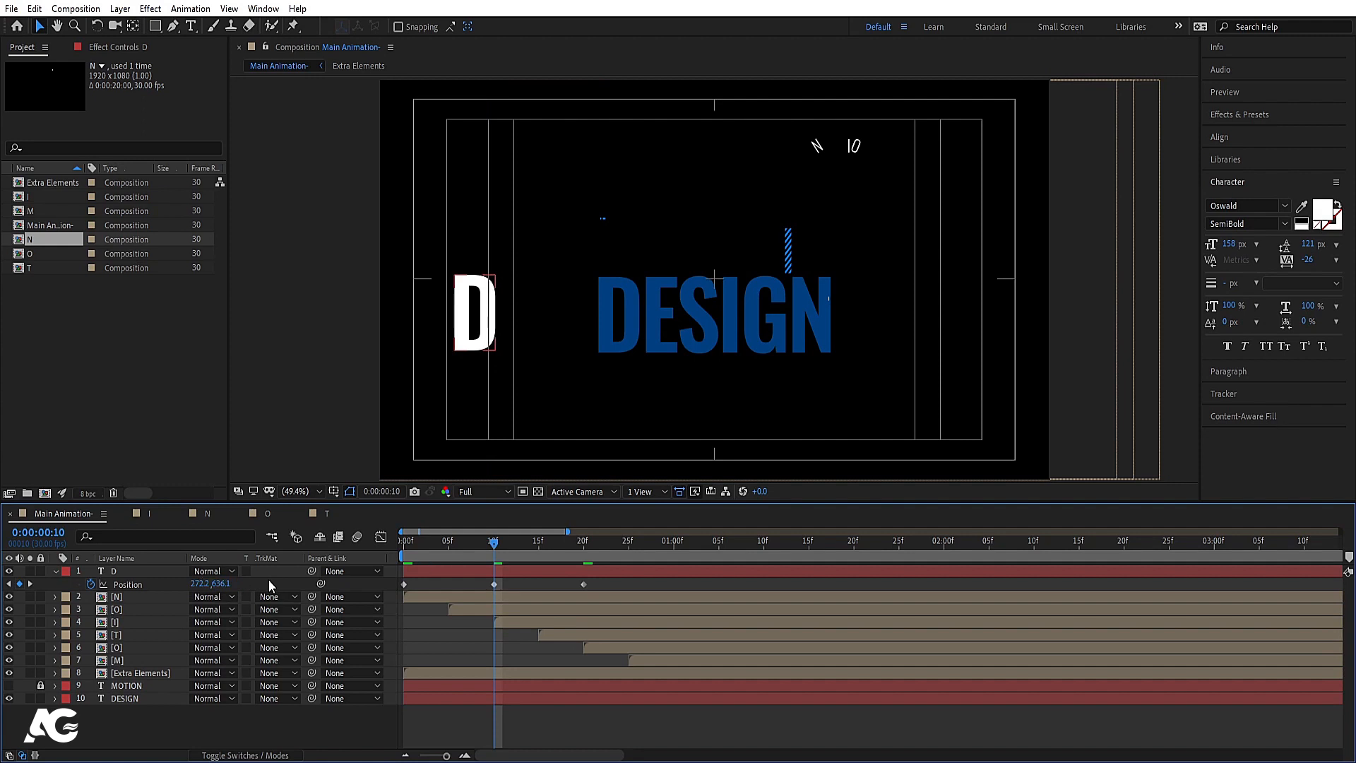
# Step: Set the D's Y position at frame 10 to 638.1, matching the last keyframe, and preview the motion
pyautogui.press('k')
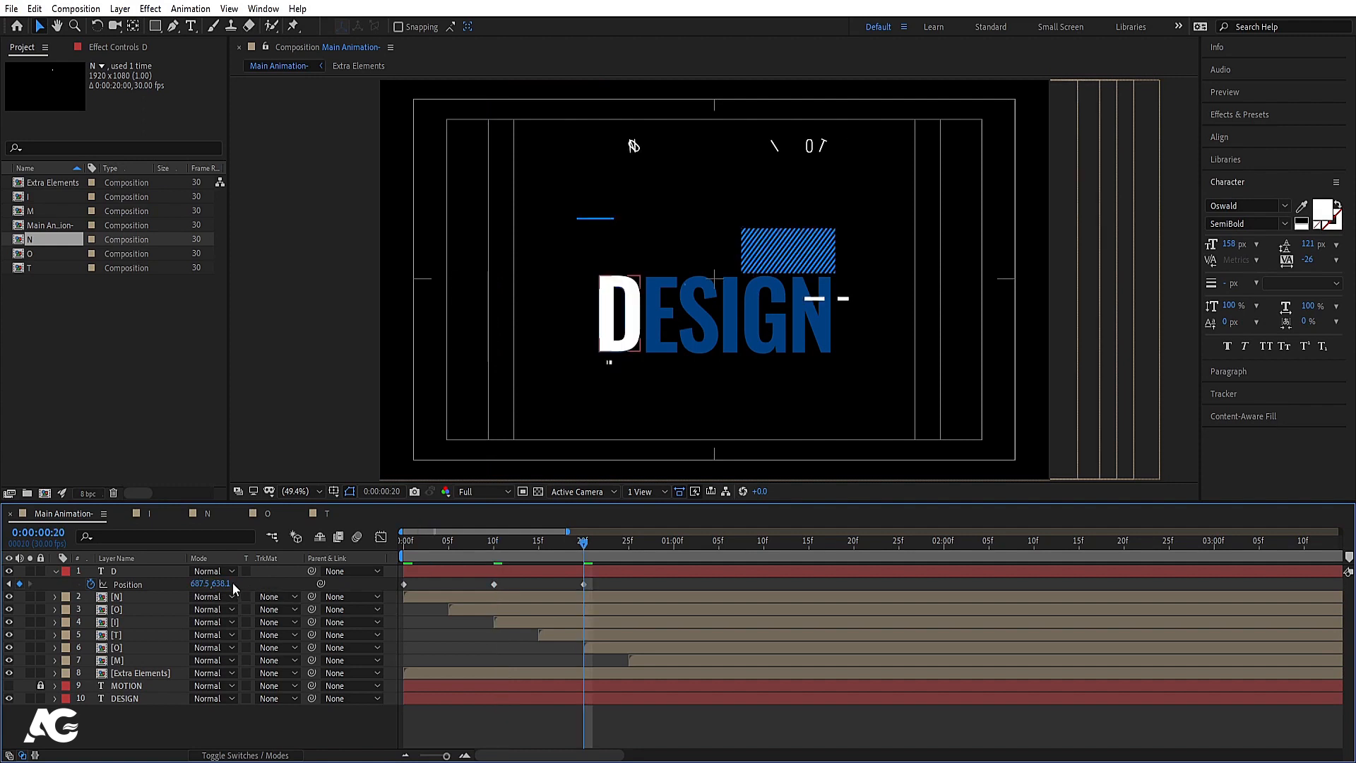
pyautogui.press('-')
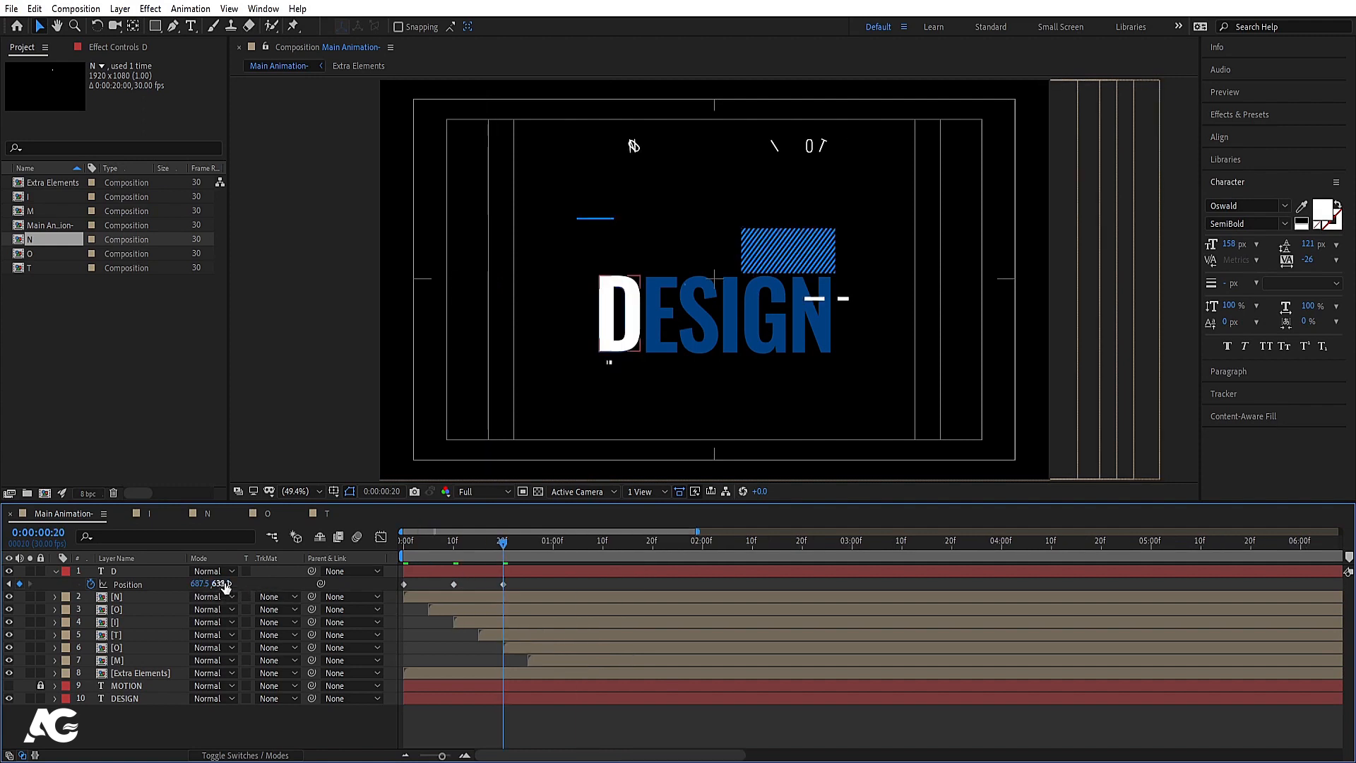
pyautogui.press('j')
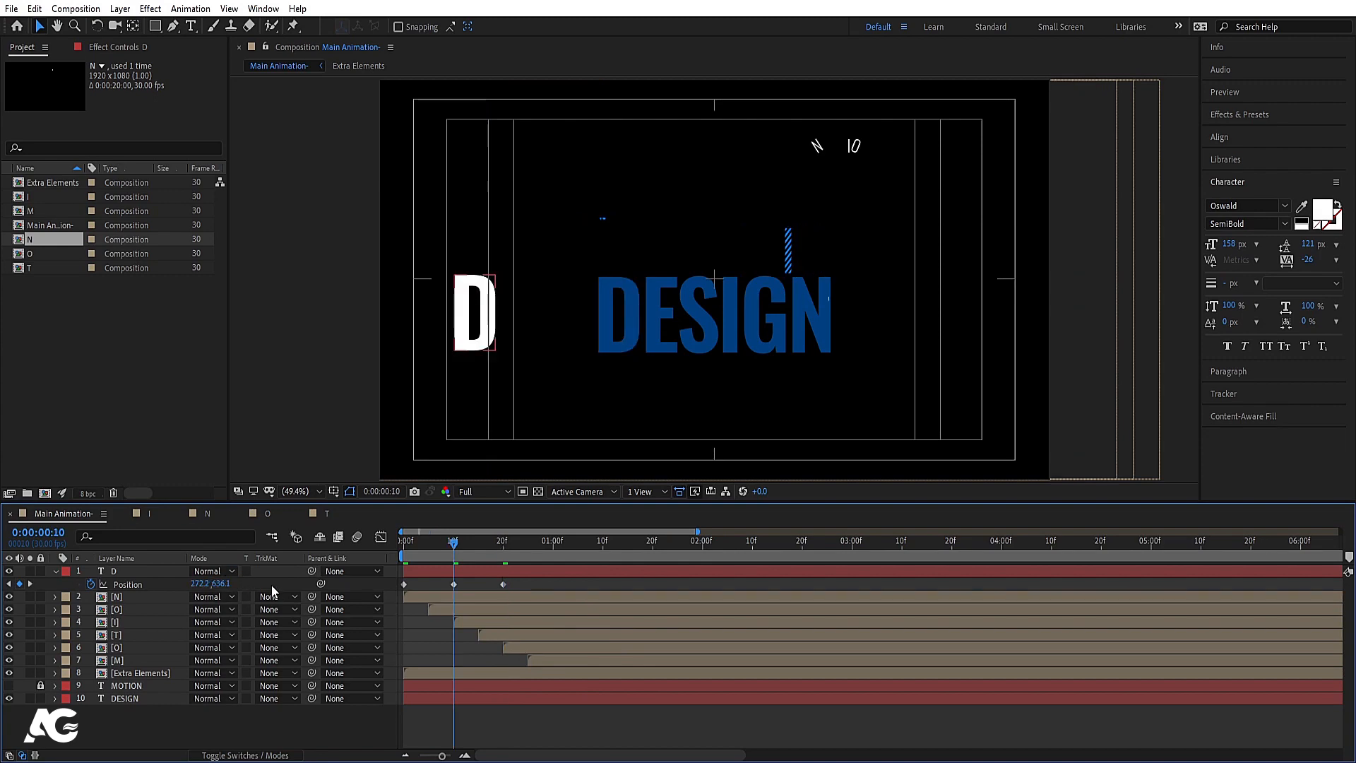
pyautogui.click(221, 584)
pyautogui.write('638.1')
pyautogui.click(278, 580)
pyautogui.moveTo(445, 548); pyautogui.dragTo(388, 536)
pyautogui.press('space')
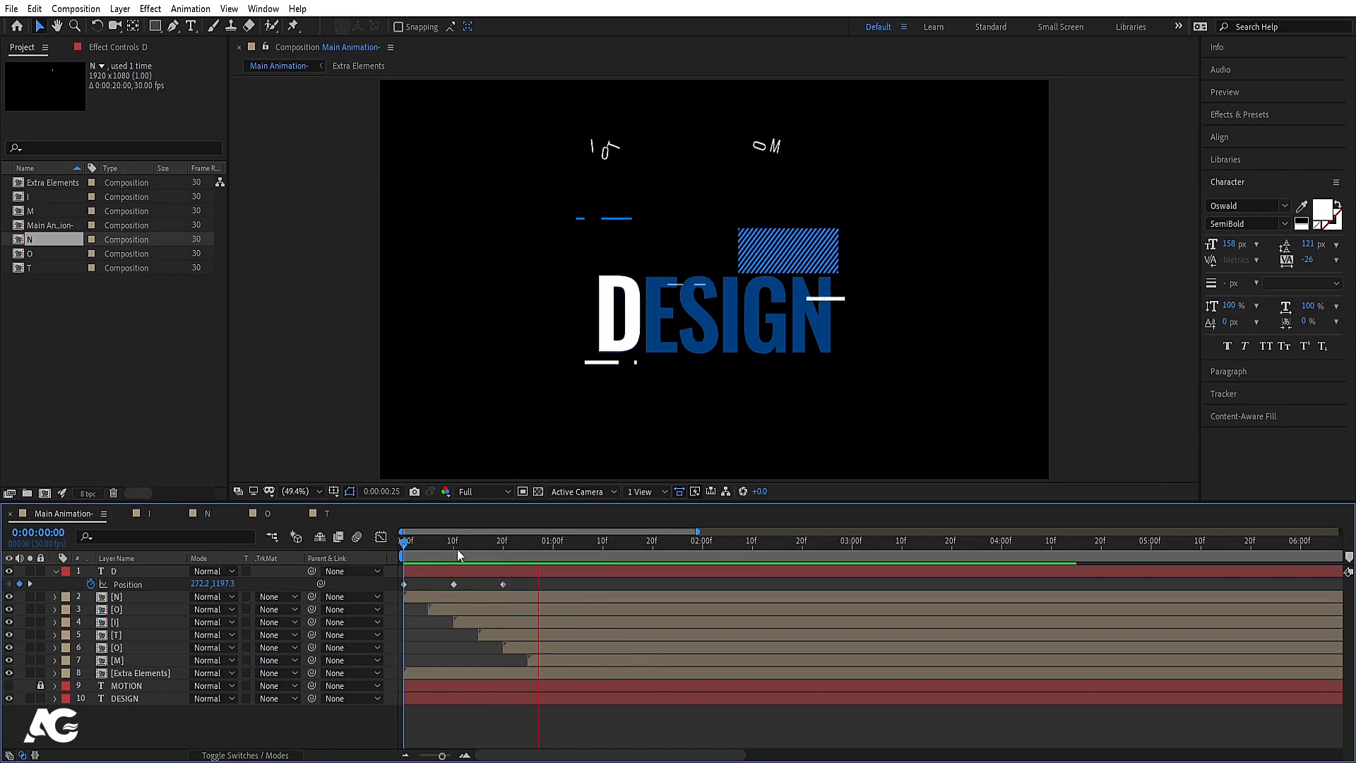
# Step: Apply Easy Ease to the three D position keyframes and reshape both speed curves into sharp peaks midway between keyframes
pyautogui.moveTo(514, 583); pyautogui.dragTo(298, 604)
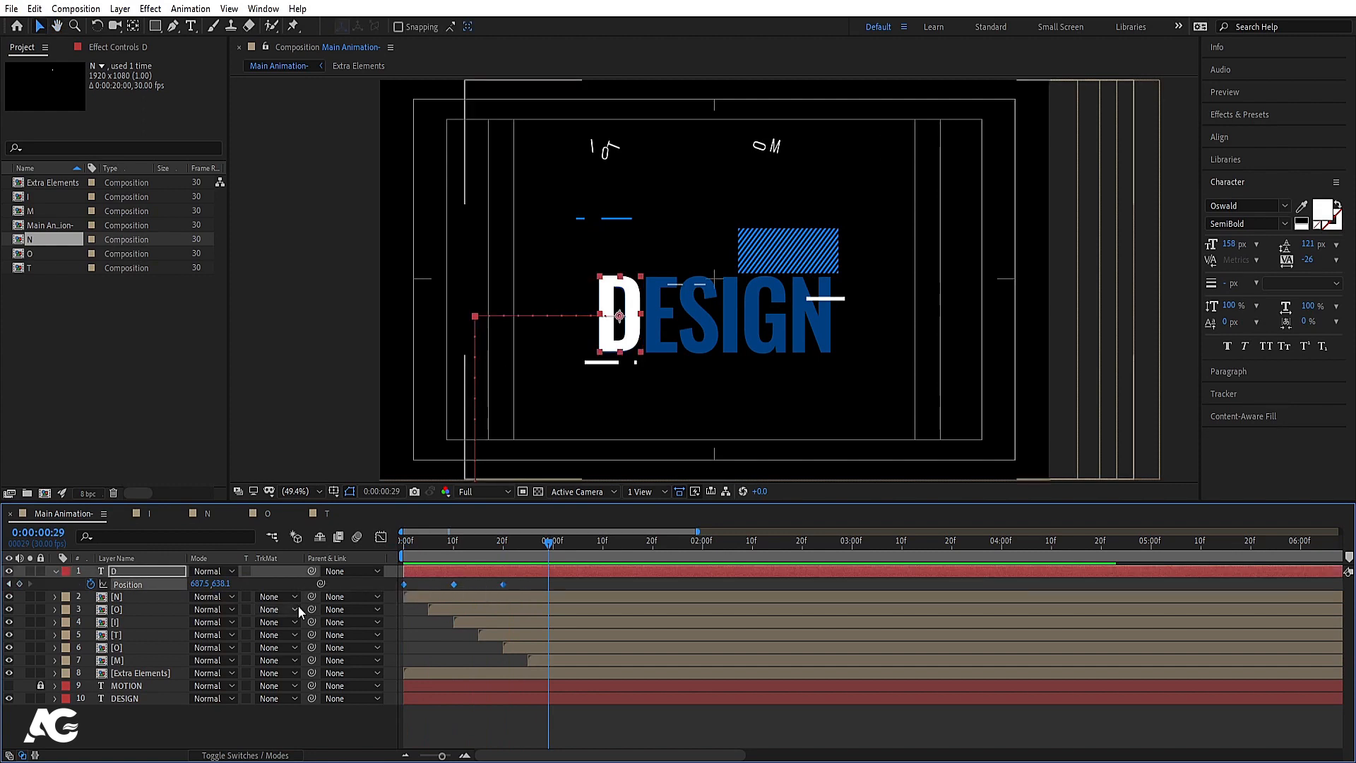
pyautogui.press('F9')
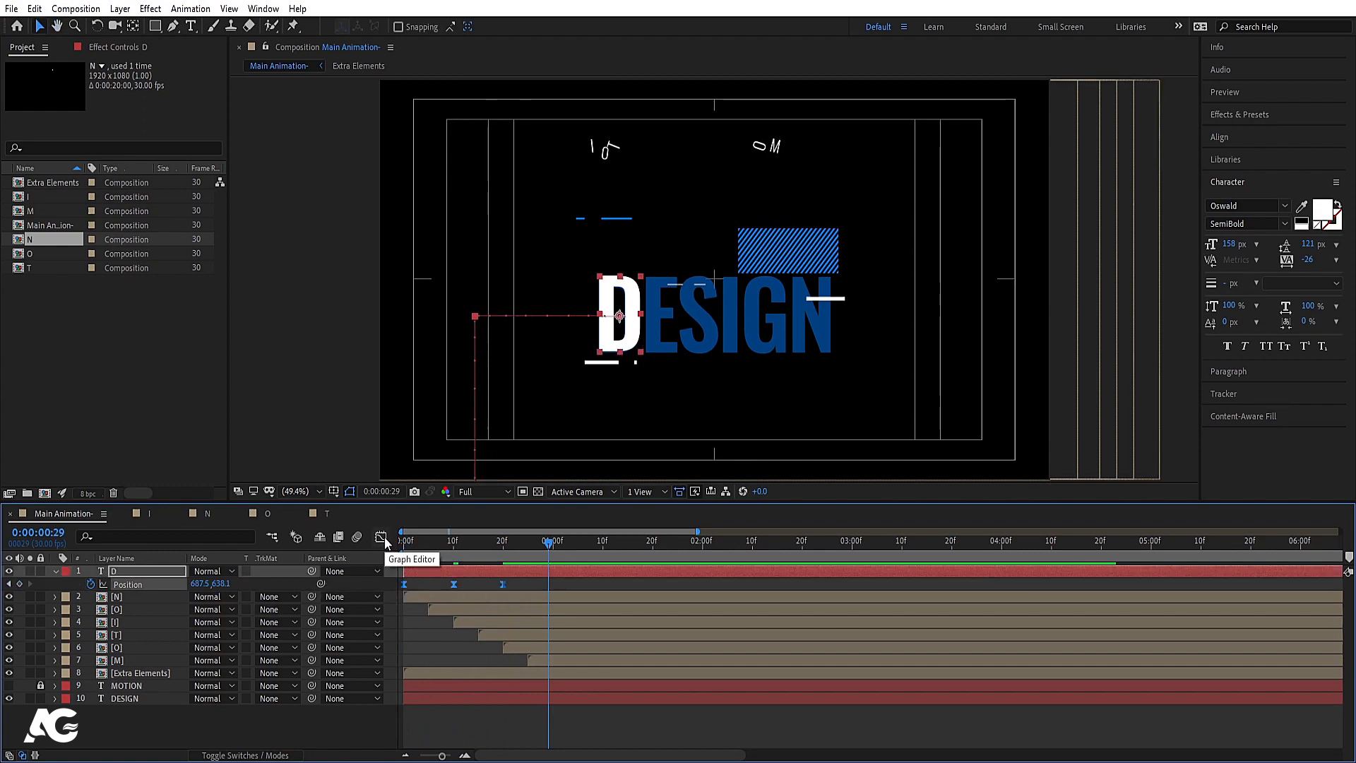
pyautogui.click(382, 538)
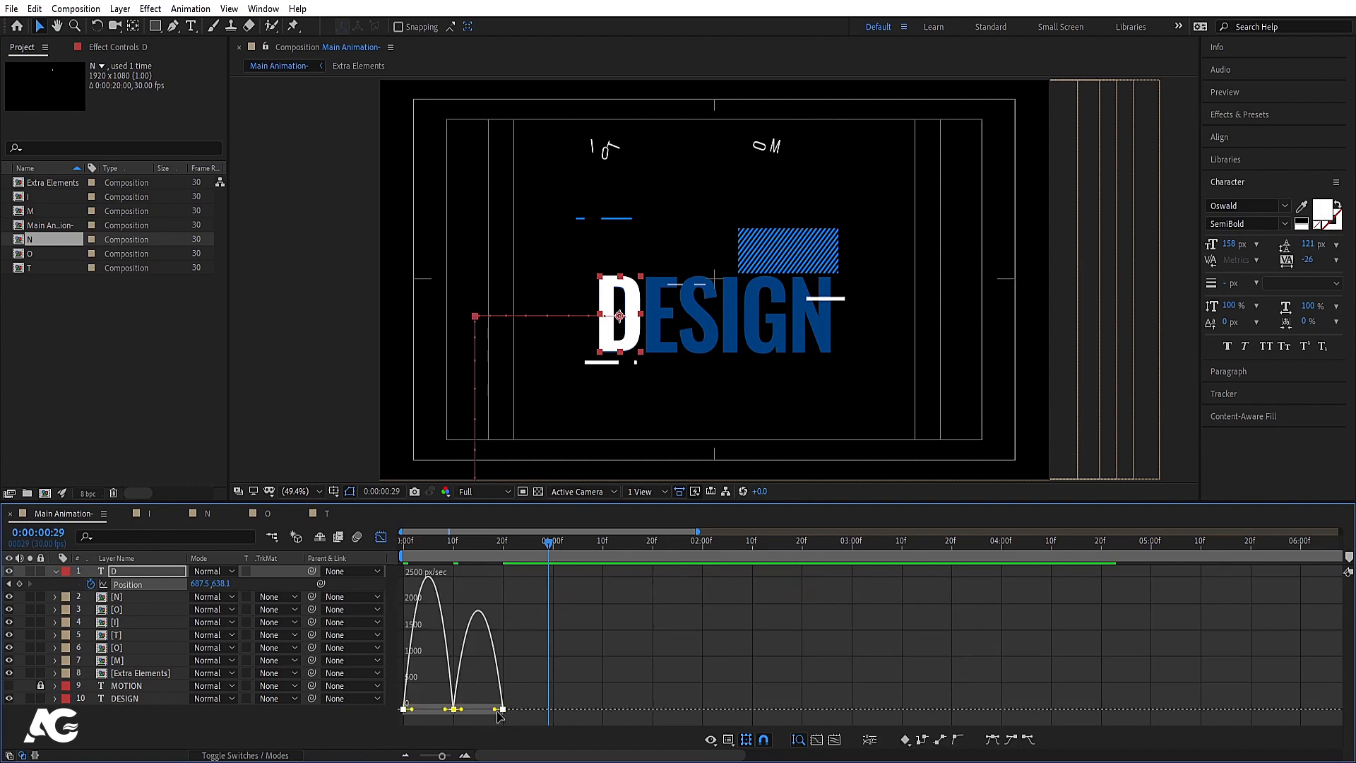
pyautogui.moveTo(495, 709); pyautogui.dragTo(461, 709)
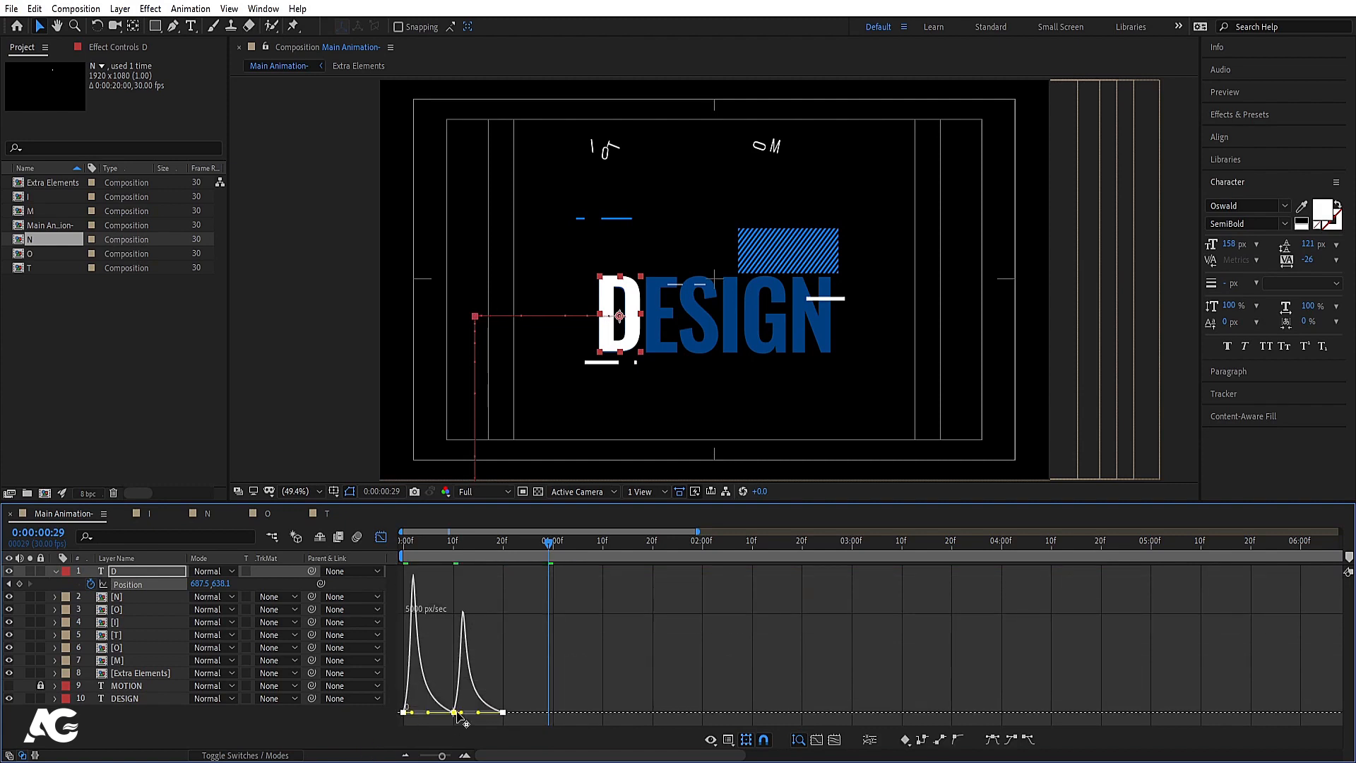
pyautogui.hotkey('ctrl', 'z')
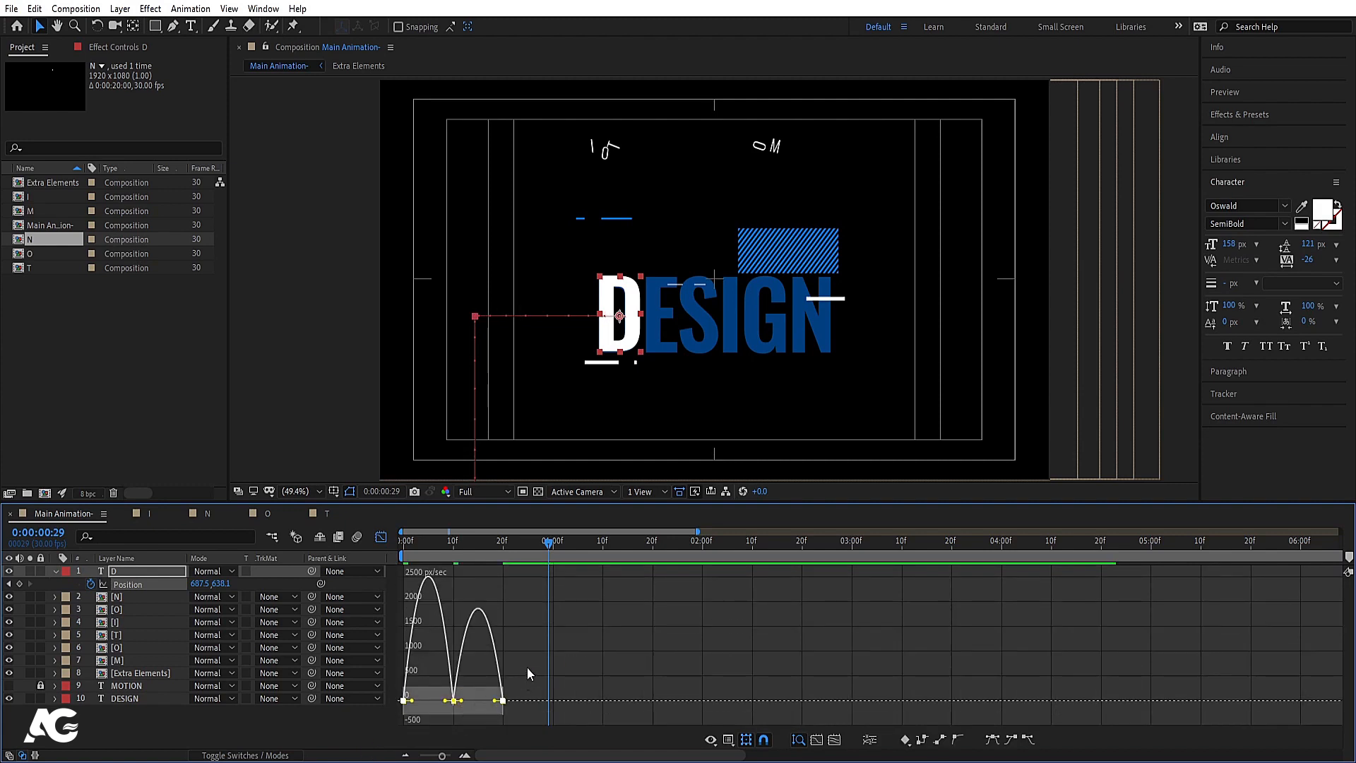
pyautogui.moveTo(494, 709)
pyautogui.mouseDown()
pyautogui.moveTo(461, 709)
pyautogui.moveTo(479, 711)
pyautogui.mouseUp()
pyautogui.press('Home')
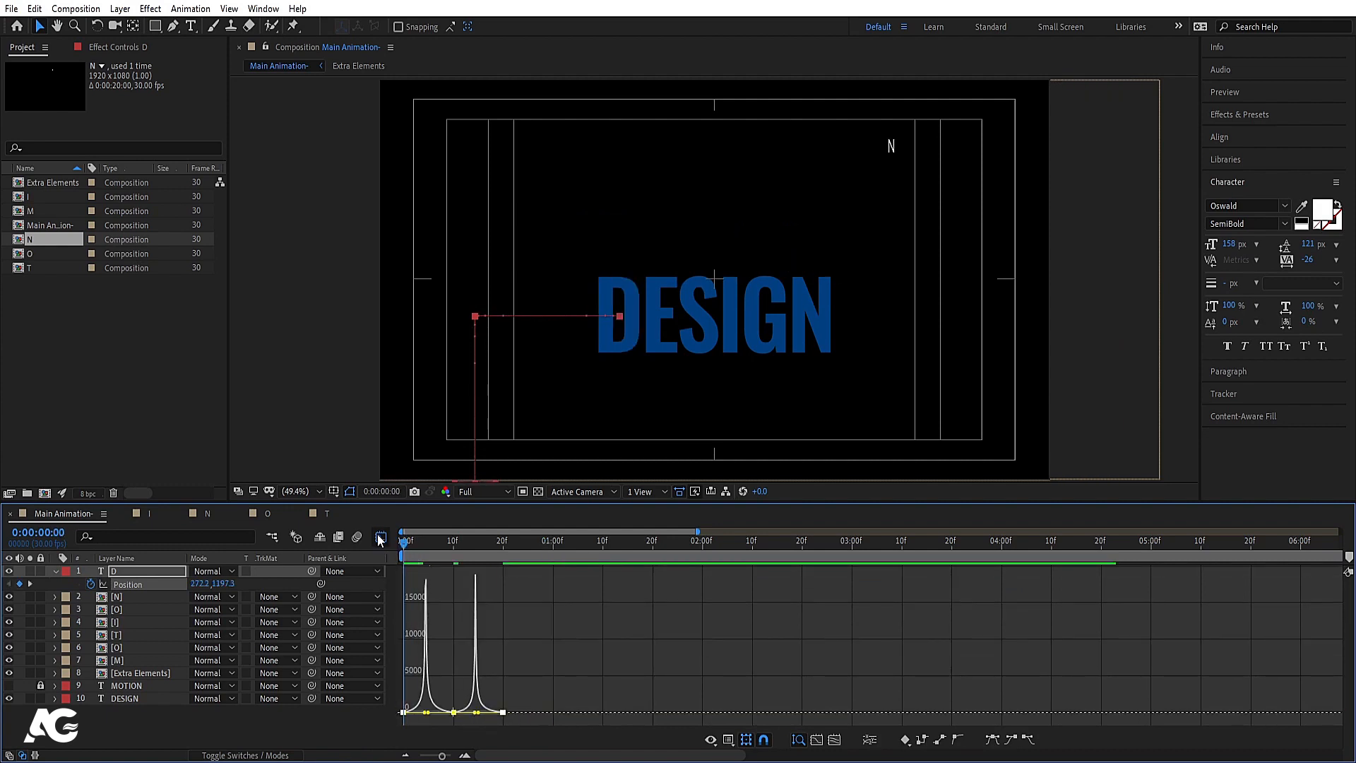
pyautogui.click(381, 536)
# Step: Play back the eased D movement from the start of the composition
pyautogui.press('space')
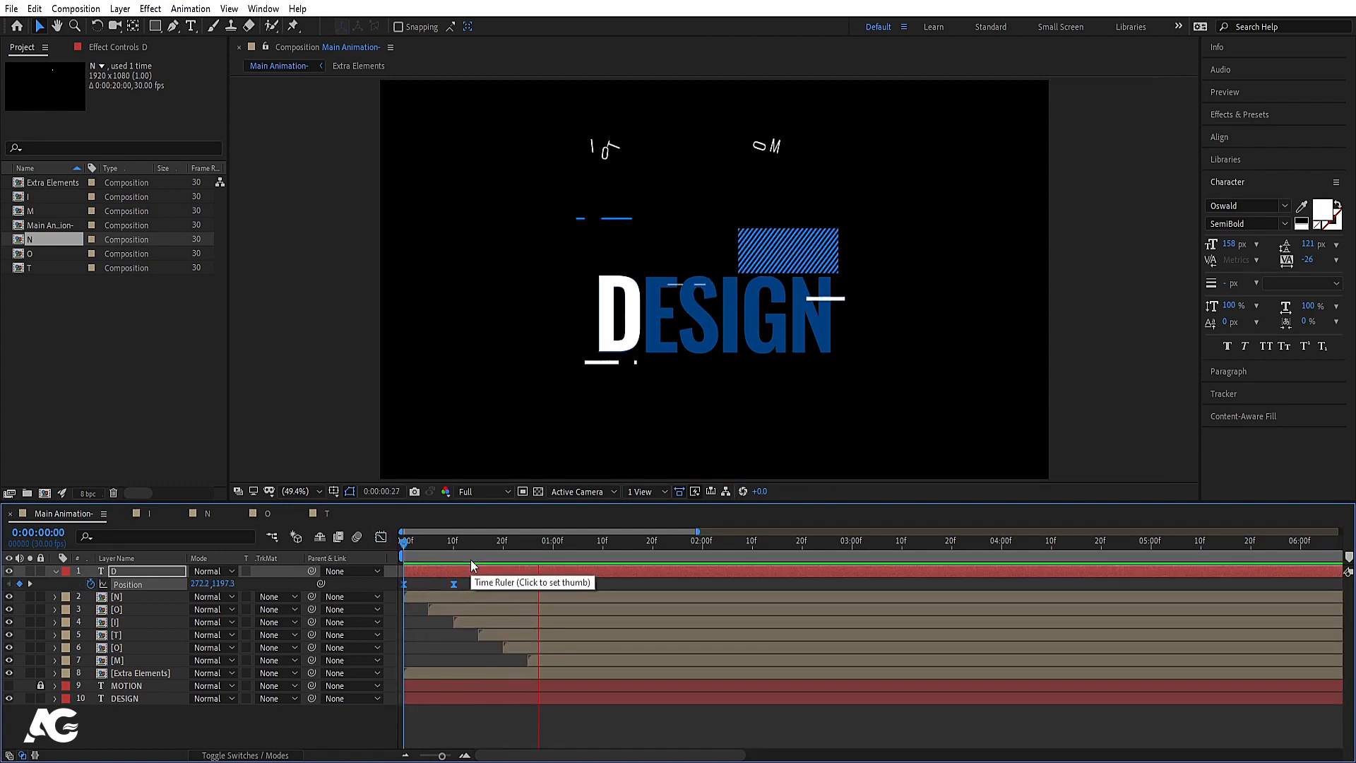
pyautogui.press('space')
pyautogui.press('Home')
pyautogui.press('space')
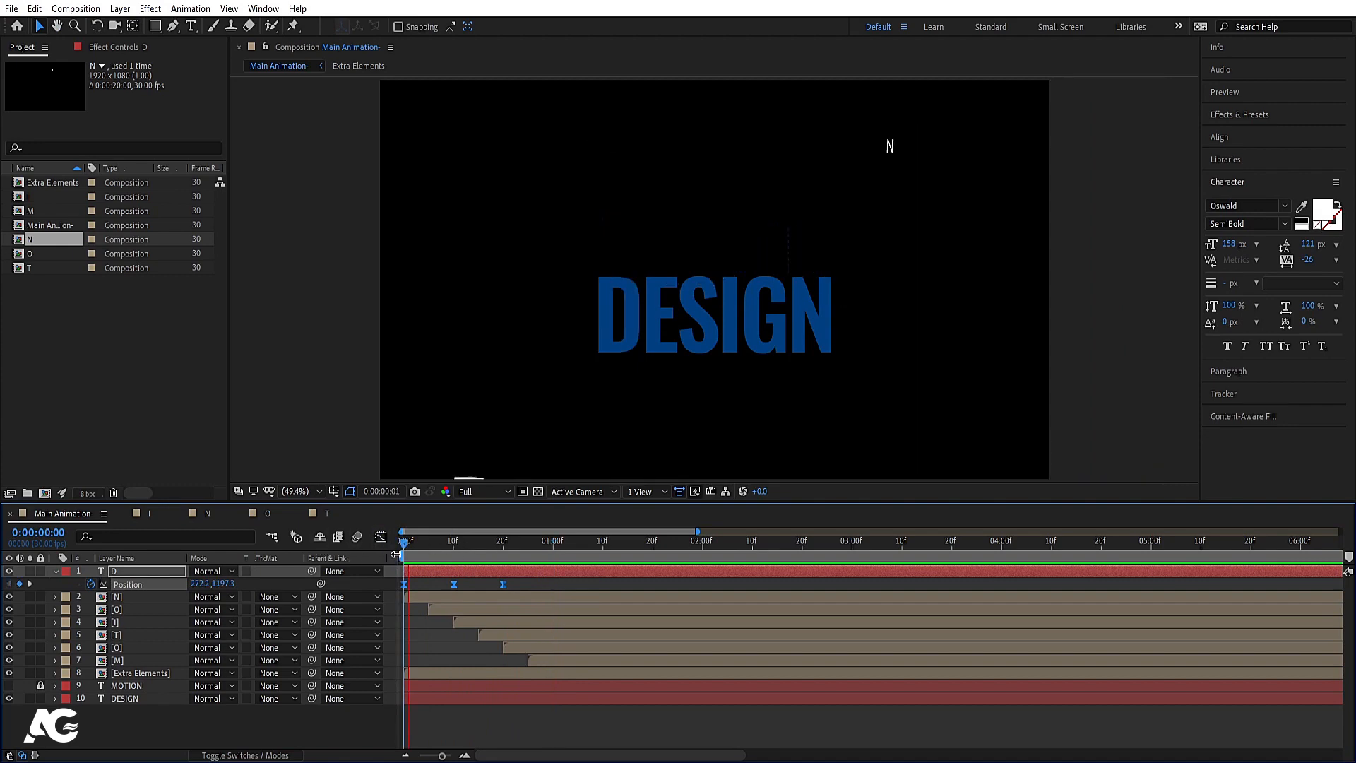
pyautogui.press('space')
# Step: Add a rotation keyframe to the D layer at frame 0 and show its position keyframes alongside
pyautogui.moveTo(429, 547); pyautogui.dragTo(395, 549)
pyautogui.click(133, 570)
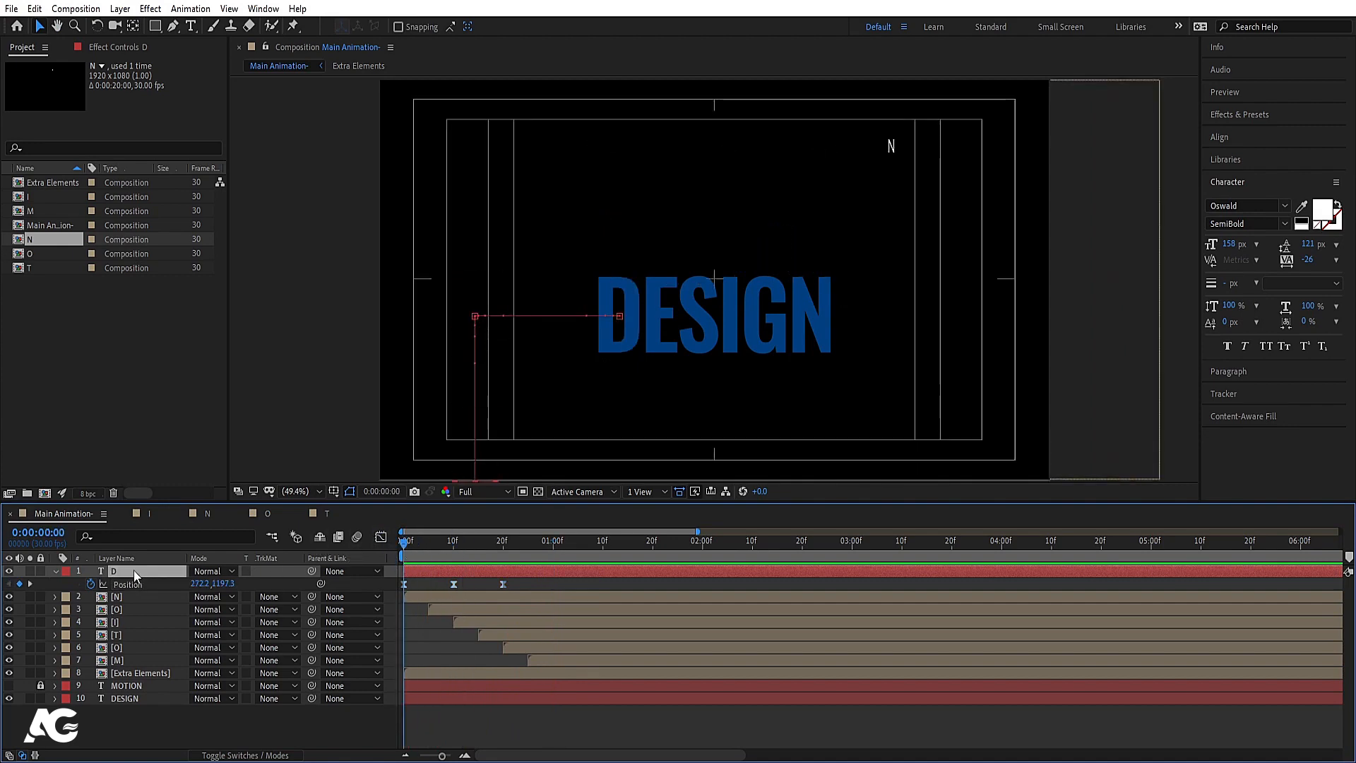
pyautogui.press('r')
pyautogui.click(90, 584)
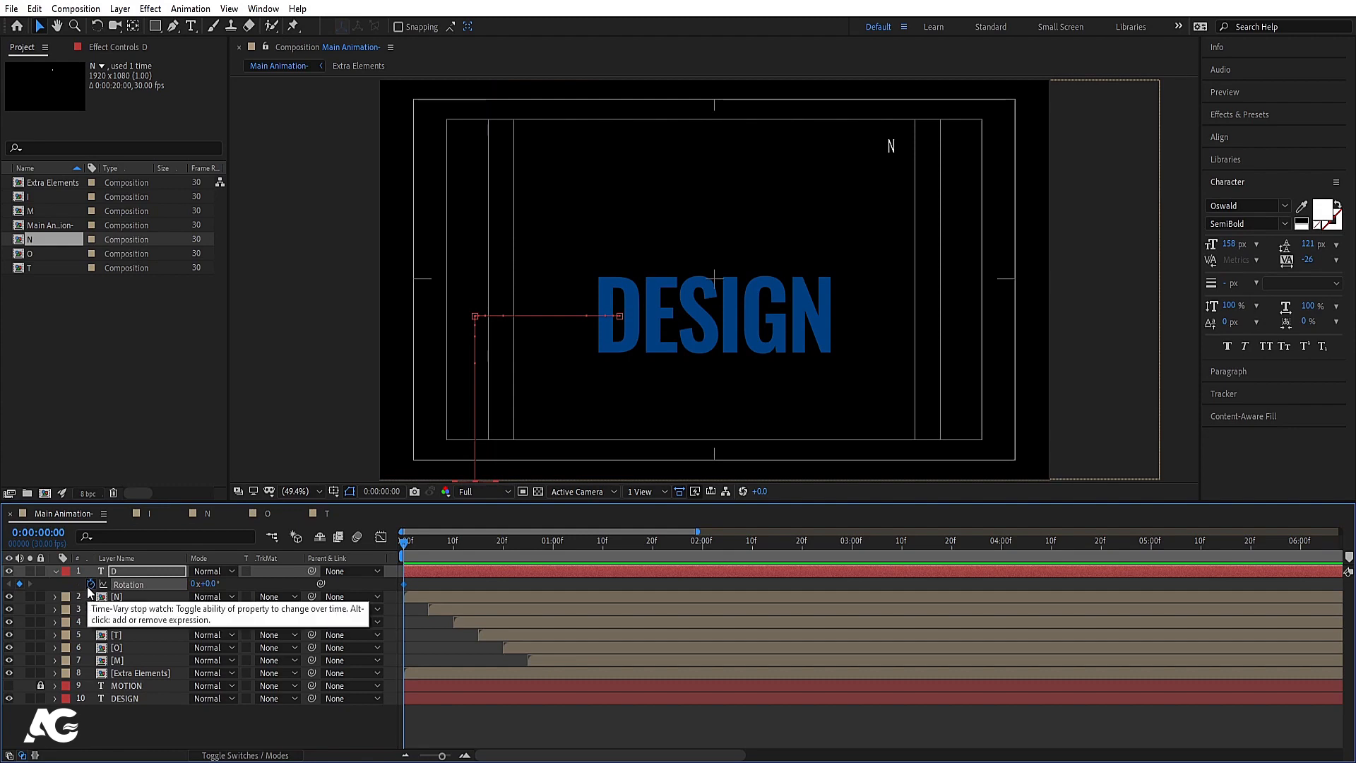
pyautogui.hotkey('shift', 'p')
# Step: Set the D layer's rotation to 180° at frame 10
pyautogui.press('k')
pyautogui.press('F2')
pyautogui.press('space')
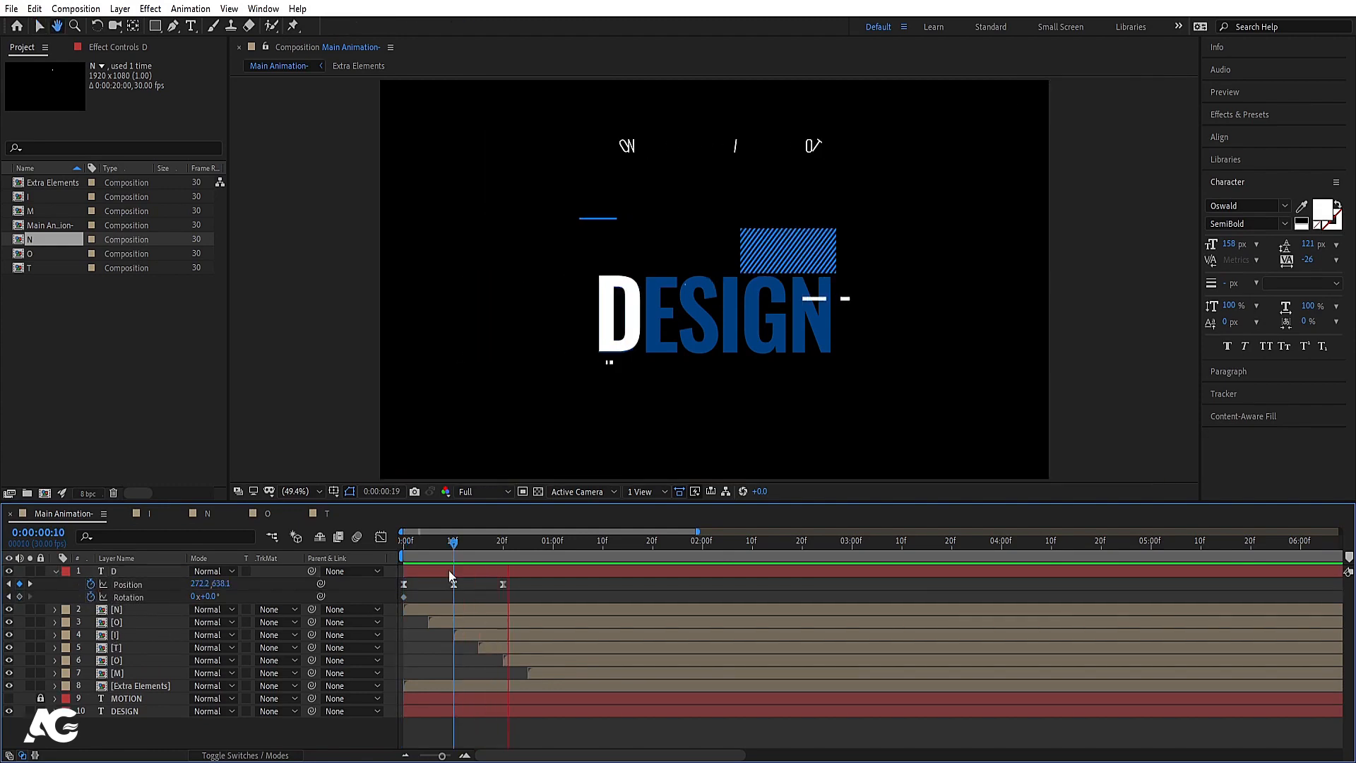
pyautogui.press('space')
pyautogui.click(454, 555)
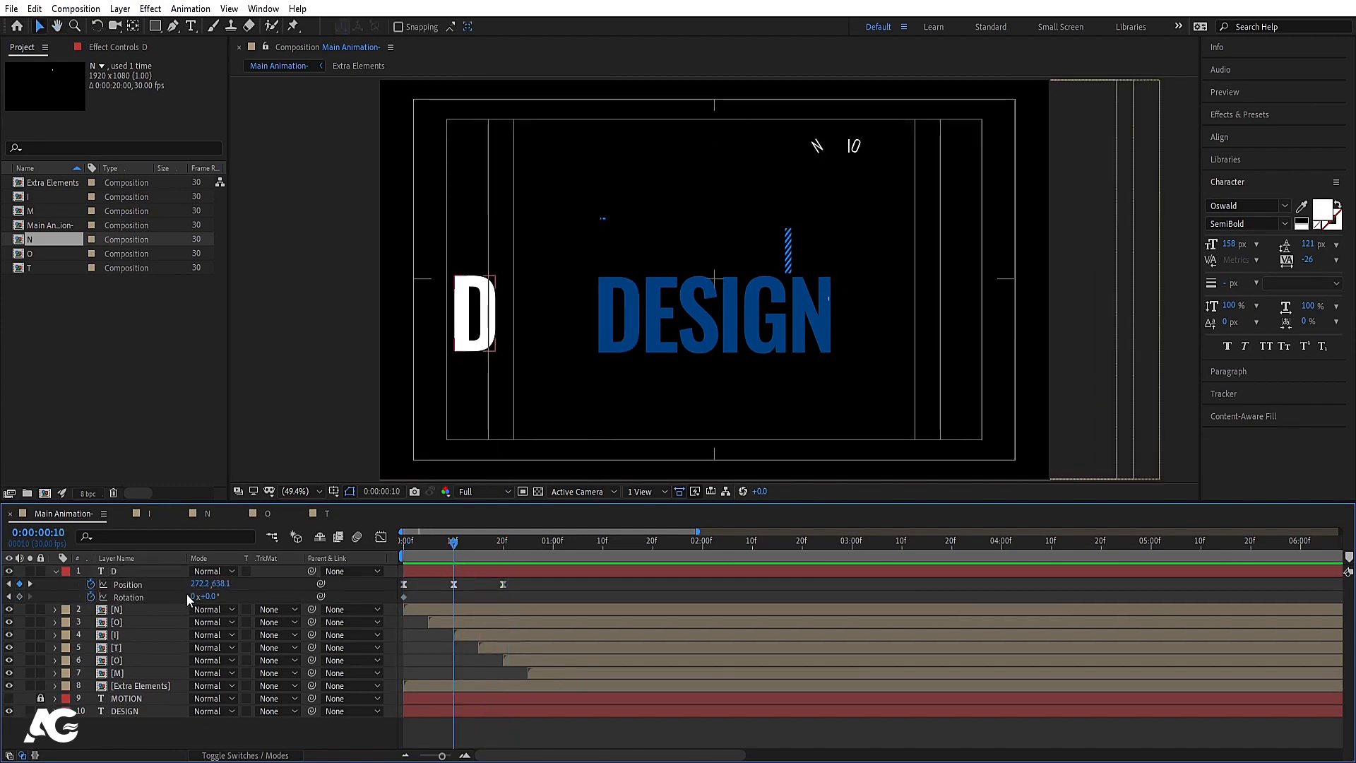
pyautogui.click(209, 595)
pyautogui.press('Return')
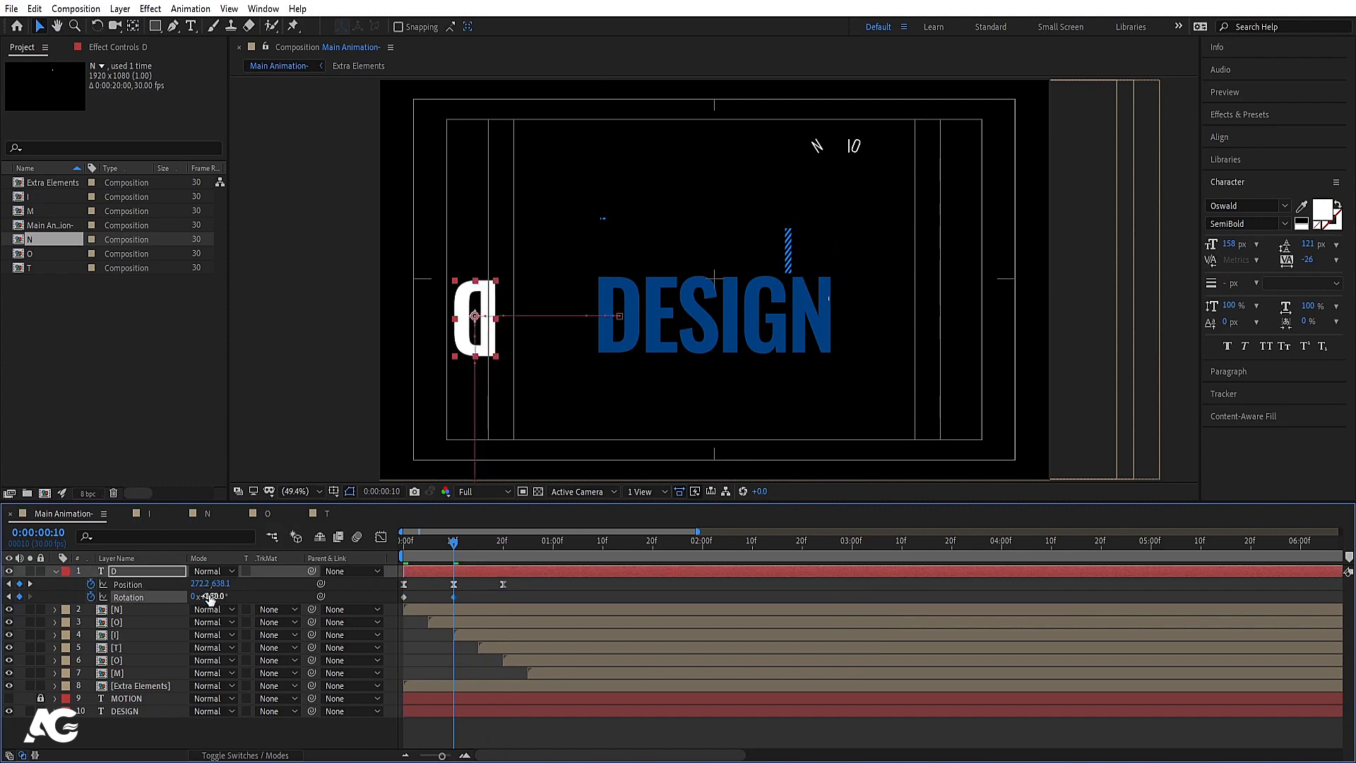
# Step: Set the D layer's rotation to 360° at frame 20
pyautogui.hotkey('shift', 'pagedown')
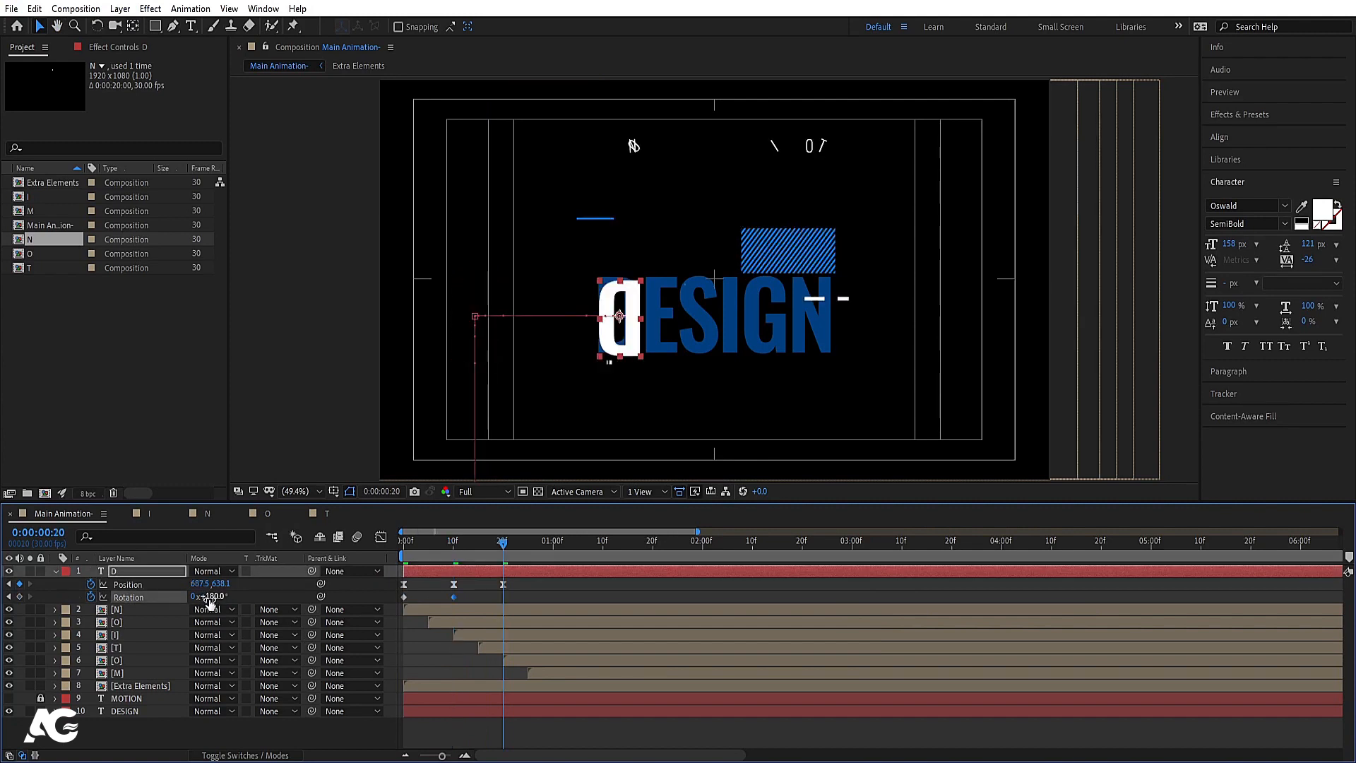
pyautogui.click(210, 597)
pyautogui.write('360')
pyautogui.press('Return')
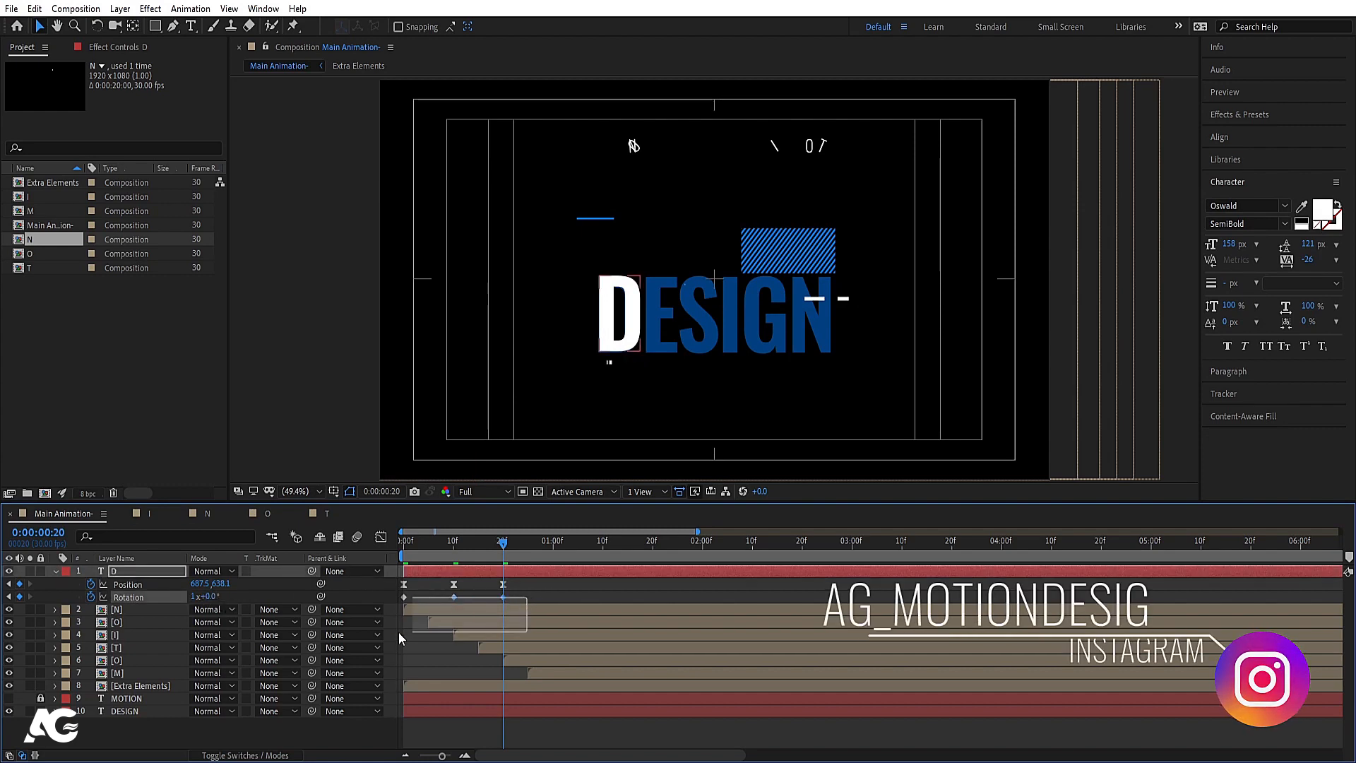
# Step: Apply Easy Ease to the three D rotation keyframes, reshape their speed curves into sharp central peaks, and preview the motion
pyautogui.click(378, 595)
pyautogui.press('F9')
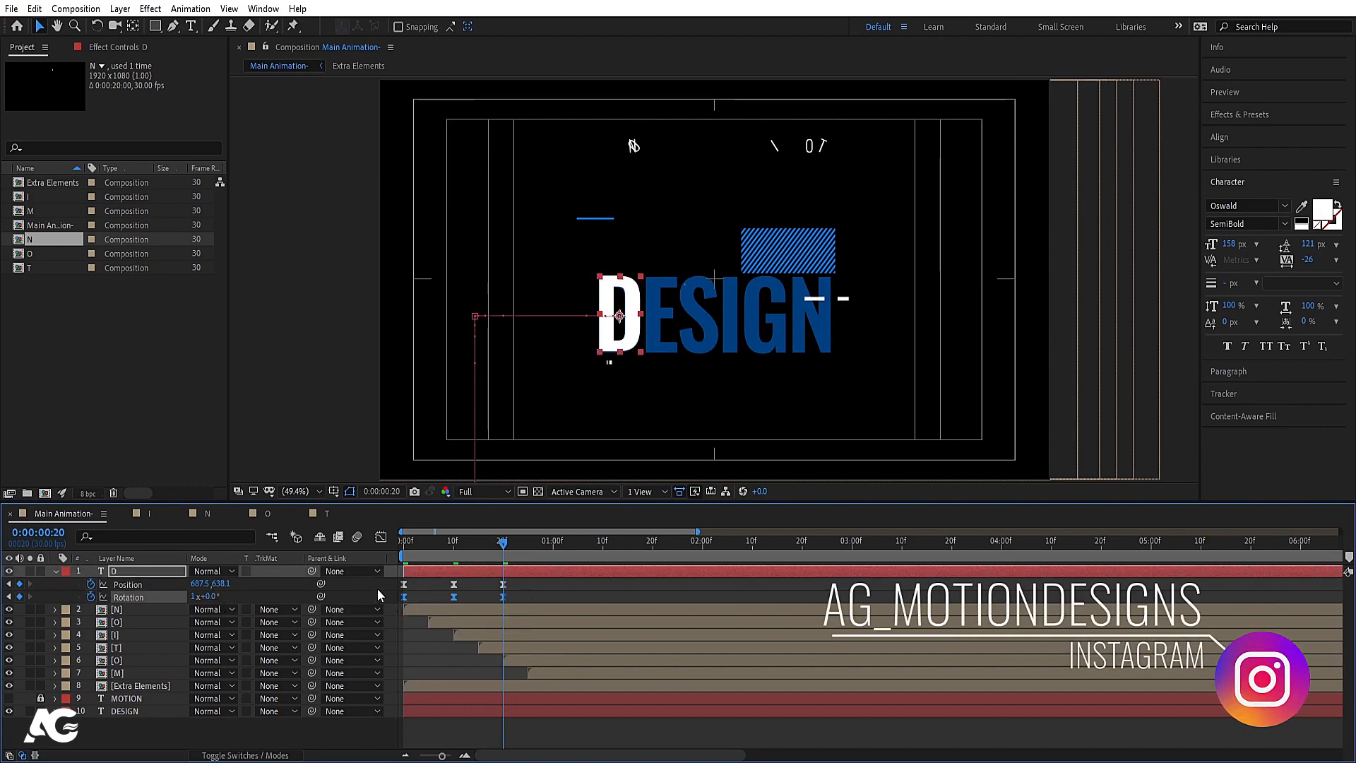
pyautogui.click(381, 537)
pyautogui.moveTo(573, 639); pyautogui.dragTo(399, 731)
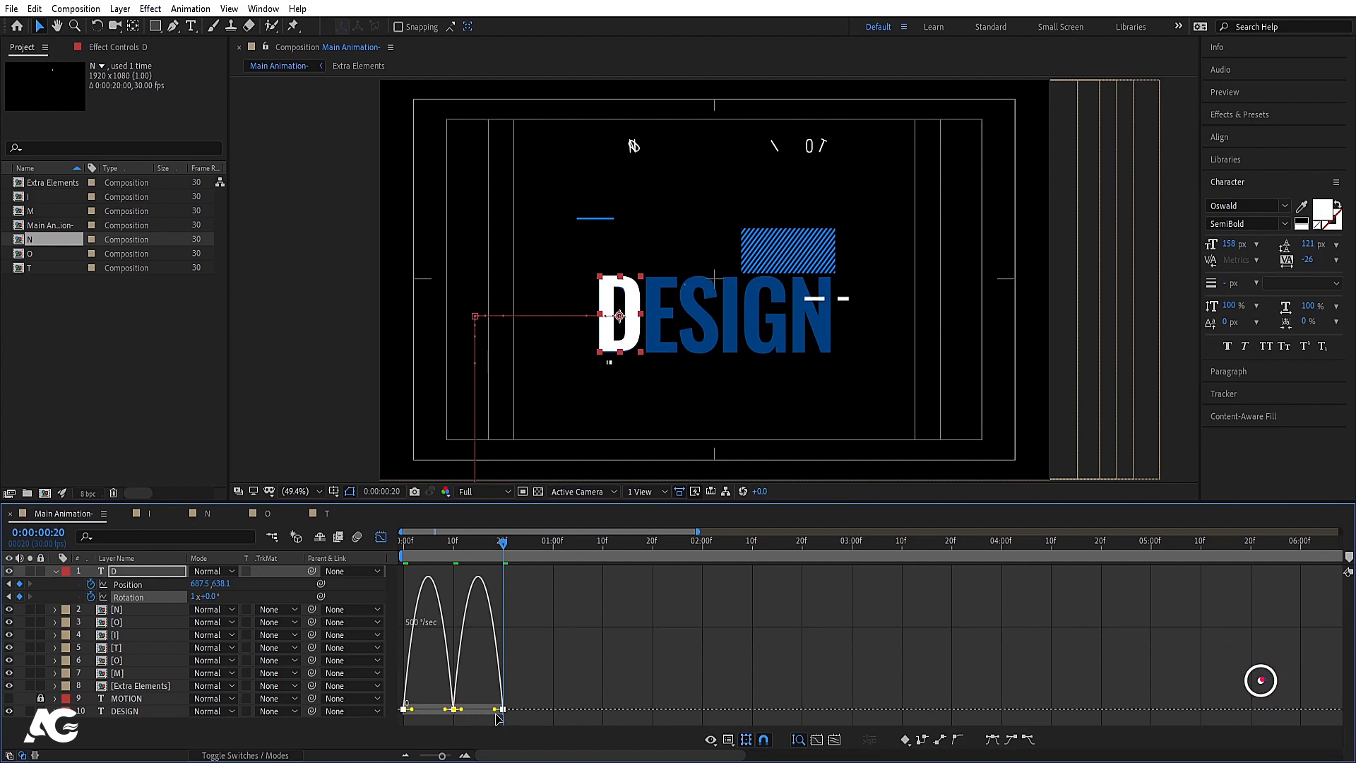
pyautogui.moveTo(494, 709); pyautogui.dragTo(470, 711)
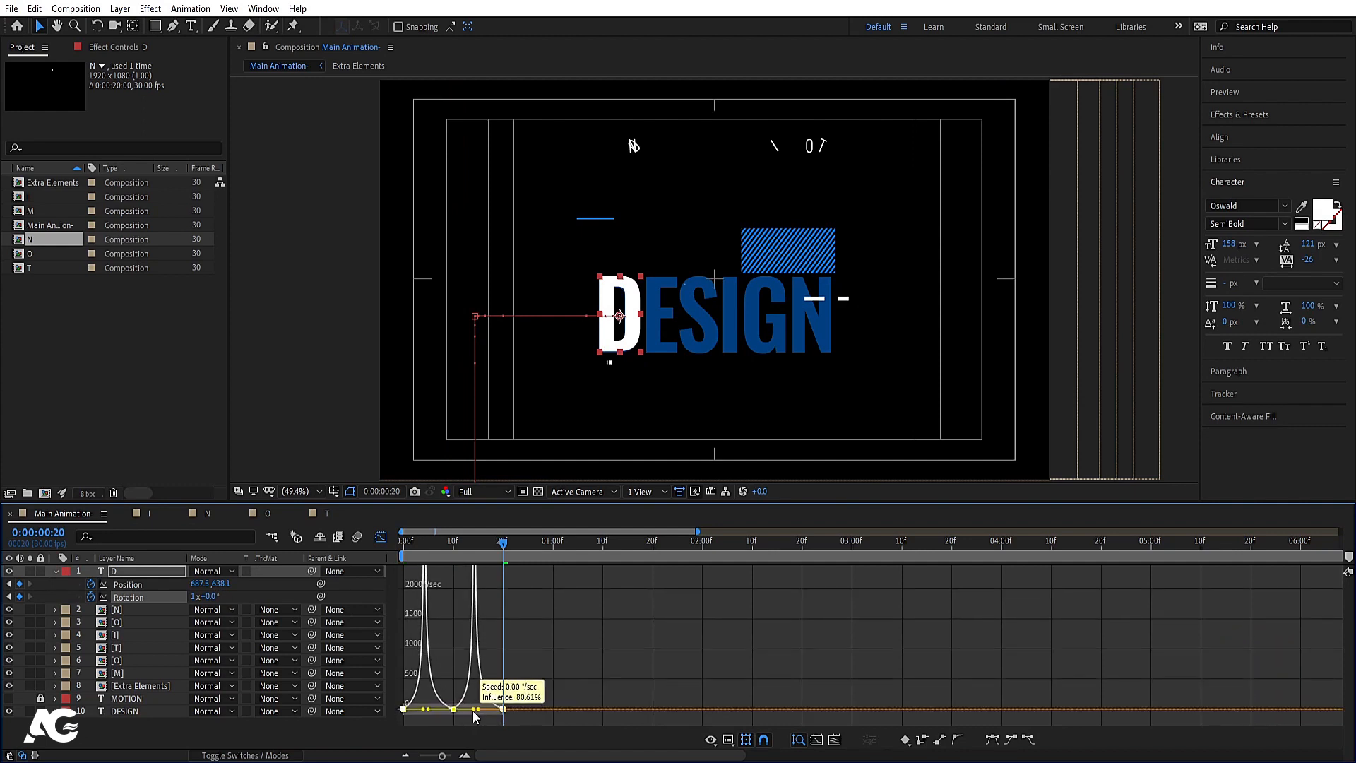
pyautogui.click(382, 537)
pyautogui.press('space')
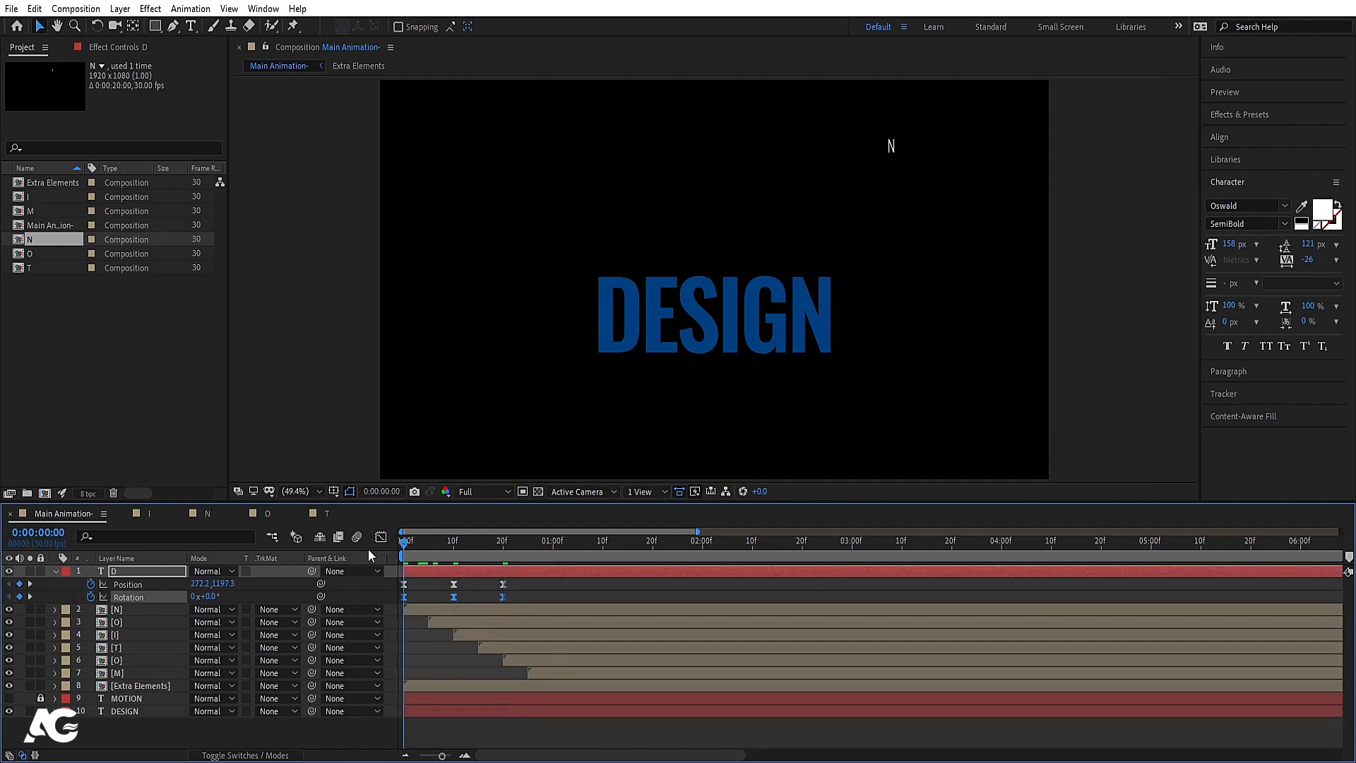
pyautogui.press('space')
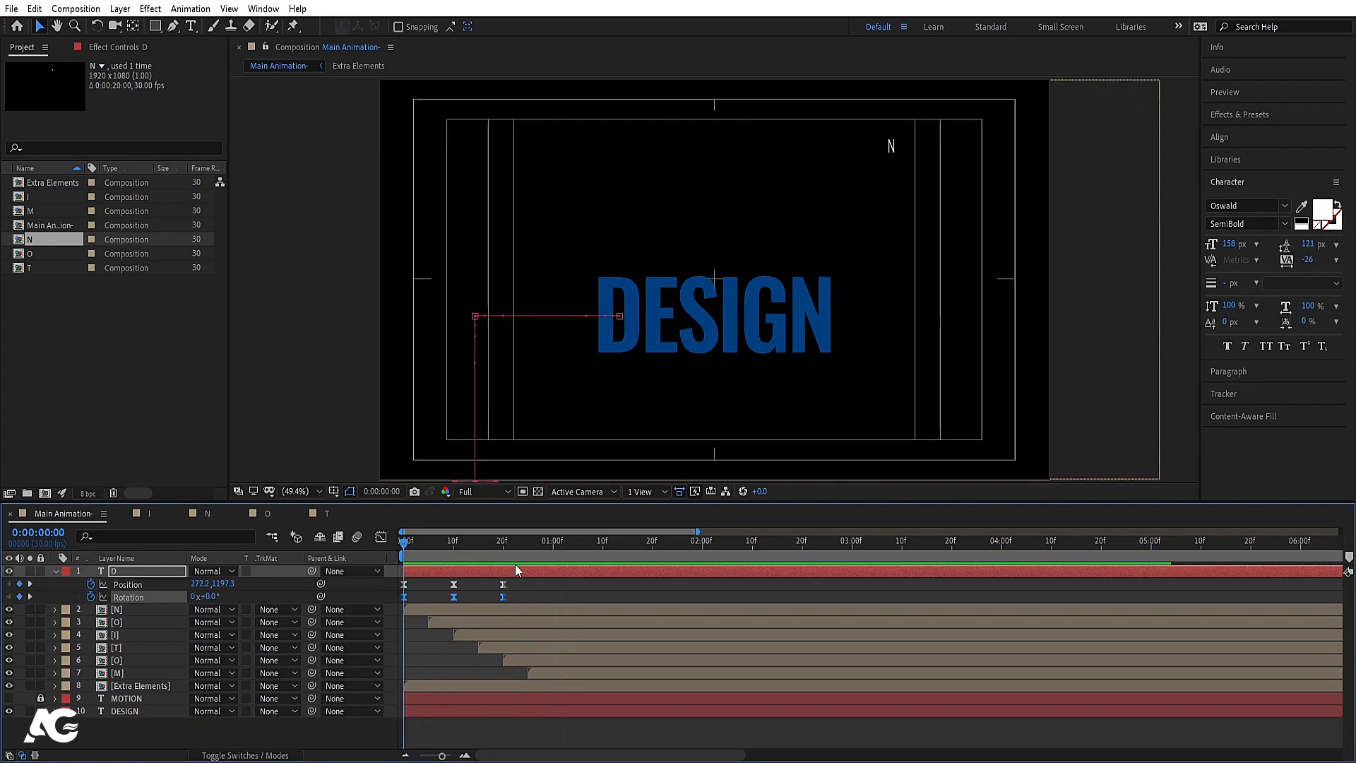
# Step: Stretch all D position and rotation keyframes proportionally so the last pair lands at 1 second, and preview the slower motion
pyautogui.moveTo(531, 583); pyautogui.dragTo(240, 649)
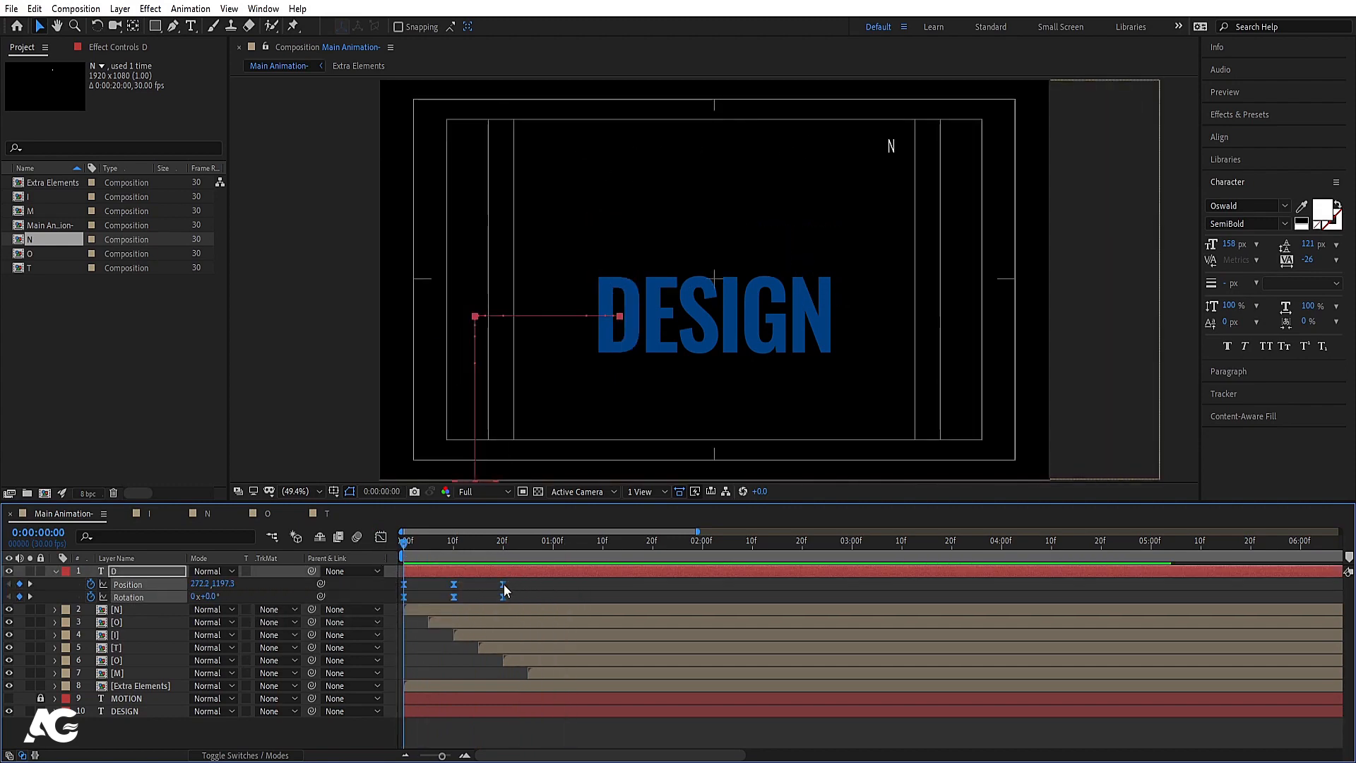
pyautogui.moveTo(503, 583); pyautogui.dragTo(553, 583)
pyautogui.press('space')
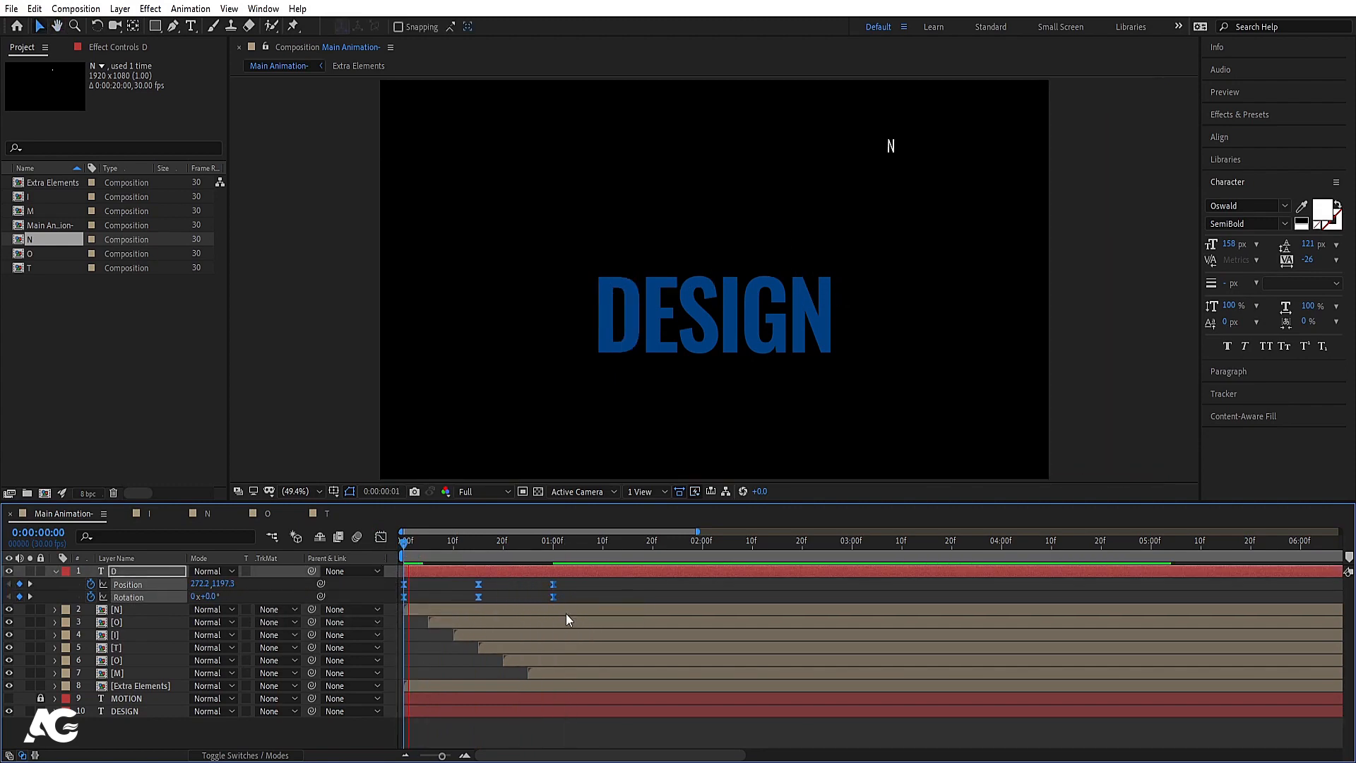
pyautogui.press('space')
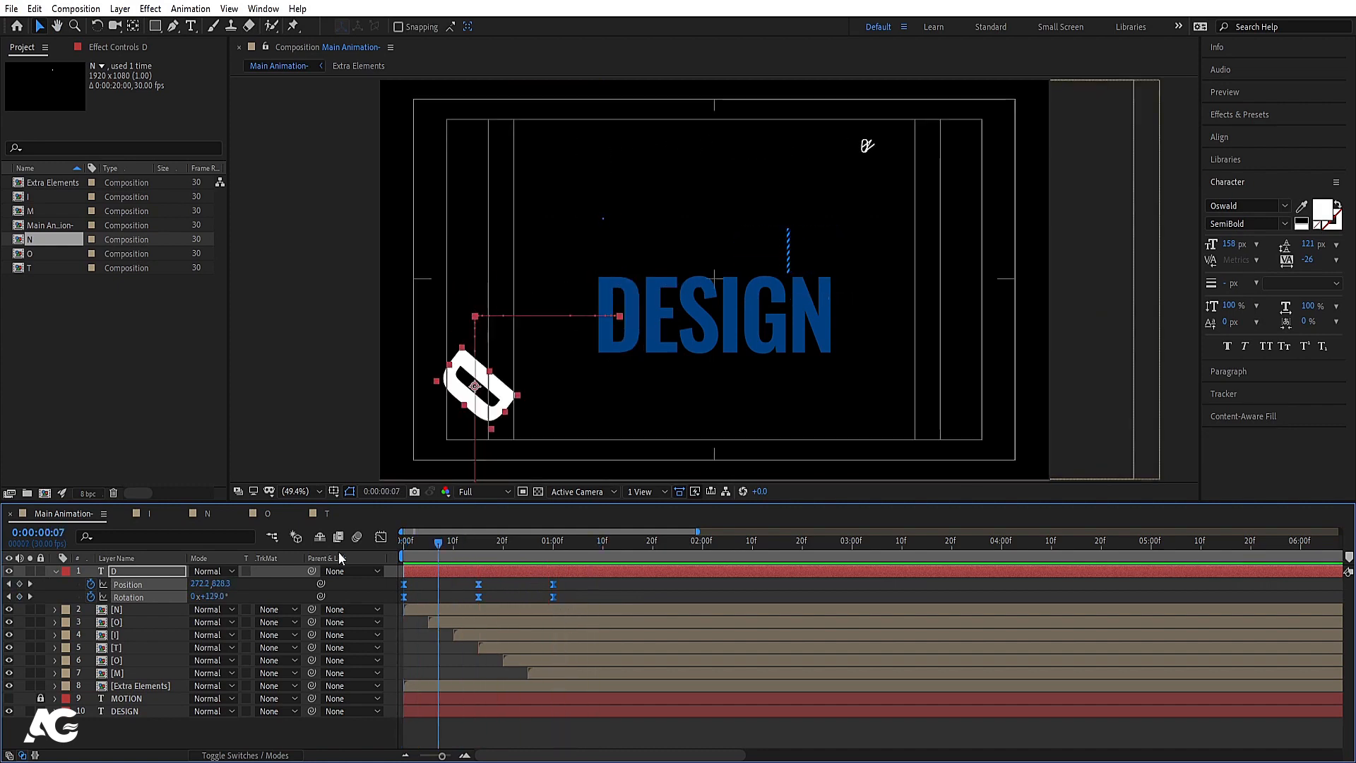
# Step: Pre-compose the animated D layer into a new composition named D, moving all attributes
pyautogui.press('Home')
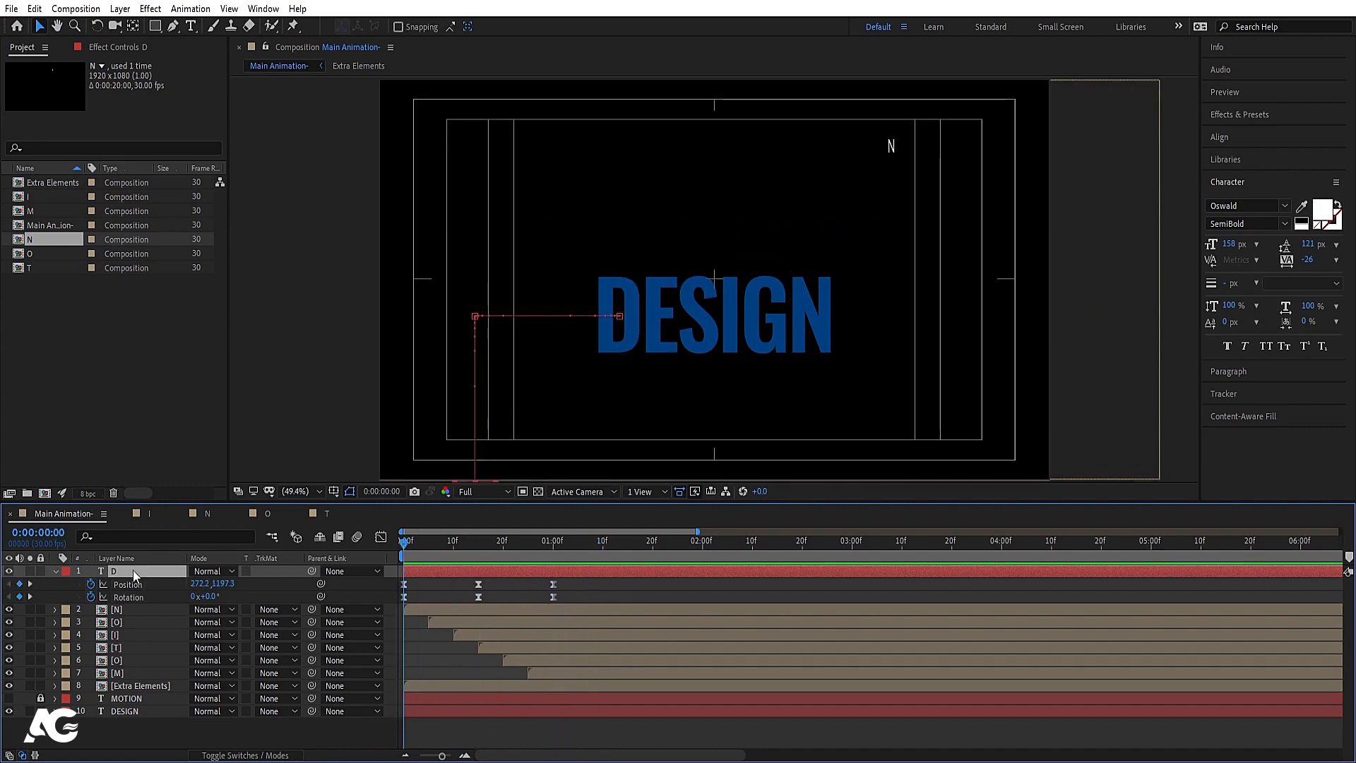
pyautogui.hotkey('ctrl', 'shift', 'c')
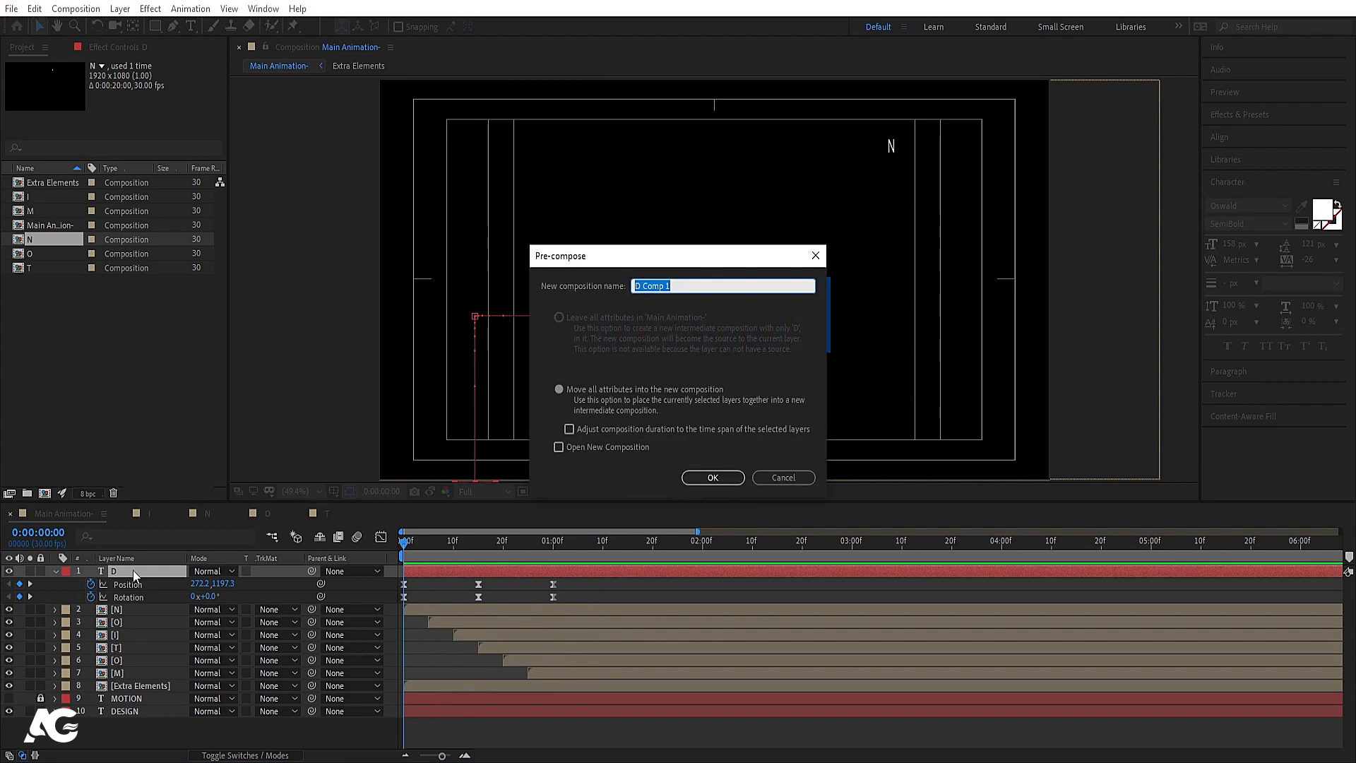
pyautogui.write('D')
pyautogui.press('Return')
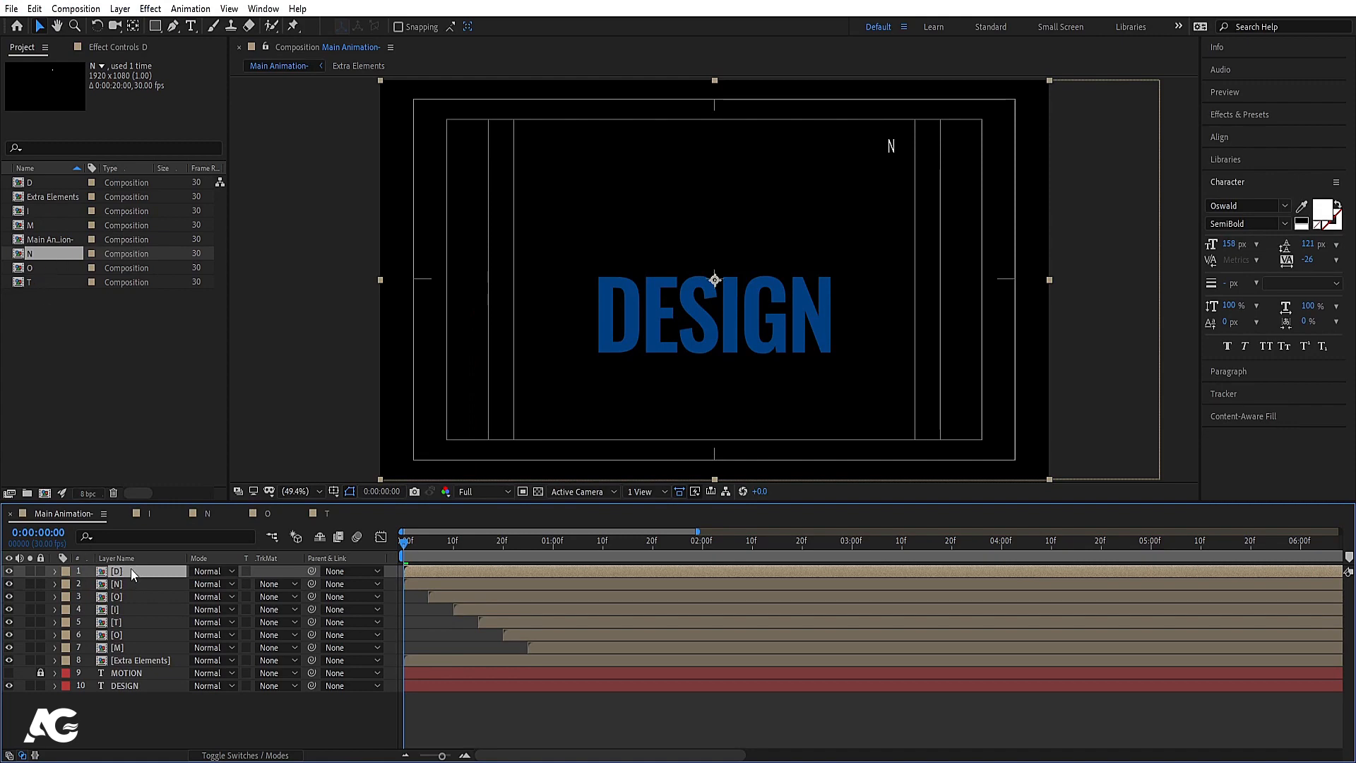
# Step: Duplicate the D composition in the project and name the copy E
pyautogui.click(37, 184)
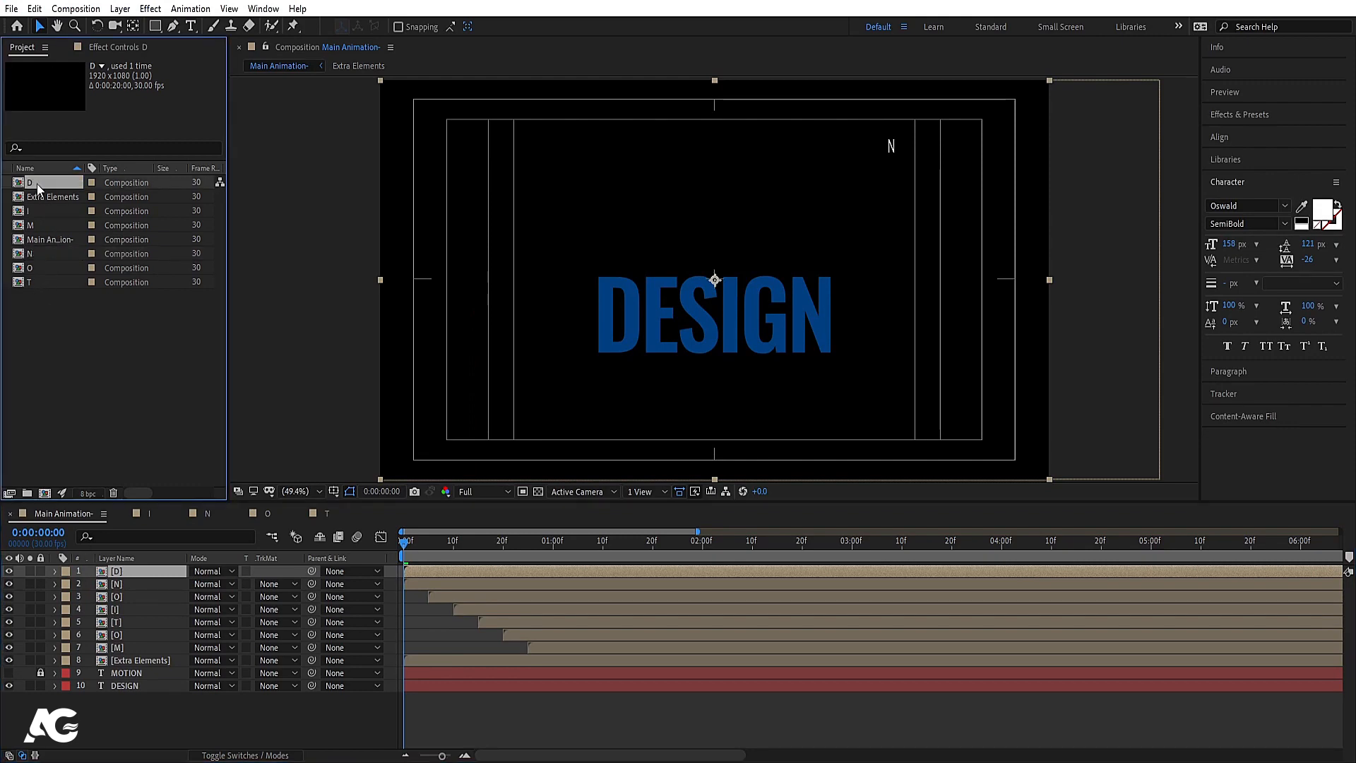
pyautogui.hotkey('ctrl', 'd')
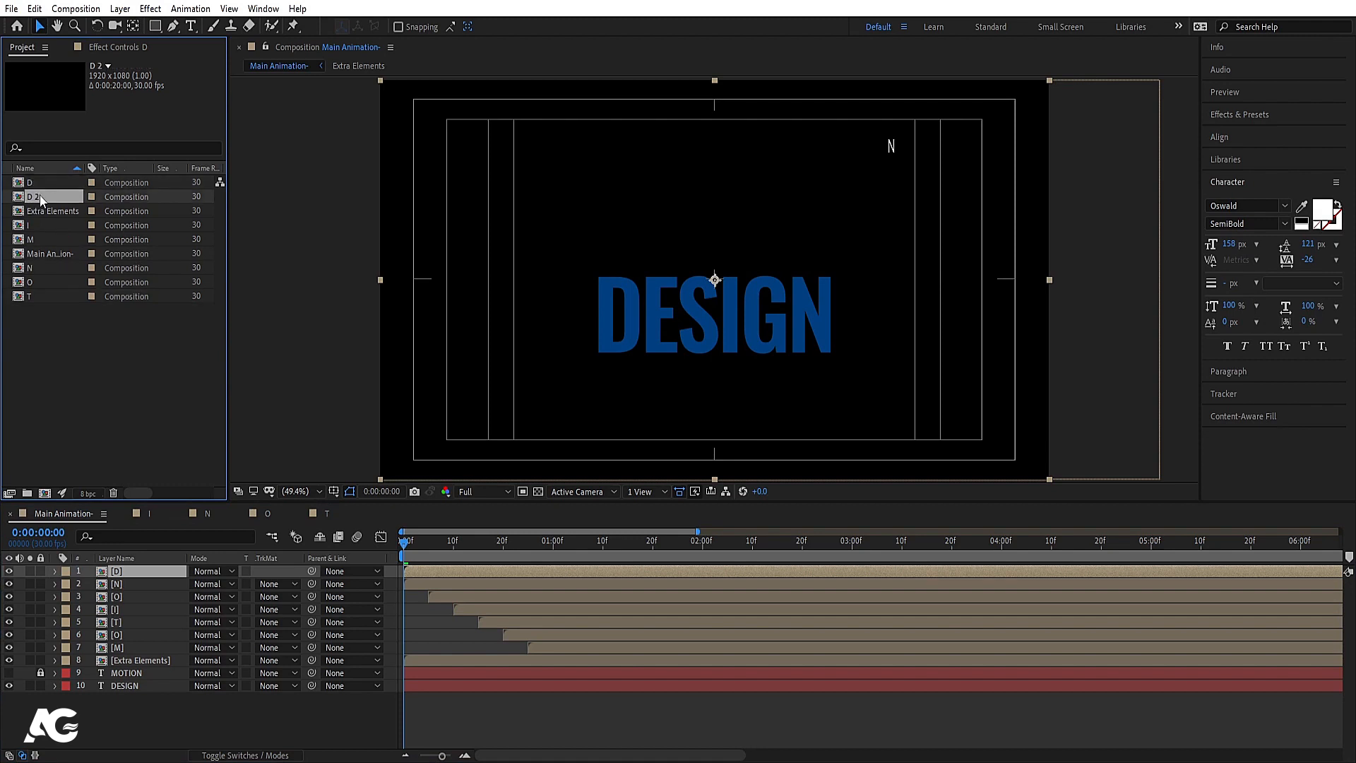
pyautogui.press('Return')
pyautogui.write('E')
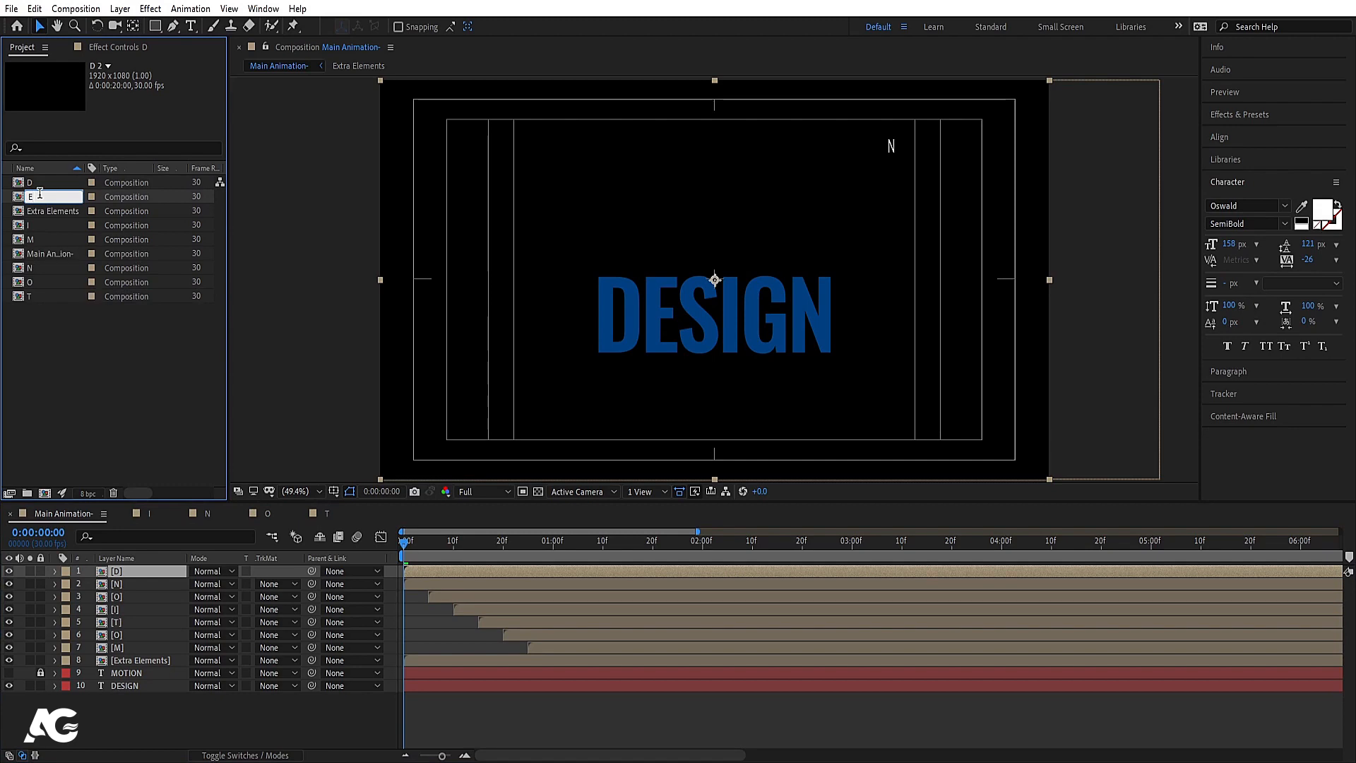
# Step: Close the open timelines of the I, N, O and T compositions
pyautogui.click(121, 513)
pyautogui.click(121, 513)
pyautogui.click(122, 513)
pyautogui.click(122, 513)
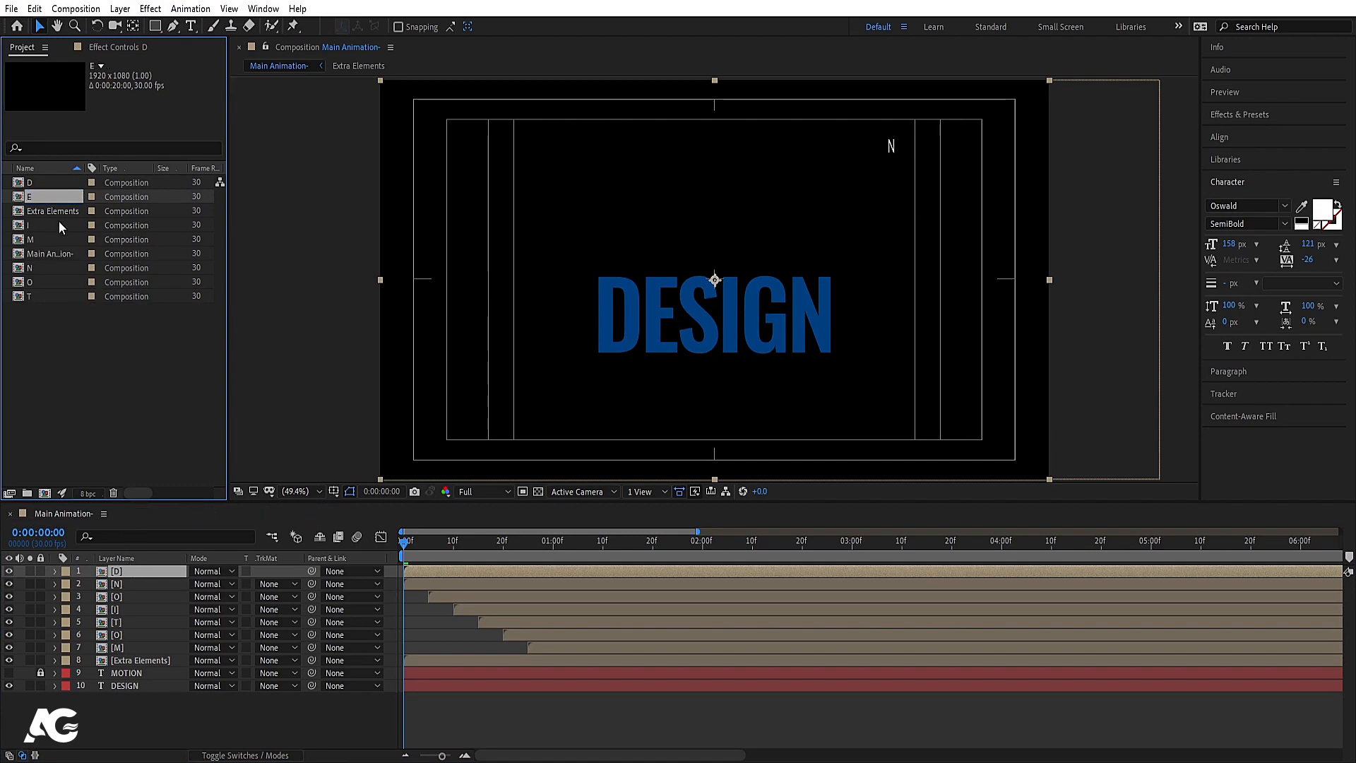
# Step: Open the E composition and replace its letter D with E at a frame where the letter is in place
pyautogui.doubleClick(31, 196)
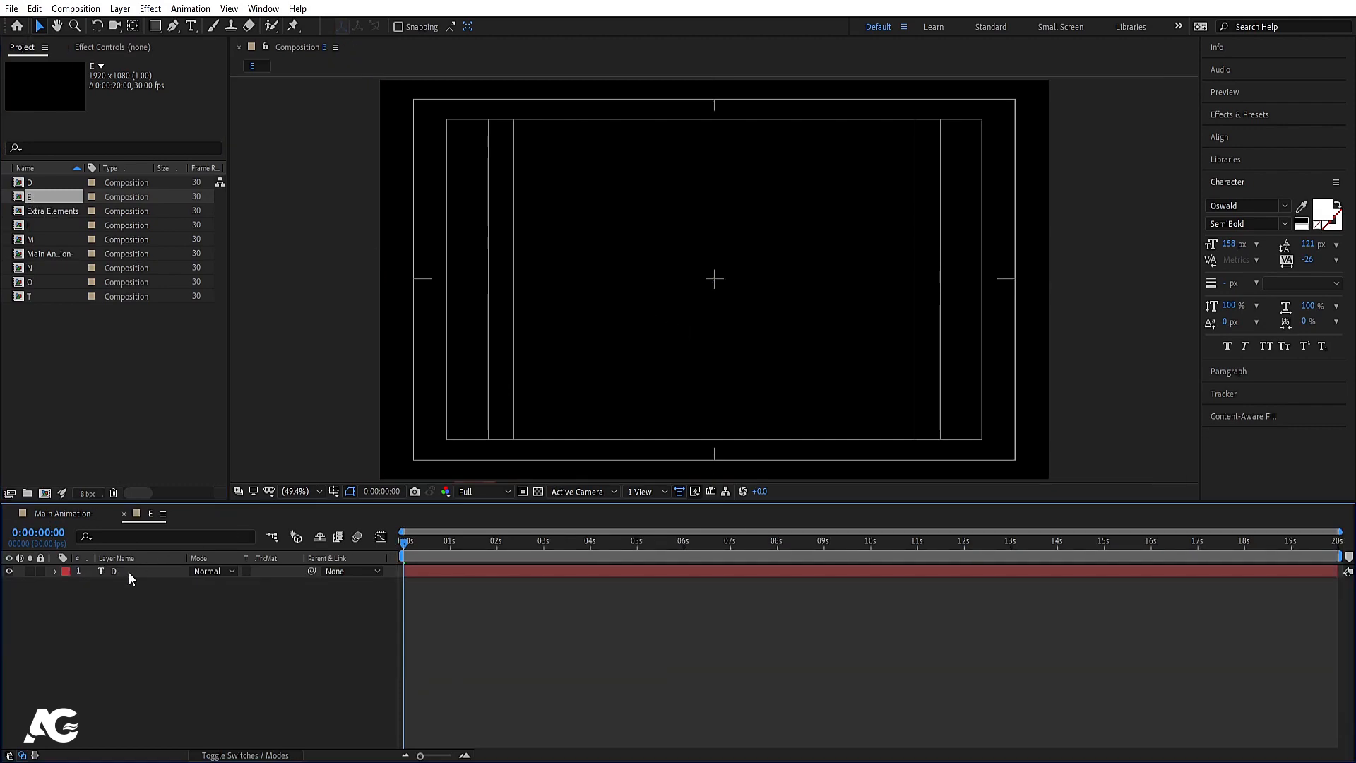
pyautogui.moveTo(472, 547); pyautogui.dragTo(480, 544)
pyautogui.click(619, 316)
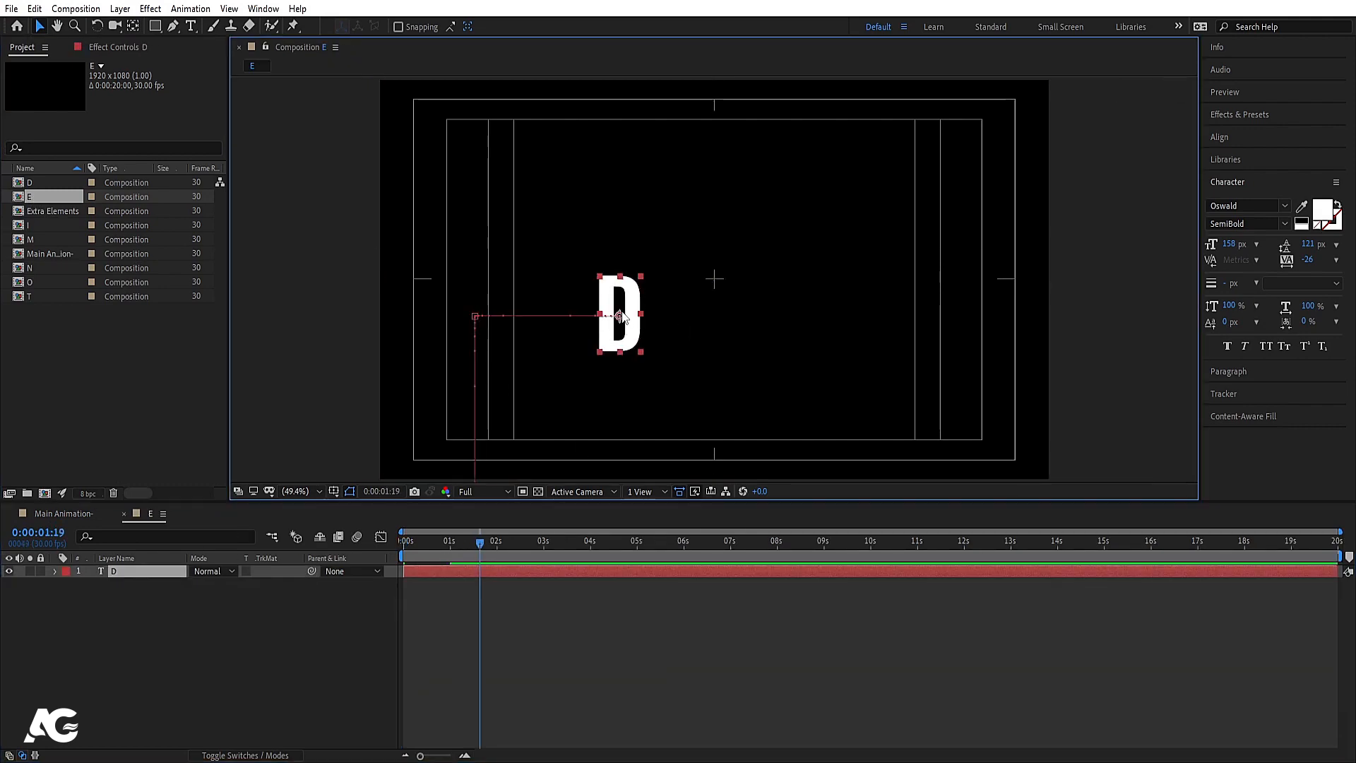
pyautogui.doubleClick(620, 315)
pyautogui.write('E')
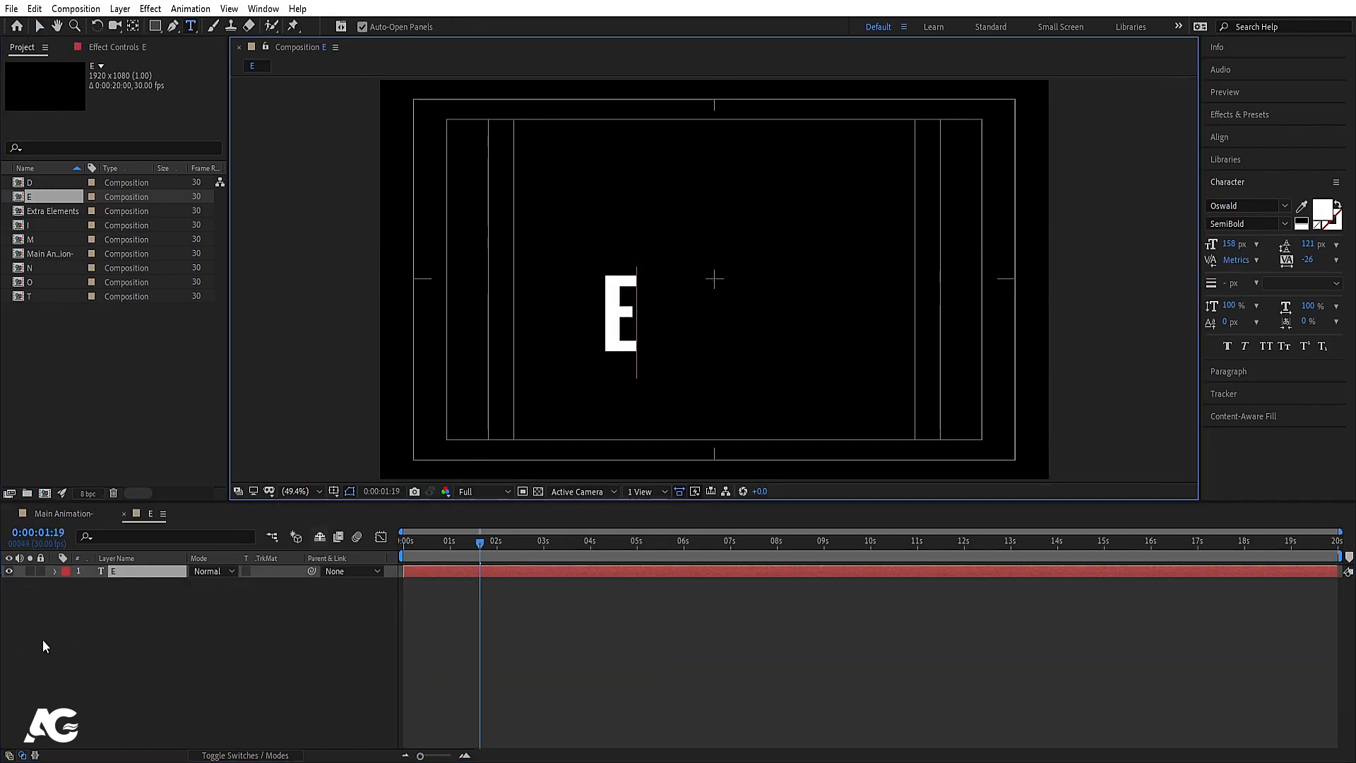
pyautogui.click(43, 639)
# Step: In Main Animation, go to frame 0:00:01:02 and hide all layers except D and the DESIGN reference text
pyautogui.click(69, 514)
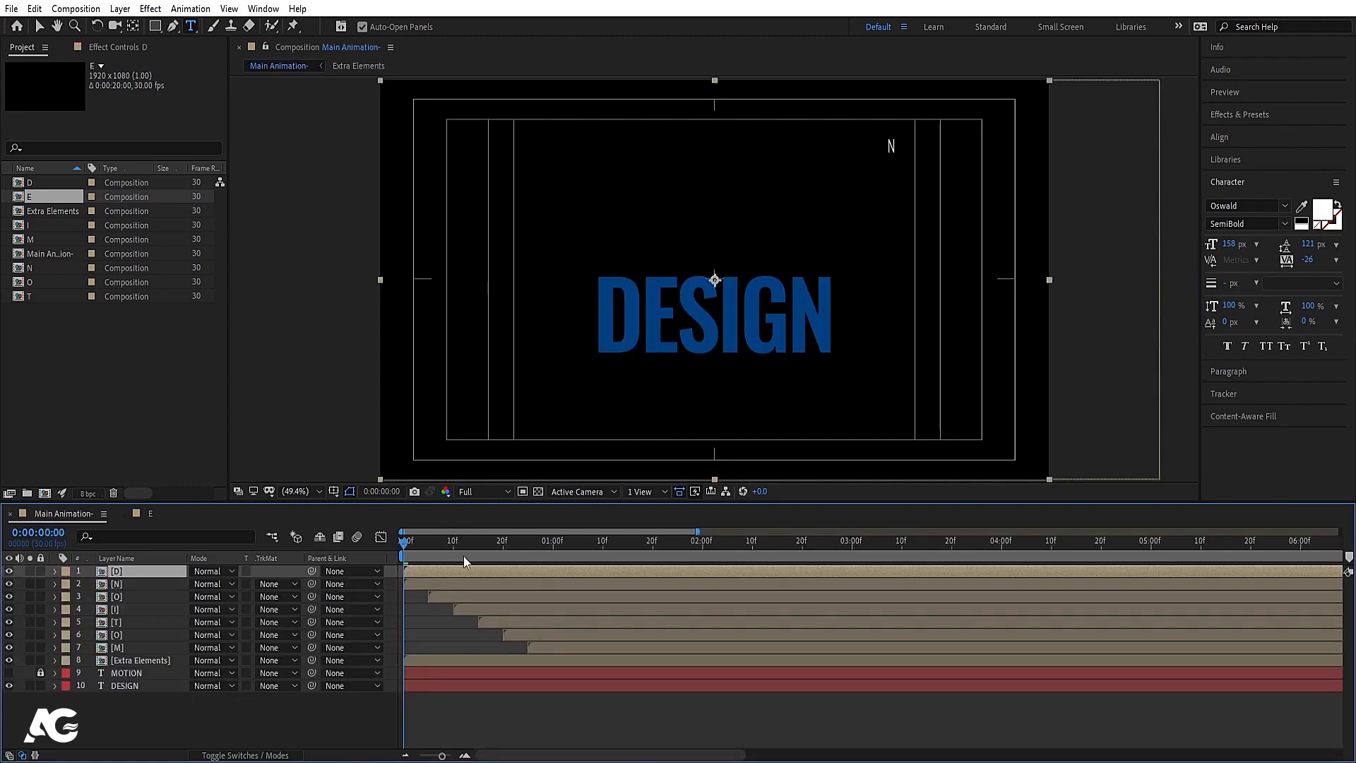
pyautogui.moveTo(463, 556); pyautogui.dragTo(561, 565)
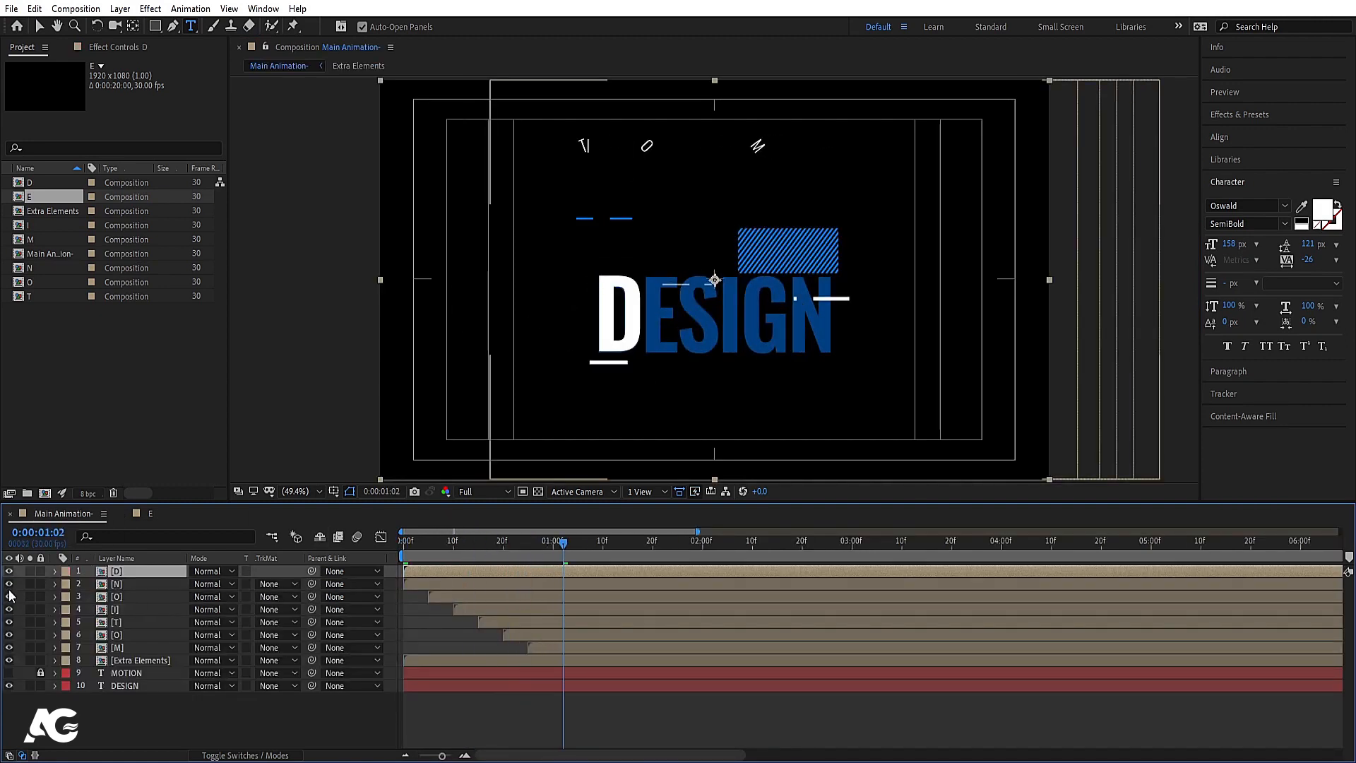
pyautogui.moveTo(10, 584); pyautogui.dragTo(9, 686)
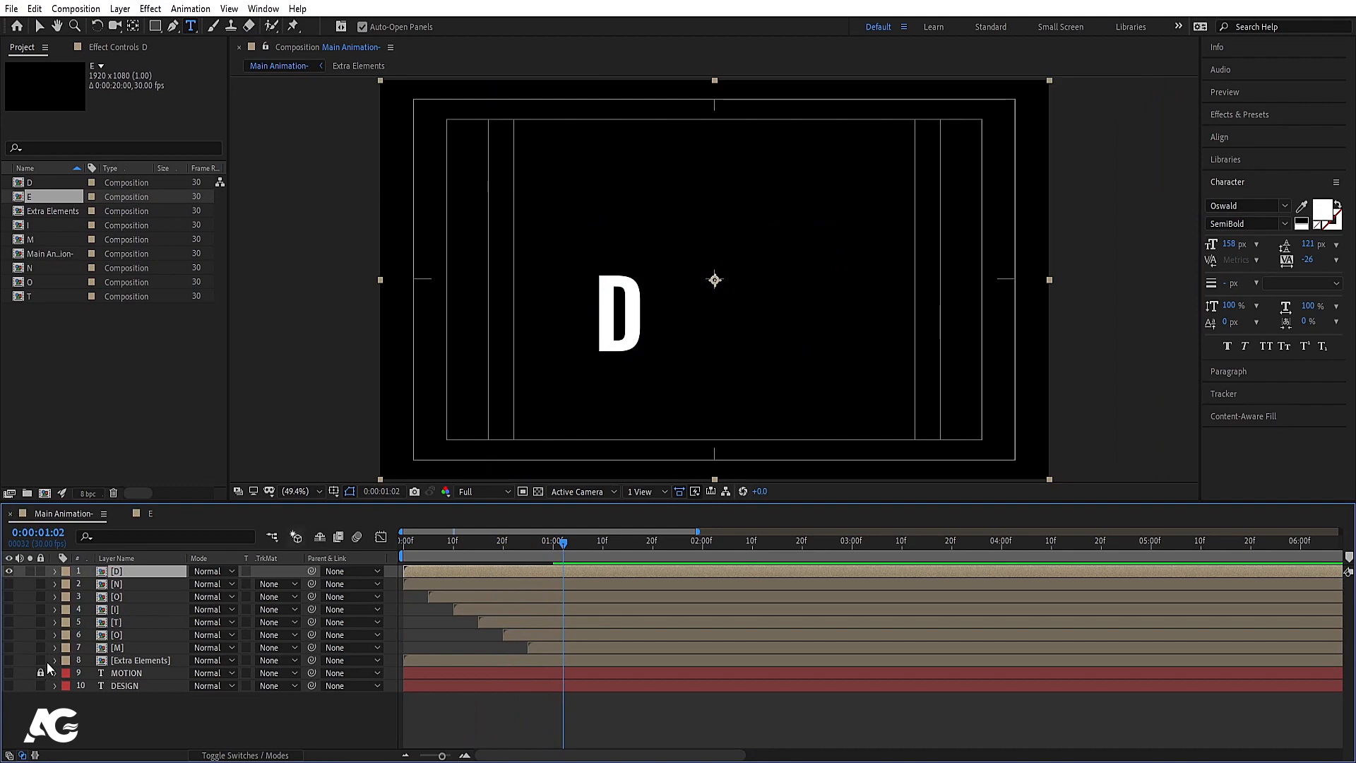
pyautogui.click(10, 686)
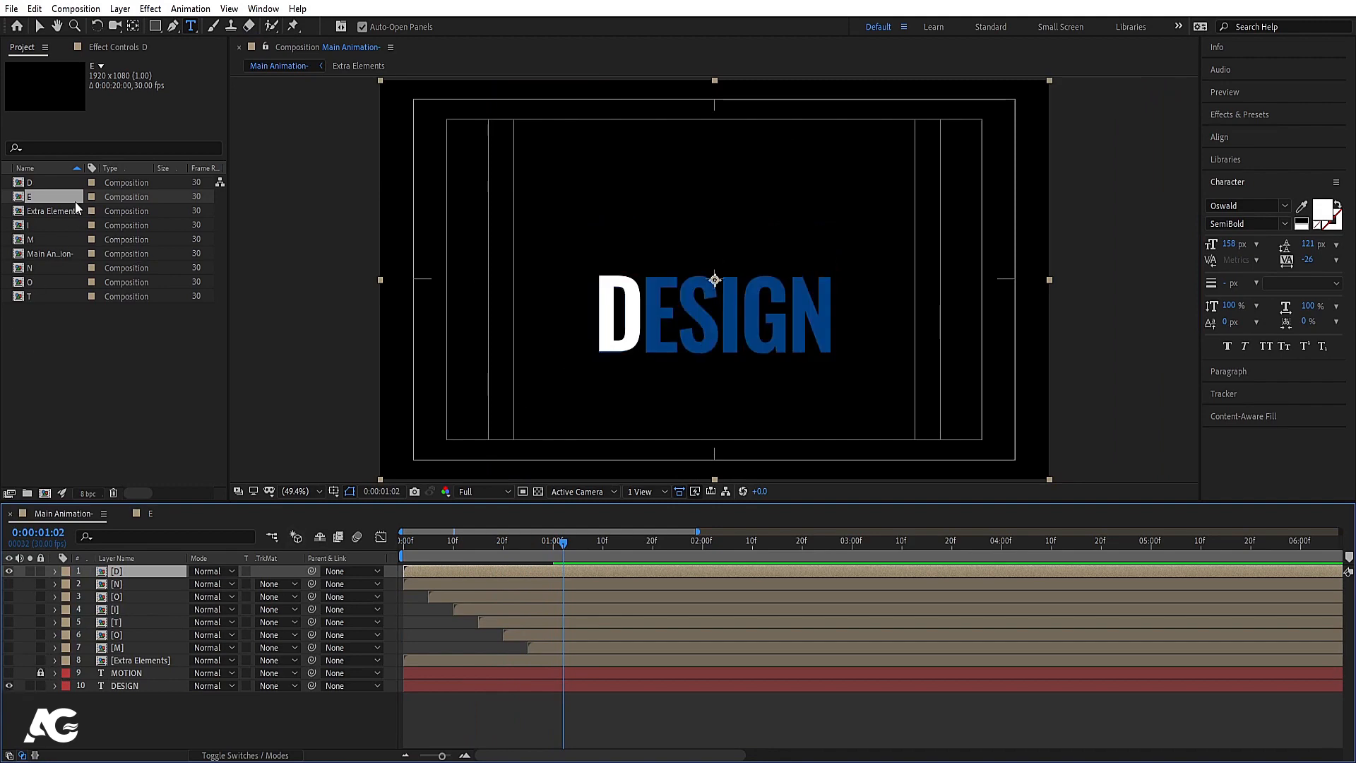
# Step: Add the E composition above the D layer and set its X position to 1074 to match the reference E
pyautogui.click(40, 197)
pyautogui.moveTo(122, 468); pyautogui.dragTo(232, 585)
pyautogui.press('p')
pyautogui.moveTo(266, 584); pyautogui.dragTo(275, 583)
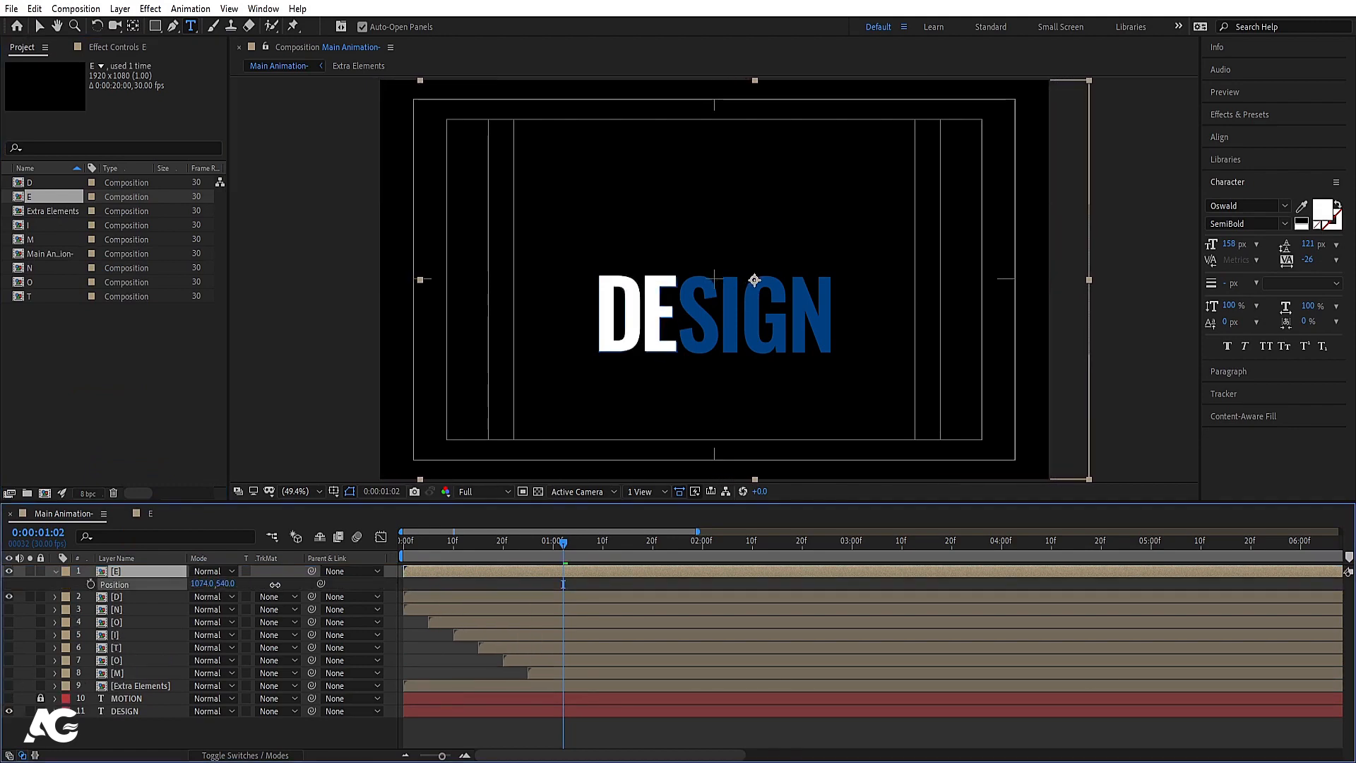
# Step: Duplicate the E composition in the project and name the copy S
pyautogui.click(48, 197)
pyautogui.hotkey('ctrl', 'd')
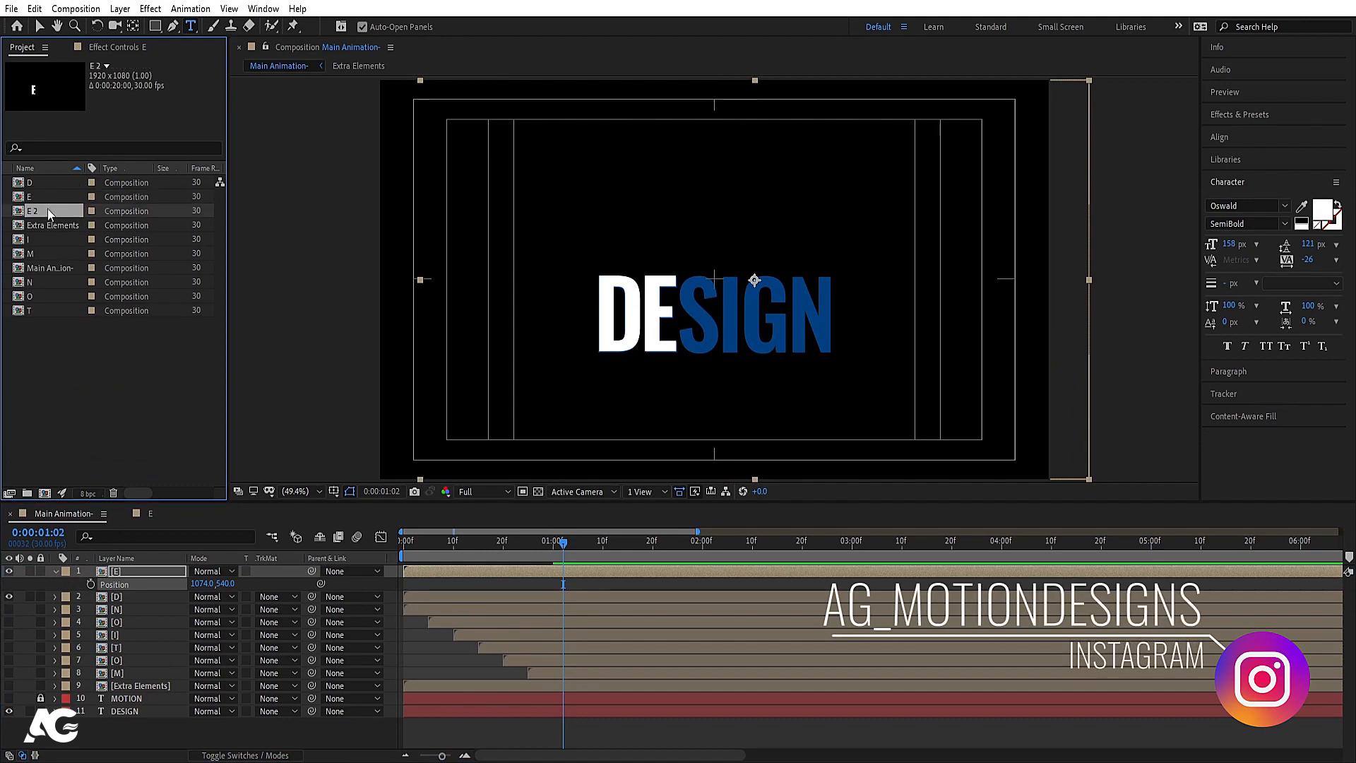
pyautogui.press('Return')
pyautogui.write('S')
pyautogui.press('Return')
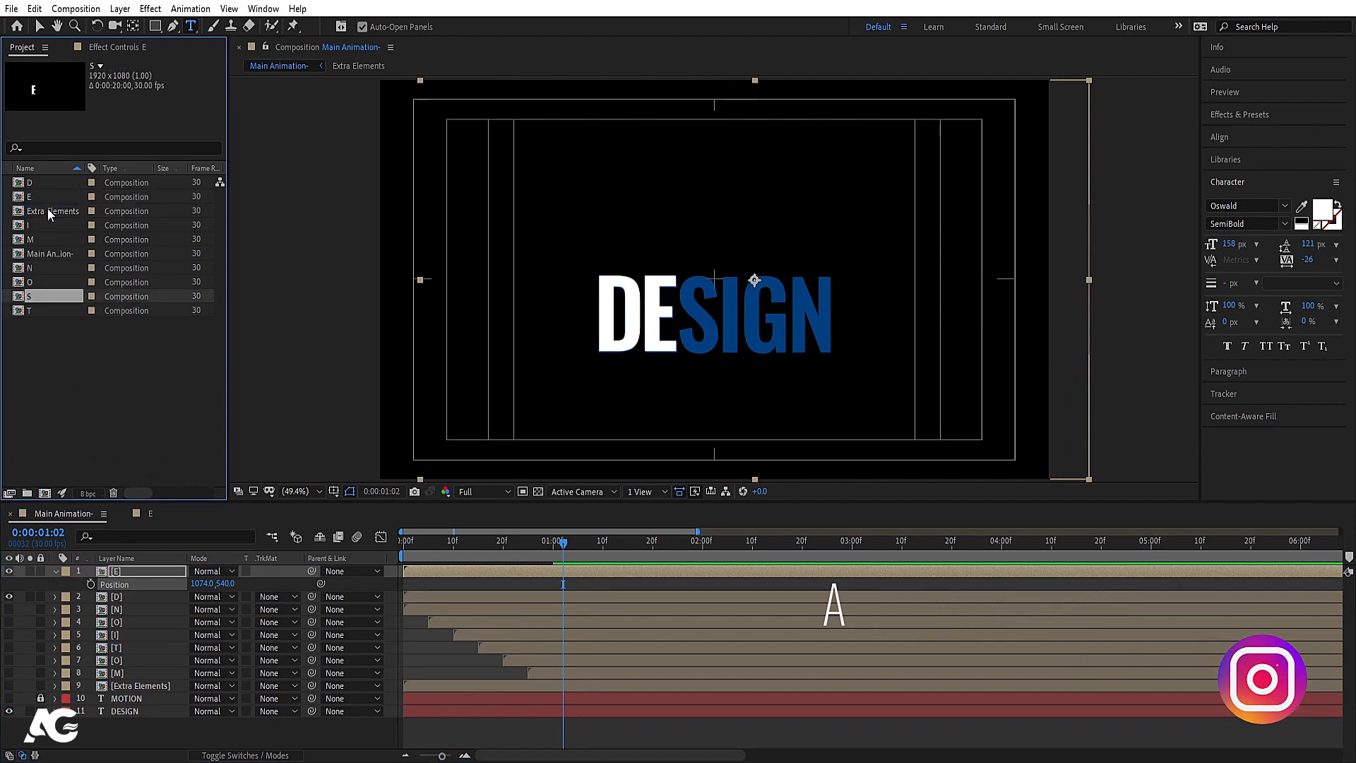
# Step: Open the S composition and replace its letter E with S
pyautogui.doubleClick(48, 295)
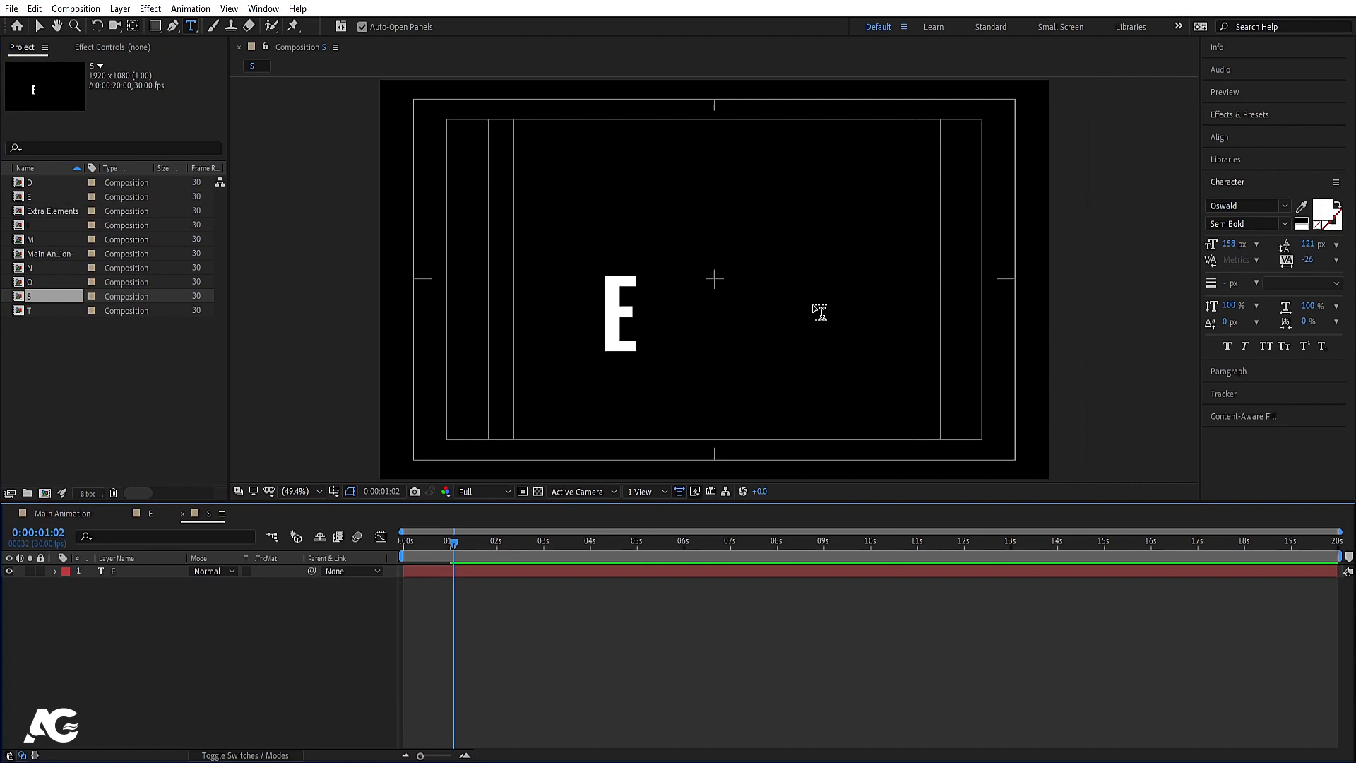
pyautogui.doubleClick(629, 319)
pyautogui.write('S')
# Step: Add the S composition to the top of Main Animation and set its X position to 1188 over the reference S
pyautogui.click(93, 514)
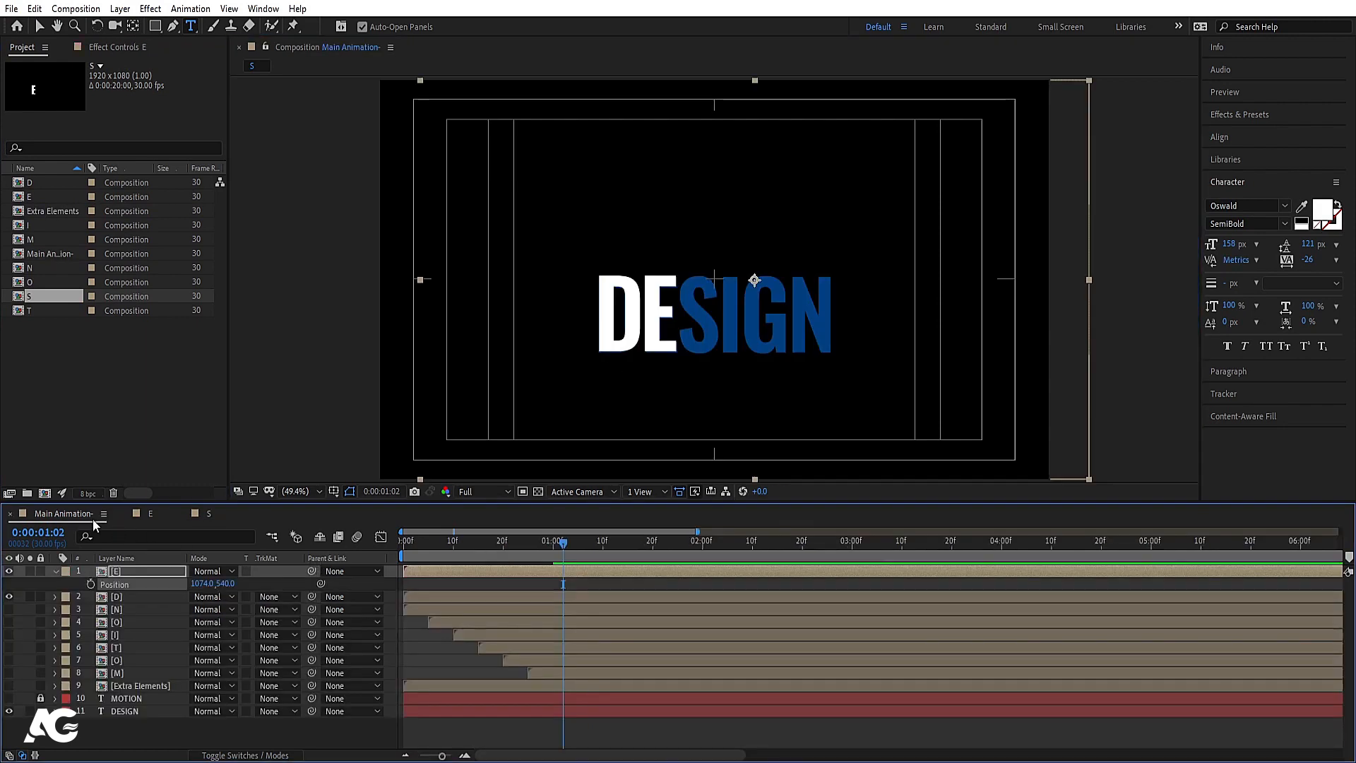
pyautogui.moveTo(47, 298); pyautogui.dragTo(333, 582)
pyautogui.press('p')
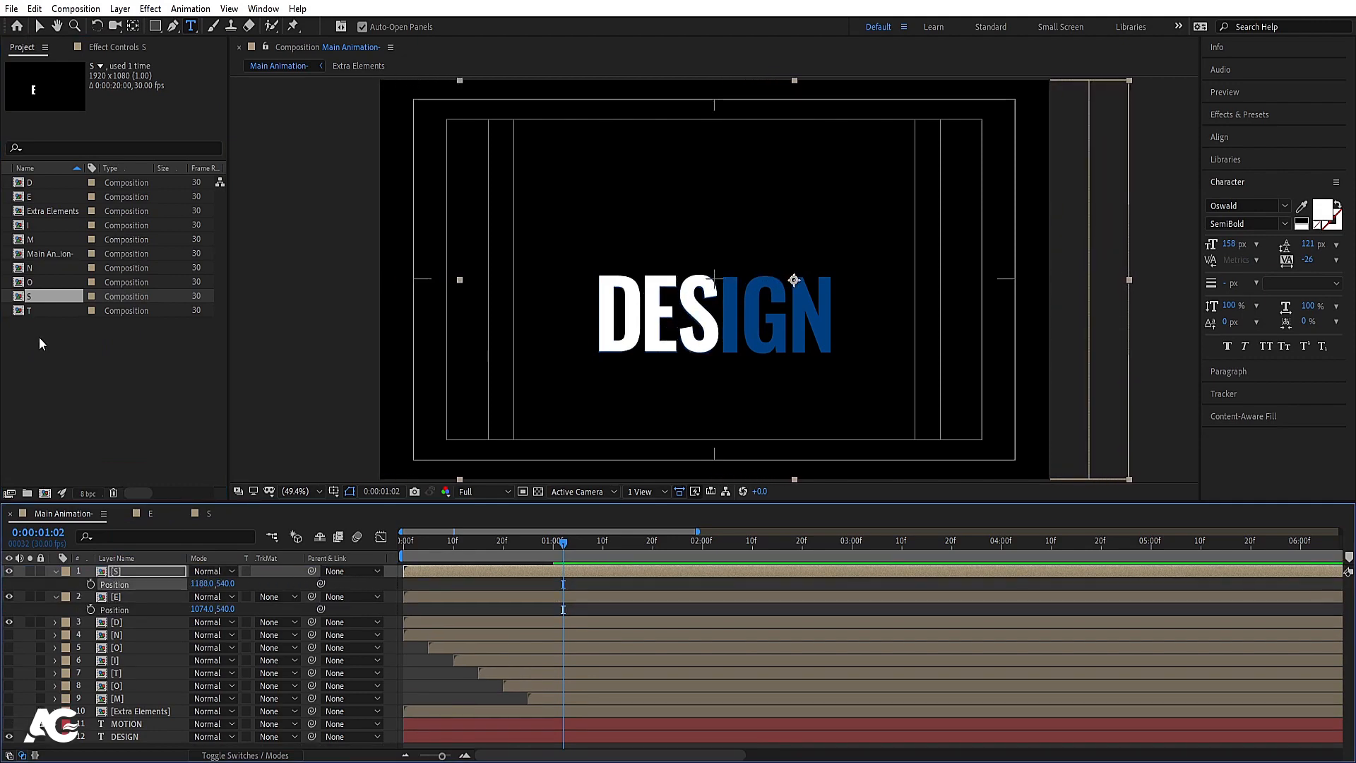
# Step: Duplicate the S composition in the project and name the copy I
pyautogui.click(35, 296)
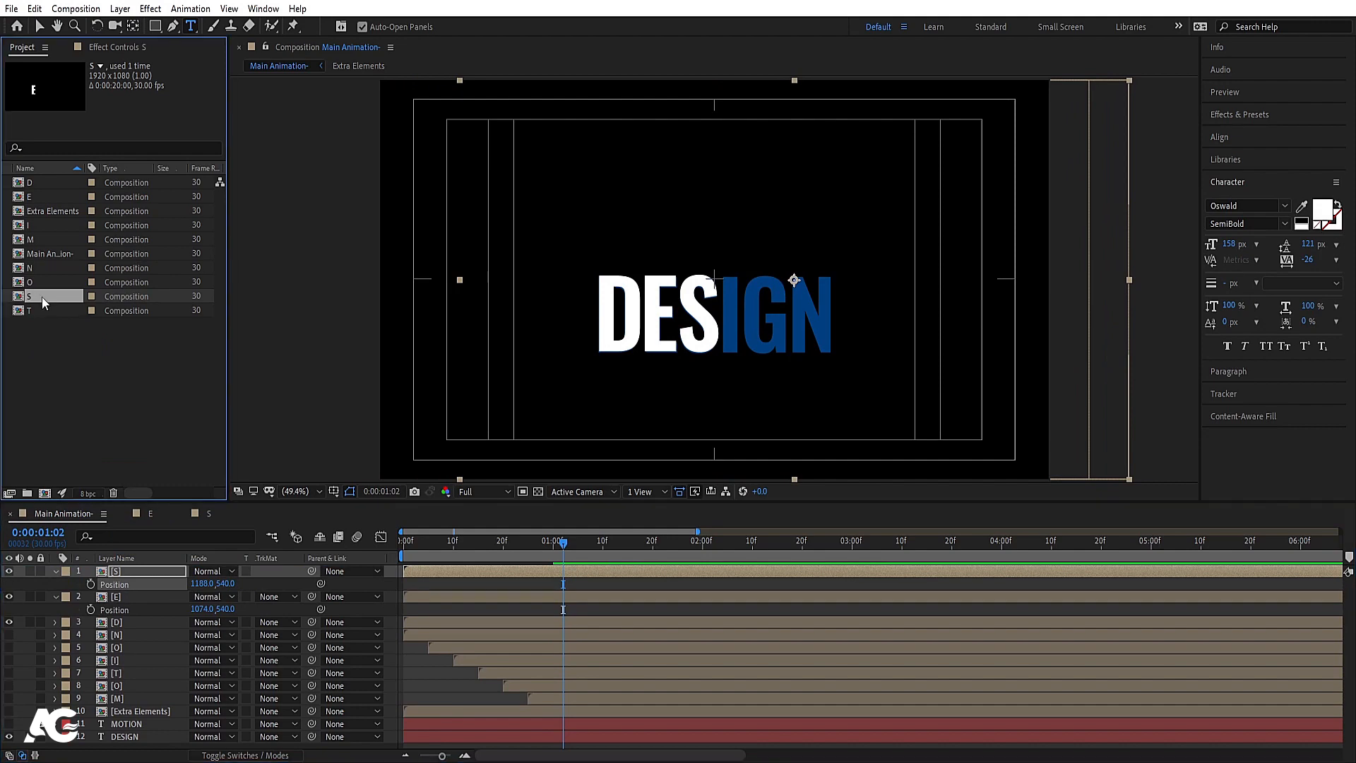
pyautogui.hotkey('ctrl', 'd')
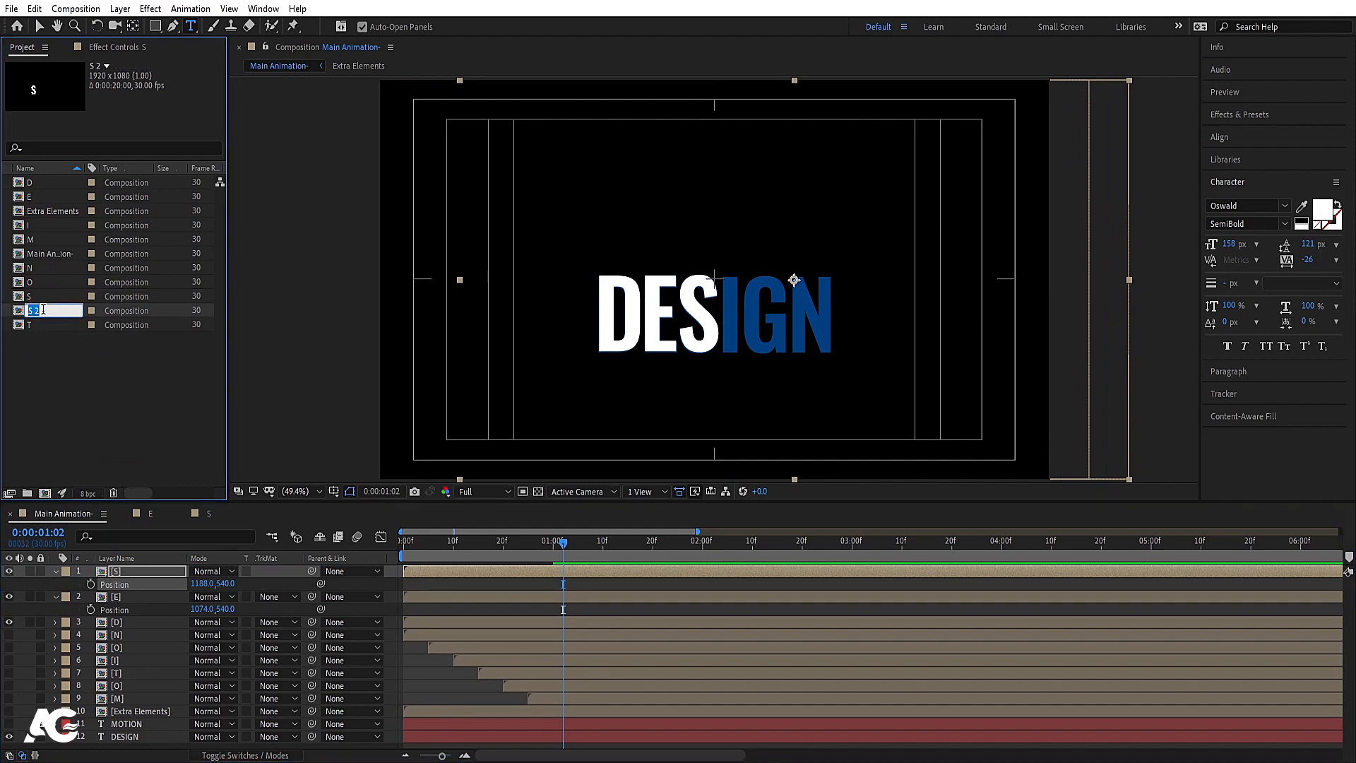
pyautogui.click(43, 309)
pyautogui.write('I')
pyautogui.press('Return')
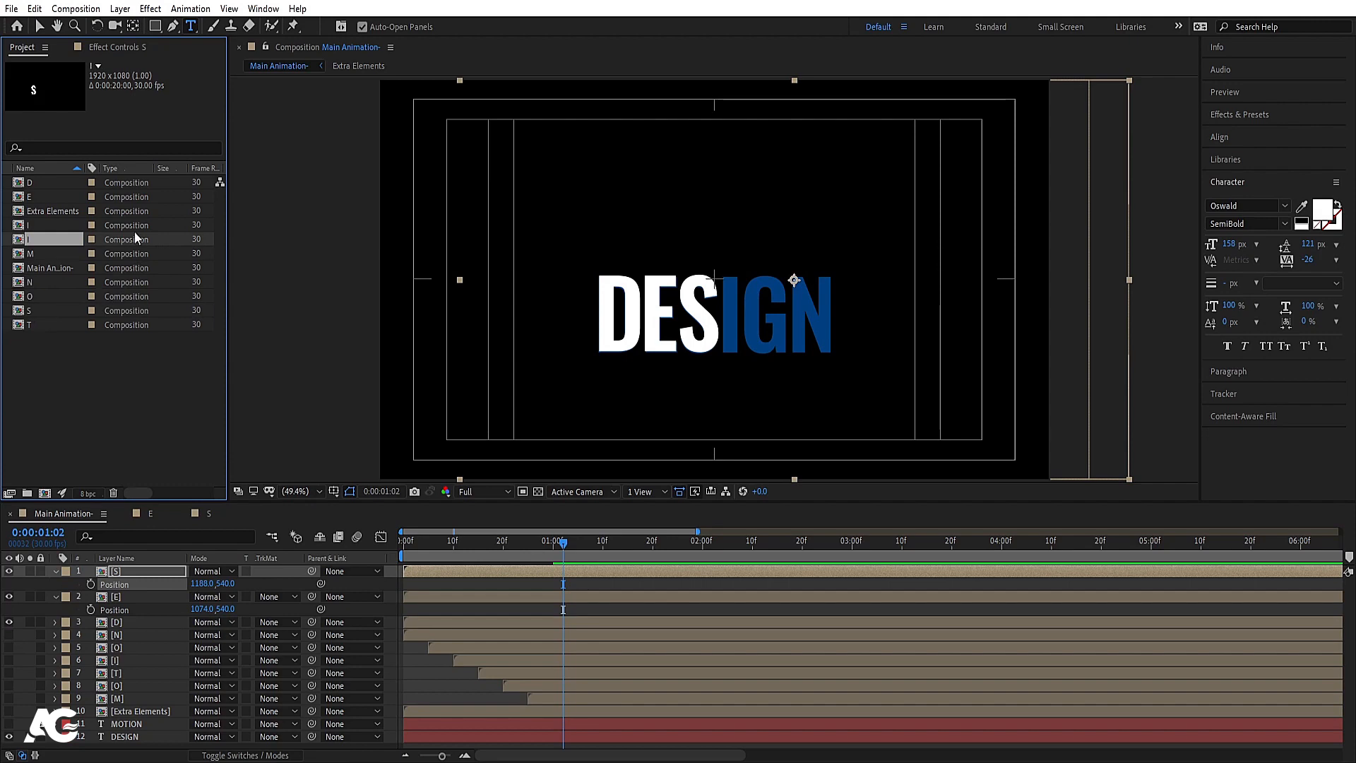
# Step: Add the new I composition to the top of Main Animation and flip it with a horizontal scale of -100%
pyautogui.moveTo(104, 460); pyautogui.dragTo(150, 570)
pyautogui.press('s')
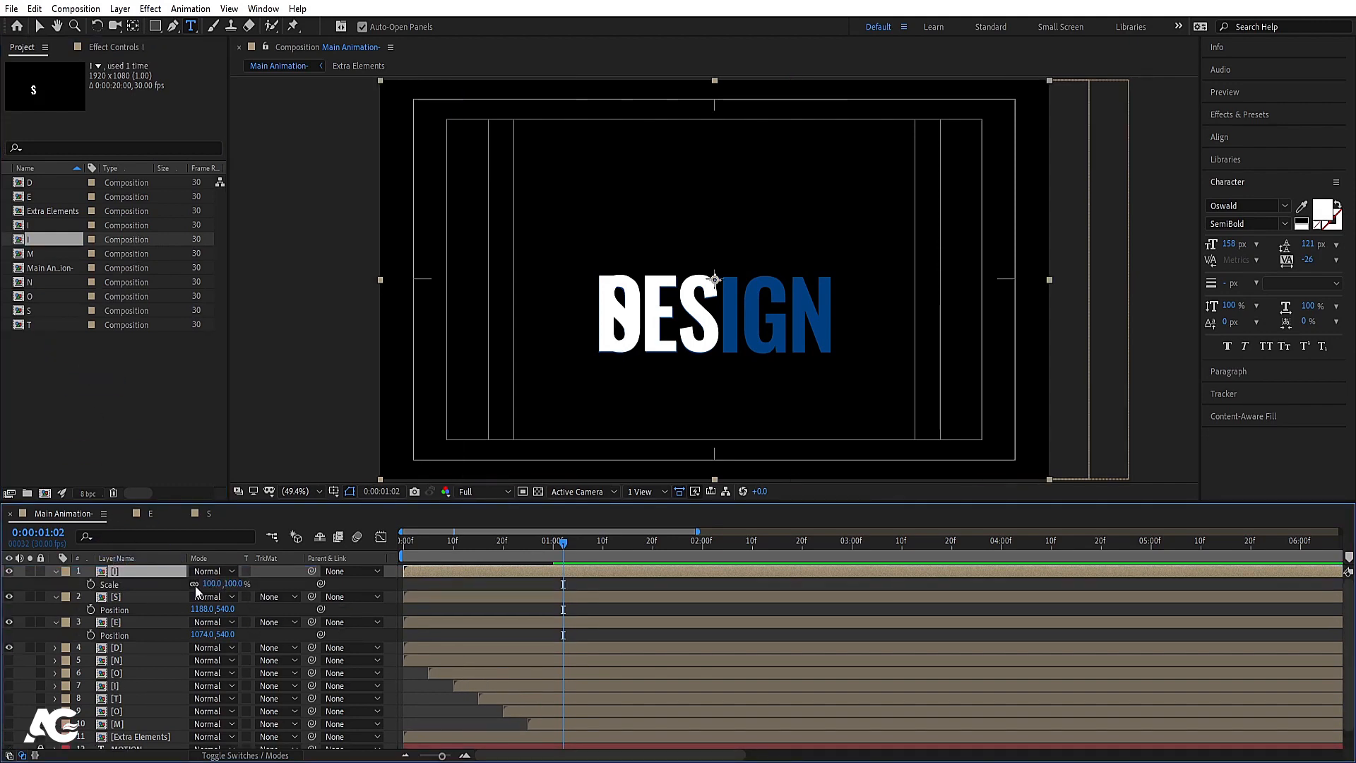
pyautogui.click(208, 583)
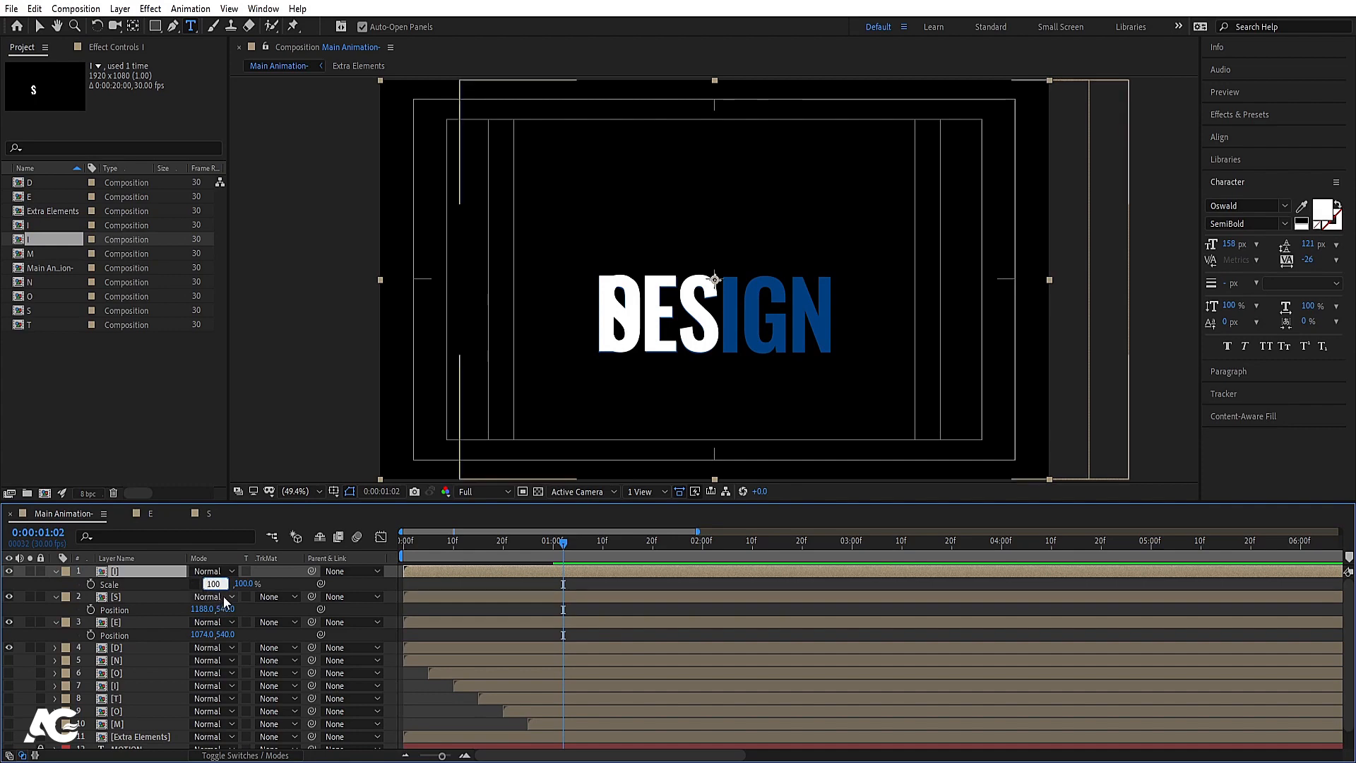
pyautogui.write('-')
pyautogui.press('Return')
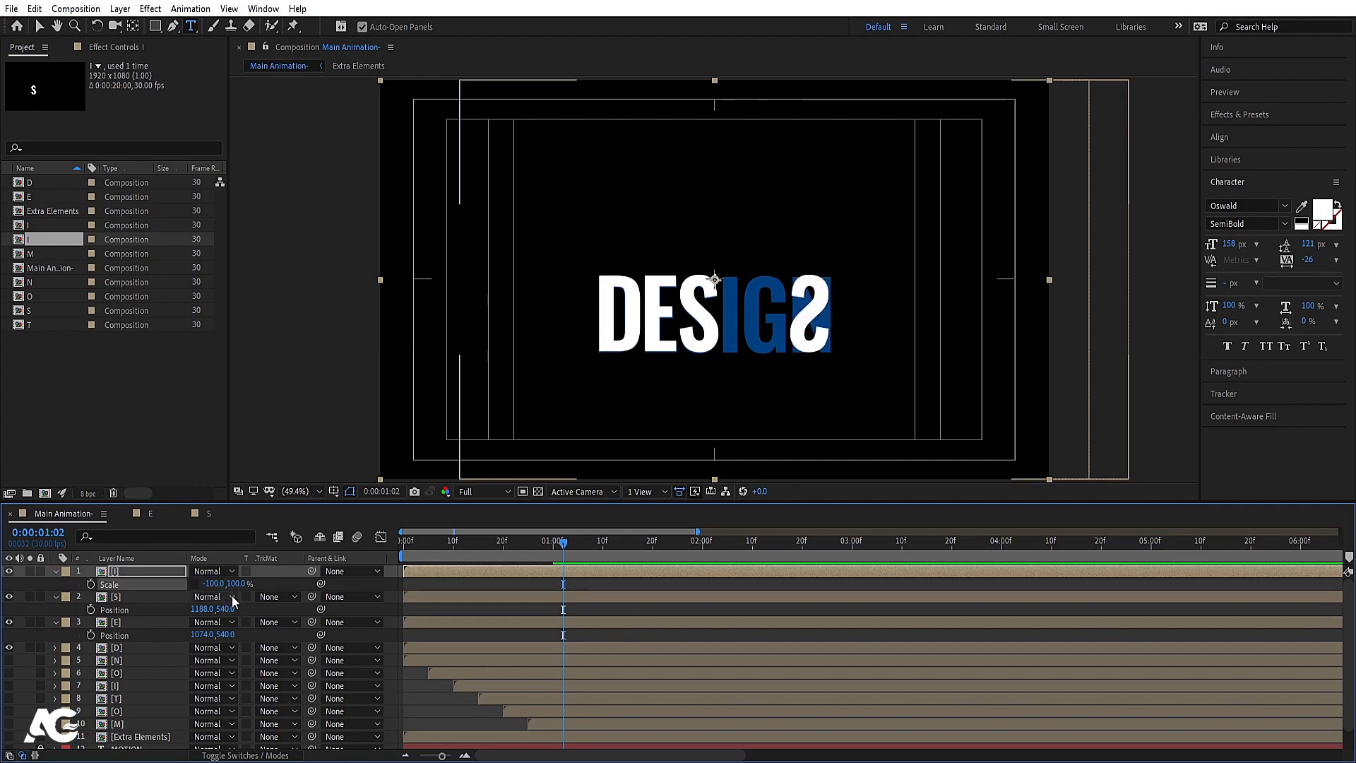
# Step: Open the new I composition and replace its letter S with I
pyautogui.doubleClick(141, 570)
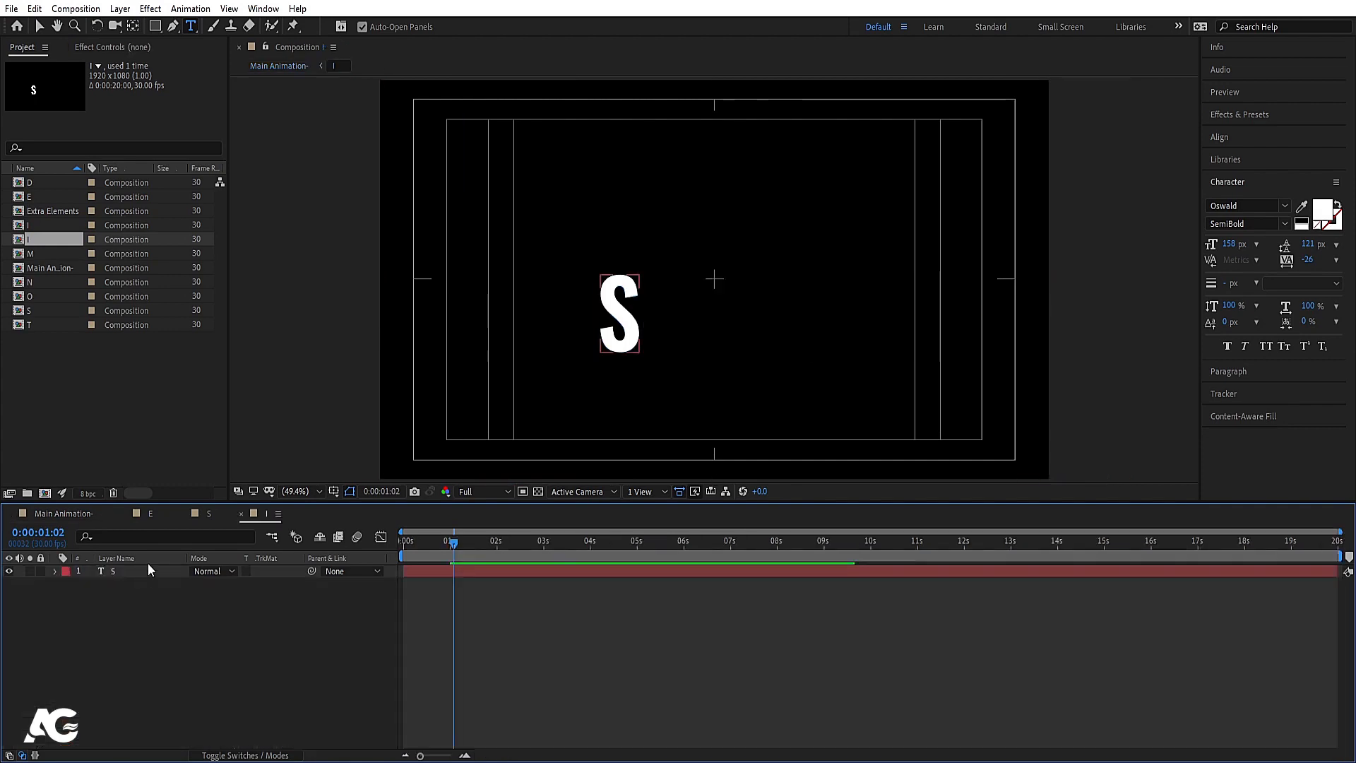
pyautogui.doubleClick(605, 316)
pyautogui.write('I')
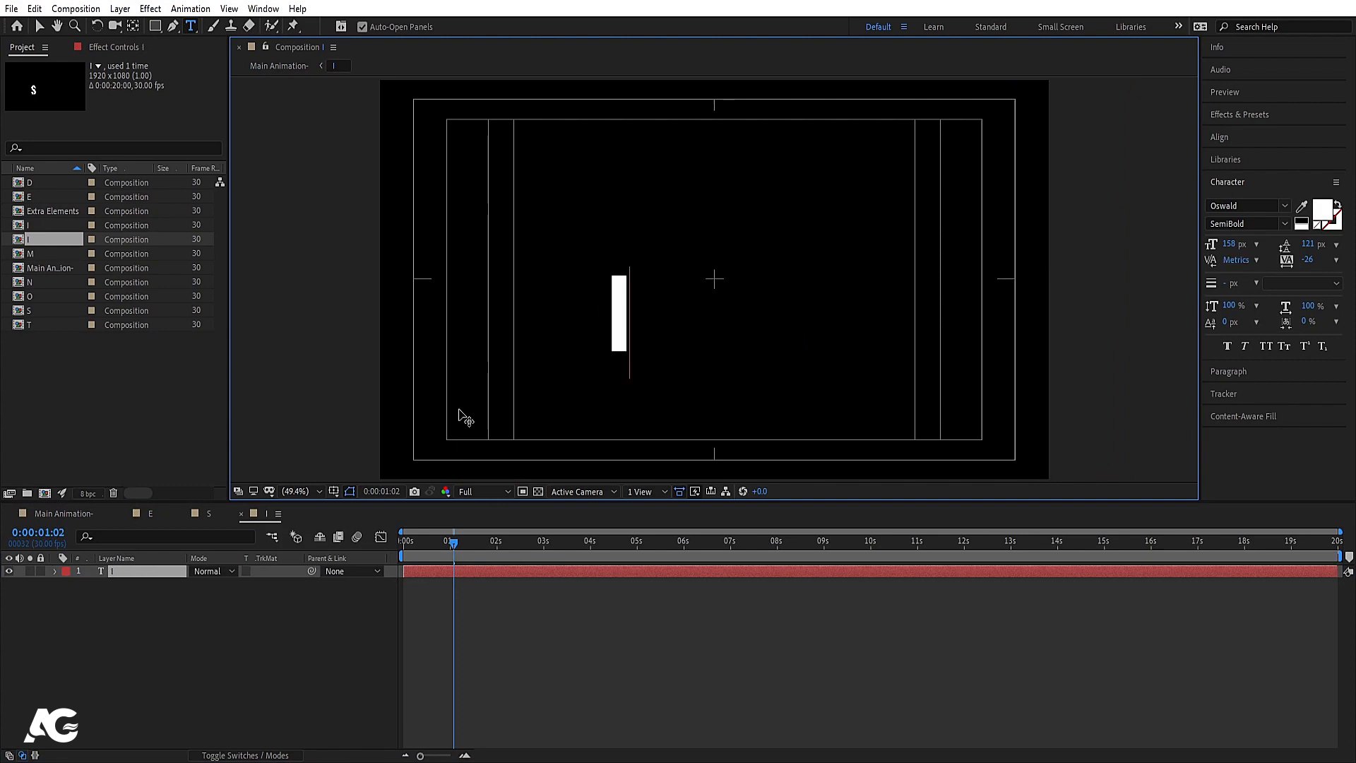
pyautogui.click(236, 653)
# Step: In Main Animation, set the top I layer's X position to 731 over the reference I and preview the animation
pyautogui.click(60, 514)
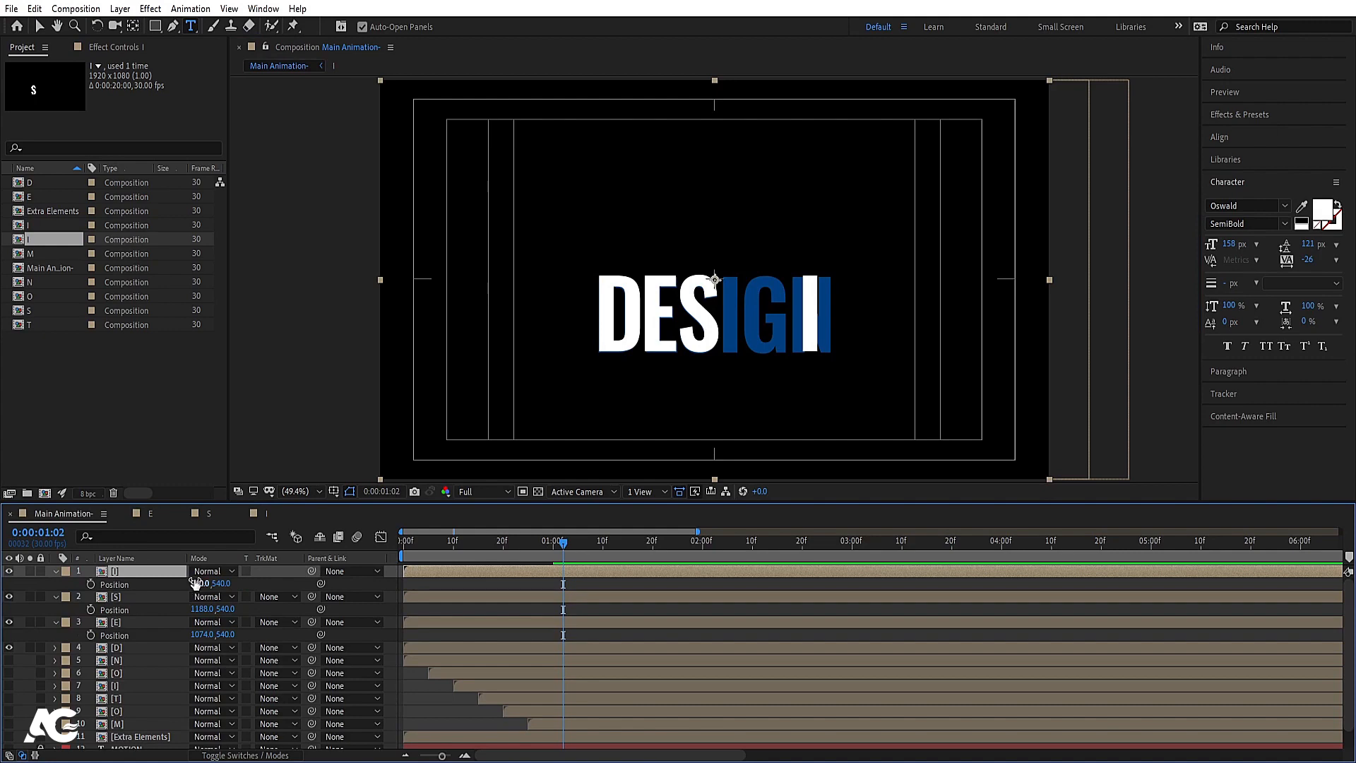
pyautogui.moveTo(188, 583); pyautogui.dragTo(50, 595)
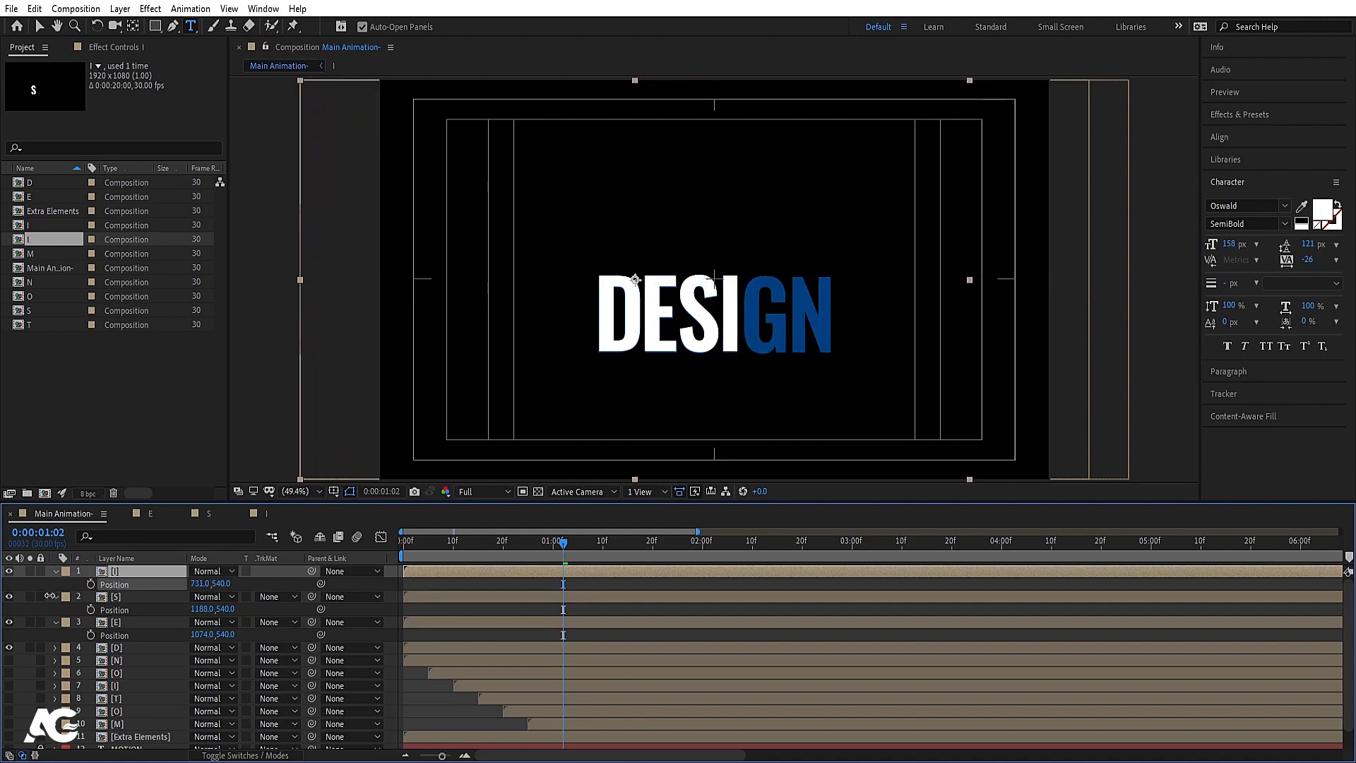
pyautogui.press('space')
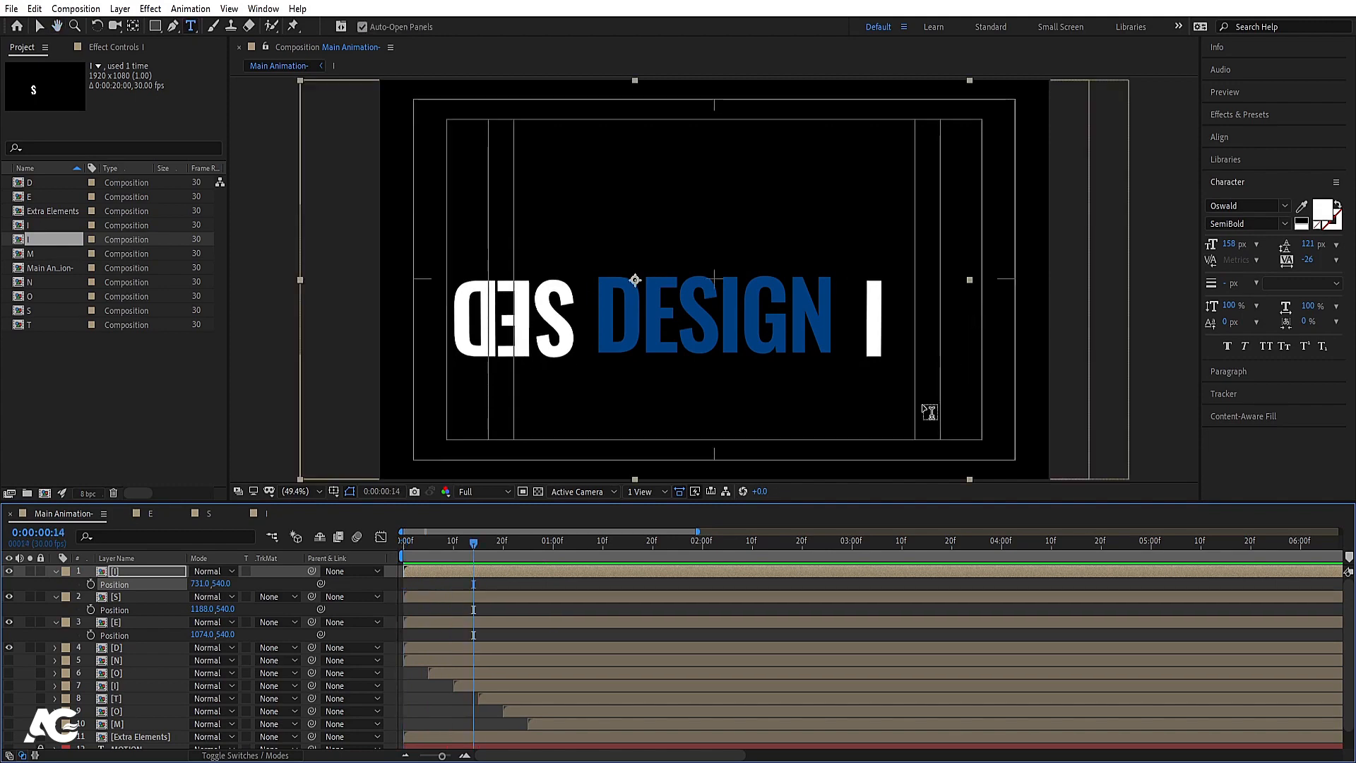
pyautogui.press('space')
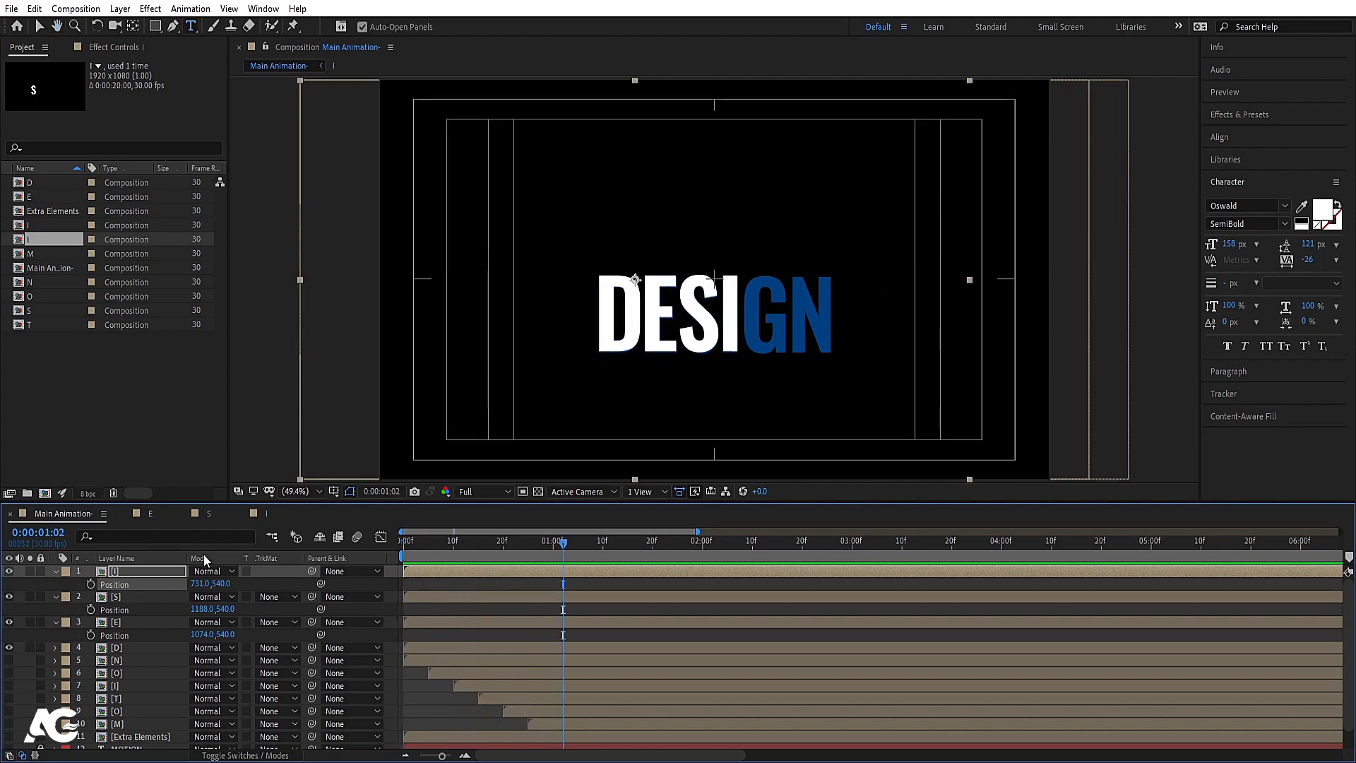
# Step: Duplicate the new I composition in the project and name the copy G
pyautogui.click(29, 244)
pyautogui.hotkey('ctrl', 'd')
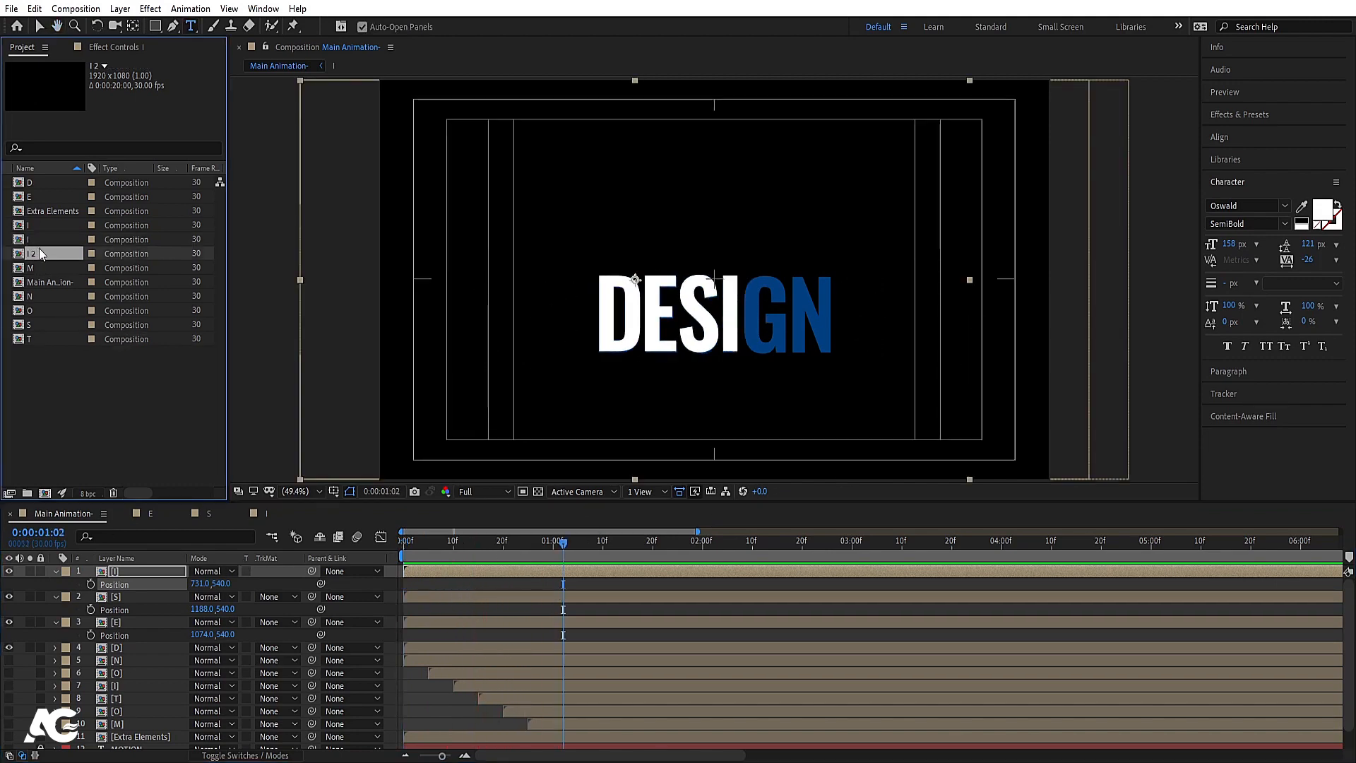
pyautogui.press('Return')
pyautogui.write('G')
pyautogui.press('Return')
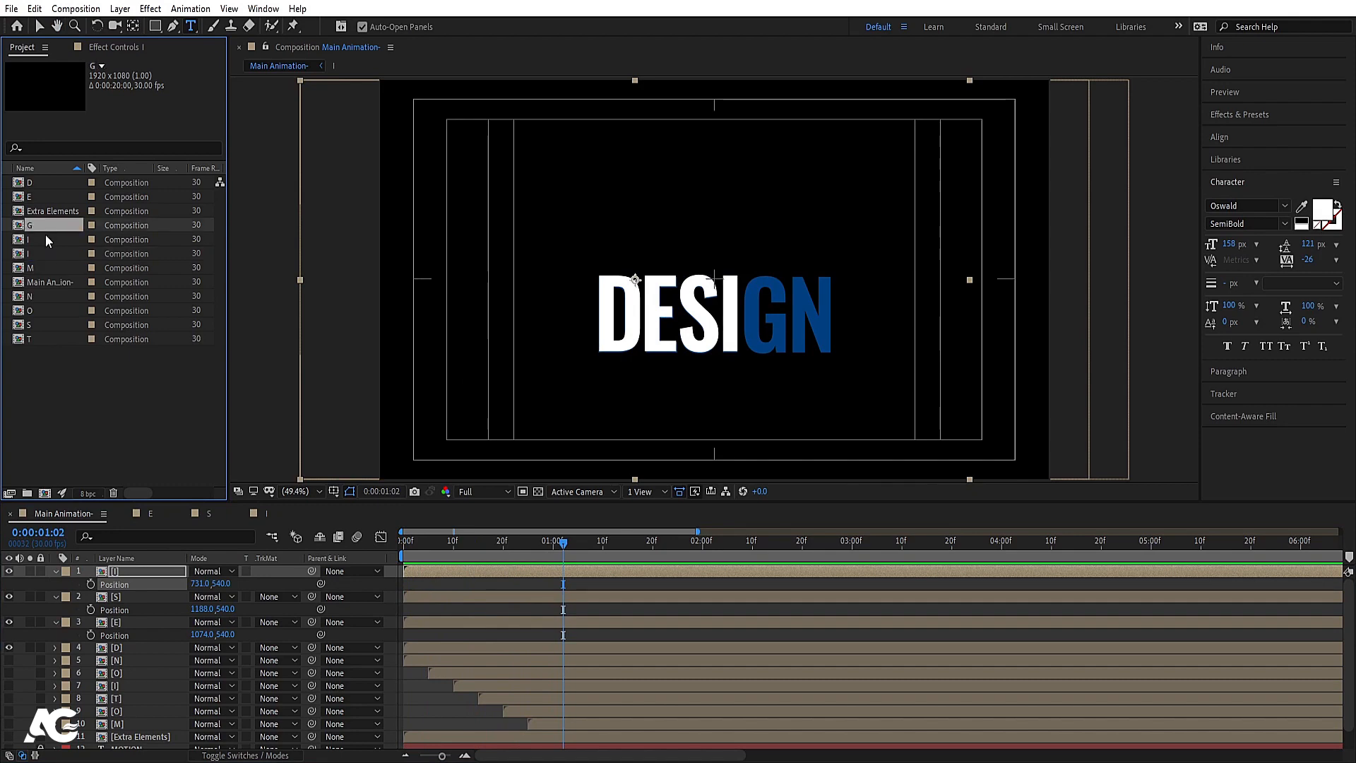
# Step: Open the G composition and replace its letter I with G
pyautogui.doubleClick(35, 223)
pyautogui.doubleClick(623, 303)
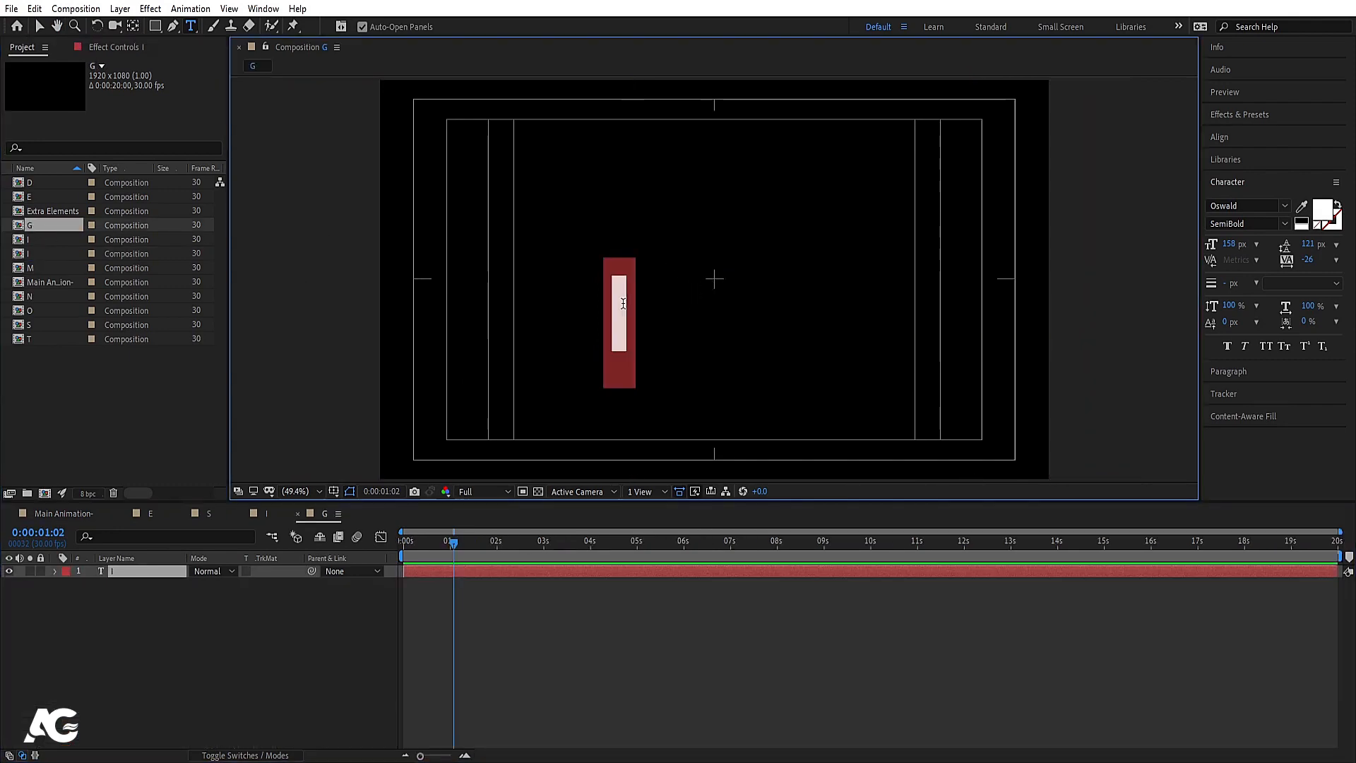
pyautogui.write('G')
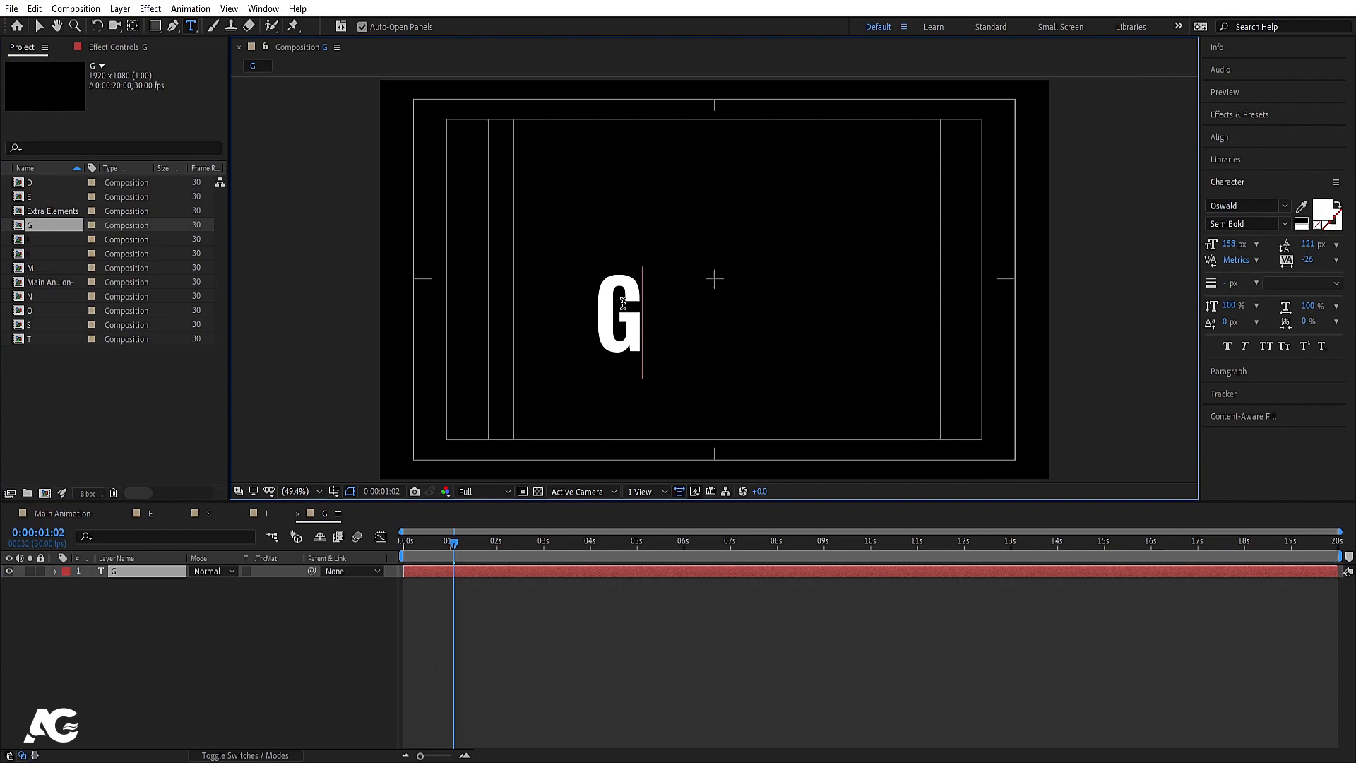
pyautogui.click(237, 580)
# Step: Mirror the G text layer by setting its horizontal scale to -160%
pyautogui.click(138, 574)
pyautogui.press('s')
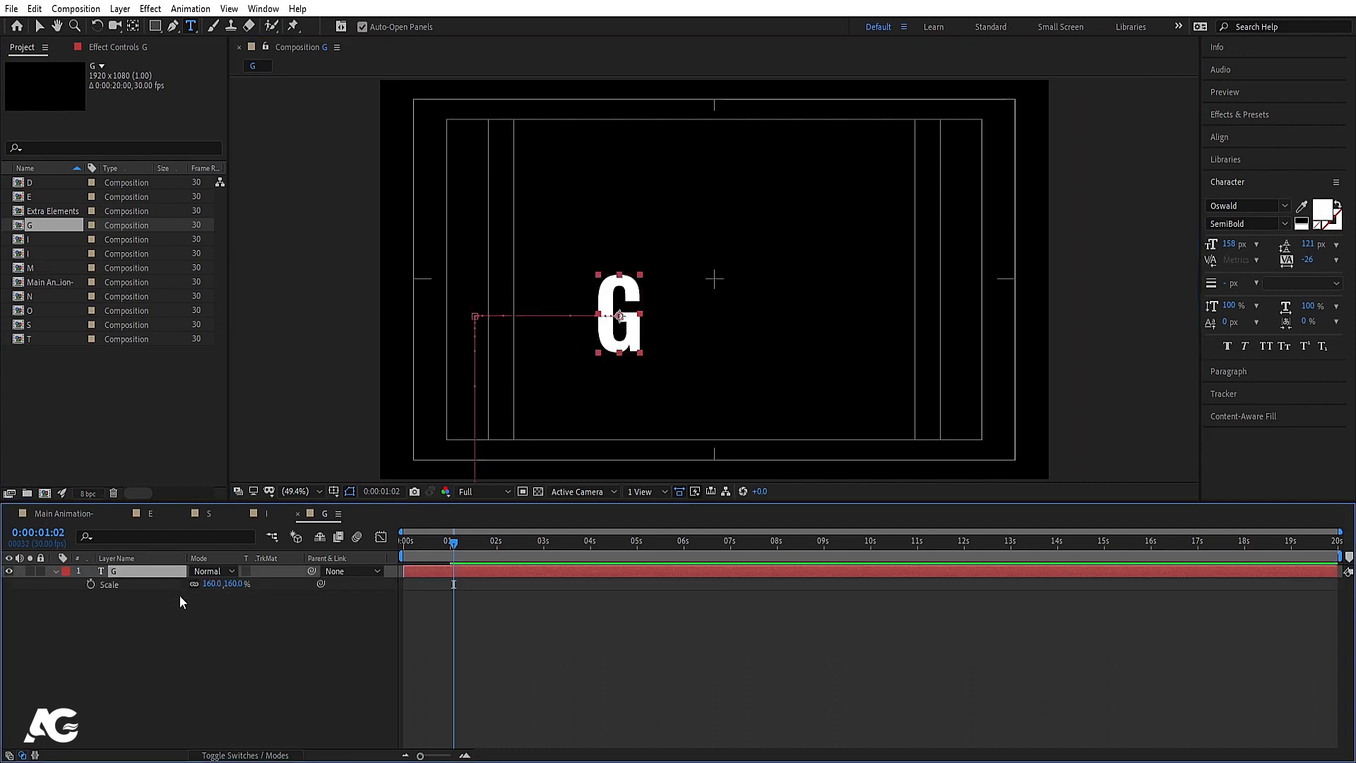
pyautogui.click(213, 584)
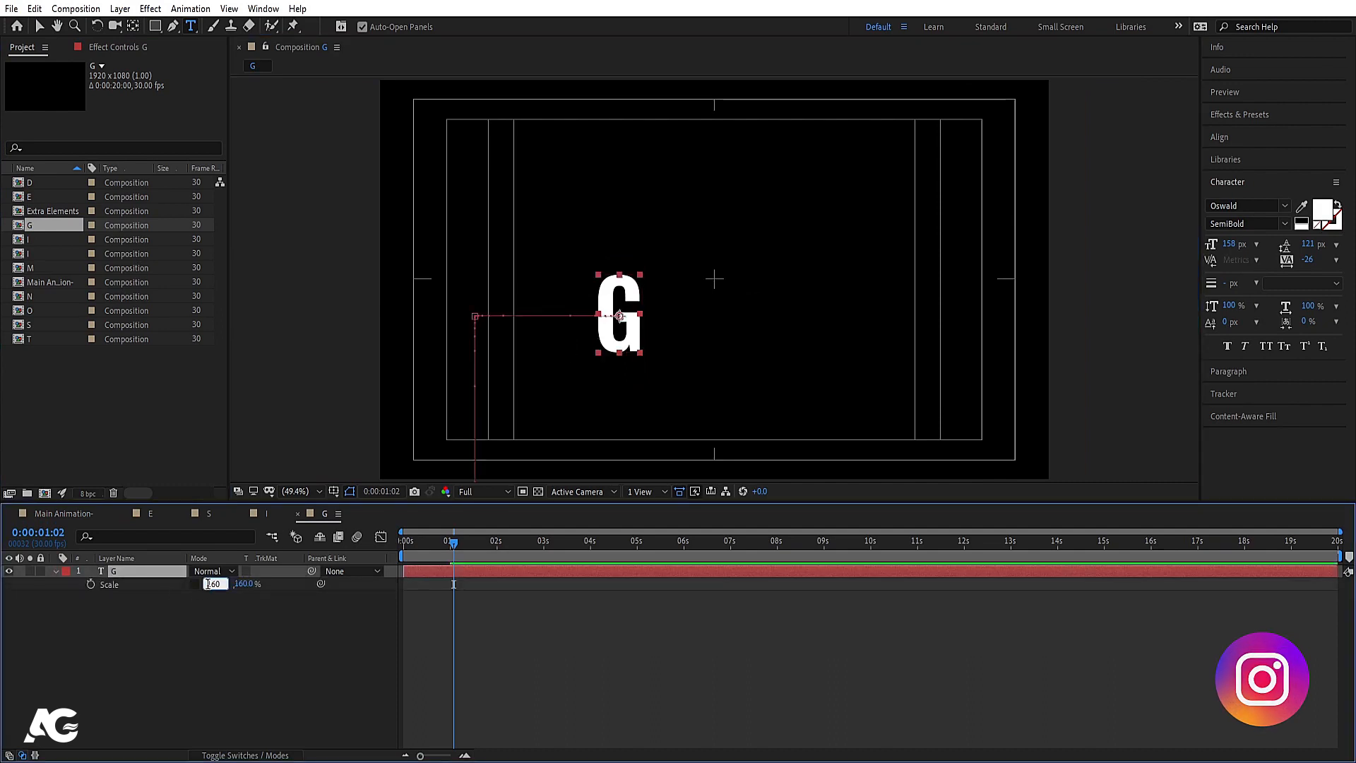
pyautogui.write('-160')
pyautogui.press('Return')
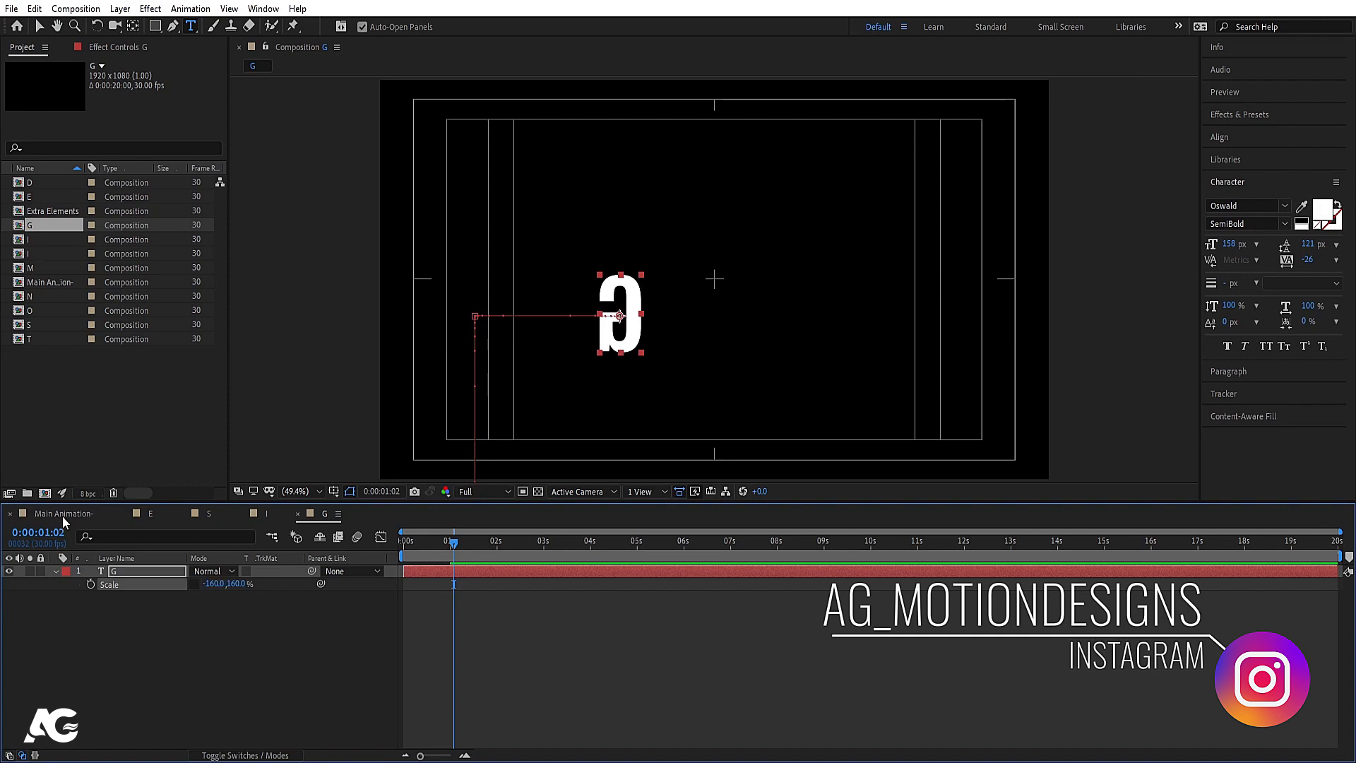
# Step: Add the G composition to the top of Main Animation and flip it with a horizontal scale of -100%
pyautogui.click(62, 513)
pyautogui.moveTo(34, 226); pyautogui.dragTo(146, 570)
pyautogui.press('s')
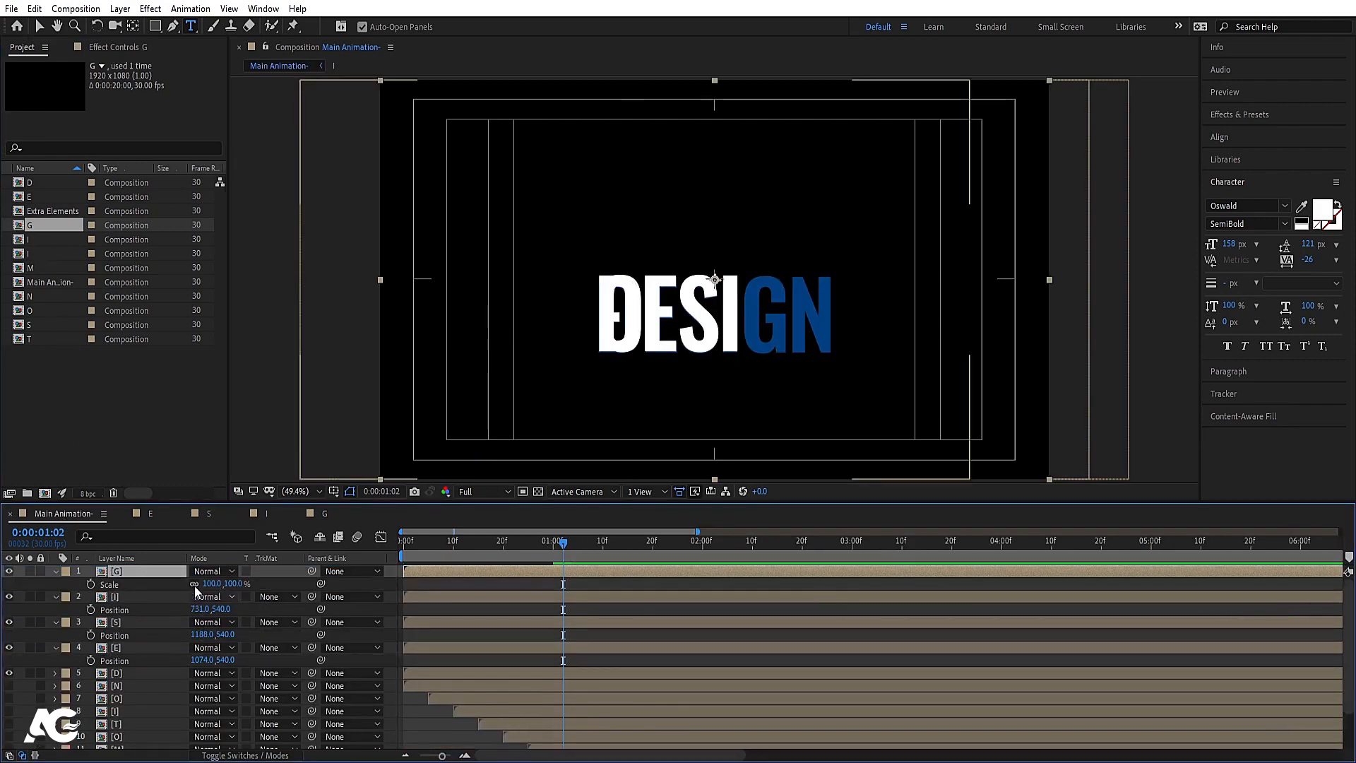
pyautogui.click(205, 583)
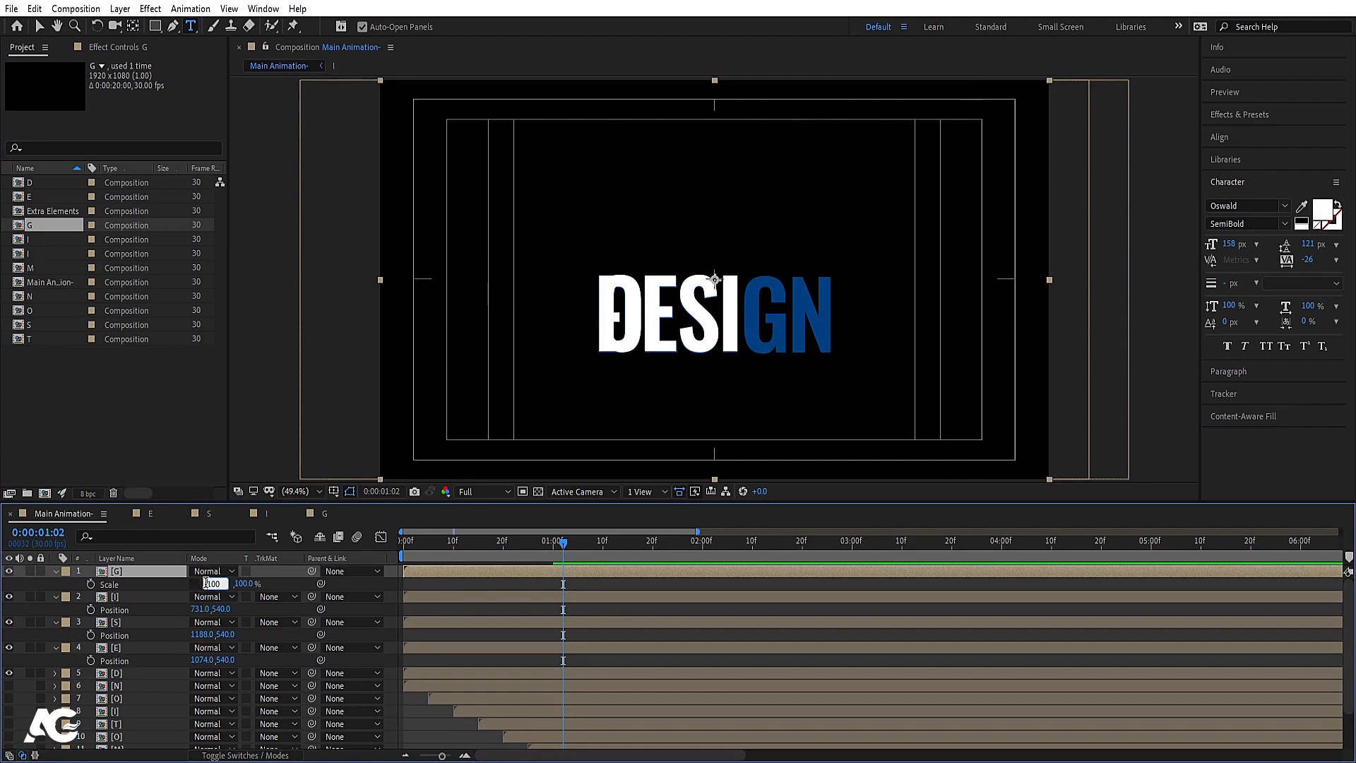
pyautogui.write('-100')
pyautogui.press('Return')
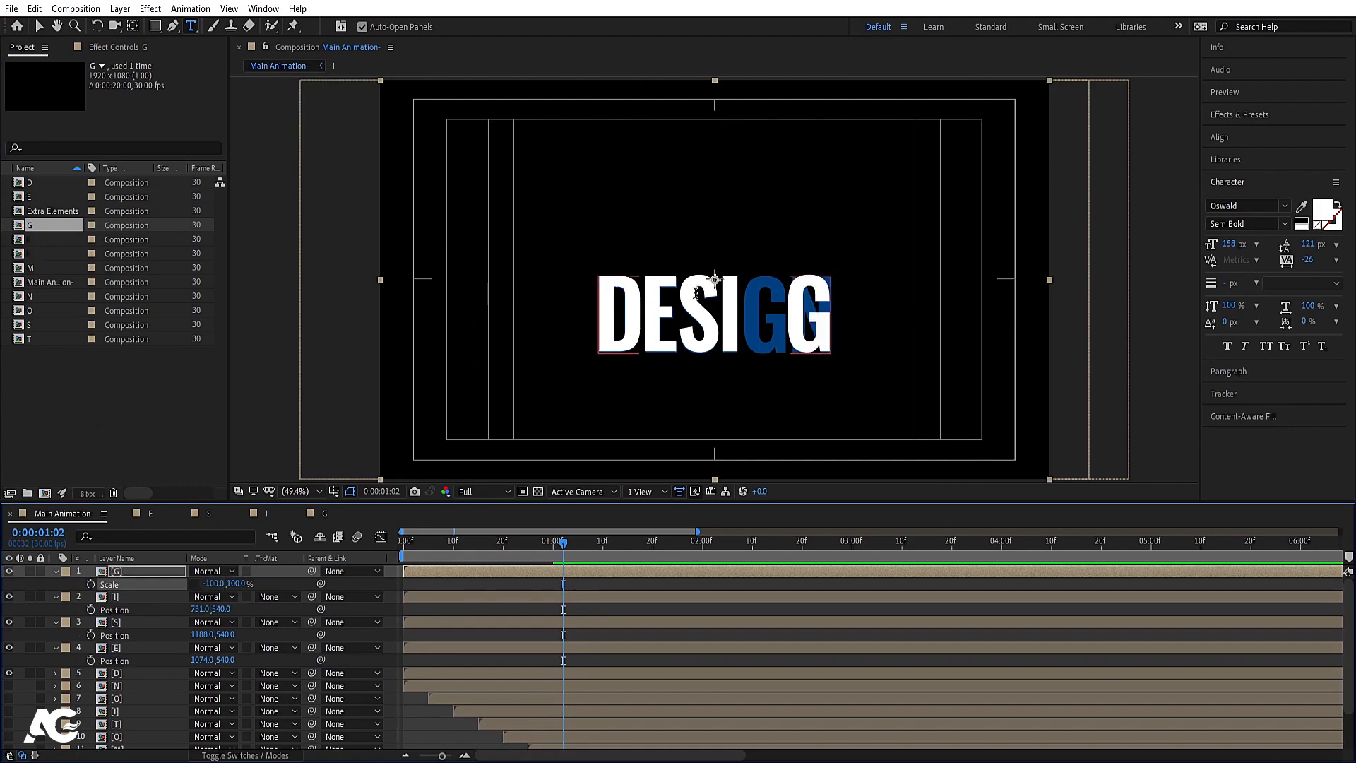
# Step: Move the G layer horizontally until it covers the reference G
pyautogui.press('v')
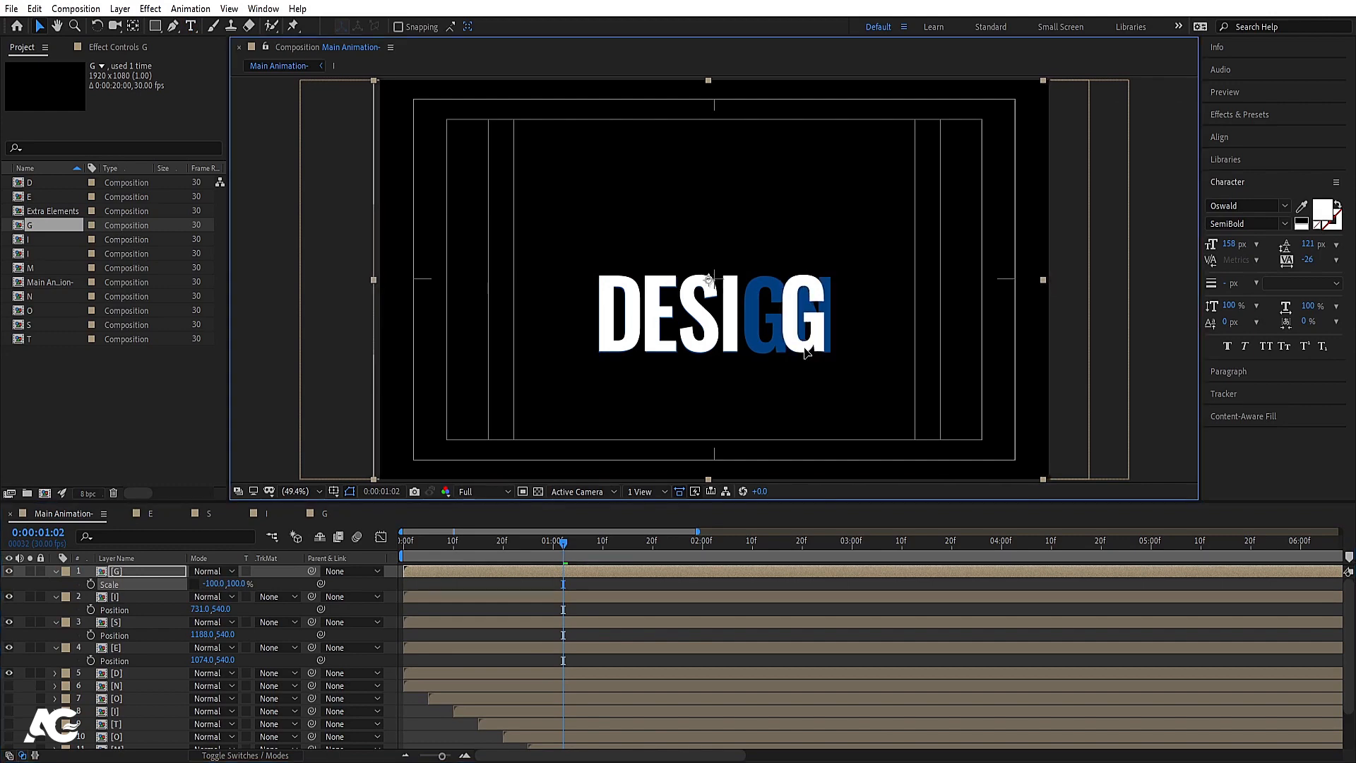
pyautogui.moveTo(817, 355); pyautogui.dragTo(772, 355)
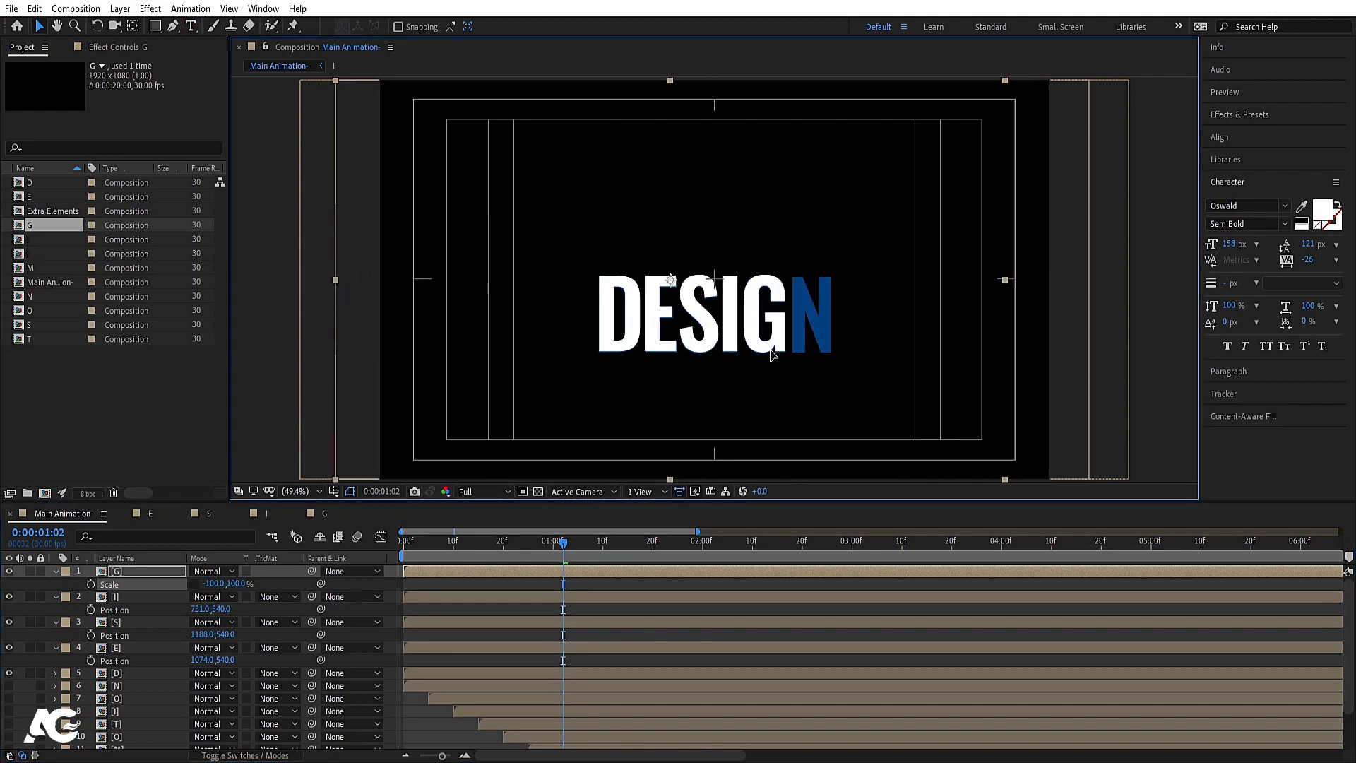
# Step: Duplicate the G composition in the project and name the copy N
pyautogui.click(41, 224)
pyautogui.hotkey('ctrl', 'd')
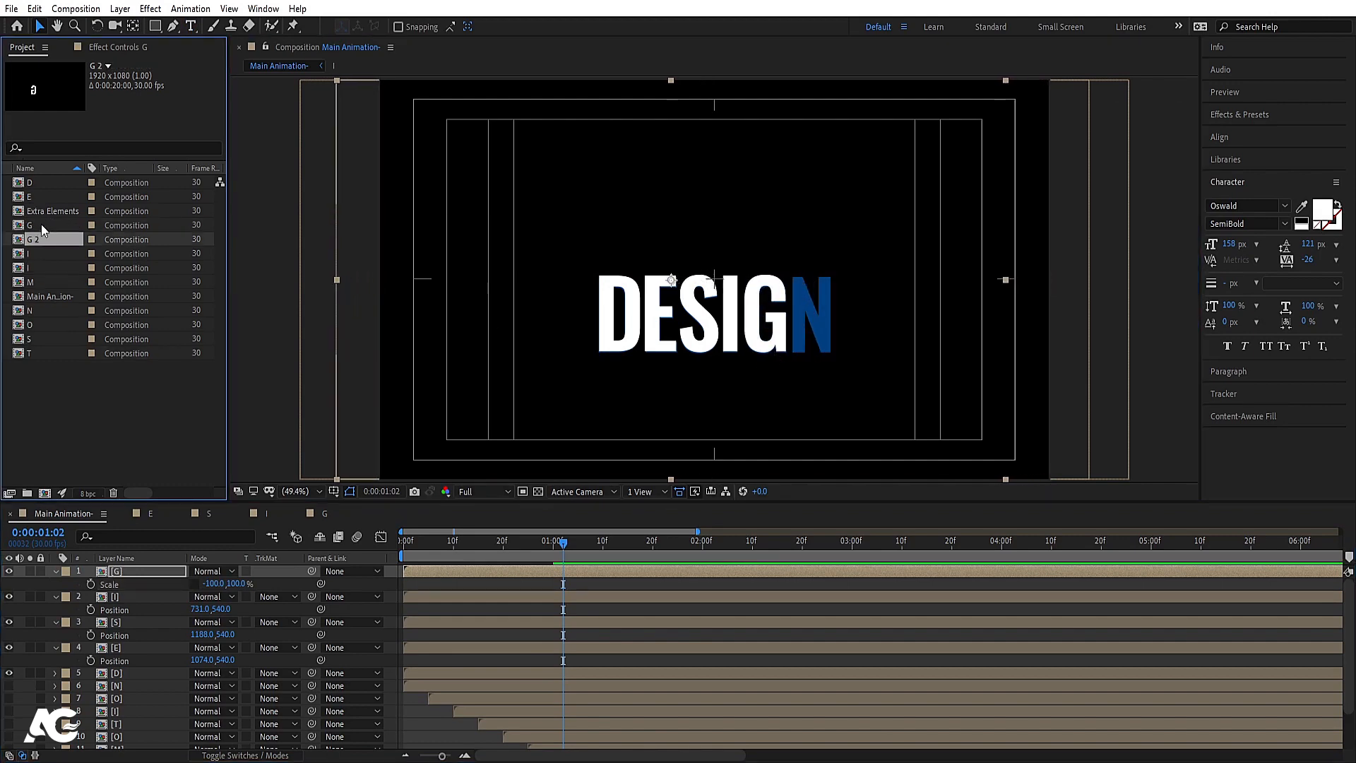
pyautogui.press('Return')
pyautogui.write('N')
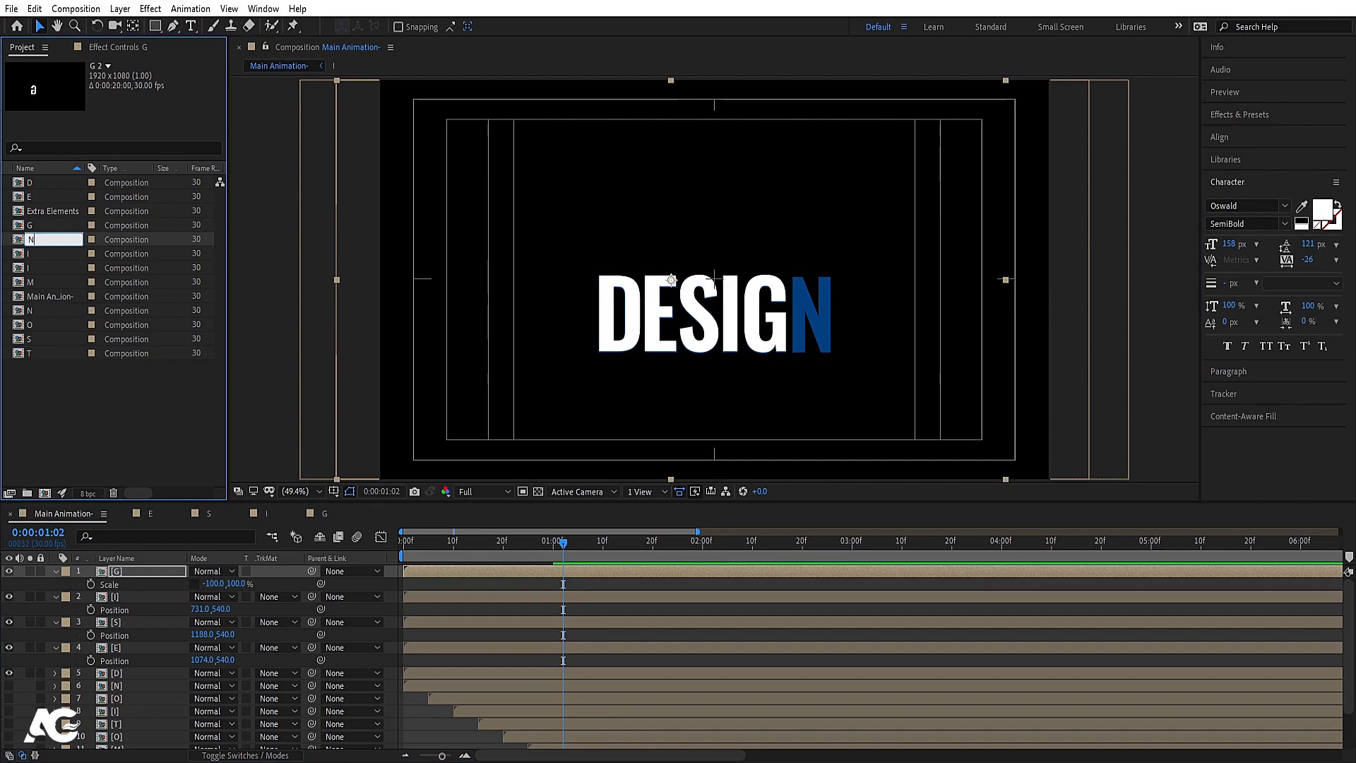
pyautogui.press('Return')
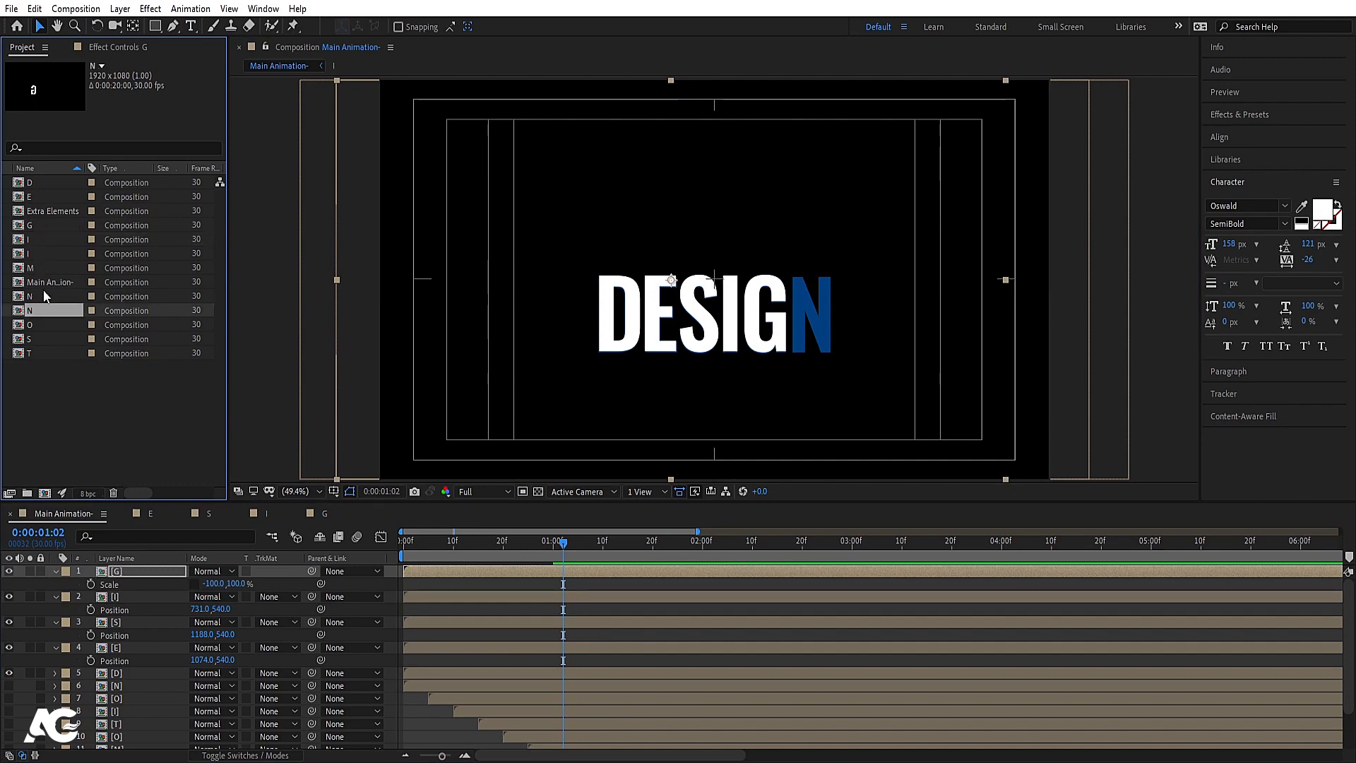
# Step: Open the new N composition and replace its mirrored letter G with N
pyautogui.doubleClick(48, 314)
pyautogui.click(638, 308)
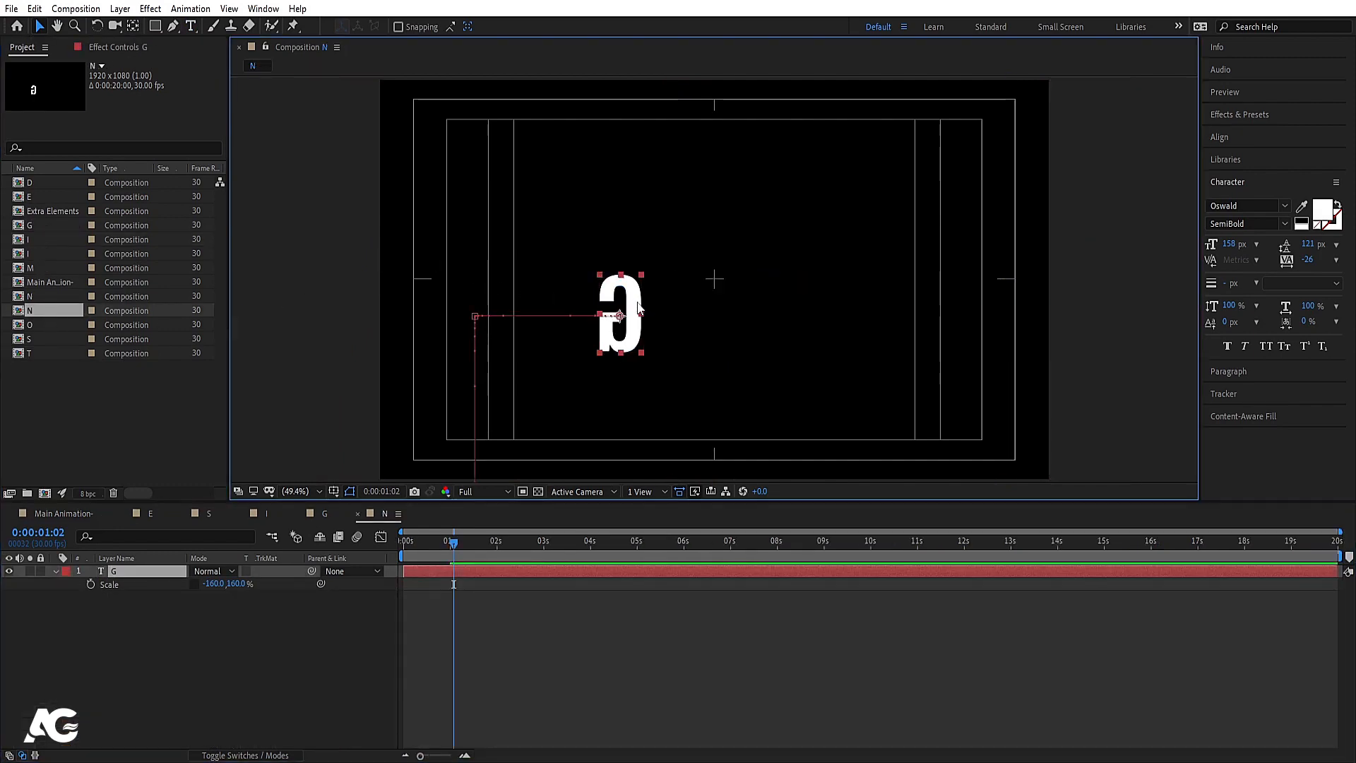
pyautogui.doubleClick(634, 304)
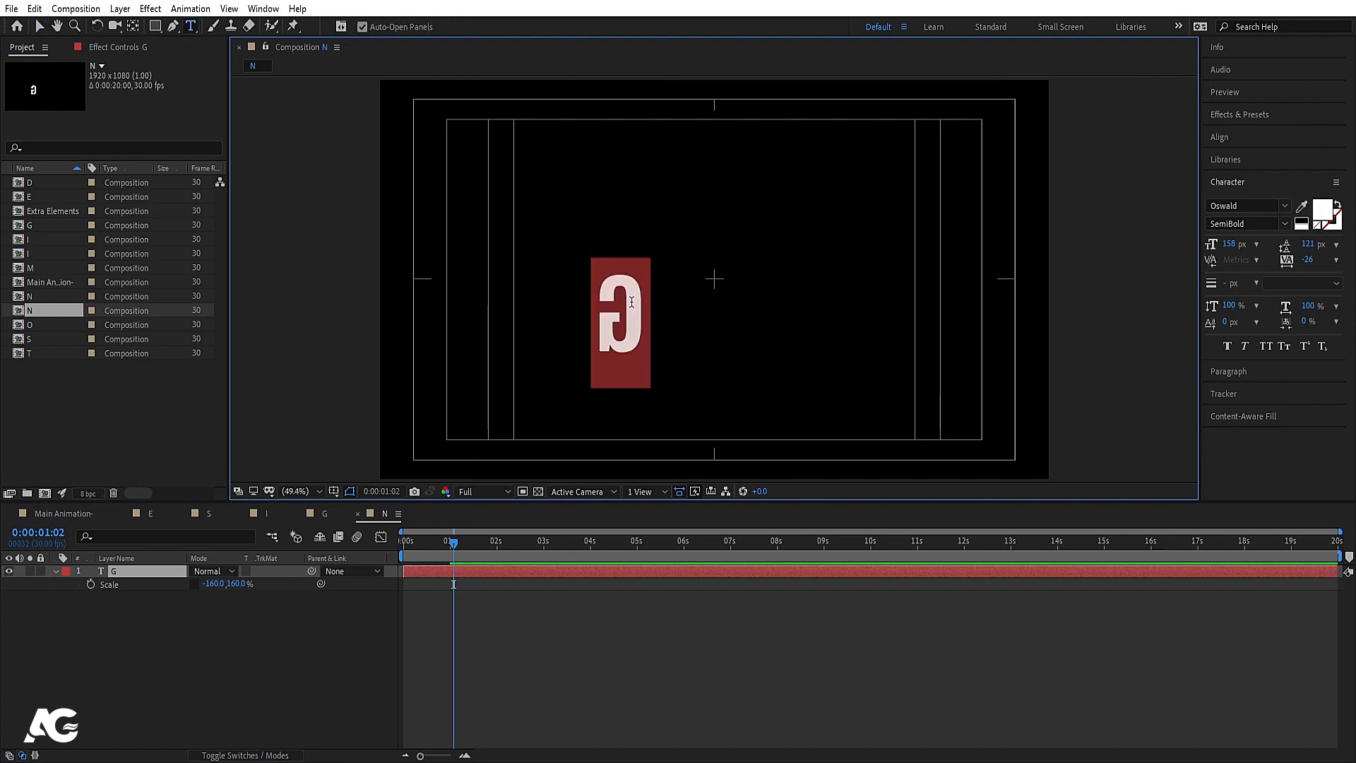
pyautogui.write('N')
pyautogui.click(161, 612)
pyautogui.click(64, 513)
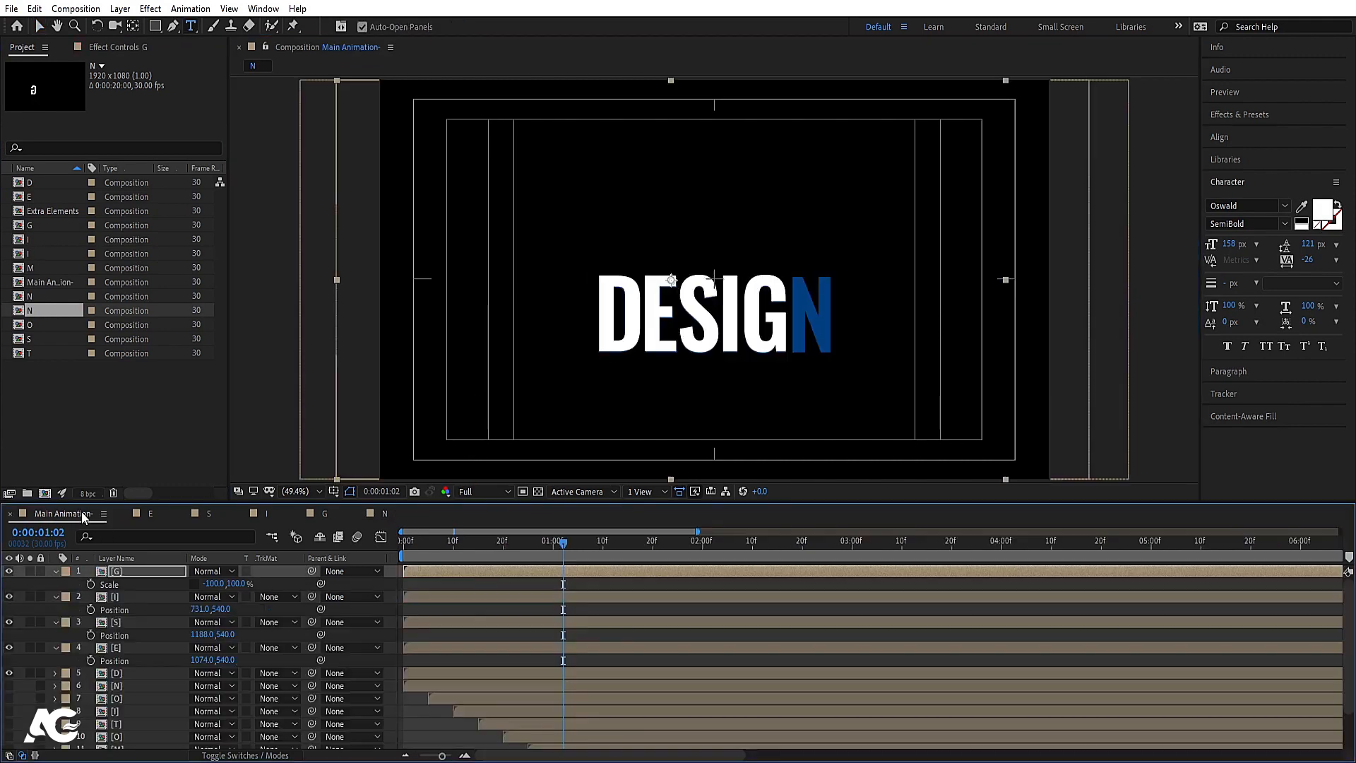
pyautogui.click(382, 513)
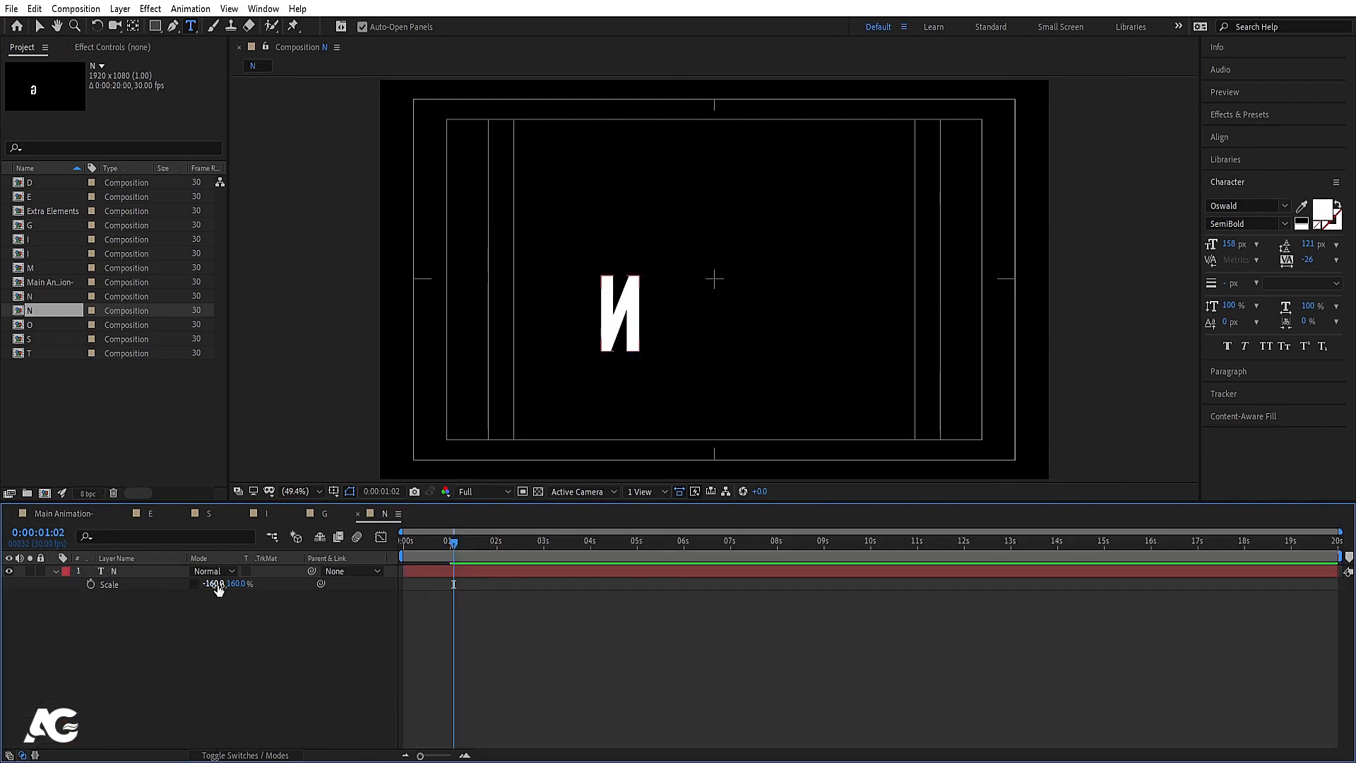
# Step: Add the new N composition to the top of Main Animation and flip it with a horizontal scale of -100%
pyautogui.click(66, 515)
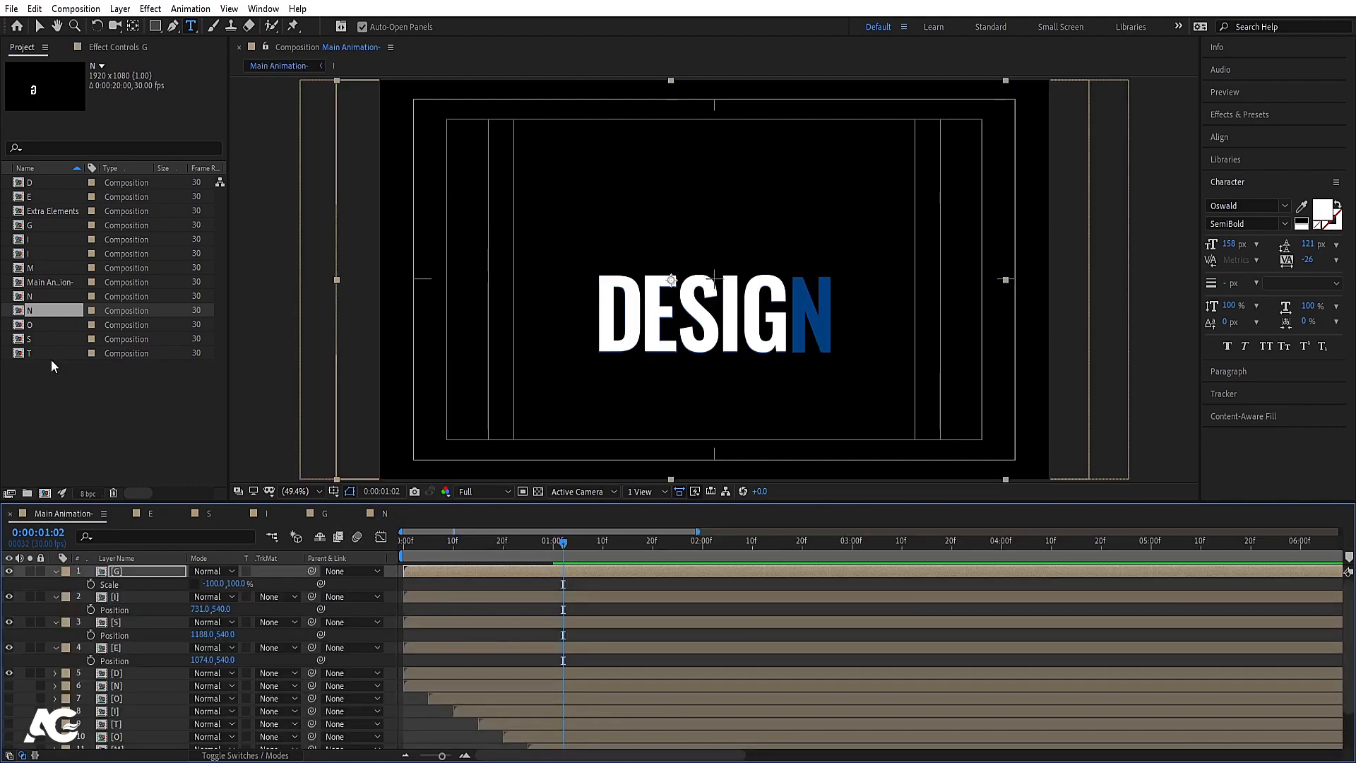
pyautogui.moveTo(44, 307); pyautogui.dragTo(176, 574)
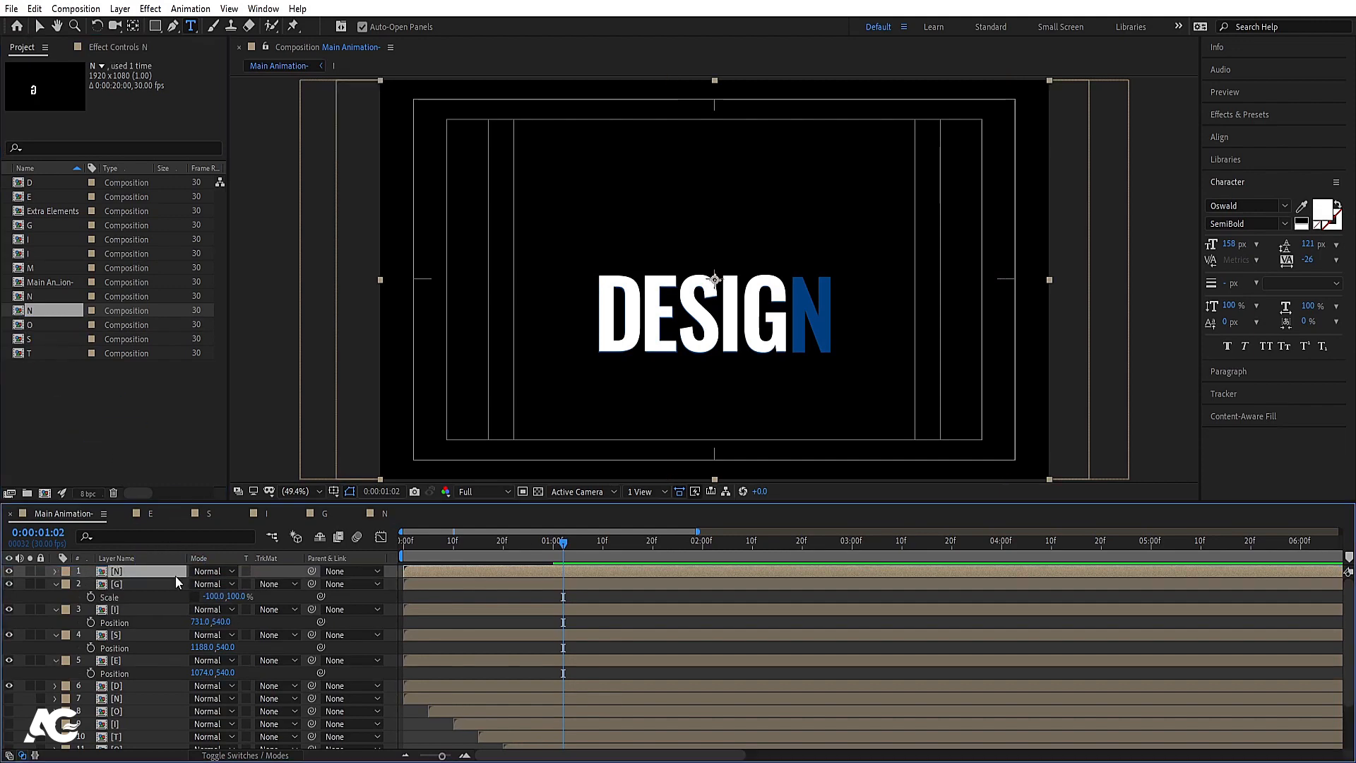
pyautogui.press('s')
pyautogui.click(209, 583)
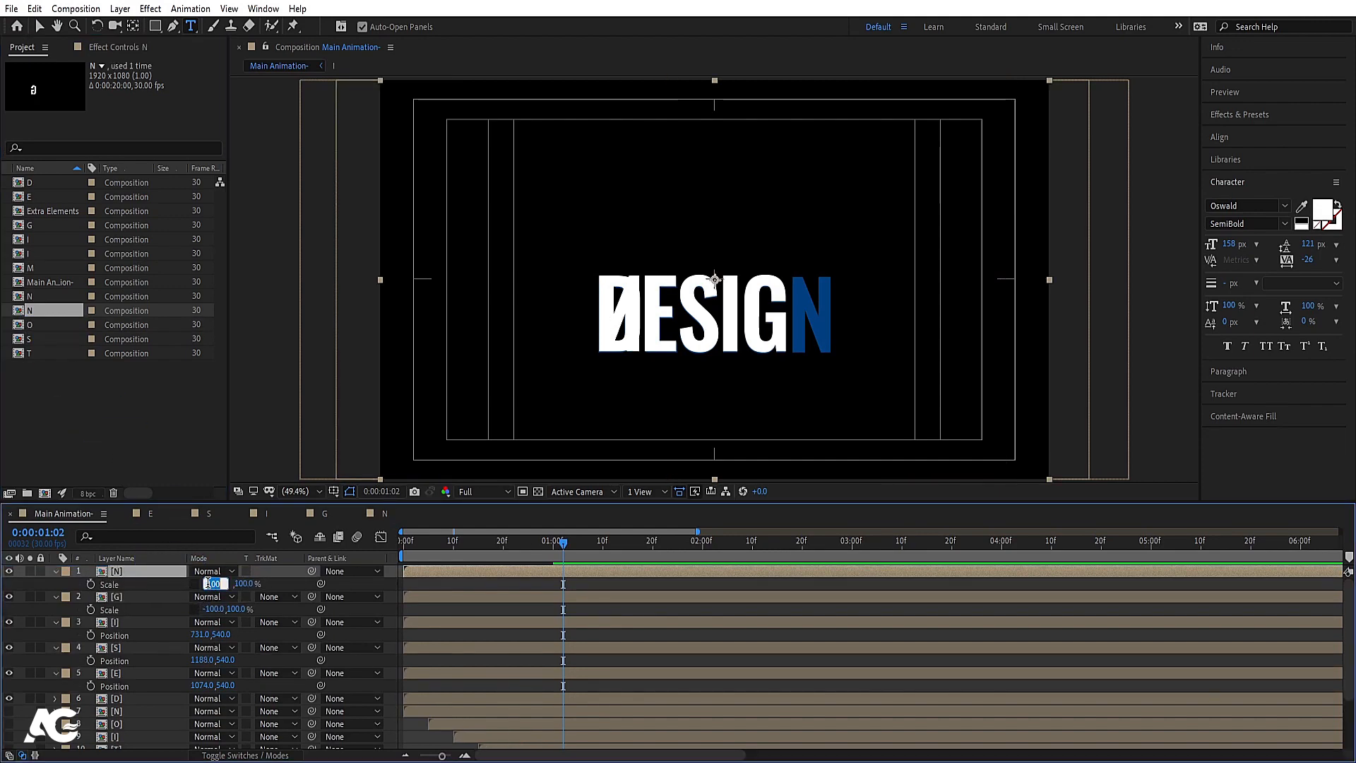
pyautogui.write('-100')
pyautogui.press('Return')
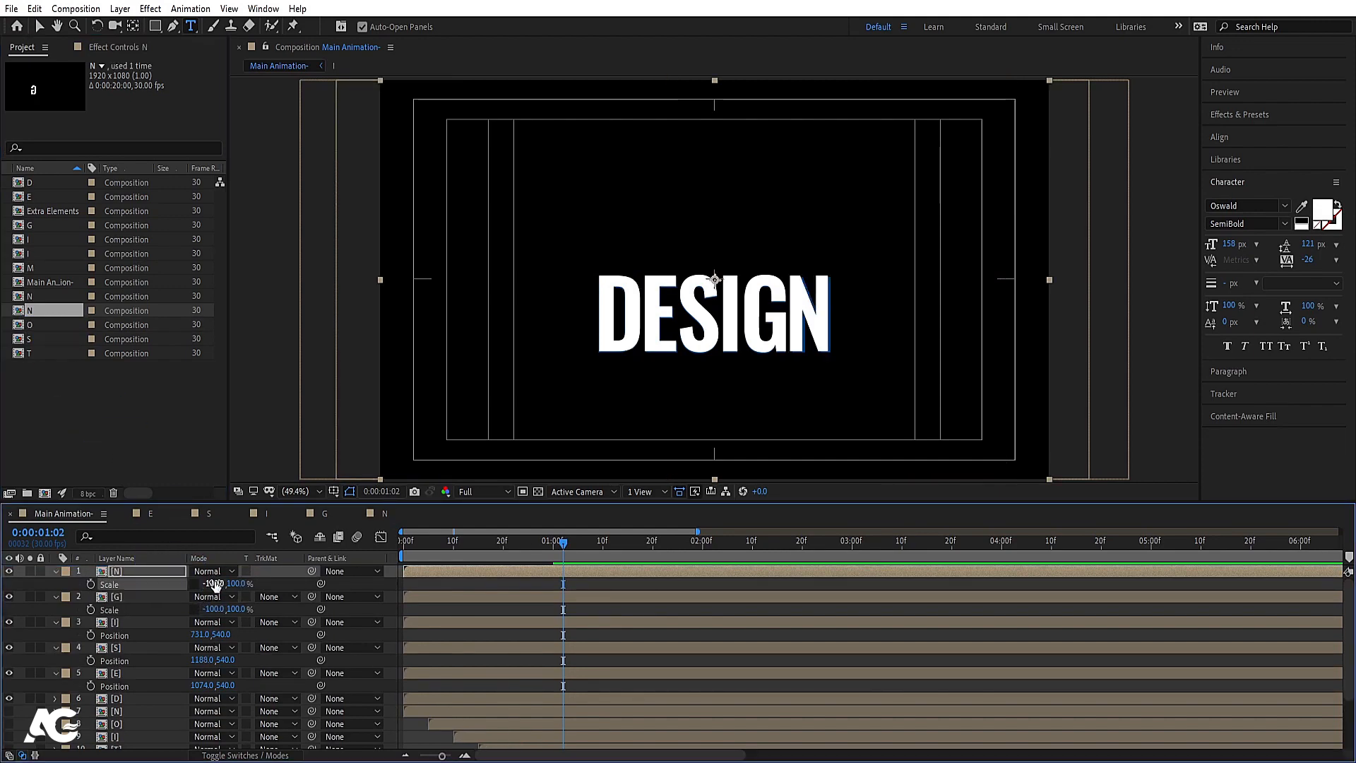
# Step: Preview the DESIGN letter animation from the start of Main Animation and collapse the layers' open properties
pyautogui.moveTo(451, 545); pyautogui.dragTo(391, 590)
pyautogui.press('space')
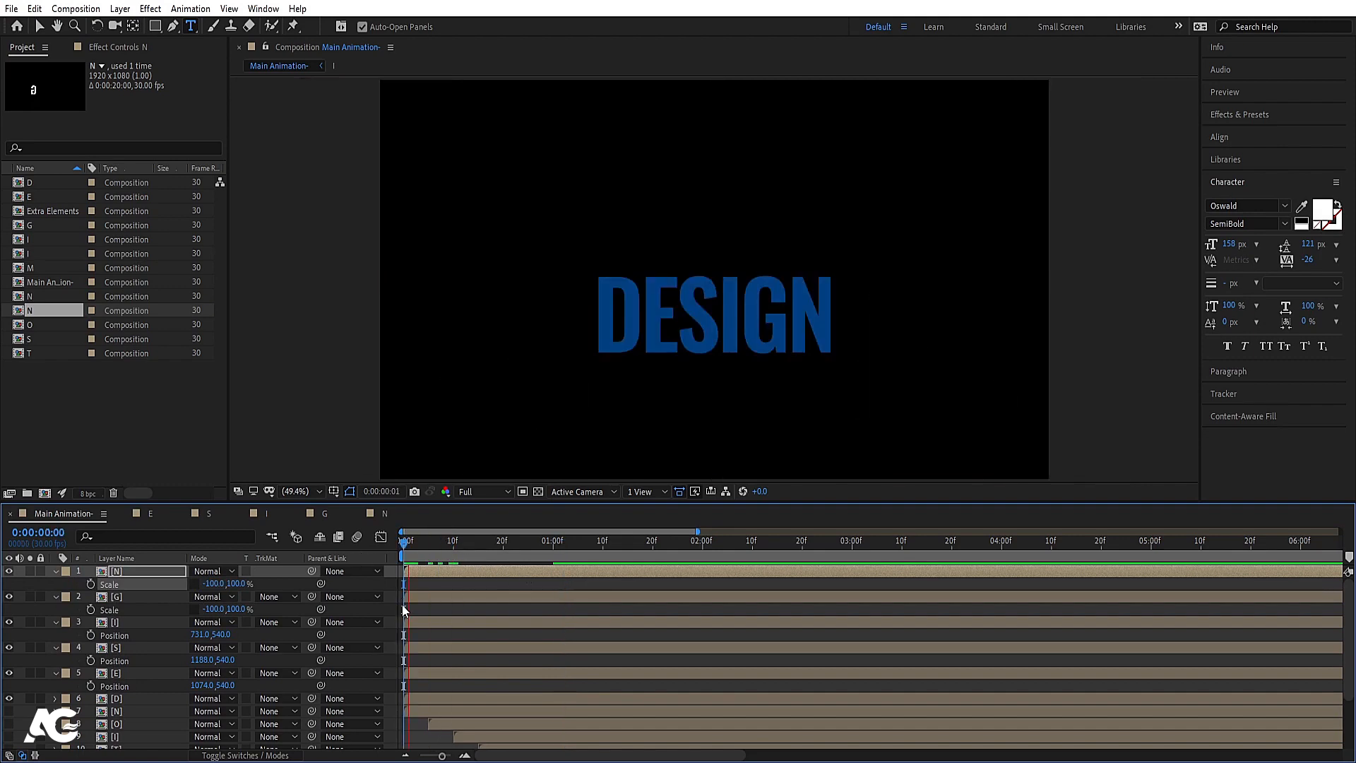
pyautogui.press('space')
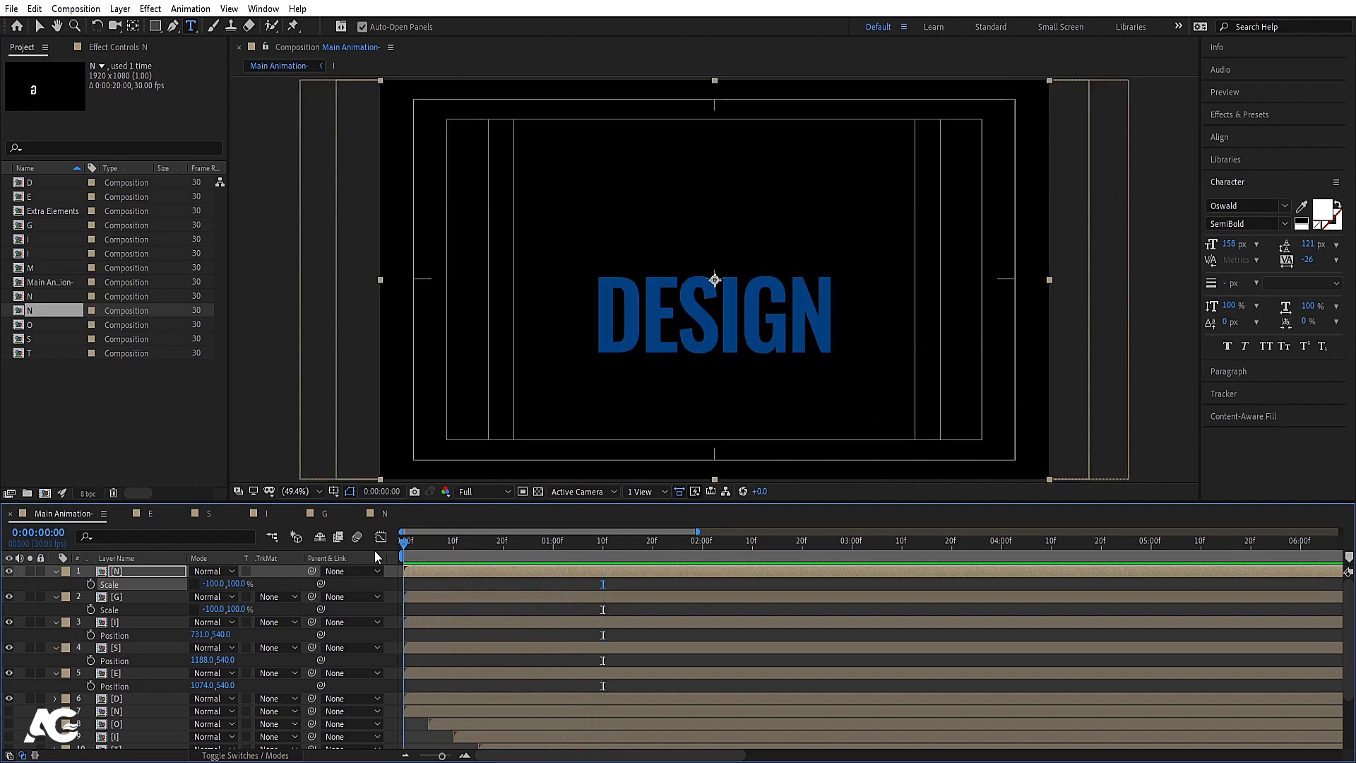
pyautogui.click(429, 608)
pyautogui.press('u')
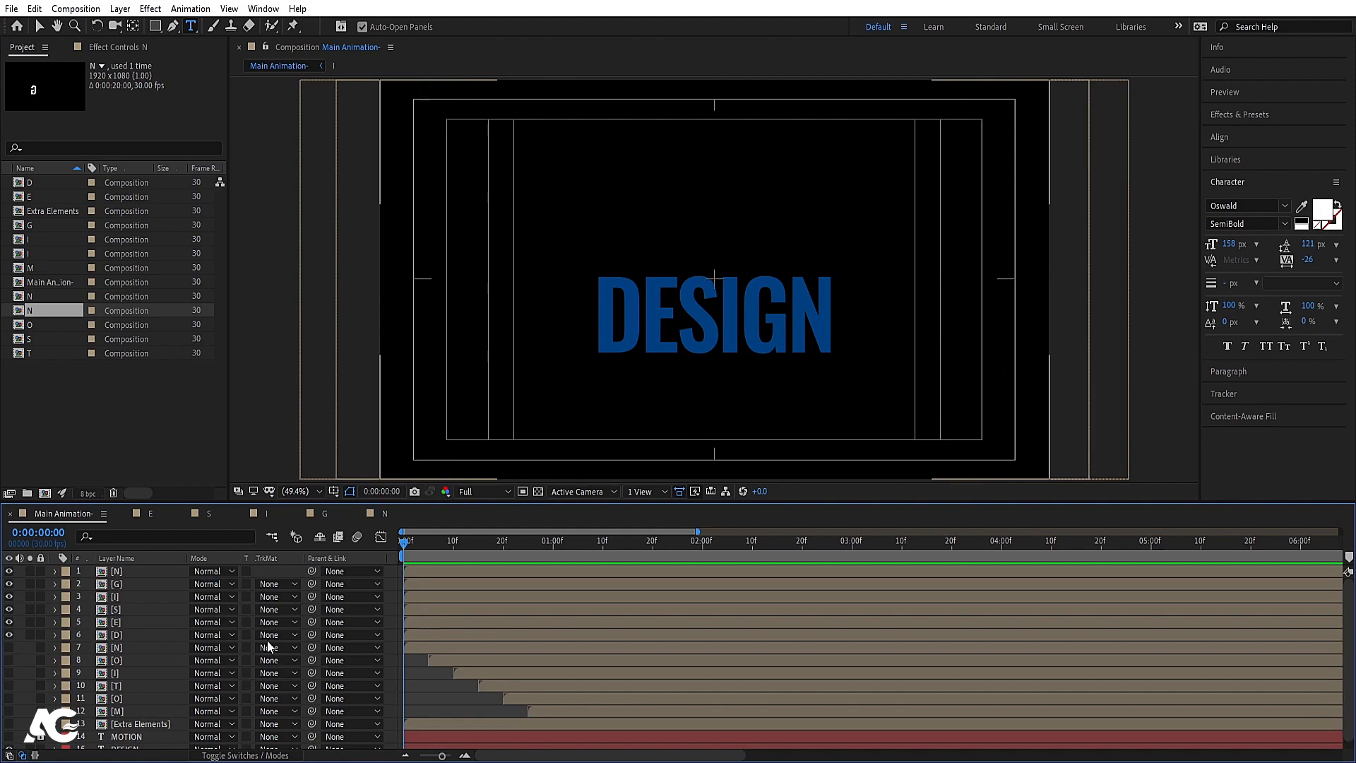
# Step: Offset the DESIGN letter layers so that I starts at frame 5 and E starts at frame 10
pyautogui.click(116, 610)
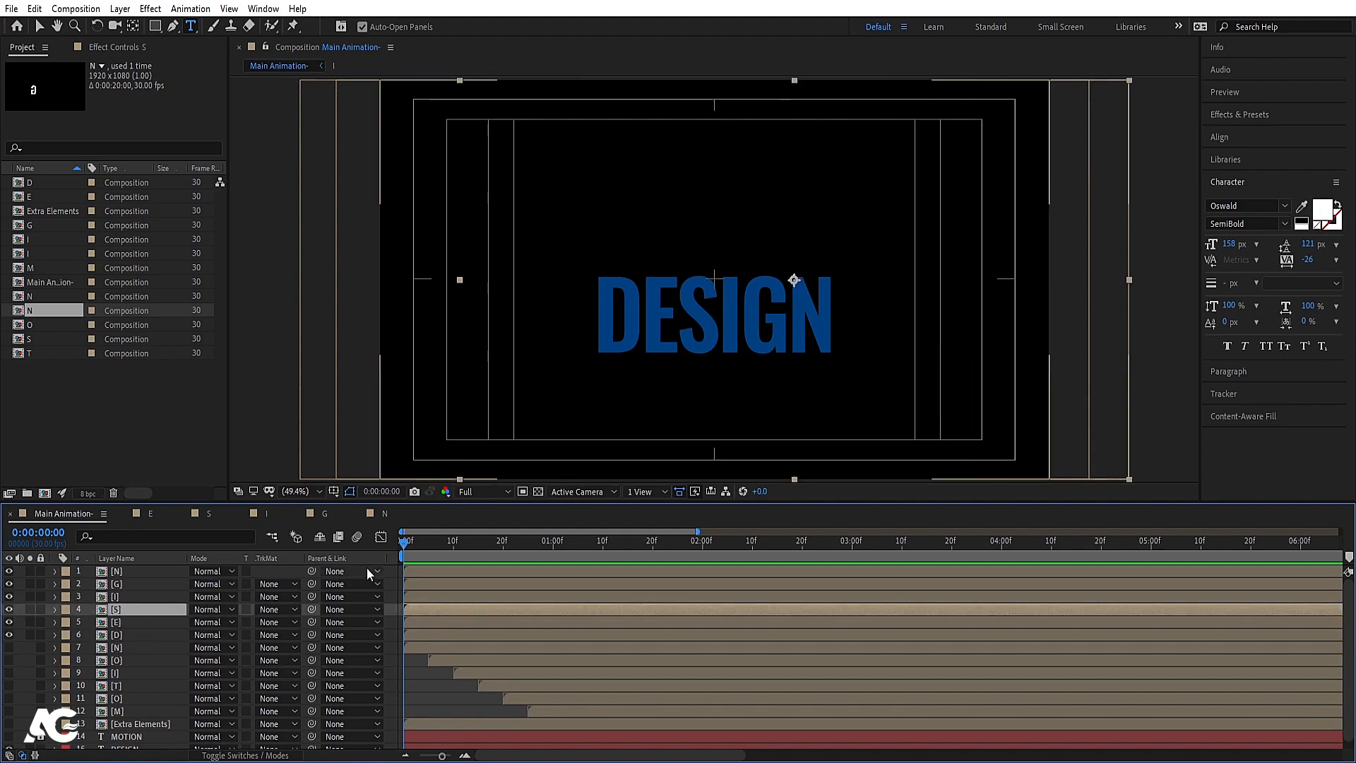
pyautogui.press('=')
pyautogui.click(451, 545)
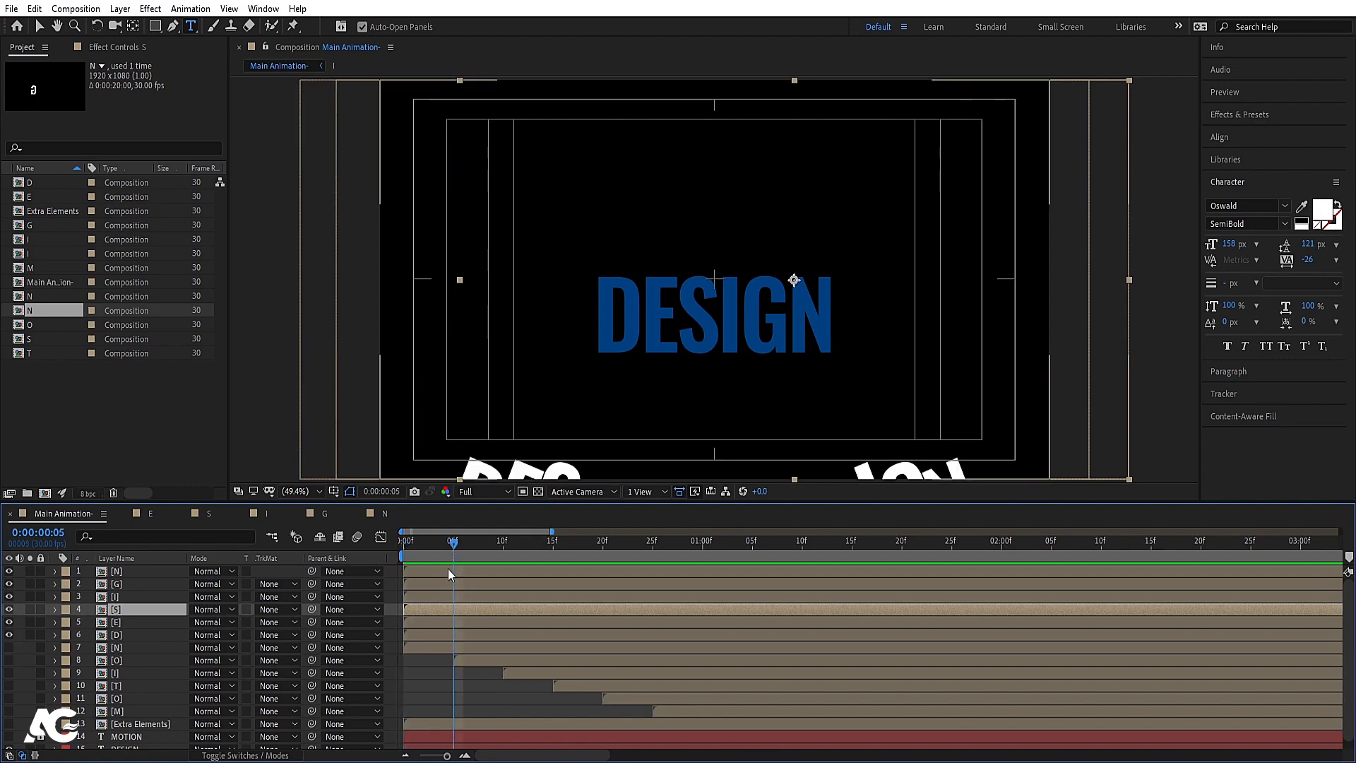
pyautogui.click(449, 595)
pyautogui.hotkey('alt', '[')
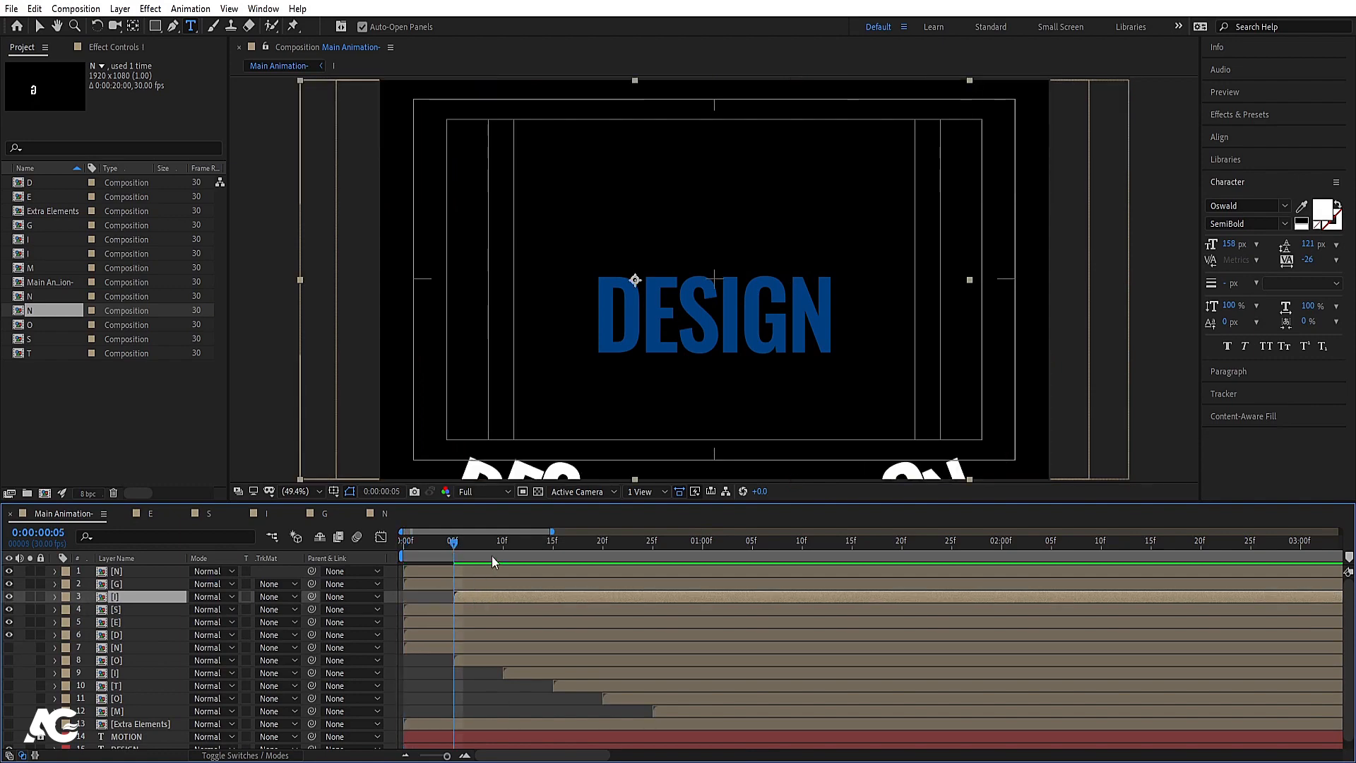
pyautogui.click(505, 545)
pyautogui.click(120, 620)
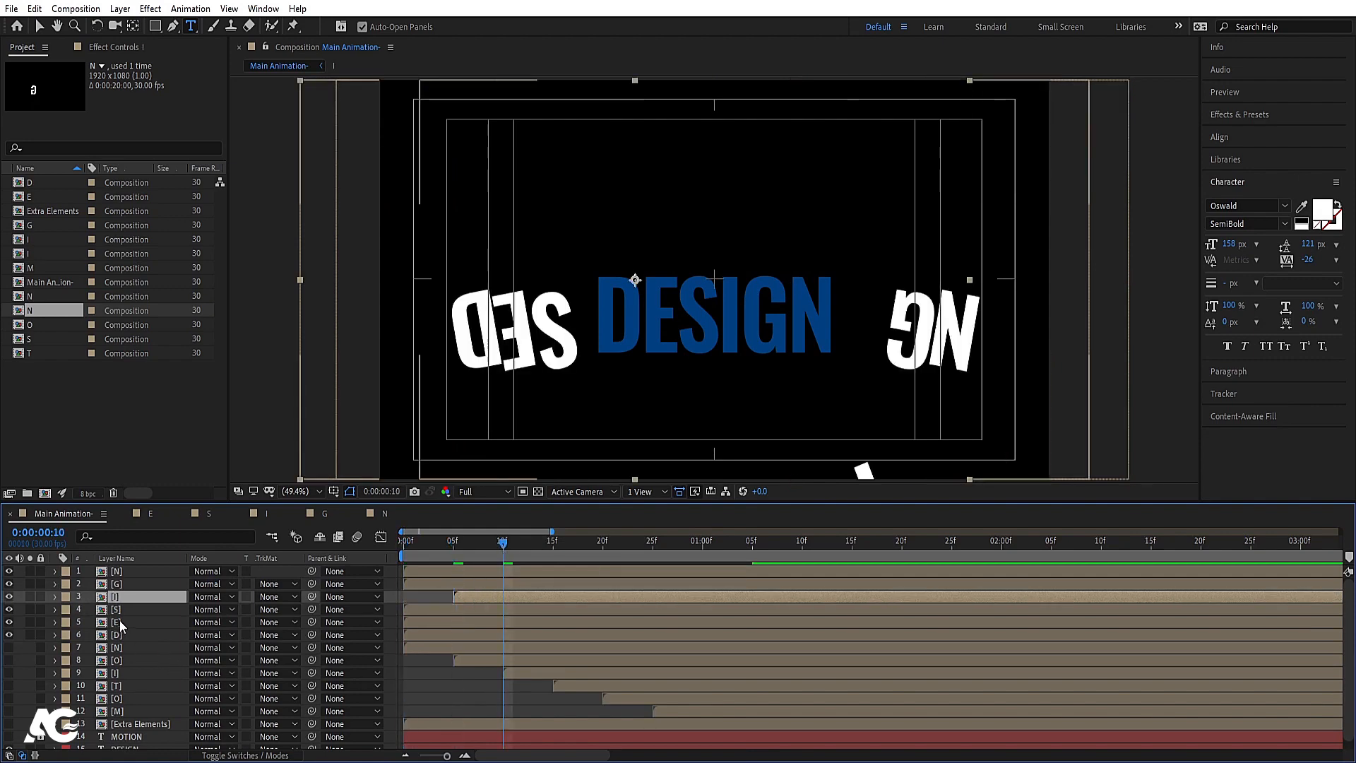
pyautogui.hotkey('alt', '[')
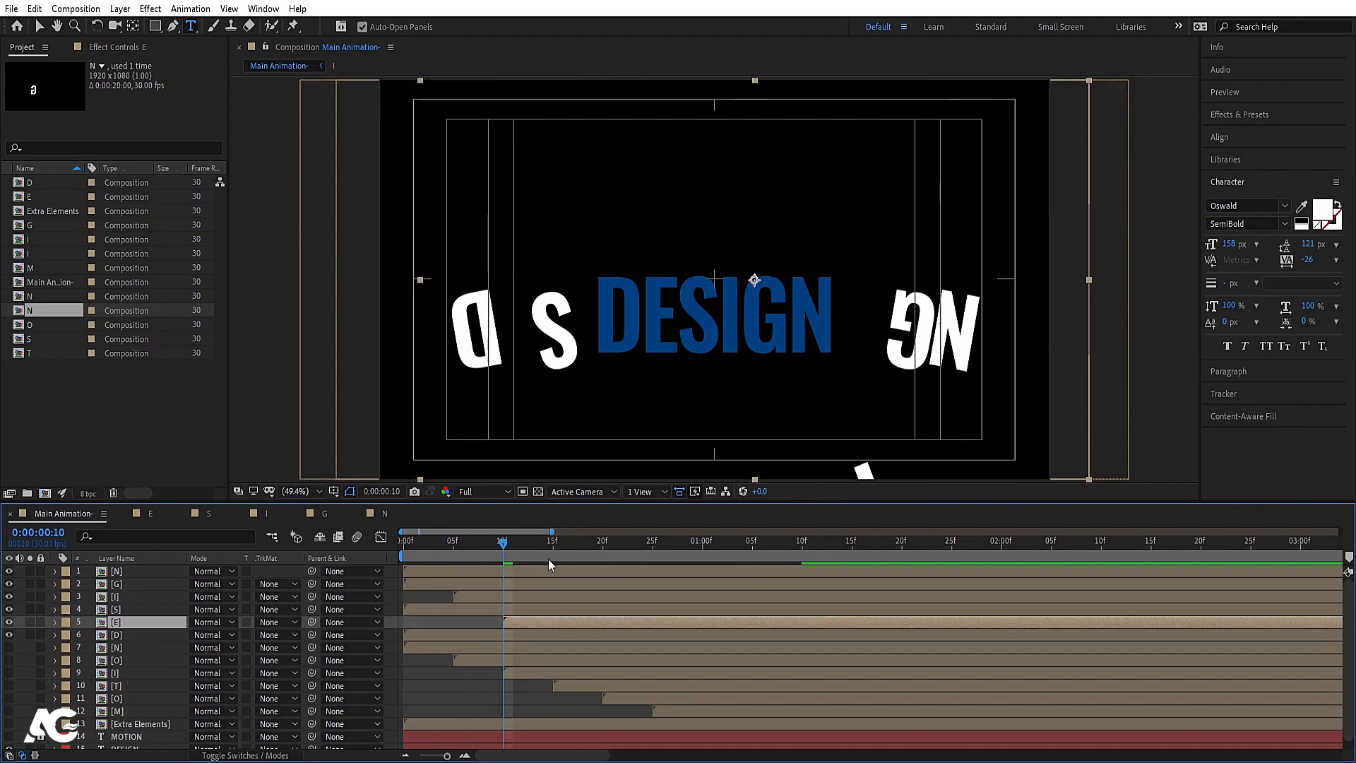
# Step: Offset the G layer of DESIGN to start at frame 15 and the D layer at frame 20
pyautogui.click(552, 545)
pyautogui.click(541, 585)
pyautogui.hotkey('alt', '[')
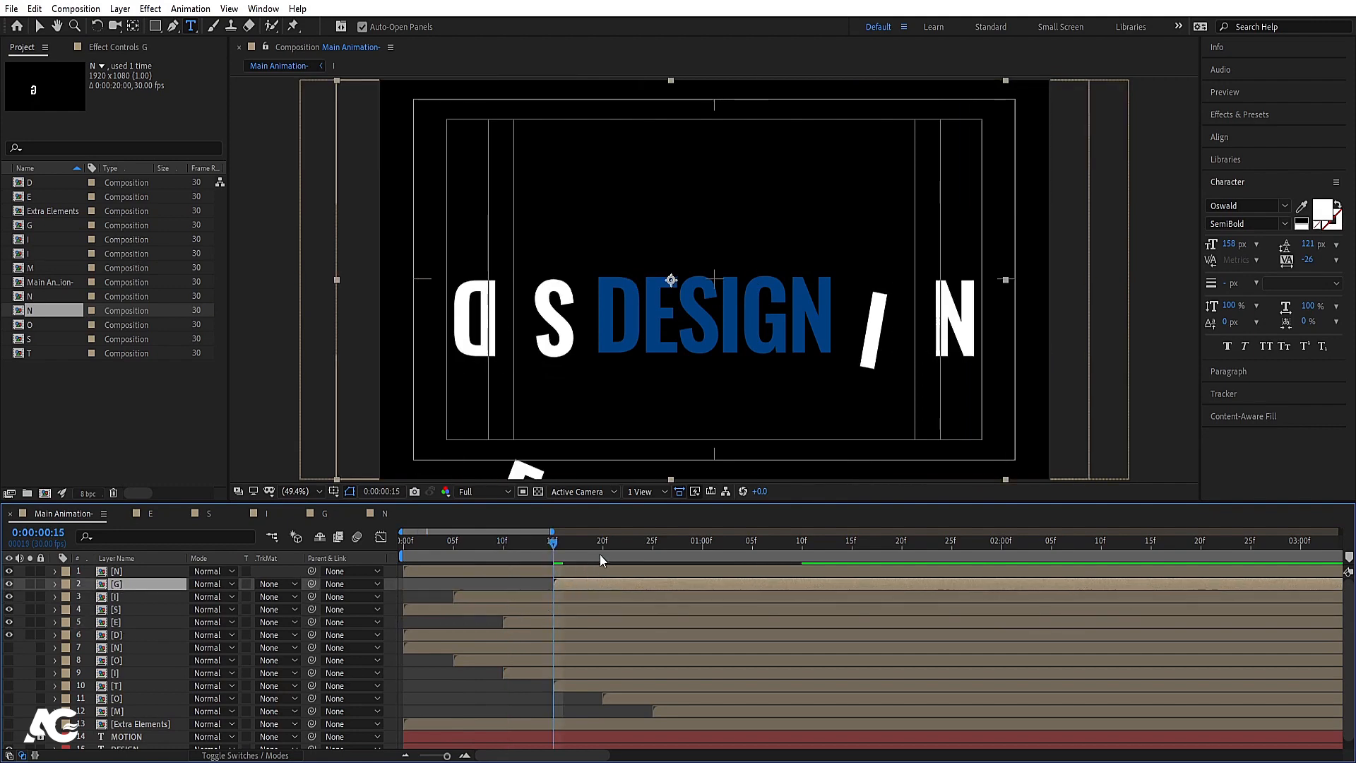
pyautogui.click(602, 545)
pyautogui.click(127, 622)
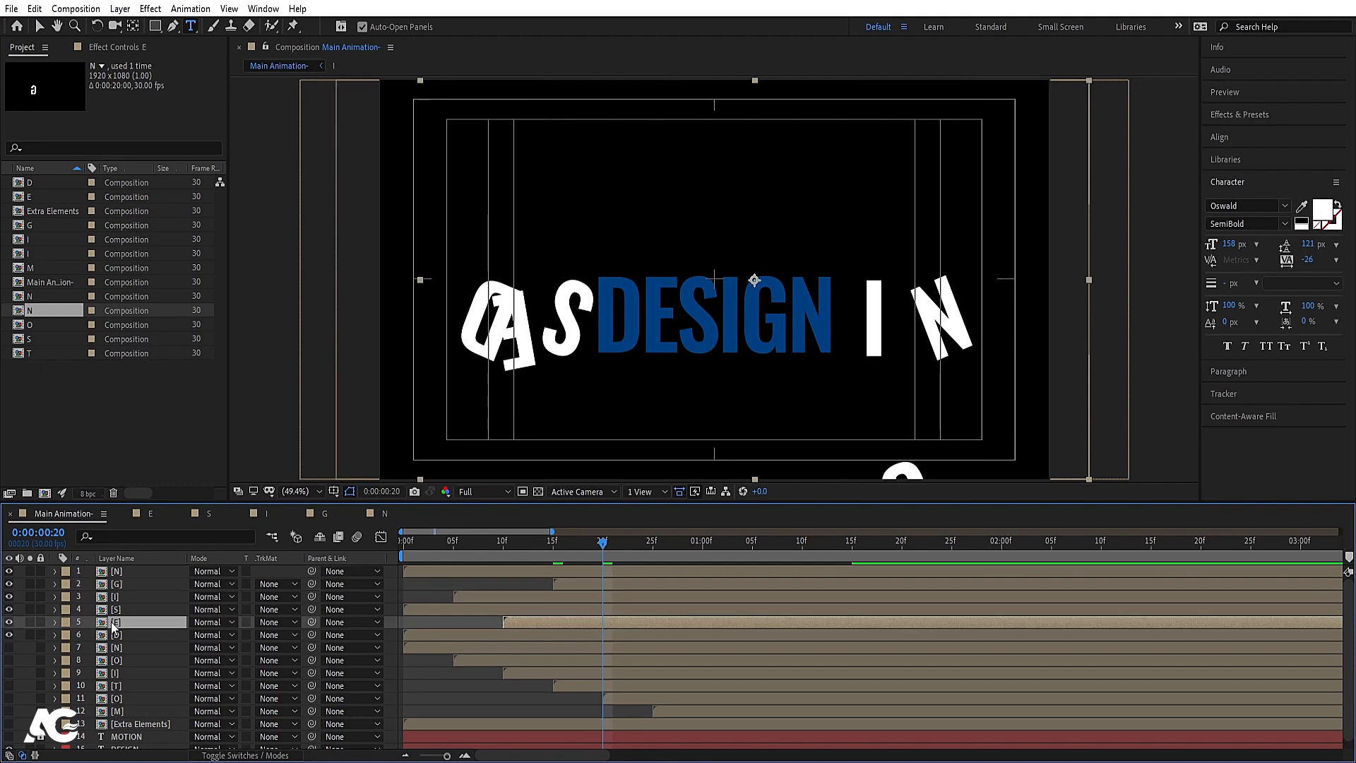
pyautogui.click(148, 636)
pyautogui.hotkey('alt', '[')
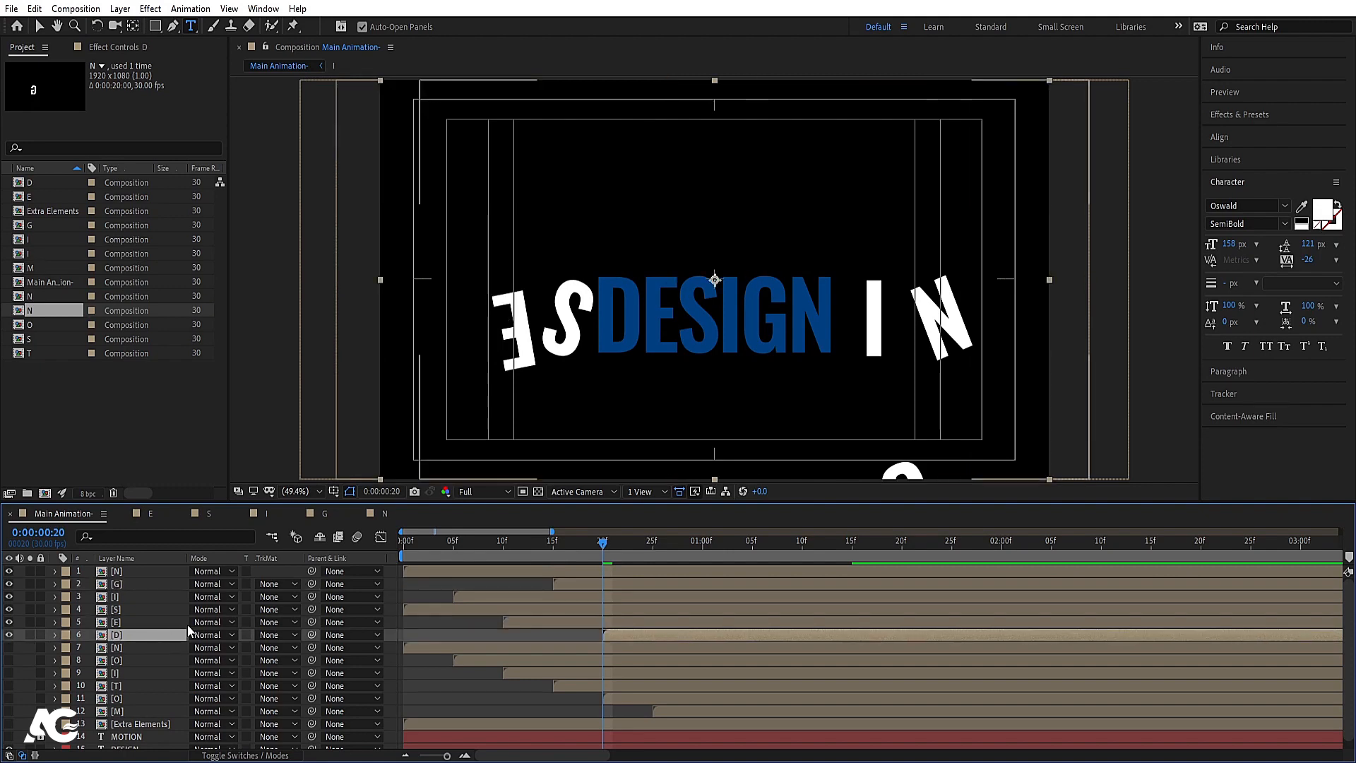
# Step: Offset the topmost N layer to start at frame 25
pyautogui.click(651, 543)
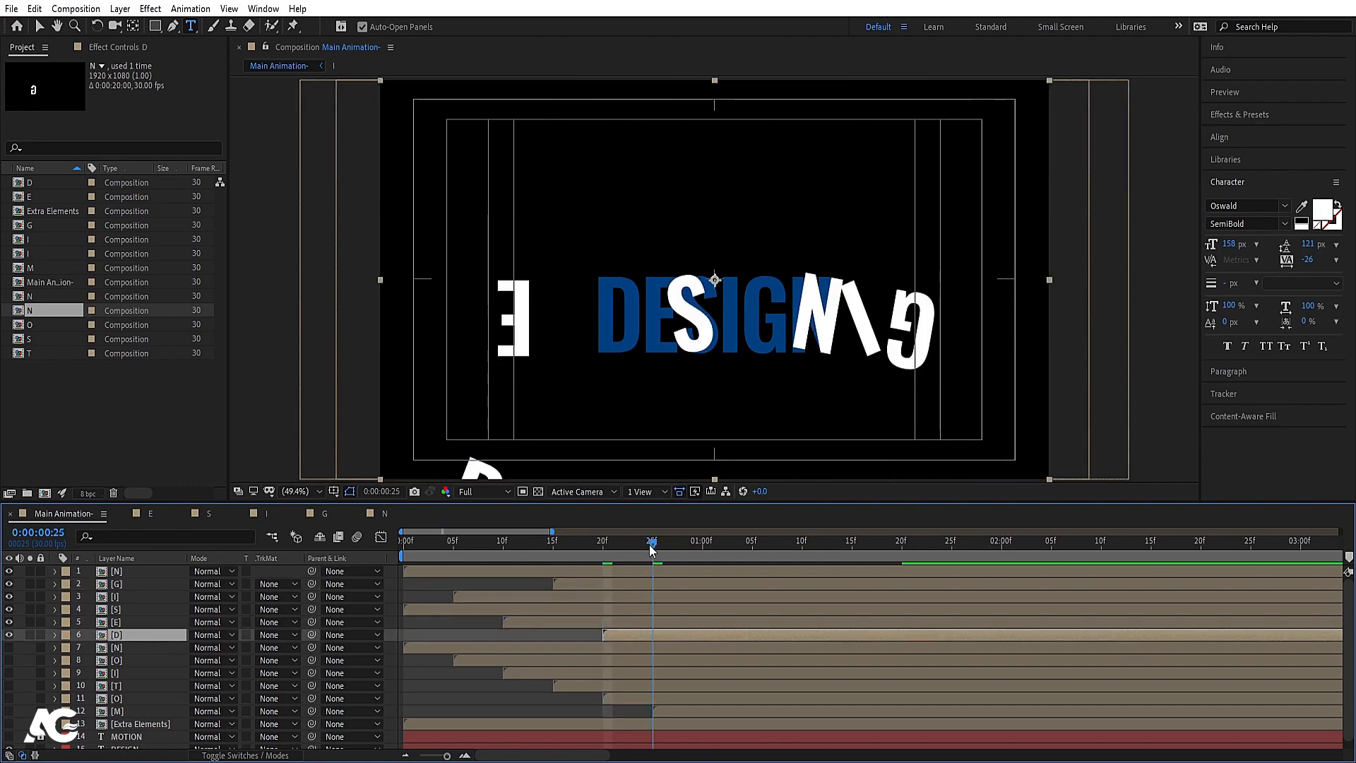
pyautogui.click(636, 575)
pyautogui.hotkey('alt', '[')
# Step: Hide the DESIGN reference text layer and preview the staggered letters from the first frame
pyautogui.moveTo(604, 544); pyautogui.dragTo(349, 550)
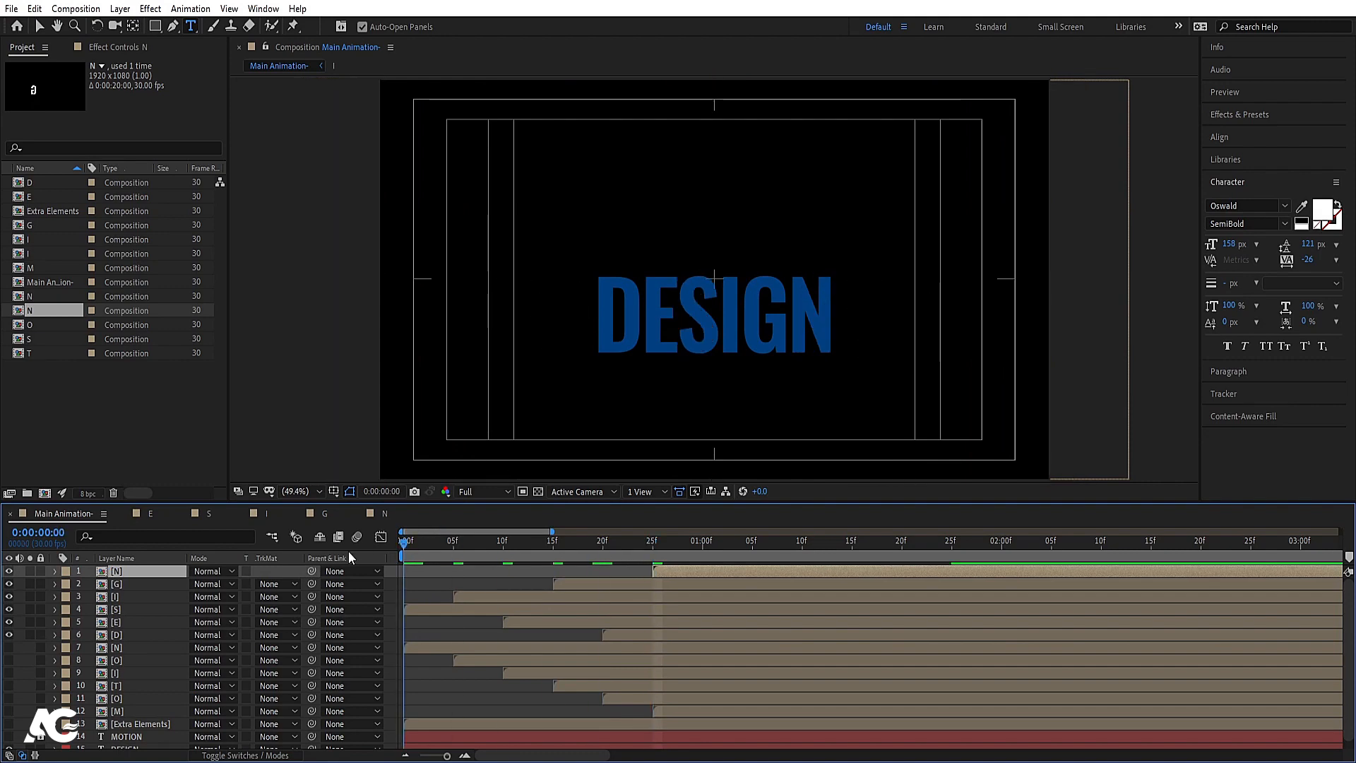
pyautogui.click(51, 745)
pyautogui.click(11, 742)
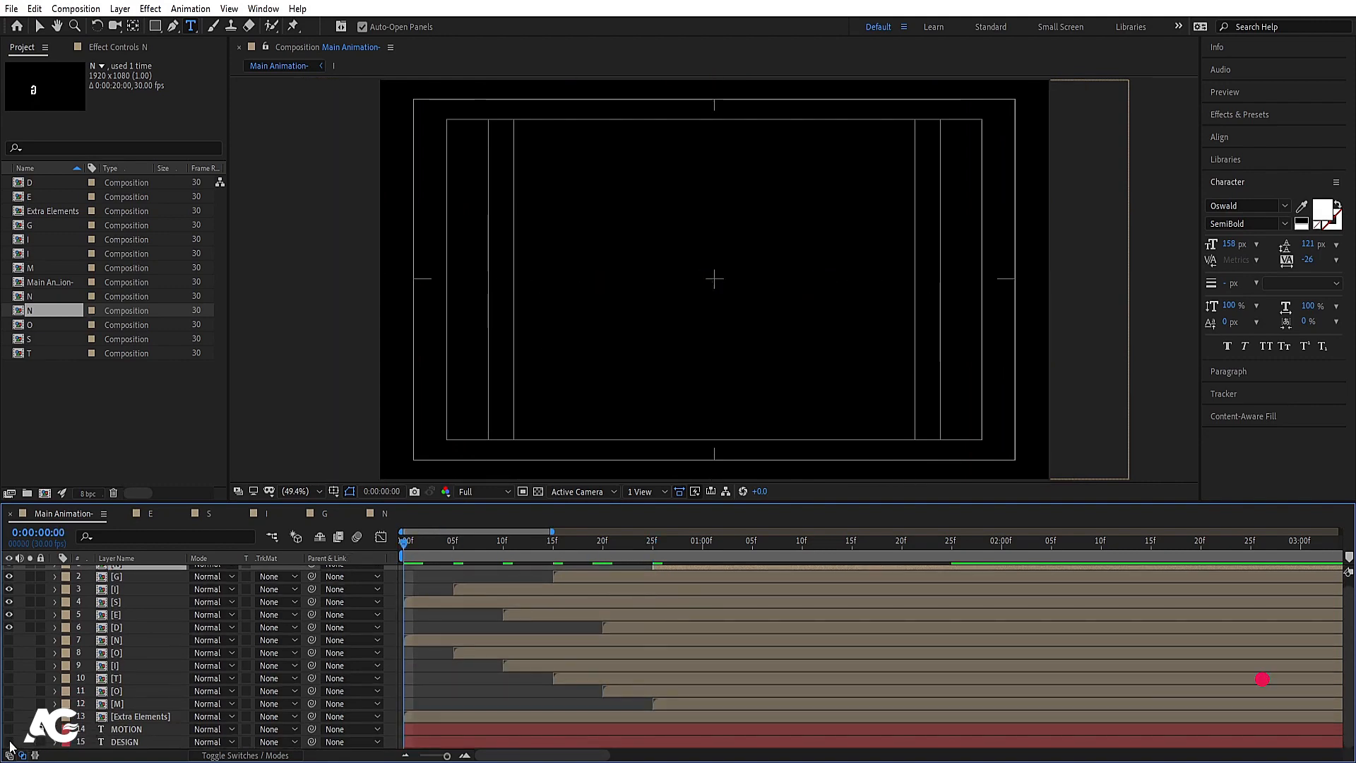
pyautogui.press('space')
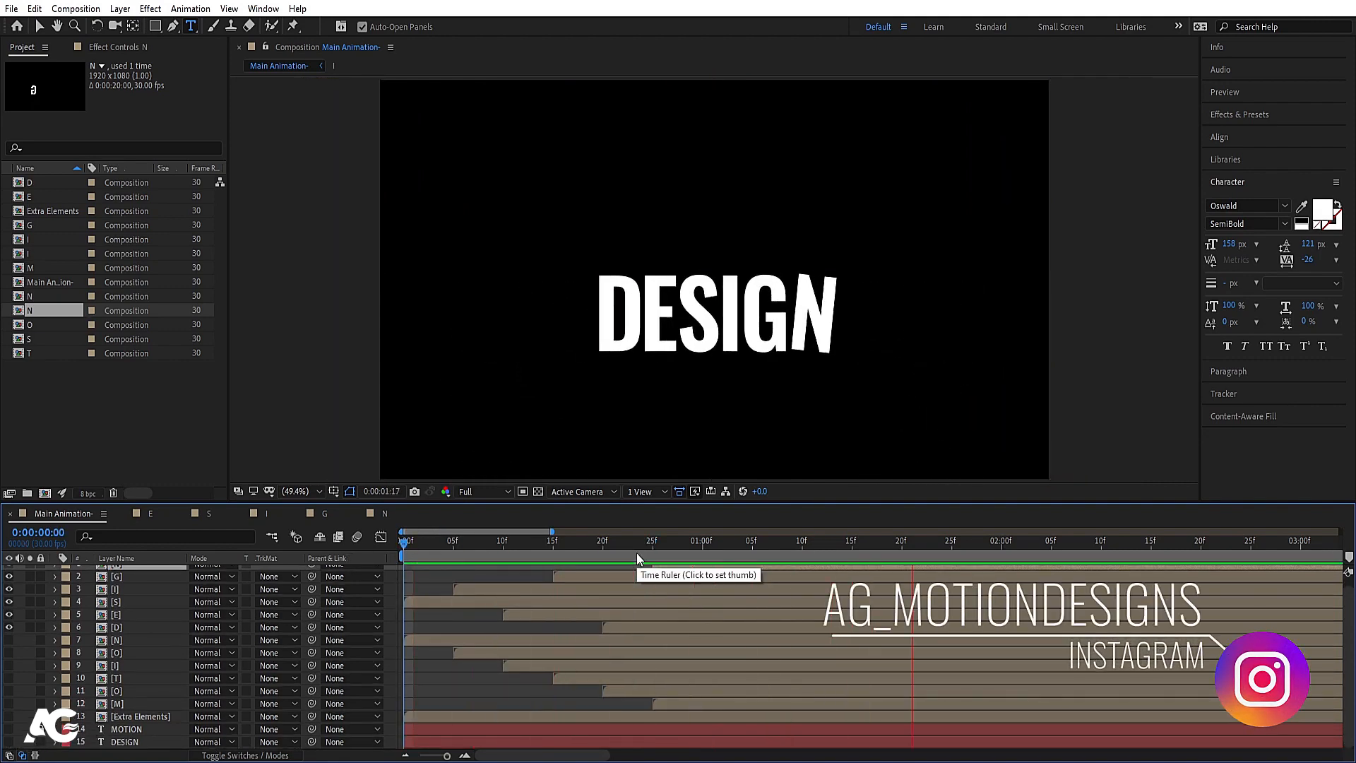
# Step: Pre-compose the six DESIGN letter layers into a composition named Design text
pyautogui.click(118, 627)
pyautogui.scroll(1, 119, 620)
pyautogui.keyDown('shift'); pyautogui.click(118, 573); pyautogui.keyUp('shift')
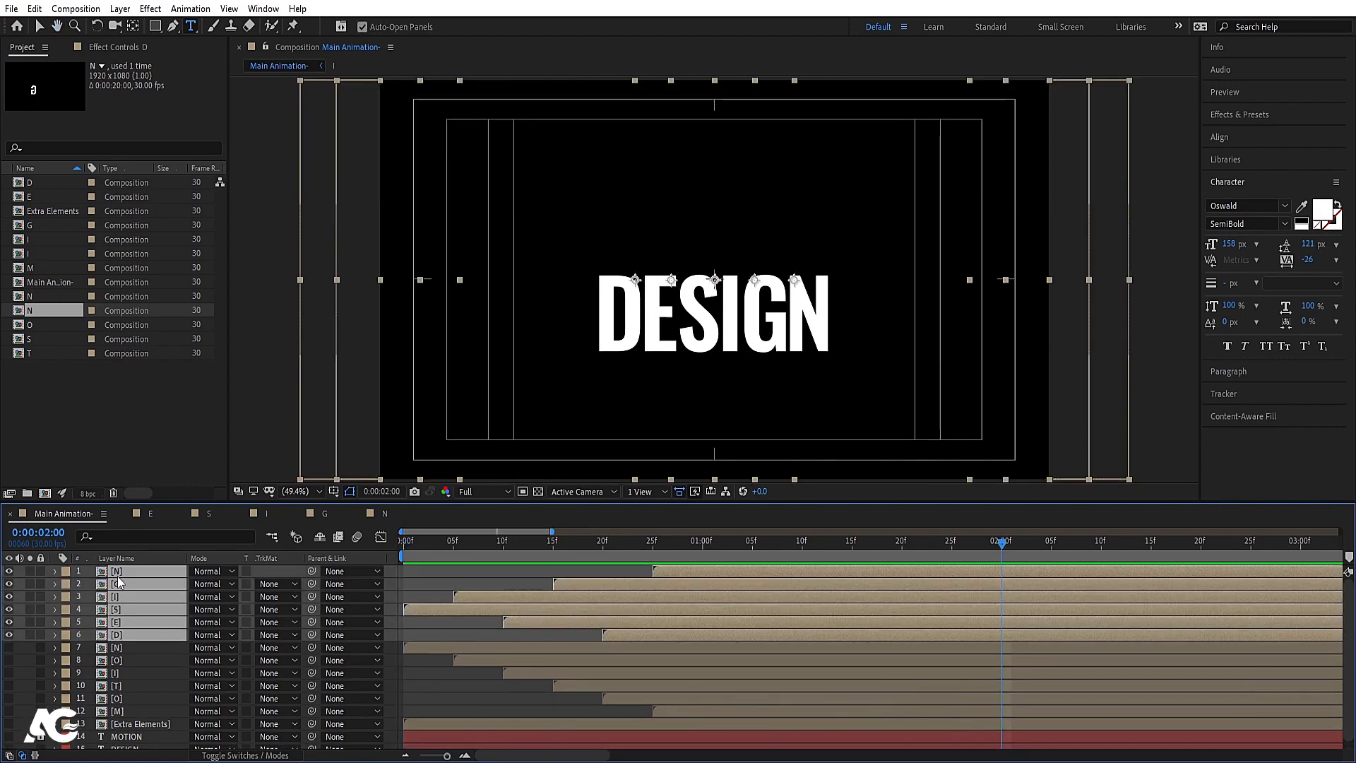
pyautogui.hotkey('ctrl', 'shift', 'c')
pyautogui.write('Design text')
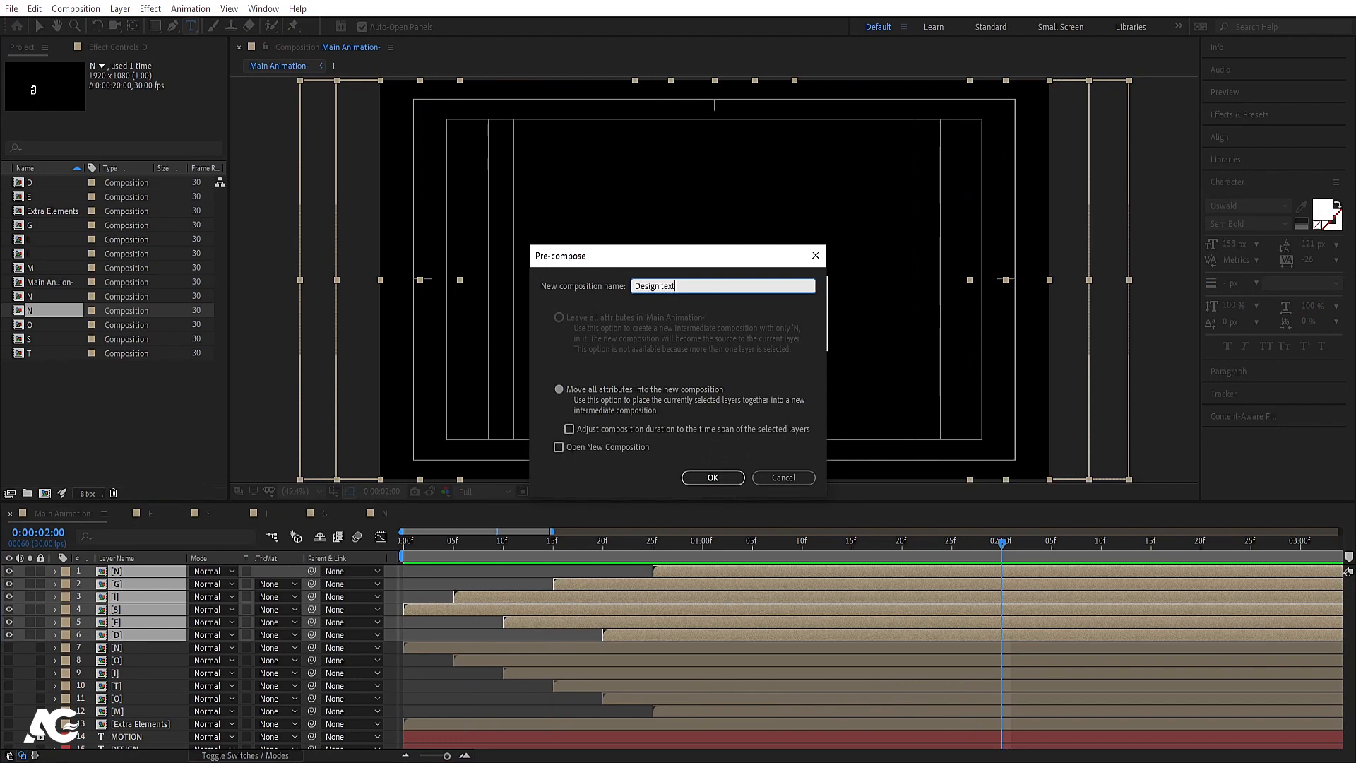
pyautogui.press('Return')
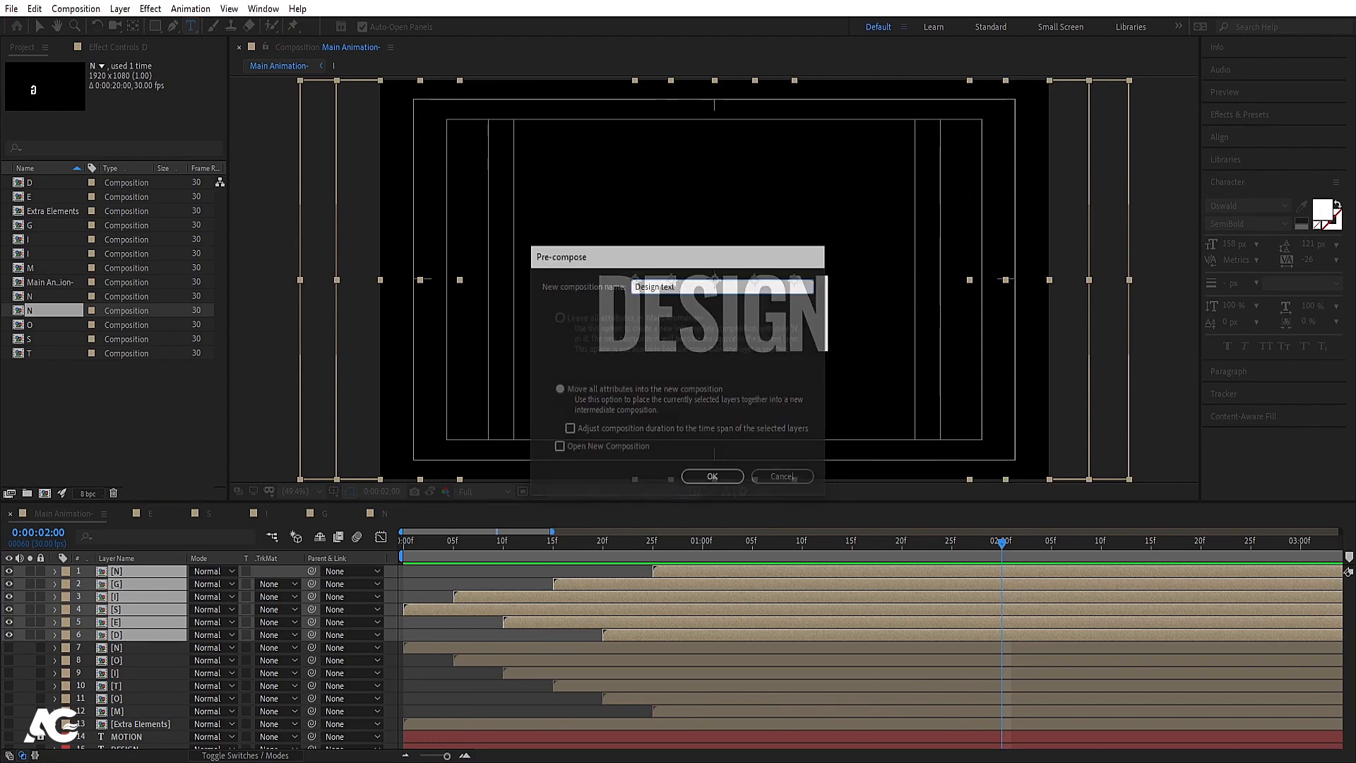
# Step: Make the six MOTION letter layers visible and pre-compose them as Motion Text
pyautogui.click(106, 648)
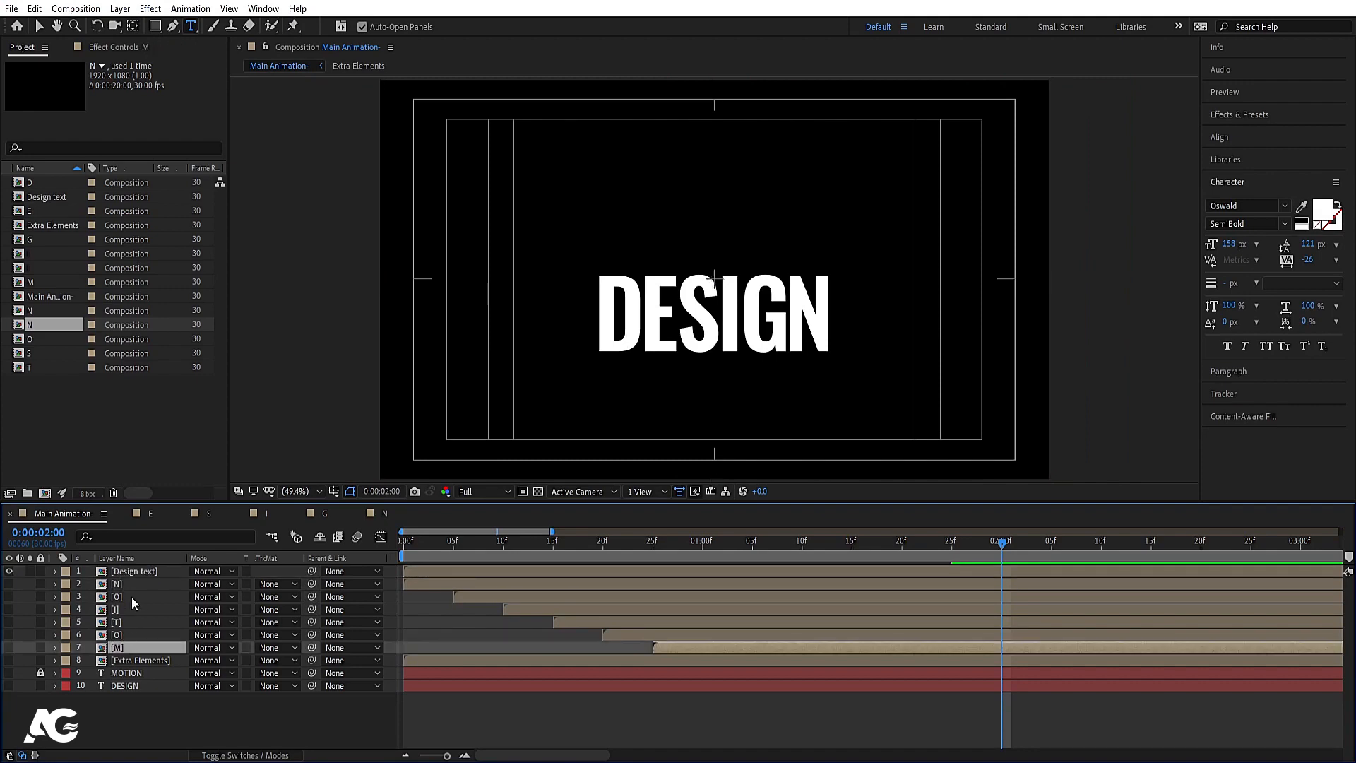
pyautogui.keyDown('shift'); pyautogui.click(74, 586); pyautogui.keyUp('shift')
pyautogui.moveTo(8, 585); pyautogui.dragTo(8, 647)
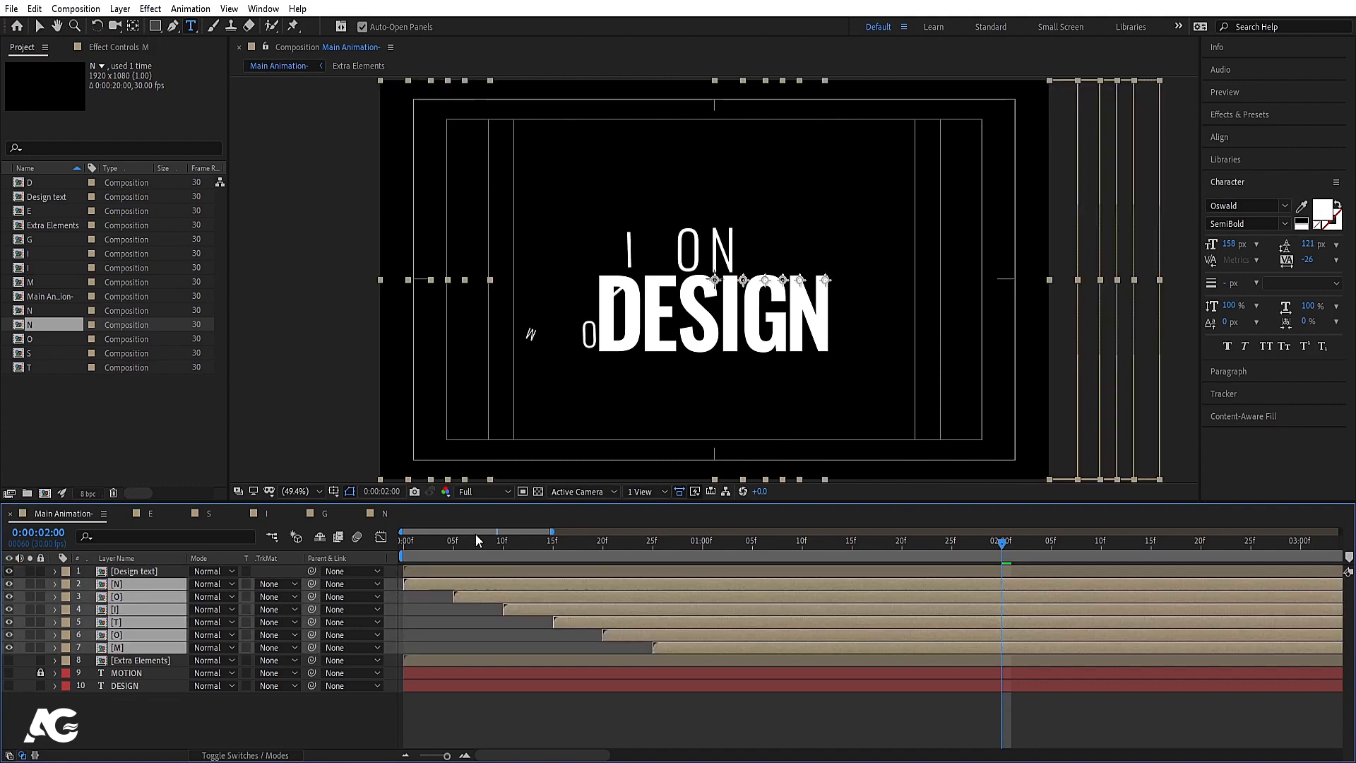
pyautogui.hotkey('ctrl', 'shift', 'c')
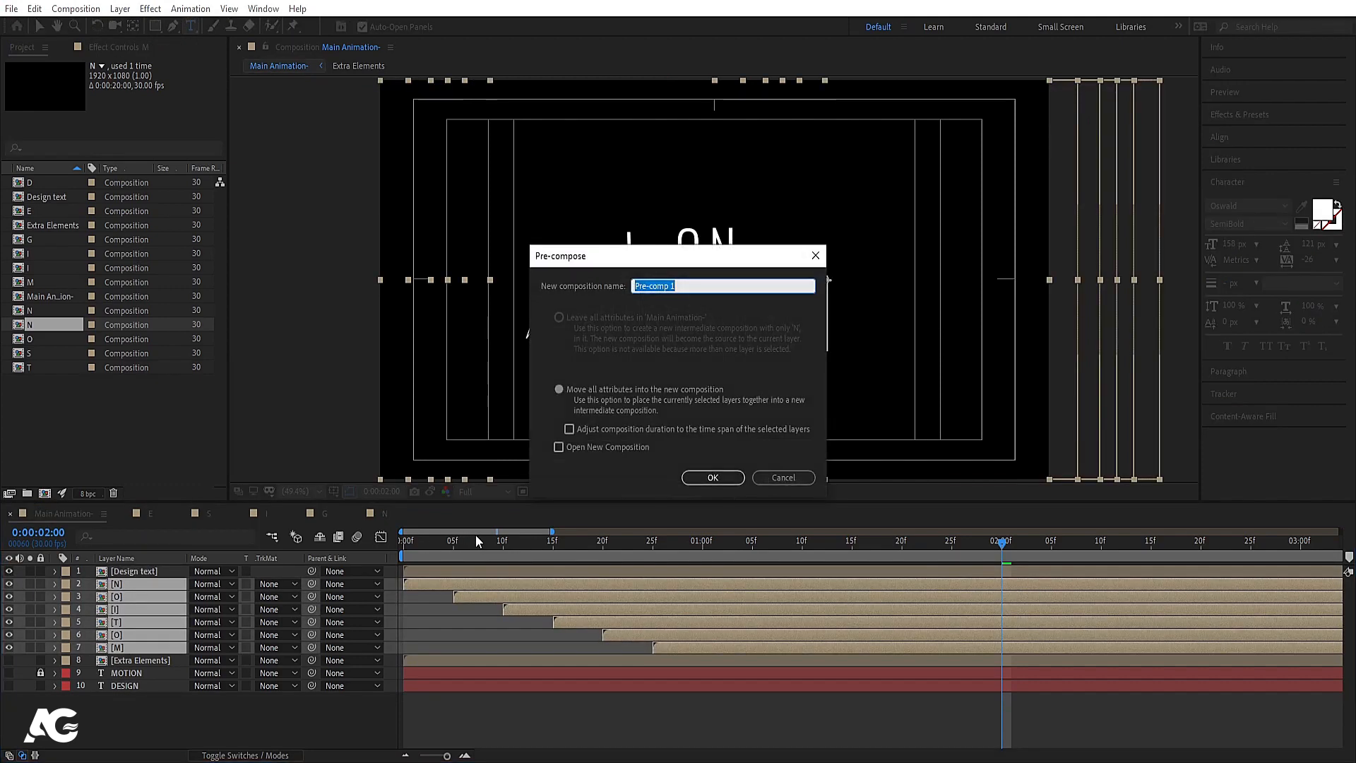
pyautogui.write('Motion Text')
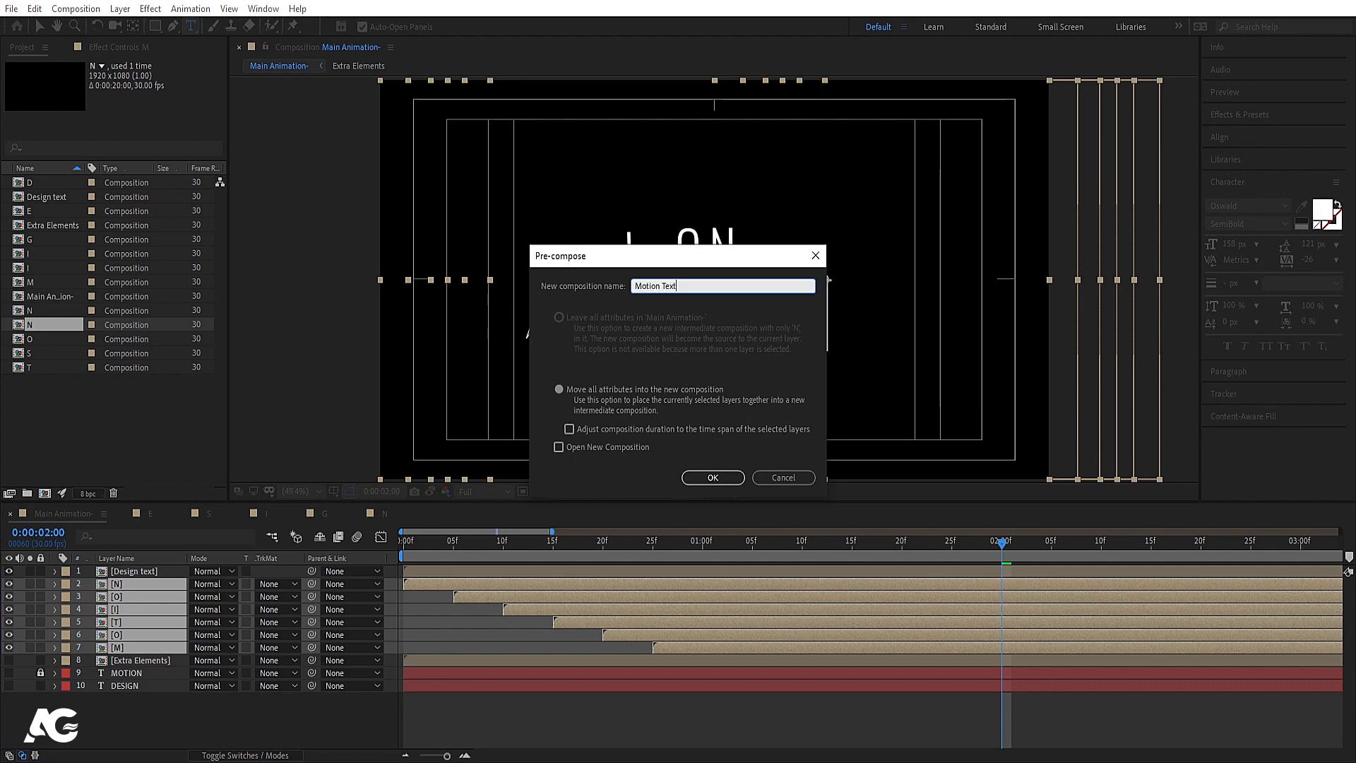
pyautogui.press('Return')
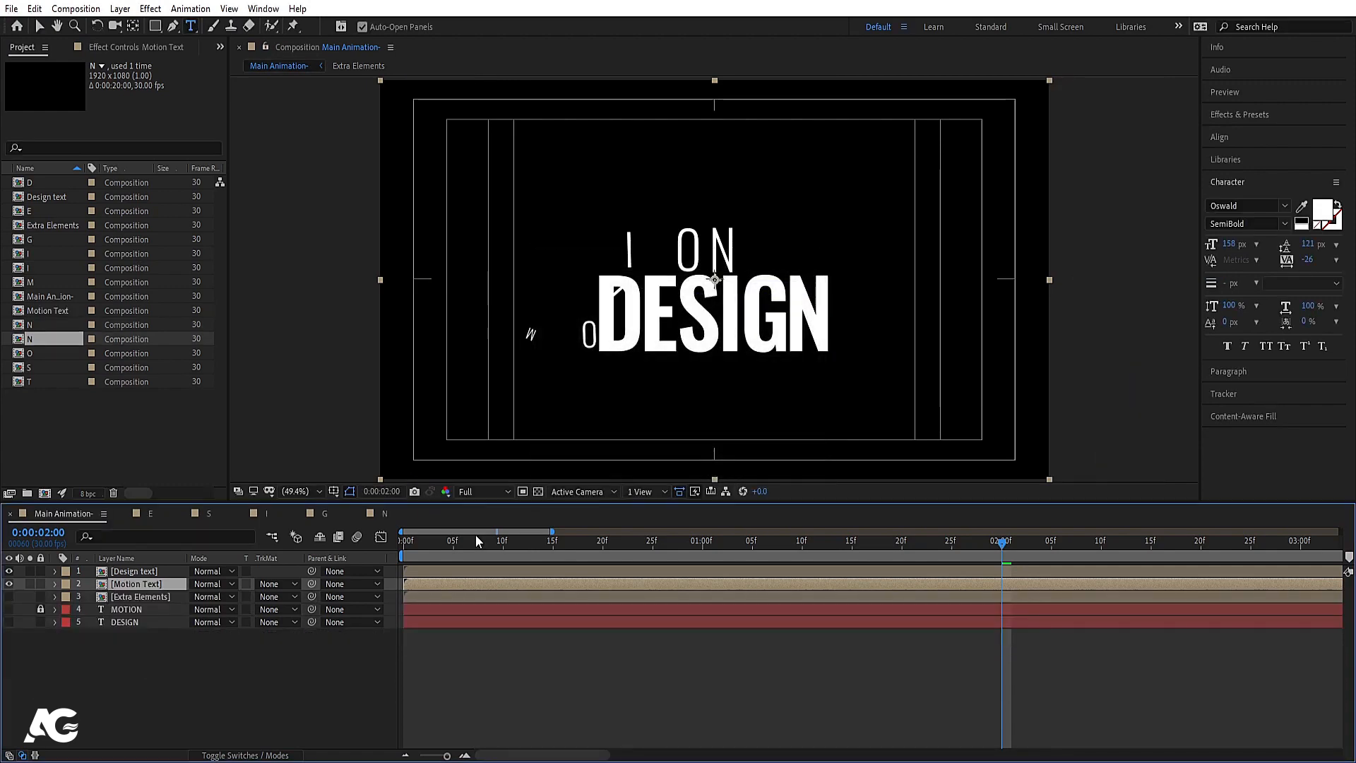
# Step: Unlock the MOTION reference text, show both the MOTION and DESIGN reference layers, and set their opacity to 100%
pyautogui.click(40, 610)
pyautogui.moveTo(8, 609); pyautogui.dragTo(8, 621)
pyautogui.click(127, 609)
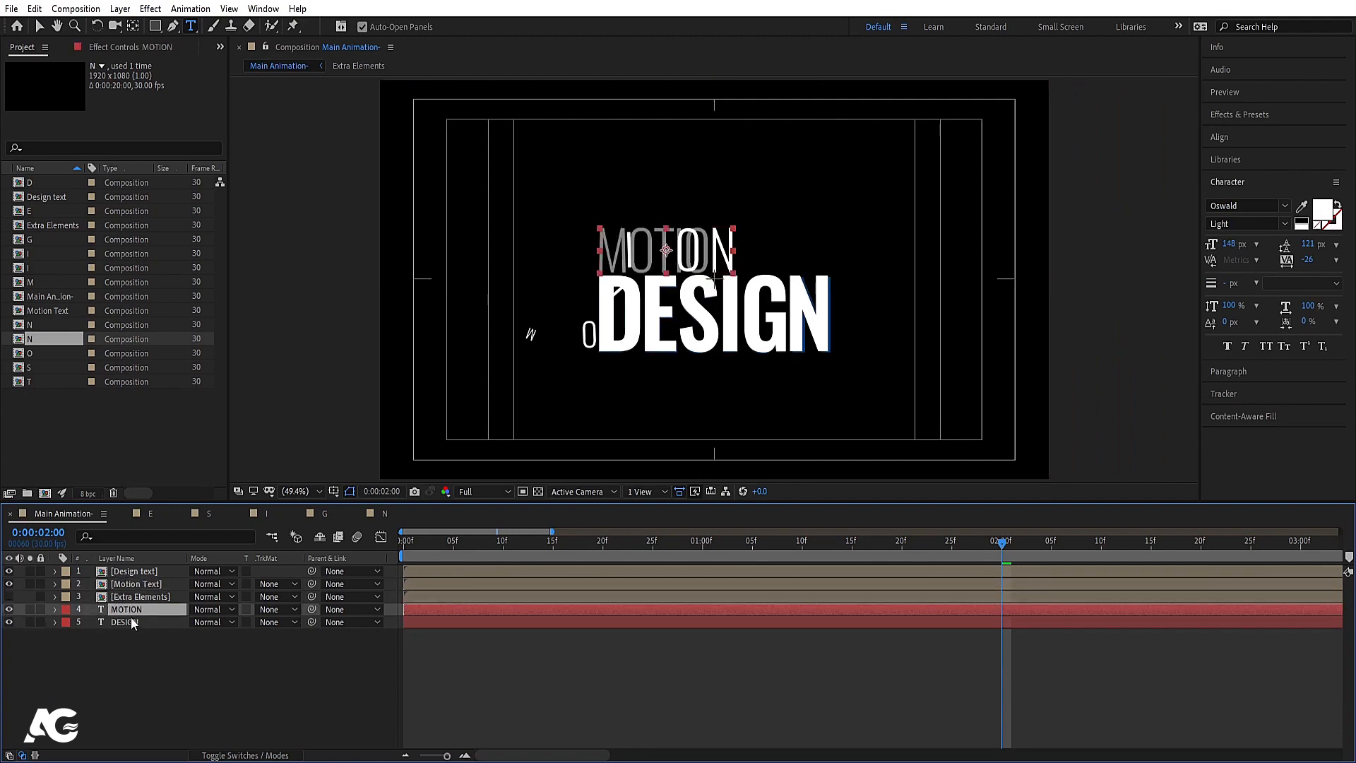
pyautogui.keyDown('shift'); pyautogui.click(131, 622); pyautogui.keyUp('shift')
pyautogui.press('t')
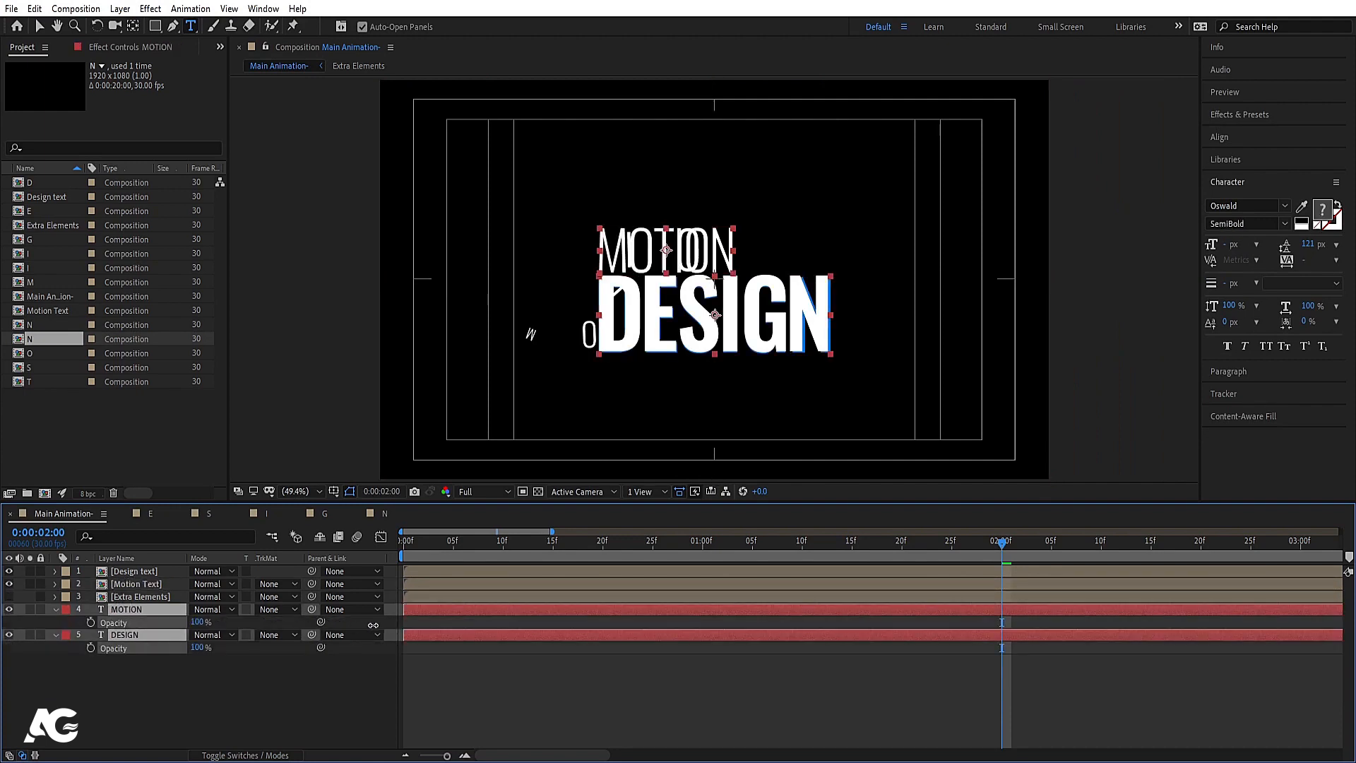
pyautogui.click(257, 695)
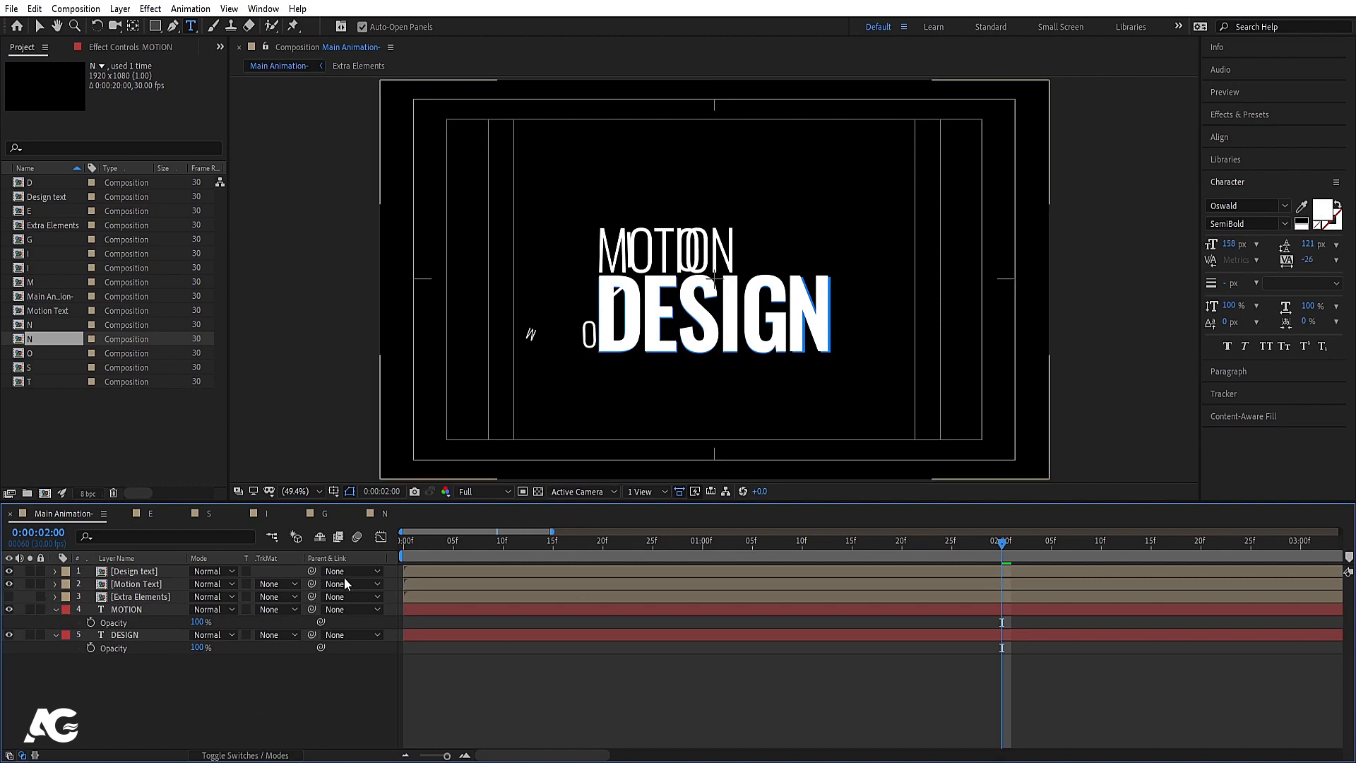
# Step: Apply a Fill effect to the Design text layer and sample its color from the blue DESIGN reference text
pyautogui.press('Home')
pyautogui.click(121, 572)
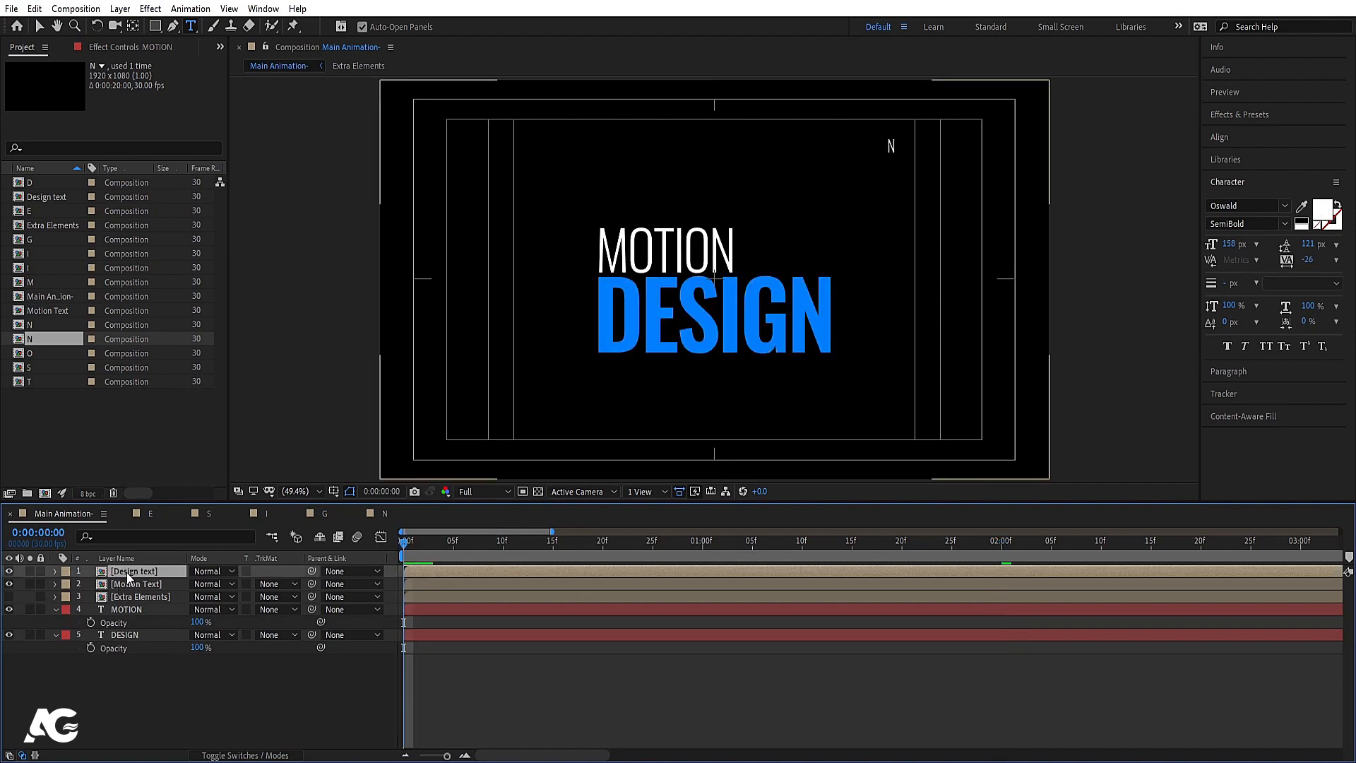
pyautogui.click(1233, 114)
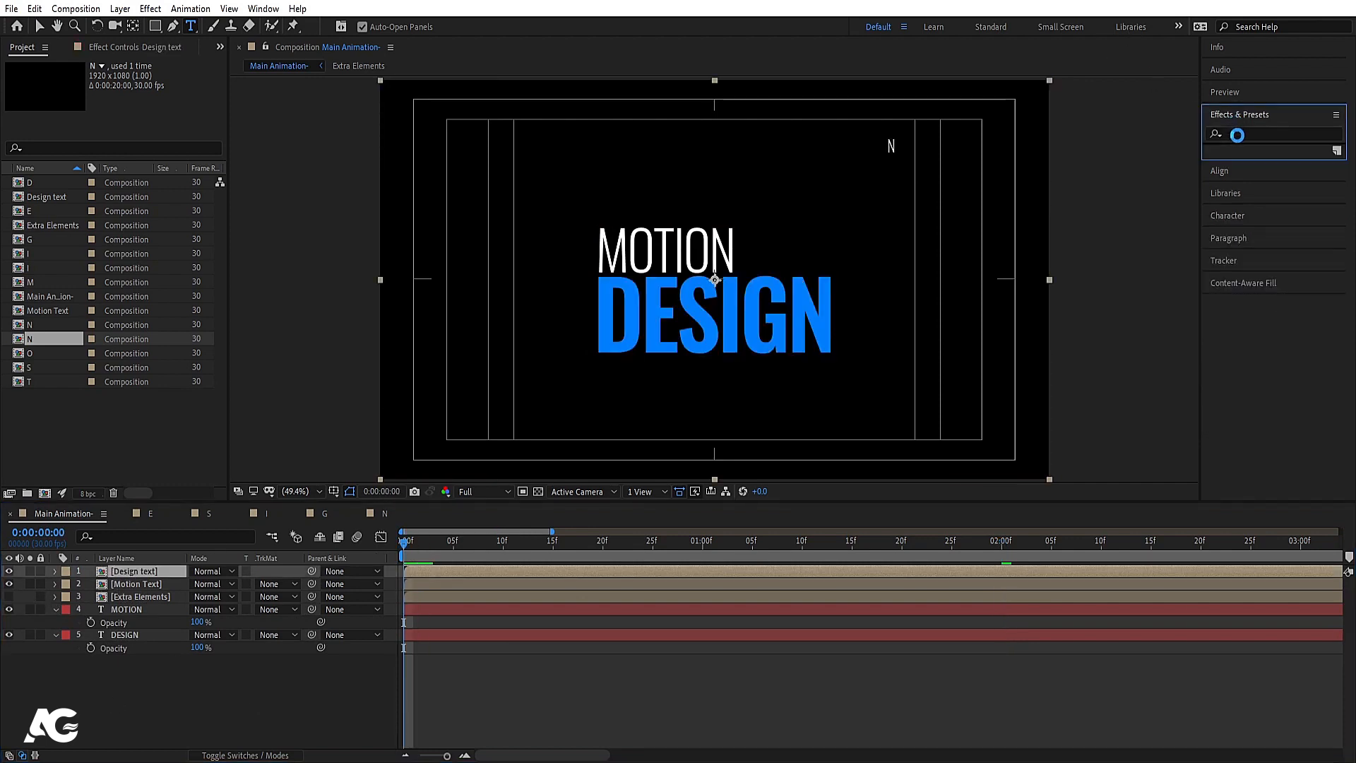
pyautogui.click(1236, 136)
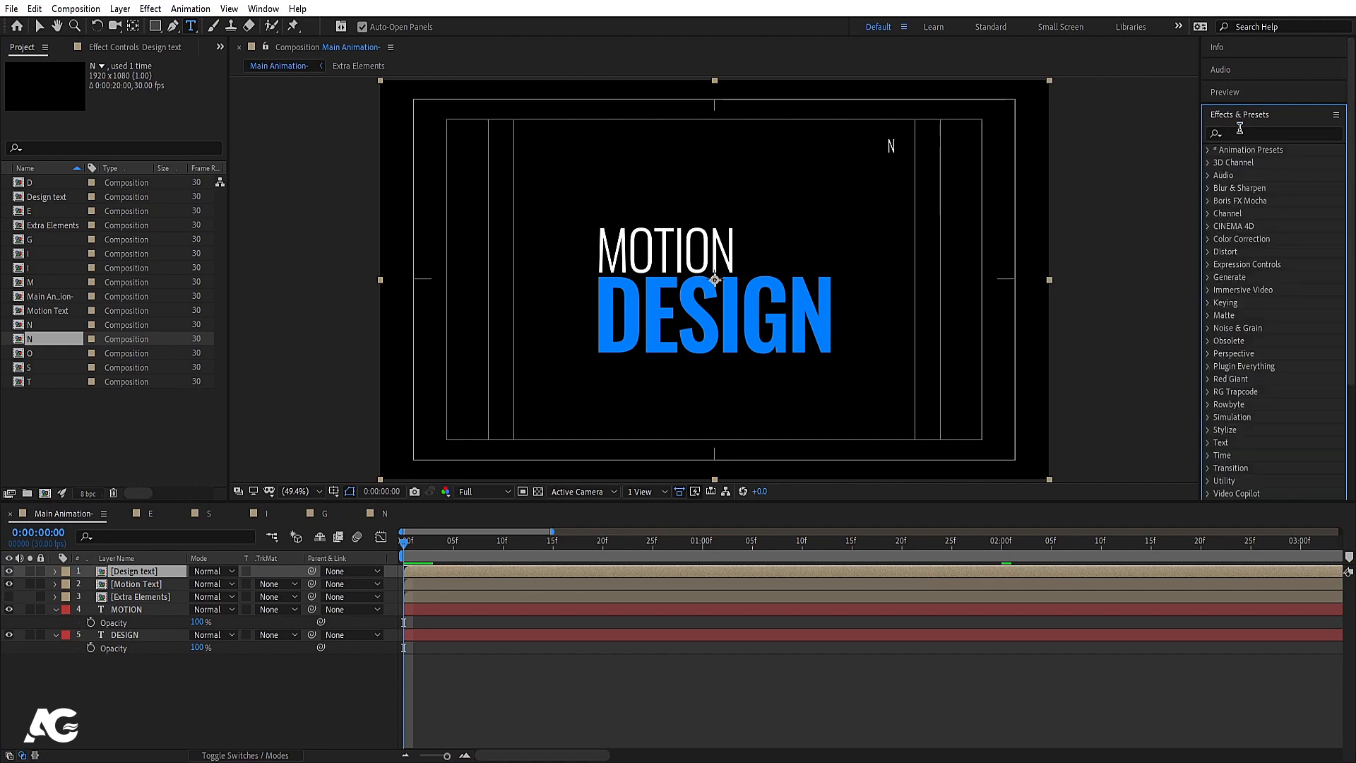
pyautogui.write('fill')
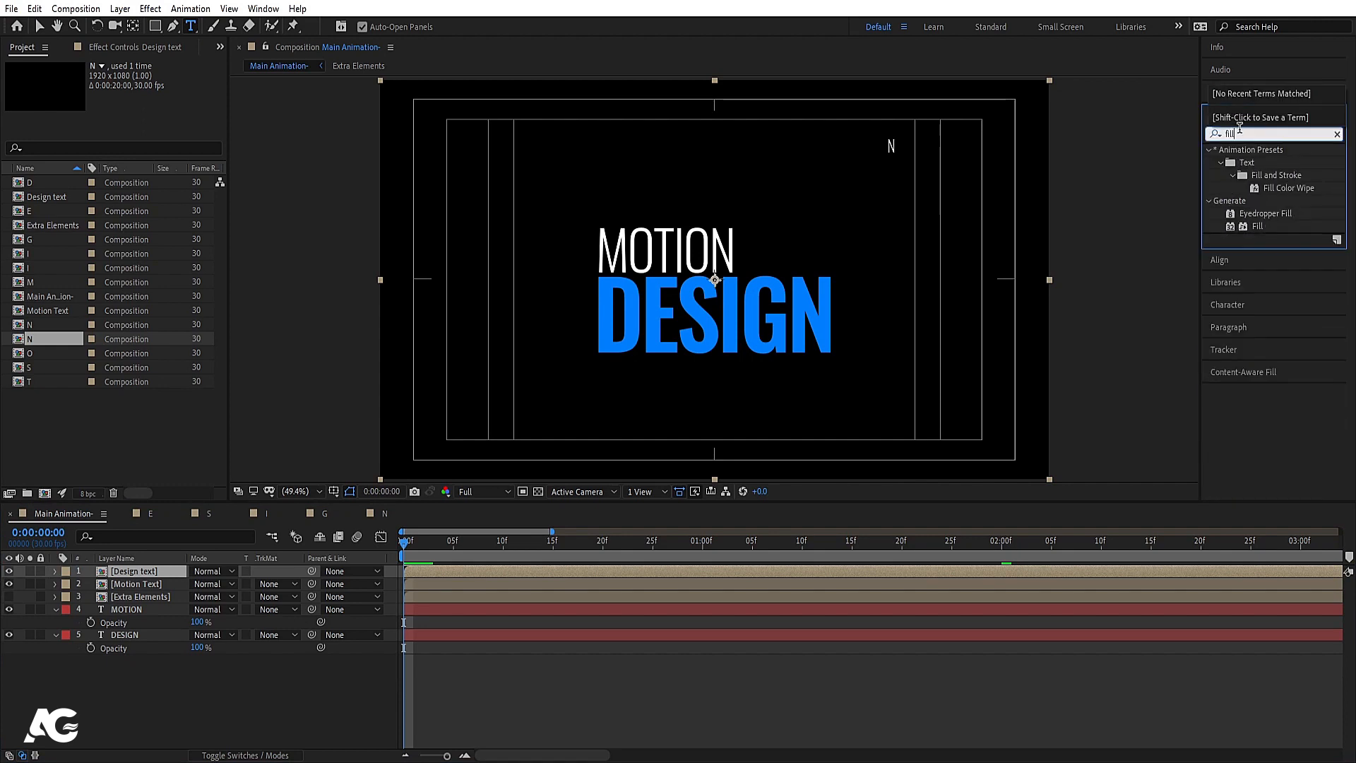
pyautogui.doubleClick(1257, 226)
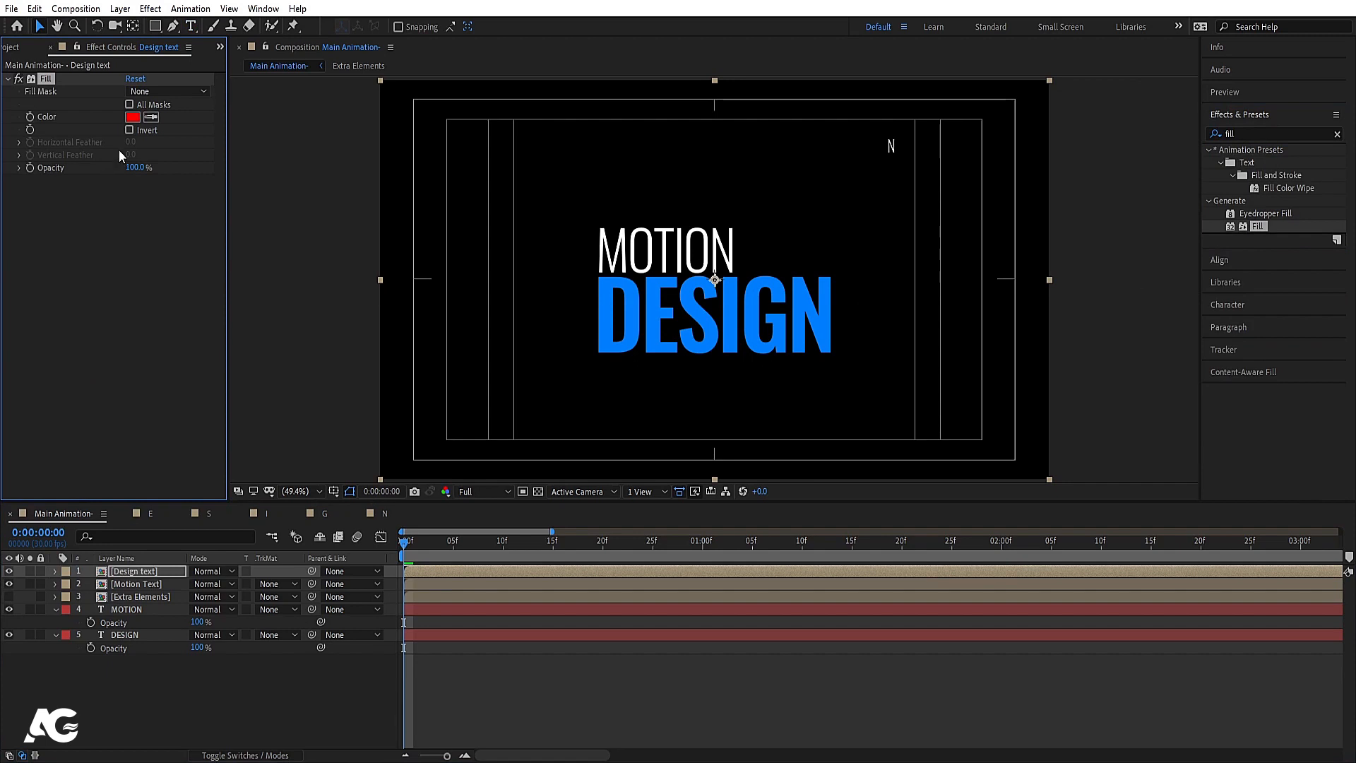
pyautogui.click(150, 116)
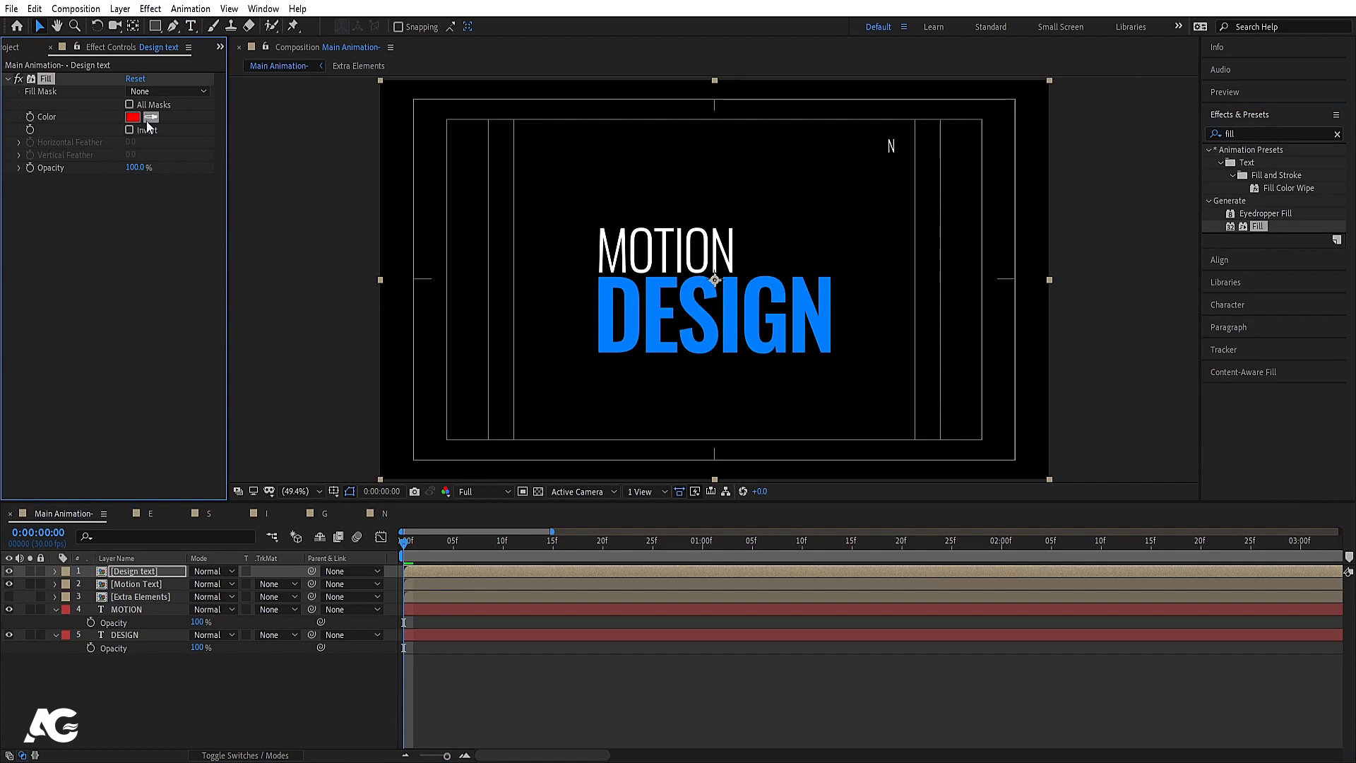
pyautogui.click(613, 278)
# Step: Delete the MOTION and DESIGN reference text layers and preview the title animation
pyautogui.click(124, 609)
pyautogui.keyDown('shift'); pyautogui.click(123, 634); pyautogui.keyUp('shift')
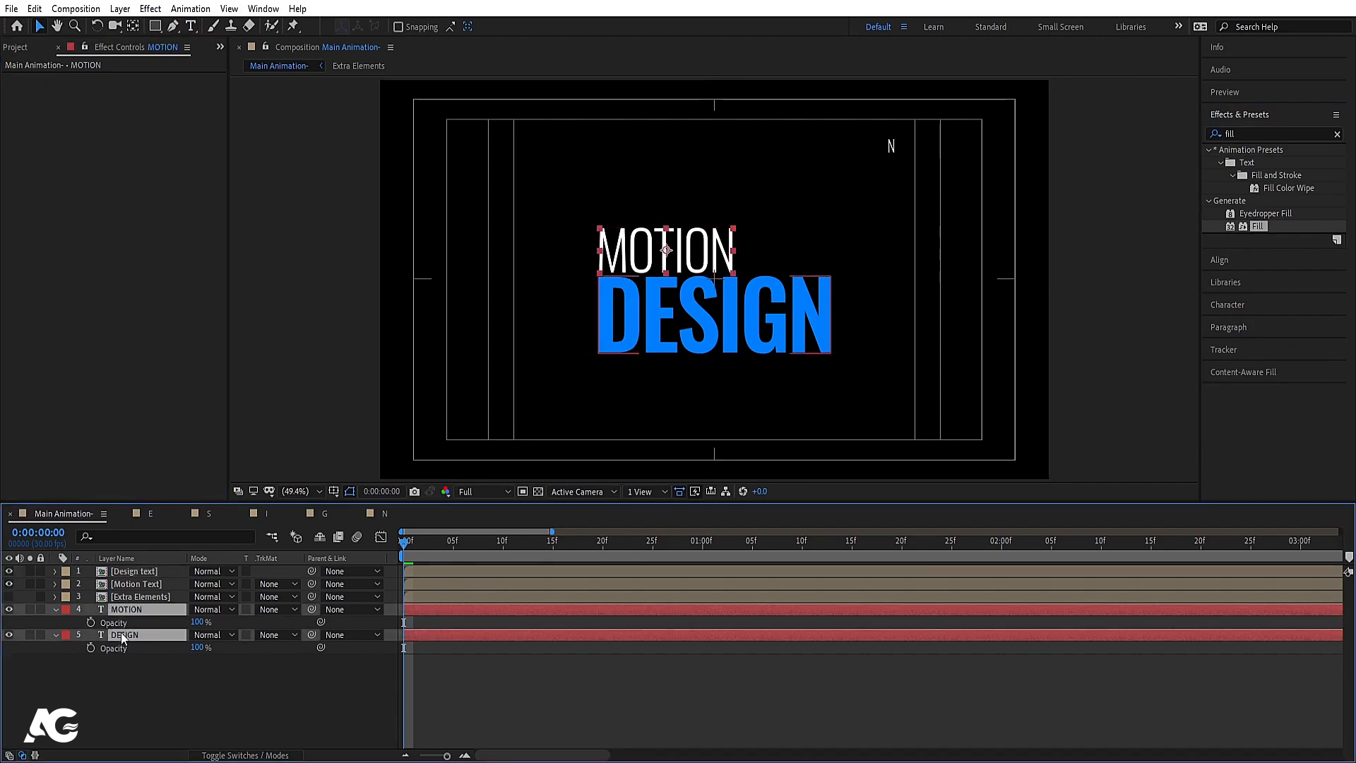
pyautogui.press('Delete')
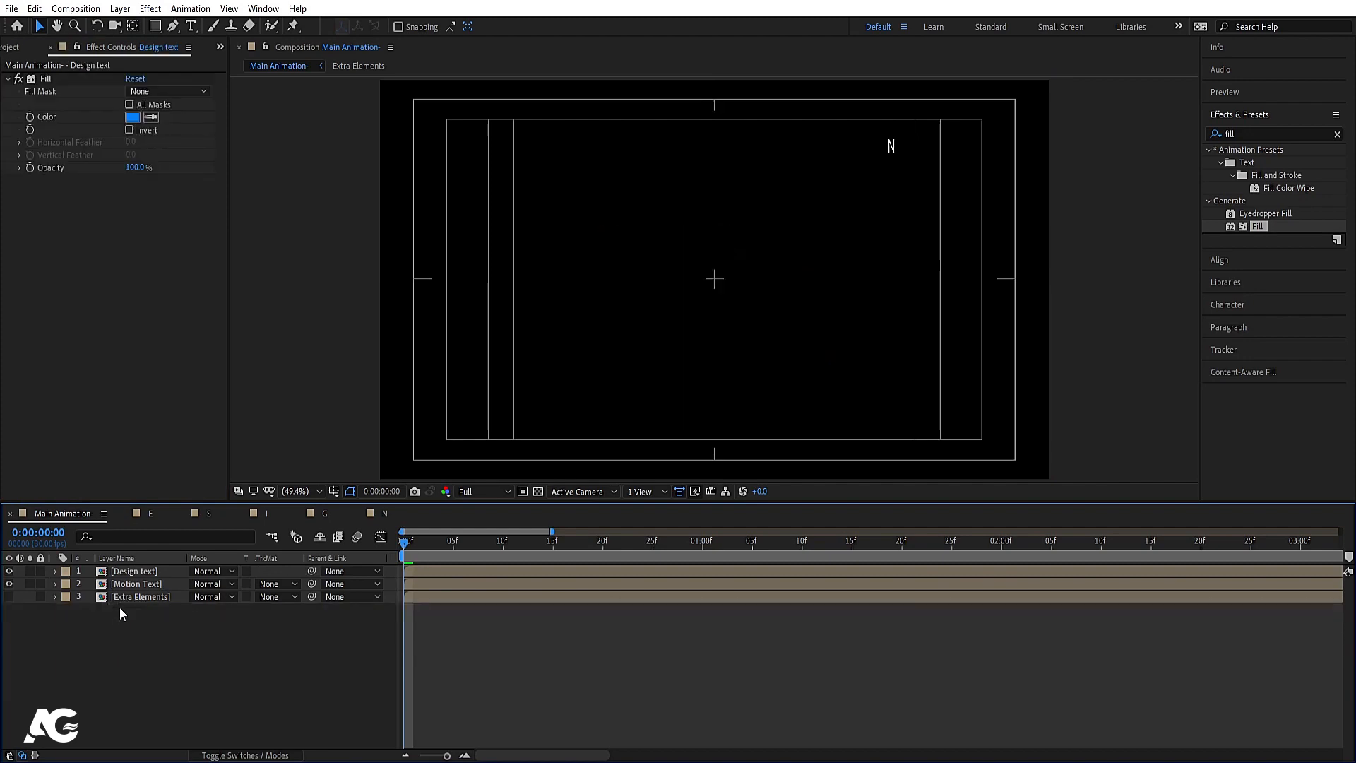
pyautogui.press('space')
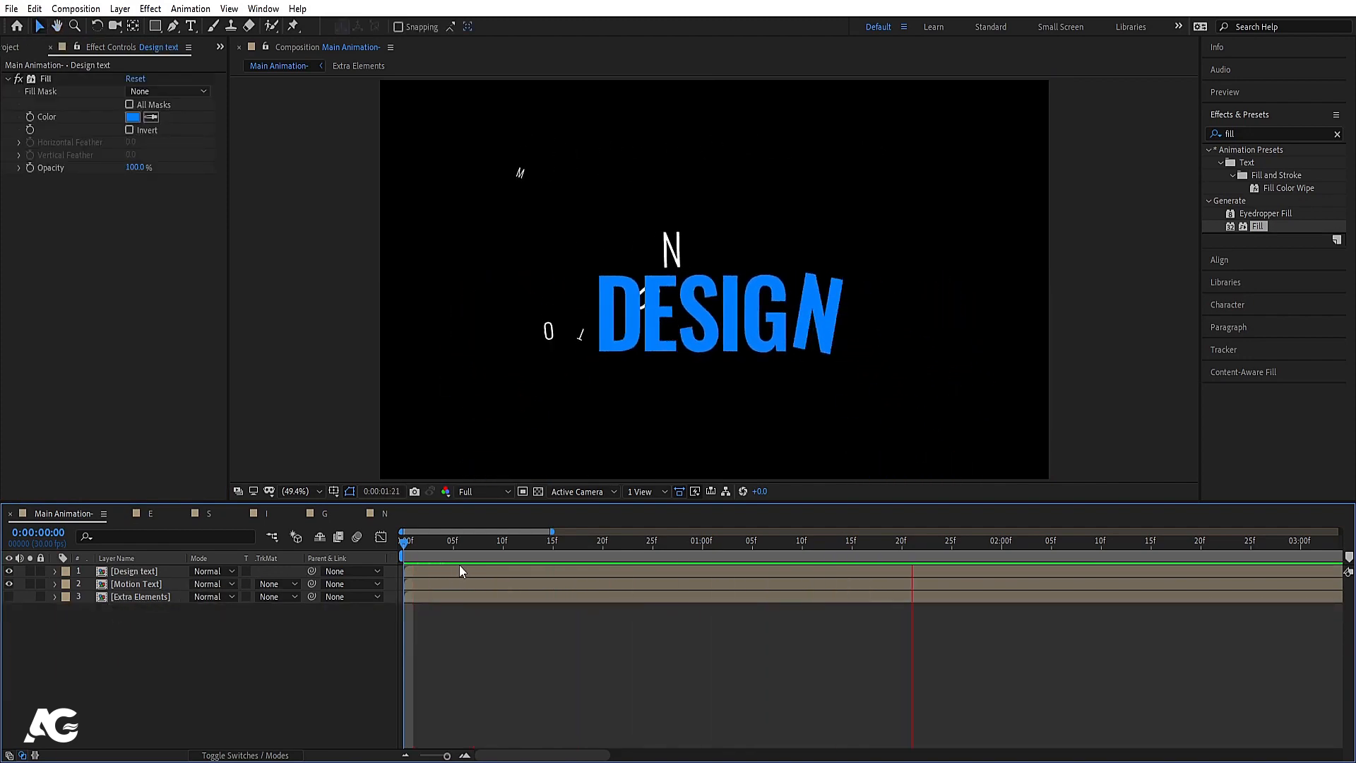
# Step: Show the Extra Elements layer, fit the whole 20-second timeline in view, and preview the combined animation from the start
pyautogui.press('space')
pyautogui.press('-')
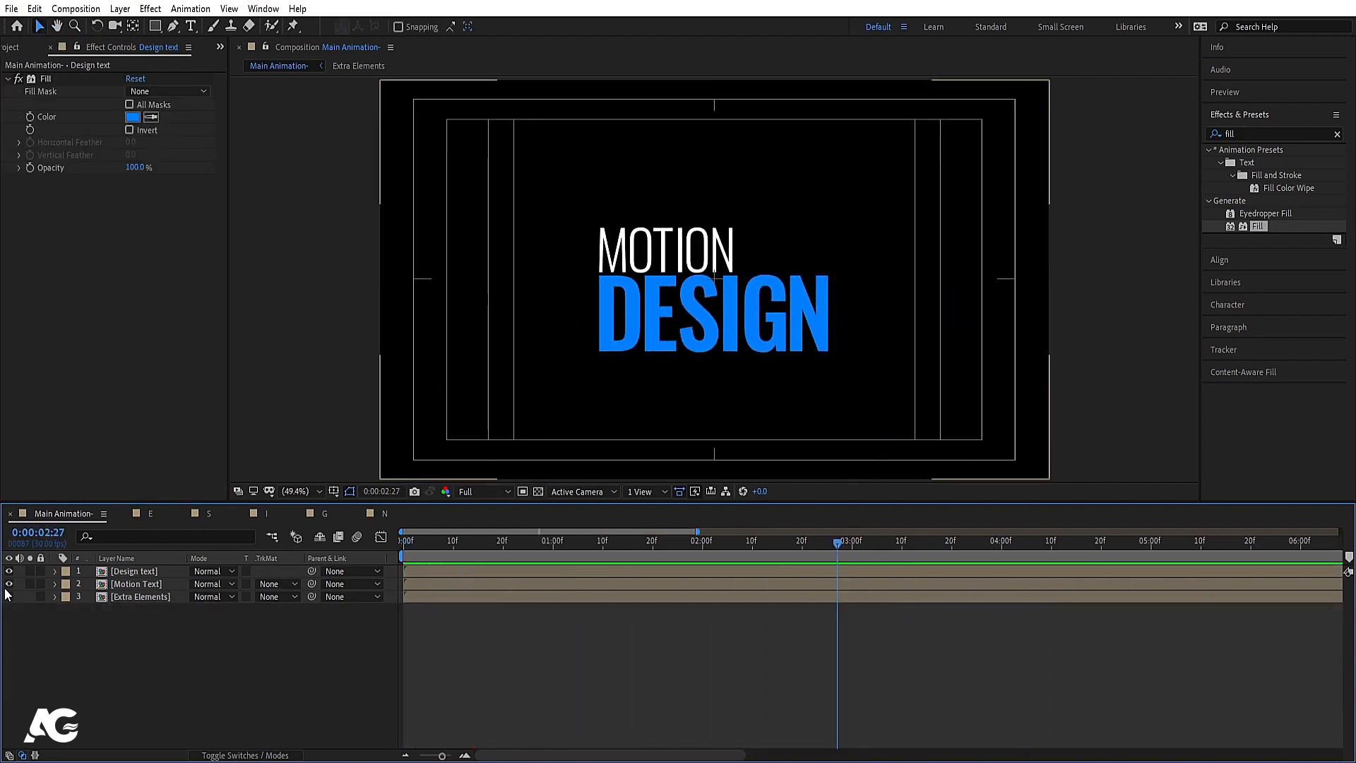
pyautogui.click(9, 596)
pyautogui.press('-')
pyautogui.press('-')
pyautogui.press('-')
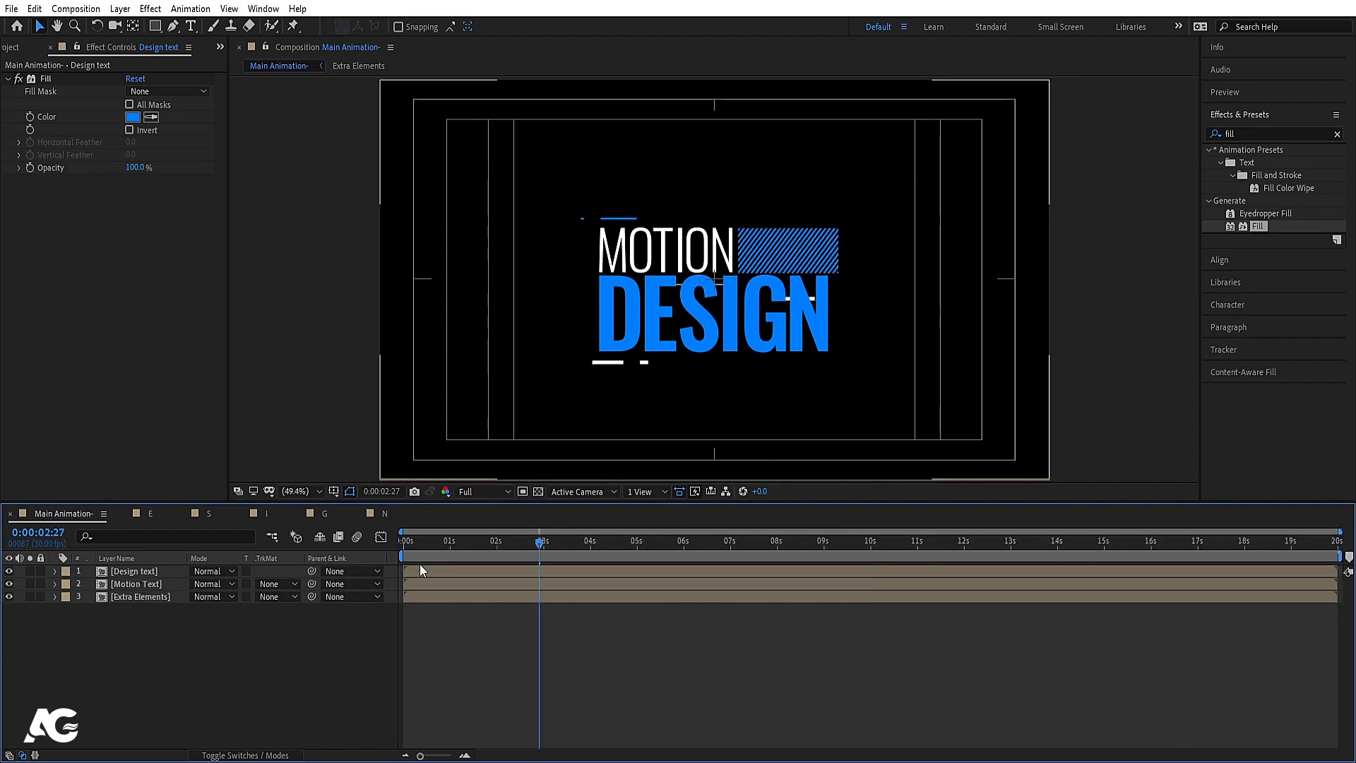
pyautogui.press('Home')
pyautogui.press('space')
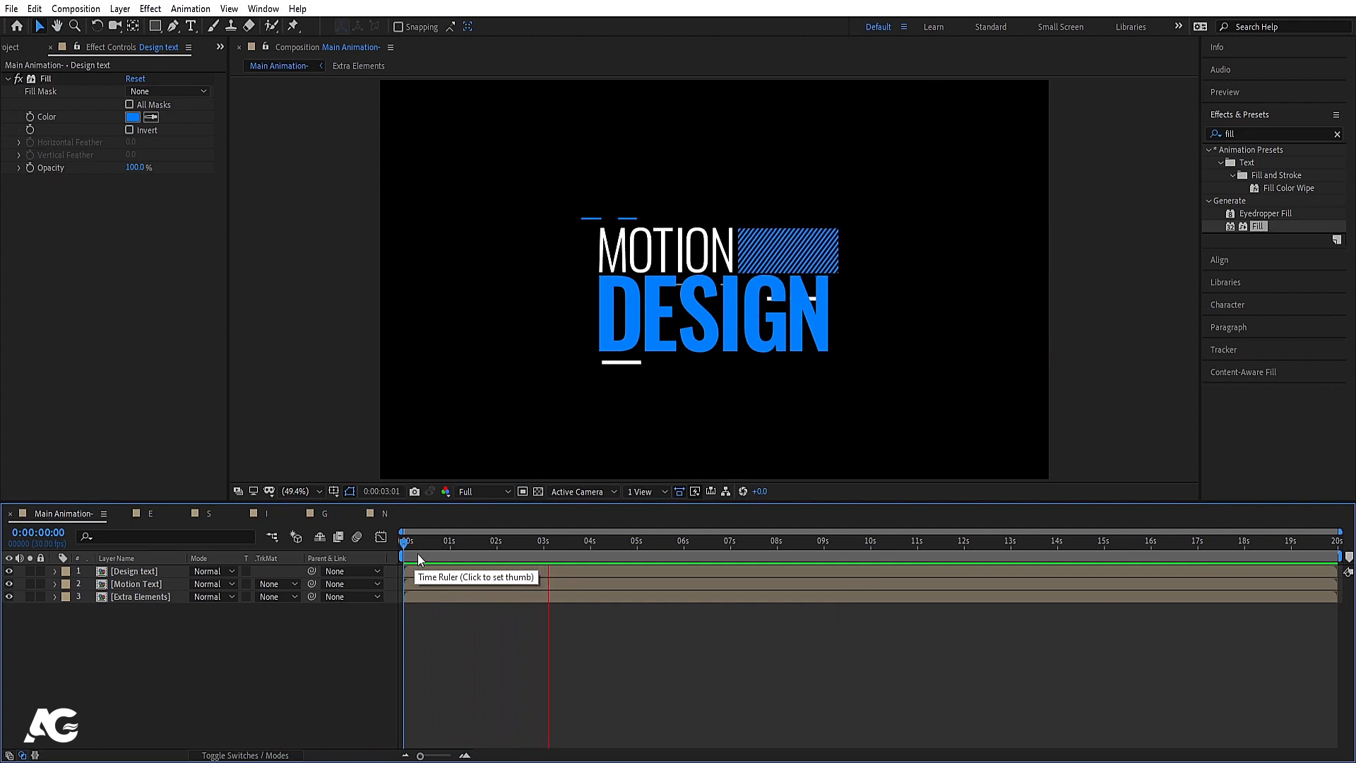
pyautogui.press('space')
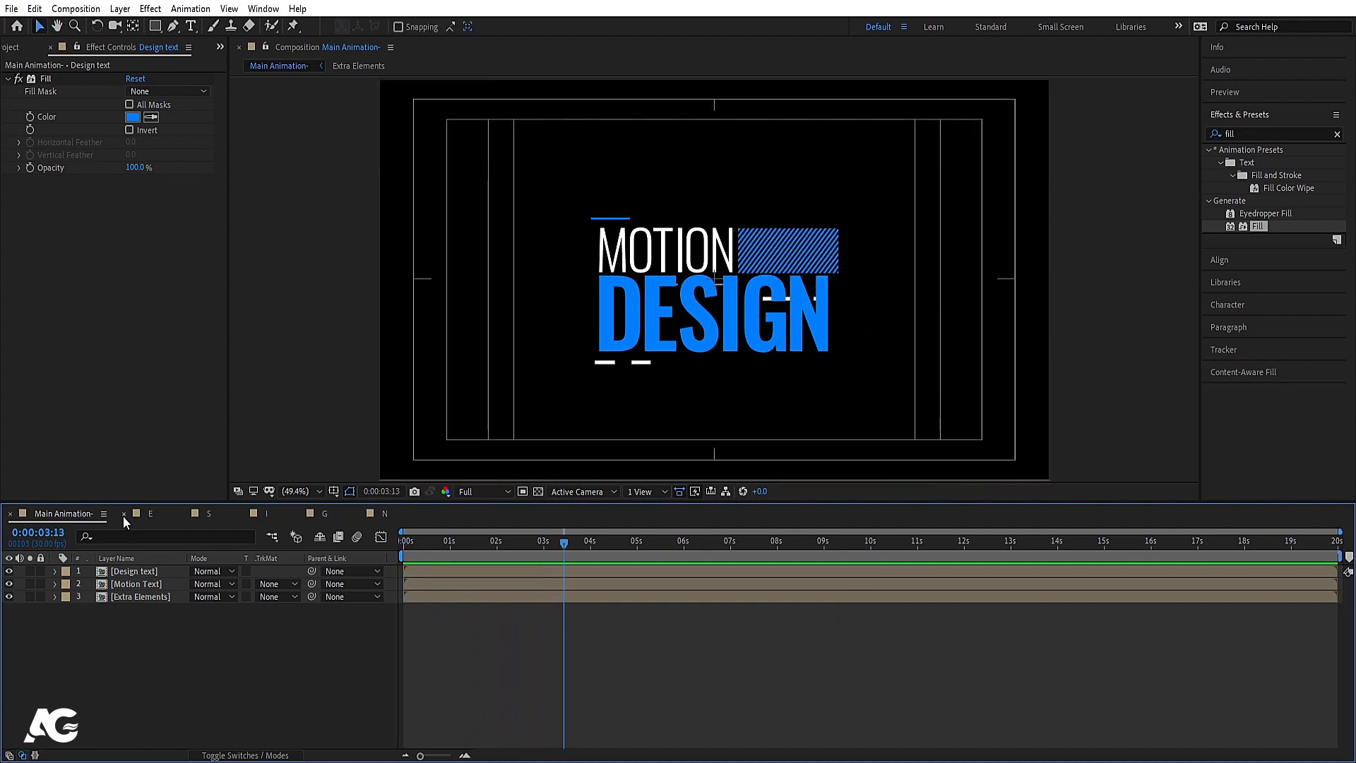
# Step: Close the open E, S, I, G and N letter composition timelines, leaving only Main Animation open
pyautogui.click(124, 514)
pyautogui.click(124, 514)
pyautogui.click(124, 514)
pyautogui.click(124, 514)
pyautogui.click(124, 514)
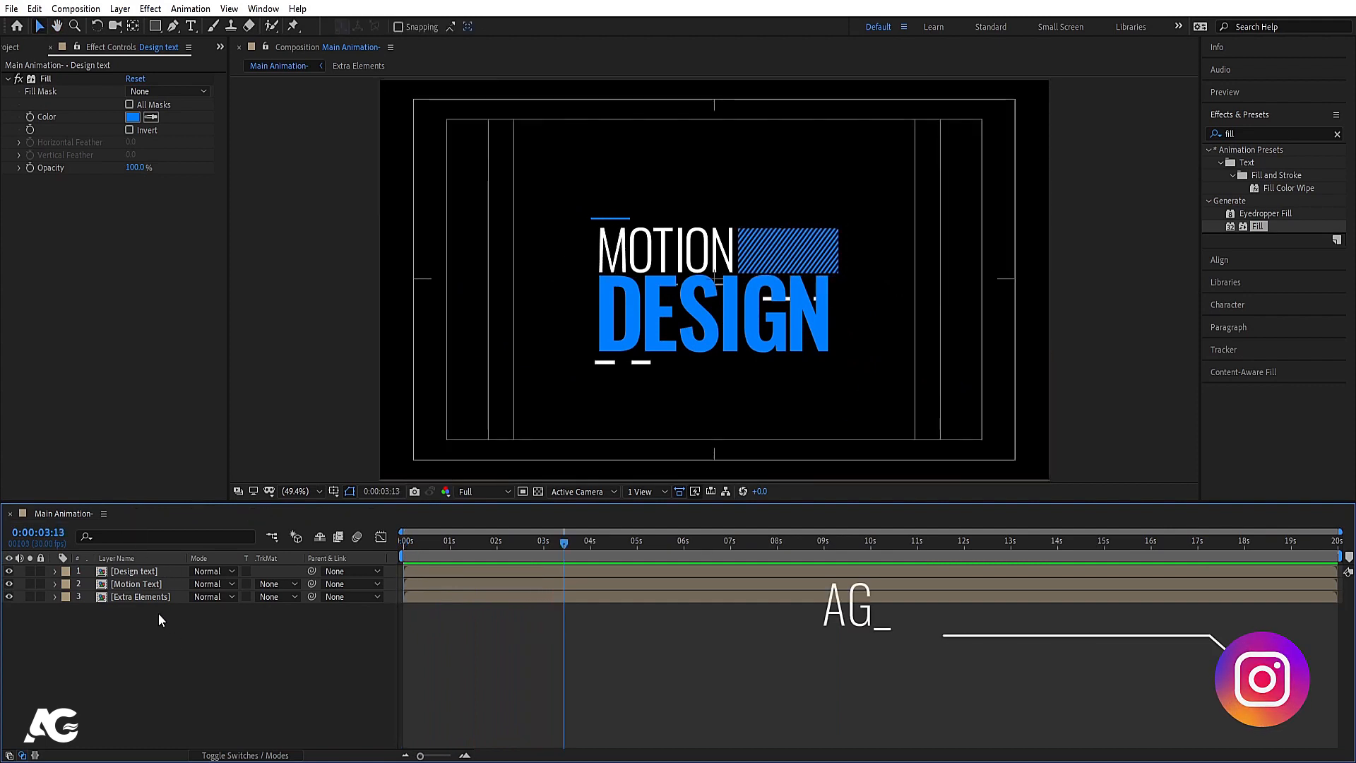
# Step: Pre-compose the Design text, Motion Text and Extra Elements layers together as Pre-comp 1
pyautogui.hotkey('ctrl', 'a')
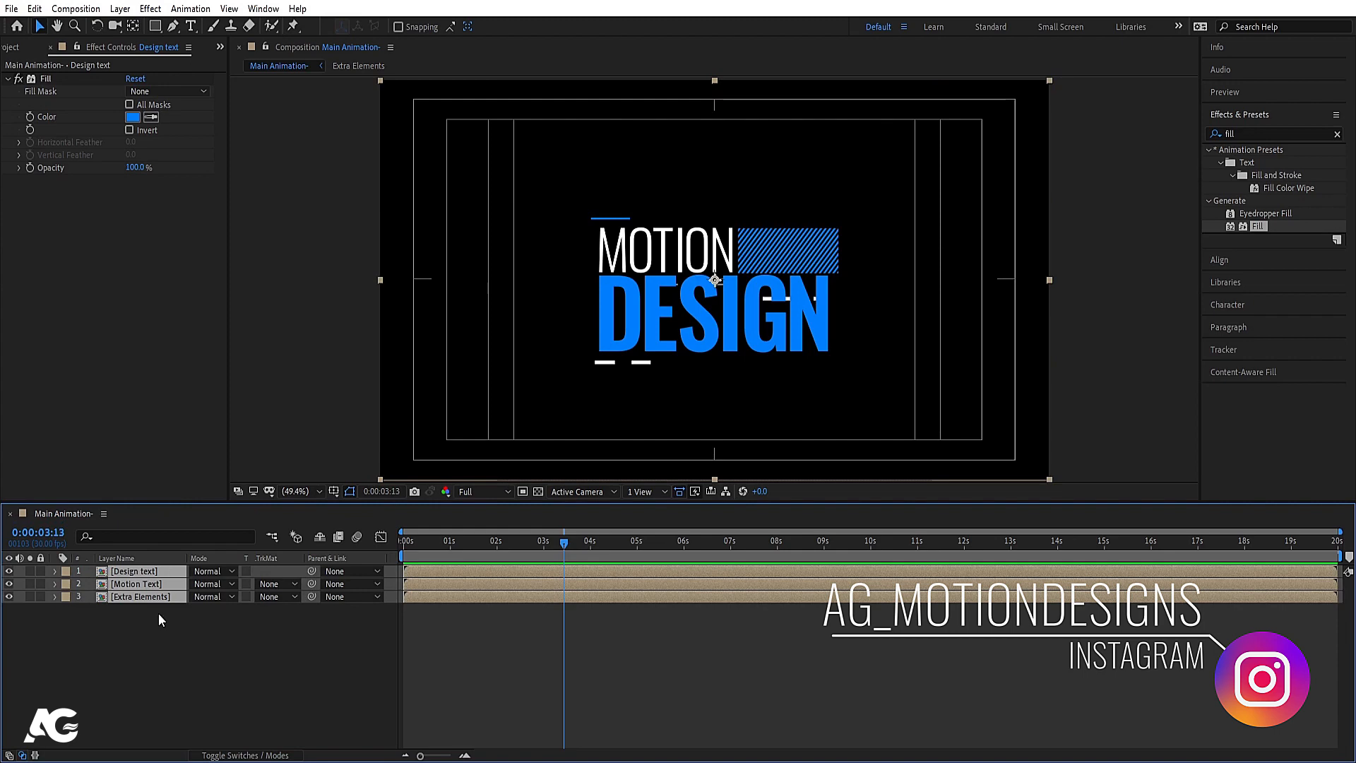
pyautogui.hotkey('ctrl', 'shift', 'c')
pyautogui.press('Return')
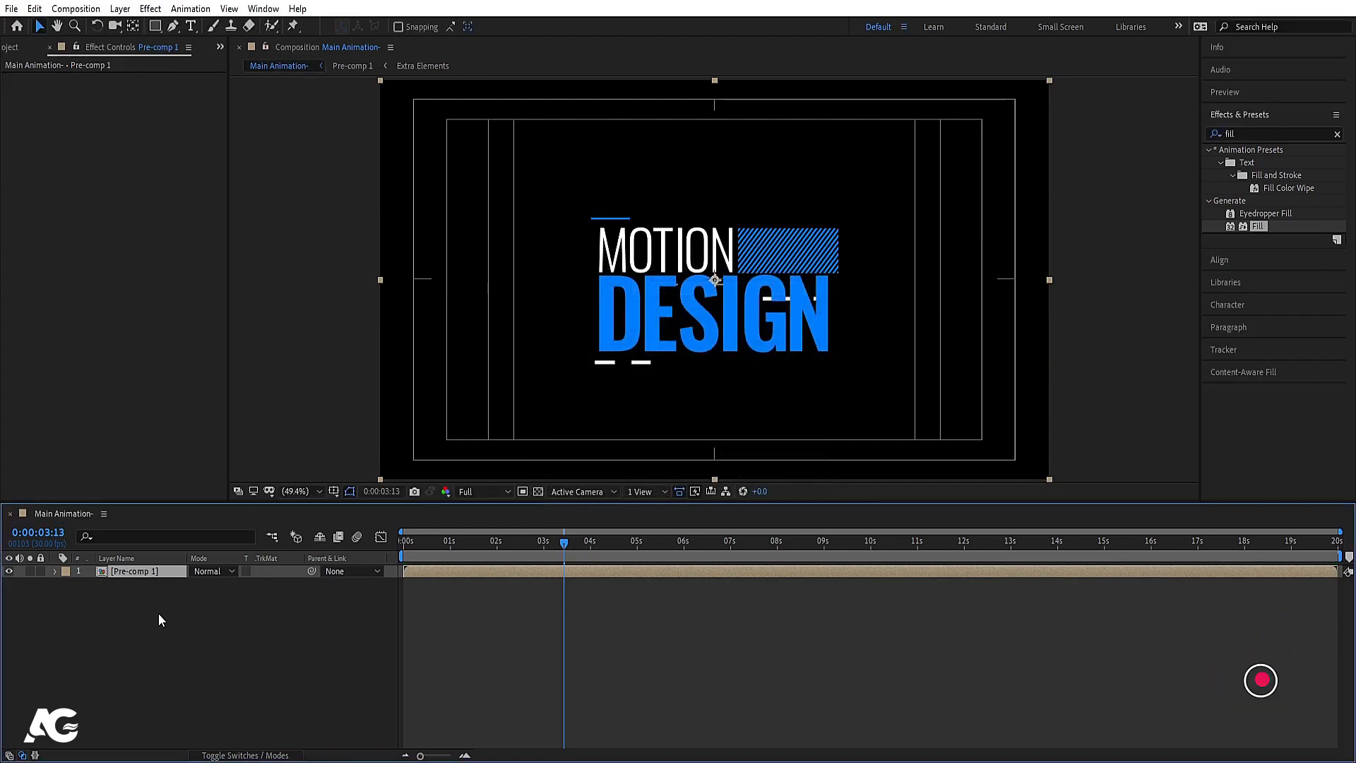
# Step: Duplicate the Pre-comp 1 layer and hide the lower copy
pyautogui.press('Home')
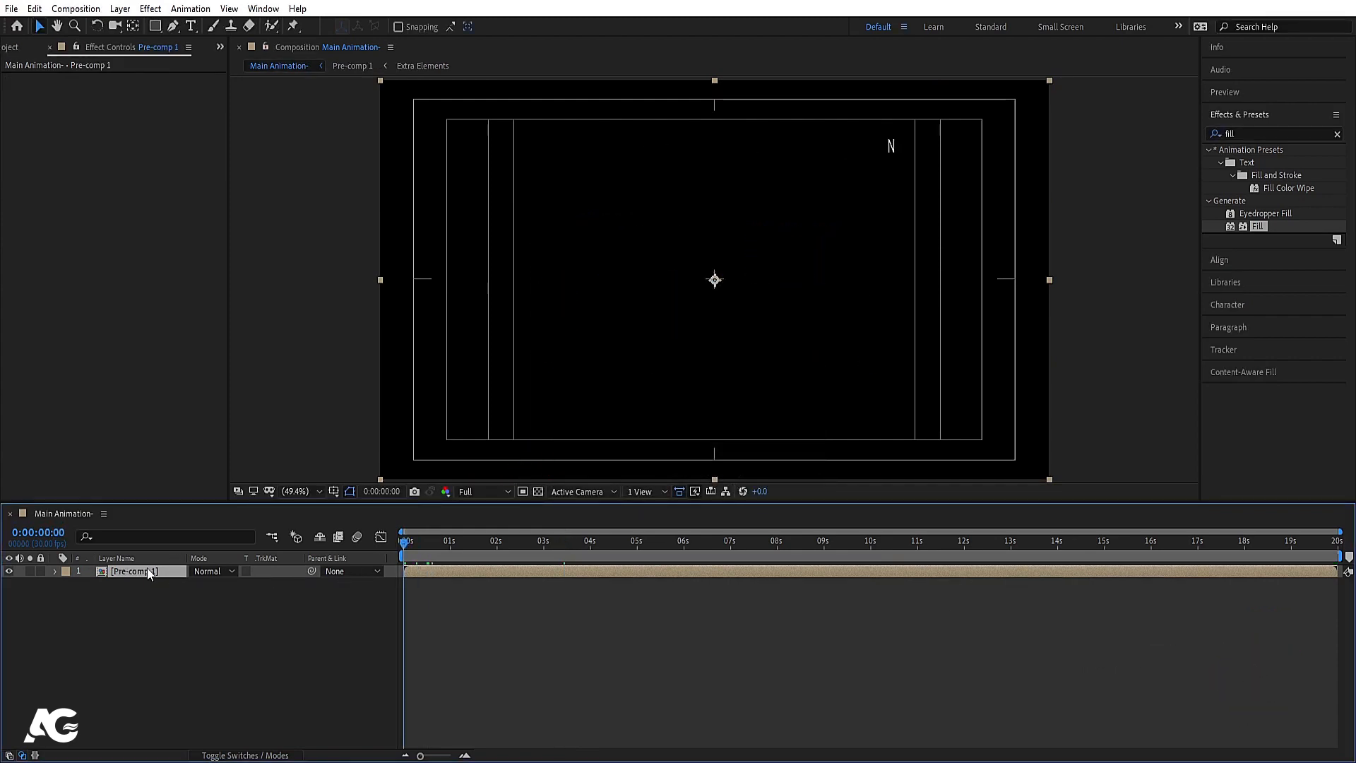
pyautogui.hotkey('ctrl', 'd')
pyautogui.click(9, 583)
# Step: Add a Scale keyframe of 120% at 0 seconds on the upper Pre-comp 1 layer
pyautogui.press('s')
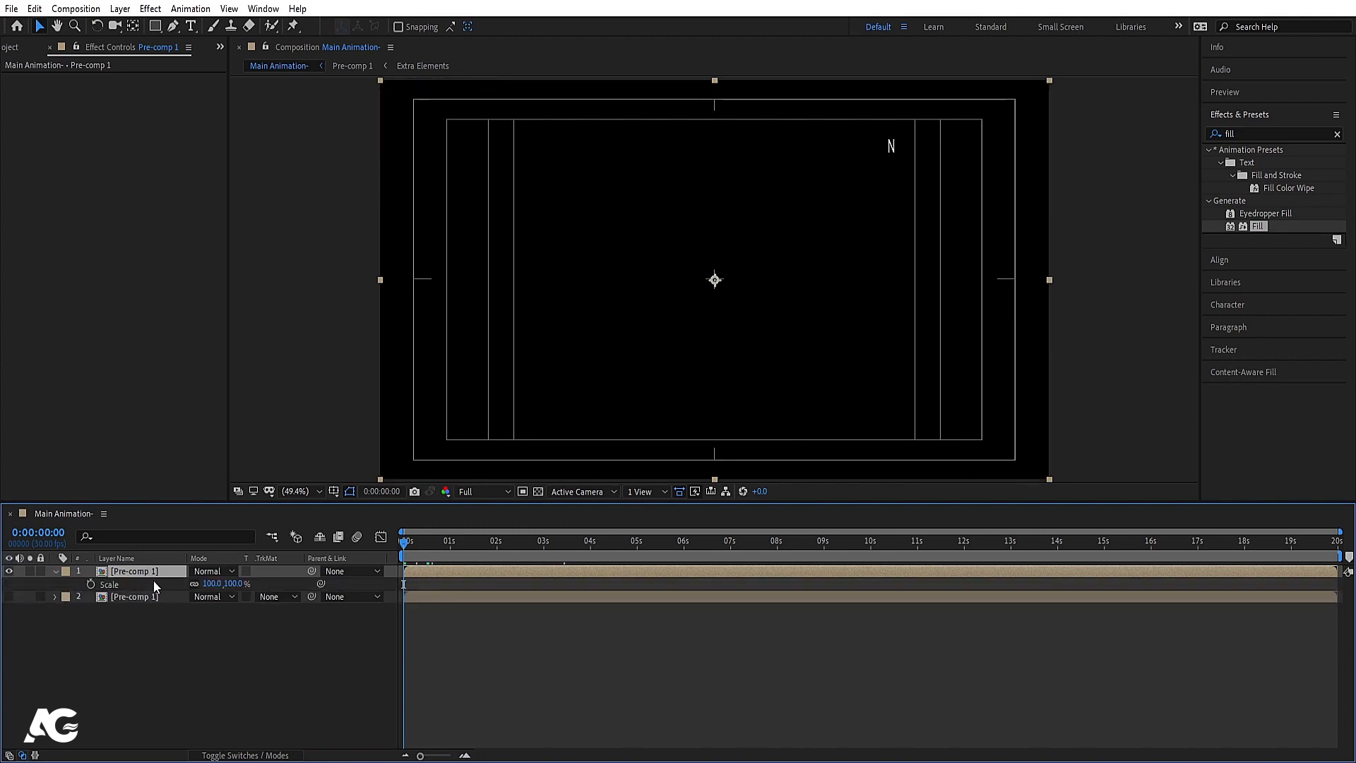
pyautogui.click(212, 584)
pyautogui.write('120')
pyautogui.press('Return')
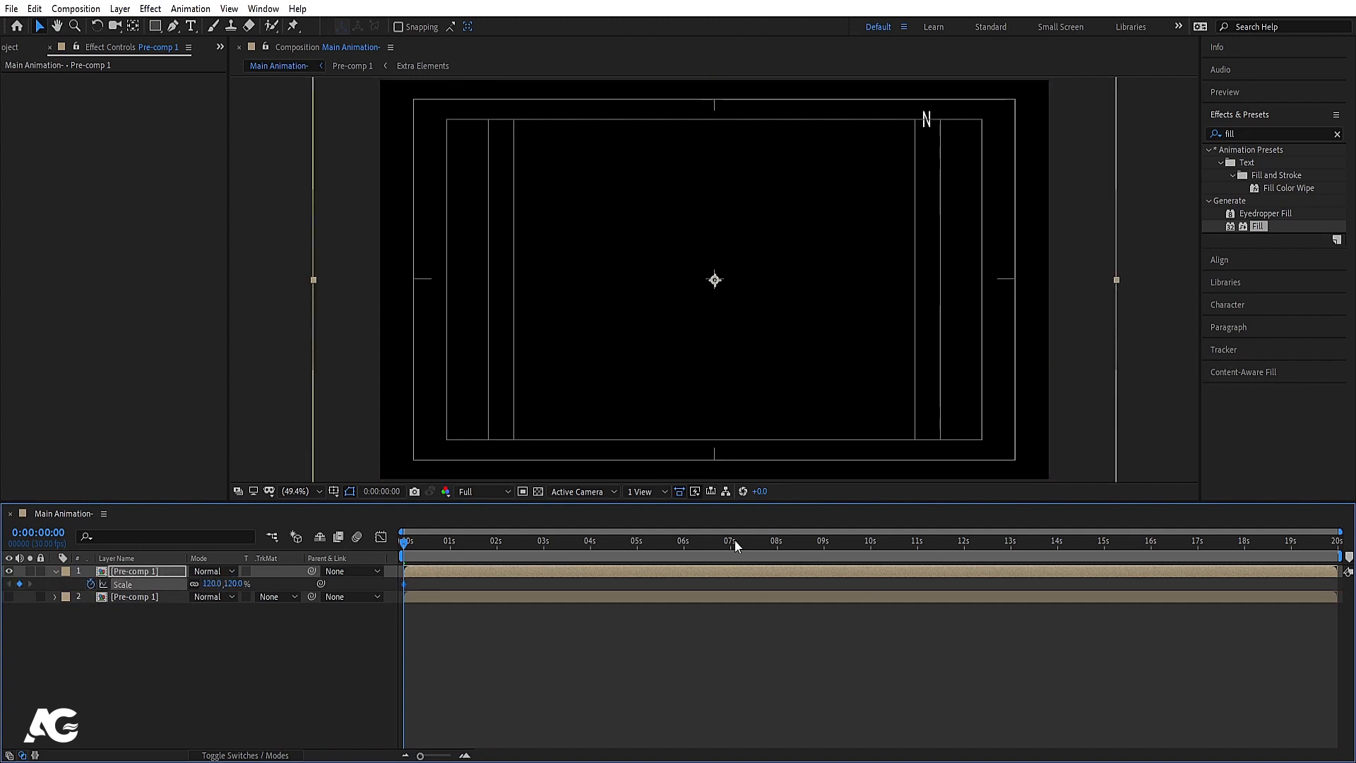
# Step: Preview the enlarged title, then keyframe the upper Pre-comp 1 layer's Scale at 100% at 7 seconds
pyautogui.press('space')
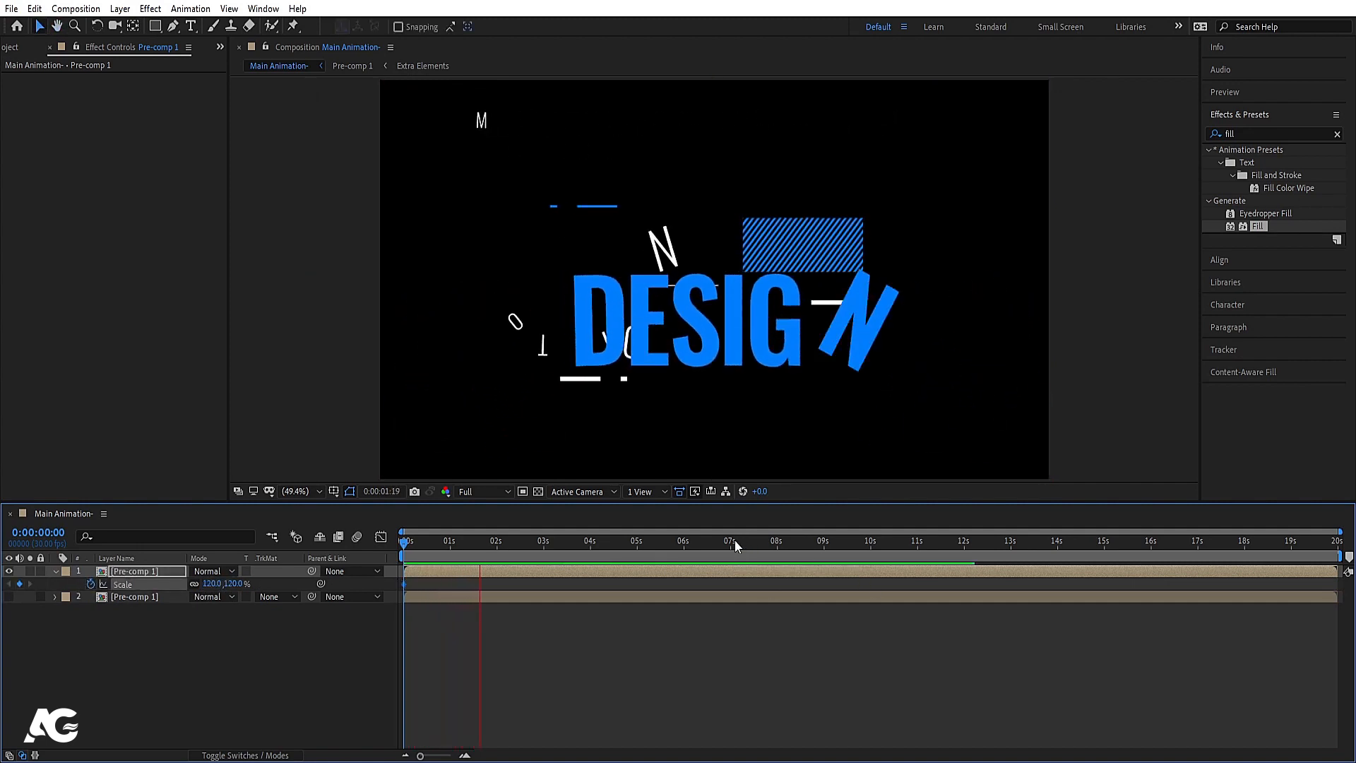
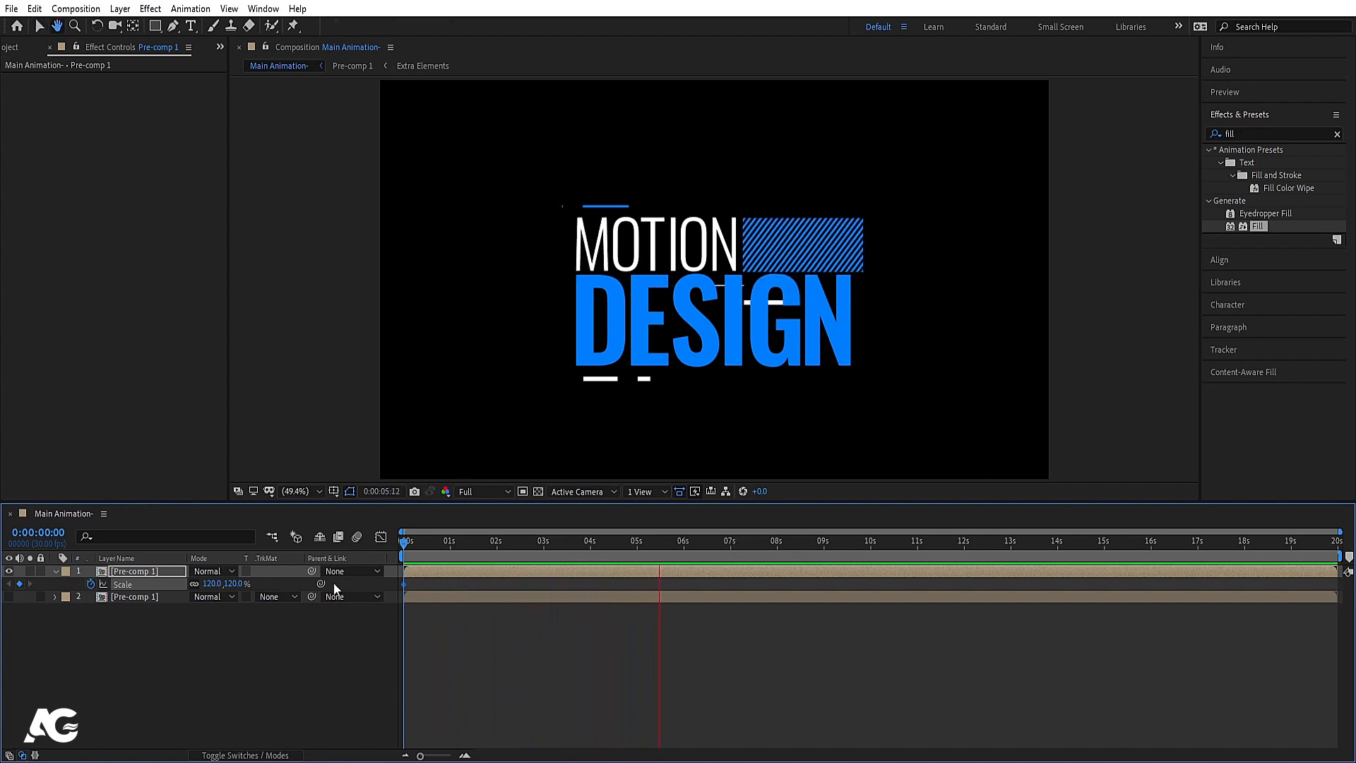
pyautogui.press('space')
pyautogui.click(731, 548)
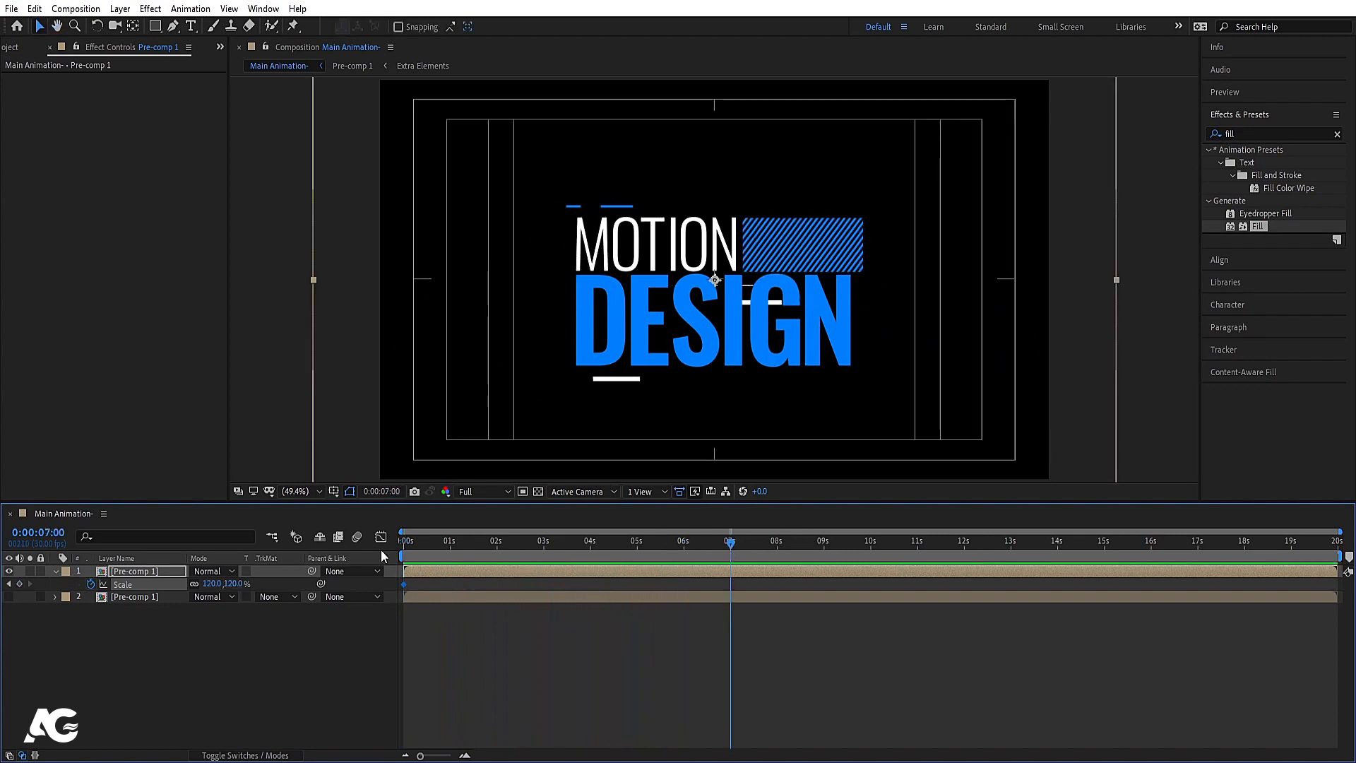
pyautogui.write('00')
pyautogui.press('Return')
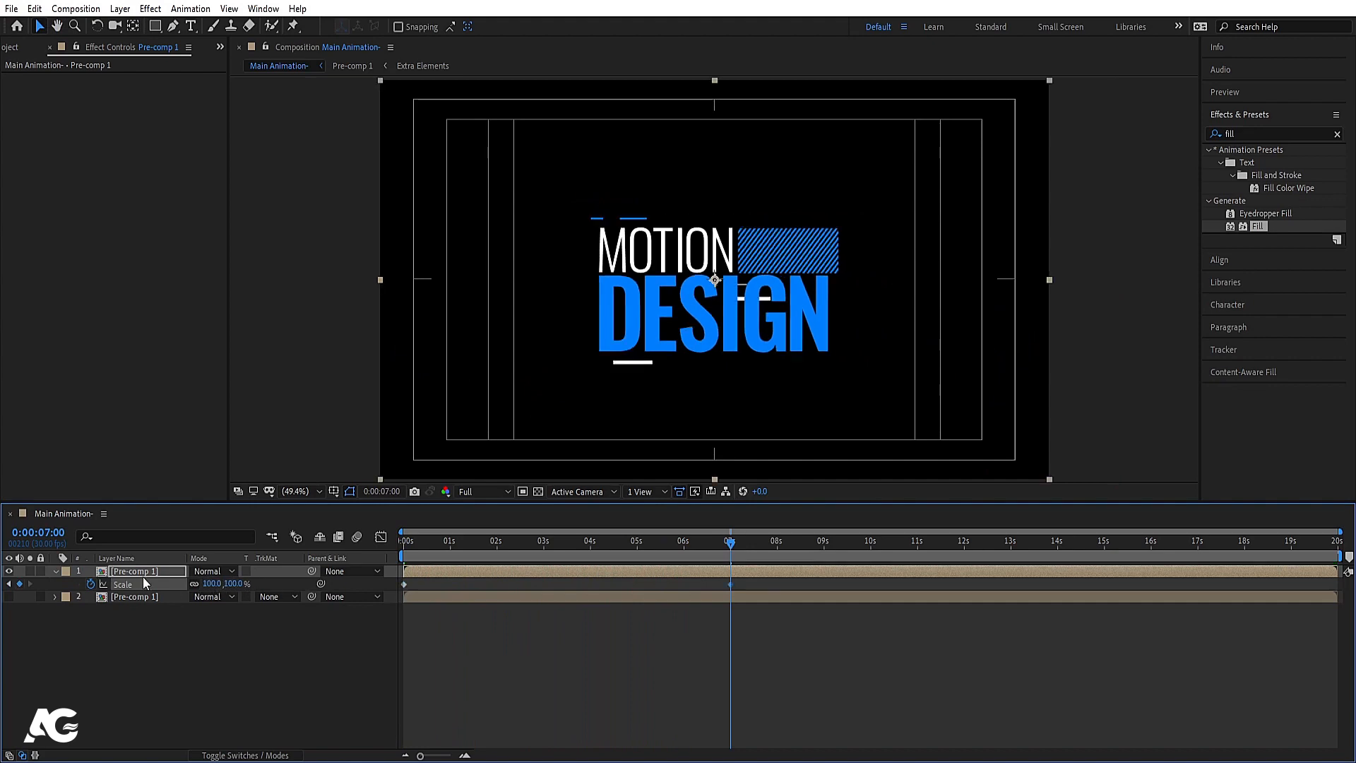
# Step: Inside Pre-comp 1, move Extra Elements above the two text layers and return to Main Animation
pyautogui.doubleClick(137, 572)
pyautogui.moveTo(141, 600); pyautogui.dragTo(148, 565)
pyautogui.click(61, 513)
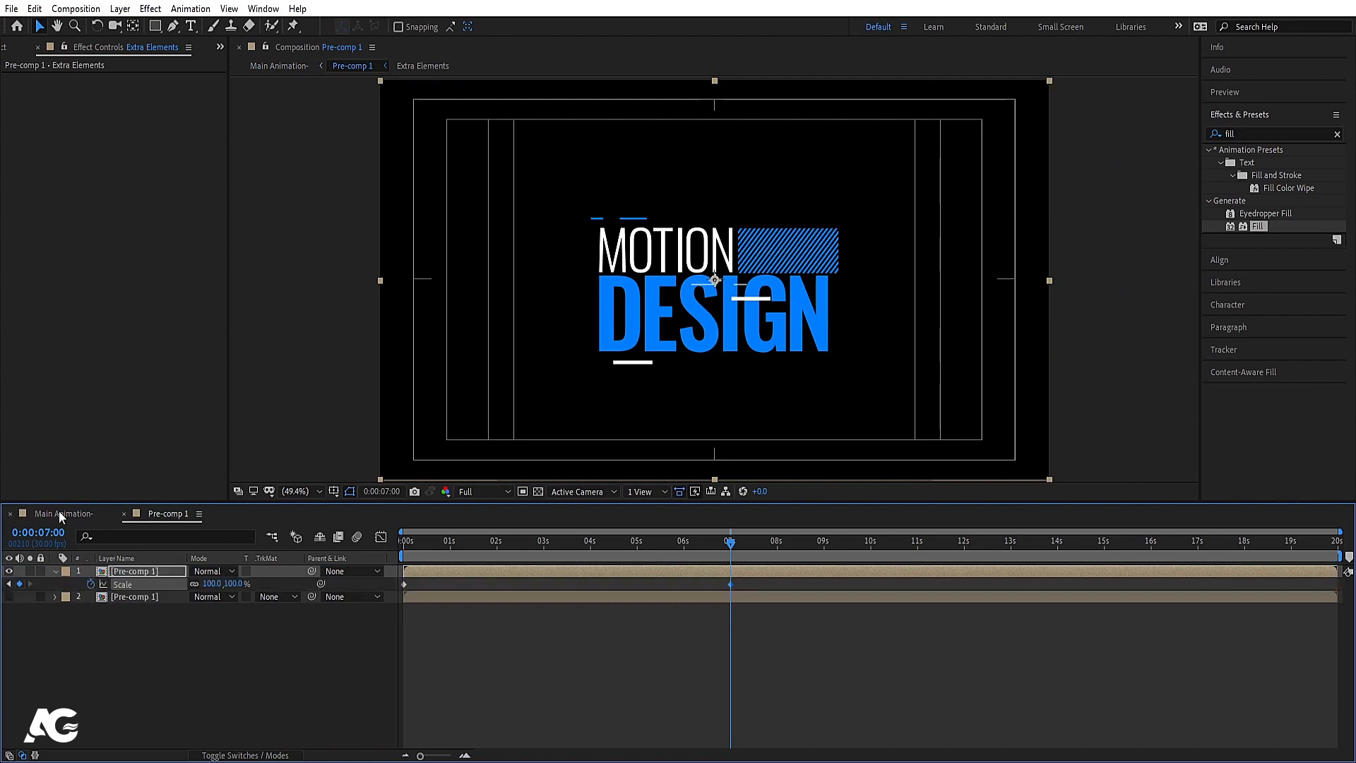
# Step: End the work area at 7 seconds and preview the scaling title
pyautogui.press('n')
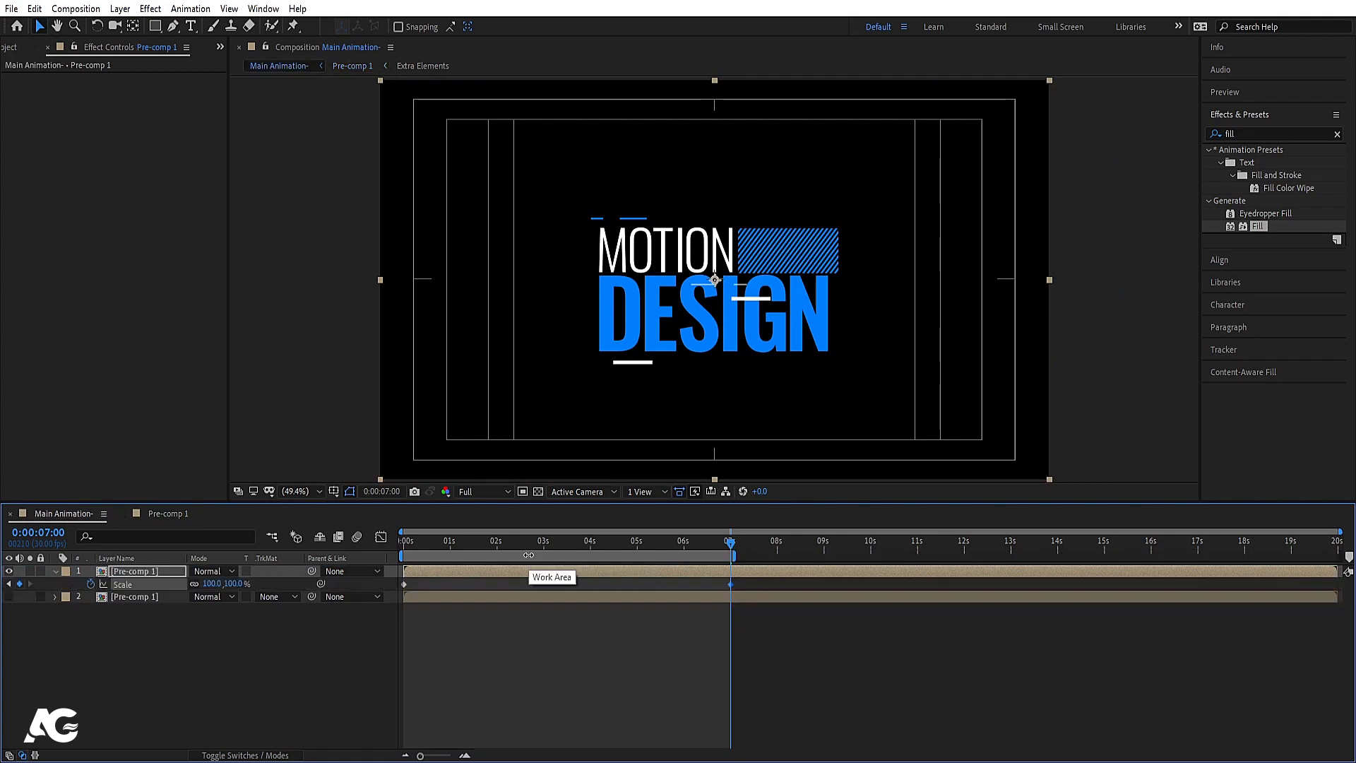
pyautogui.press('space')
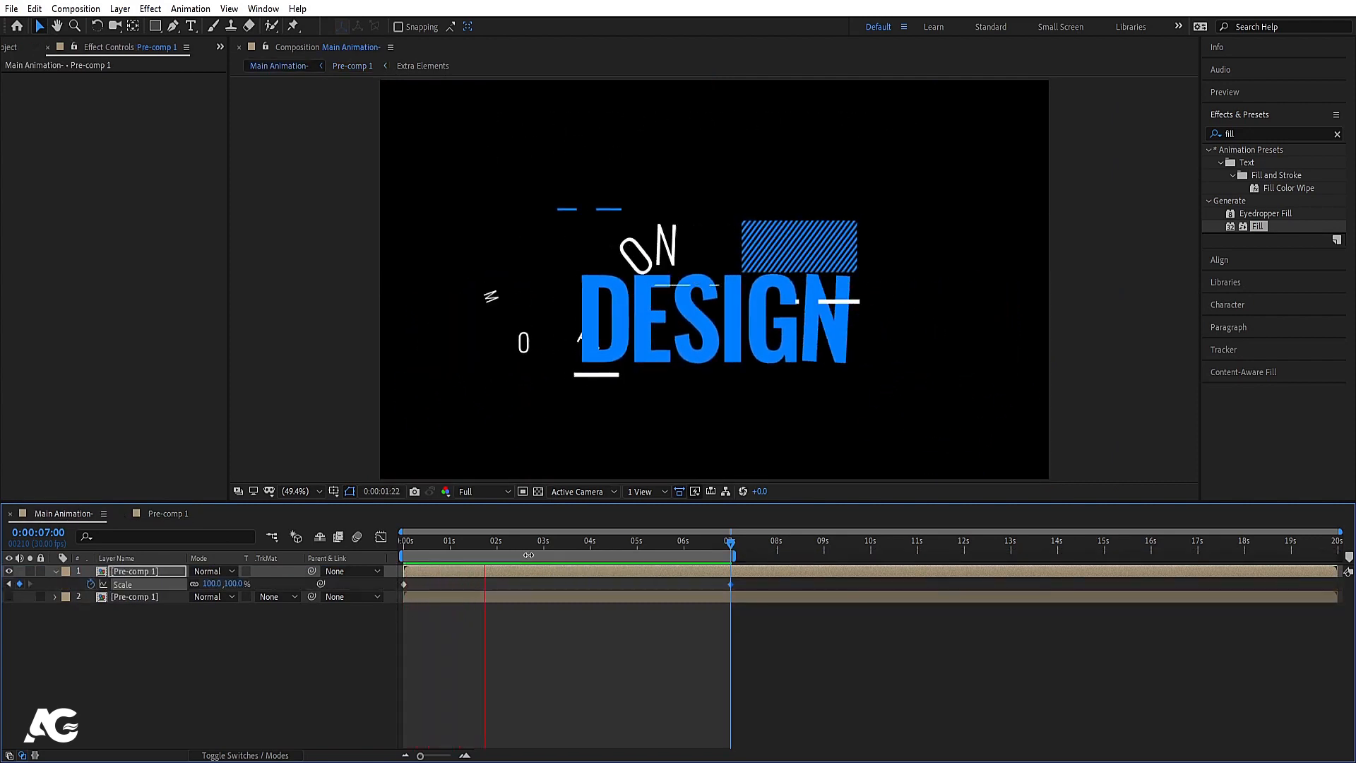
pyautogui.press('space')
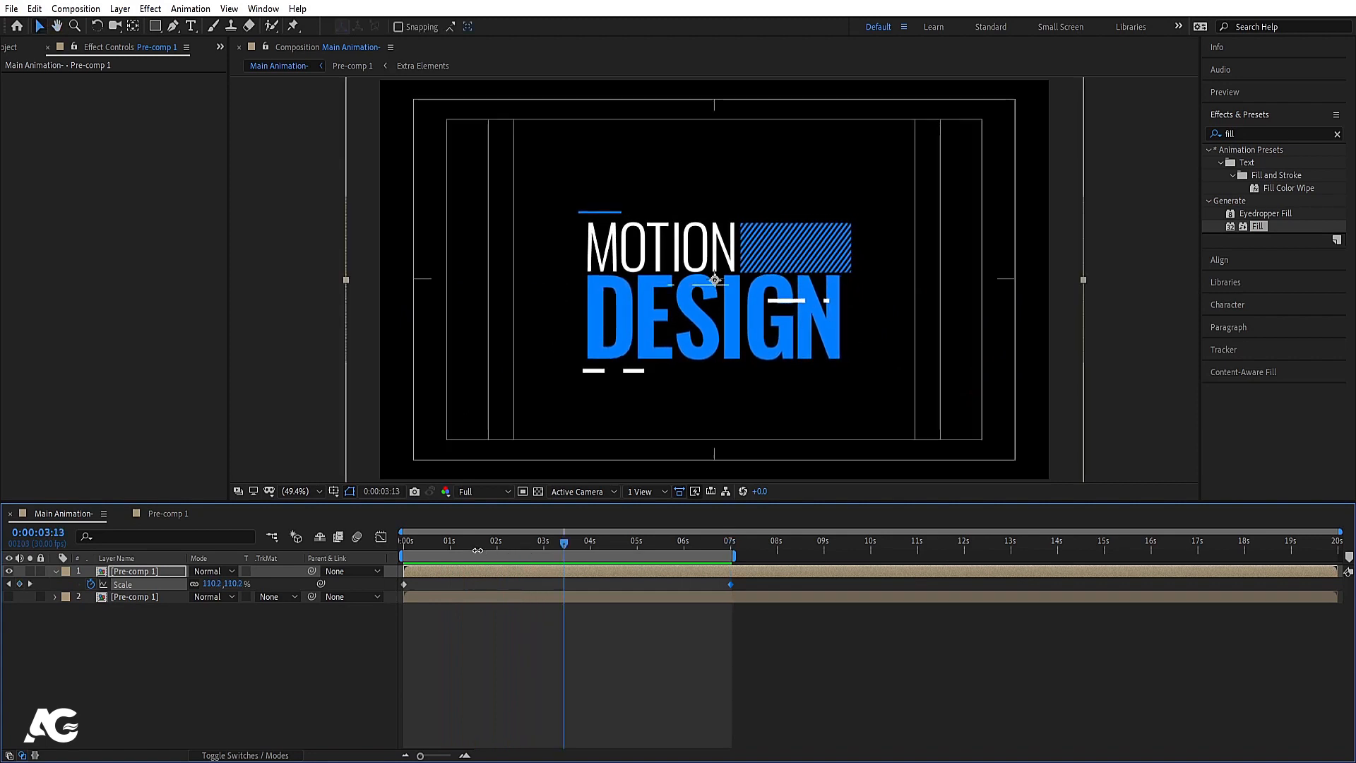
# Step: Change the upper Pre-comp 1 layer's starting Scale keyframe to 130% and preview the zoom
pyautogui.moveTo(432, 545); pyautogui.dragTo(281, 548)
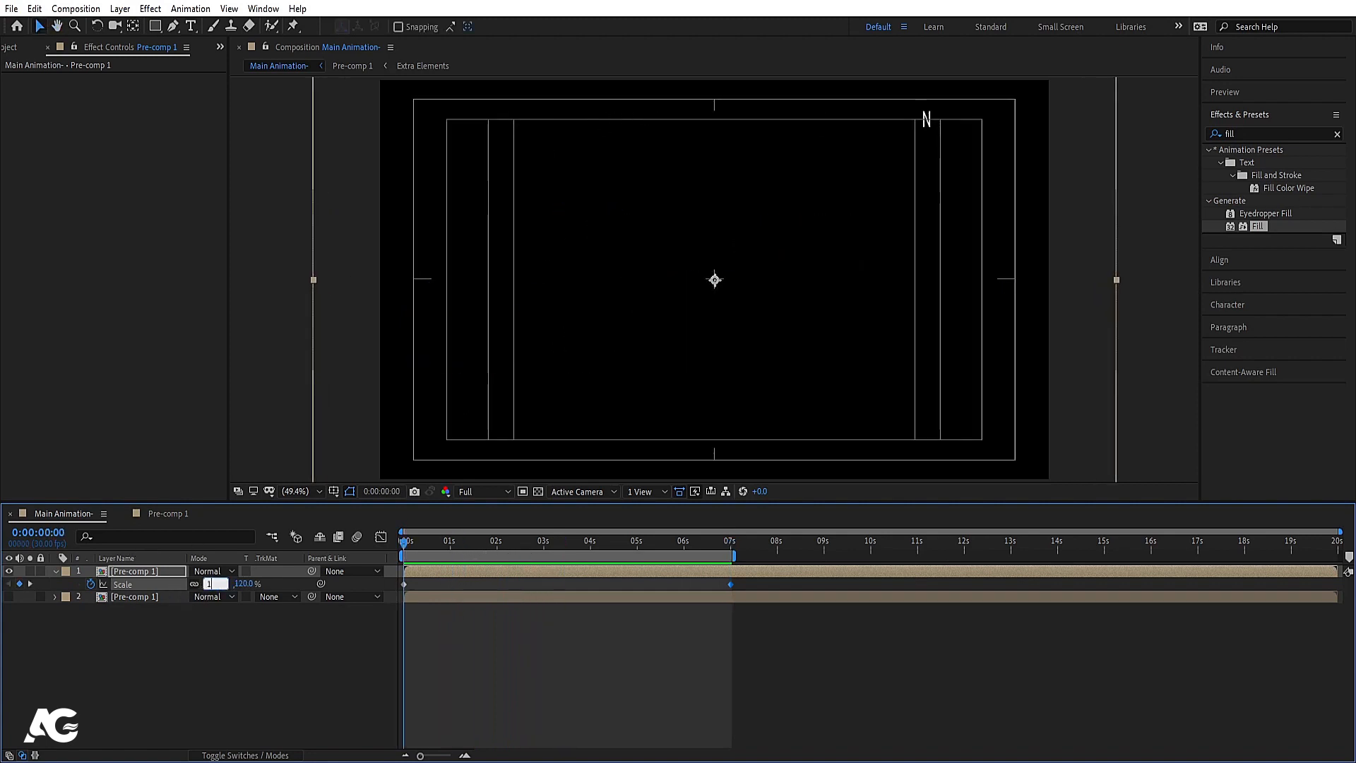
pyautogui.press('Return')
pyautogui.press('space')
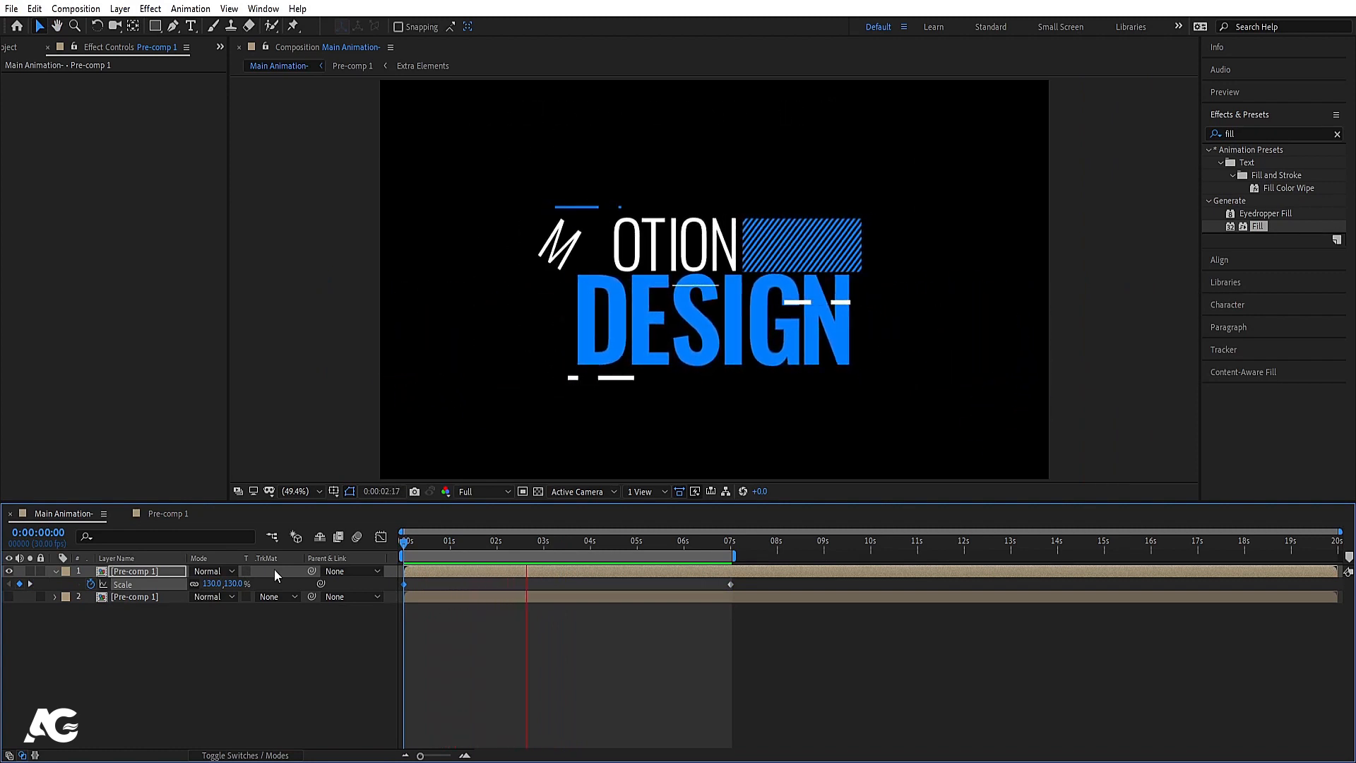
pyautogui.press('space')
# Step: Show the lower Pre-comp 1 copy and enlarge its Scale to 293% as a background
pyautogui.click(155, 596)
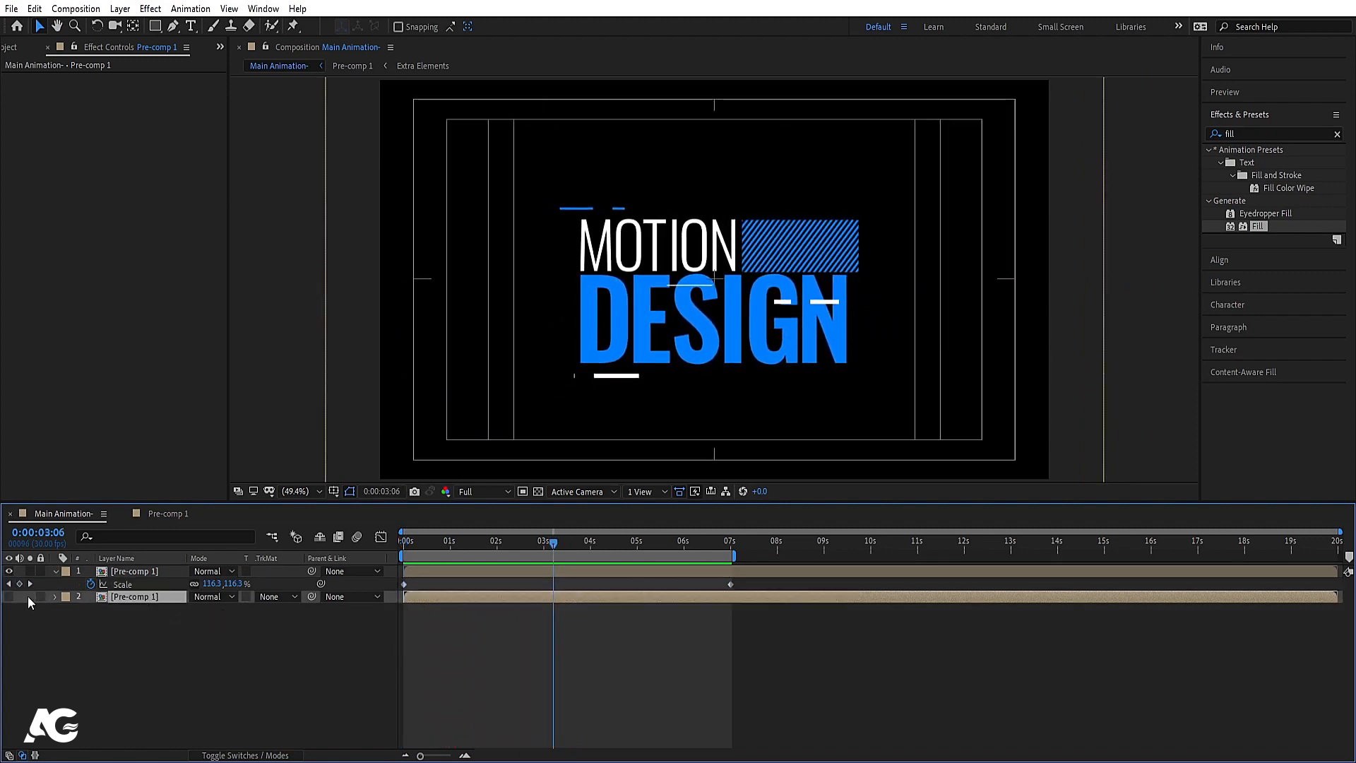
pyautogui.click(9, 597)
pyautogui.press('s')
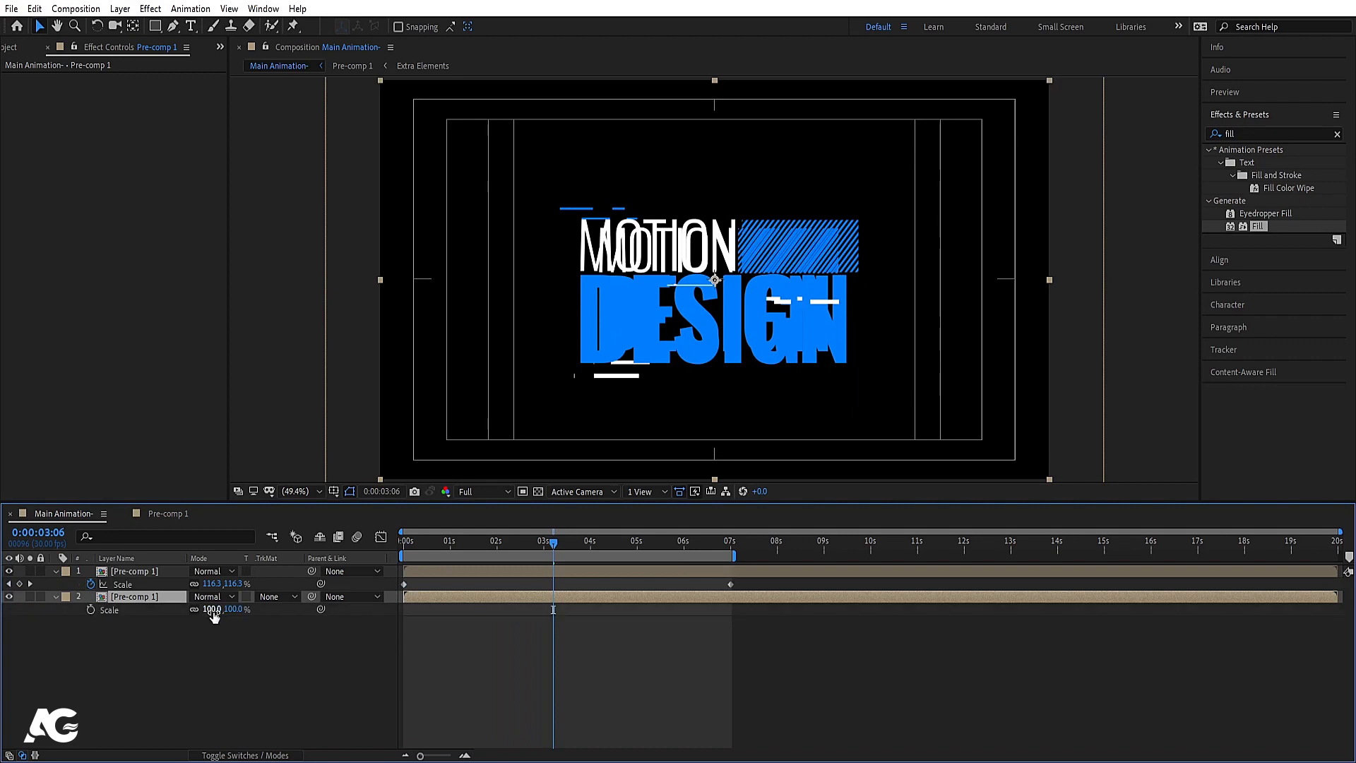
pyautogui.moveTo(212, 609); pyautogui.dragTo(333, 599)
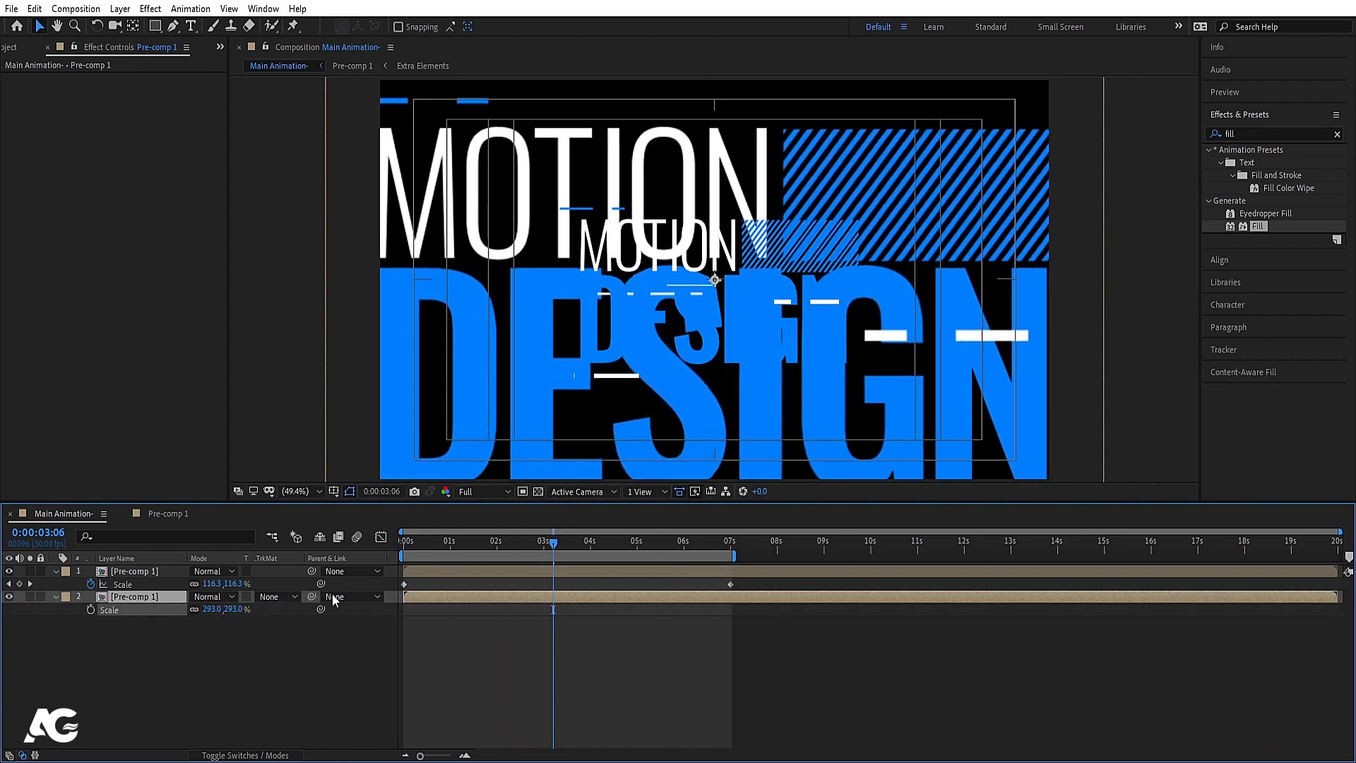
# Step: Mask the background copy with a full-width rectangle around the central title, invert the mask, and feather it by 85 pixels
pyautogui.click(155, 27)
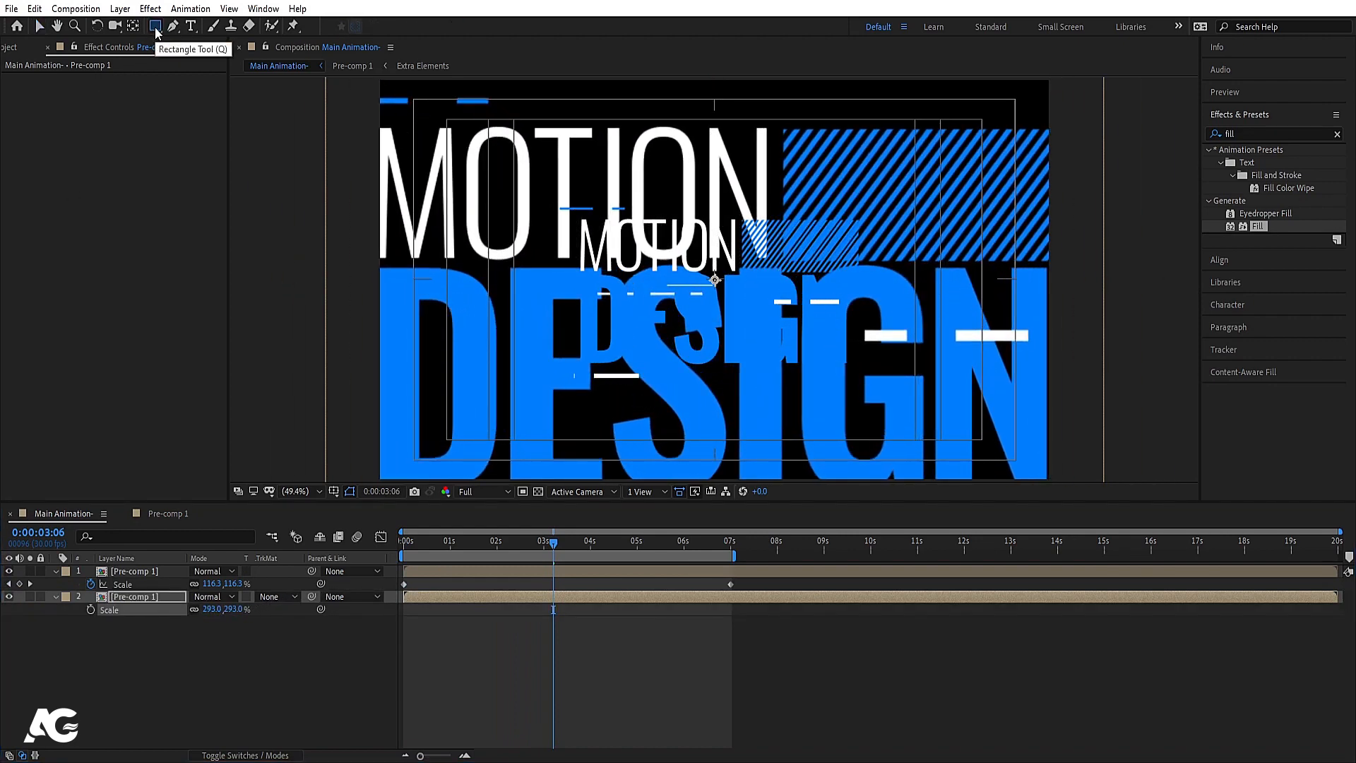
pyautogui.moveTo(375, 186); pyautogui.dragTo(1066, 409)
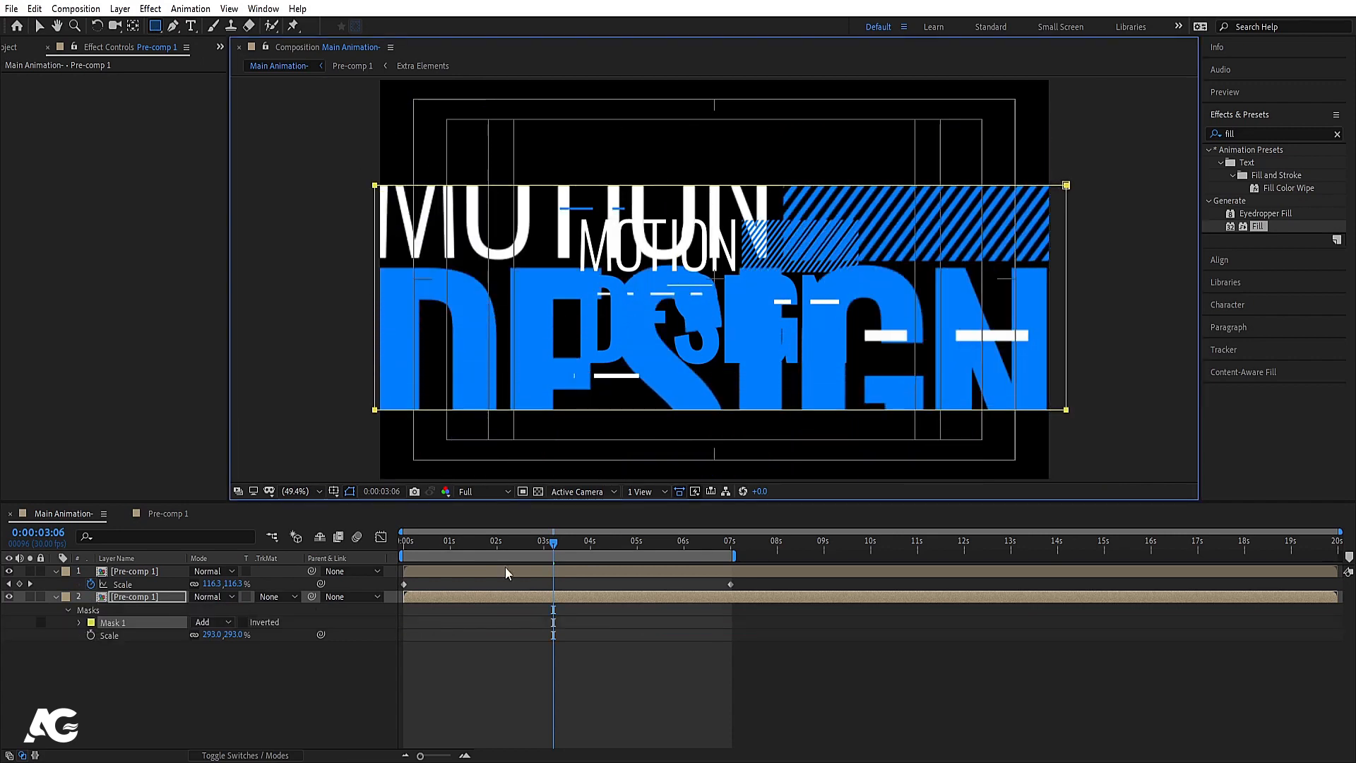
pyautogui.click(244, 622)
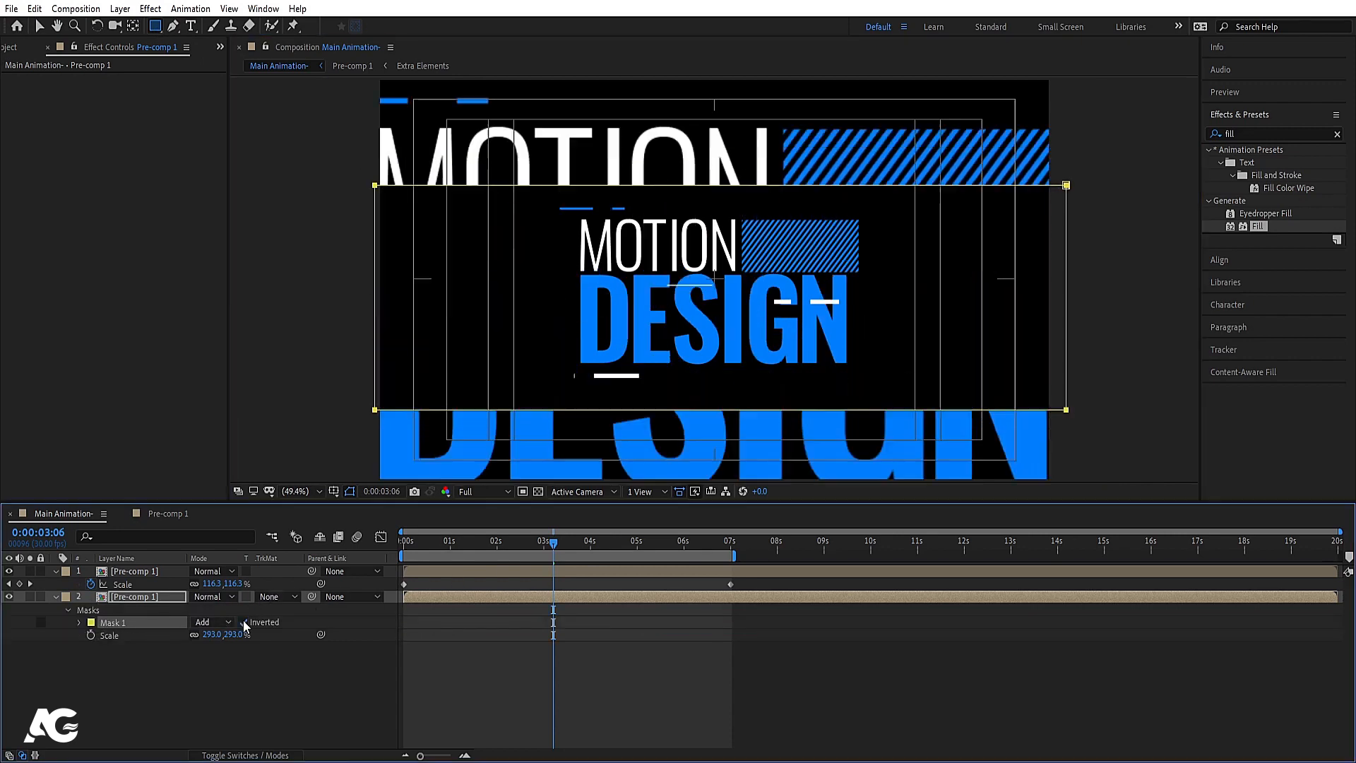
pyautogui.click(80, 623)
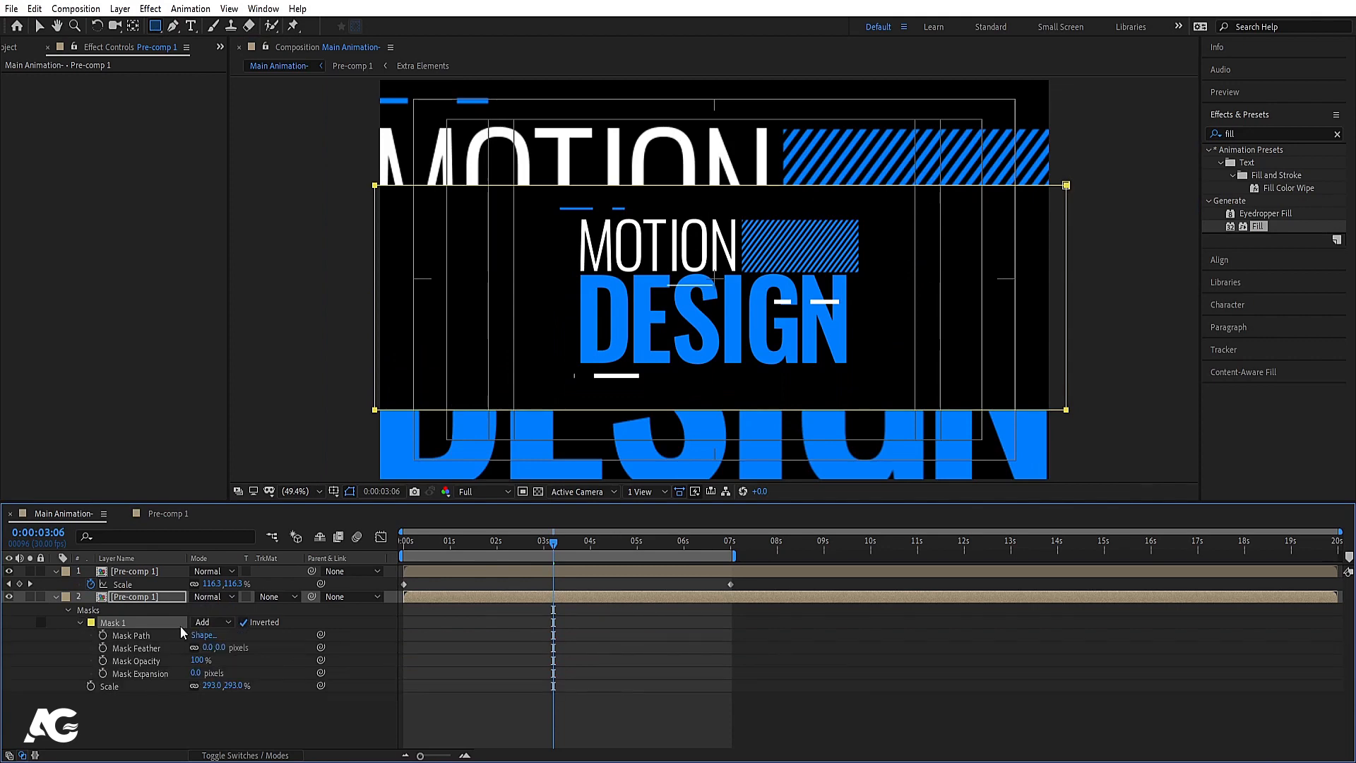
pyautogui.moveTo(206, 649); pyautogui.dragTo(241, 649)
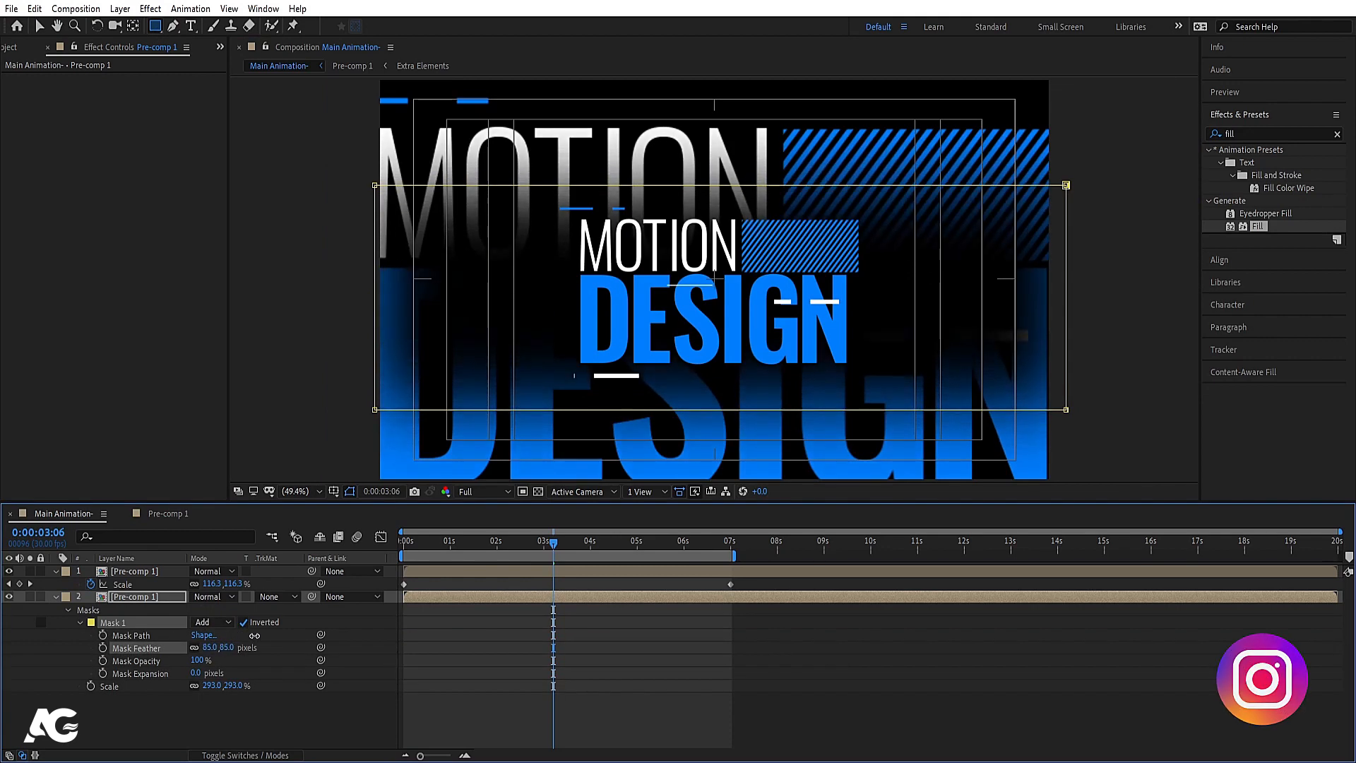
# Step: Set the background Pre-comp 1 copy's Opacity to 20% and preview the composition from the start
pyautogui.click(133, 595)
pyautogui.press('t')
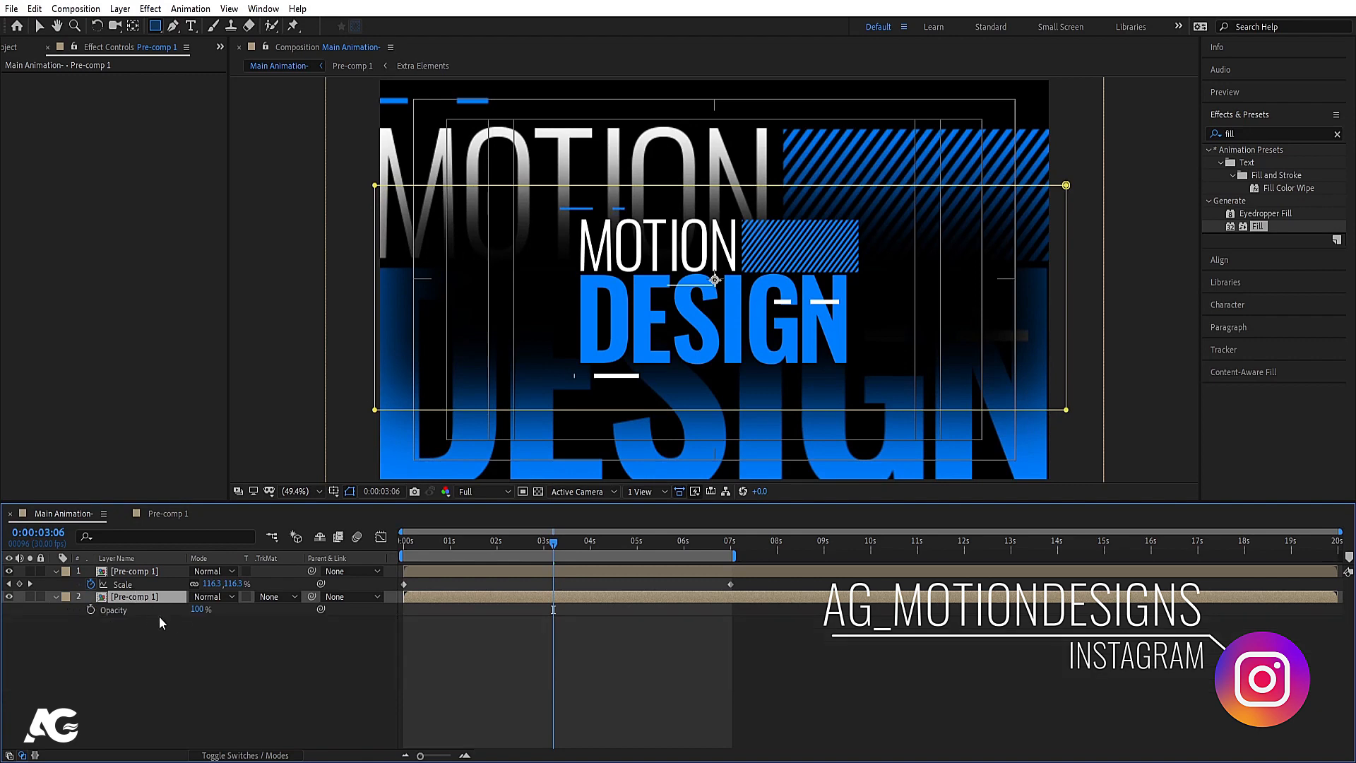
pyautogui.write('20')
pyautogui.press('Return')
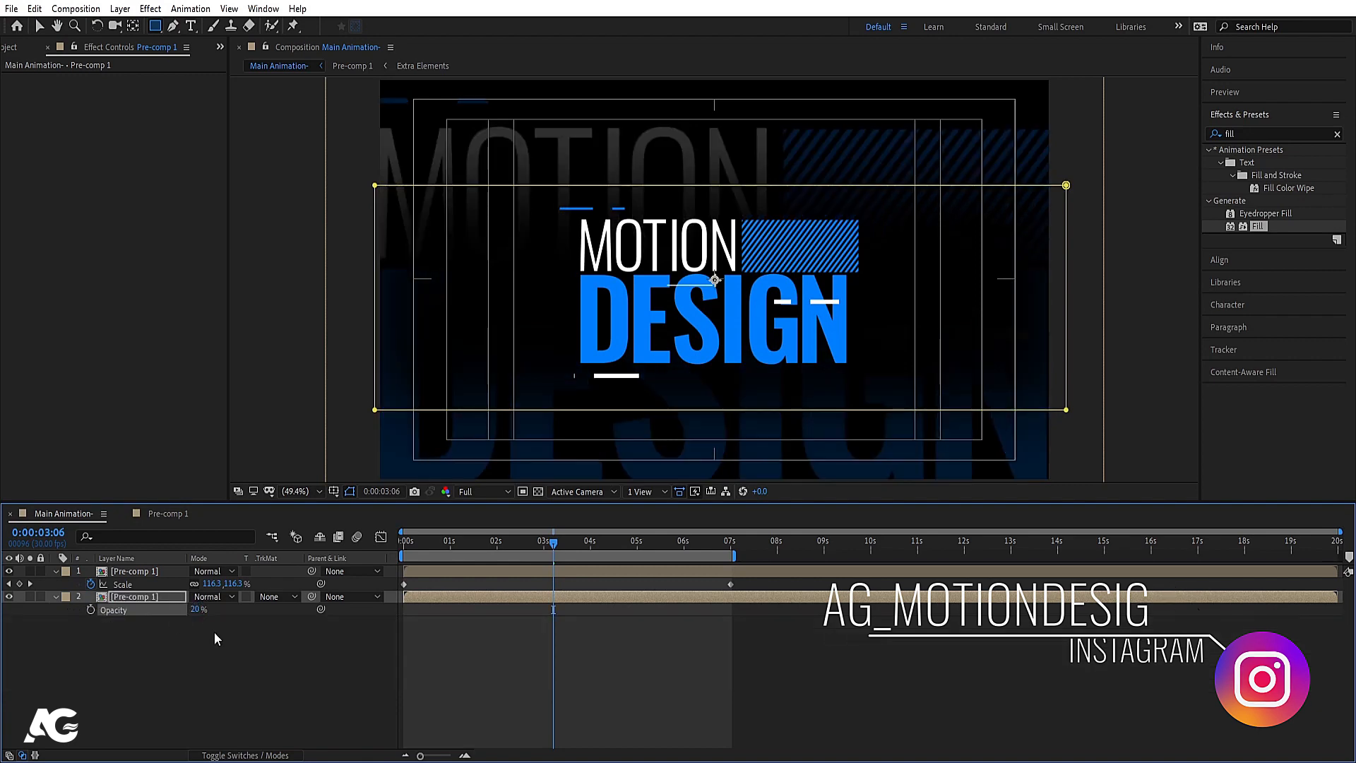
pyautogui.click(397, 681)
pyautogui.press('Home')
pyautogui.press('space')
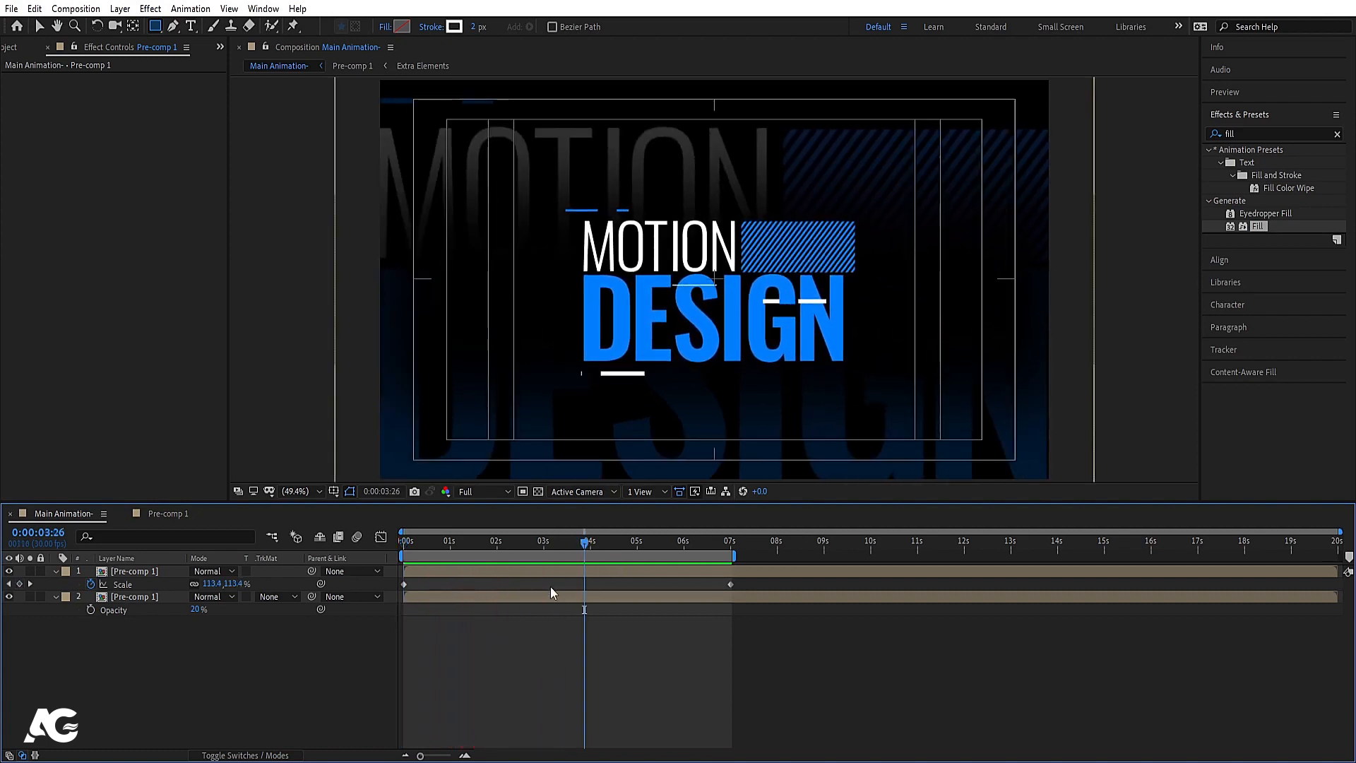
# Step: Keyframe the background copy's Position from 1132, 540 at 0 seconds to farther left at 7 seconds, and preview the drift
pyautogui.click(123, 597)
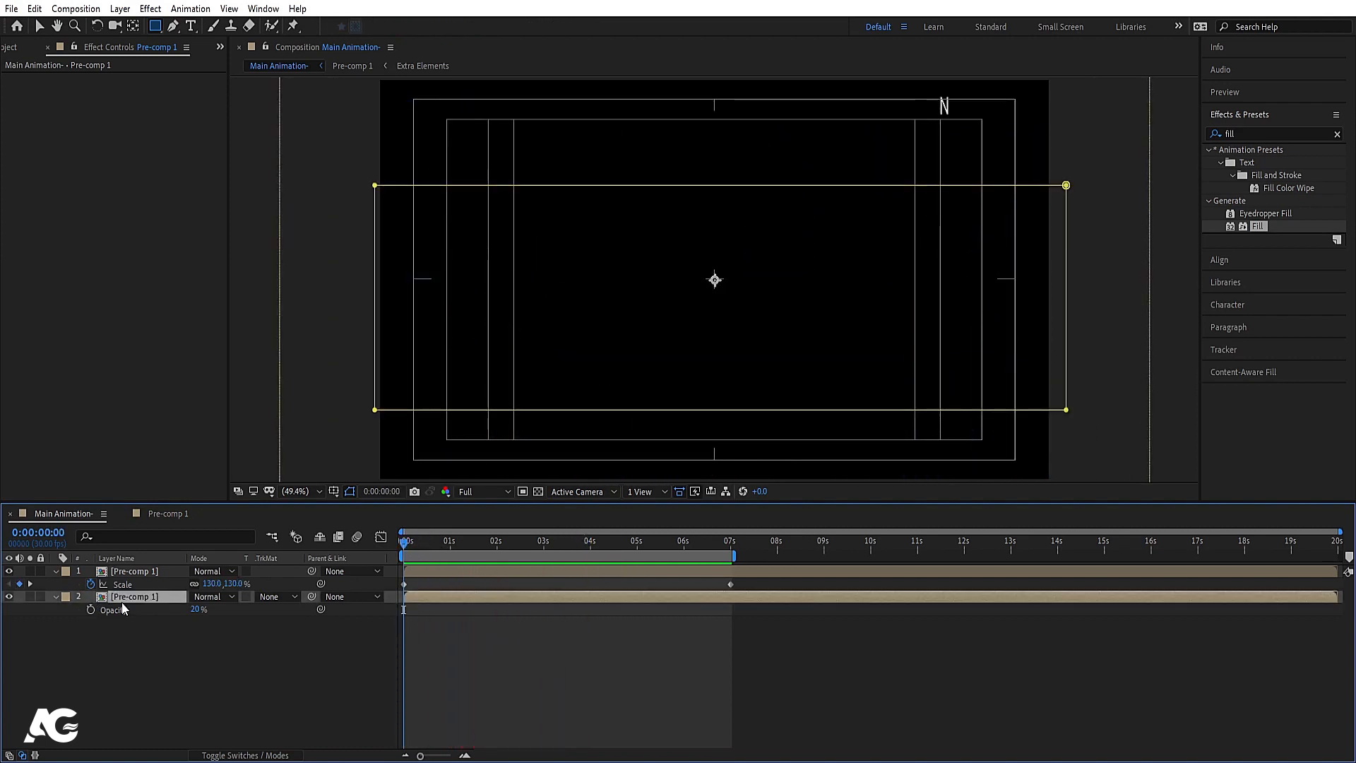
pyautogui.press('p')
pyautogui.moveTo(198, 609); pyautogui.dragTo(310, 598)
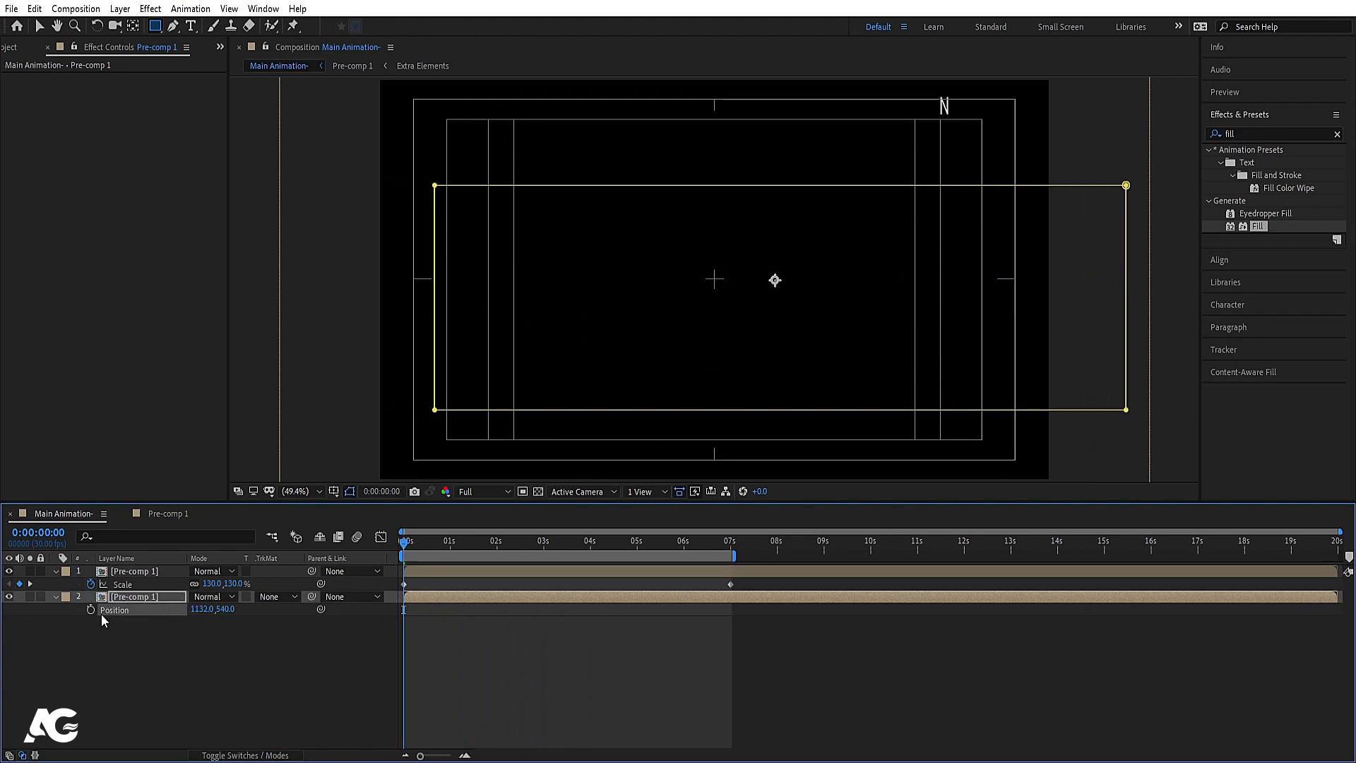
pyautogui.press('k')
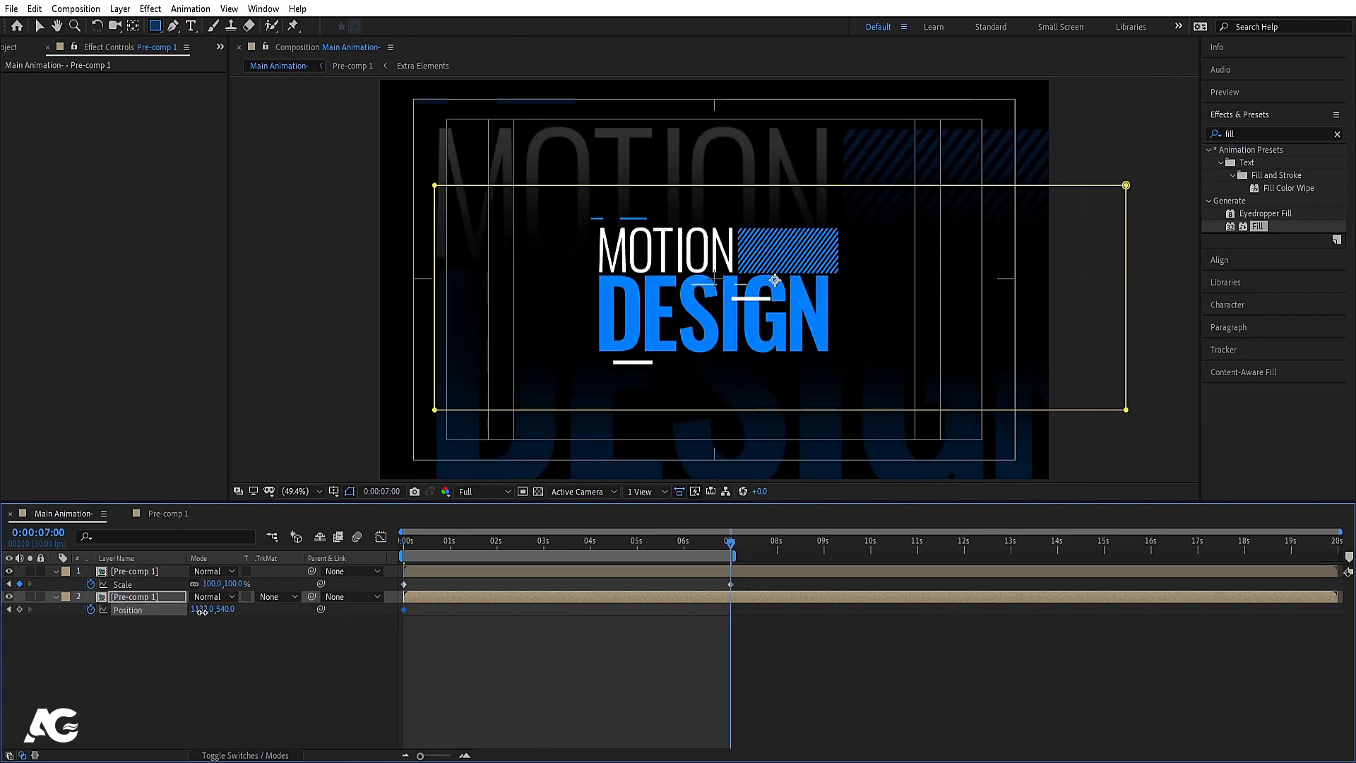
pyautogui.moveTo(202, 612); pyautogui.dragTo(1, 608)
pyautogui.moveTo(414, 544); pyautogui.dragTo(401, 549)
pyautogui.press('space')
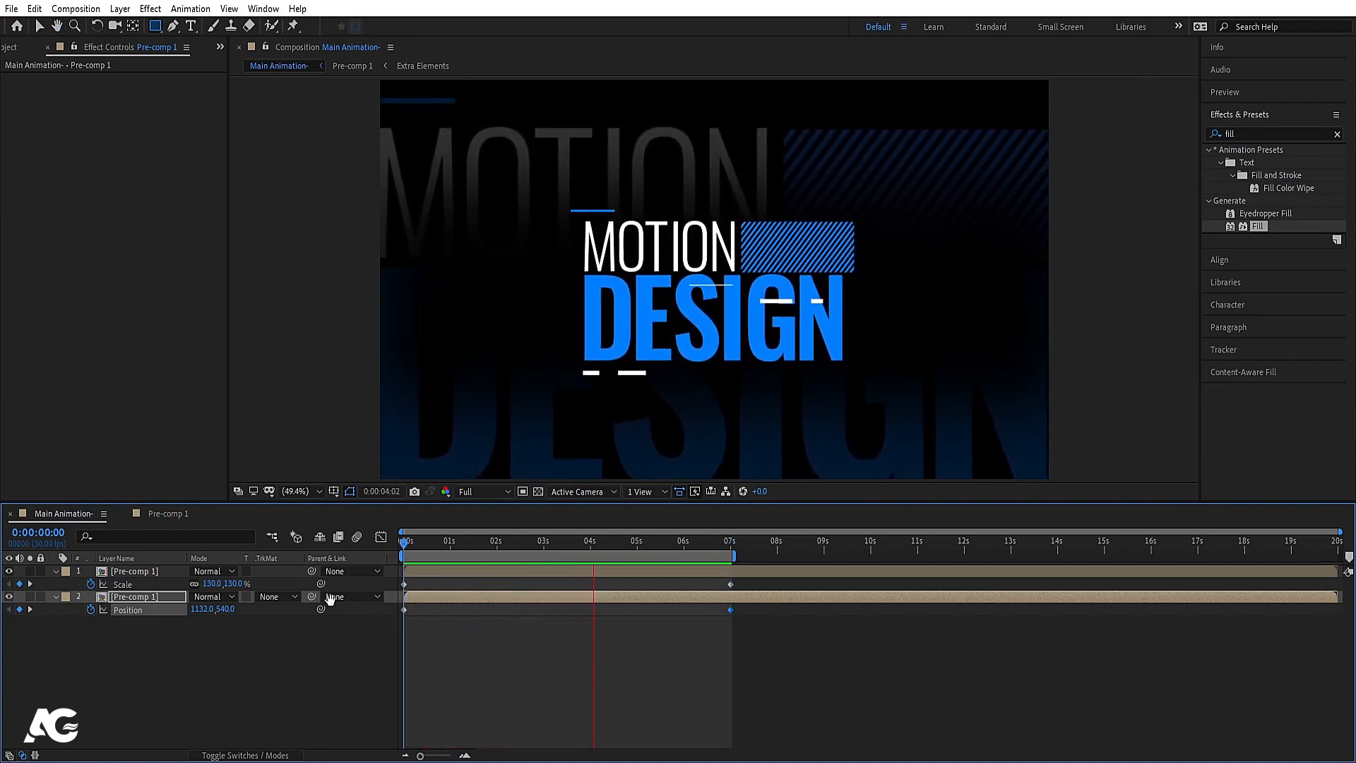
# Step: Lower the background Pre-comp 1 copy's Opacity to 10%
pyautogui.click(154, 596)
pyautogui.press('t')
pyautogui.click(200, 609)
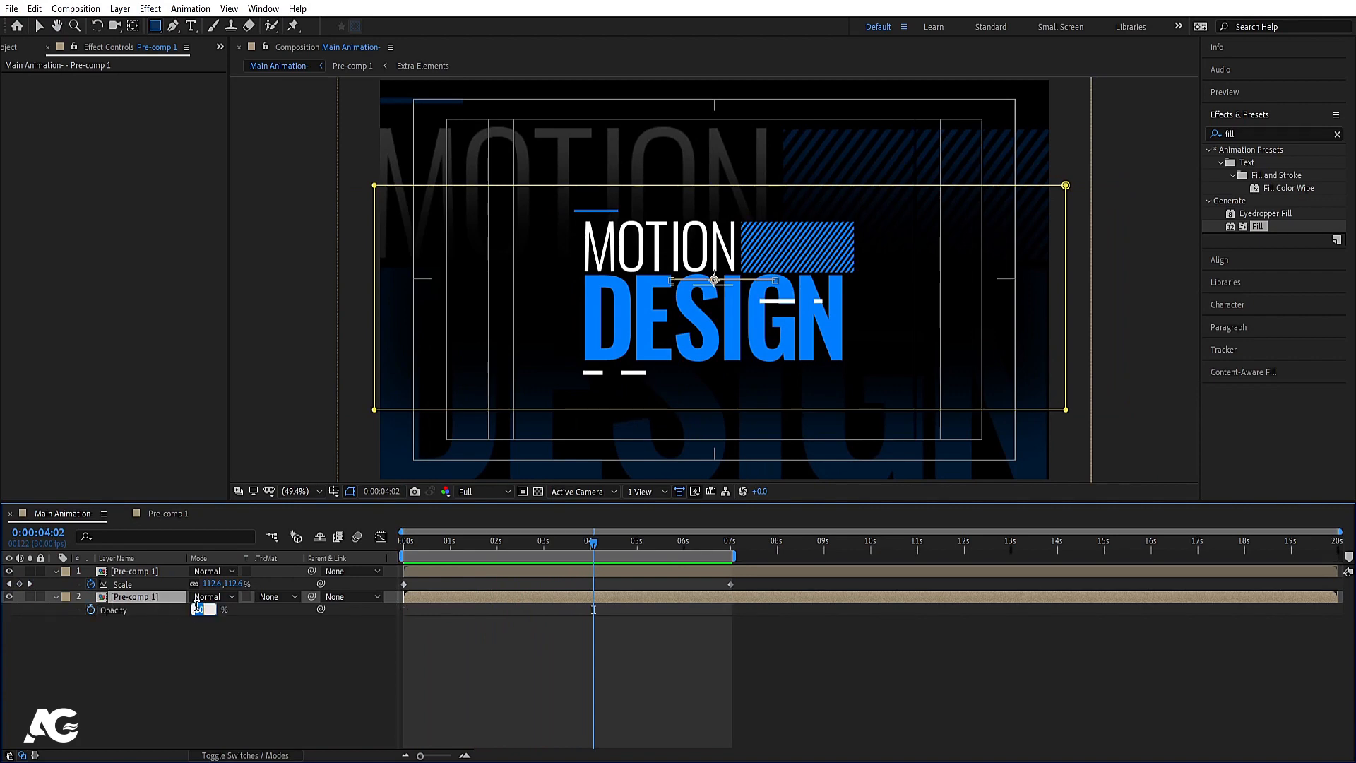
pyautogui.write('1')
pyautogui.press('Return')
# Step: Add an adjustment layer above both Pre-comp 1 layers and apply the Stylize Glow effect to it
pyautogui.rightClick(177, 642)
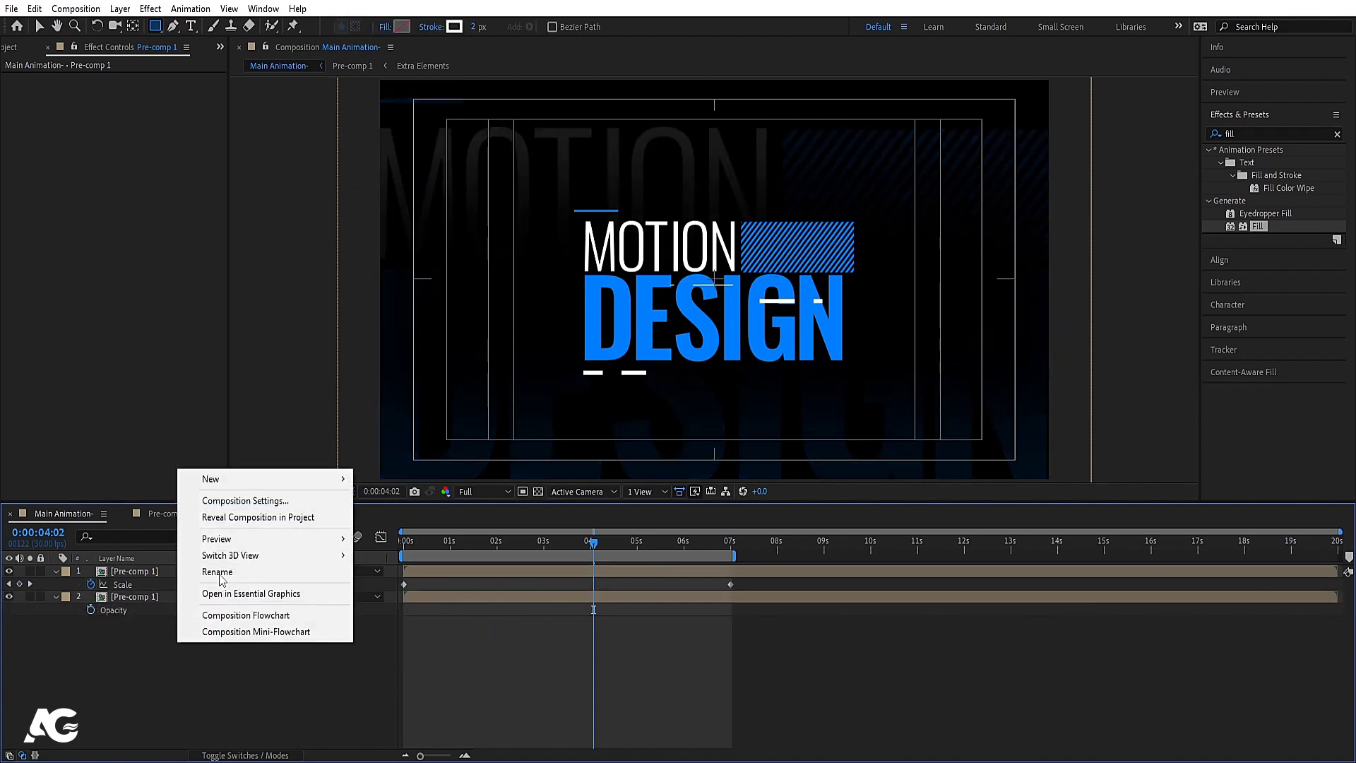
pyautogui.moveTo(230, 487)
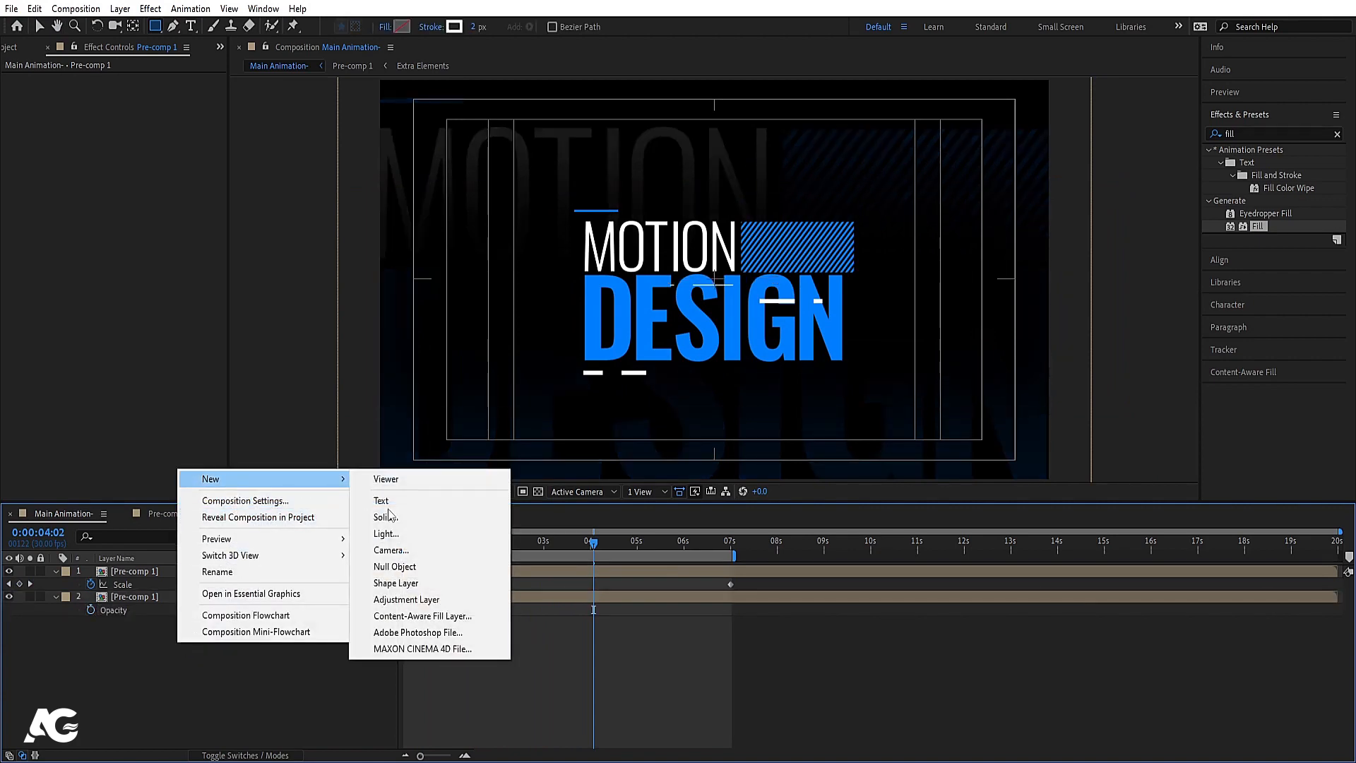
pyautogui.click(412, 599)
pyautogui.doubleClick(1246, 130)
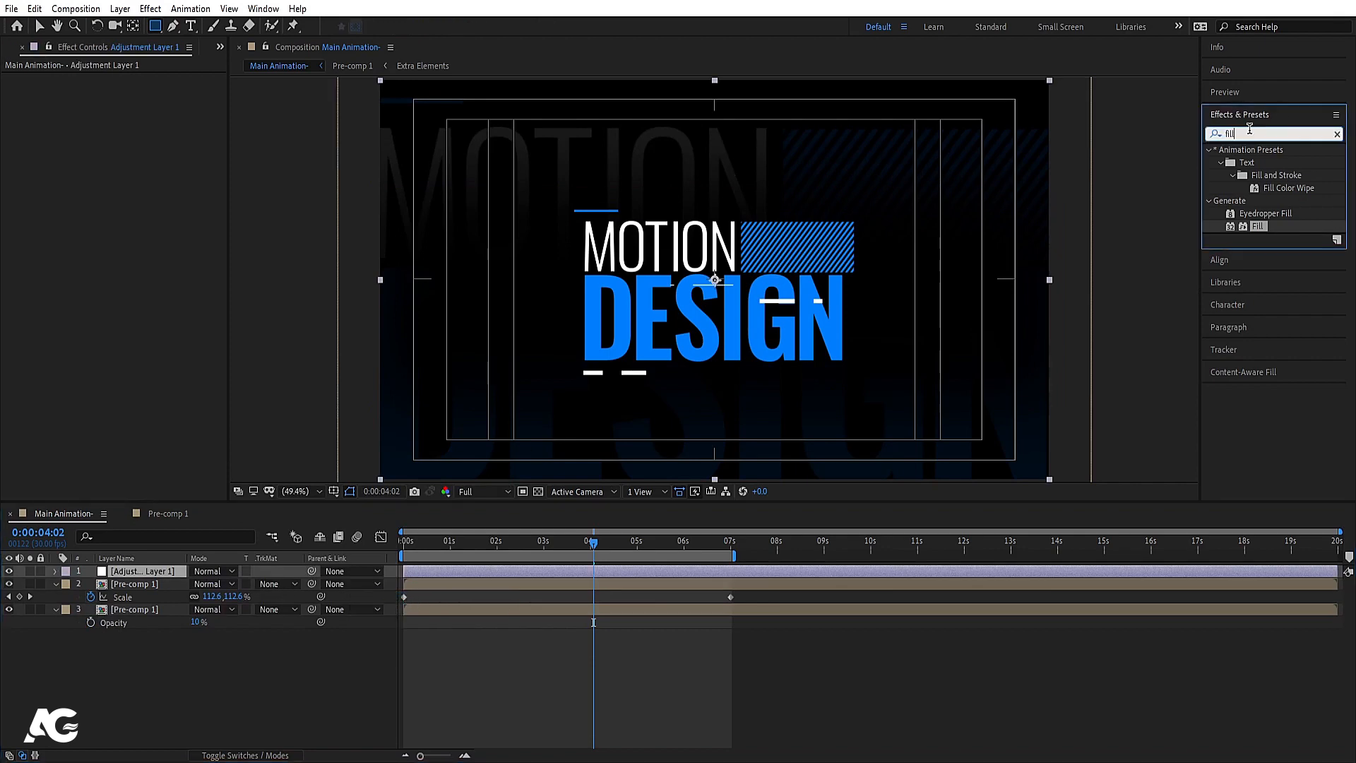
pyautogui.write('glo')
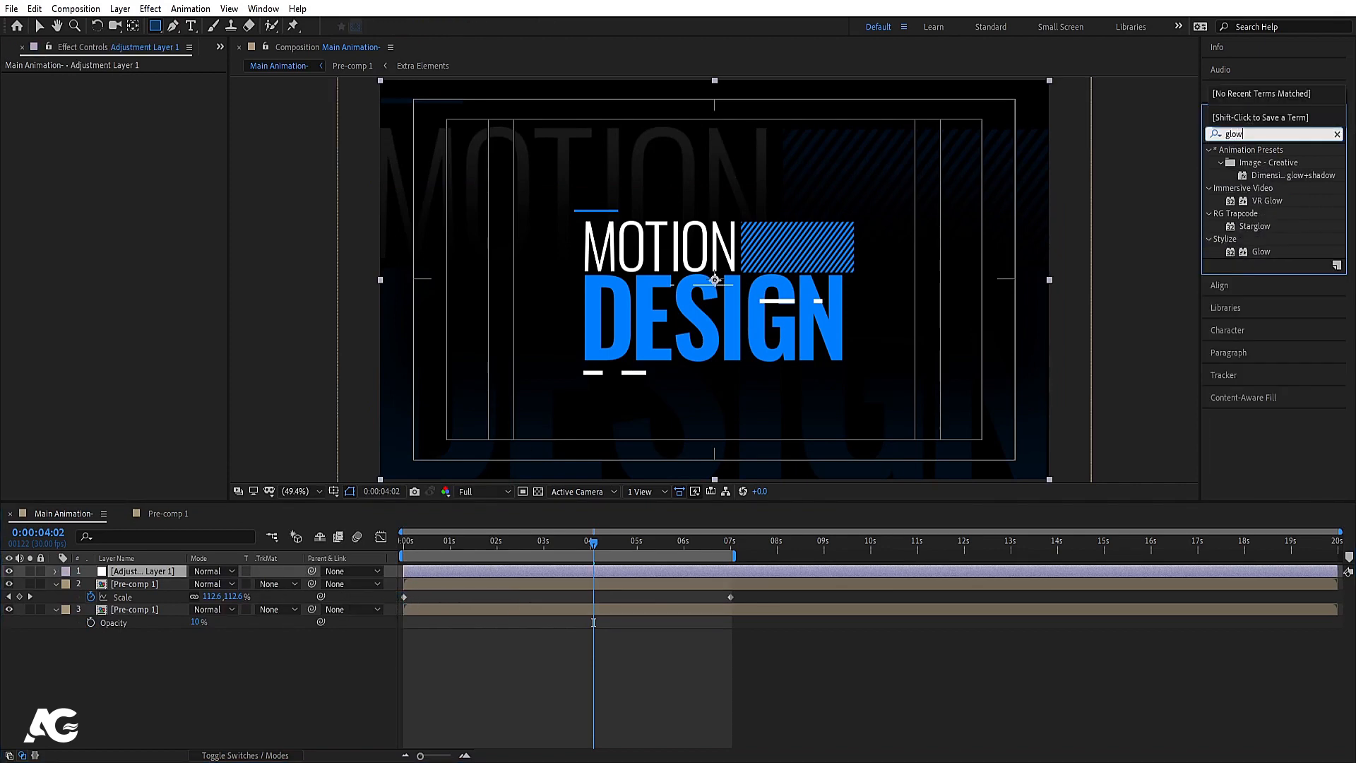
pyautogui.write('w')
pyautogui.doubleClick(1262, 252)
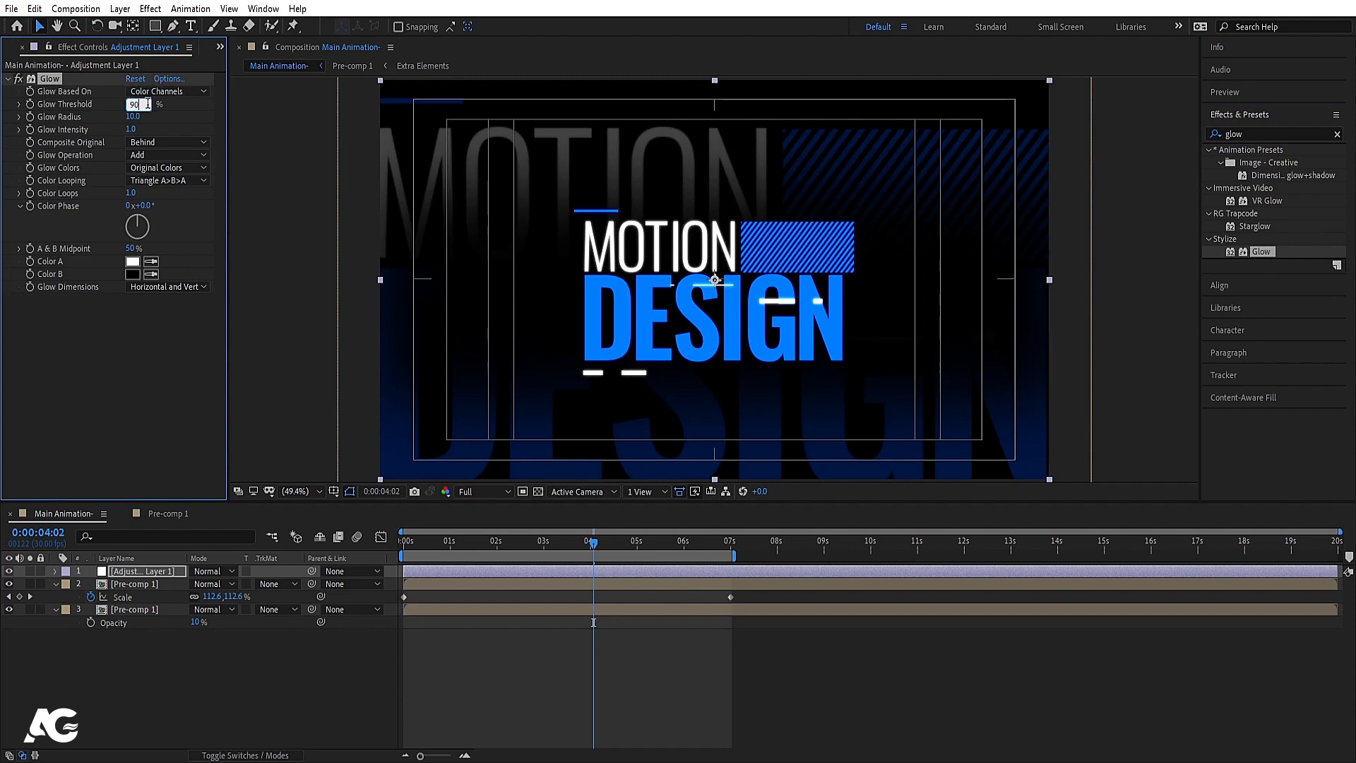
# Step: Set the adjustment layer's Glow Threshold to 100%, Glow Radius to 100 and Glow Intensity to about 0.9
pyautogui.write('50')
pyautogui.press('Return')
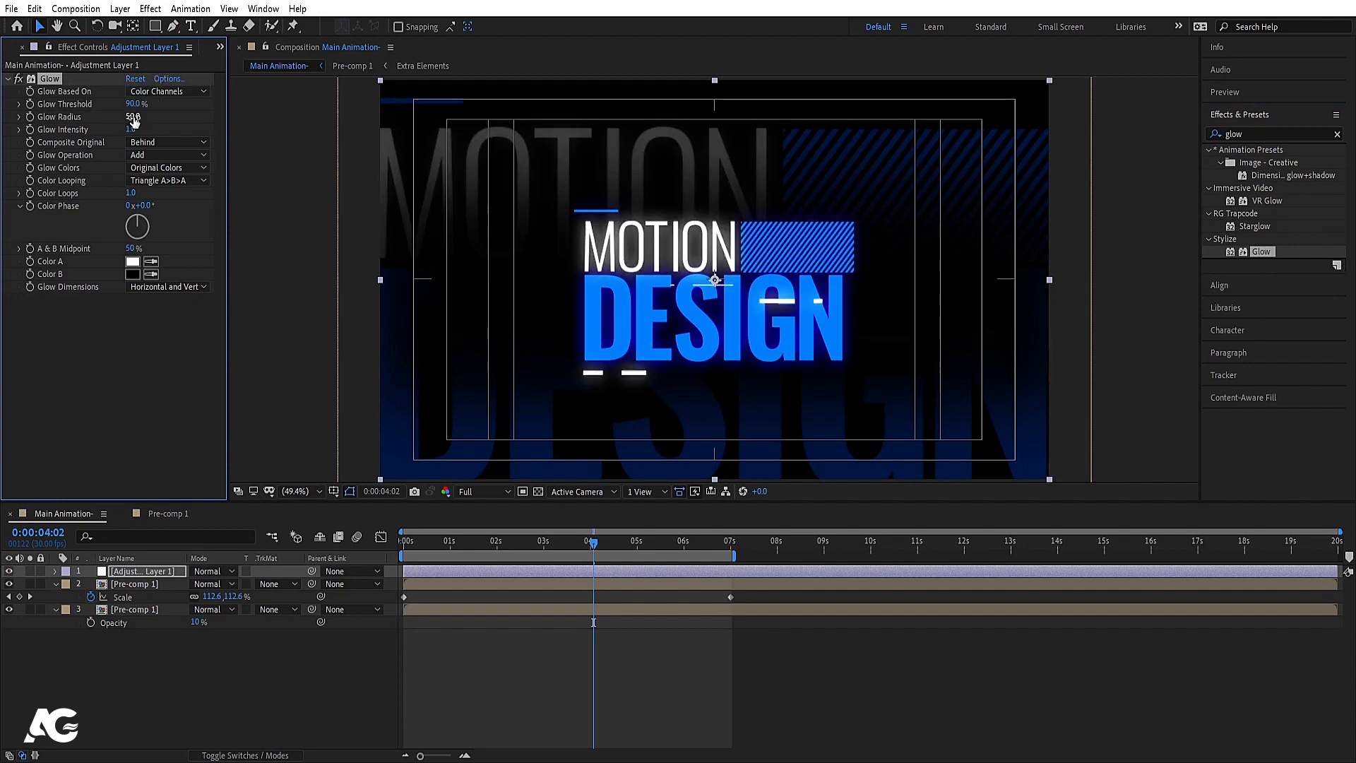
pyautogui.write('100')
pyautogui.press('Return')
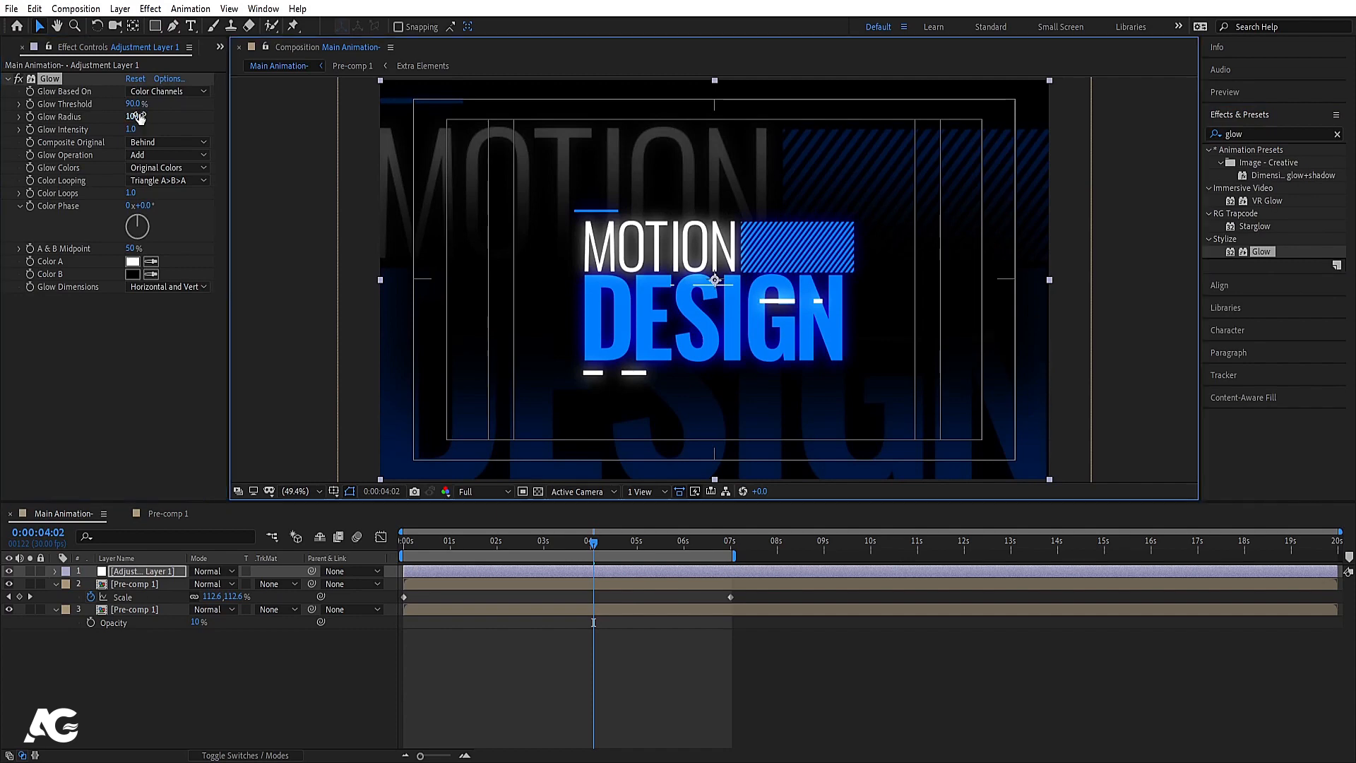
pyautogui.click(137, 104)
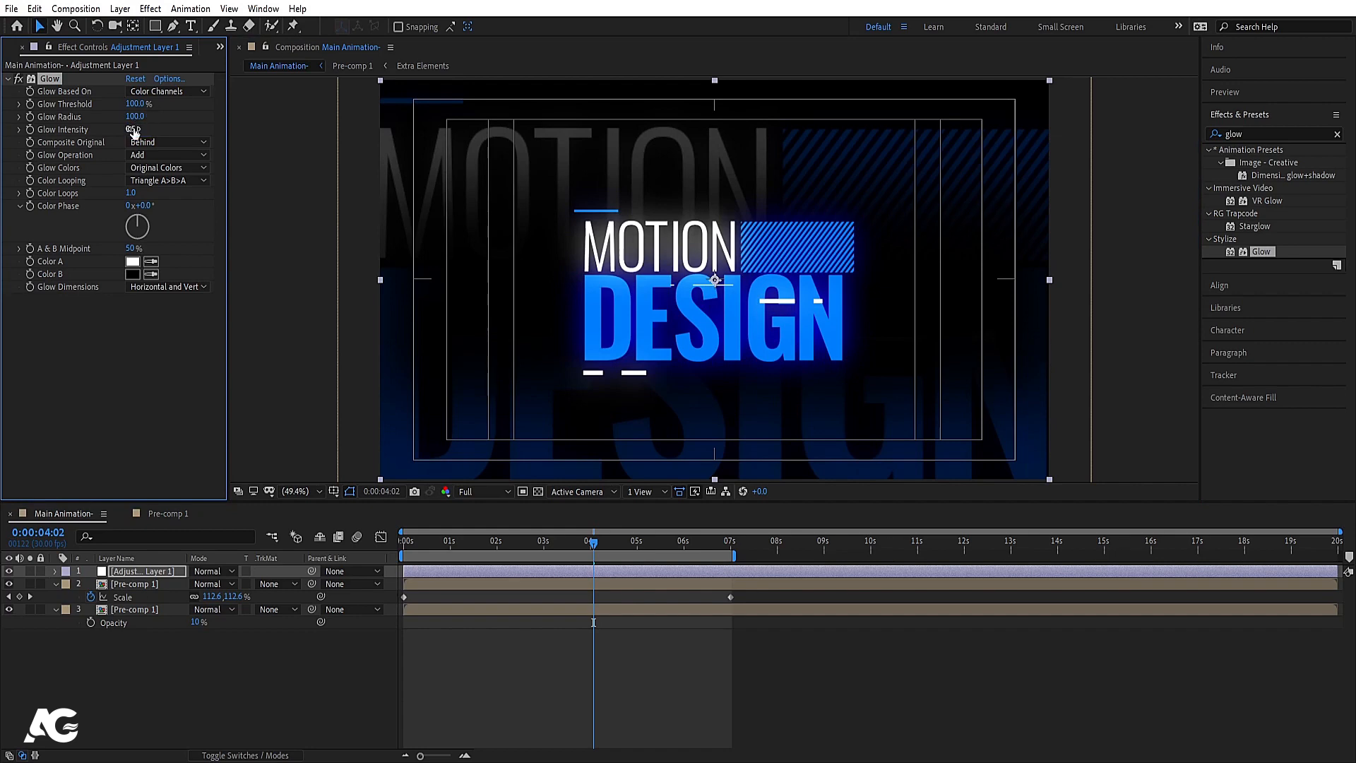
pyautogui.moveTo(132, 128); pyautogui.dragTo(159, 127)
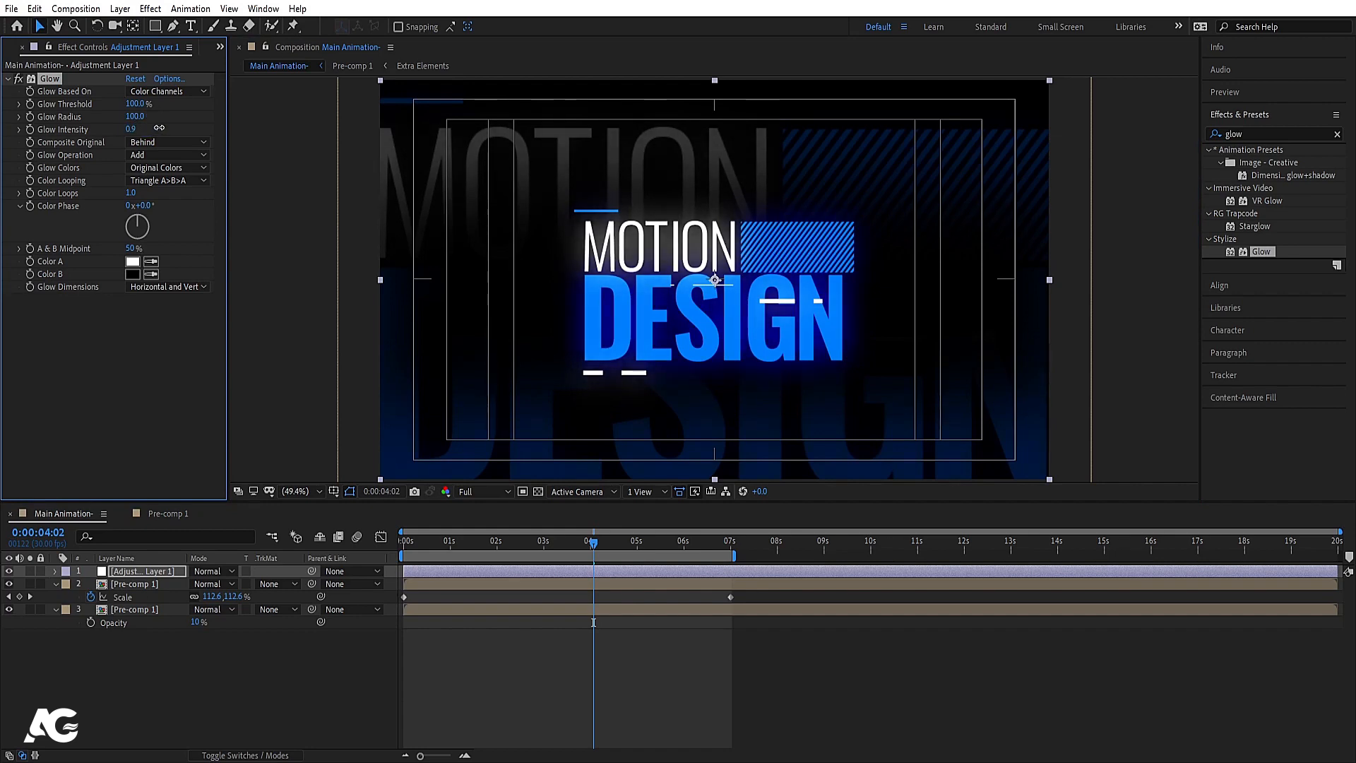
# Step: Apply the Distort Transform effect to the upper Pre-comp 1 layer holding the main title
pyautogui.click(152, 583)
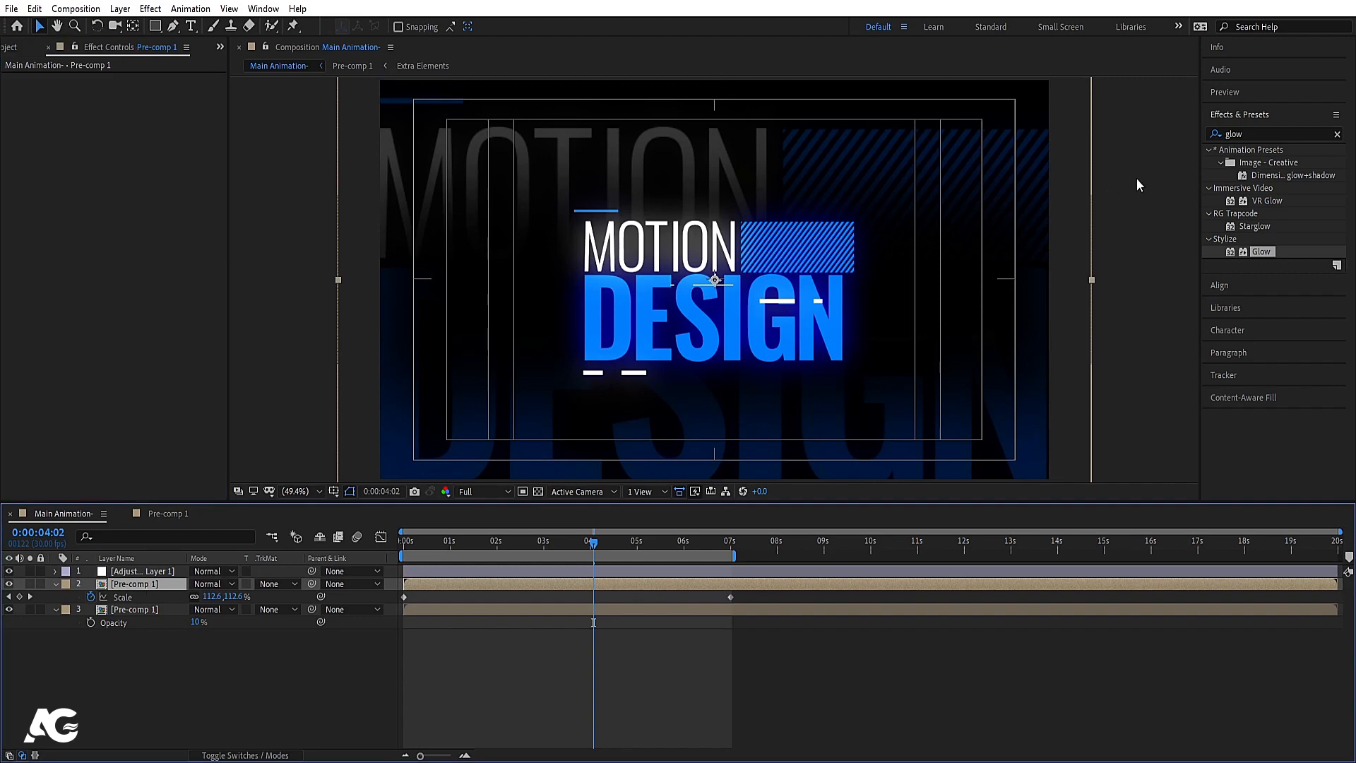
pyautogui.click(1252, 134)
pyautogui.write('tr')
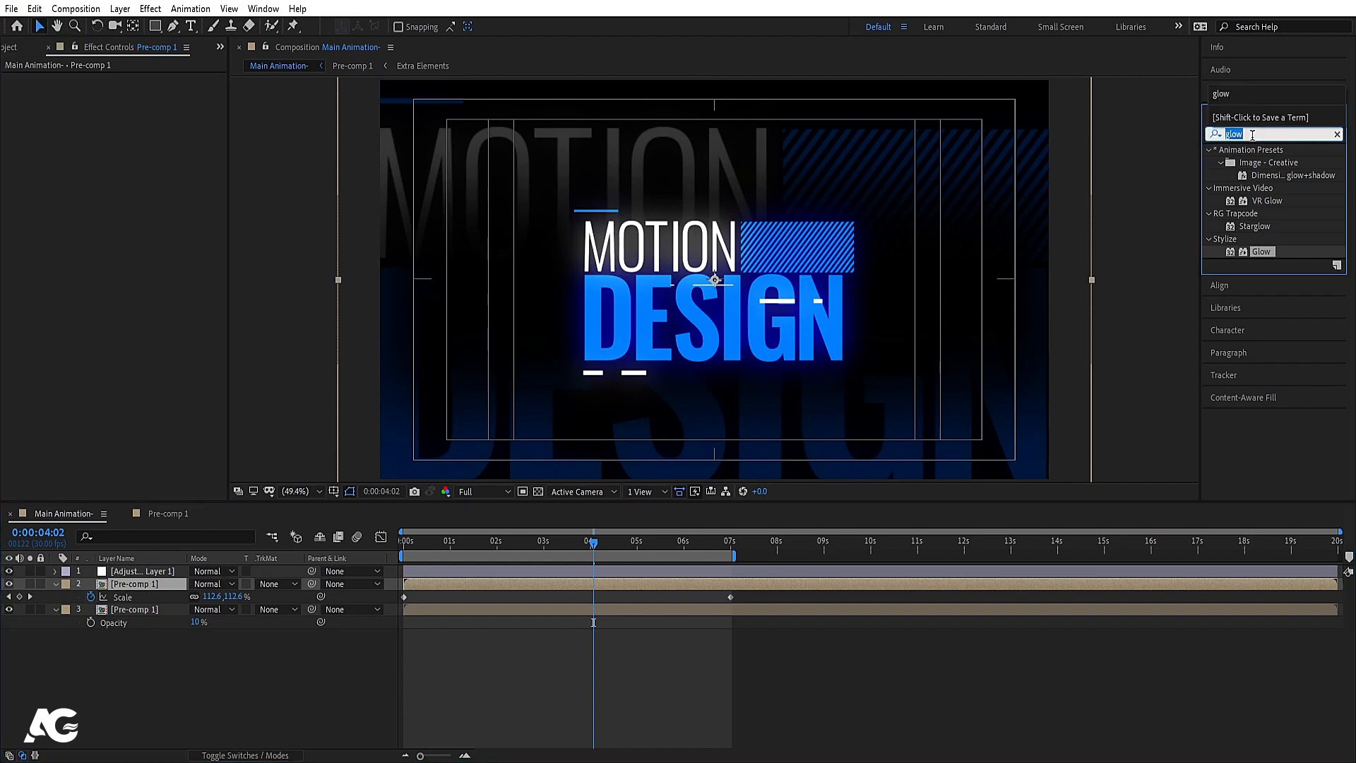
pyautogui.write('a')
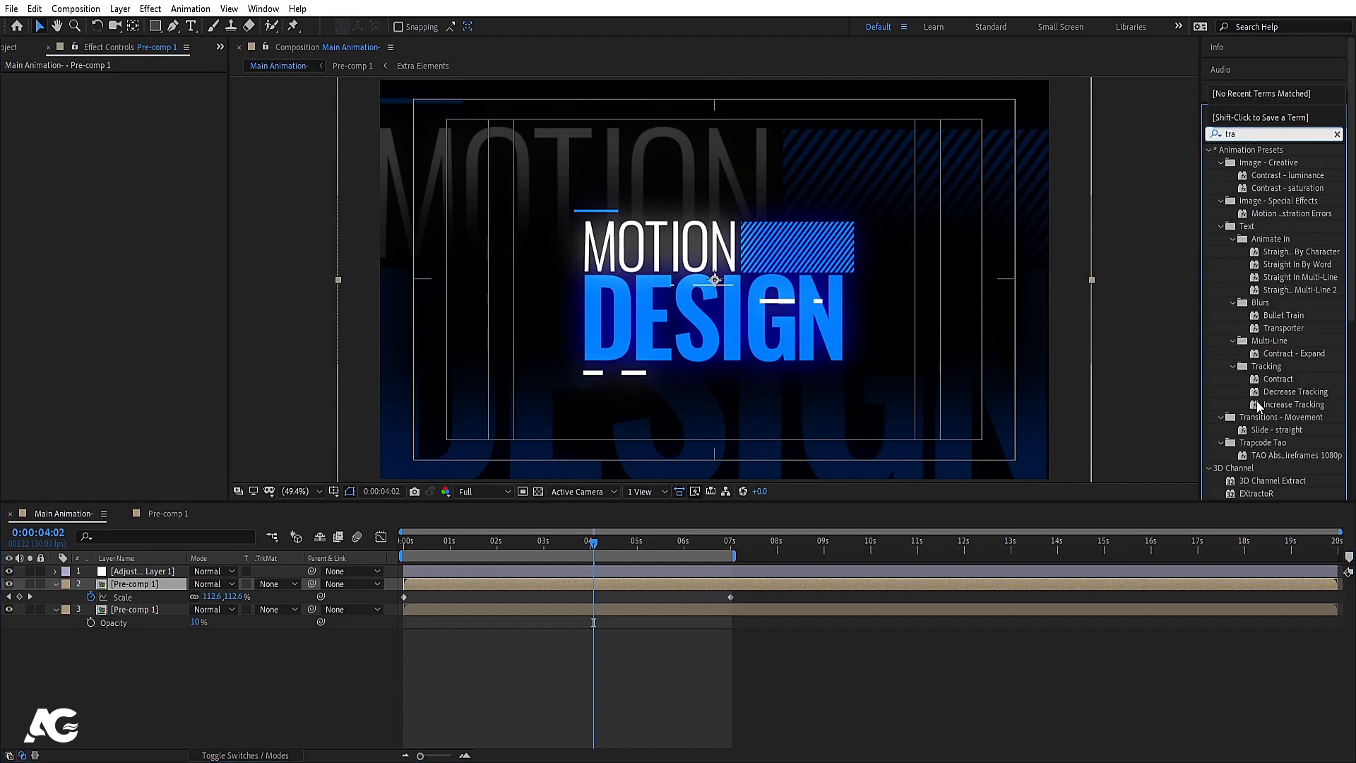
pyautogui.write('n')
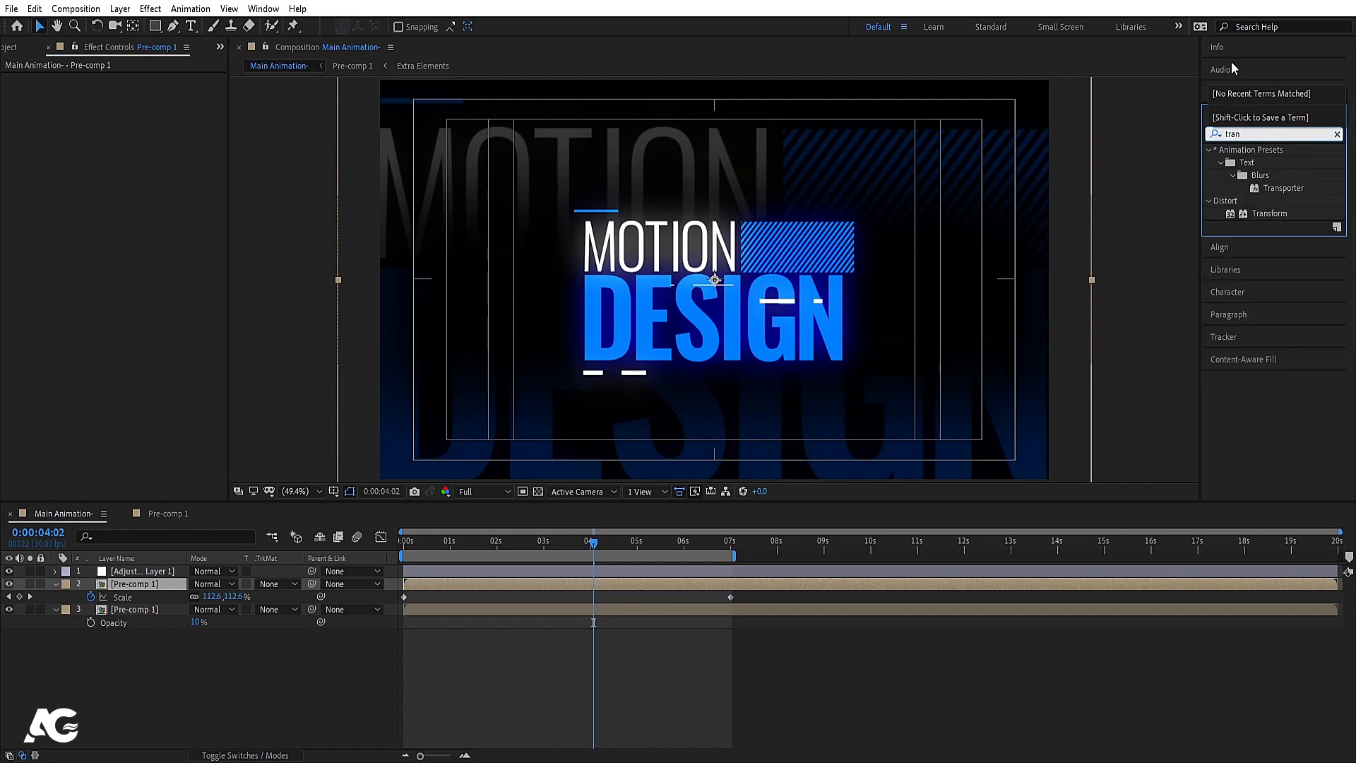
pyautogui.doubleClick(1270, 213)
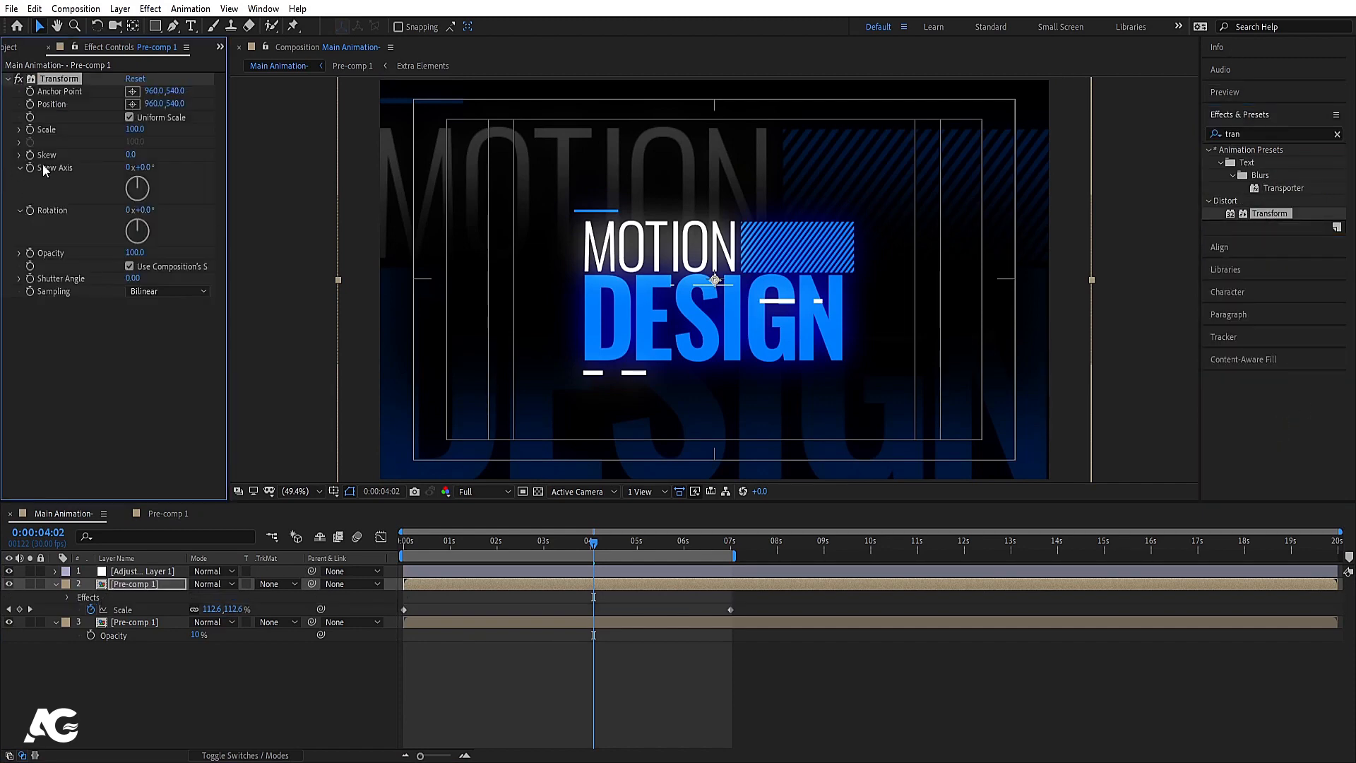
# Step: Slant the main title with the Transform effect, using Skew Axis 90° and Skew 10, and preview the composition from the start
pyautogui.moveTo(134, 154); pyautogui.dragTo(156, 186)
pyautogui.hotkey('ctrl', 'z')
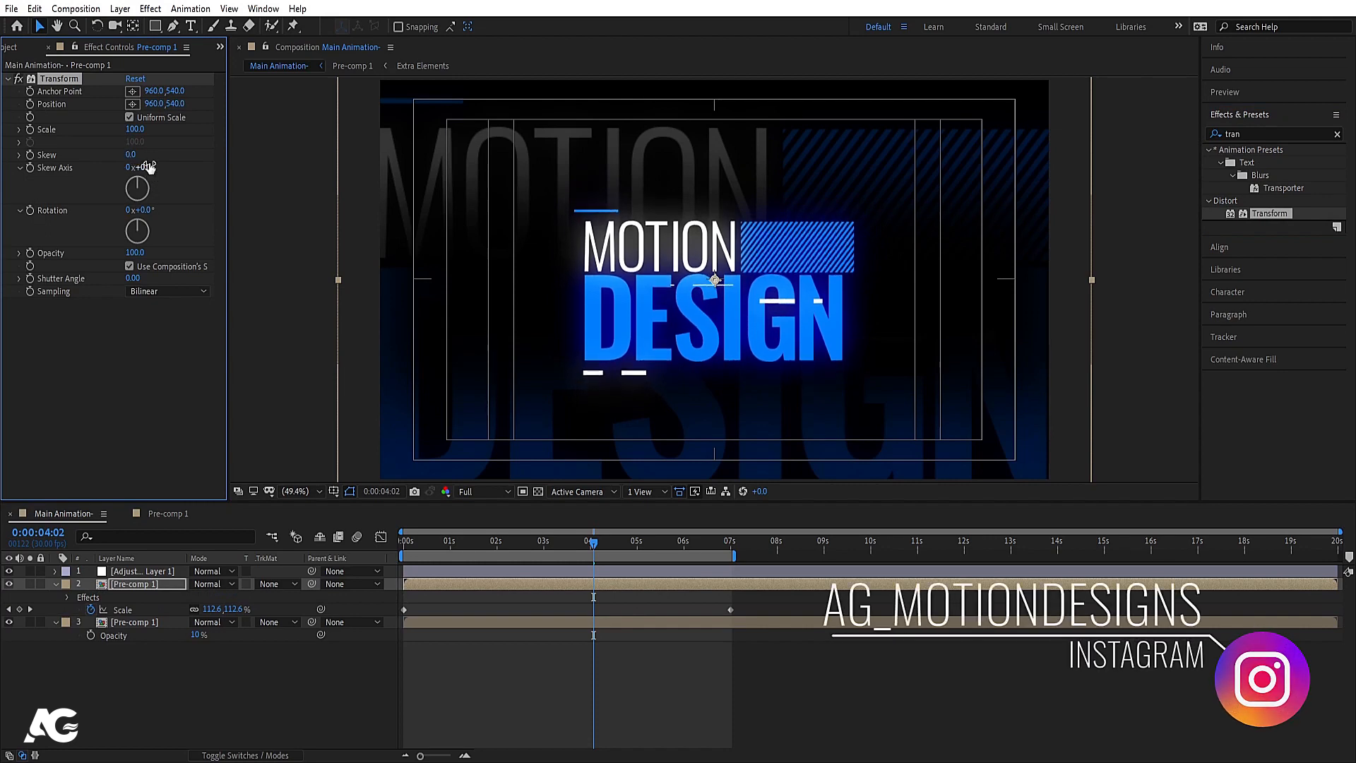
pyautogui.click(146, 167)
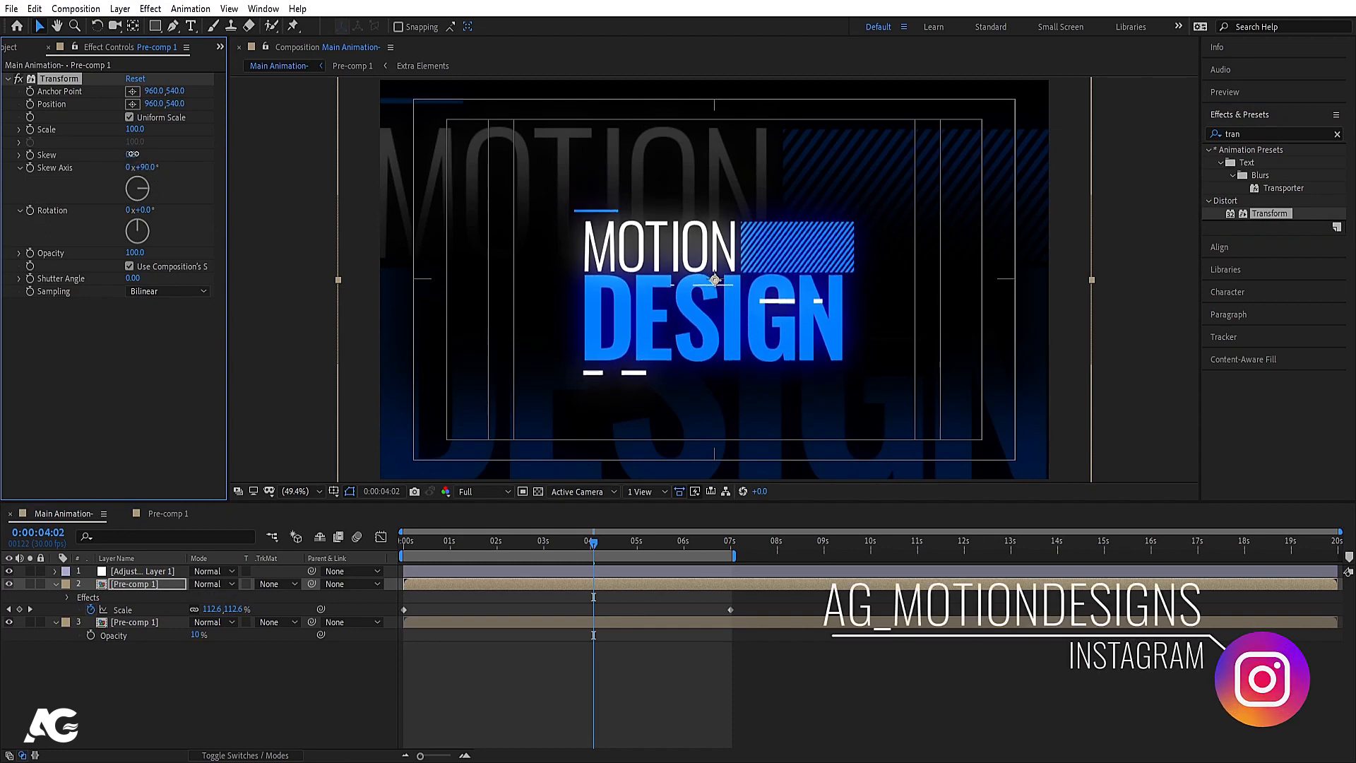
pyautogui.moveTo(133, 154); pyautogui.dragTo(141, 162)
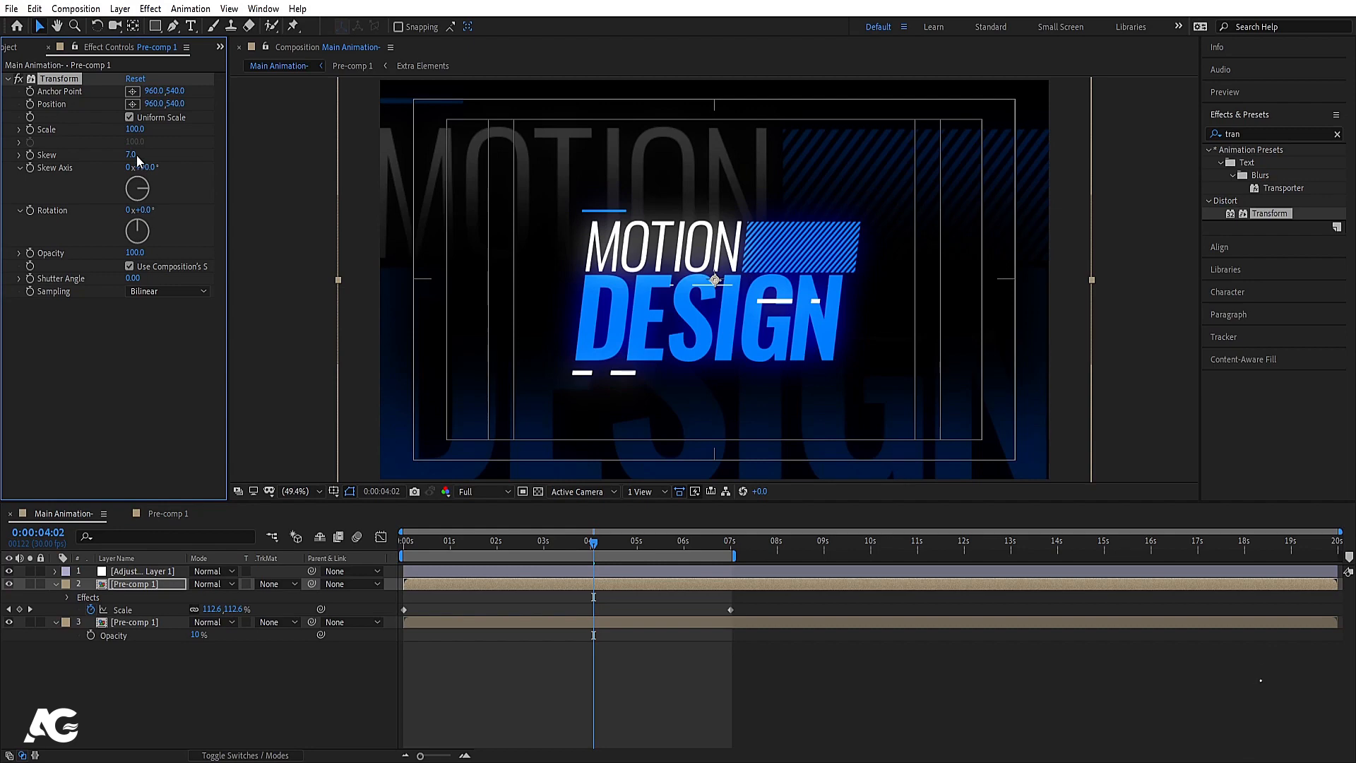
pyautogui.press('Return')
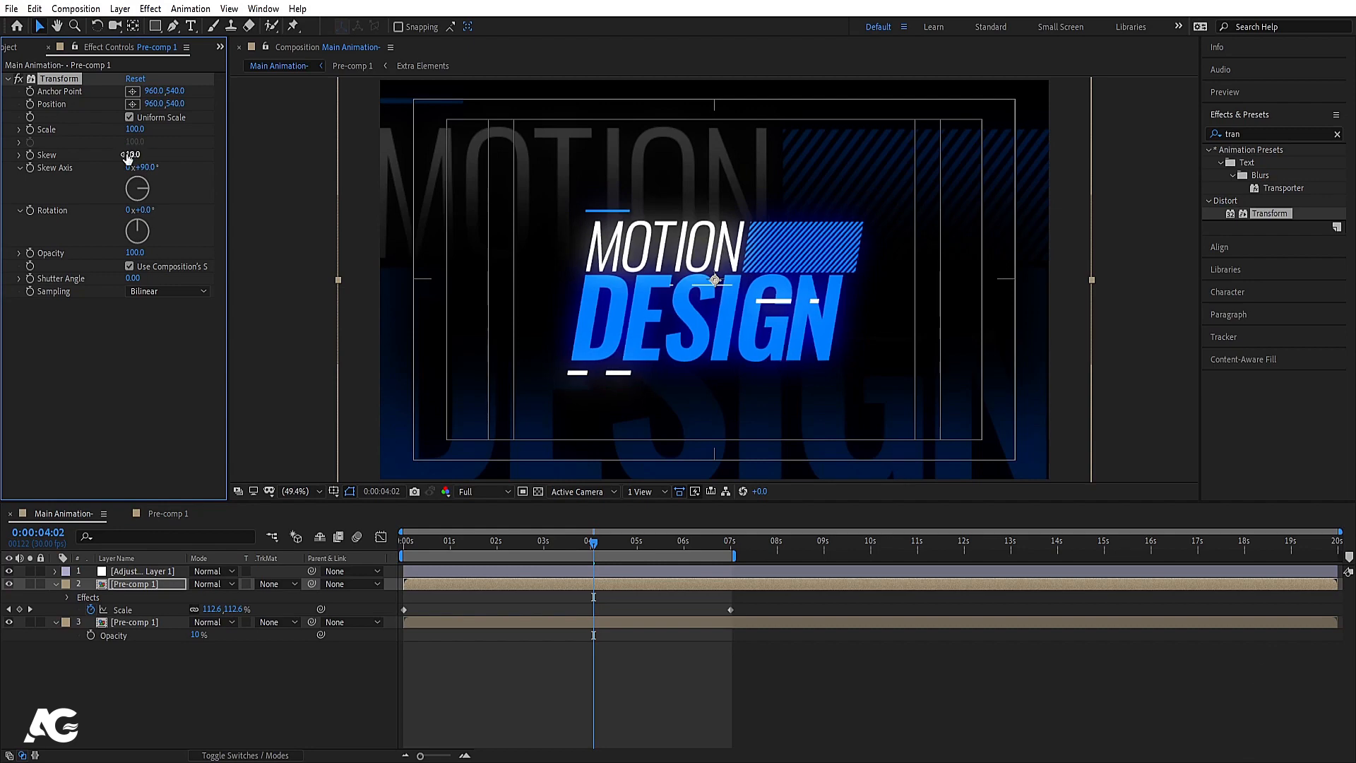
pyautogui.press('Home')
pyautogui.press('space')
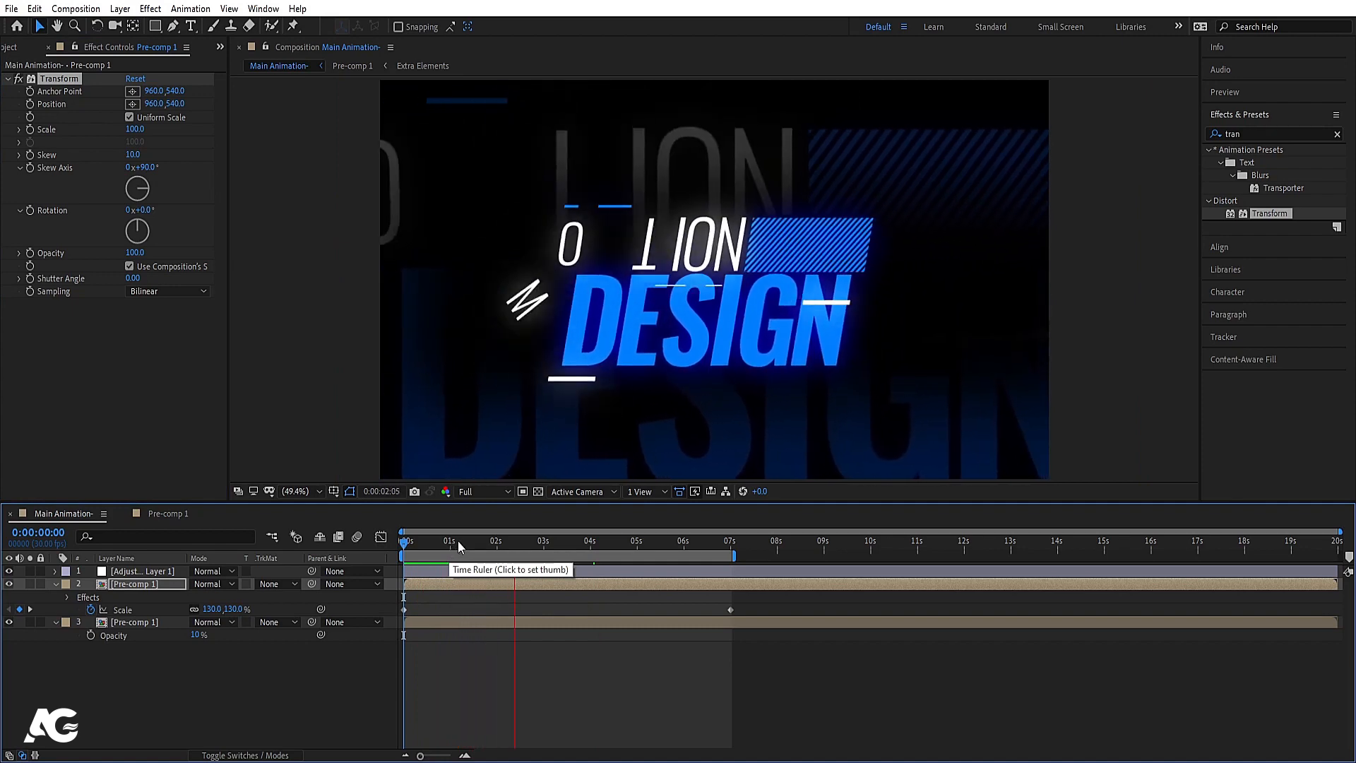
pyautogui.press('space')
# Step: Copy the main title's Transform effect onto the background Pre-comp 1 copy
pyautogui.click(74, 82)
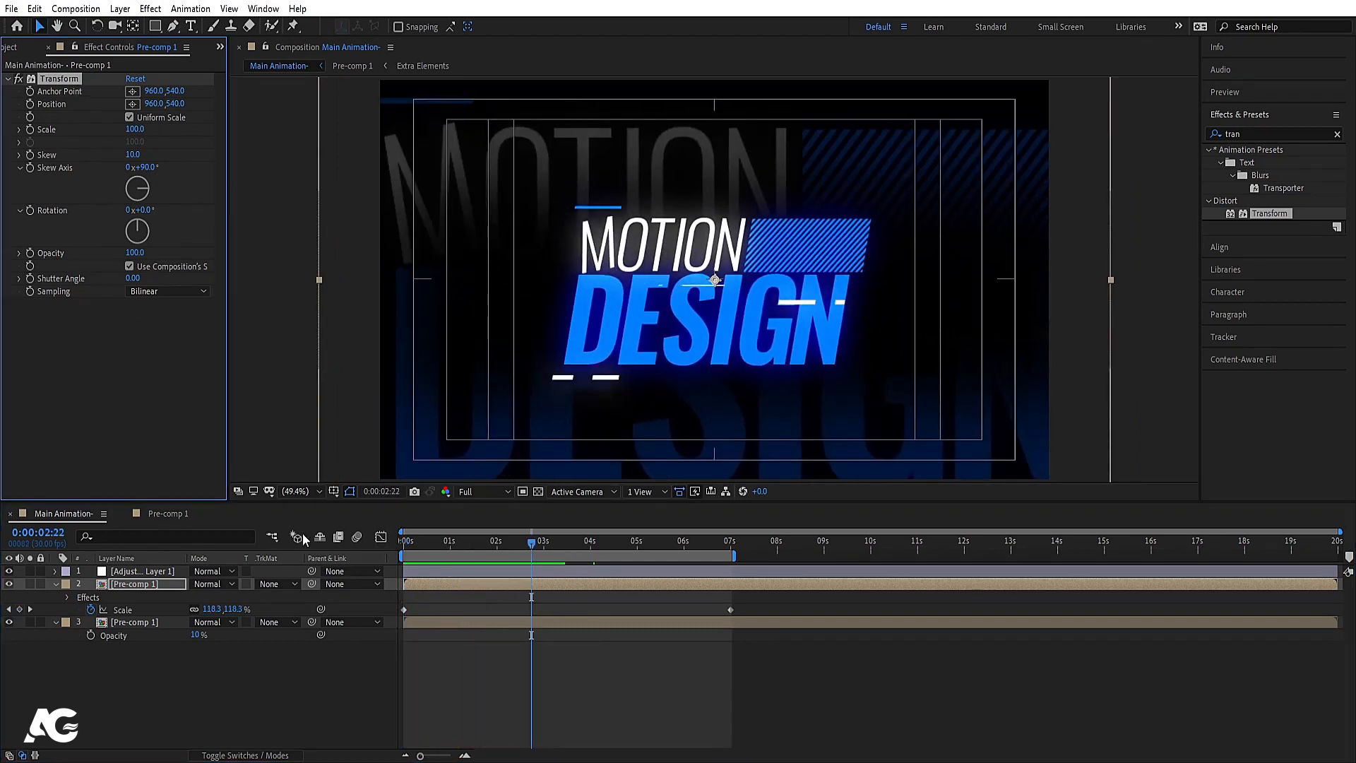
pyautogui.click(155, 620)
pyautogui.hotkey('ctrl', 'v')
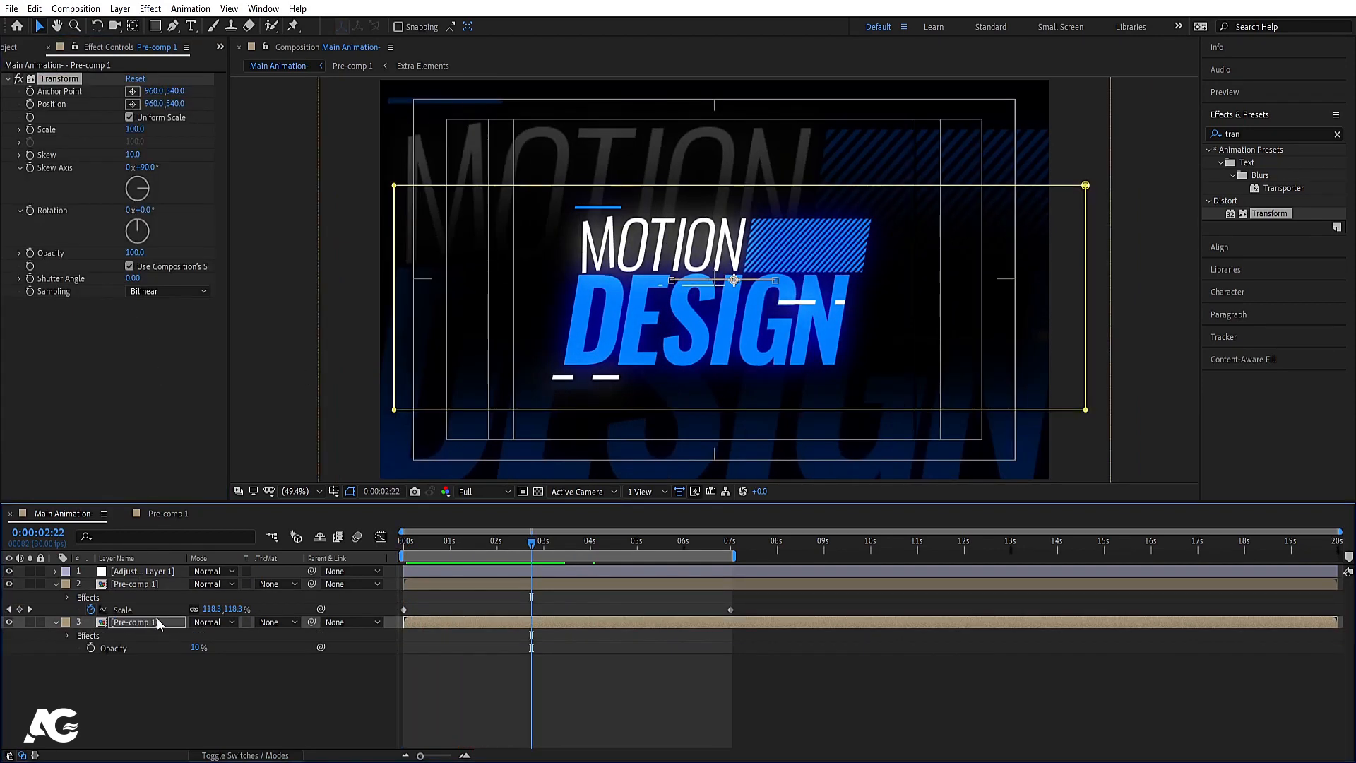